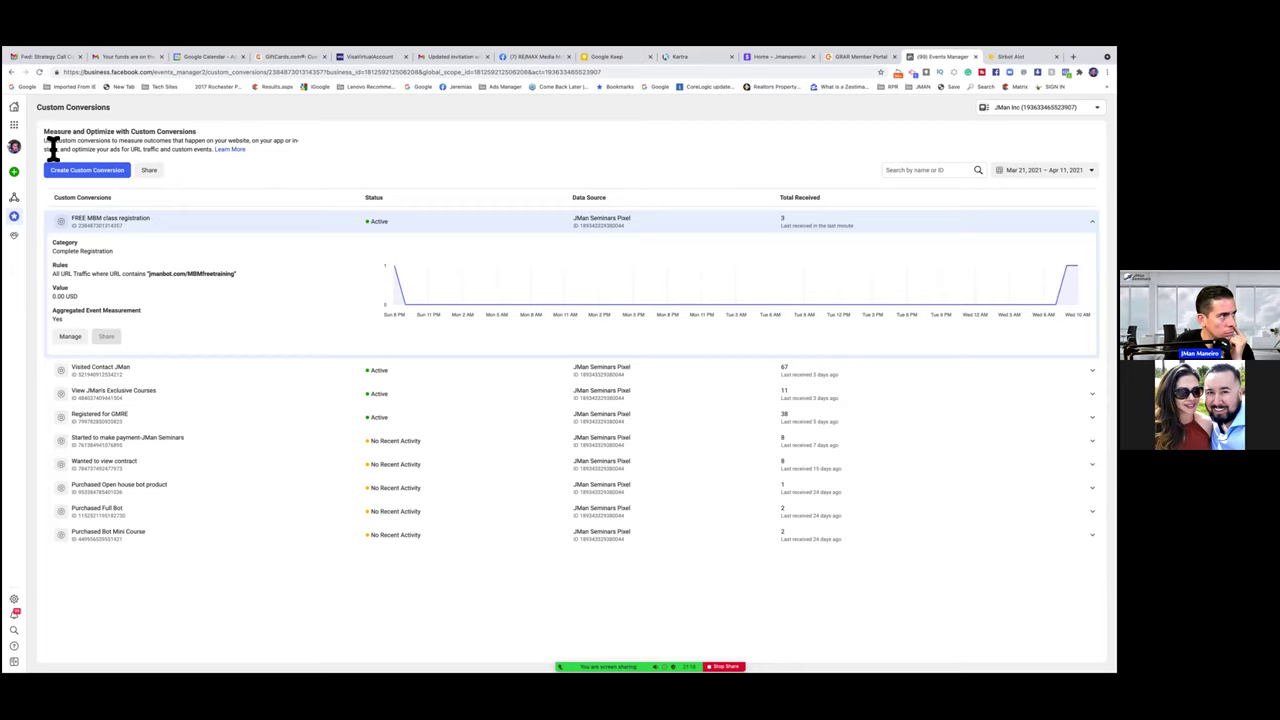
Step: Open the web event configurations from the Aggregated Event Measurement view of the JMan Seminars Pixel in Events Manager
left_click(22, 138)
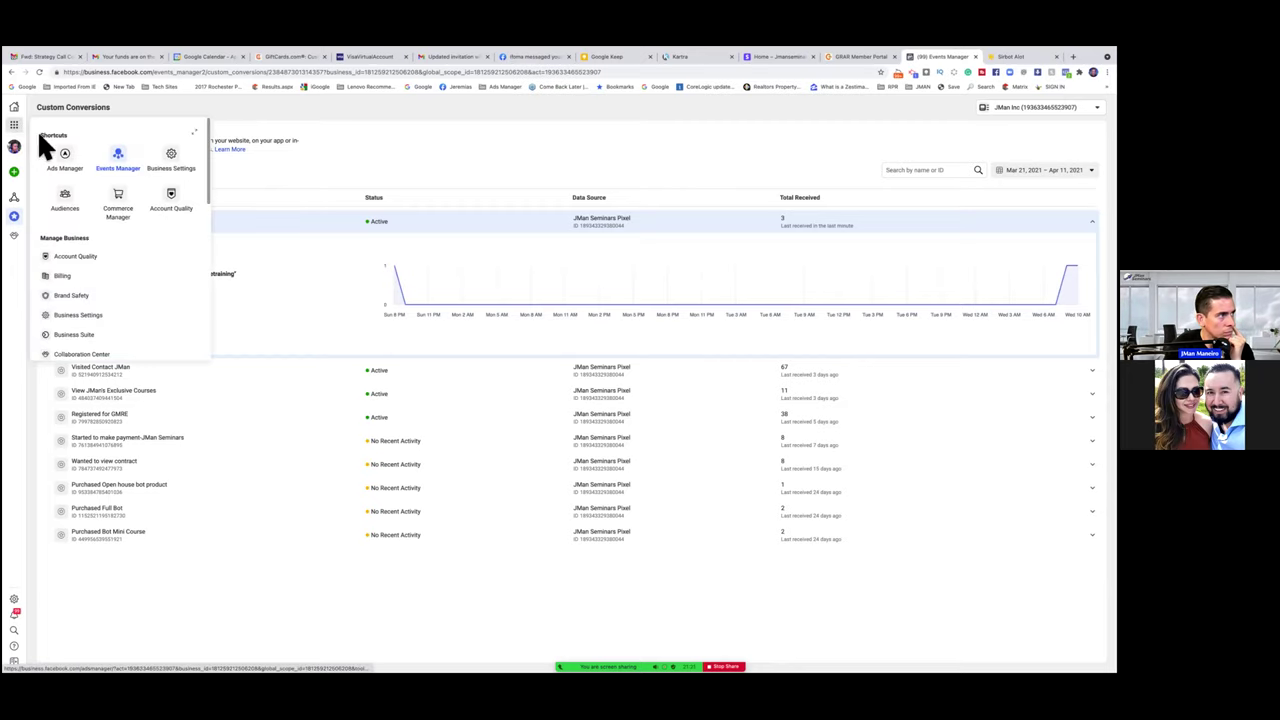
left_click(119, 163)
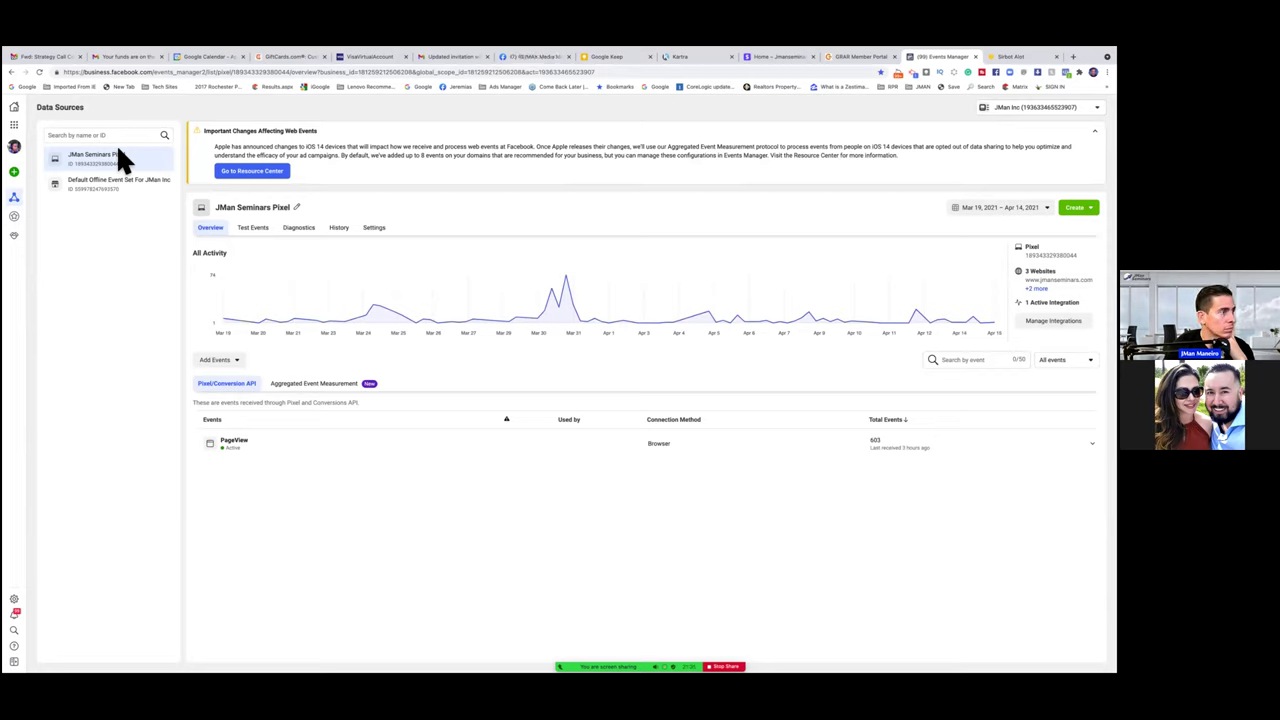
left_click(364, 386)
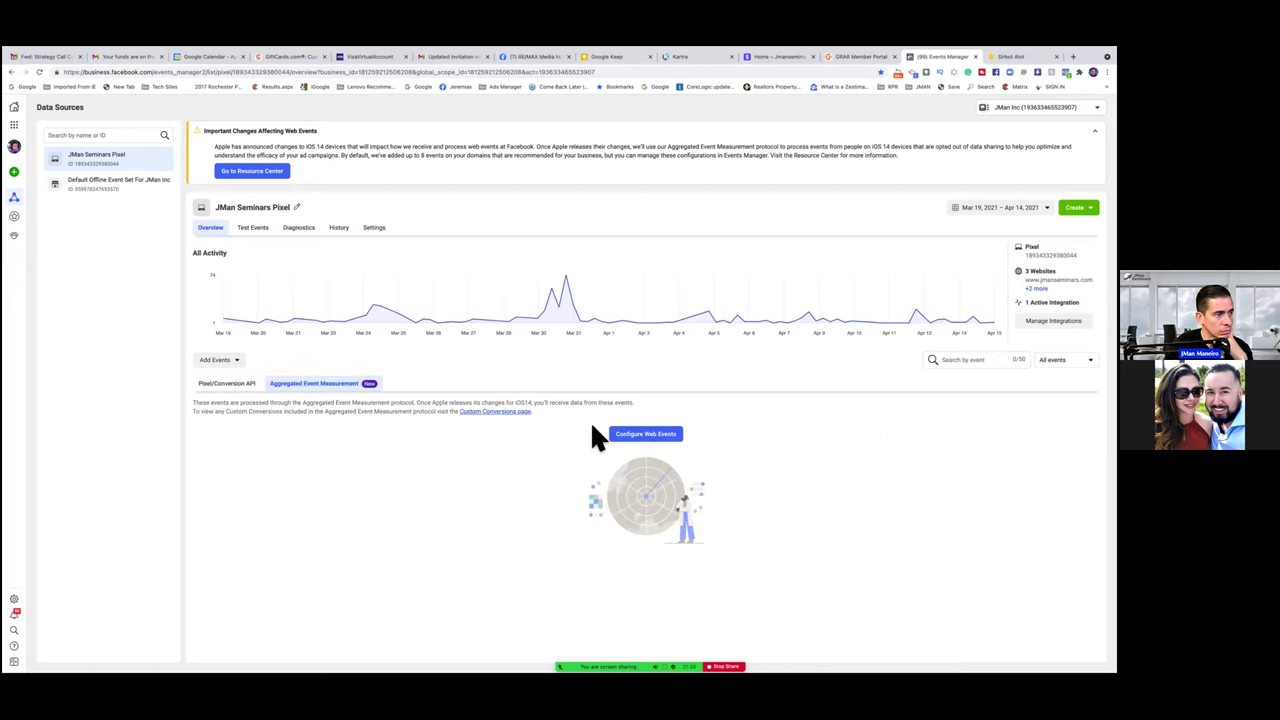
left_click(645, 436)
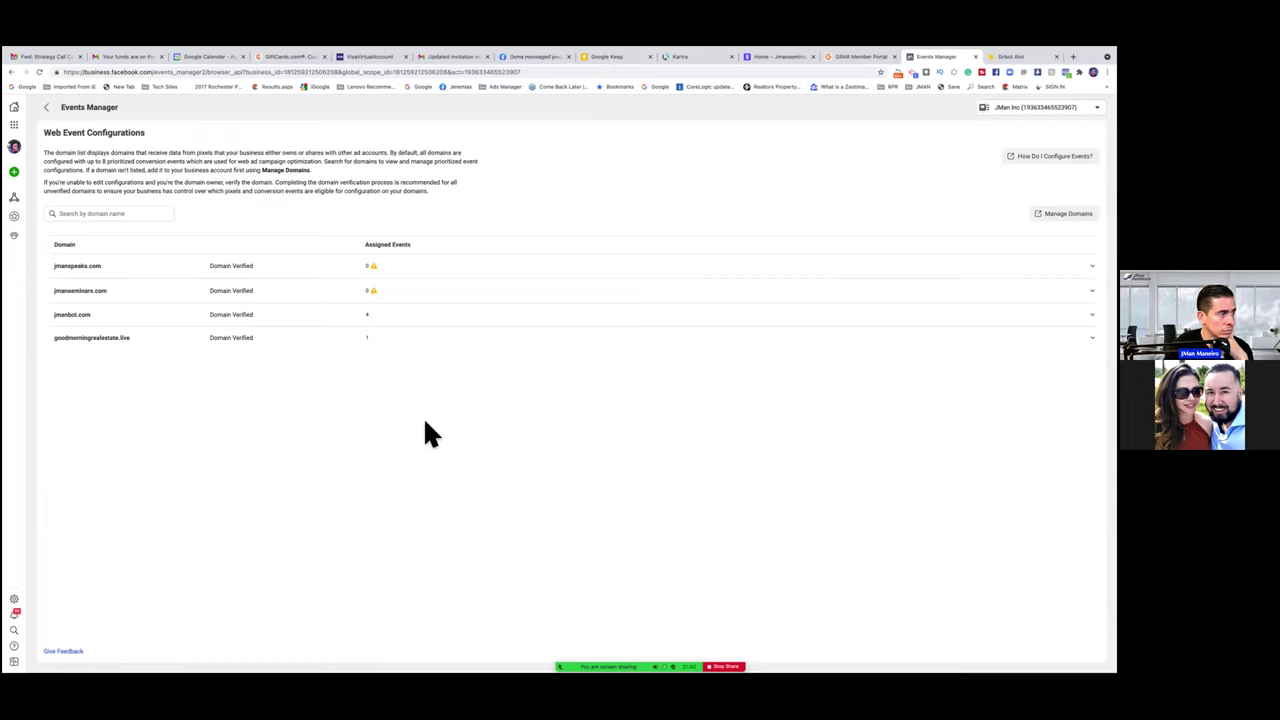
Step: Open the event configuration of the jmanbot.com domain for editing
left_click(245, 326)
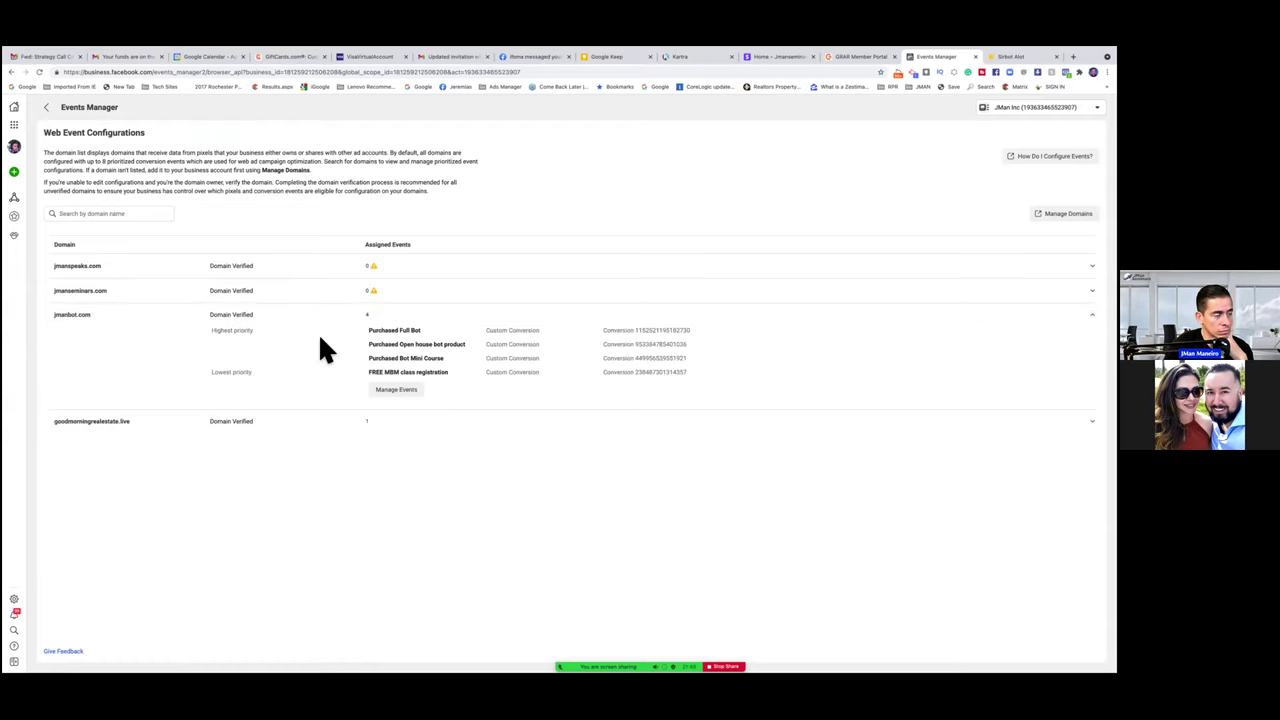
left_click(407, 393)
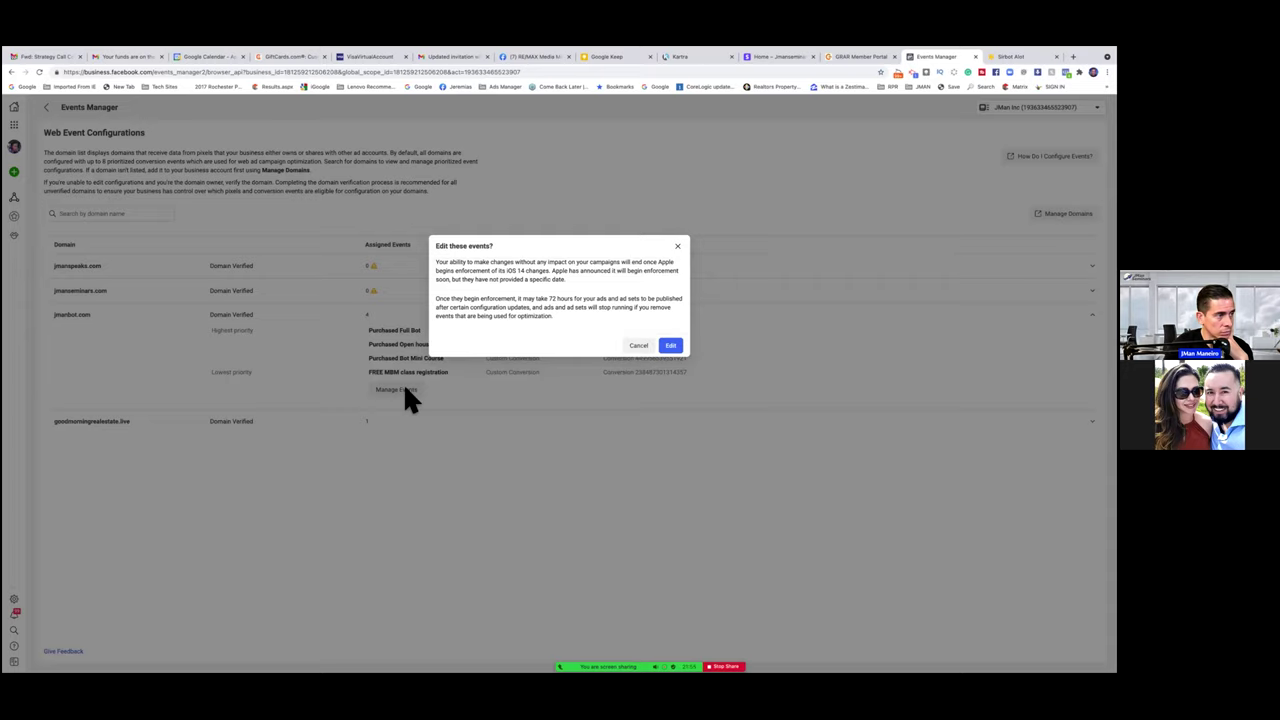
left_click(670, 348)
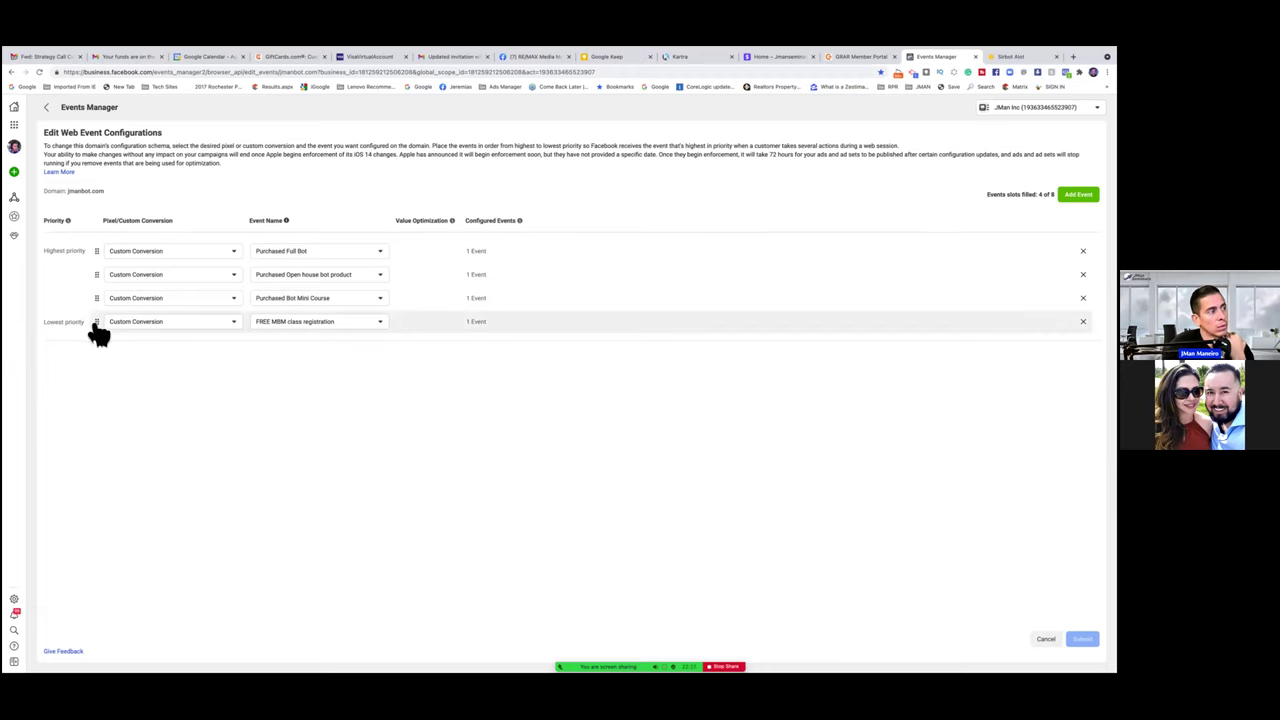
Step: Reorder the events by priority: FREE MBM class registration, Purchased Bot Mini Course, Purchased Open house bot product, Purchased Full Bot
left_click_drag(97, 323, 95, 252)
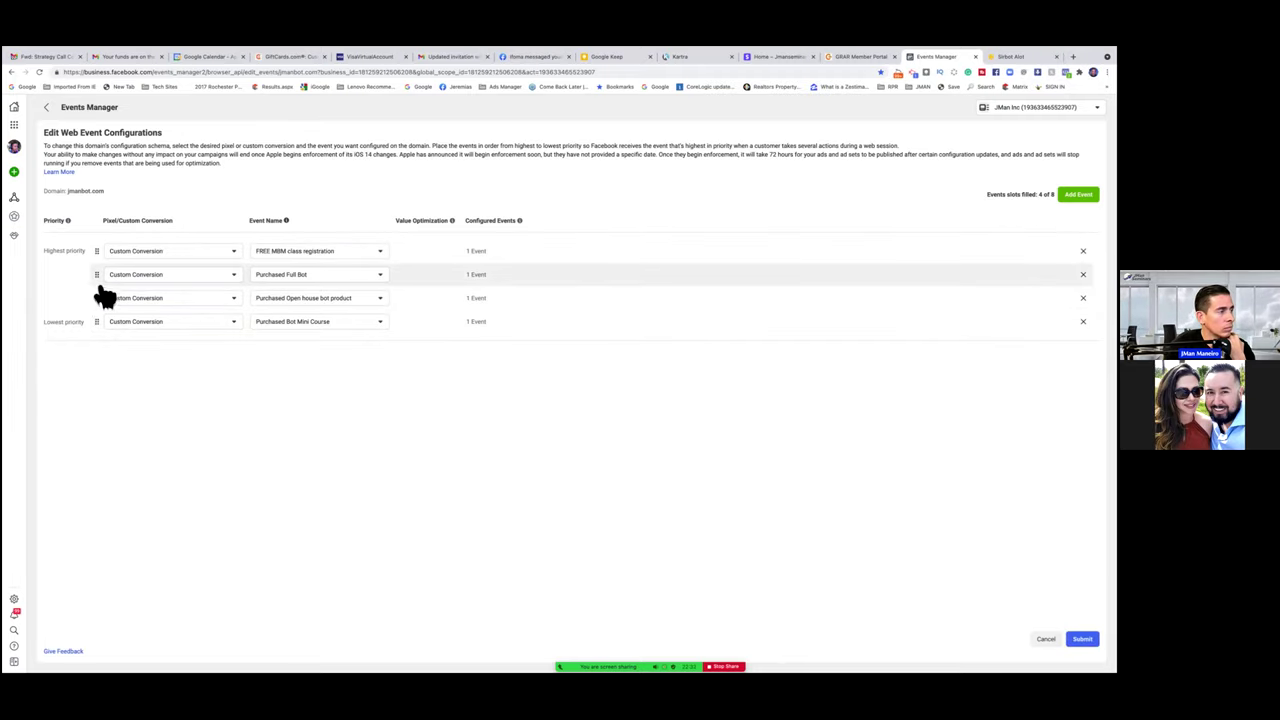
left_click_drag(97, 278, 100, 331)
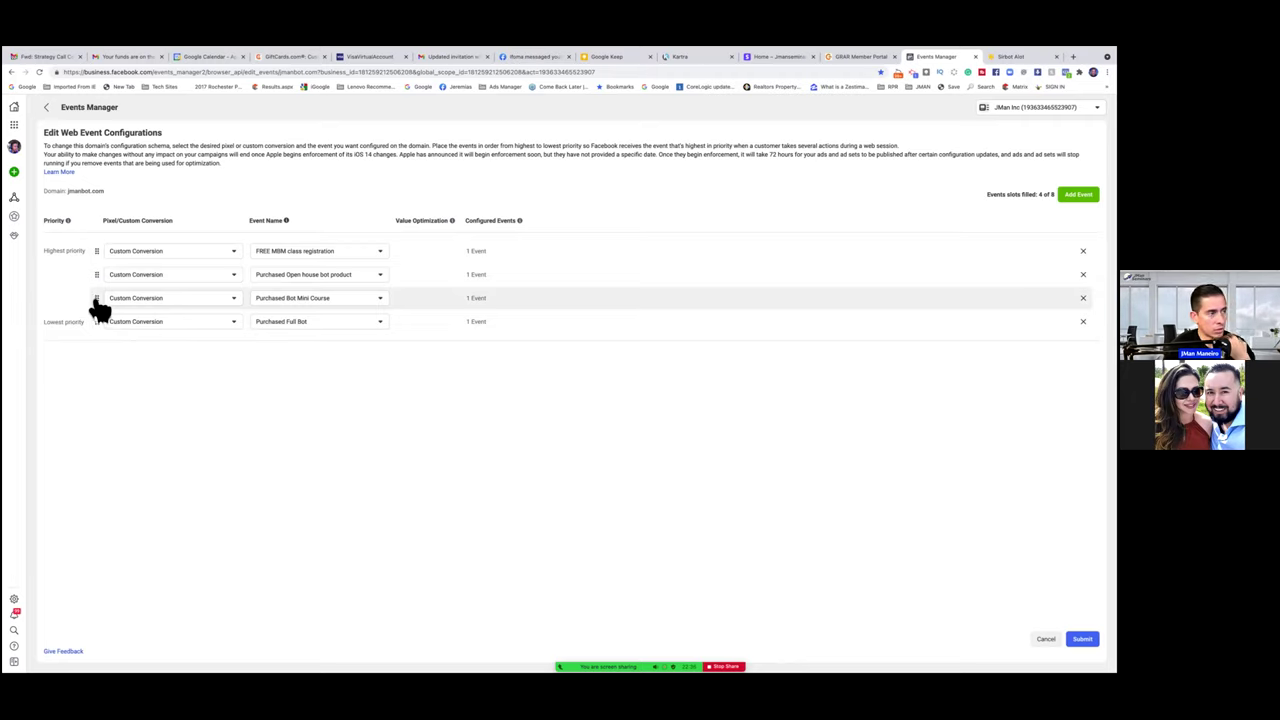
left_click_drag(96, 299, 95, 275)
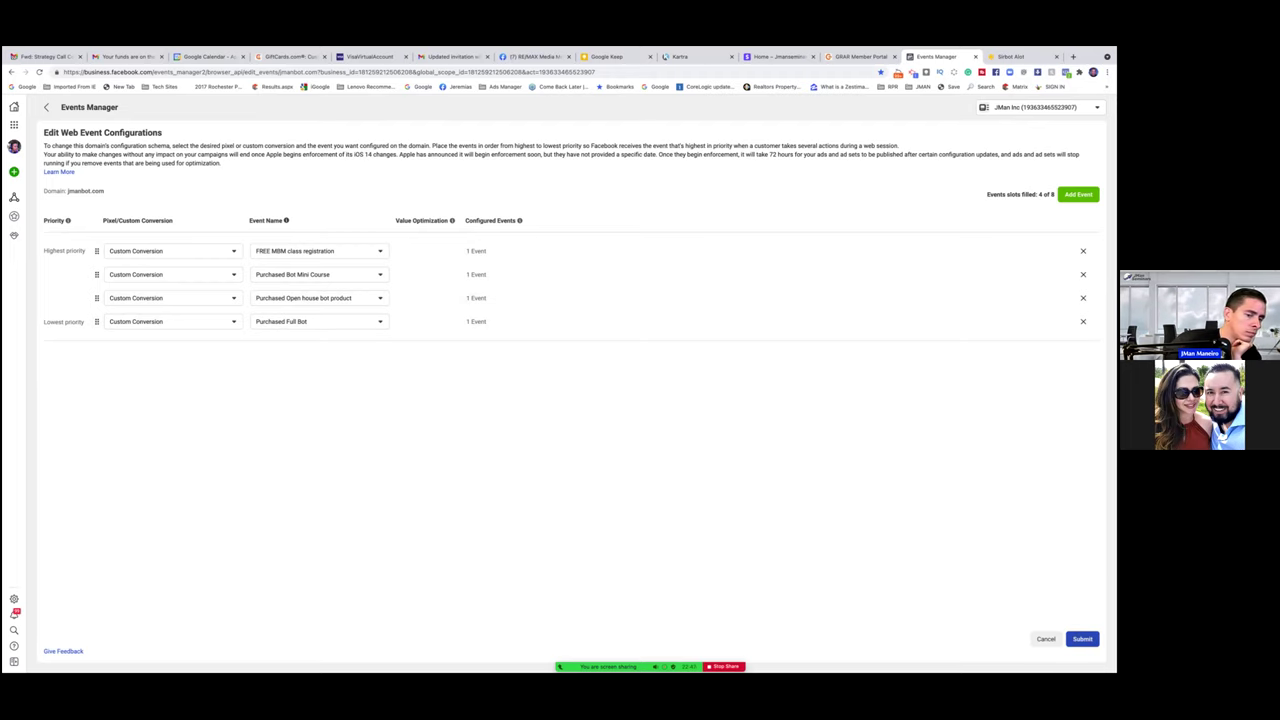
Step: Submit the new event priorities for jmanbot.com, acknowledging and applying the changes
left_click(1082, 638)
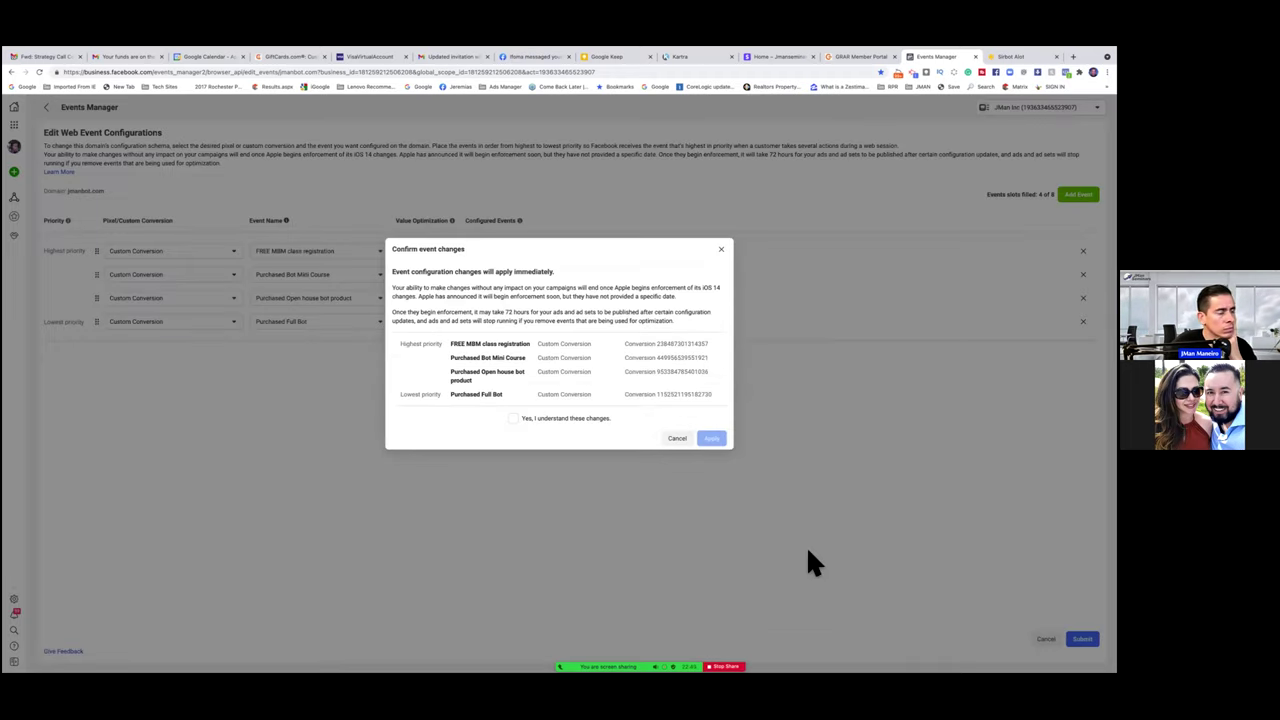
left_click(514, 419)
left_click(711, 415)
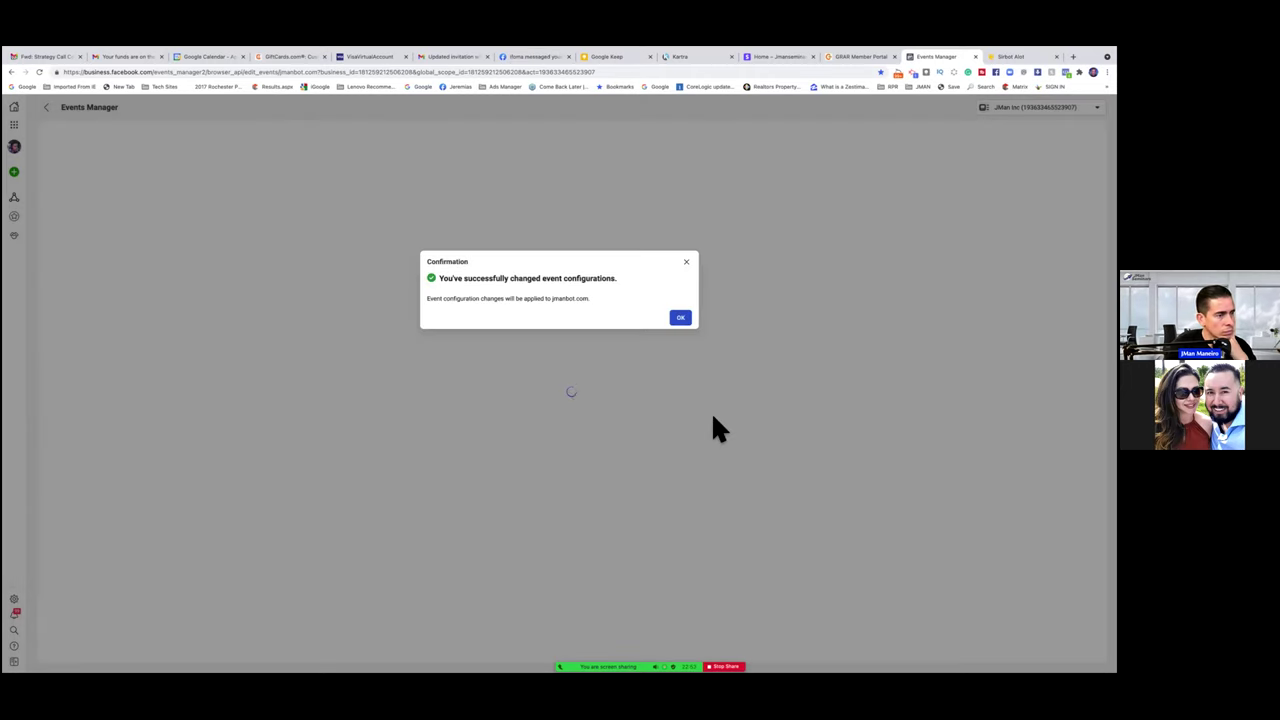
left_click(682, 318)
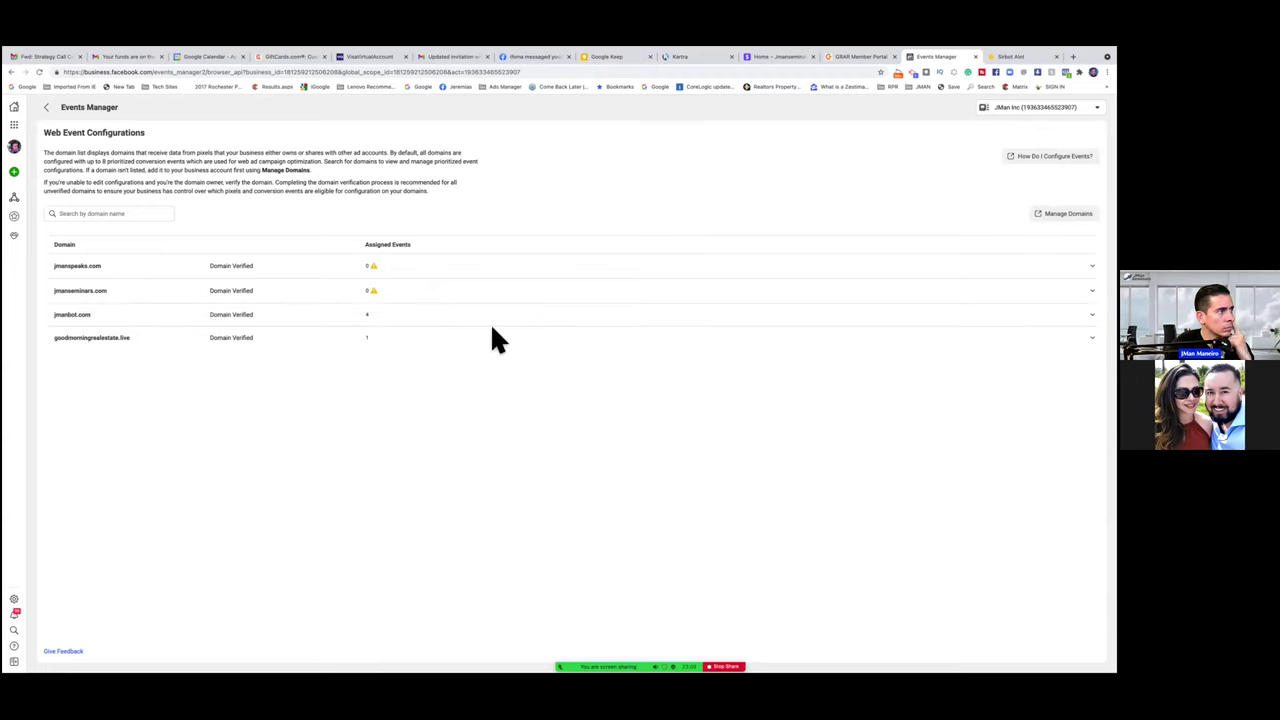
Step: Start a new campaign in Ads Manager with Conversions as its objective
left_click(14, 124)
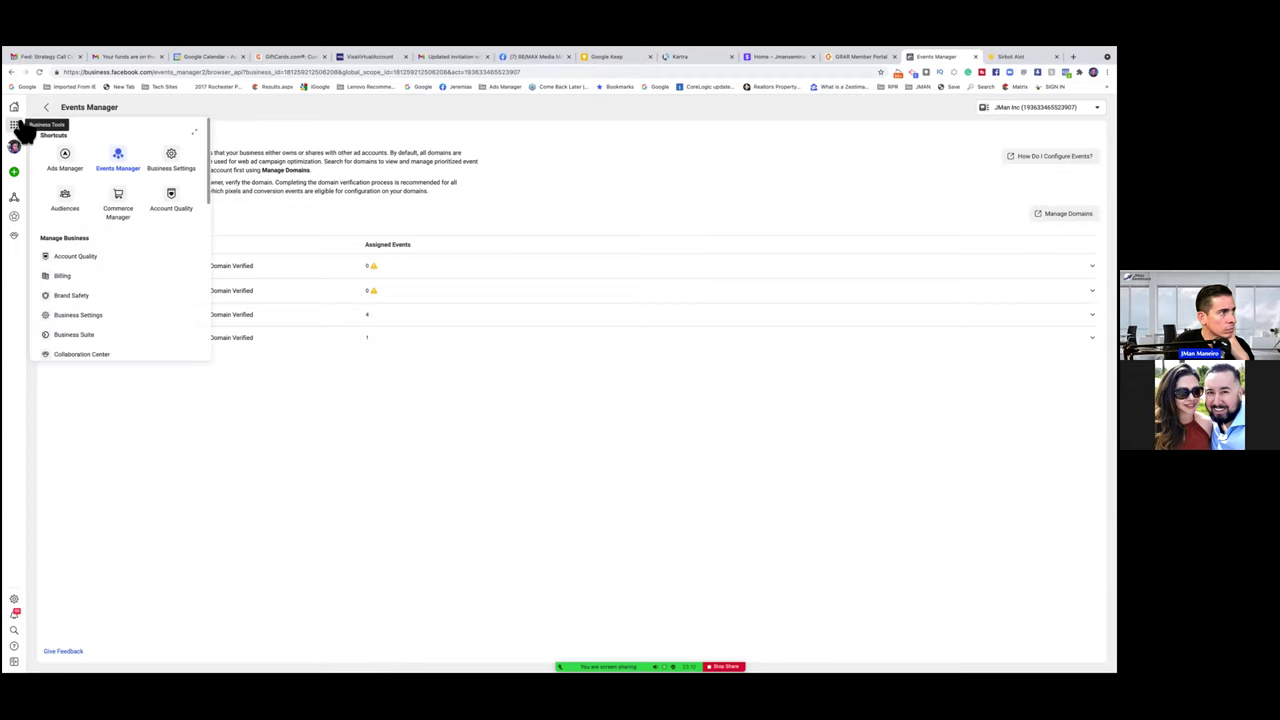
left_click(66, 152)
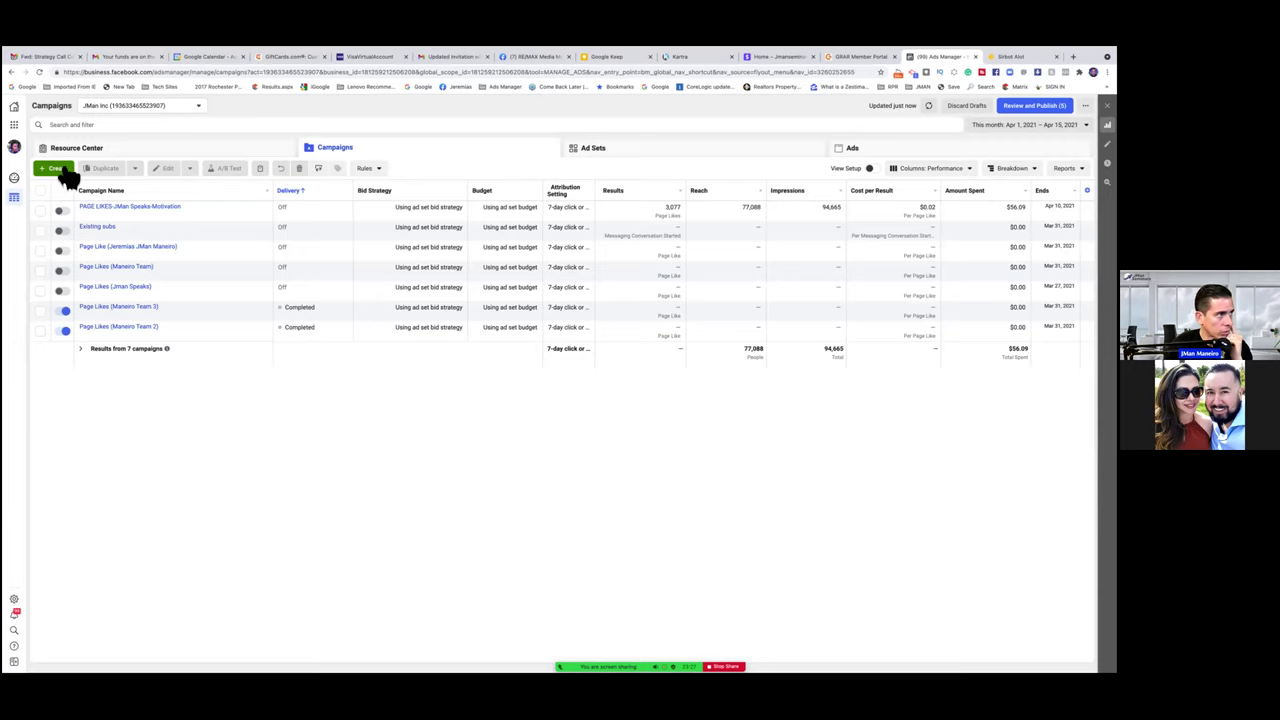
left_click(62, 170)
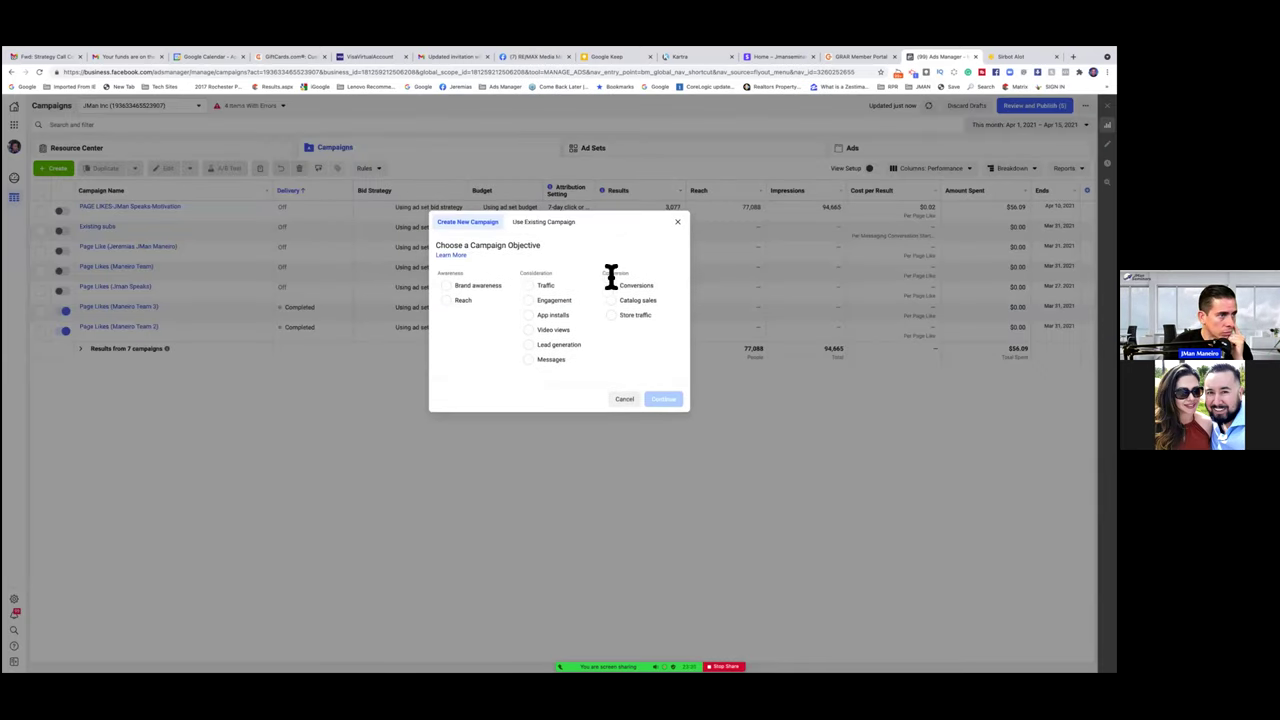
left_click(612, 287)
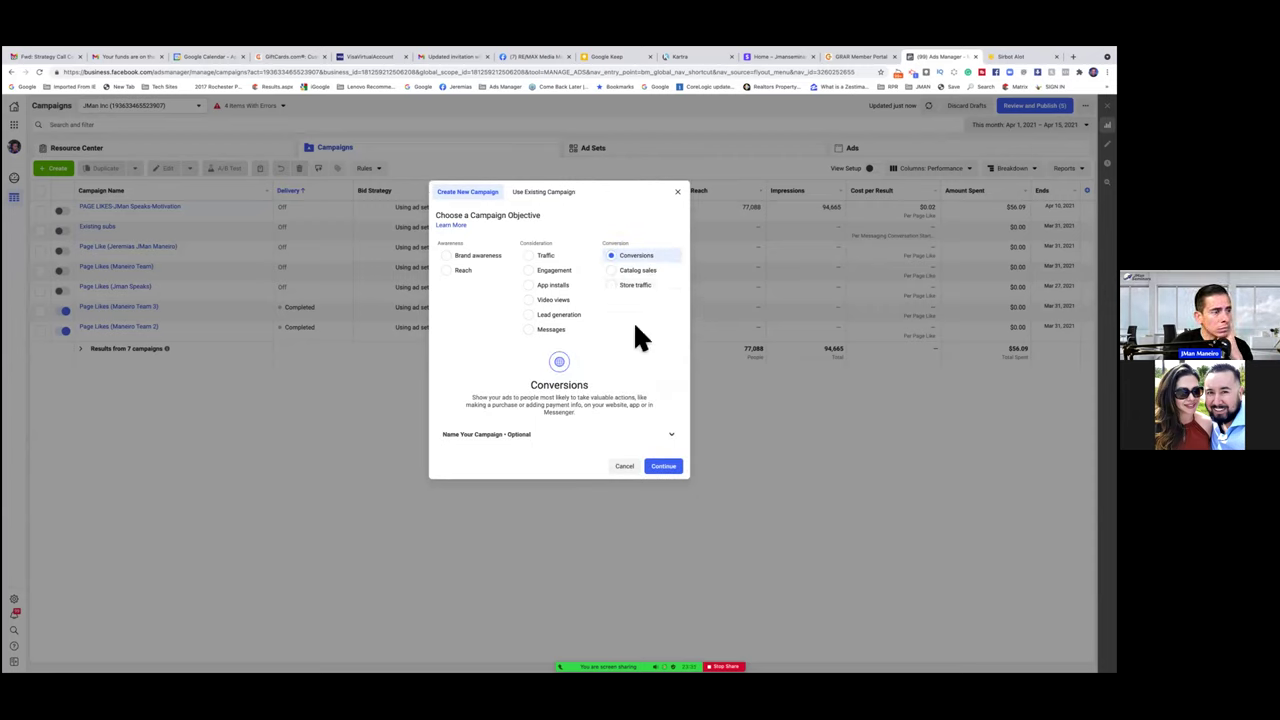
Step: Name the campaign "FREE MBM Marketing Webinar (conversions)"
left_click(540, 440)
left_click(525, 472)
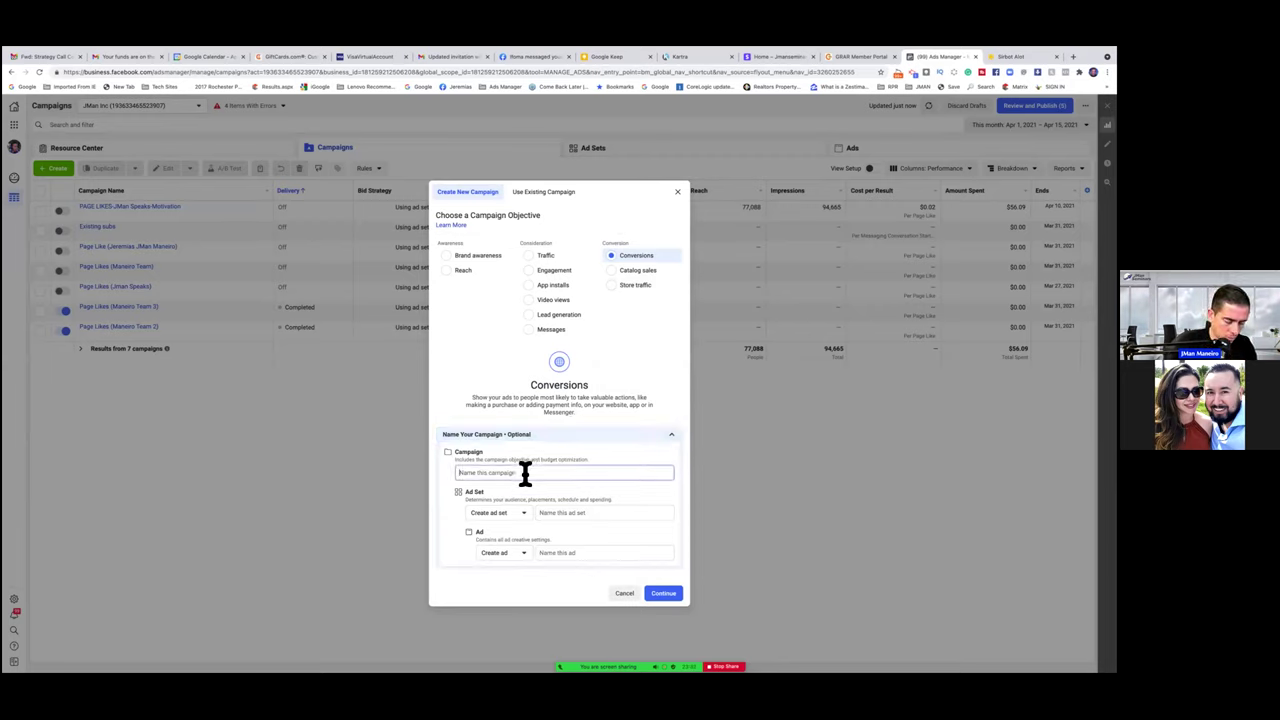
type("P")
type("REE MB")
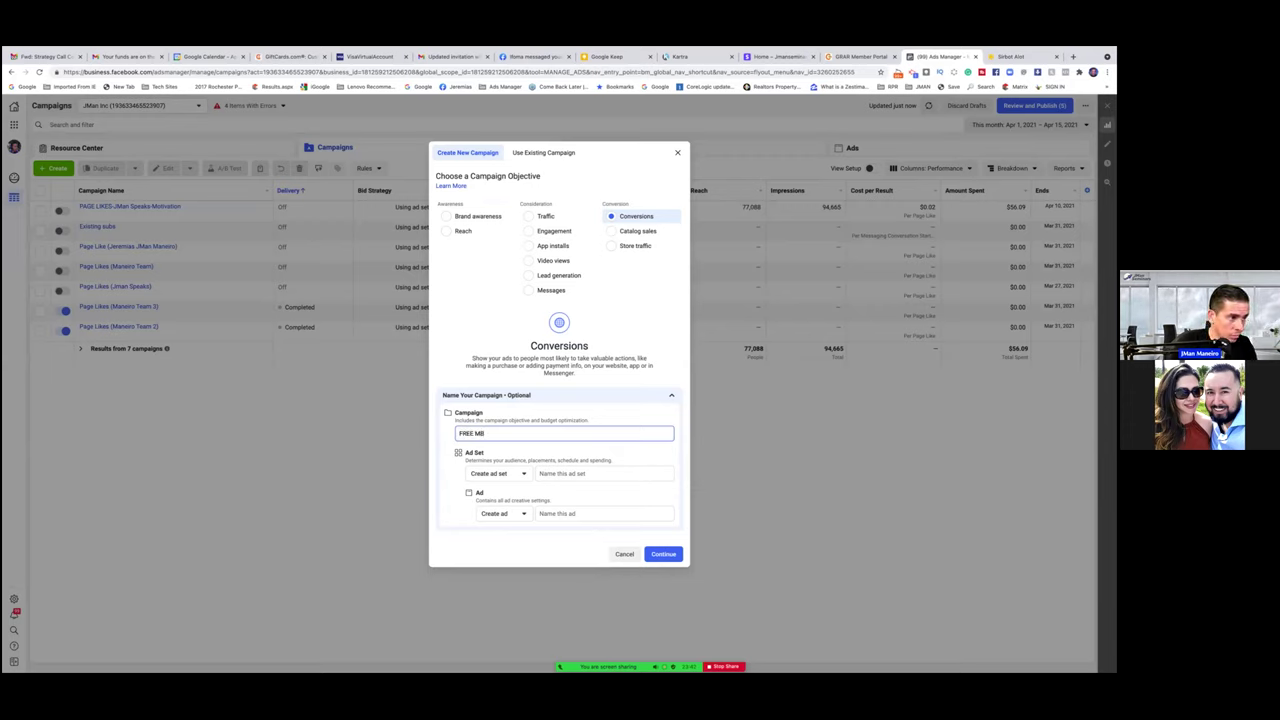
type("Mes")
key("BackSpace")
type("M")
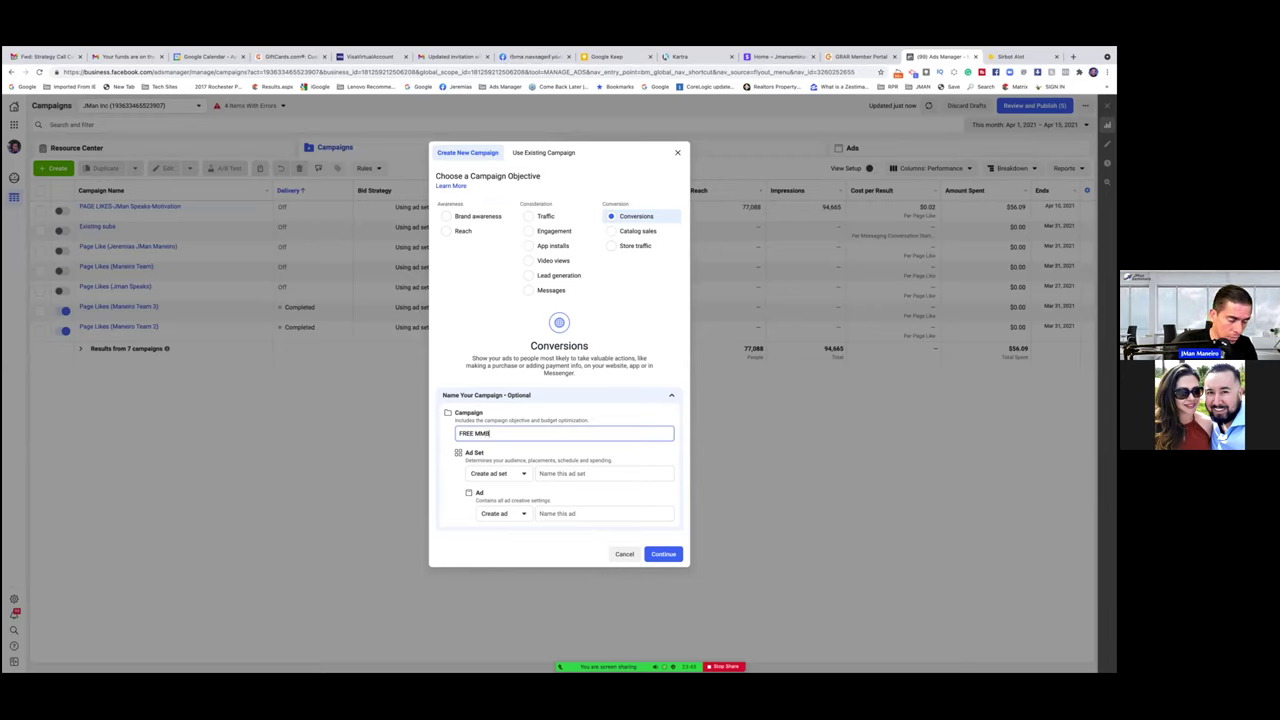
key("BackSpace")
key("BackSpace")
type("BM Marketing")
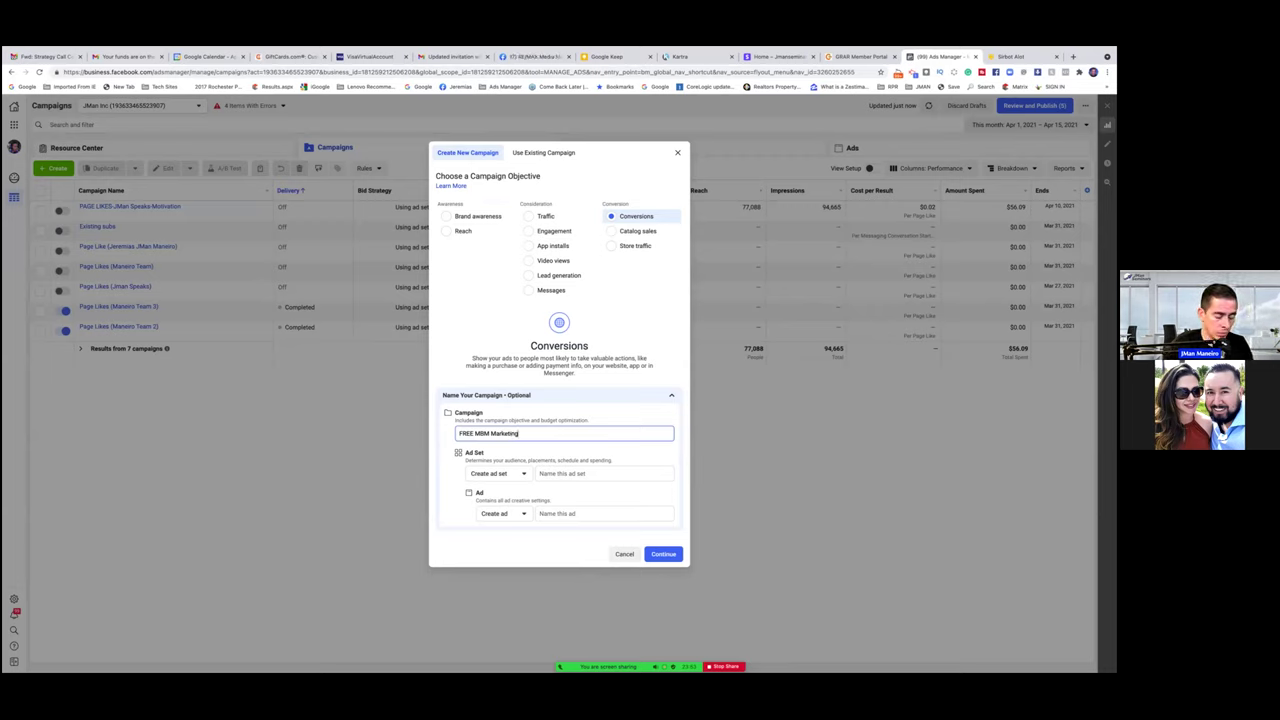
type(" We")
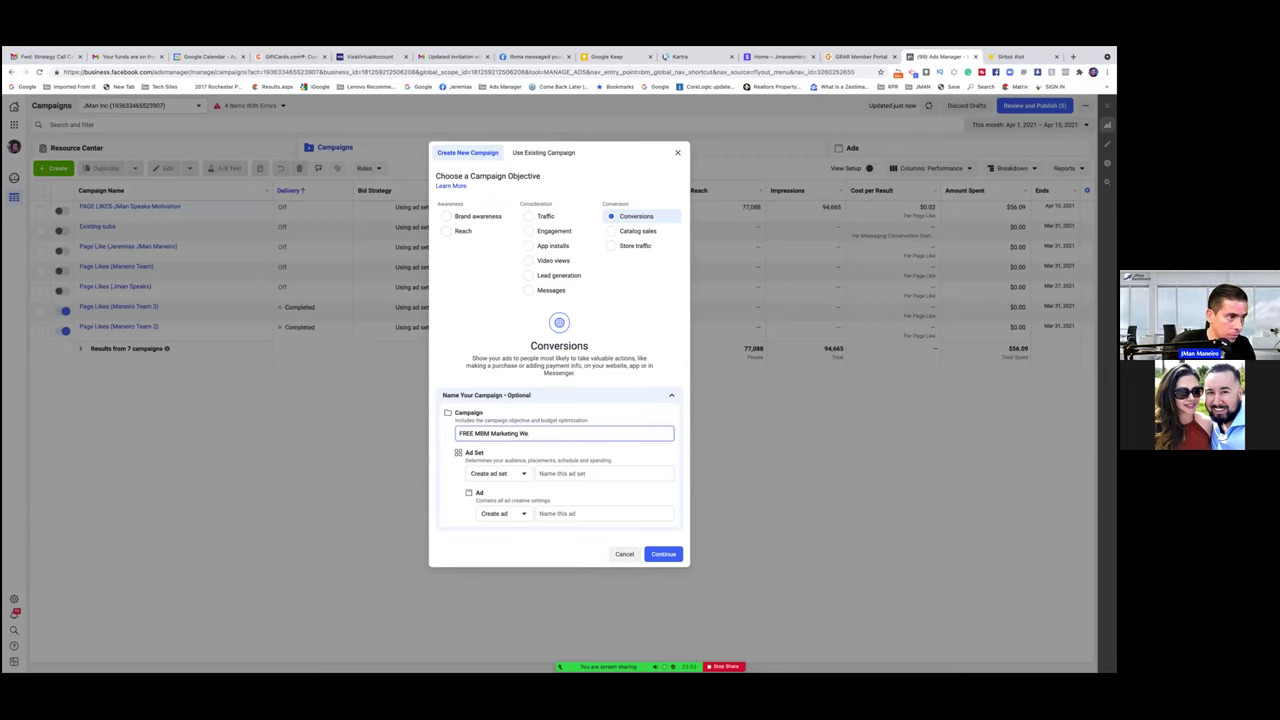
type("binar")
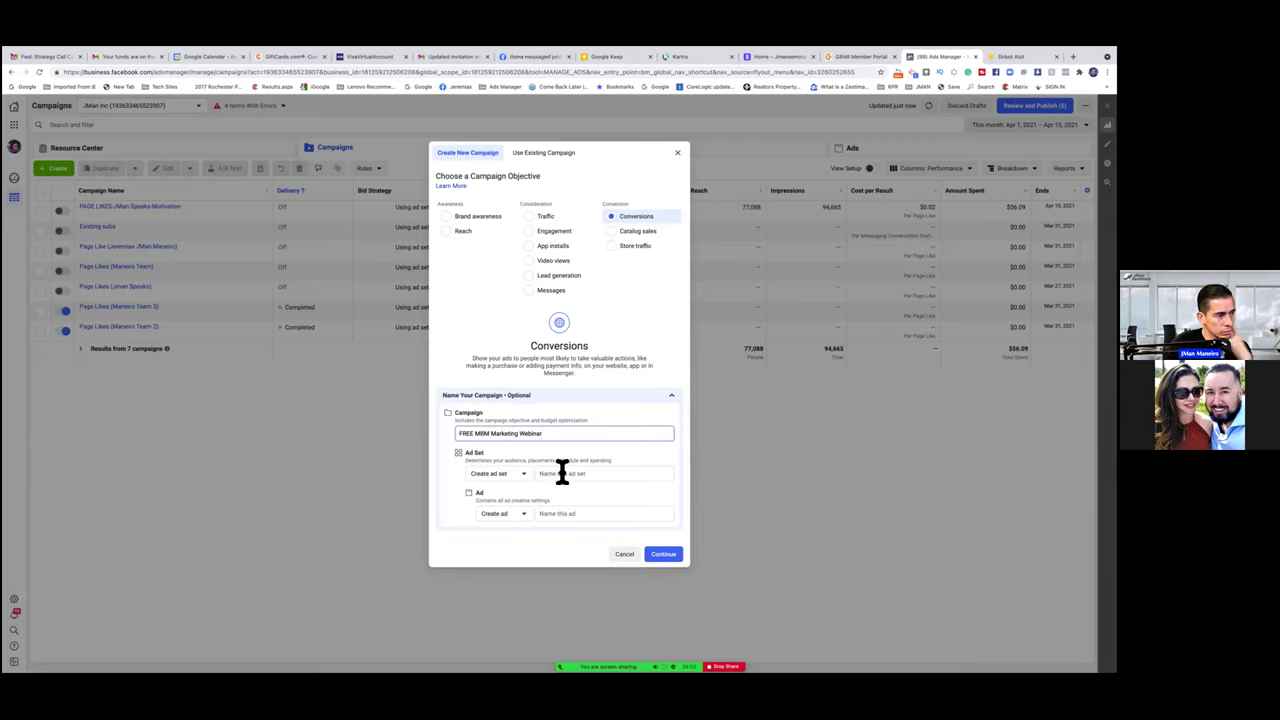
type("(co")
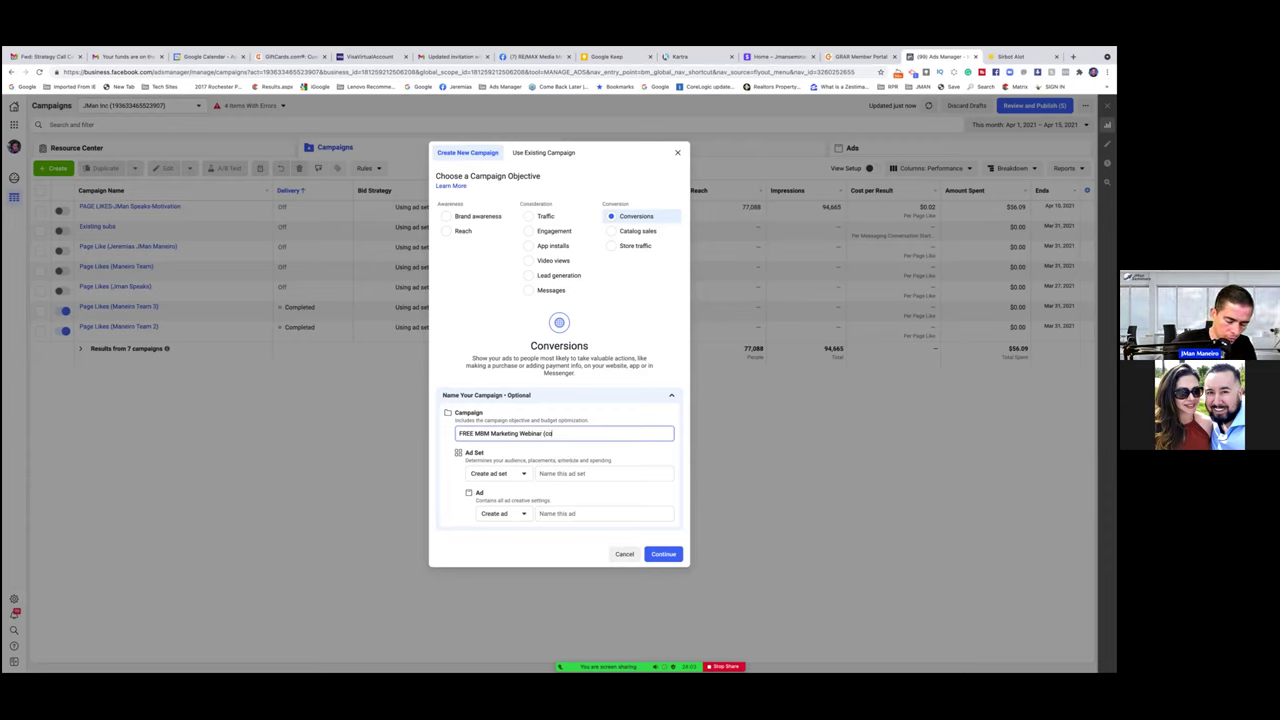
type("mversions")
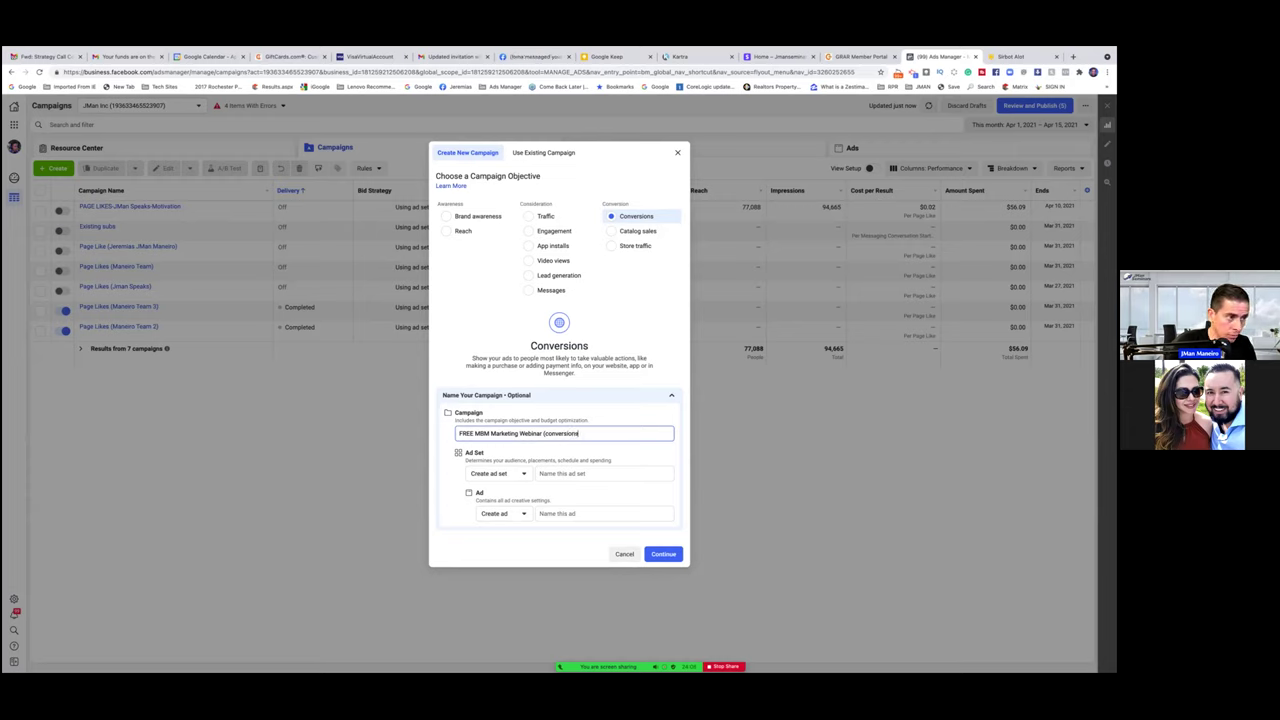
Step: Name the new ad set "Real Estate Agents"
left_click(563, 473)
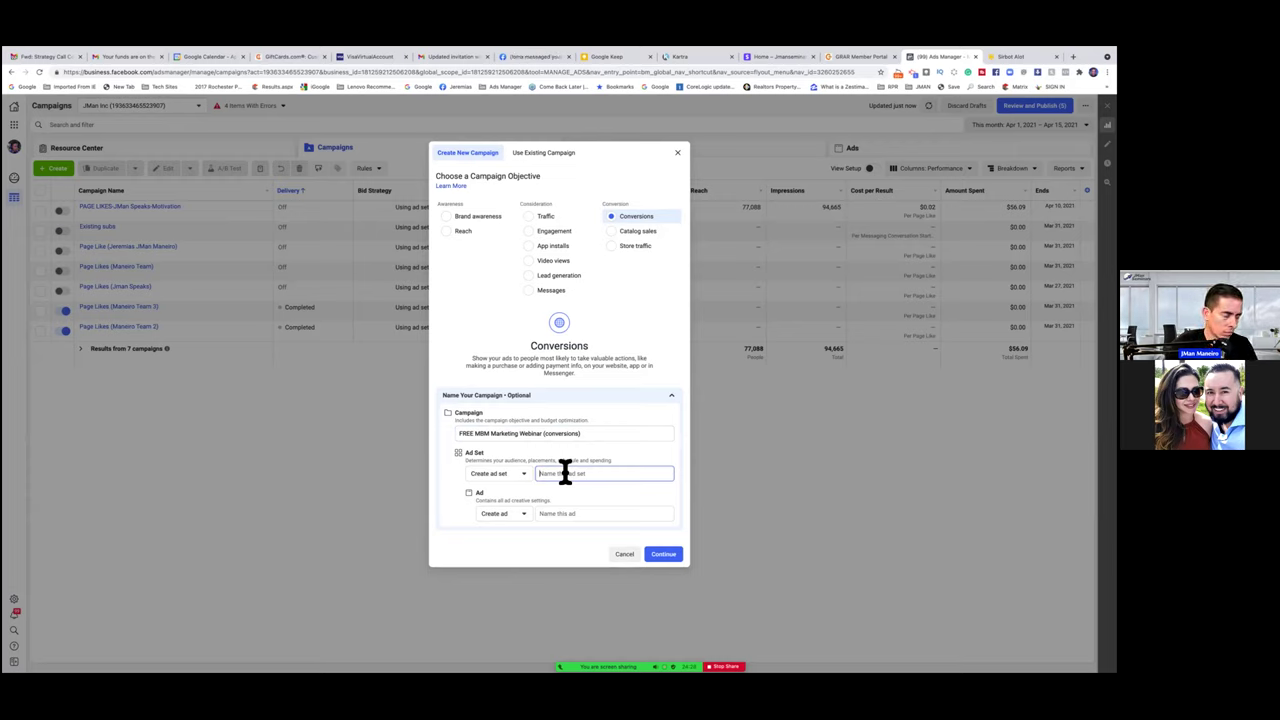
type("Real")
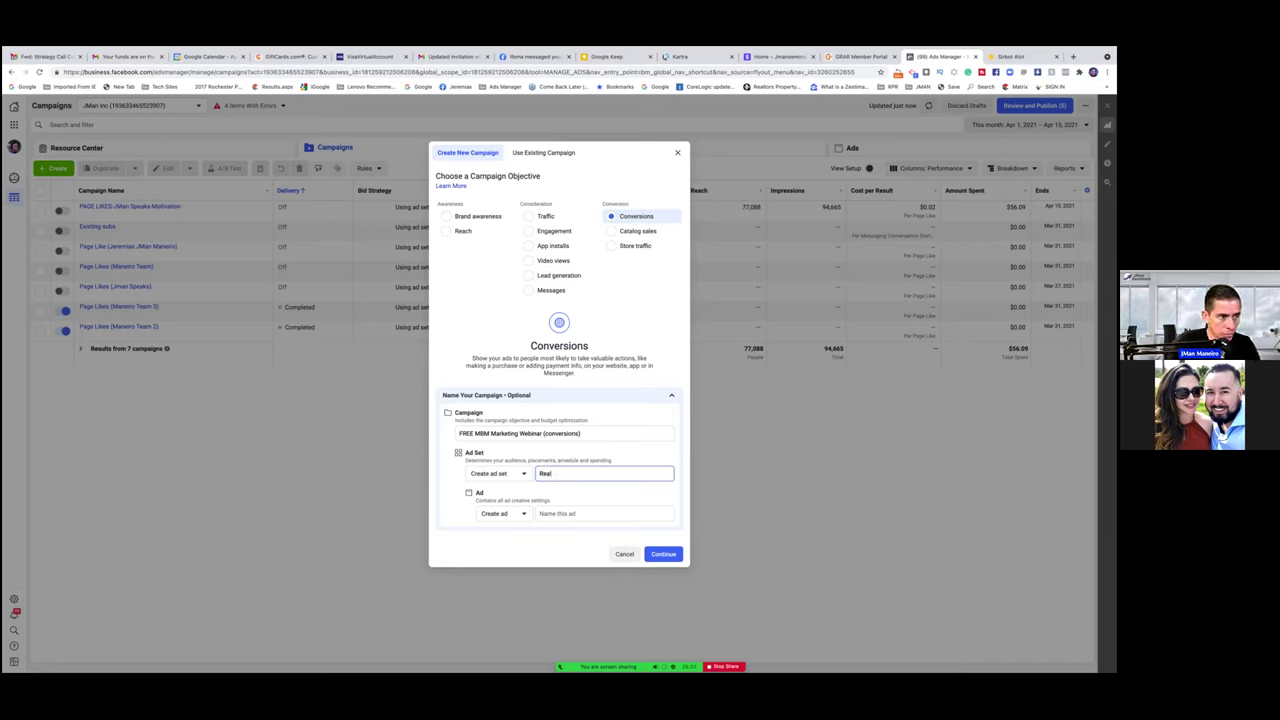
type(" Estate Agents")
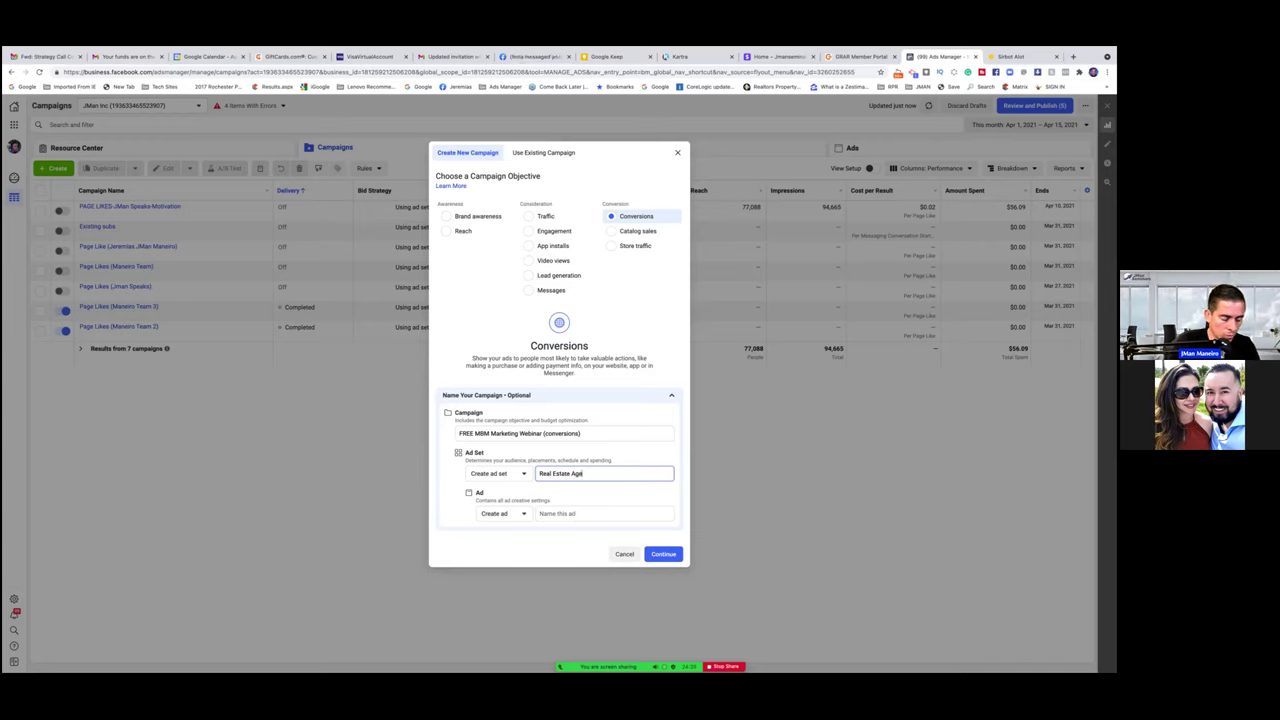
Step: Name the new ad "Free MBM Marketing-Bot Man Image" and continue to the draft campaign's settings
left_click(593, 513)
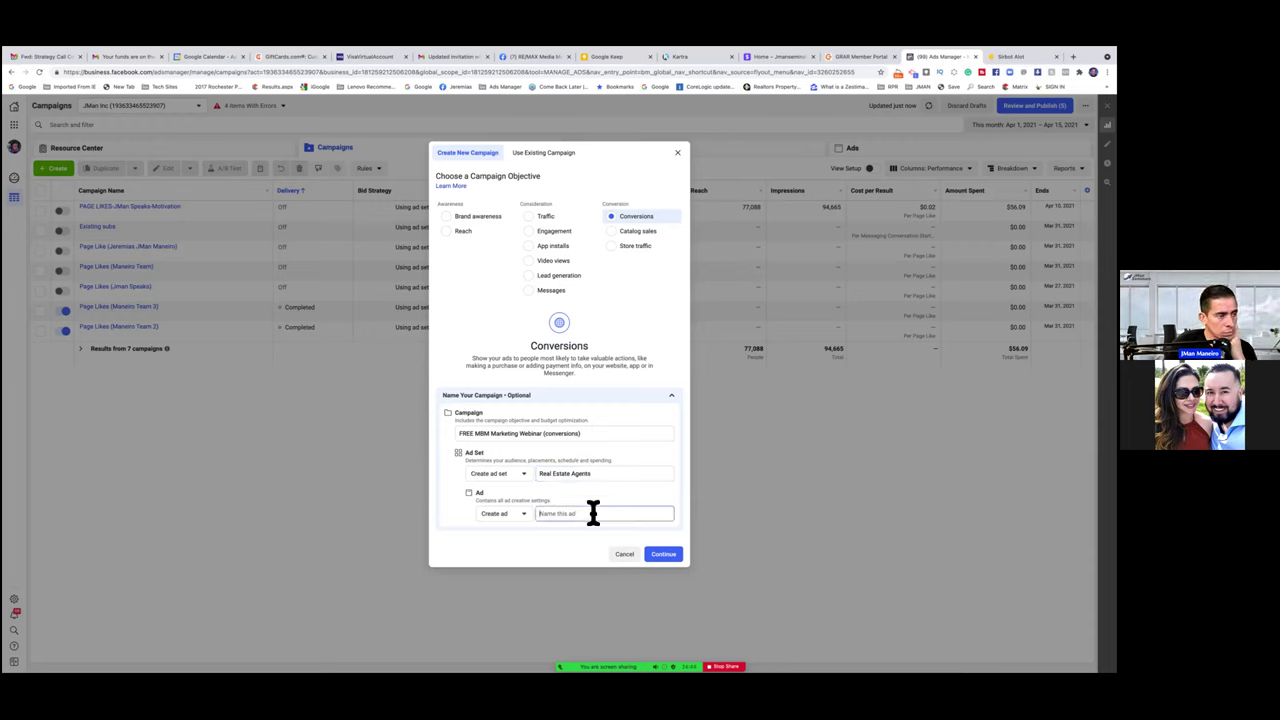
type("Fr")
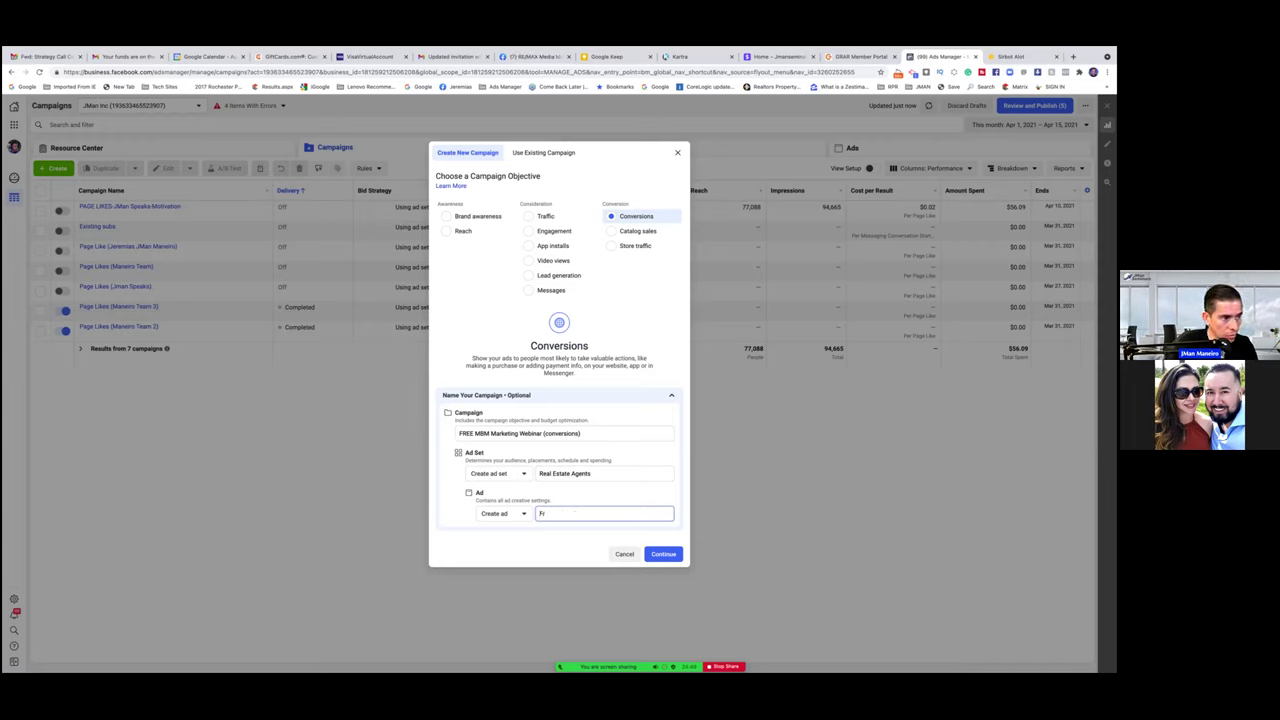
type("ee")
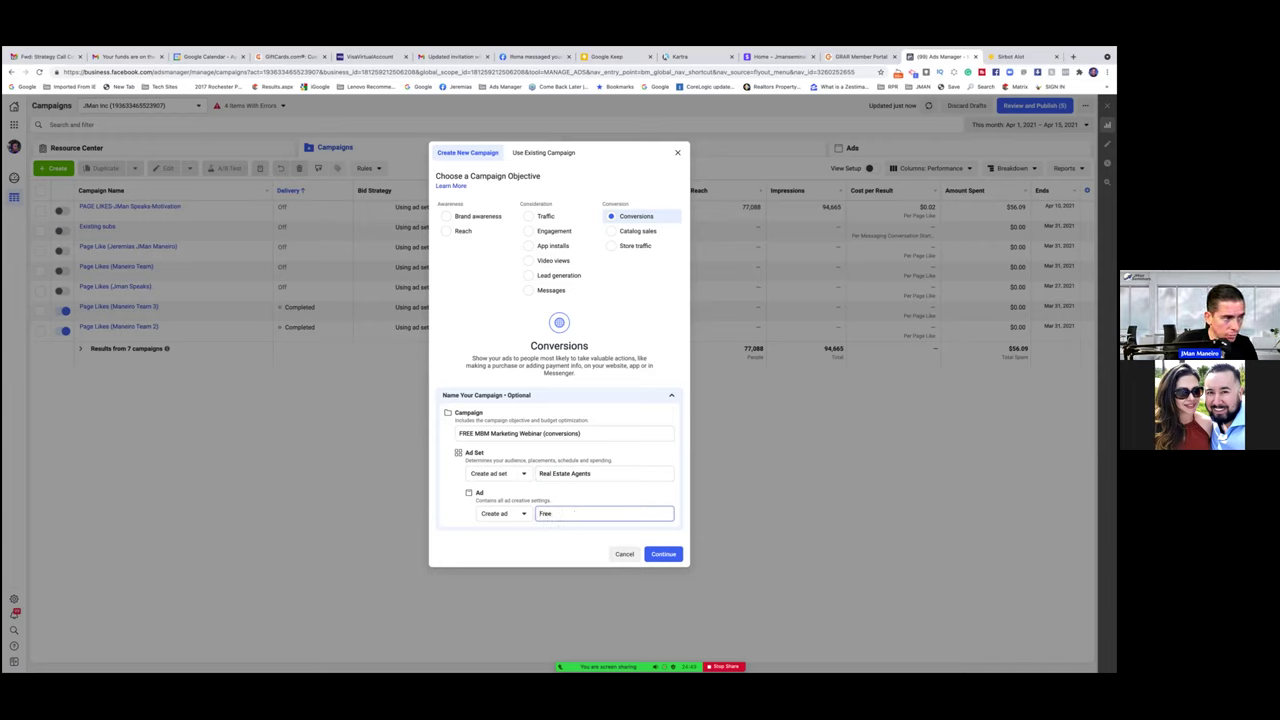
type(" MBM Marketing")
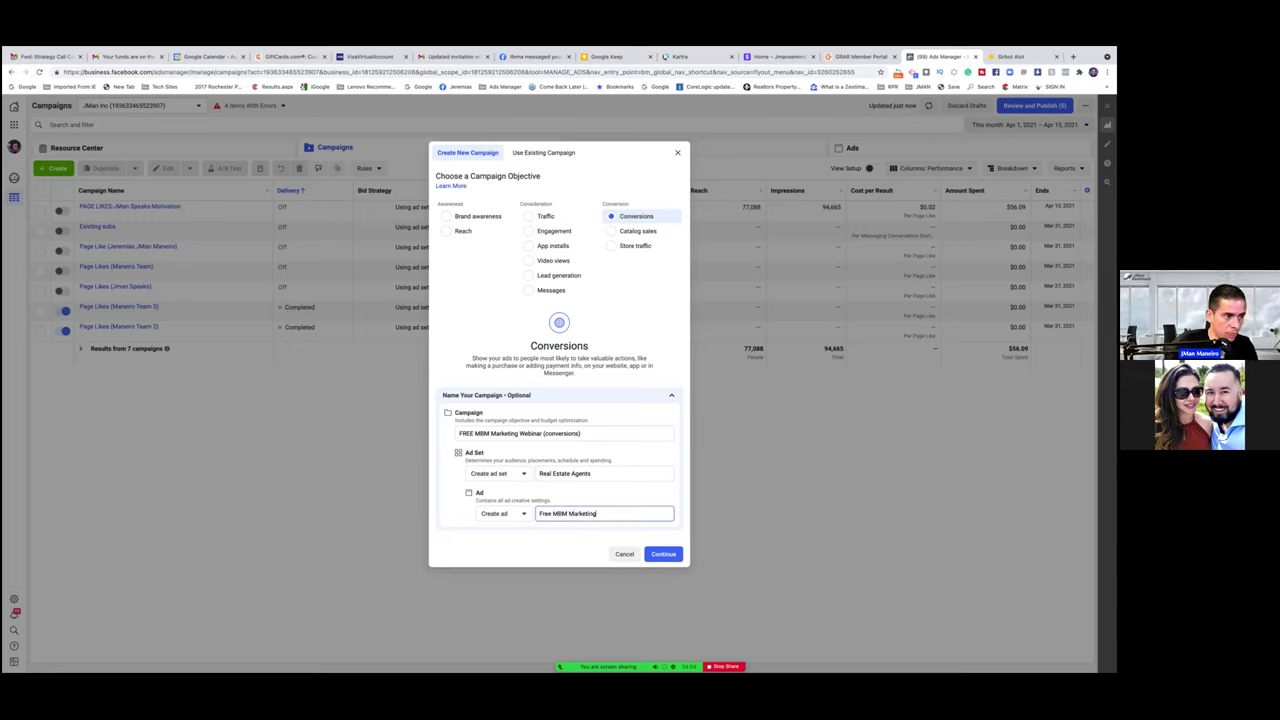
type("-Image")
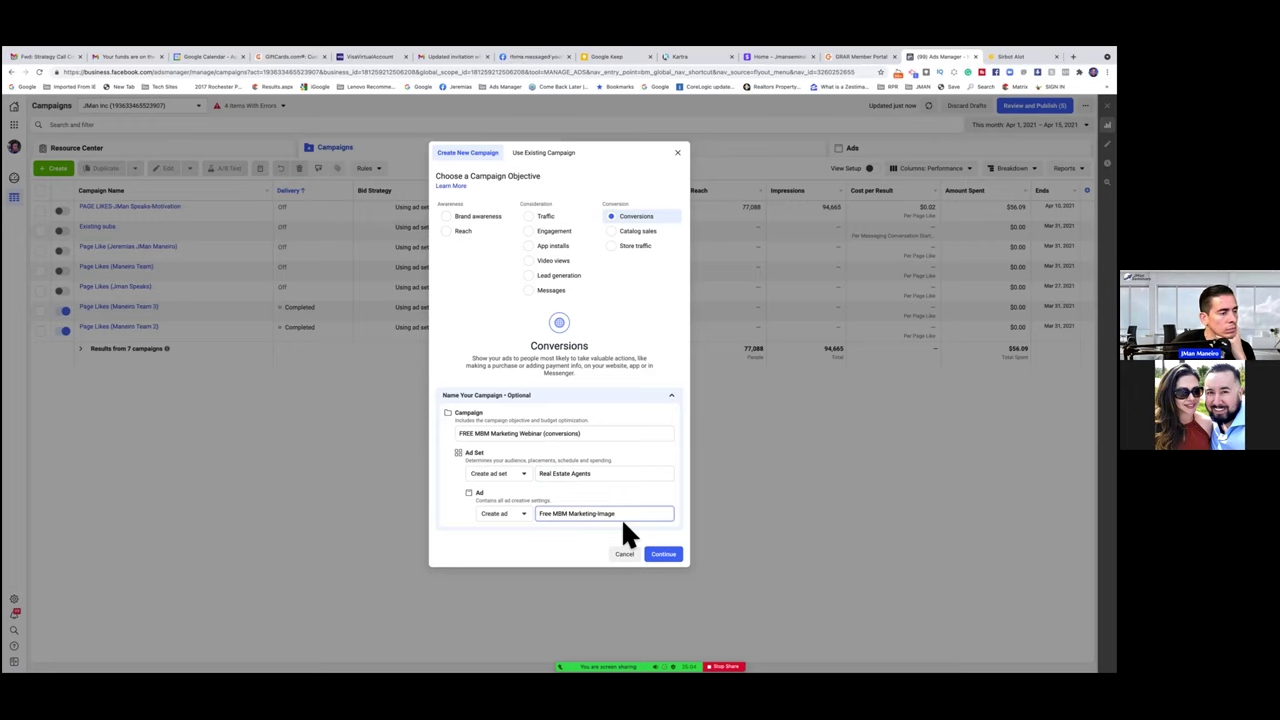
key("BackSpace")
key("BackSpace")
key("BackSpace")
key("BackSpace")
key("BackSpace")
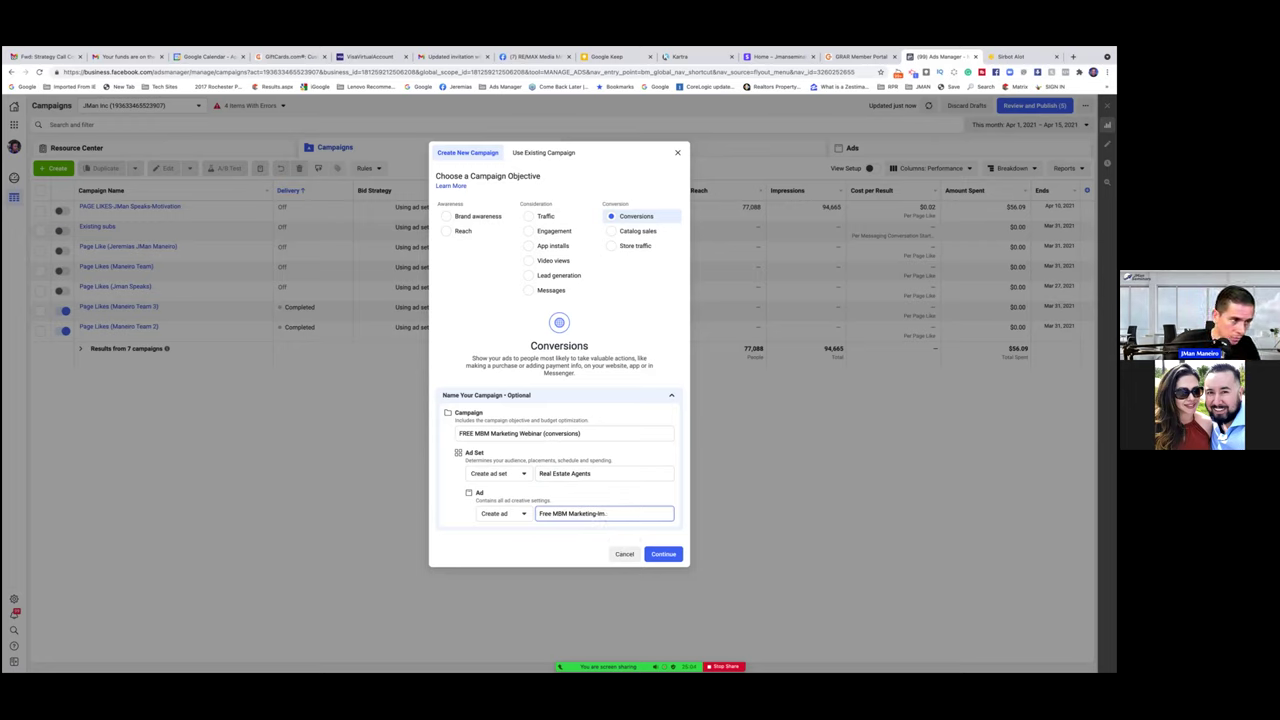
type("Bot Ma")
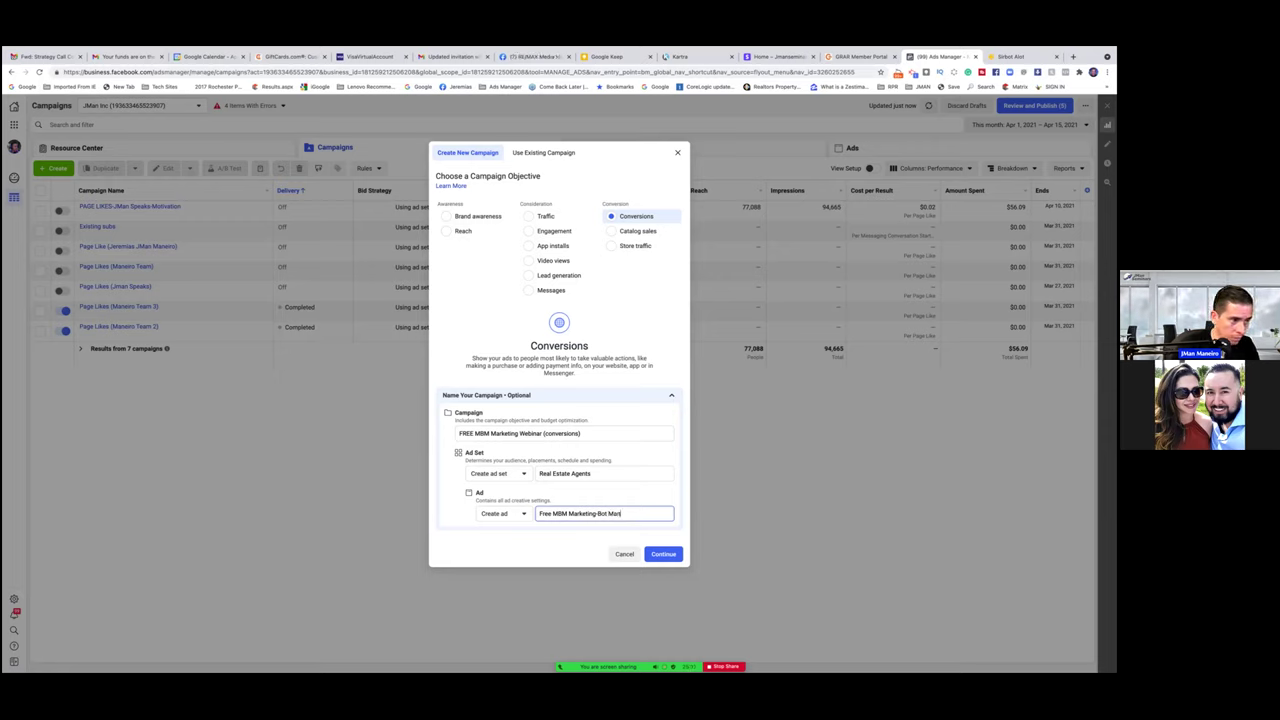
type("n")
type(" Image")
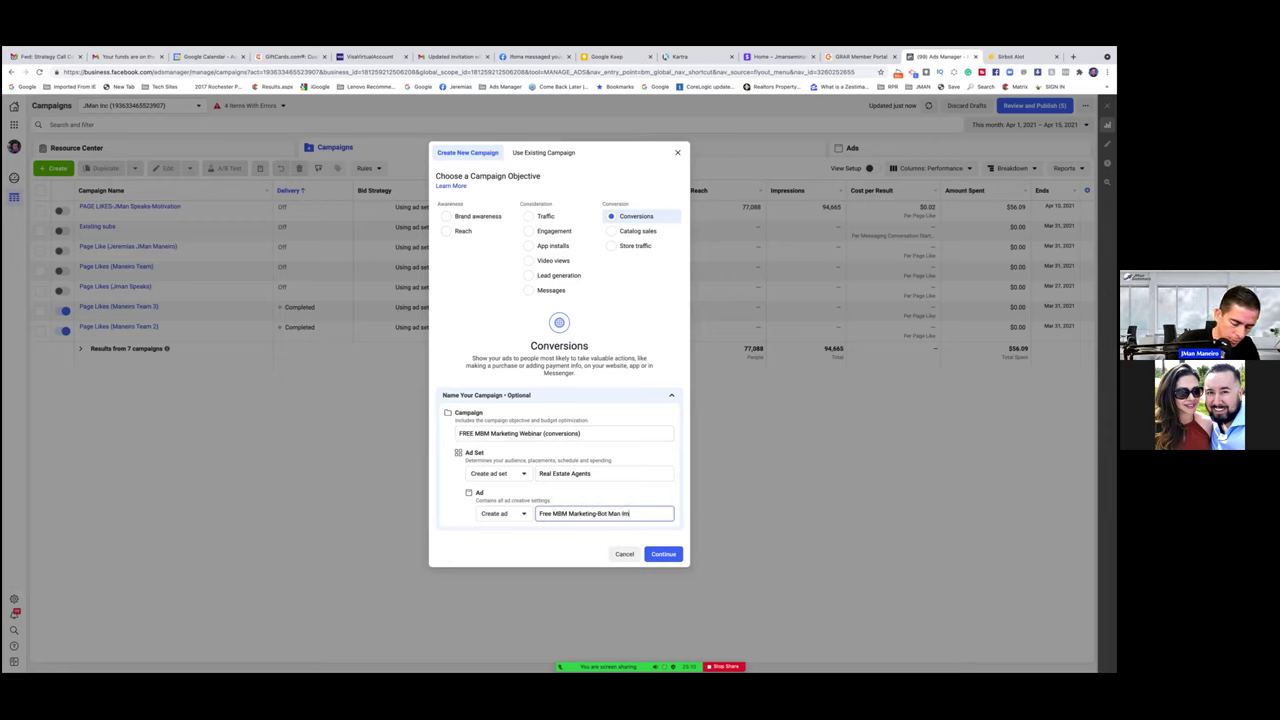
left_click(668, 555)
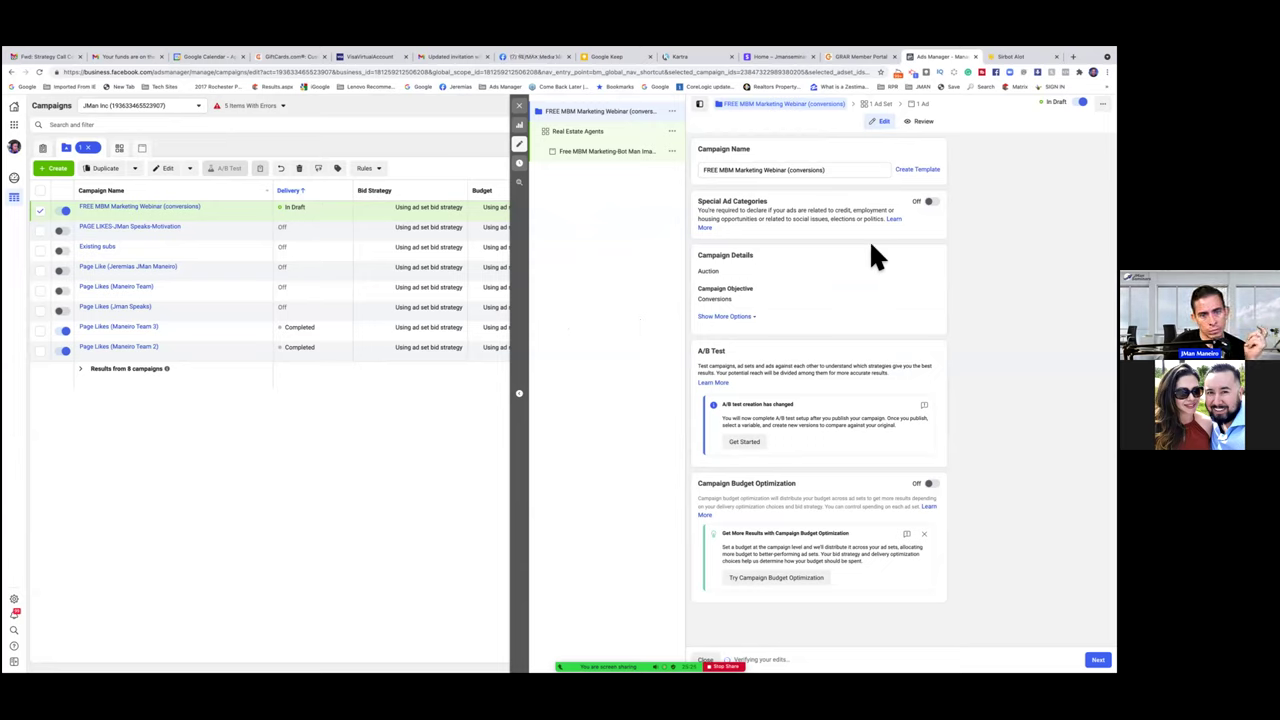
Step: Leave Special Ad Categories off, proceed to the ad set, and set its conversion event to "FREE MBM class registration"
left_click(929, 203)
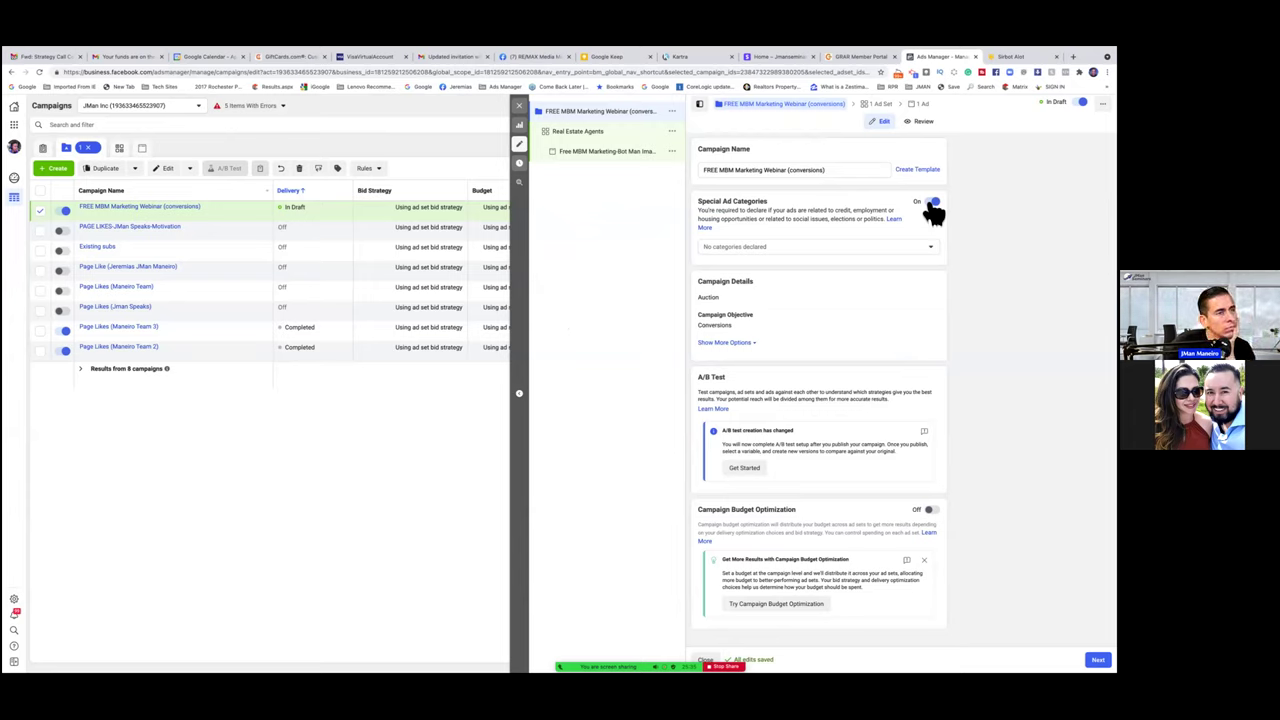
left_click(931, 202)
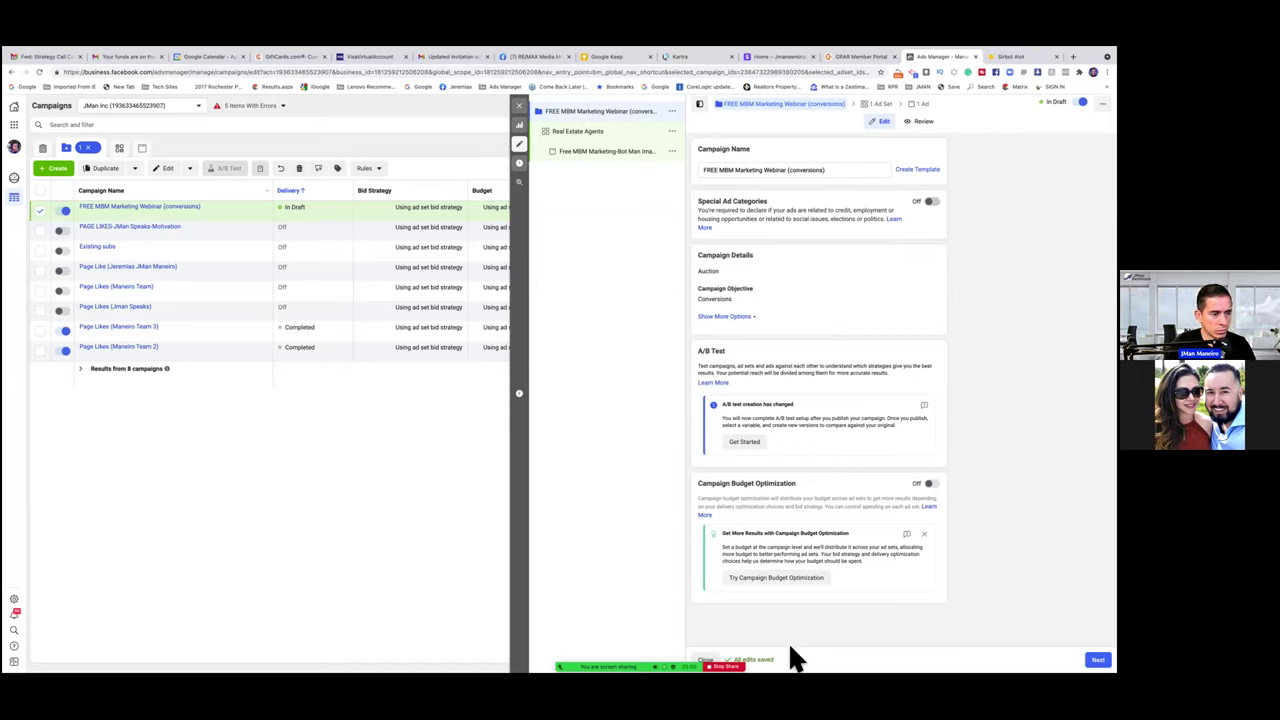
left_click(1098, 660)
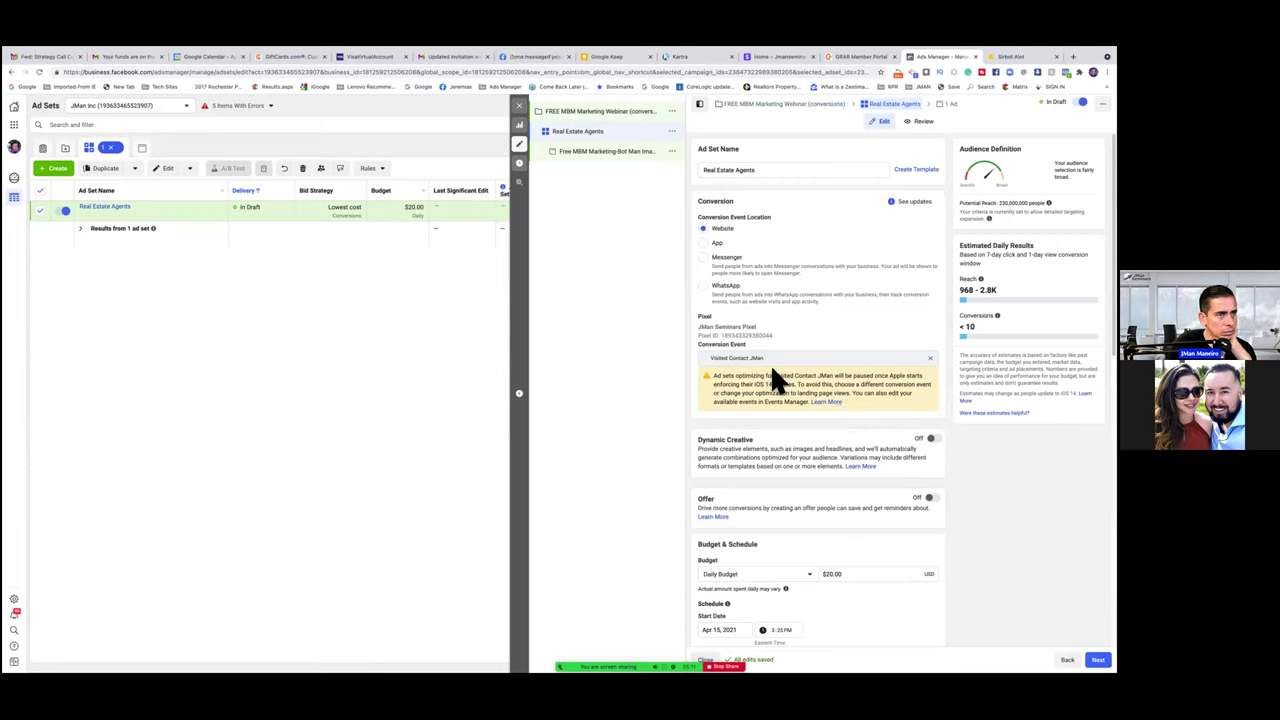
left_click(934, 362)
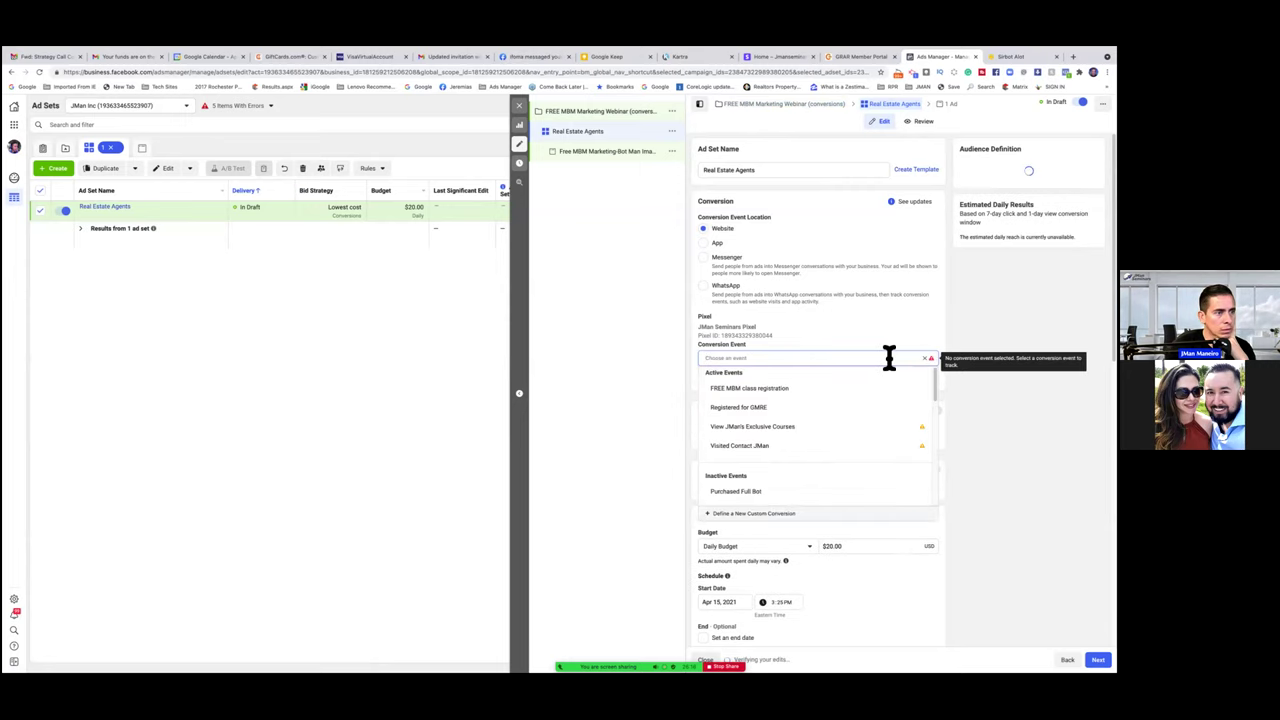
left_click(789, 390)
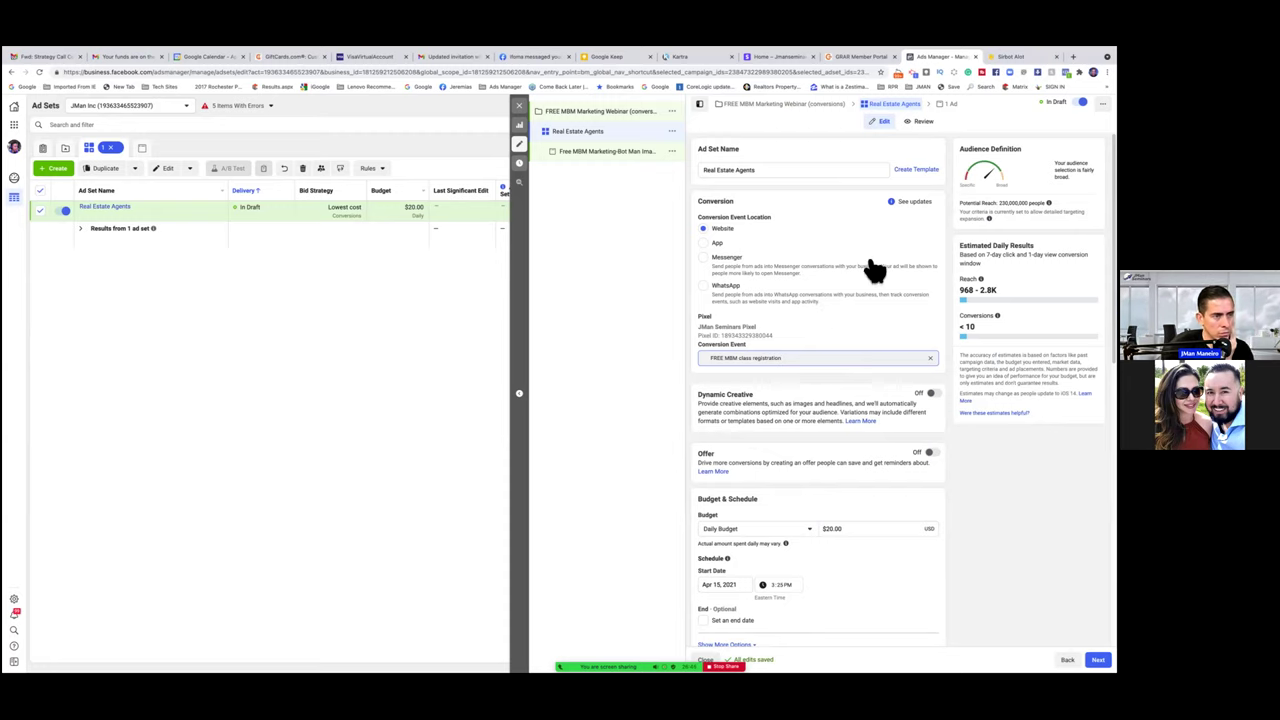
Step: Open the detailed targeting of the Real Estate Agents ad set's audience for editing
scroll(831, 385, "down", 2)
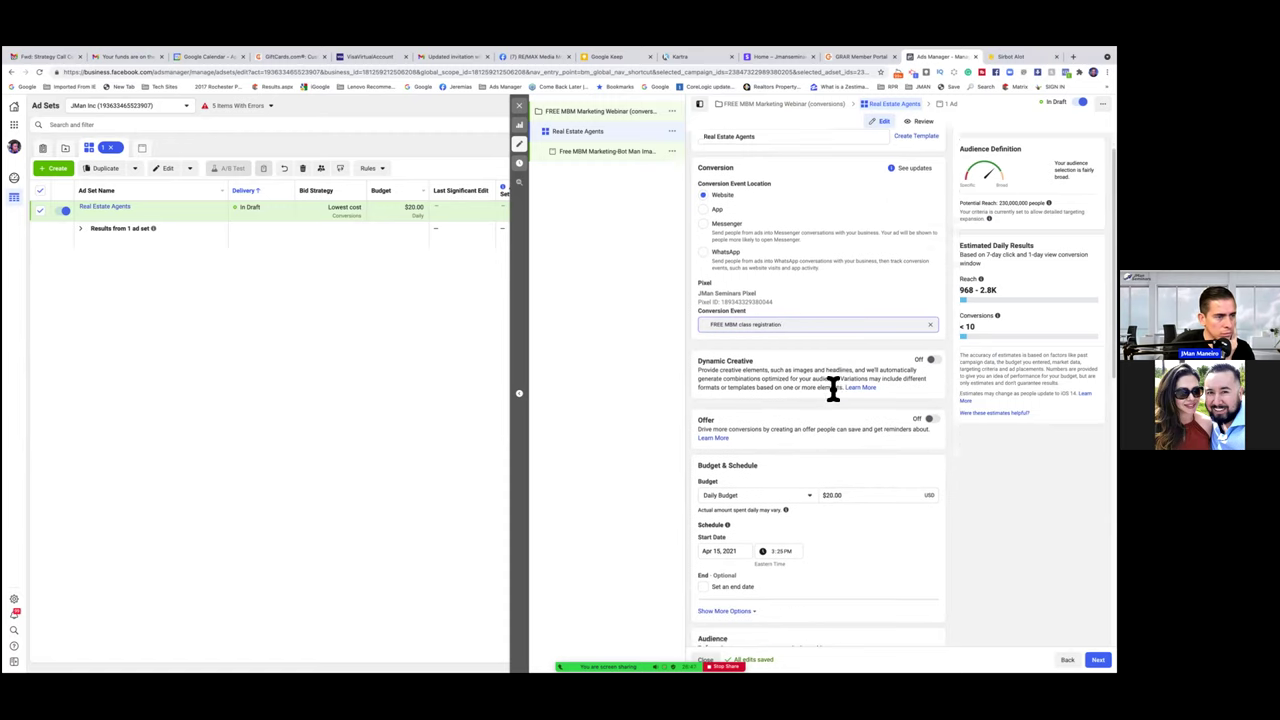
scroll(831, 385, "down", 3)
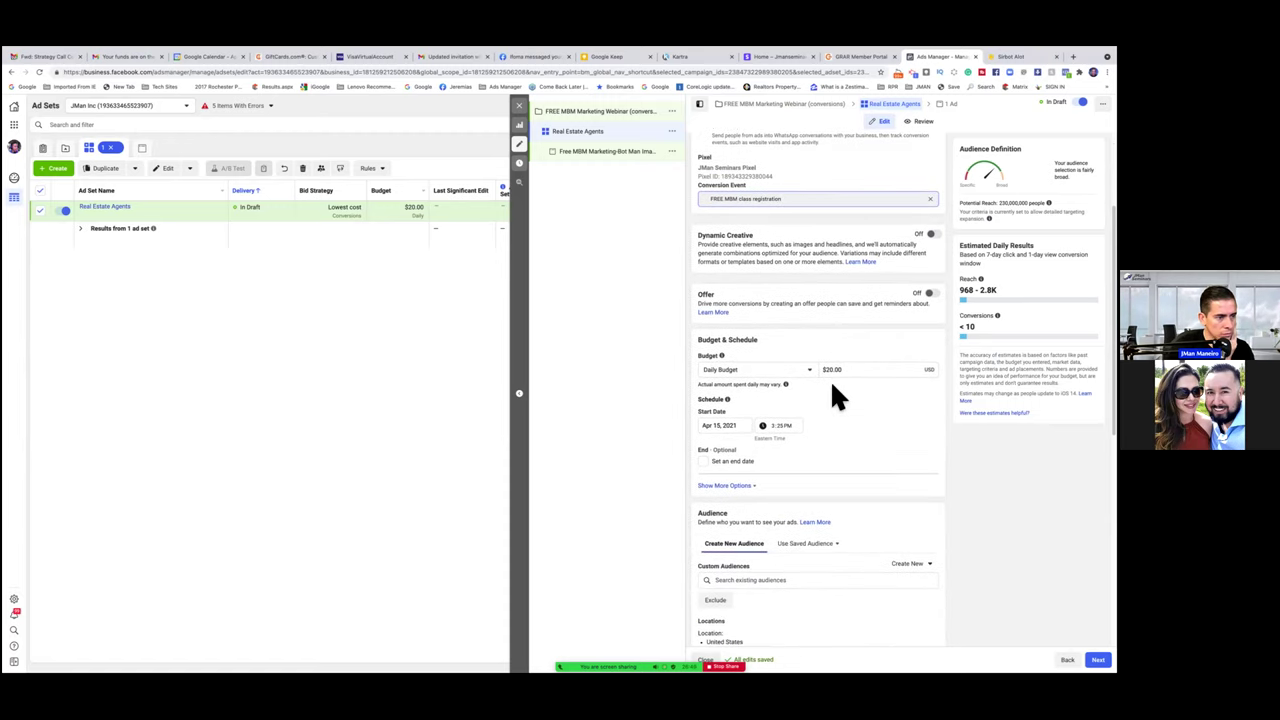
scroll(832, 387, "down", 5)
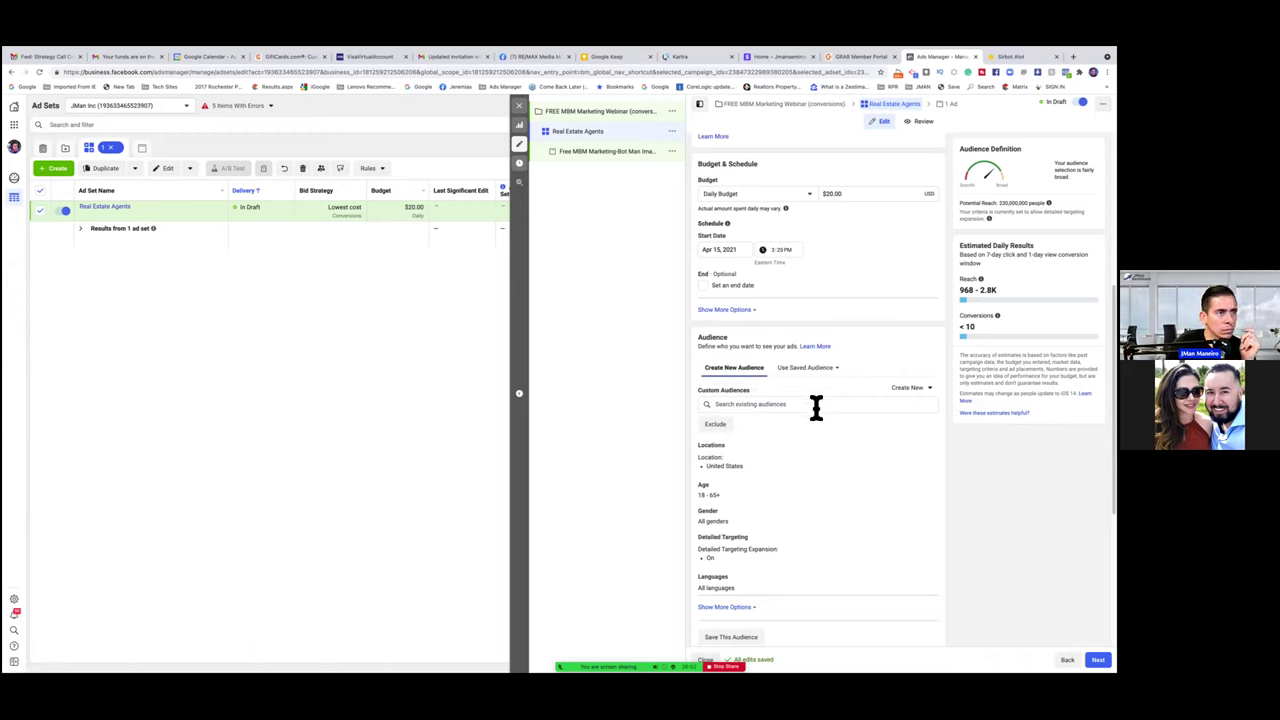
scroll(817, 415, "down", 1)
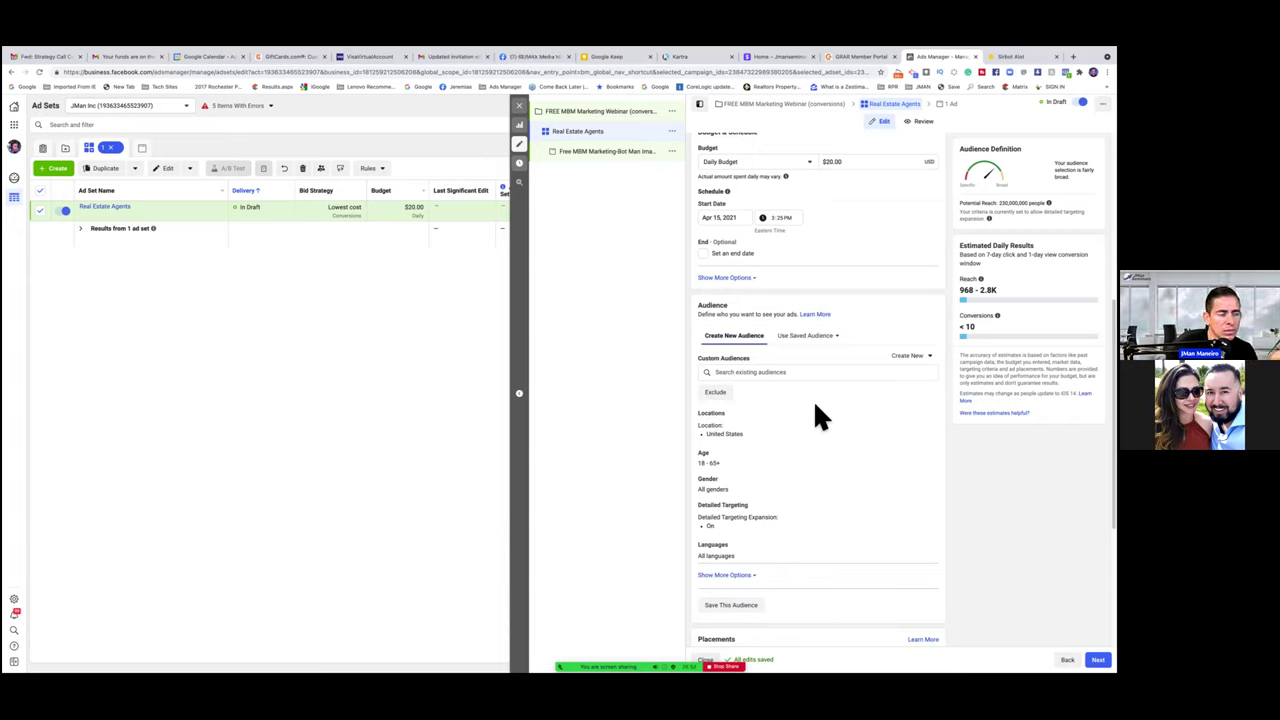
scroll(816, 407, "down", 5)
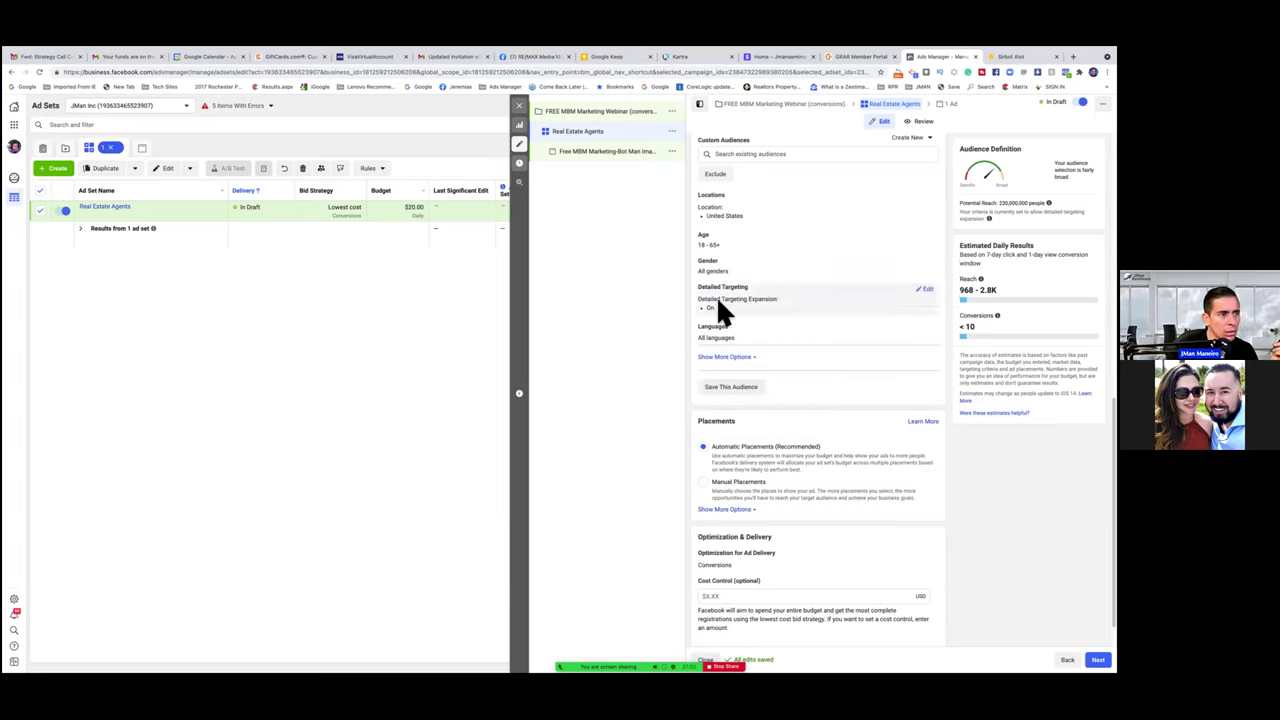
left_click(925, 290)
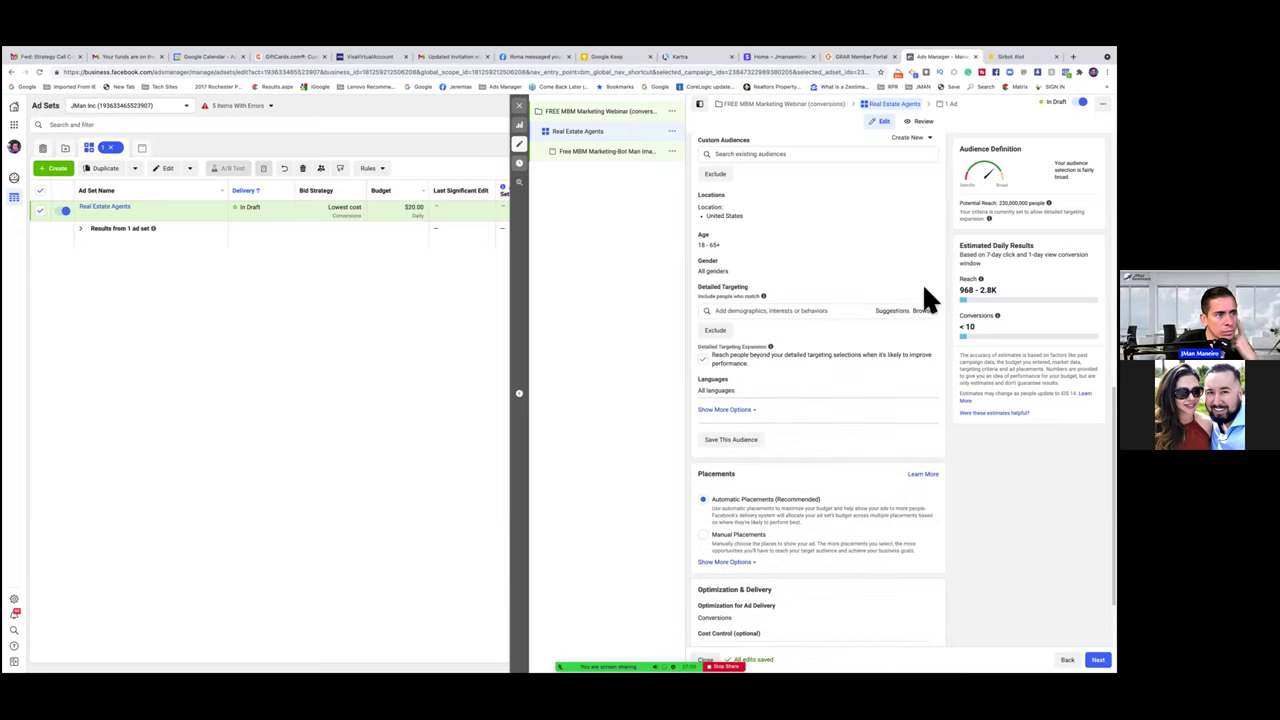
Step: Search the detailed targeting options for "Real Estate" and look through the suggested interests
left_click(784, 309)
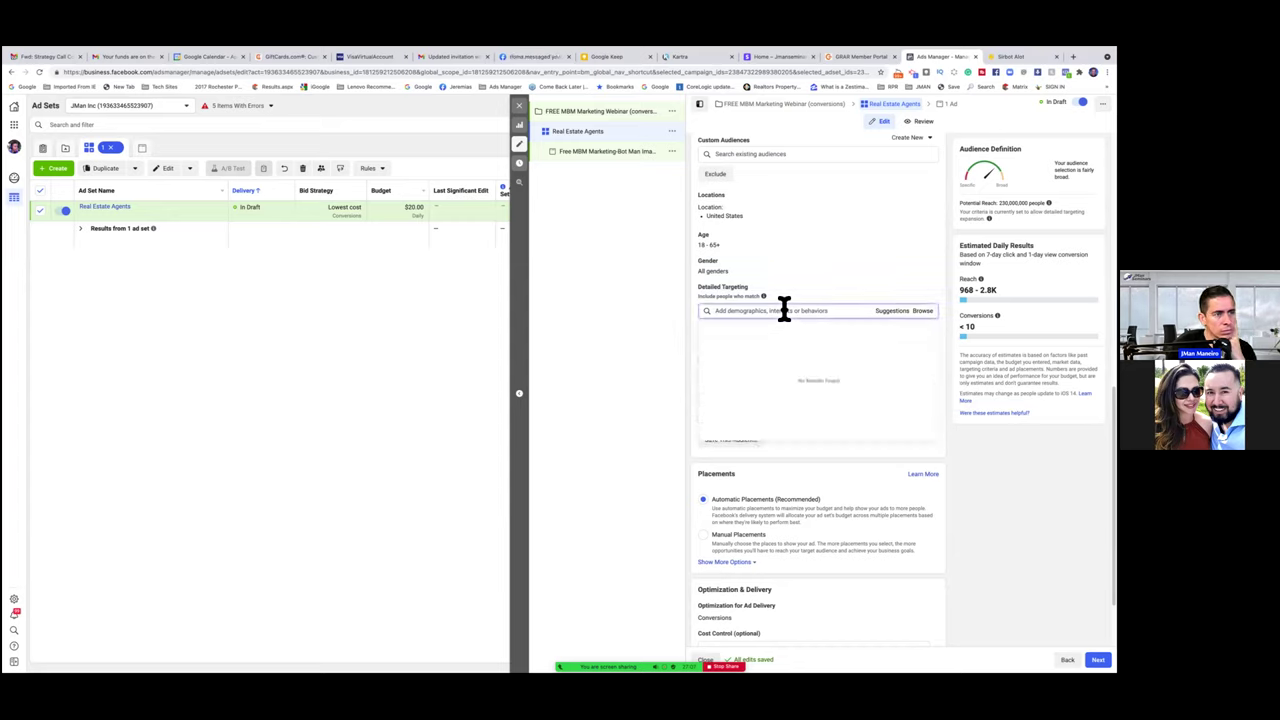
type("re")
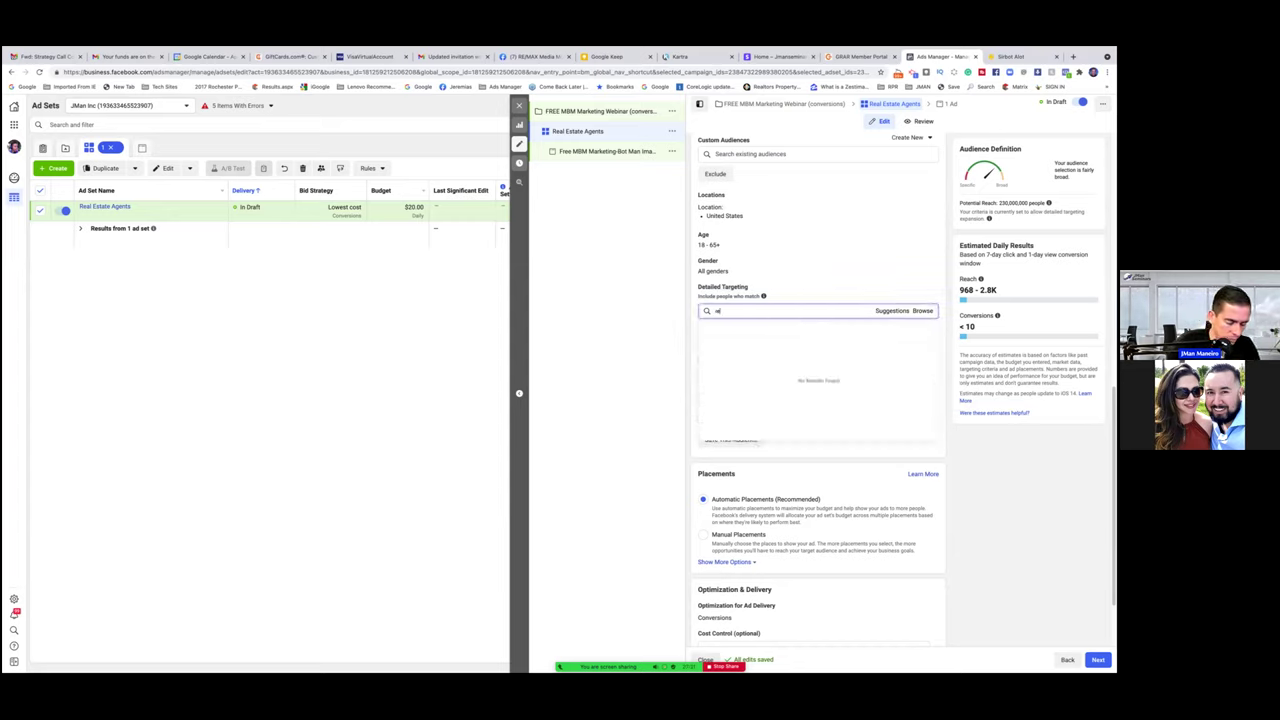
type("al est")
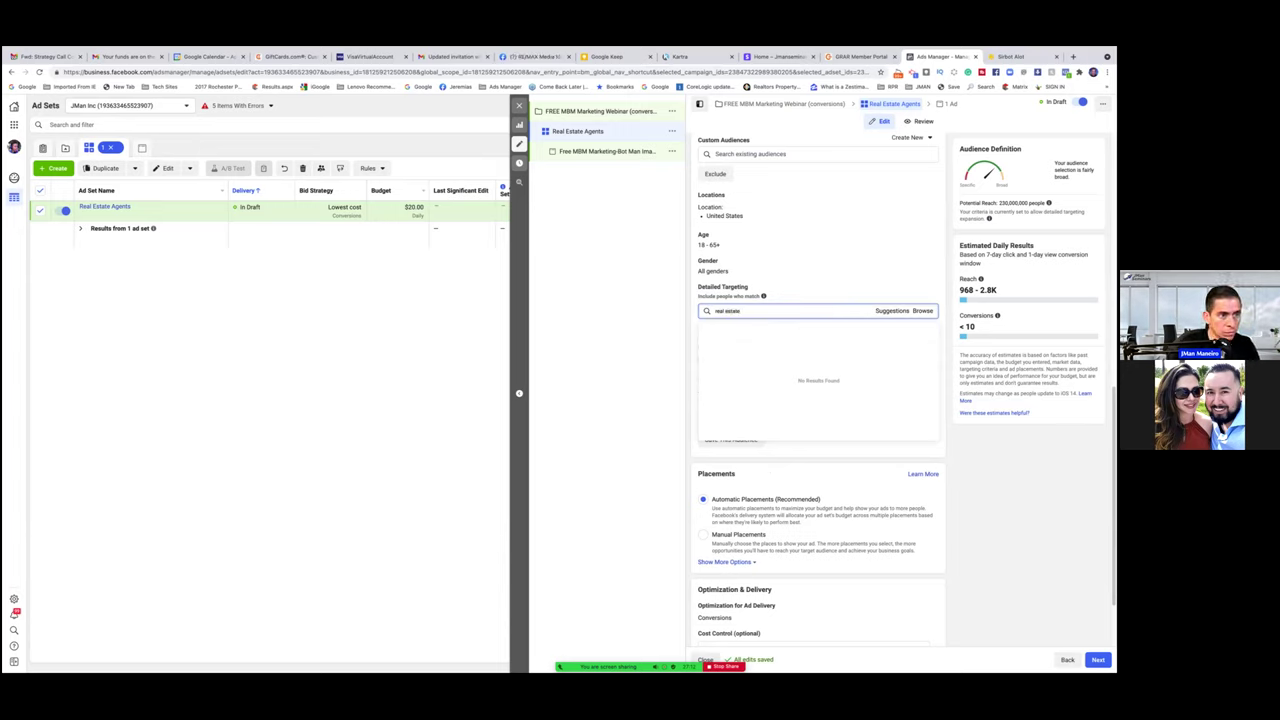
type("ate")
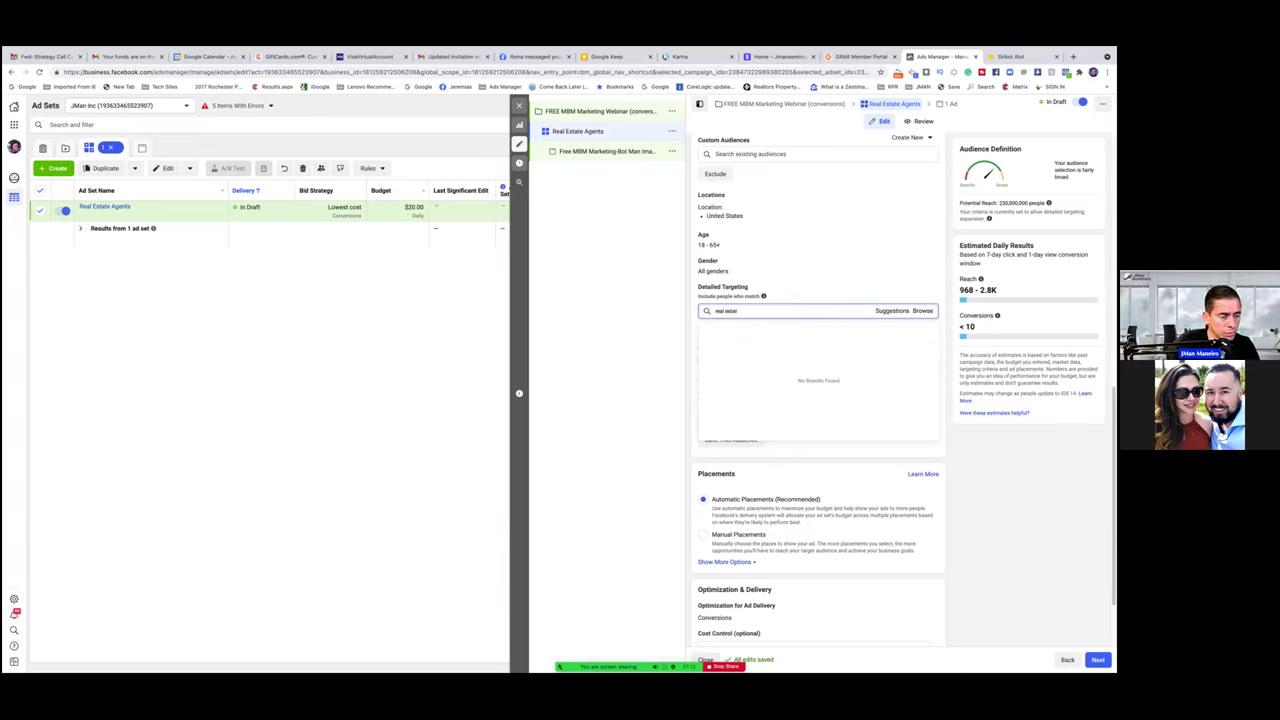
key("BackSpace")
key("BackSpace")
key("BackSpace")
key("BackSpace")
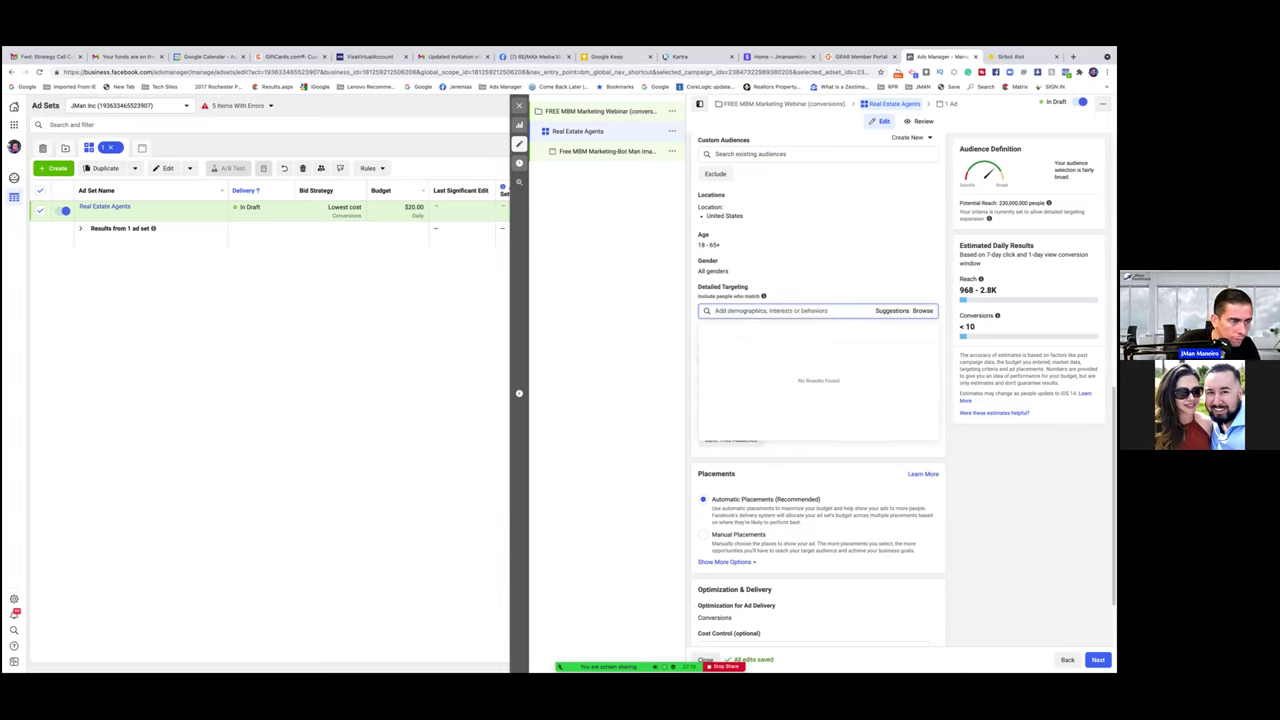
type("al")
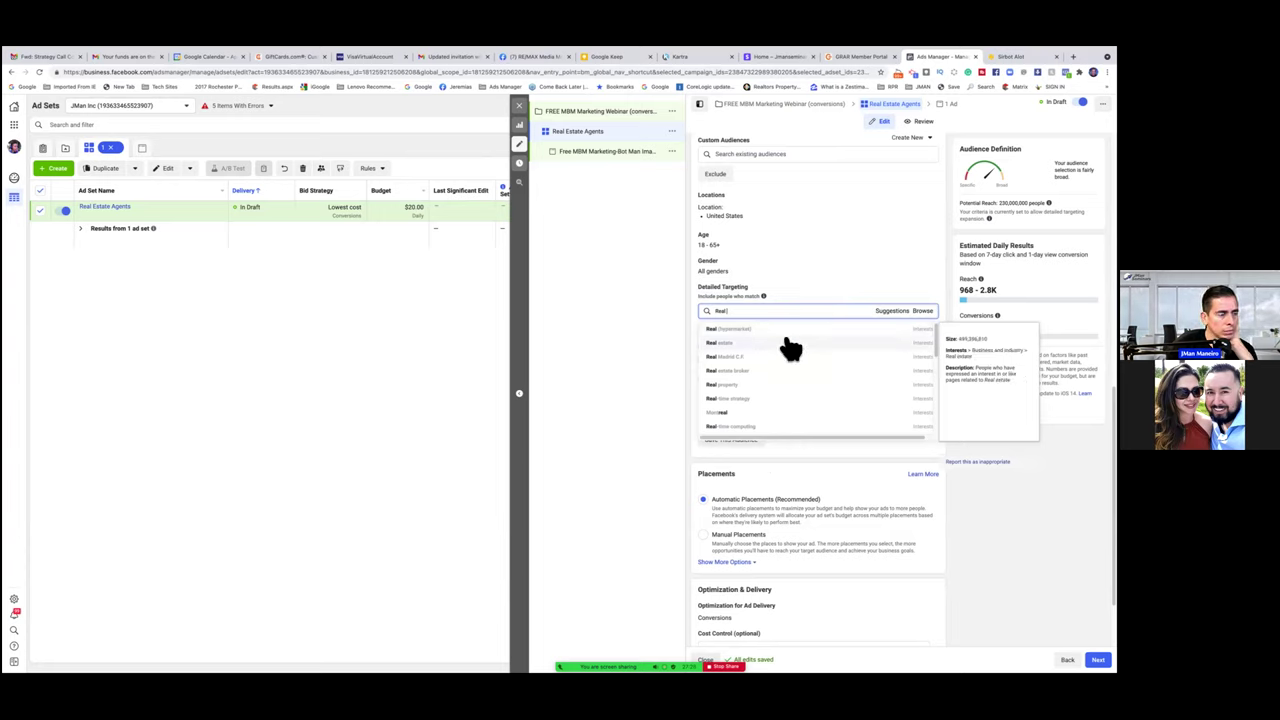
type("Estate")
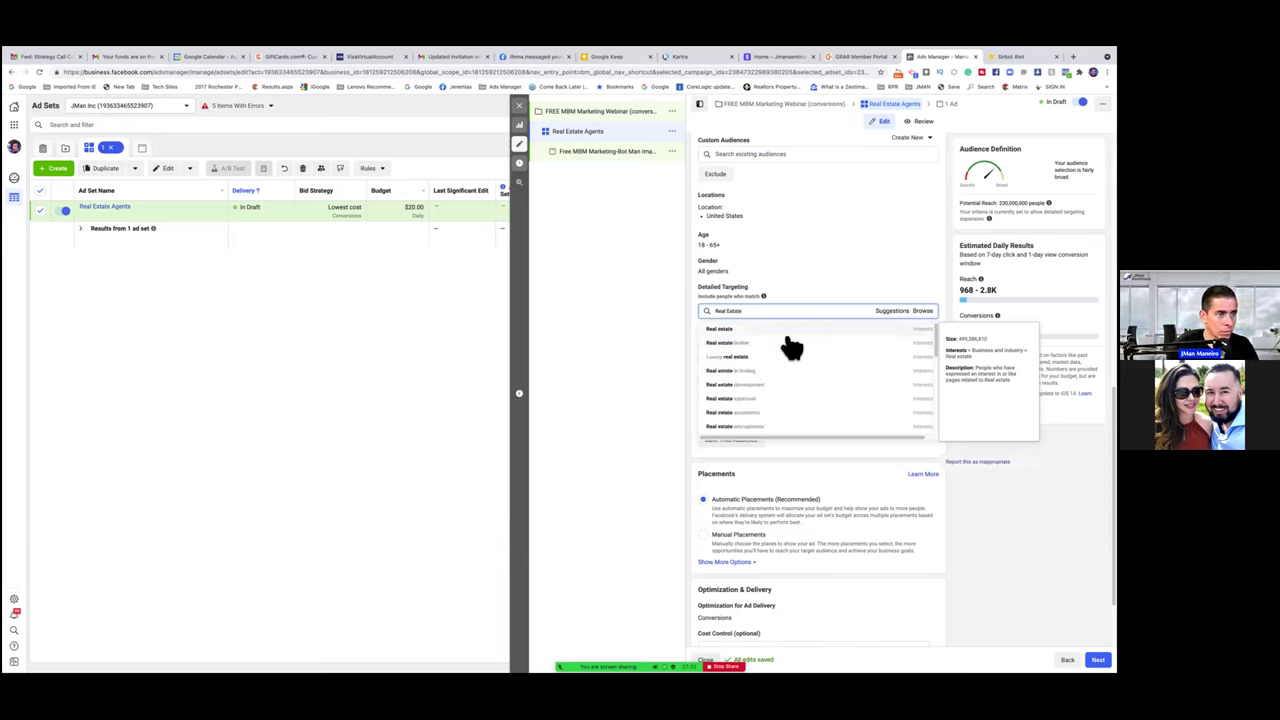
scroll(793, 356, "down", 1)
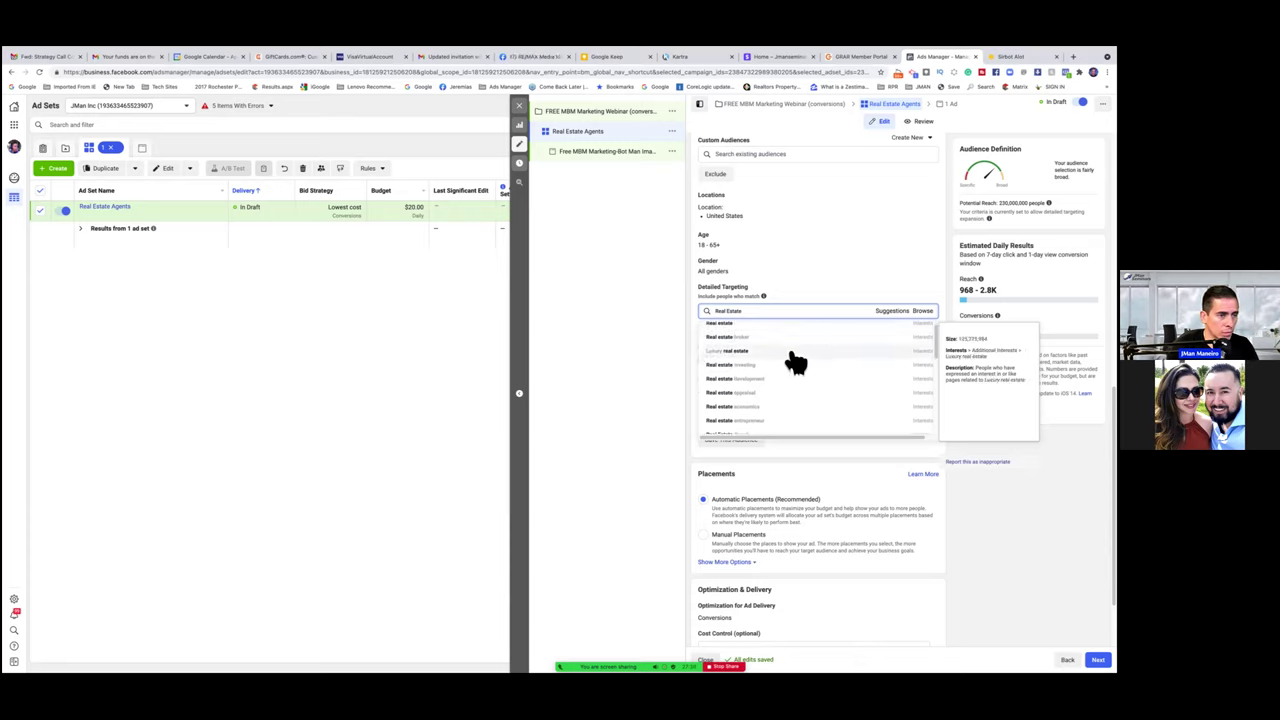
scroll(797, 364, "down", 4)
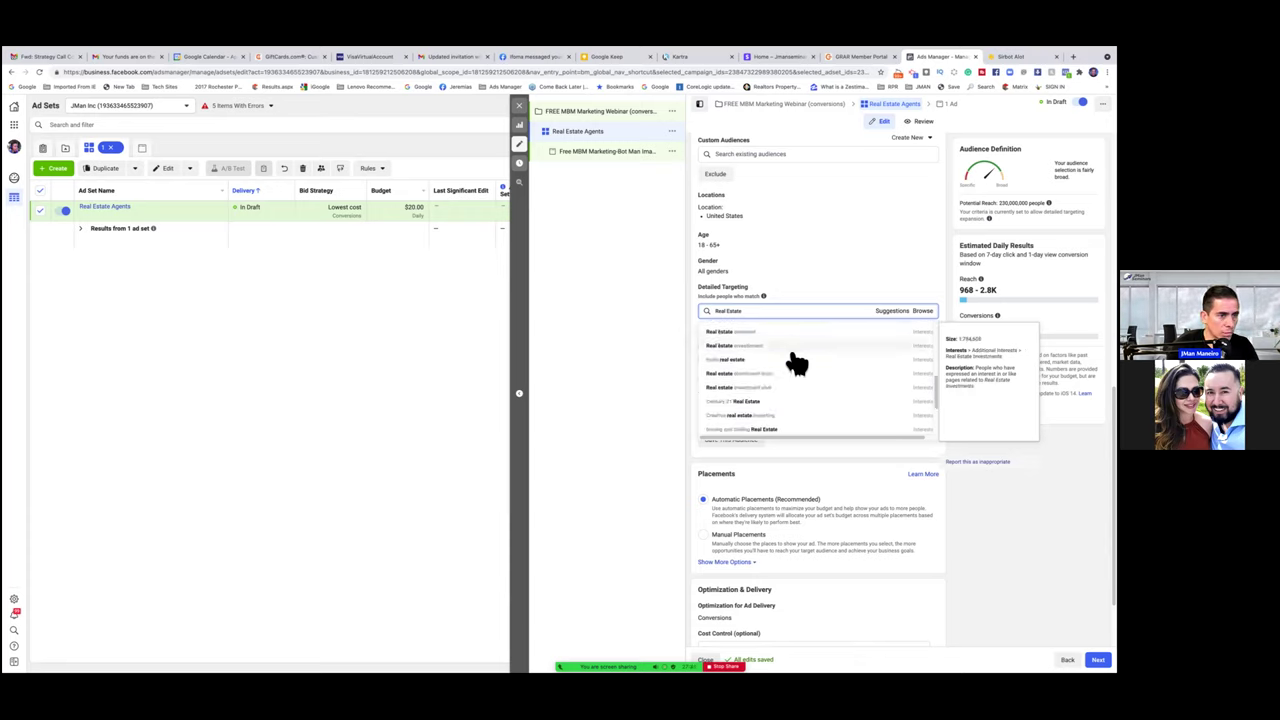
scroll(797, 364, "down", 3)
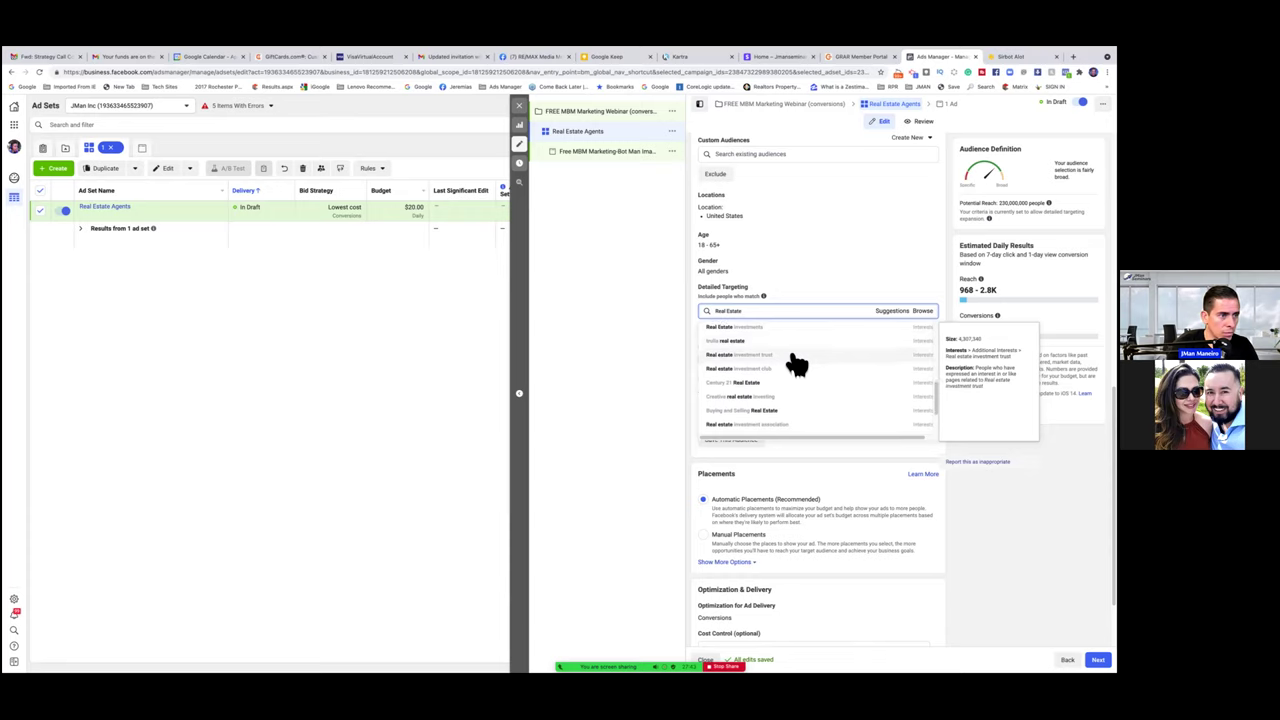
scroll(797, 364, "up", 4)
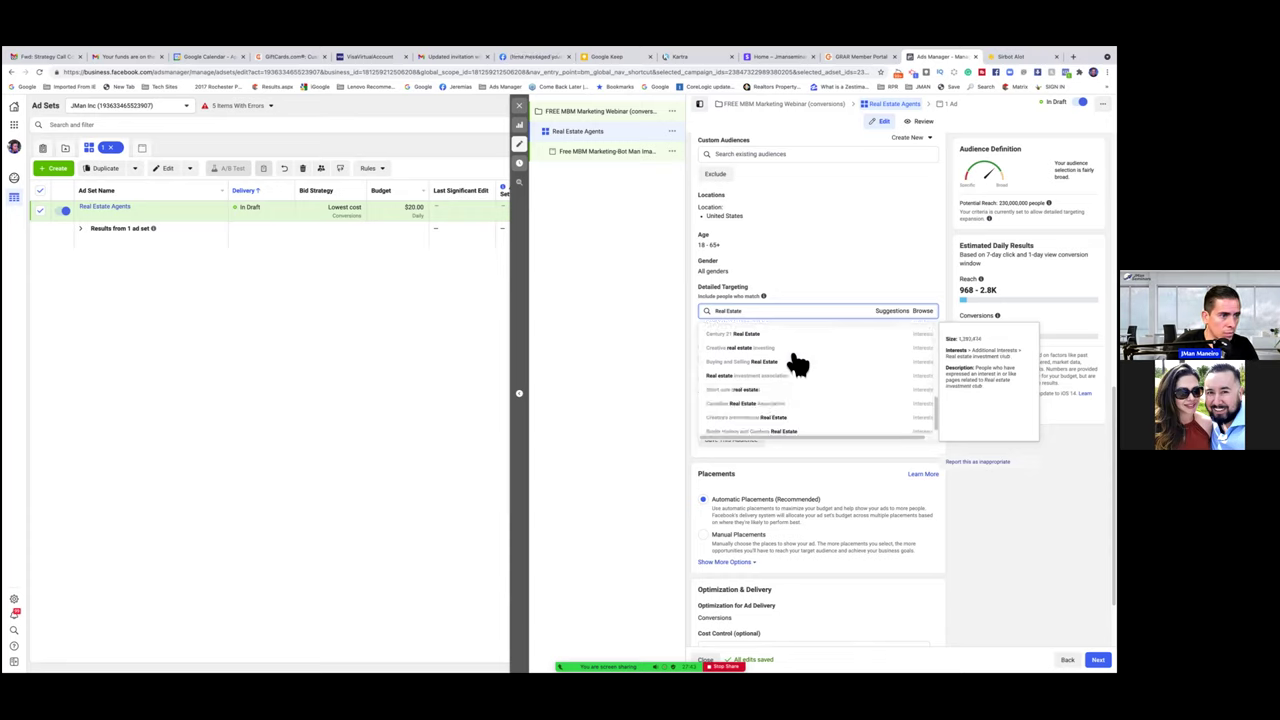
Step: Browse the detailed targeting categories to Demographics > Work > Job Titles and search the job titles for "real estate"
left_click(921, 312)
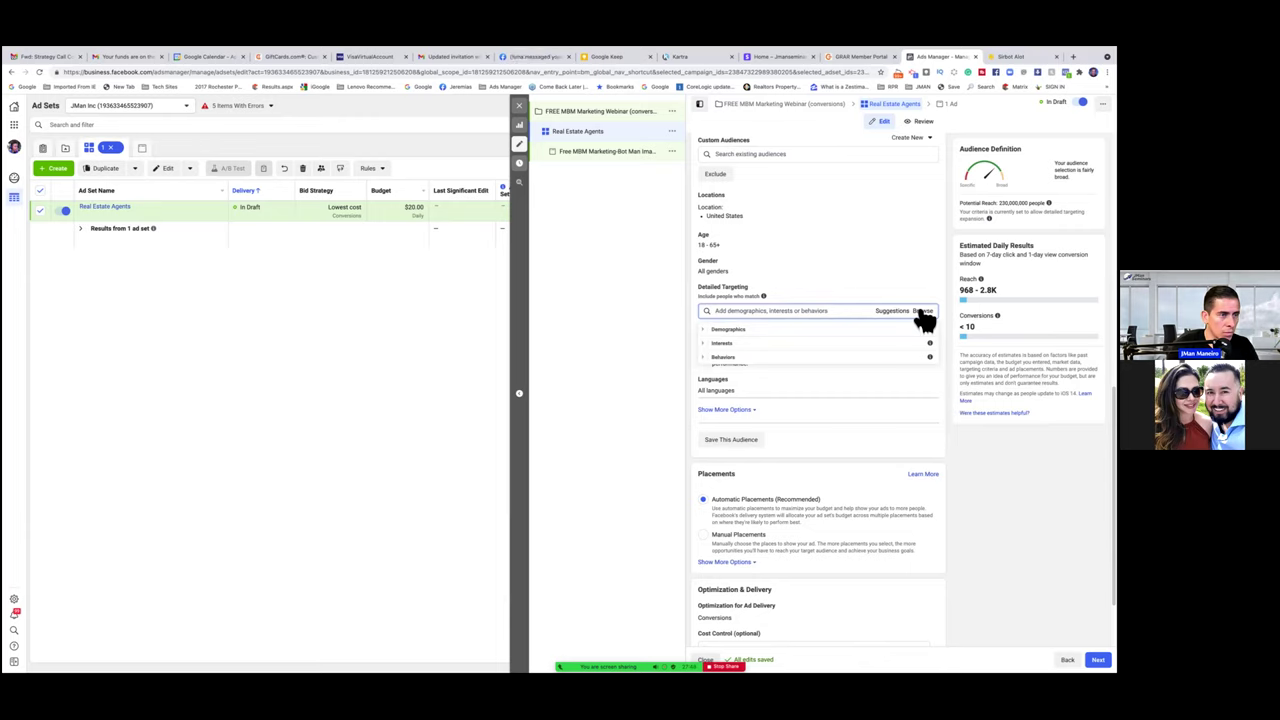
scroll(875, 348, "down", 1)
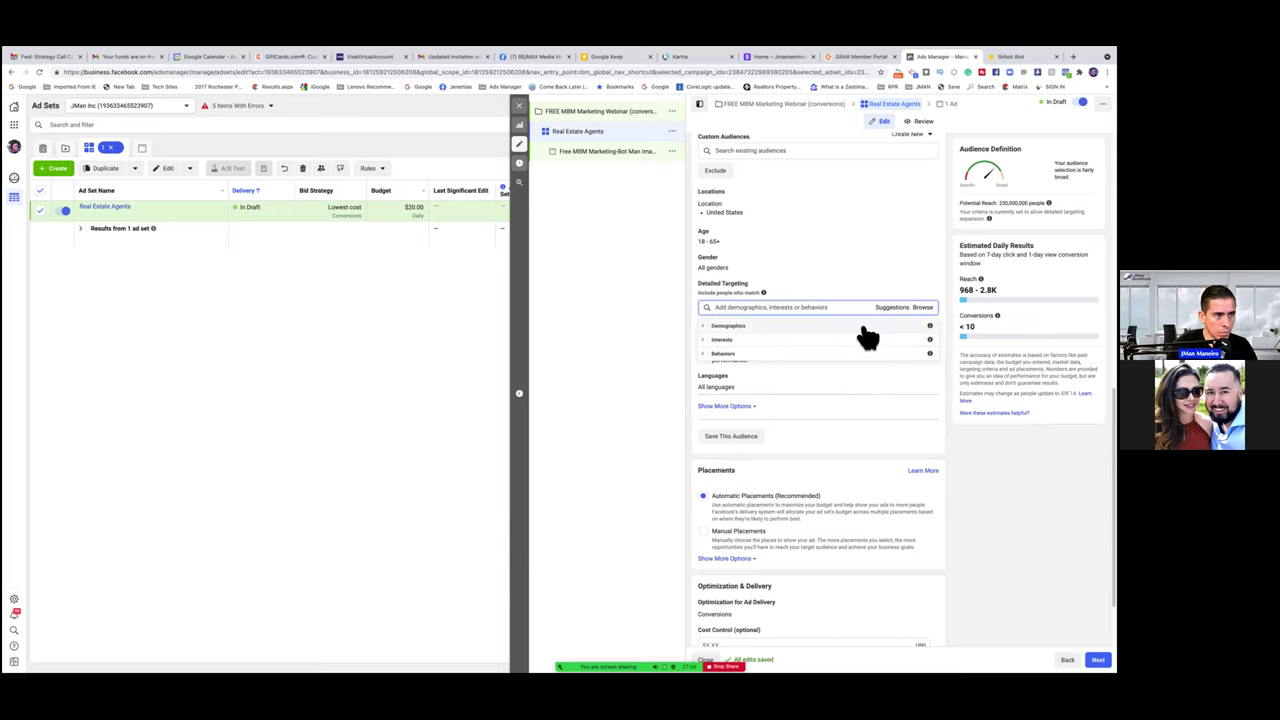
left_click(865, 327)
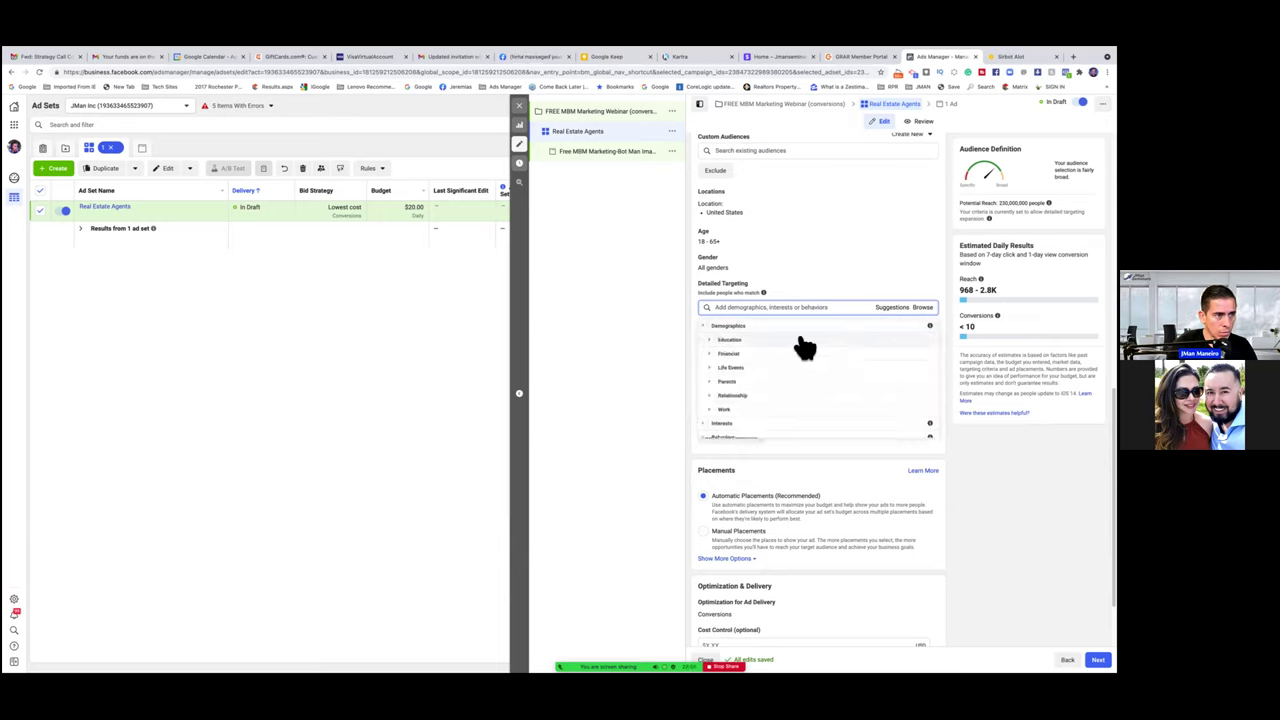
left_click(739, 410)
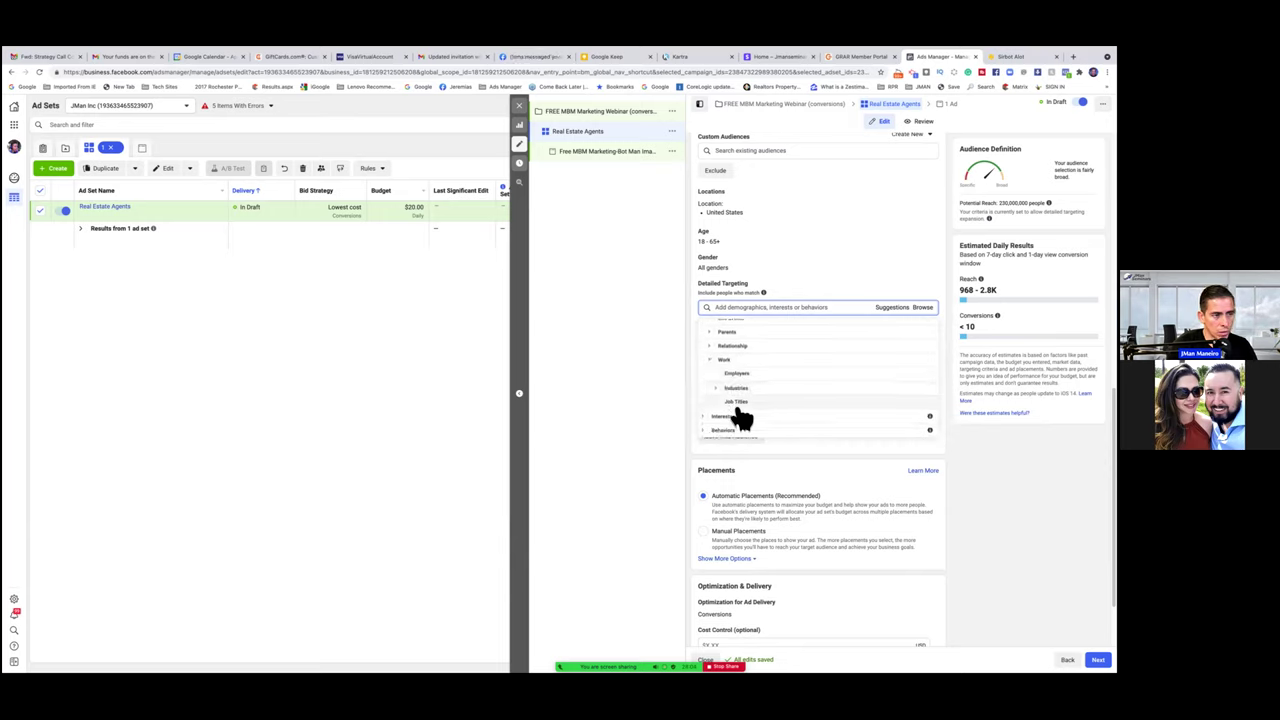
left_click(739, 403)
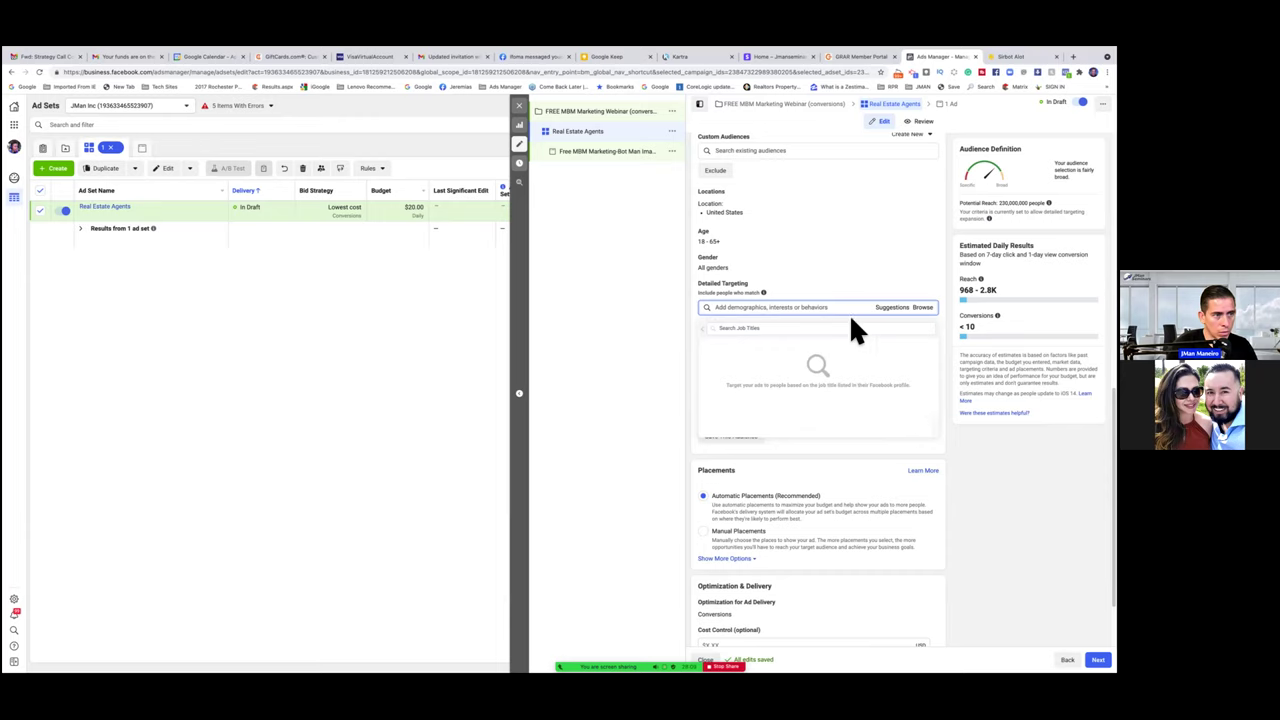
left_click(851, 329)
type("real estate")
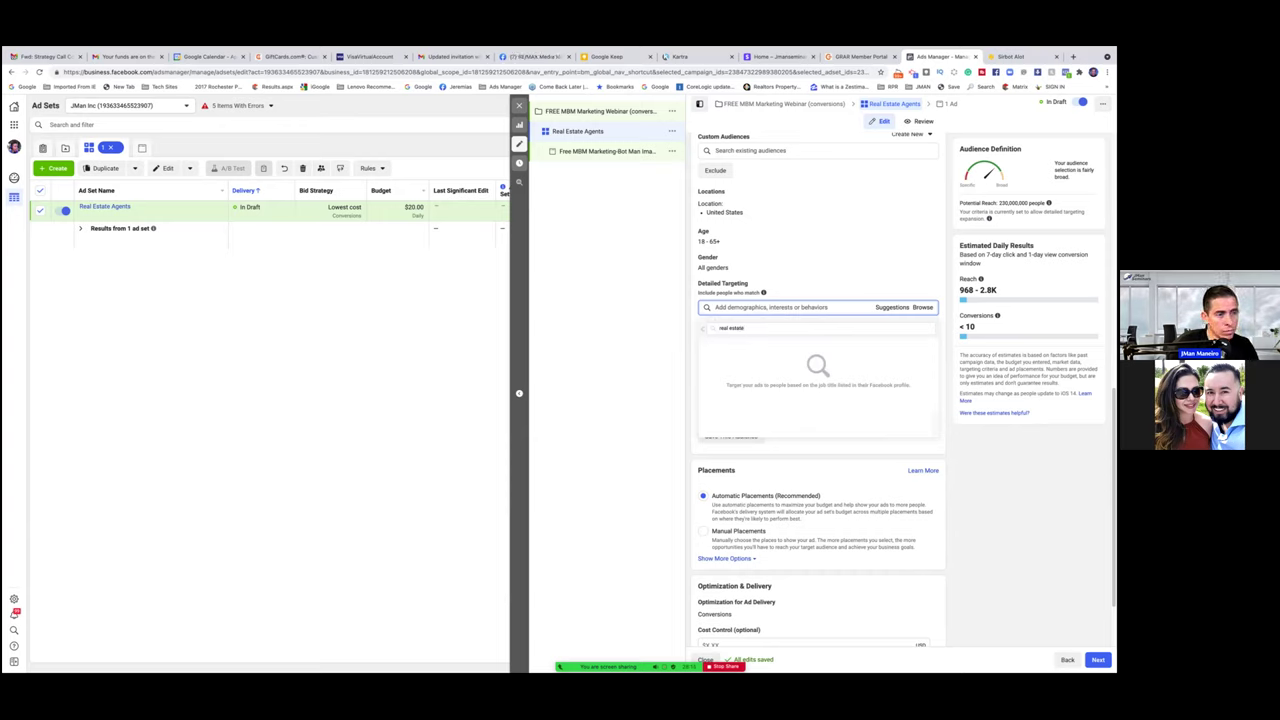
Step: Retry the job title search with the capitalized "Real Estate", and also search for "Realtor"
key("BackSpace")
key("BackSpace")
key("BackSpace")
key("BackSpace")
key("BackSpace")
key("BackSpace")
key("BackSpace")
type("Real E")
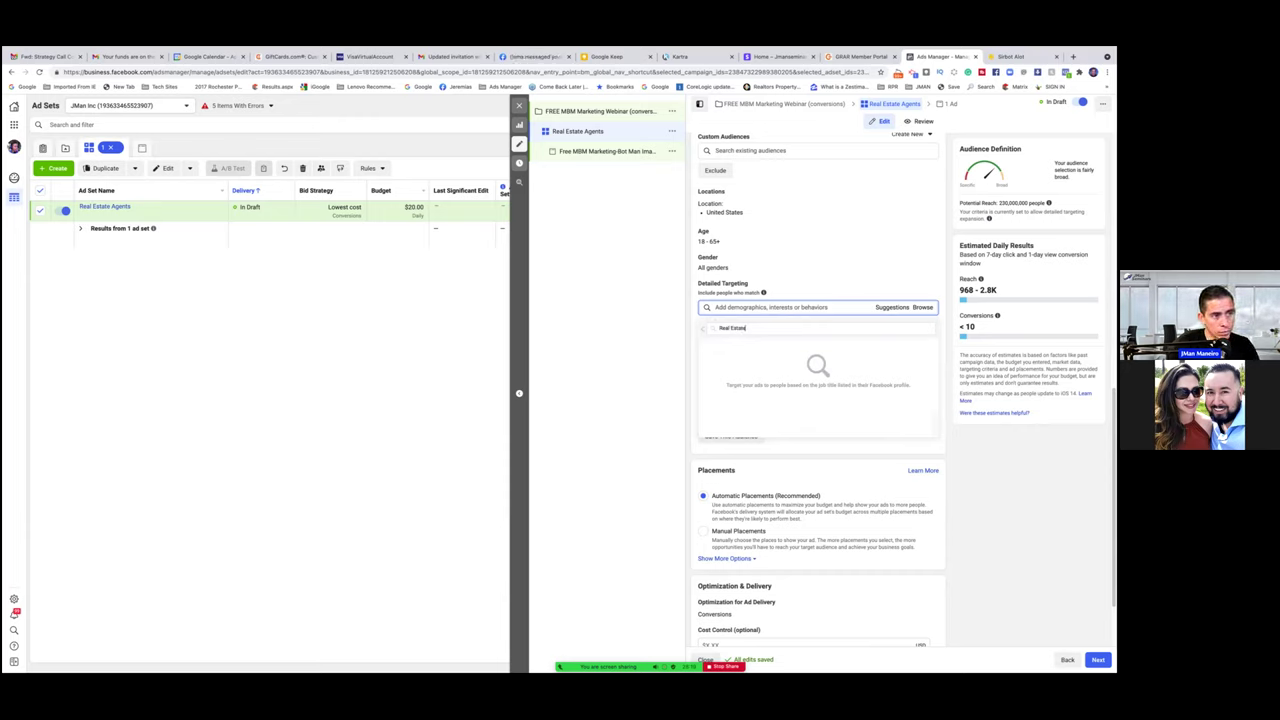
key("BackSpace")
key("BackSpace")
key("BackSpace")
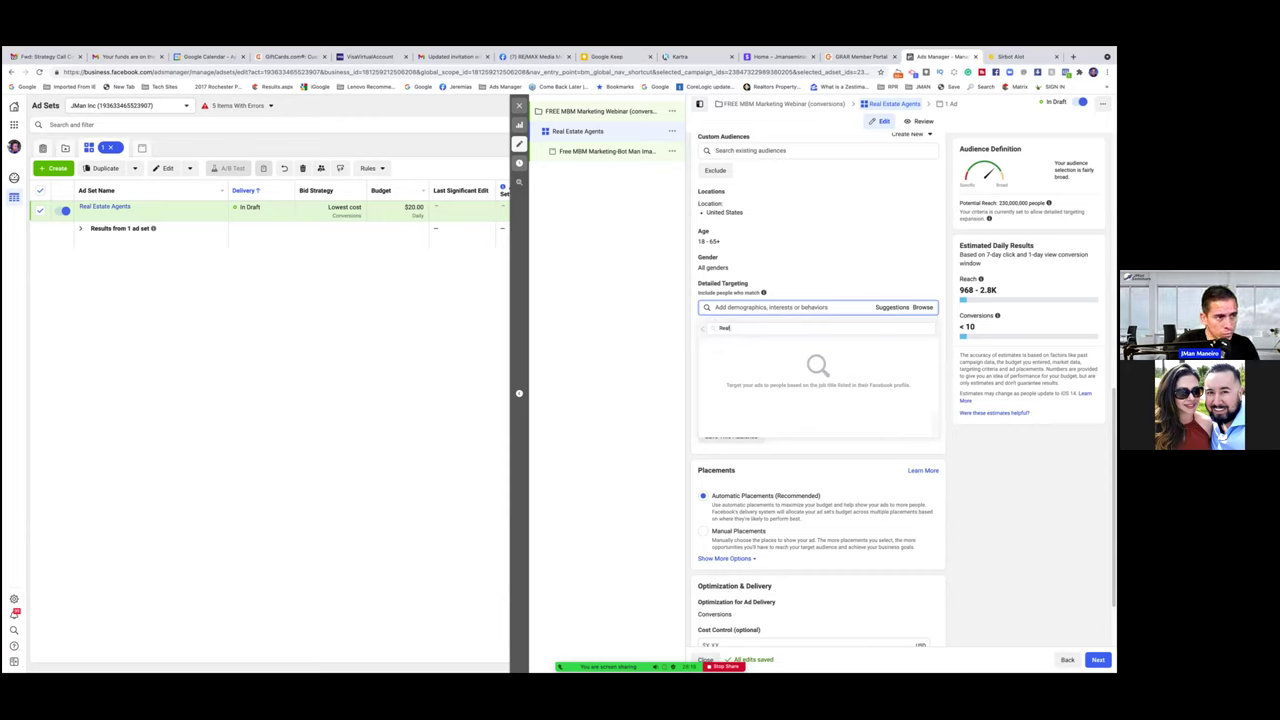
type("ltor")
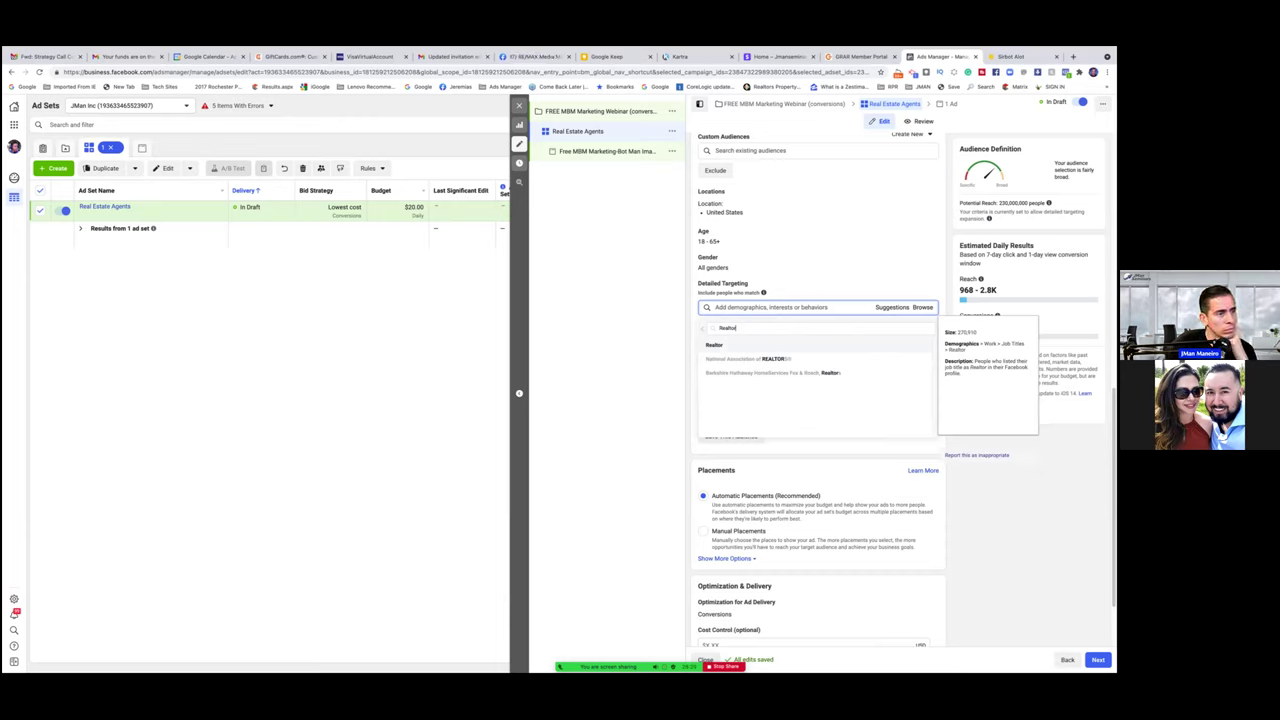
Step: Replace the job title search term with "Real Estate" once more
key("BackSpace")
key("BackSpace")
key("BackSpace")
key("BackSpace")
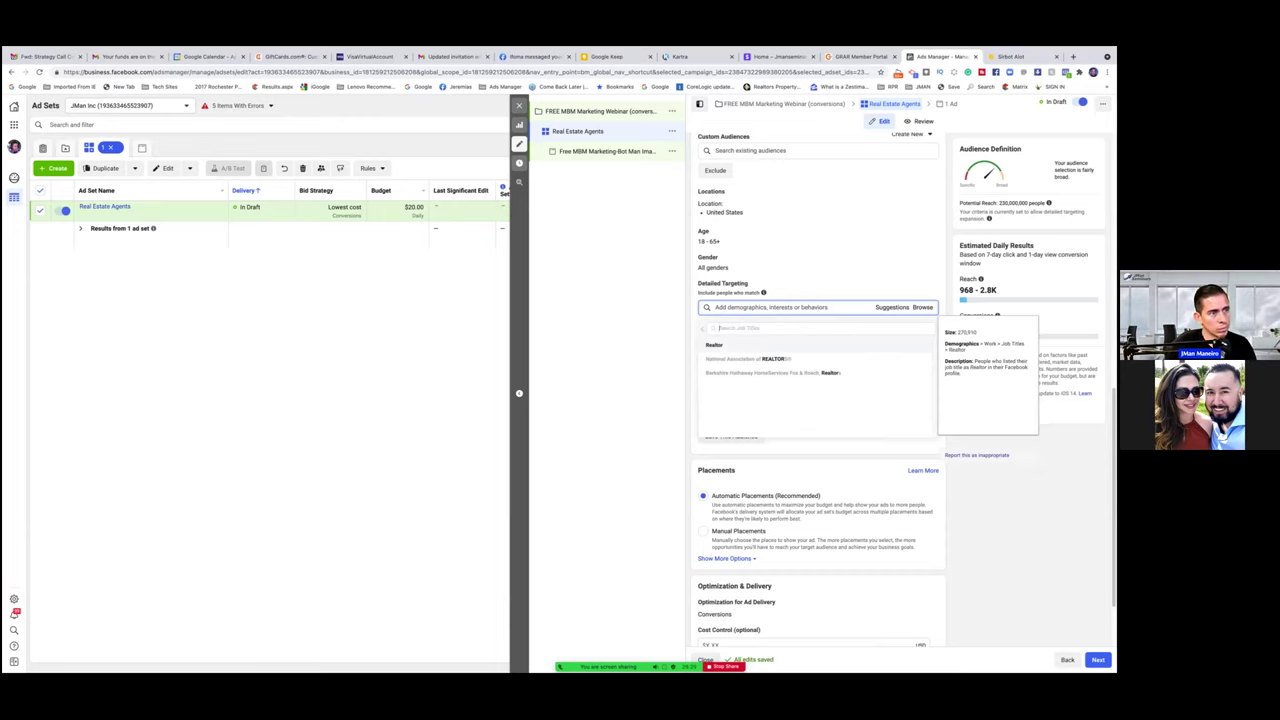
type("Real")
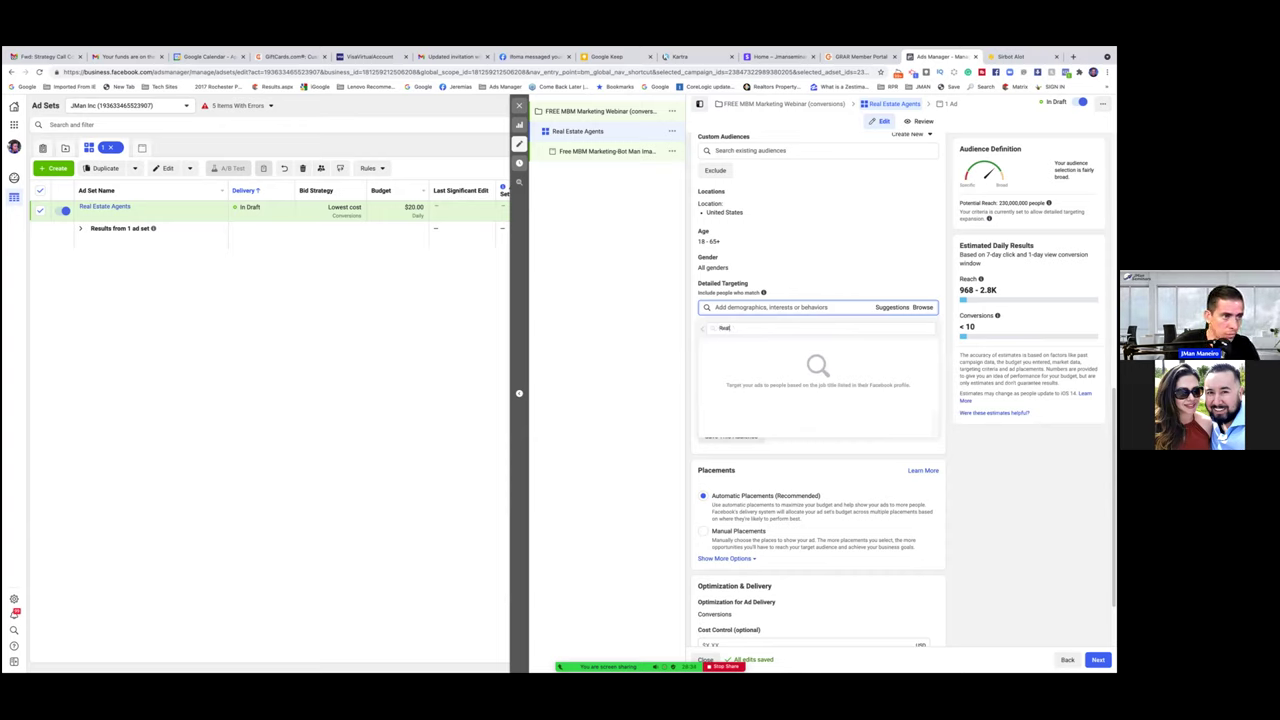
type(" Estate")
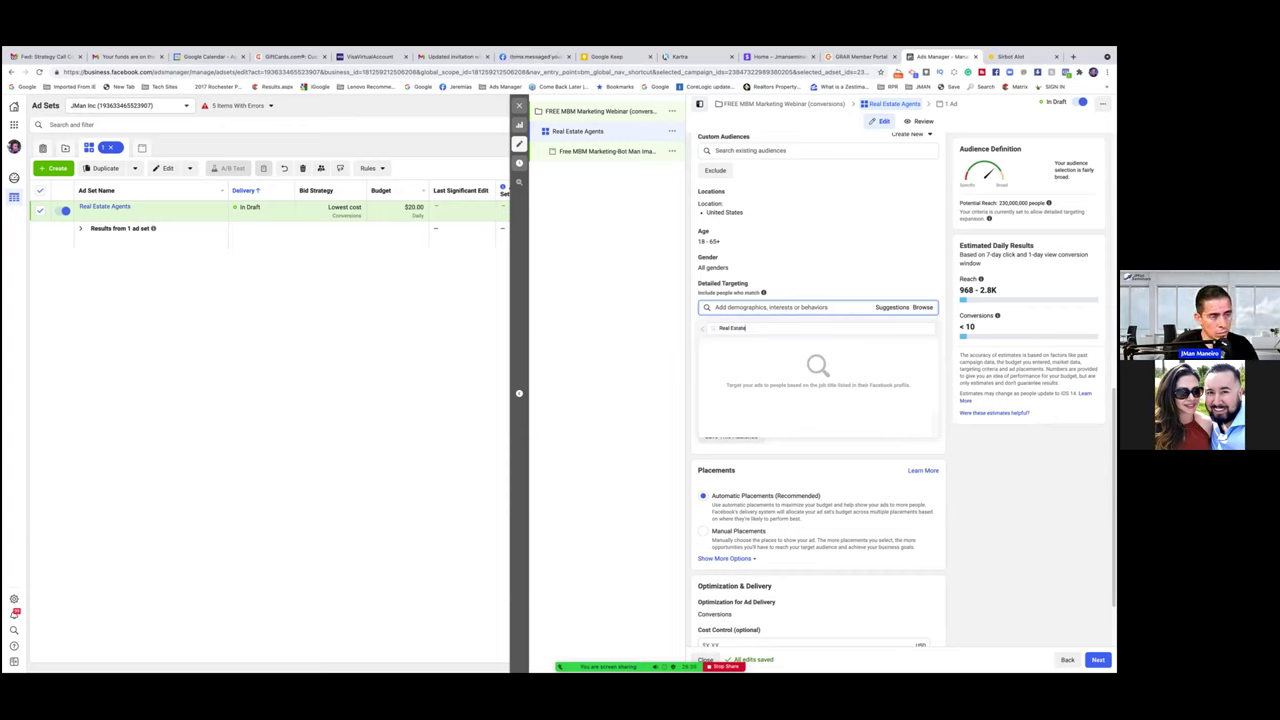
Step: Search the job titles for "Realtor" and add "National Association of REALTORS®" to the detailed targeting
key("BackSpace")
key("BackSpace")
key("BackSpace")
key("BackSpace")
key("BackSpace")
key("BackSpace")
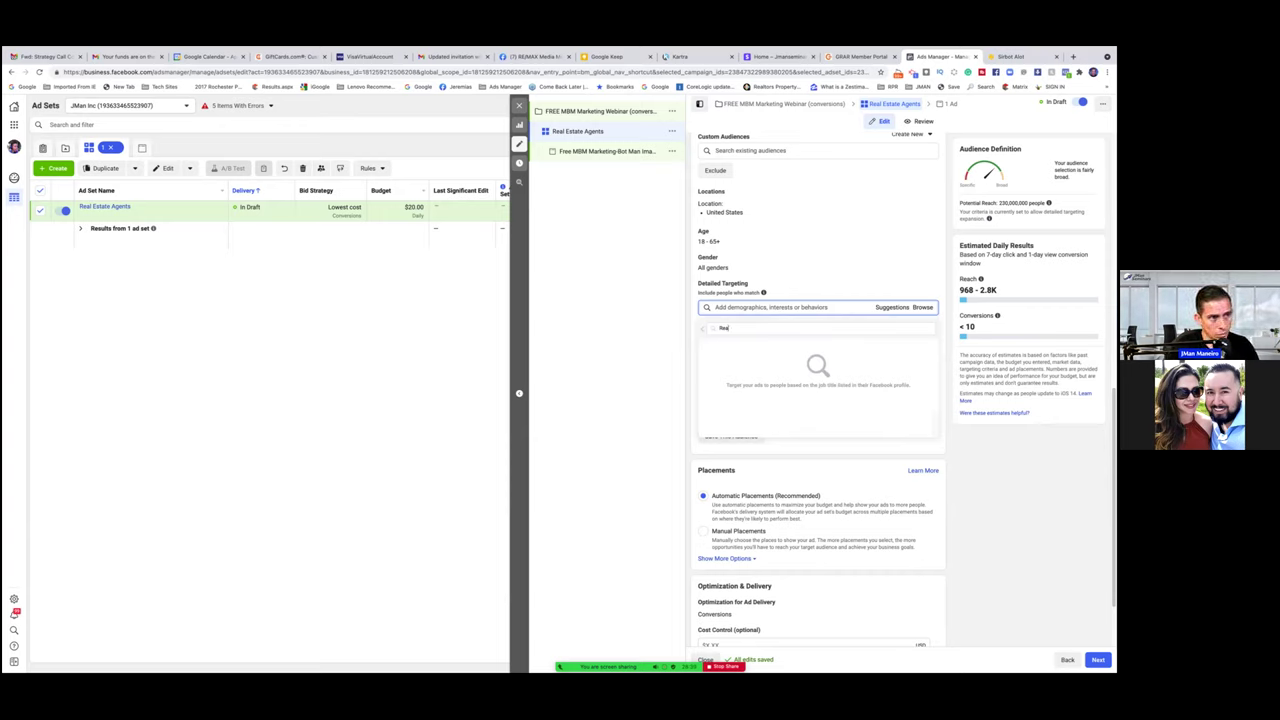
type("ltor")
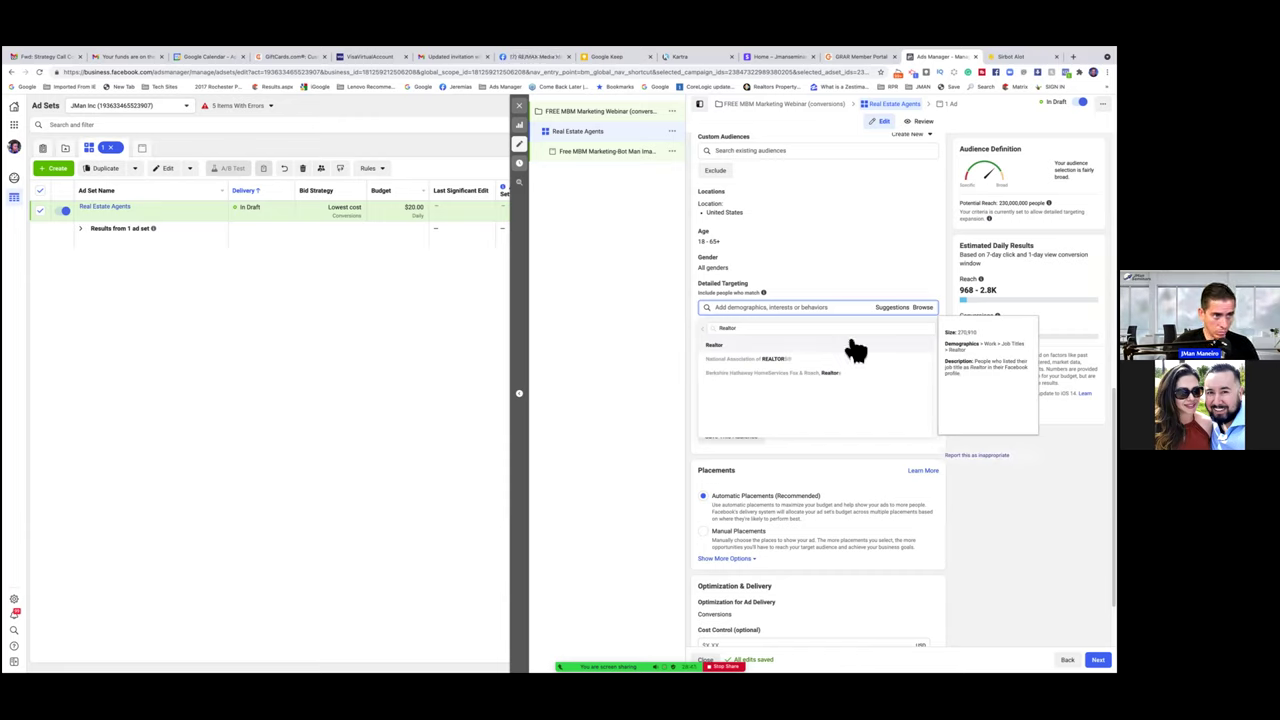
left_click(784, 362)
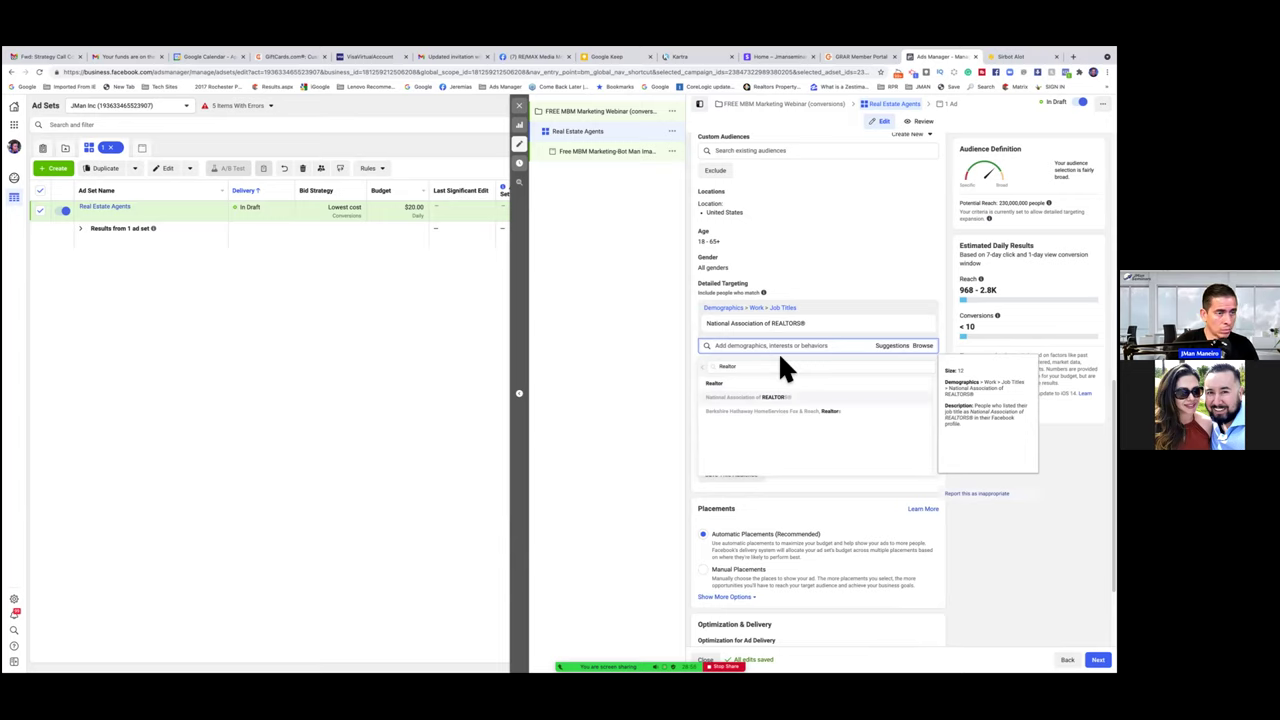
Step: Add the suggested job title "Real Estate Agent/Broker" to the detailed targeting and remove "National Association of REALTORS®"
left_click(893, 346)
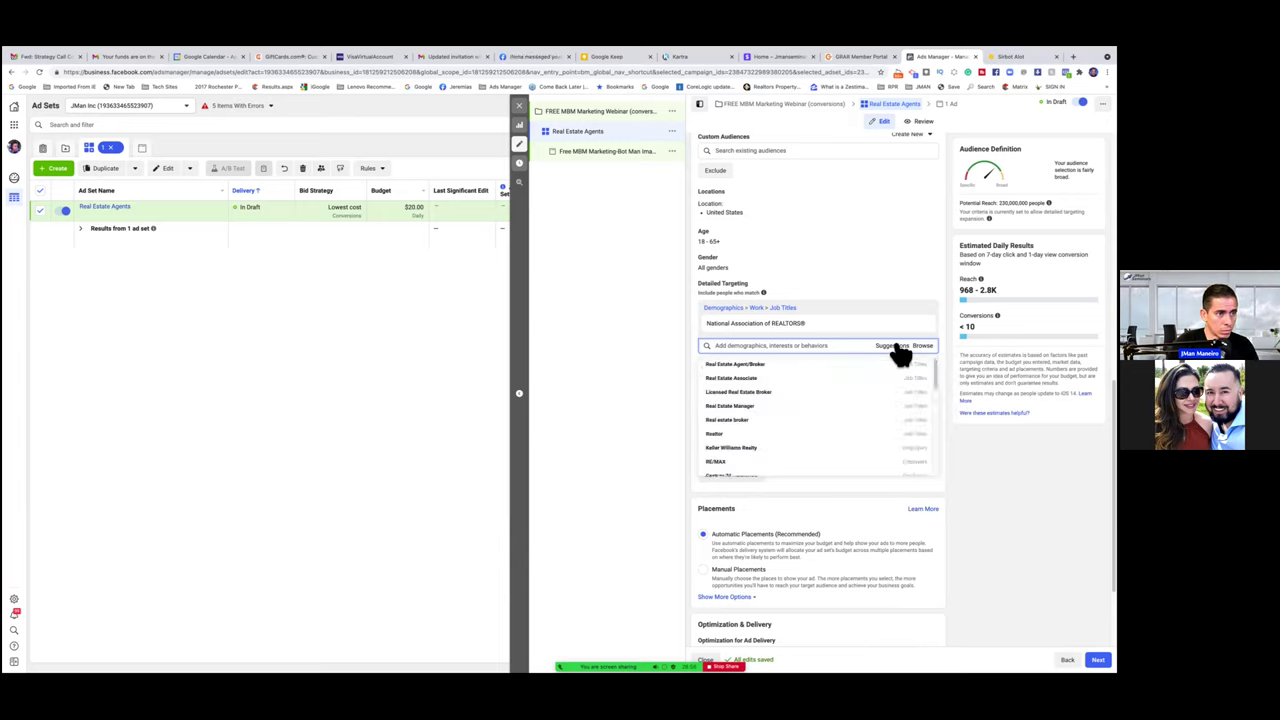
mouse_move(868, 375)
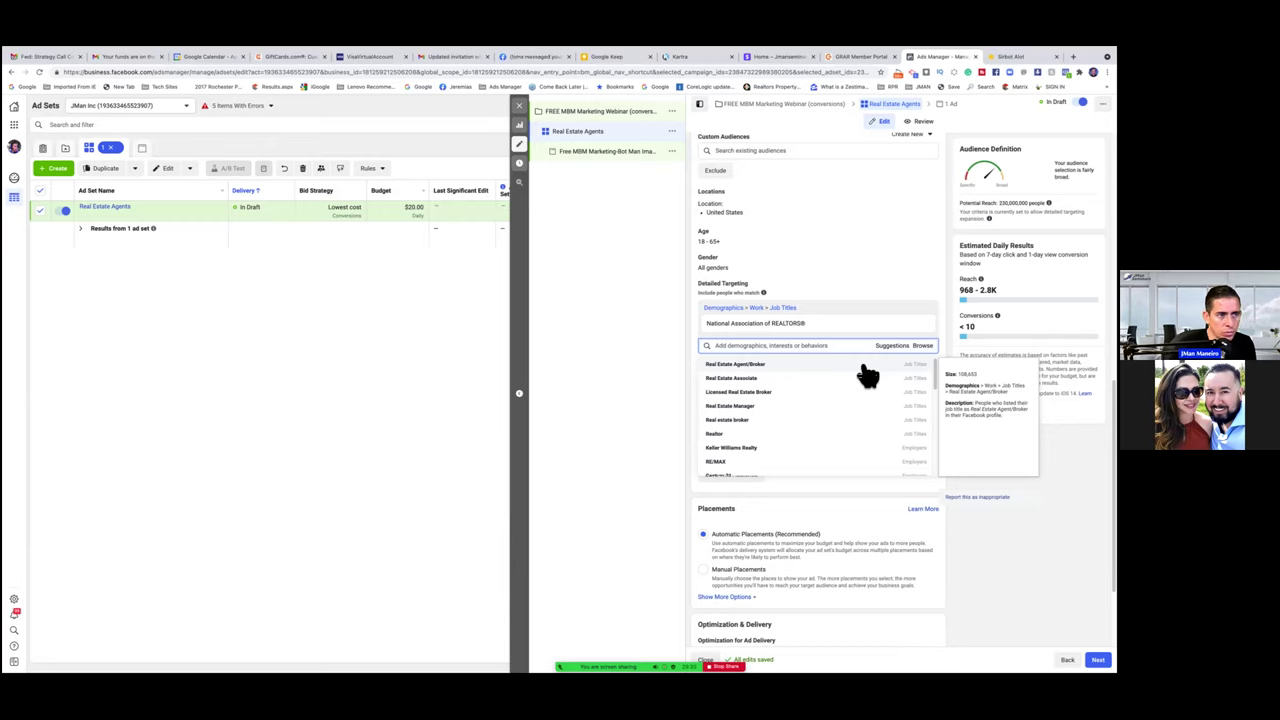
left_click(891, 281)
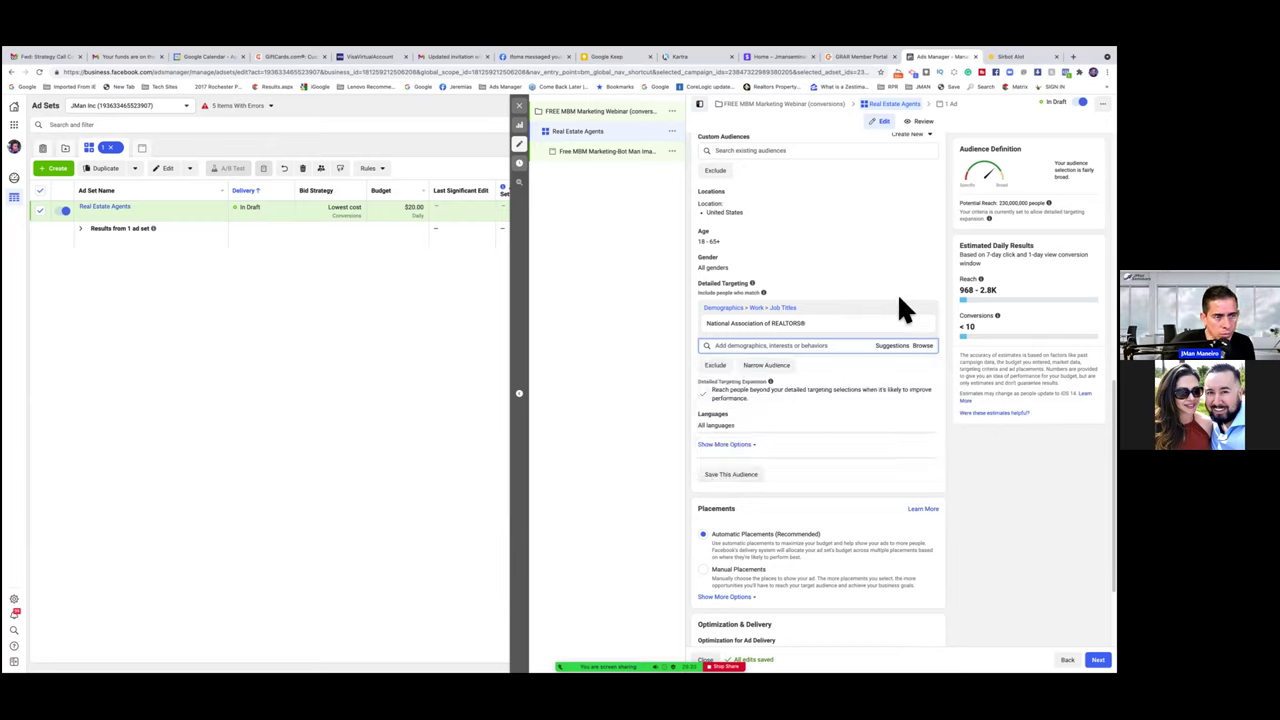
mouse_move(899, 321)
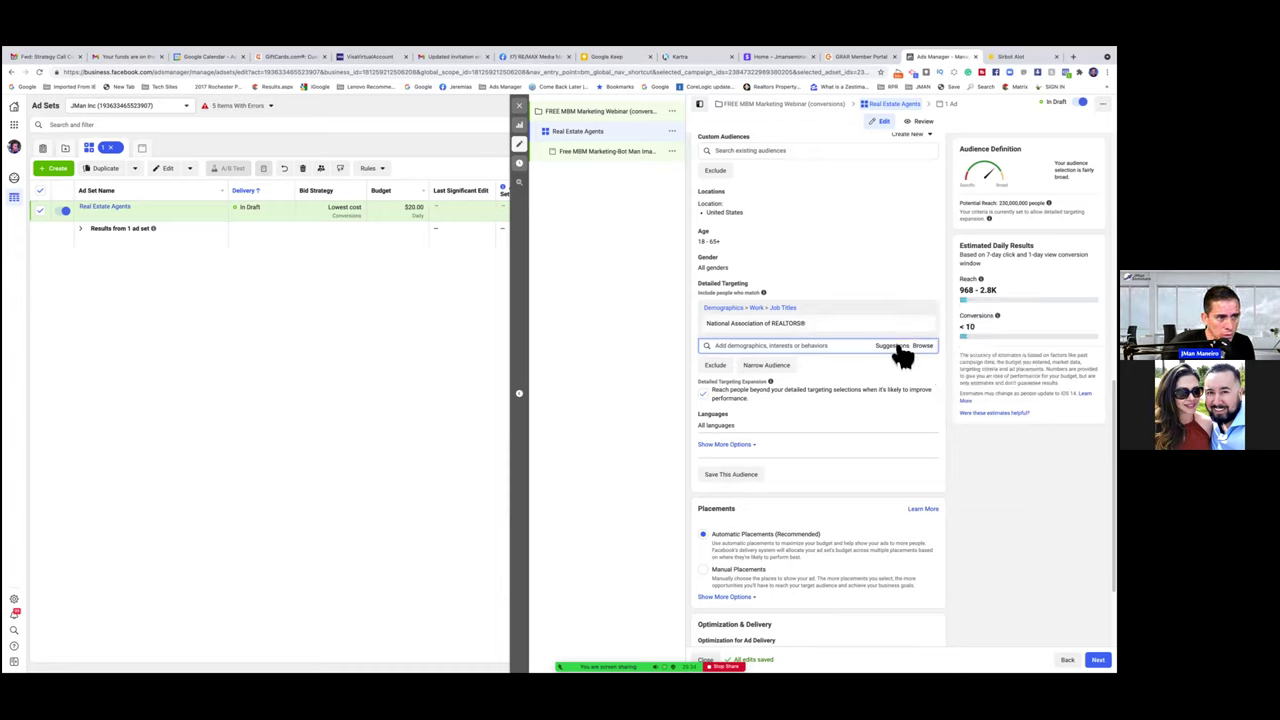
left_click(893, 346)
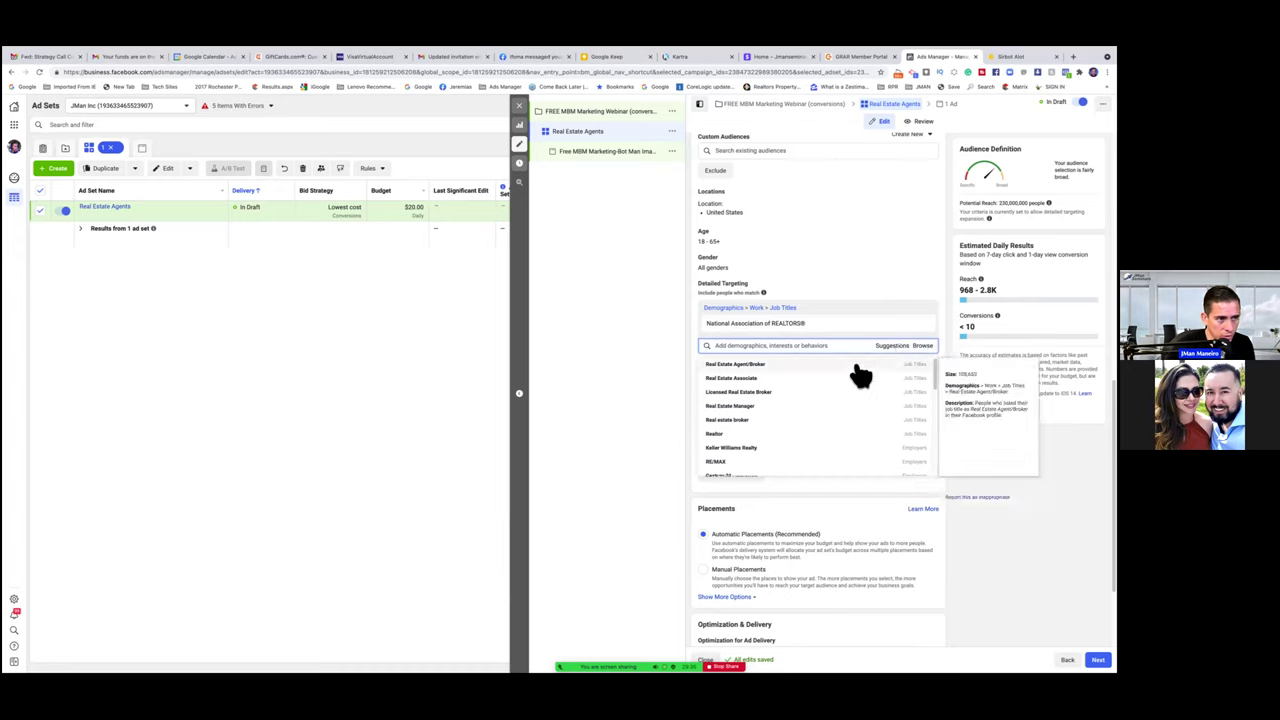
left_click(856, 368)
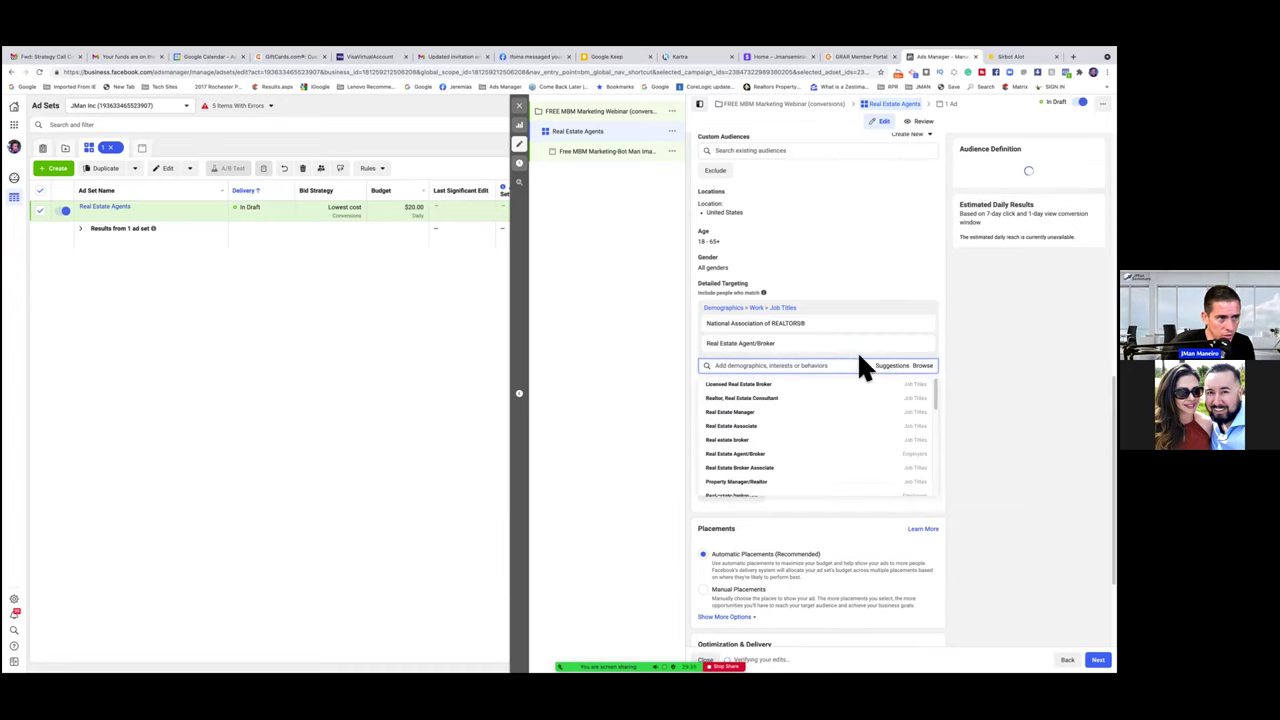
left_click(925, 328)
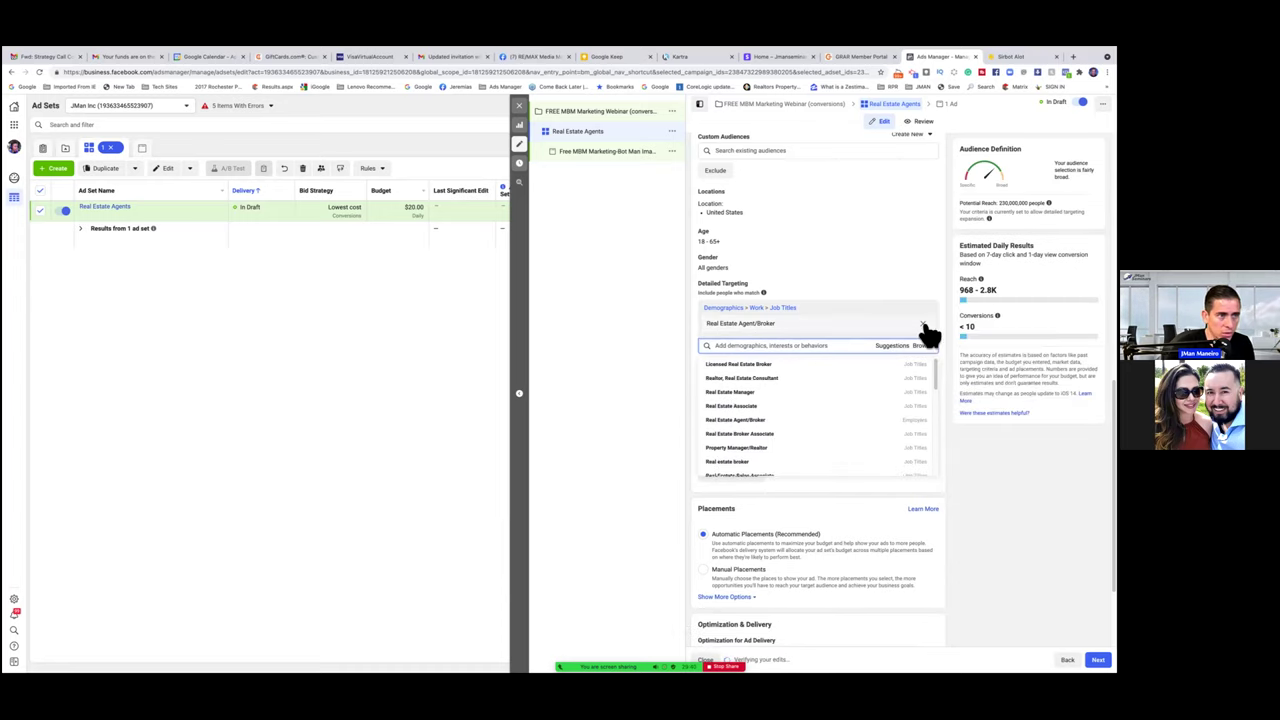
left_click(851, 263)
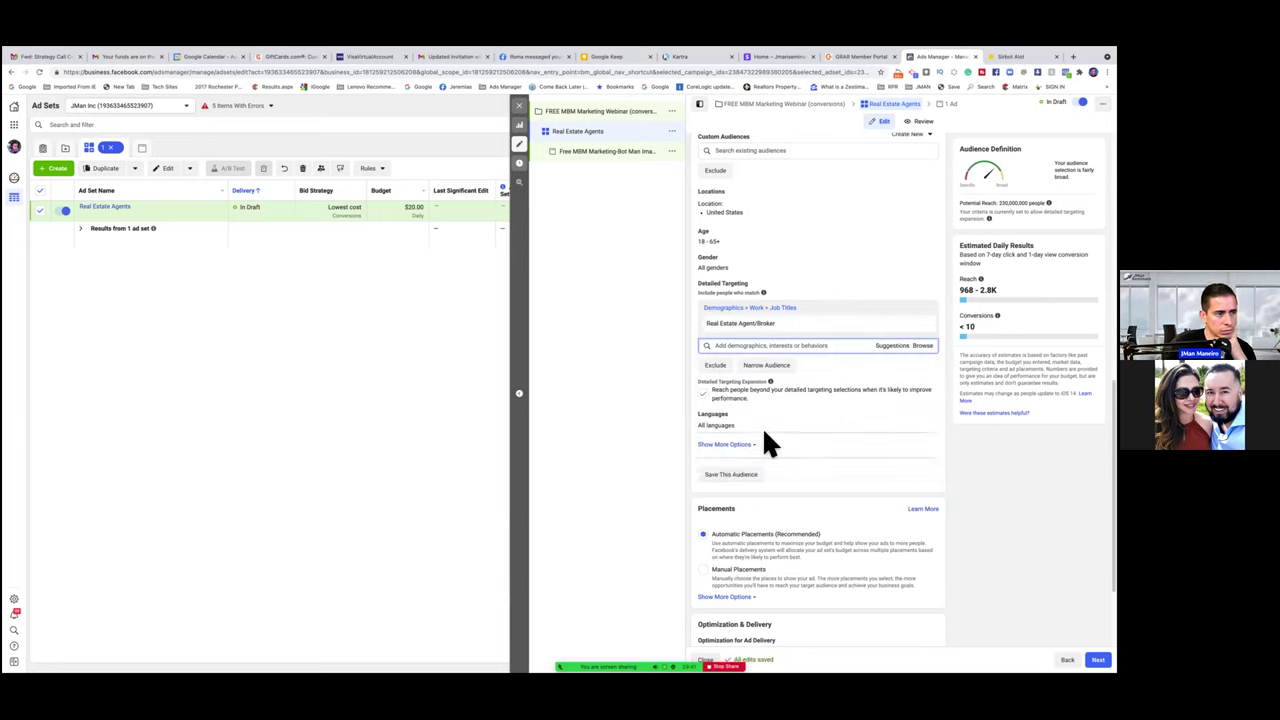
Step: Set the daily budget of the Real Estate Agents ad set to $5.00
scroll(763, 430, "down", 1)
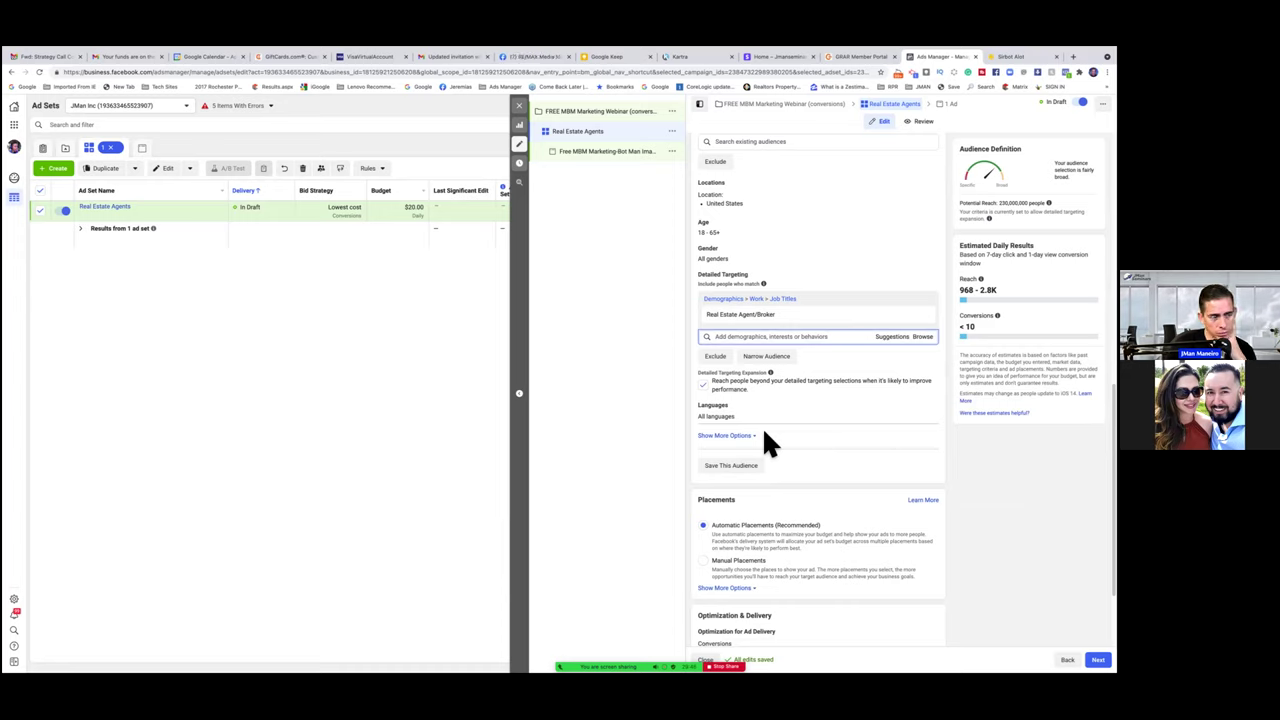
scroll(763, 430, "up", 1)
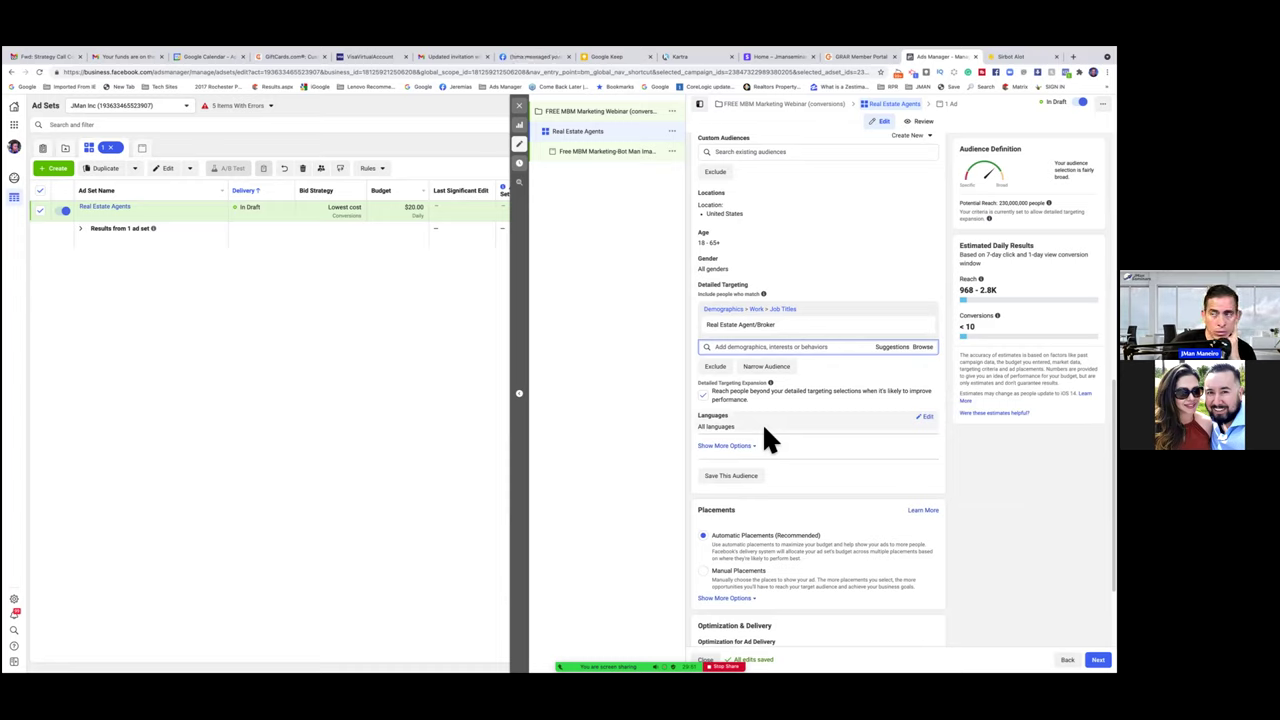
scroll(764, 430, "up", 5)
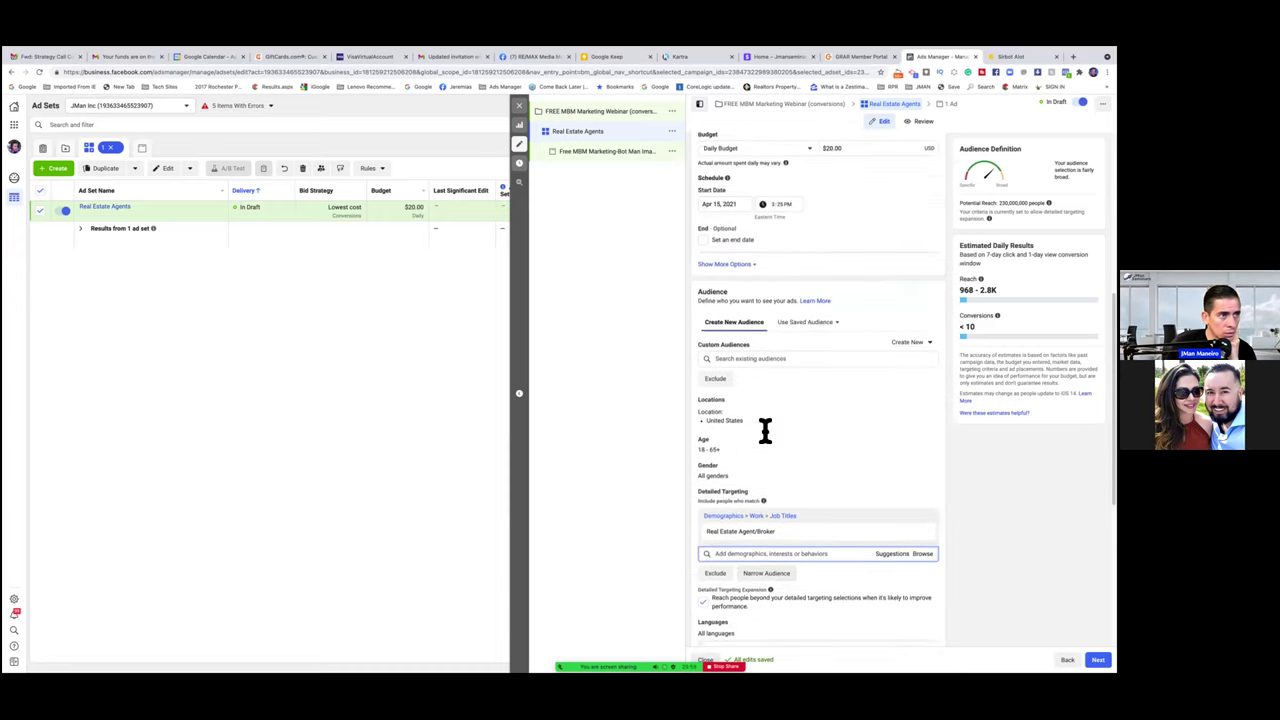
scroll(764, 428, "up", 3)
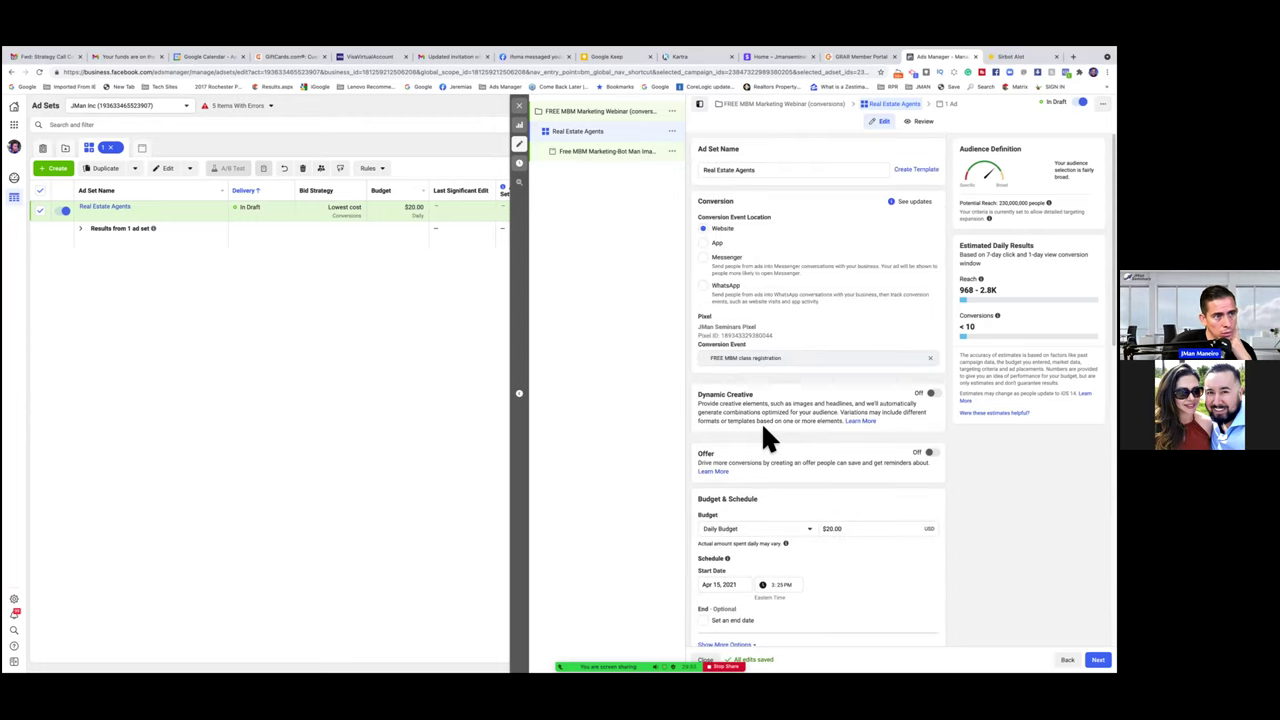
scroll(761, 421, "down", 1)
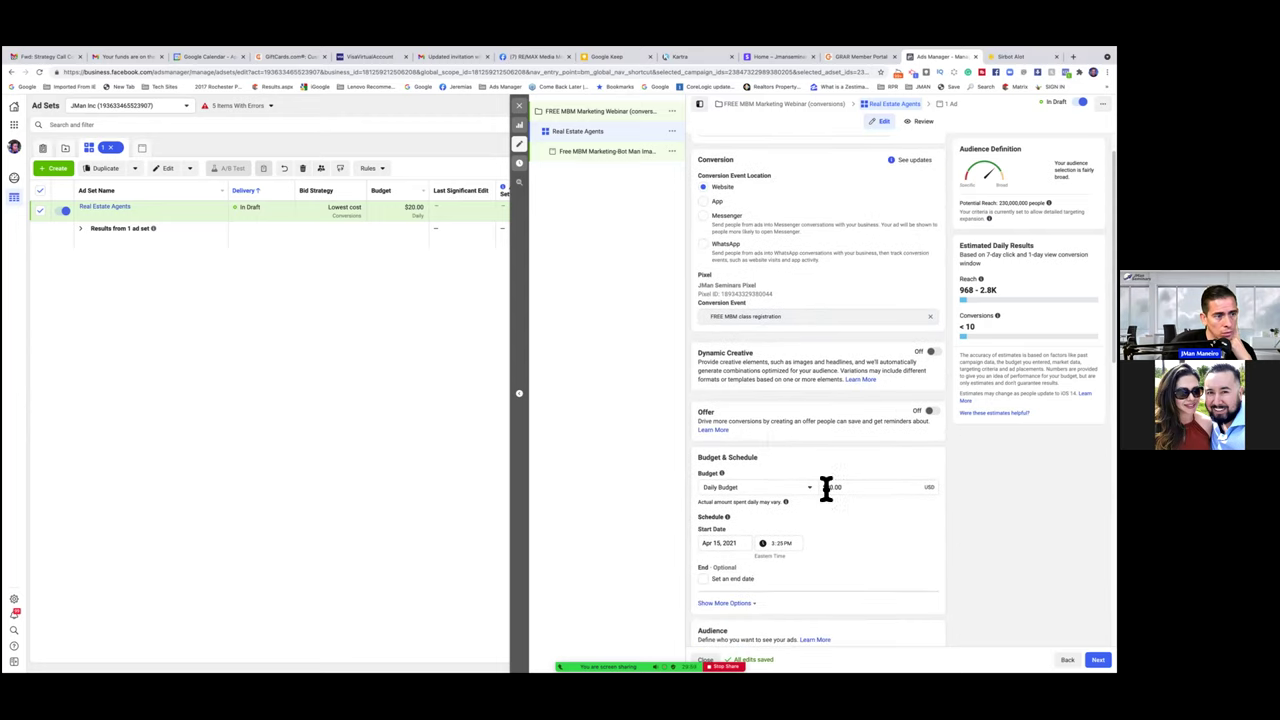
left_click_drag(849, 486, 822, 492)
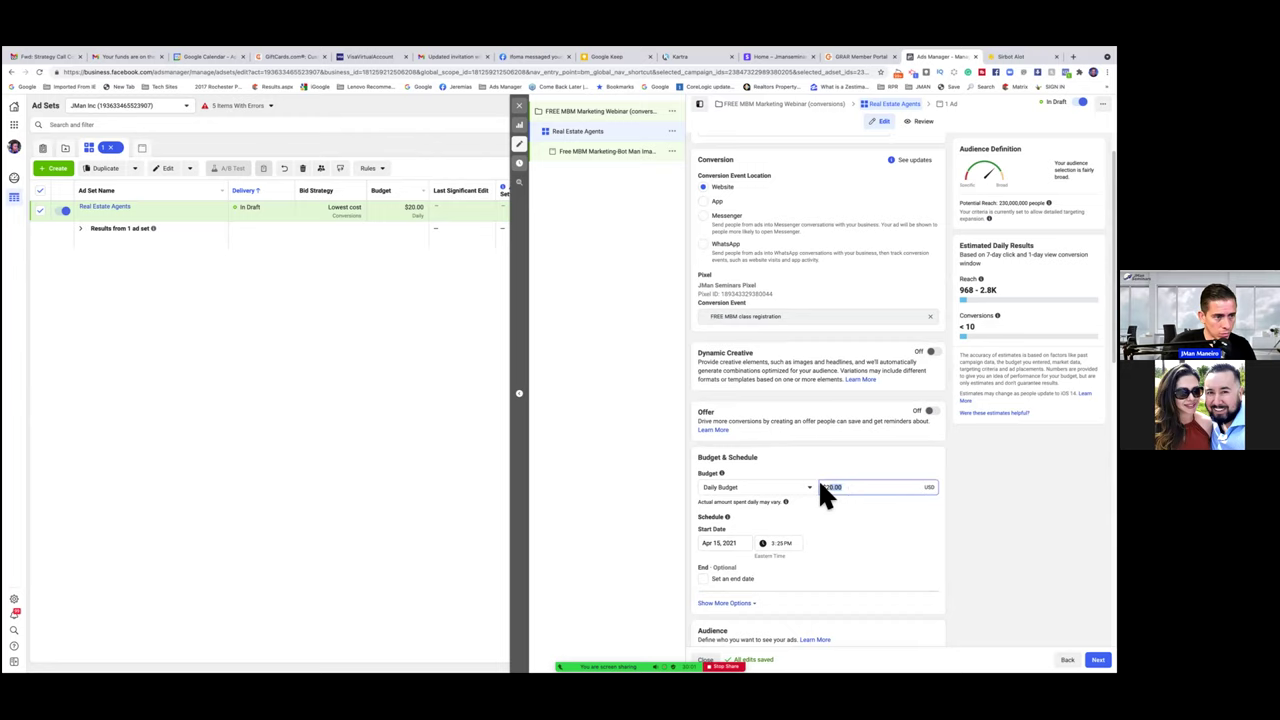
type("5.00")
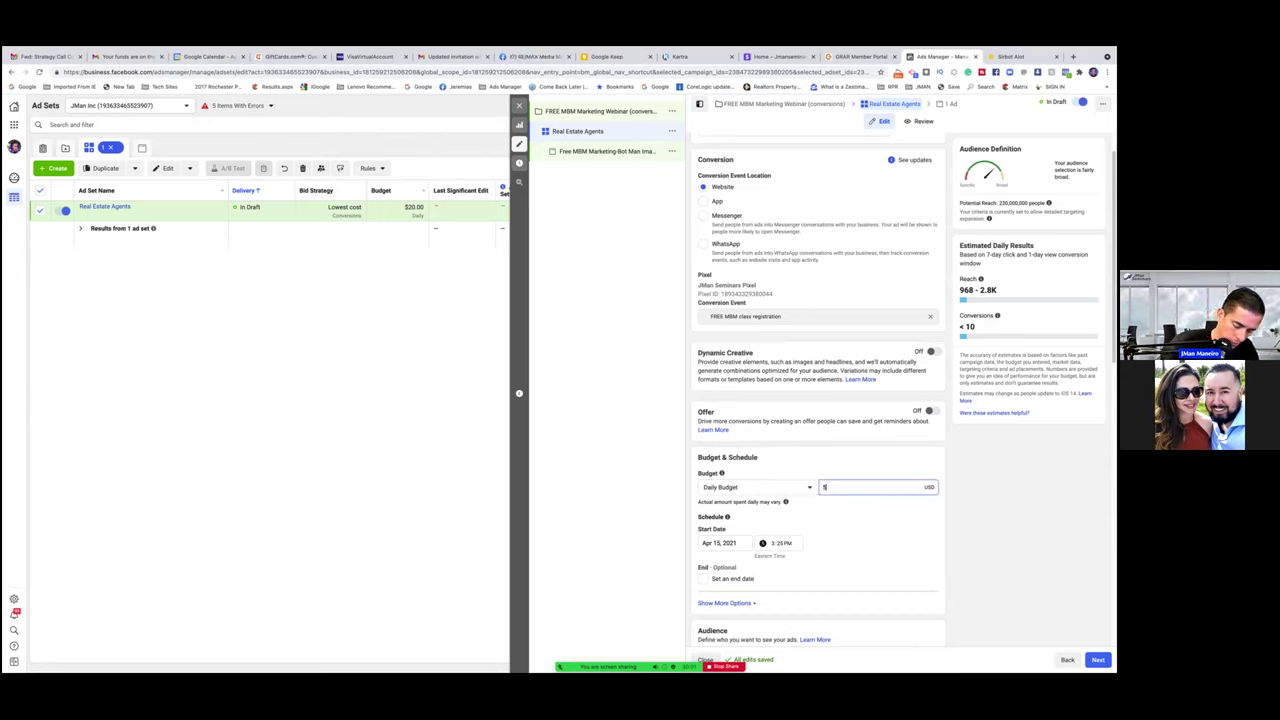
left_click(839, 503)
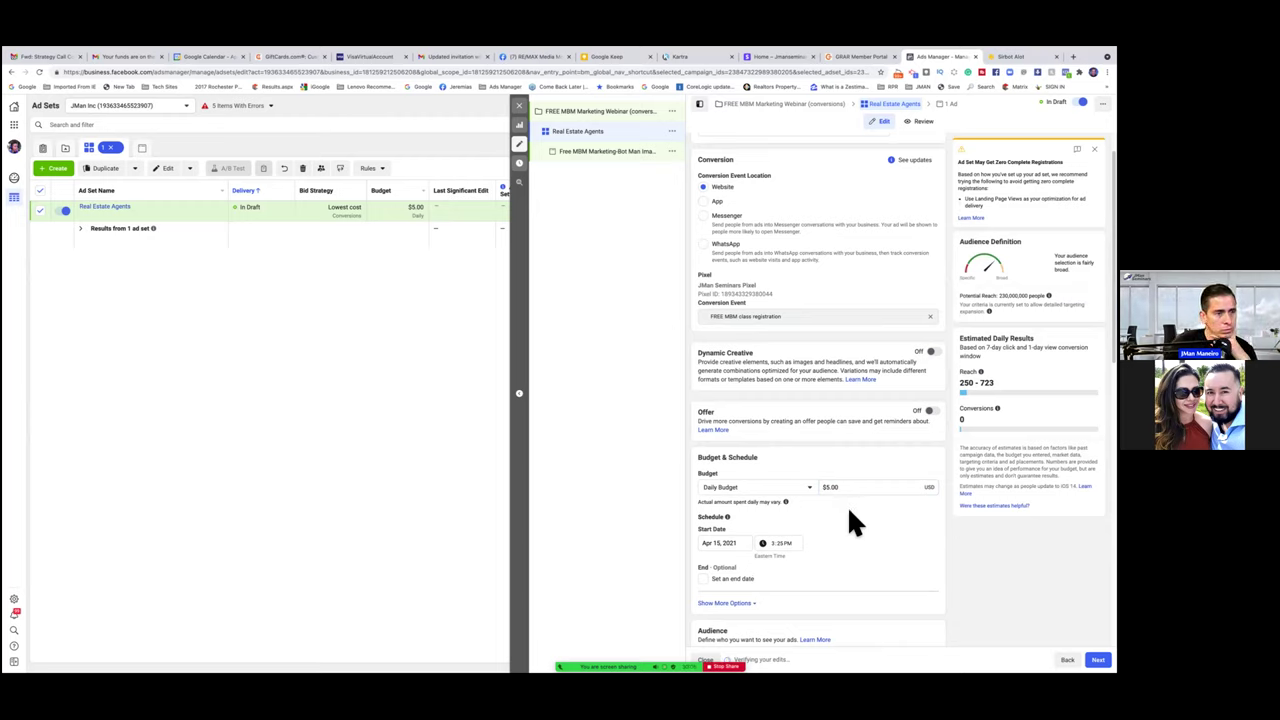
scroll(850, 514, "down", 1)
scroll(850, 516, "down", 2)
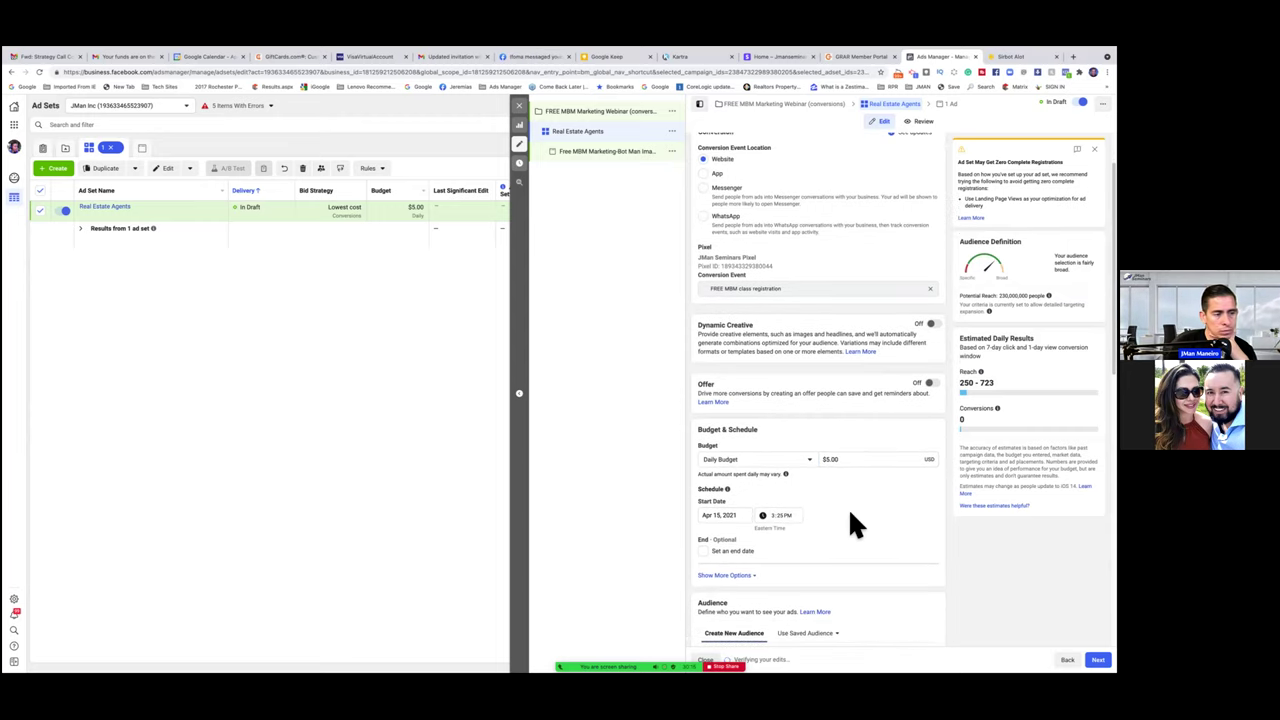
scroll(852, 522, "down", 1)
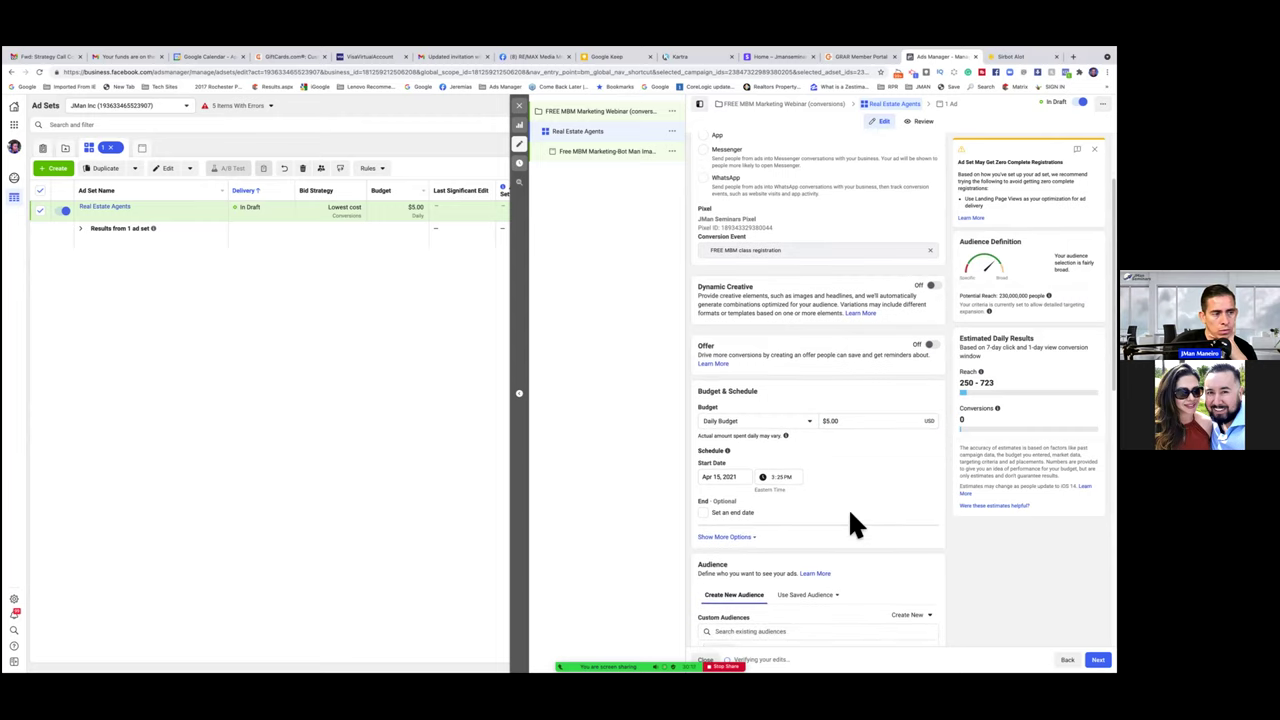
scroll(853, 512, "down", 1)
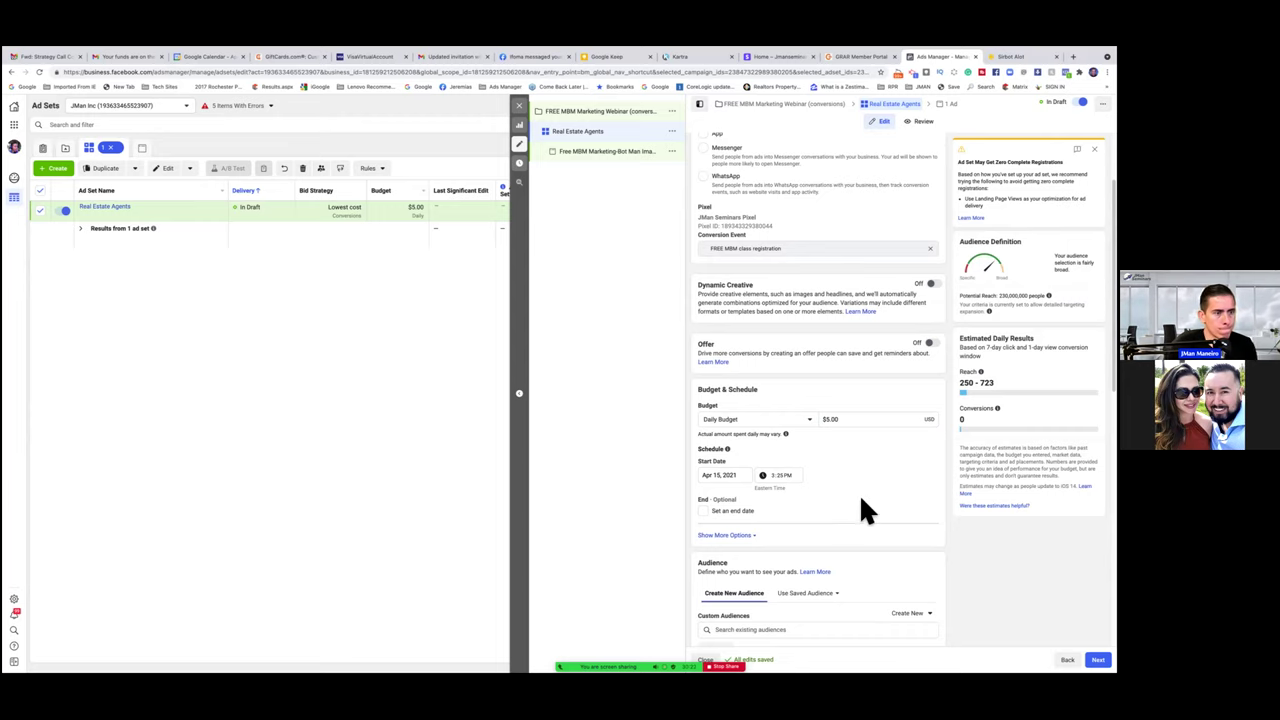
scroll(860, 502, "down", 1)
scroll(861, 501, "down", 1)
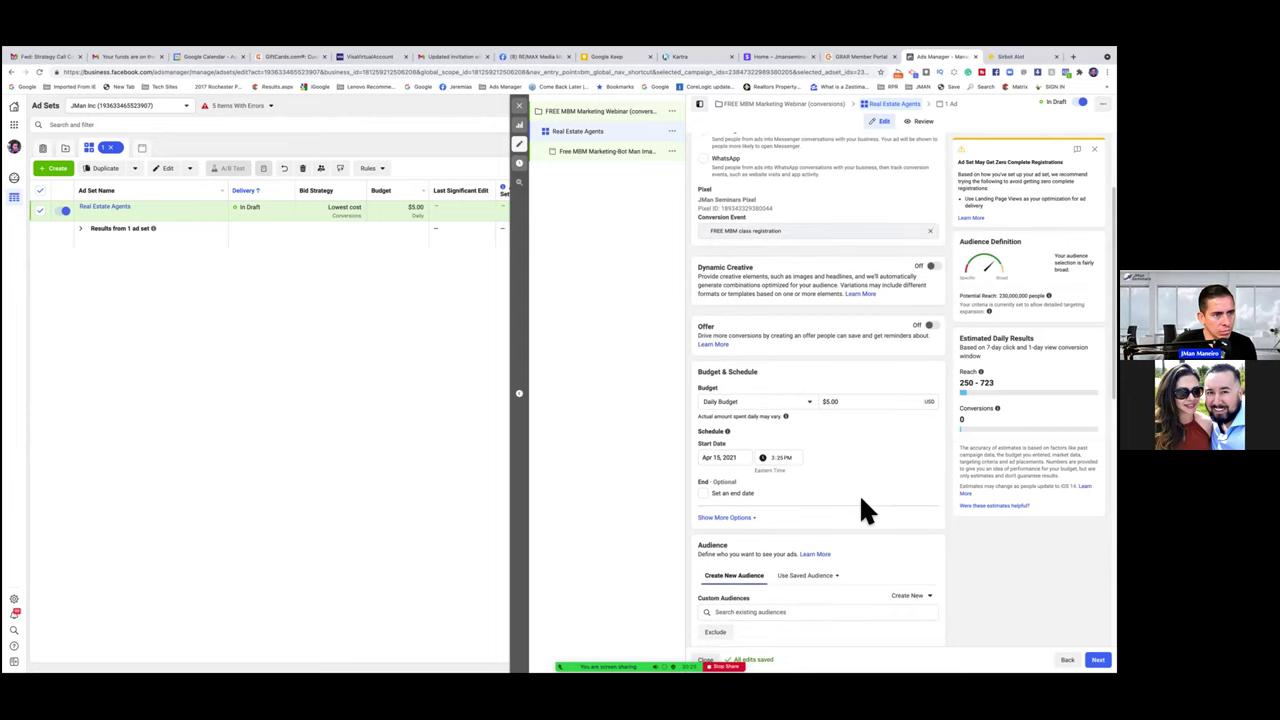
Step: Schedule the Real Estate Agents ad set to start on Apr 16, 2021 at 6:00 AM
scroll(861, 501, "down", 1)
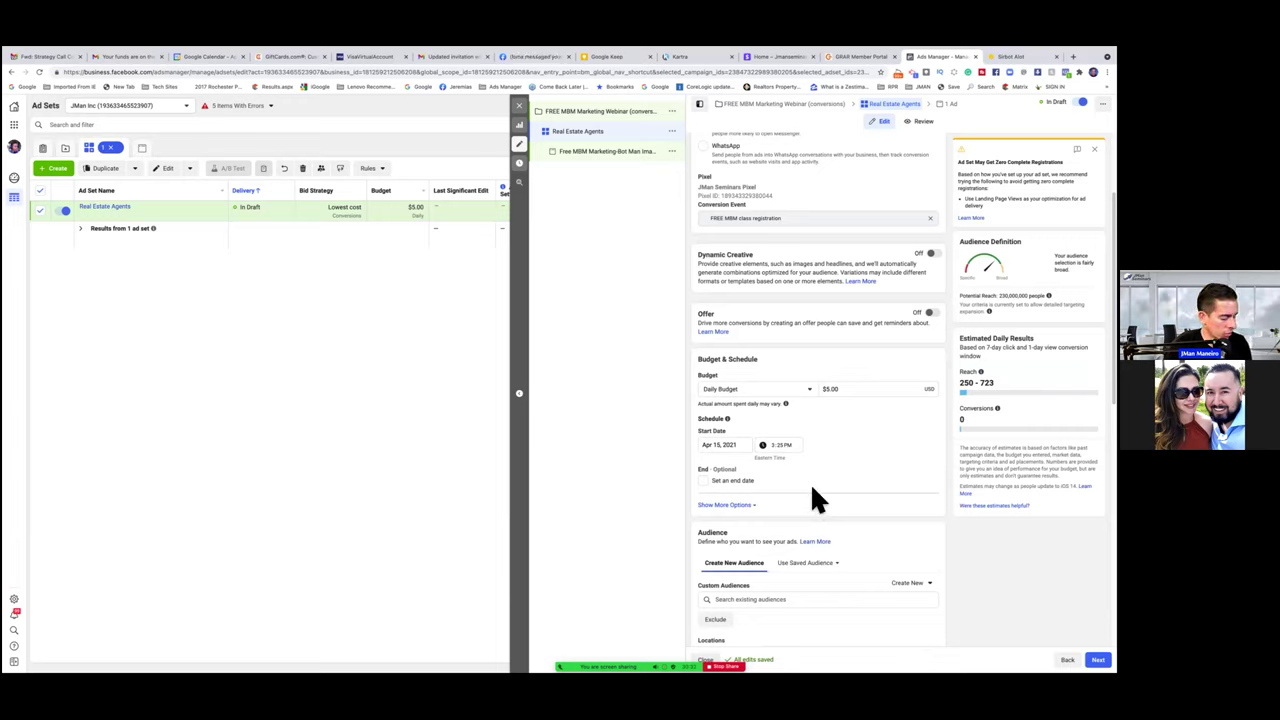
scroll(810, 482, "down", 1)
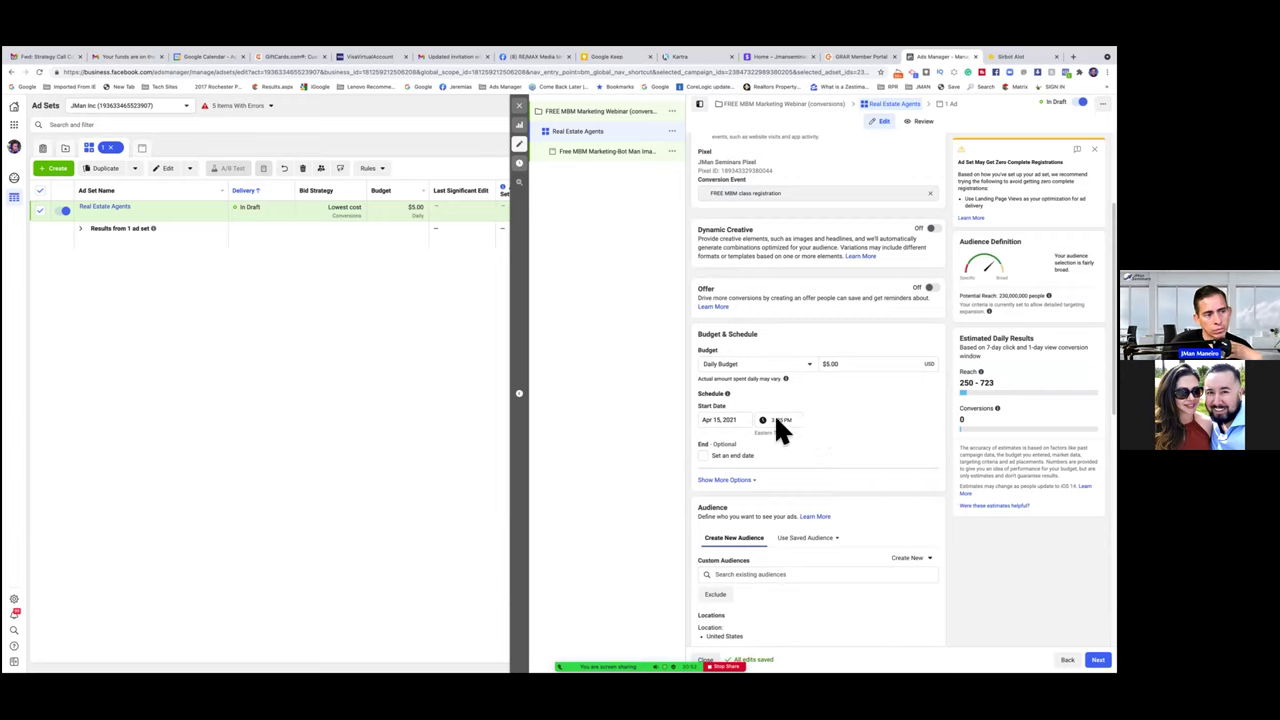
type("3")
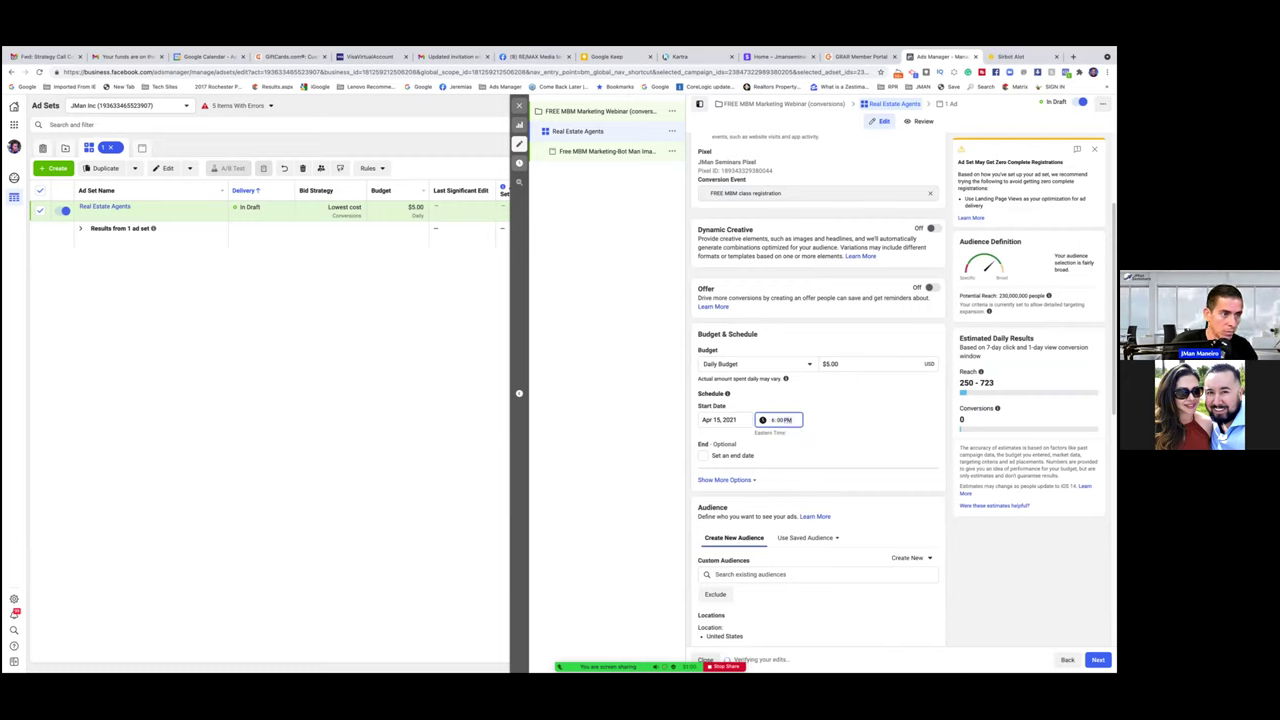
key("a")
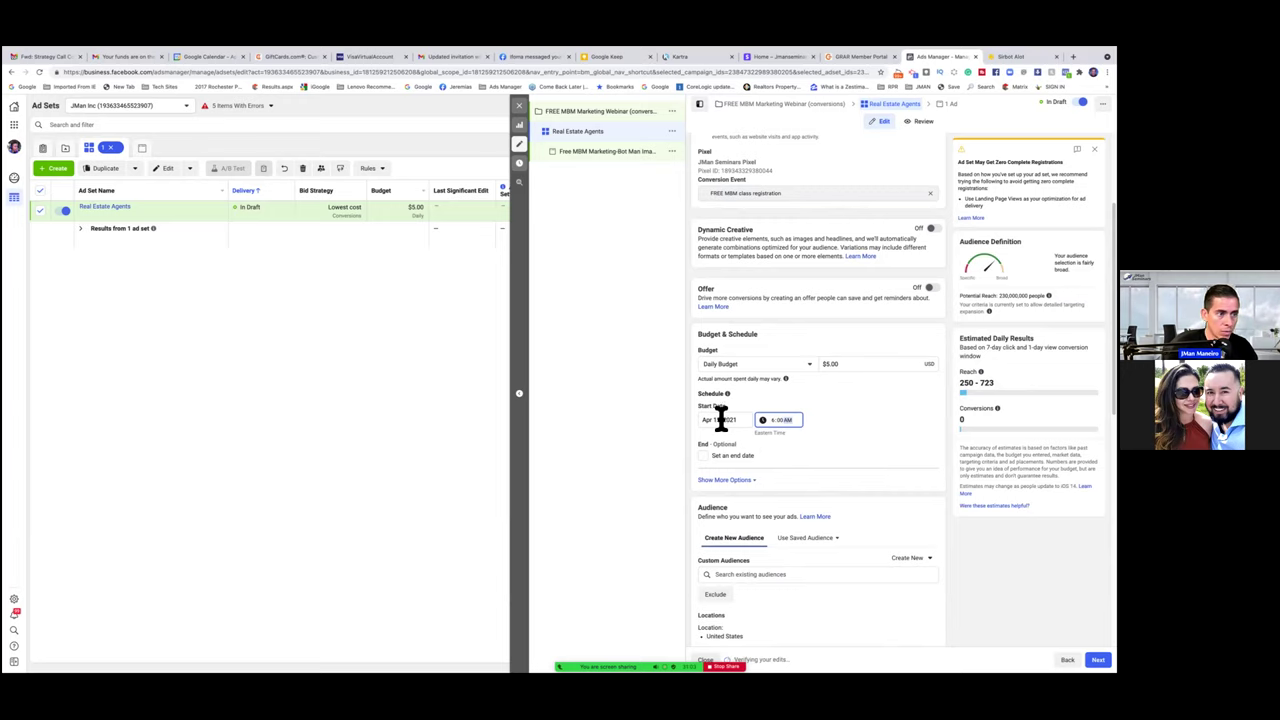
left_click(720, 419)
left_click(777, 480)
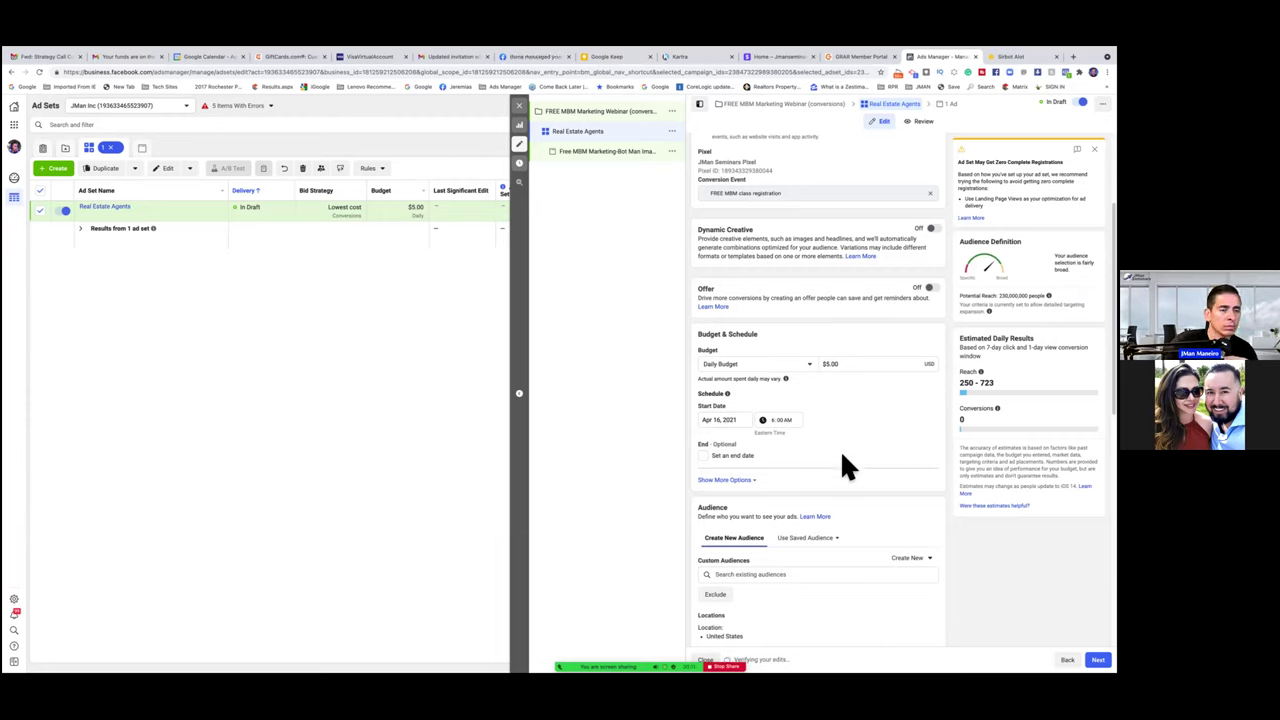
Step: Set the minimum age of the ad set's audience to 20
scroll(845, 530, "down", 1)
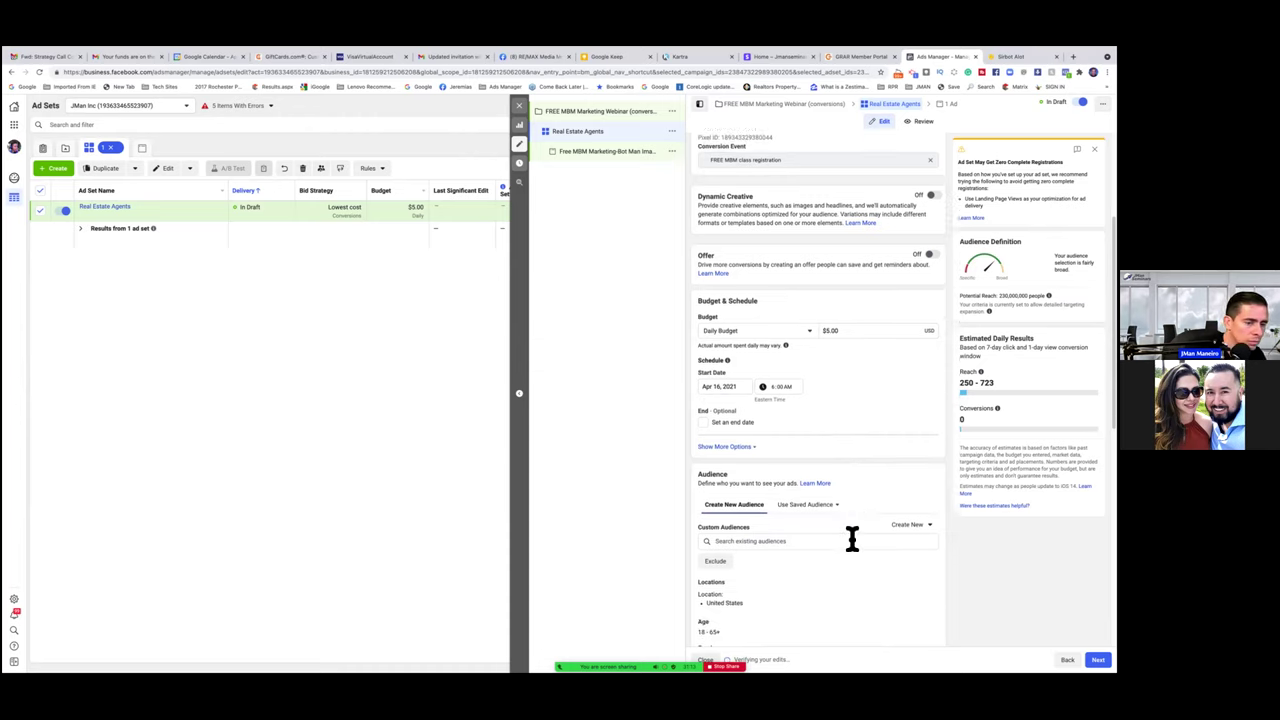
scroll(862, 545, "down", 3)
scroll(862, 548, "down", 5)
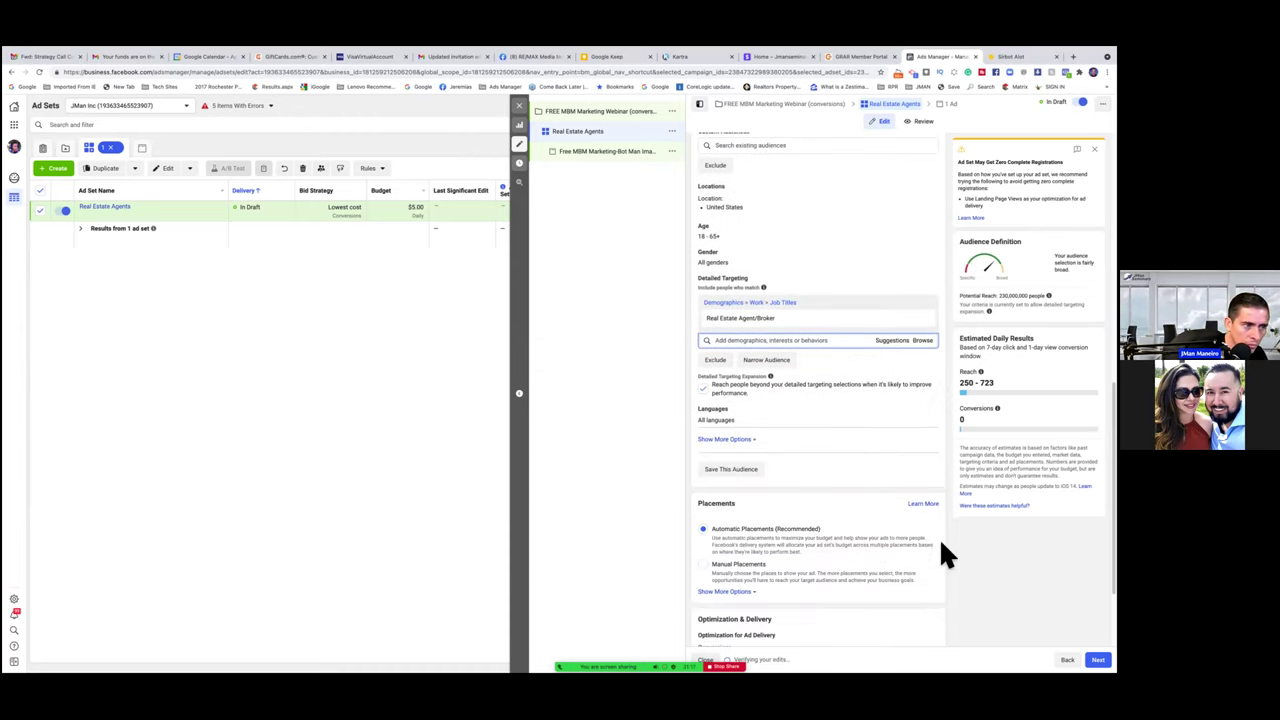
scroll(940, 545, "up", 4)
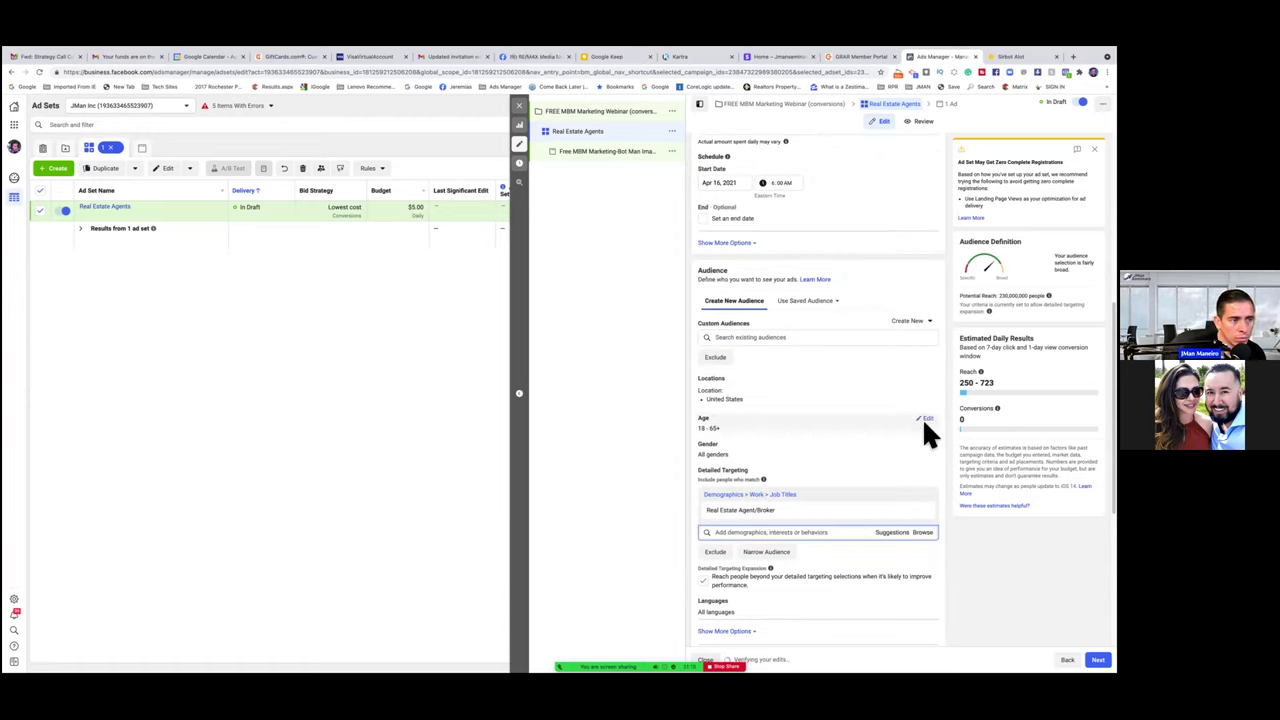
left_click(927, 419)
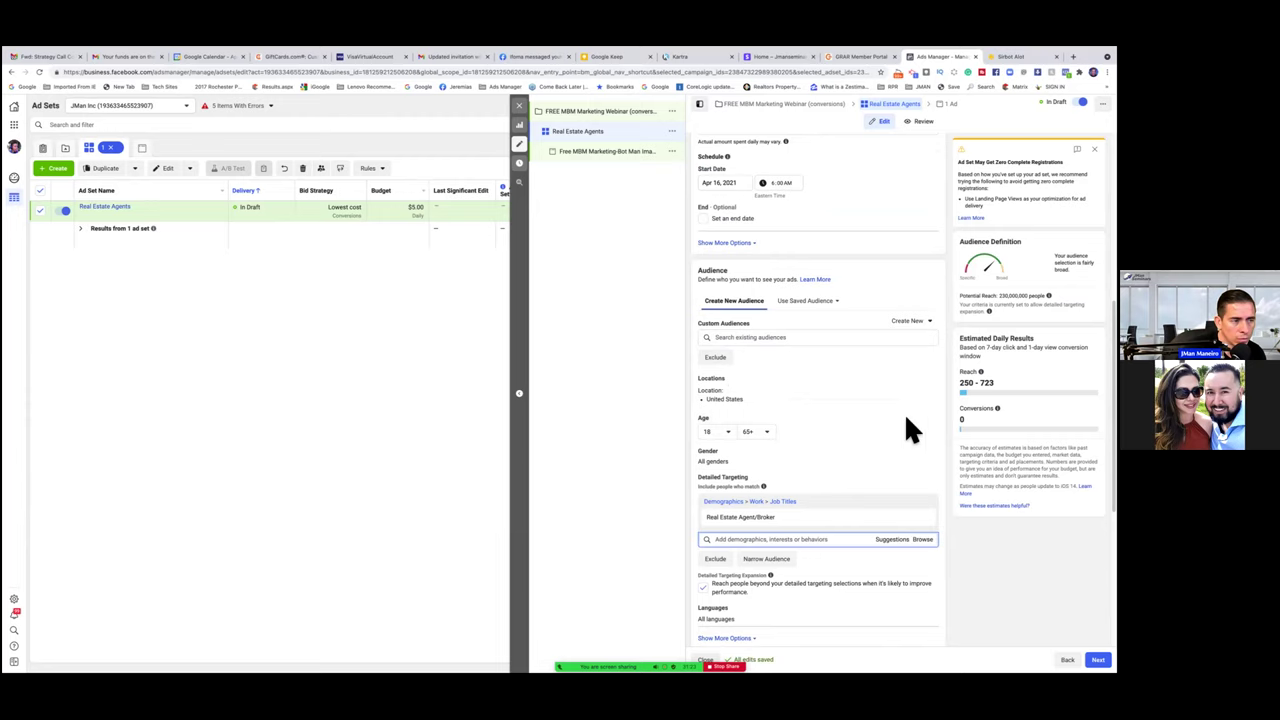
left_click(727, 434)
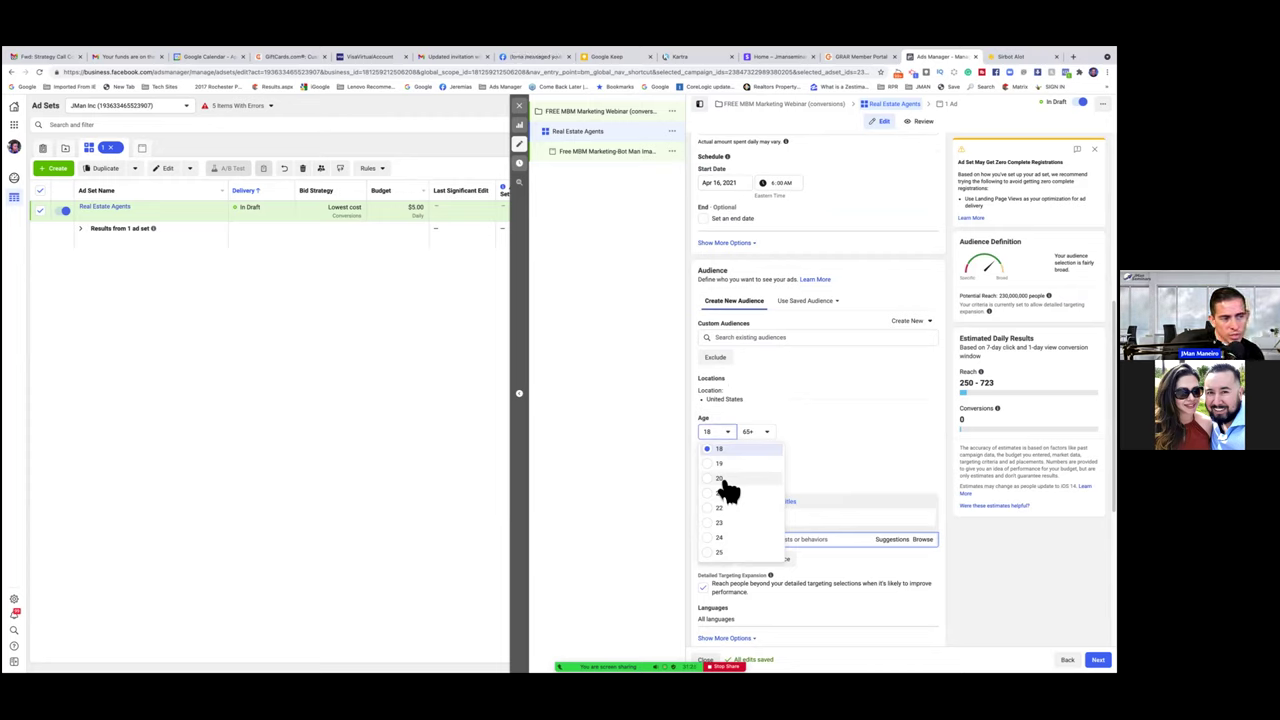
left_click(722, 480)
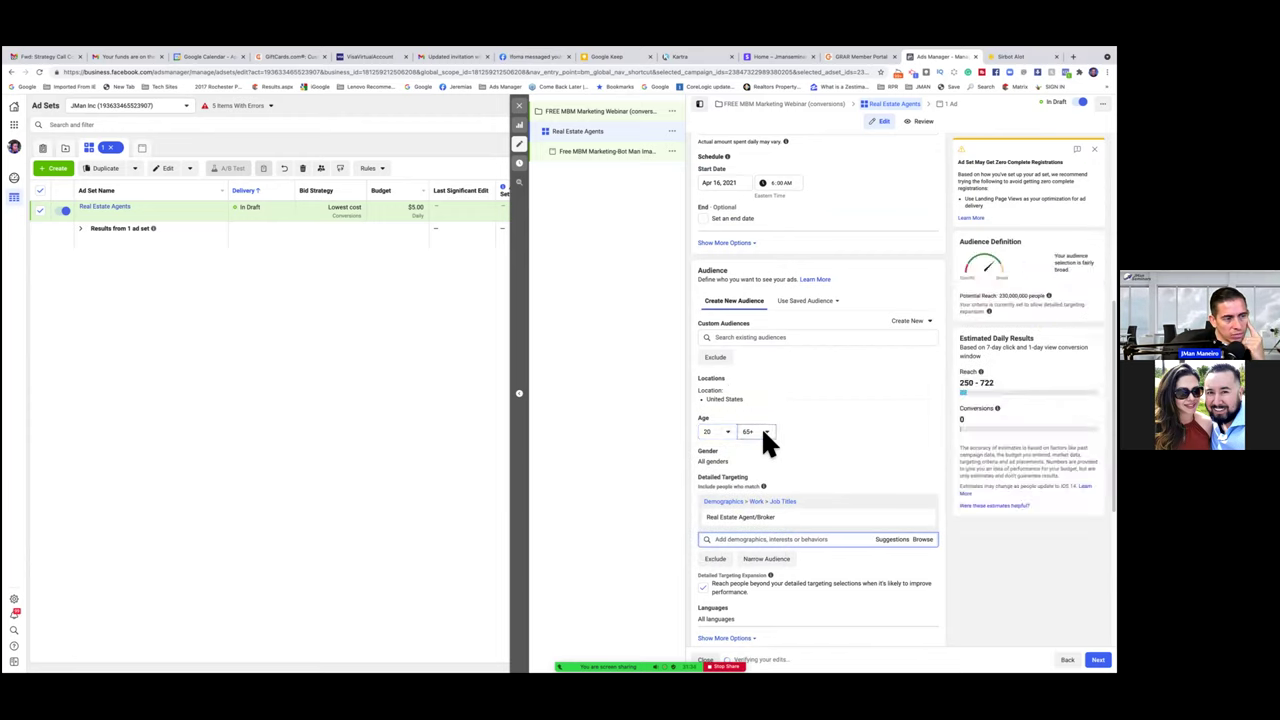
Step: Set the maximum age of the ad set's audience to 55
left_click(763, 432)
scroll(763, 514, "up", 2)
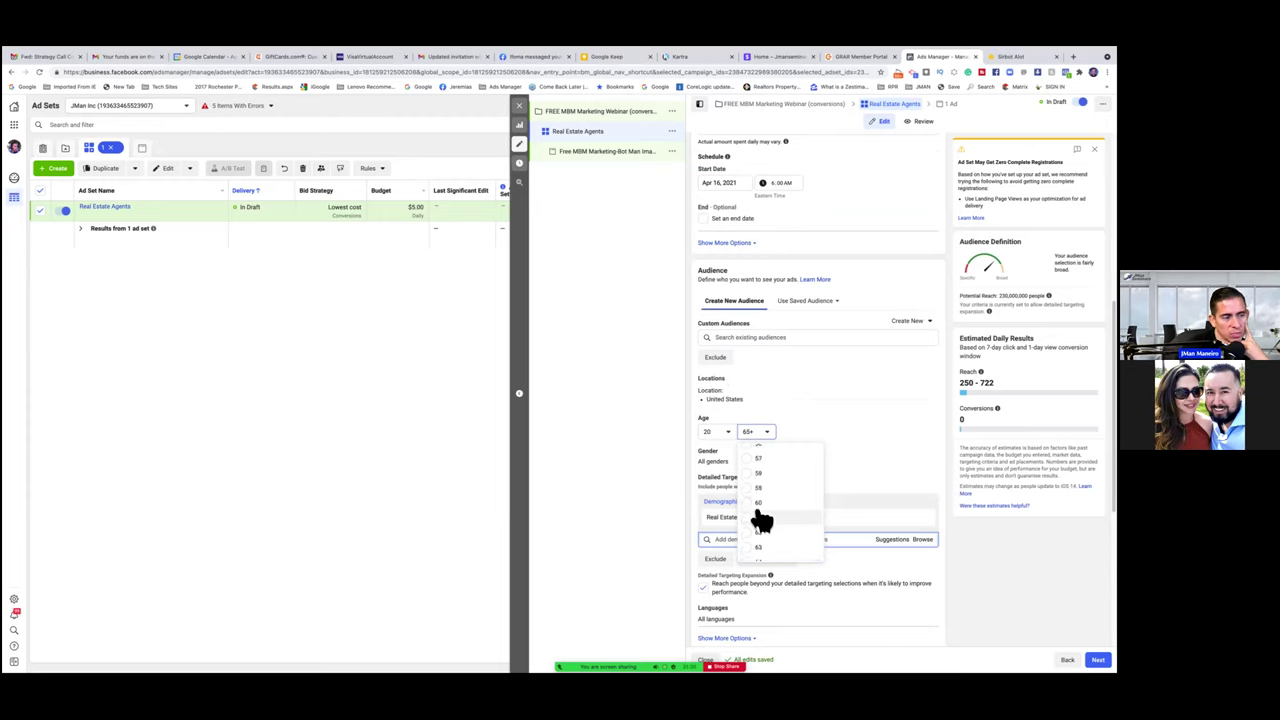
scroll(762, 519, "up", 2)
scroll(762, 519, "up", 1)
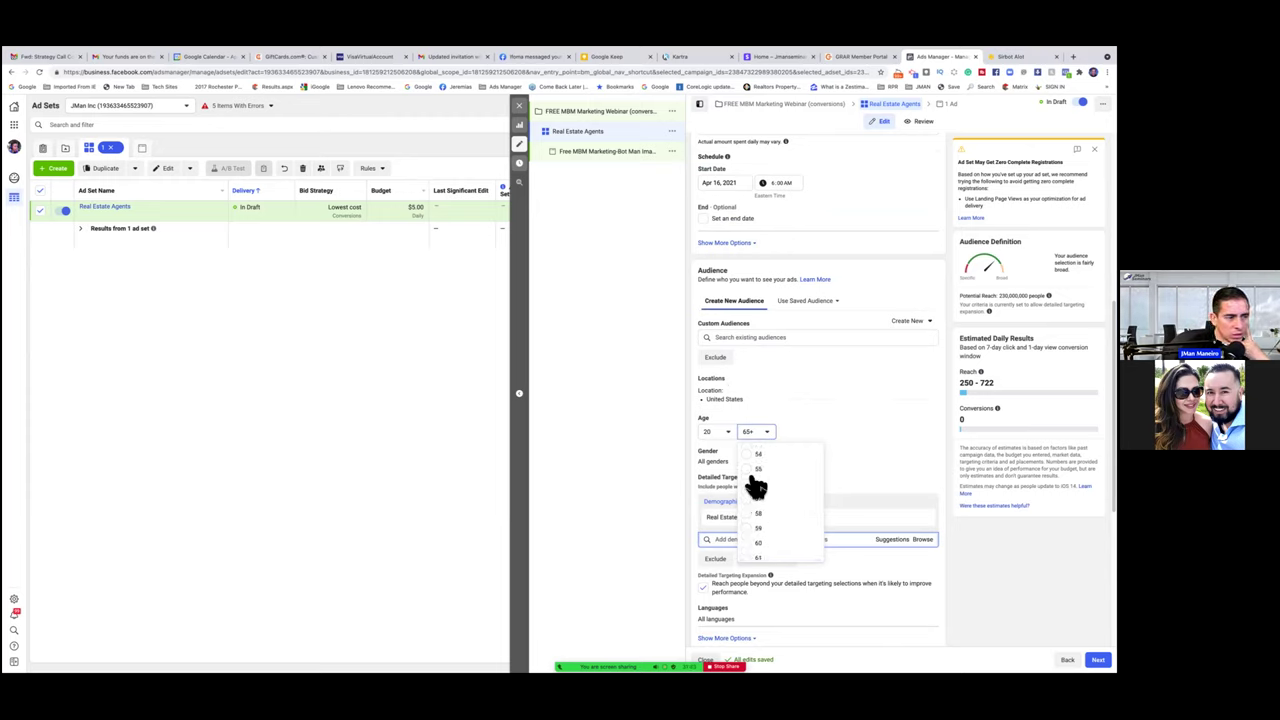
left_click(751, 470)
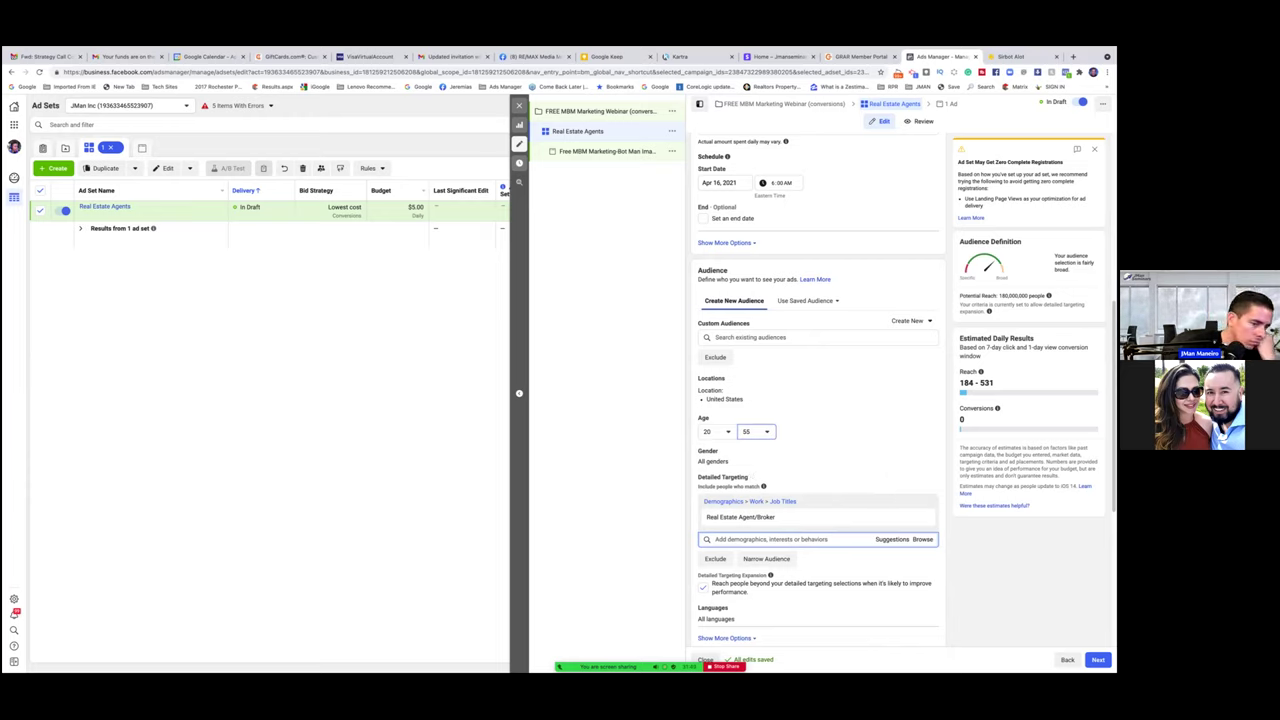
Step: Continue to the Free MBM Marketing-Bot Man Image ad and set its ad setup to Use Existing Post
scroll(842, 530, "down", 4)
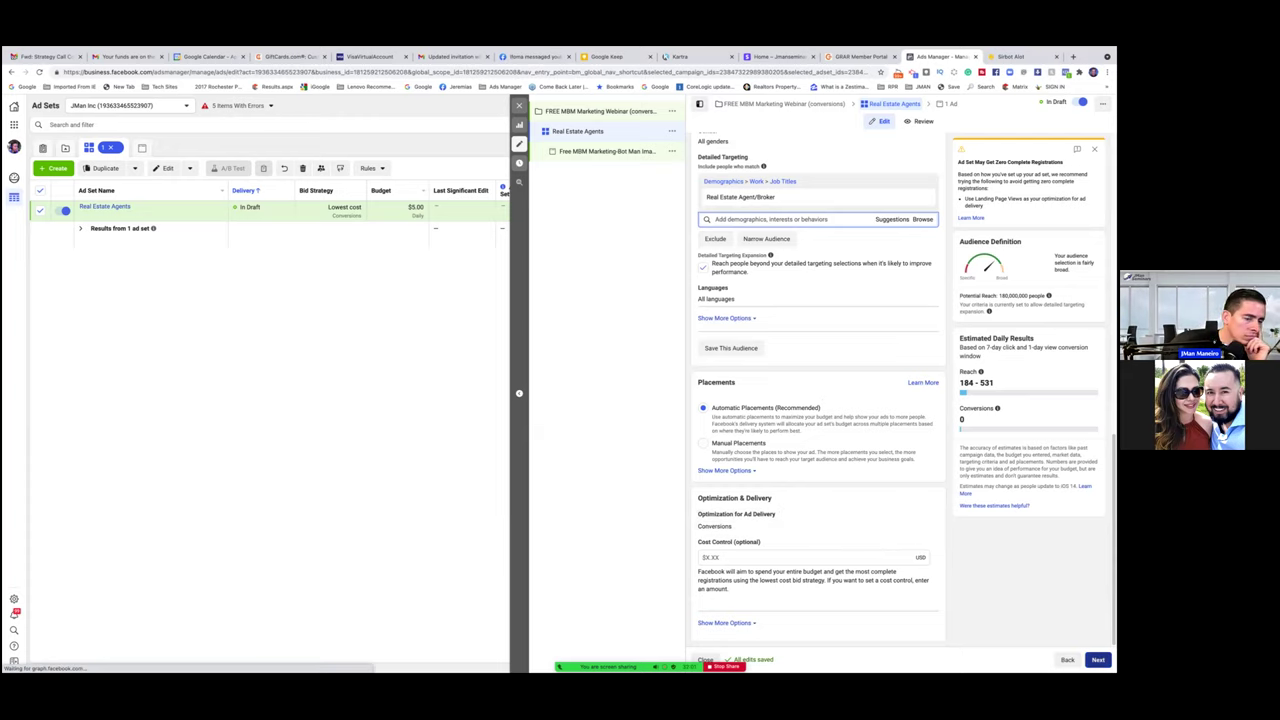
left_click(1098, 660)
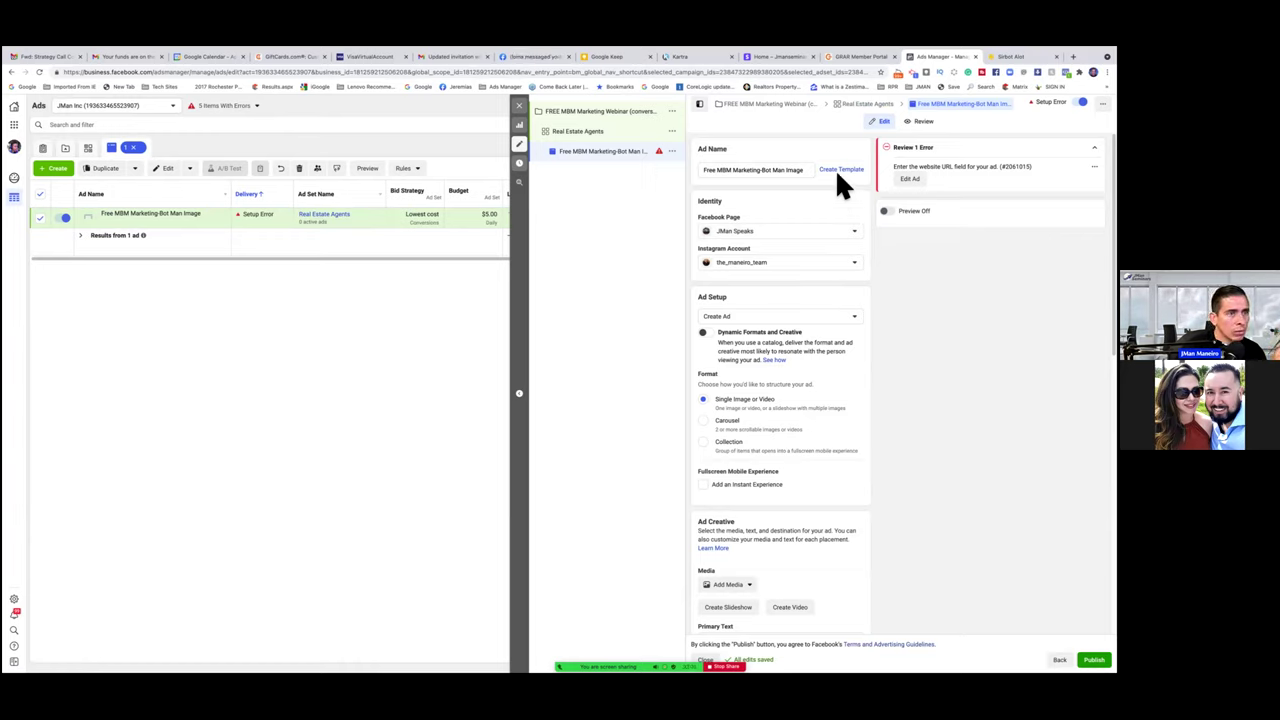
left_click(821, 314)
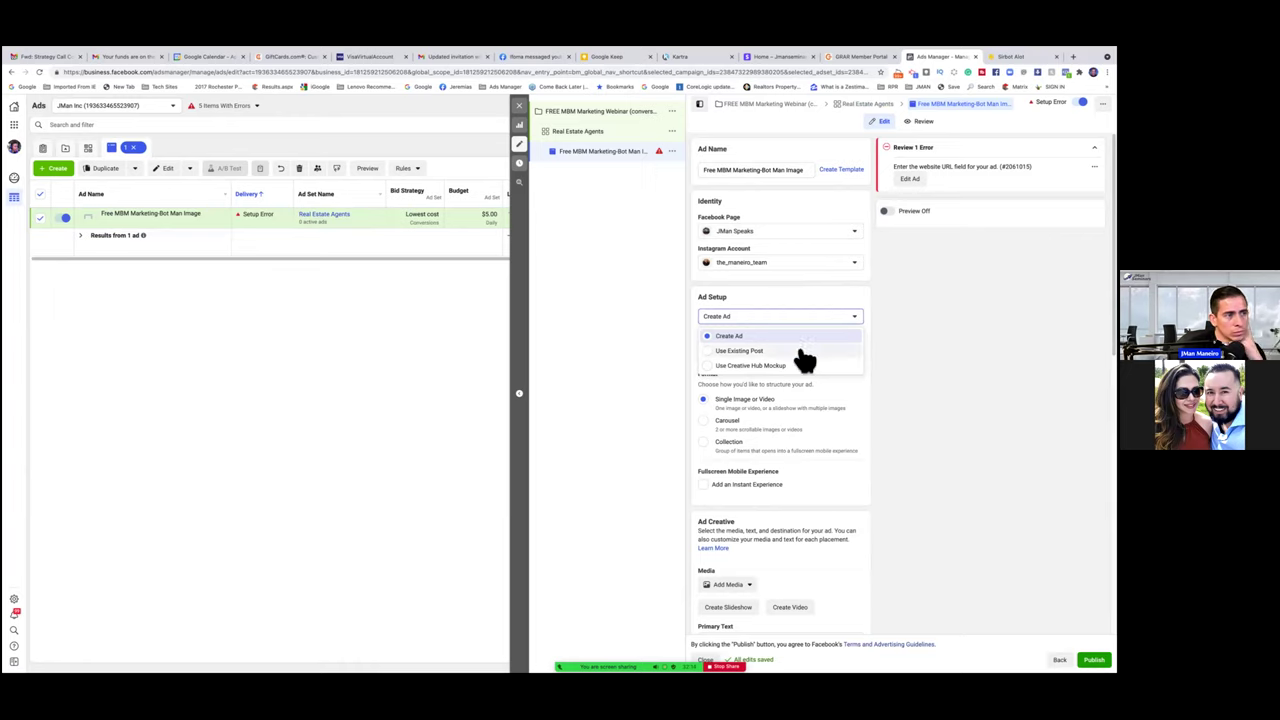
left_click(801, 350)
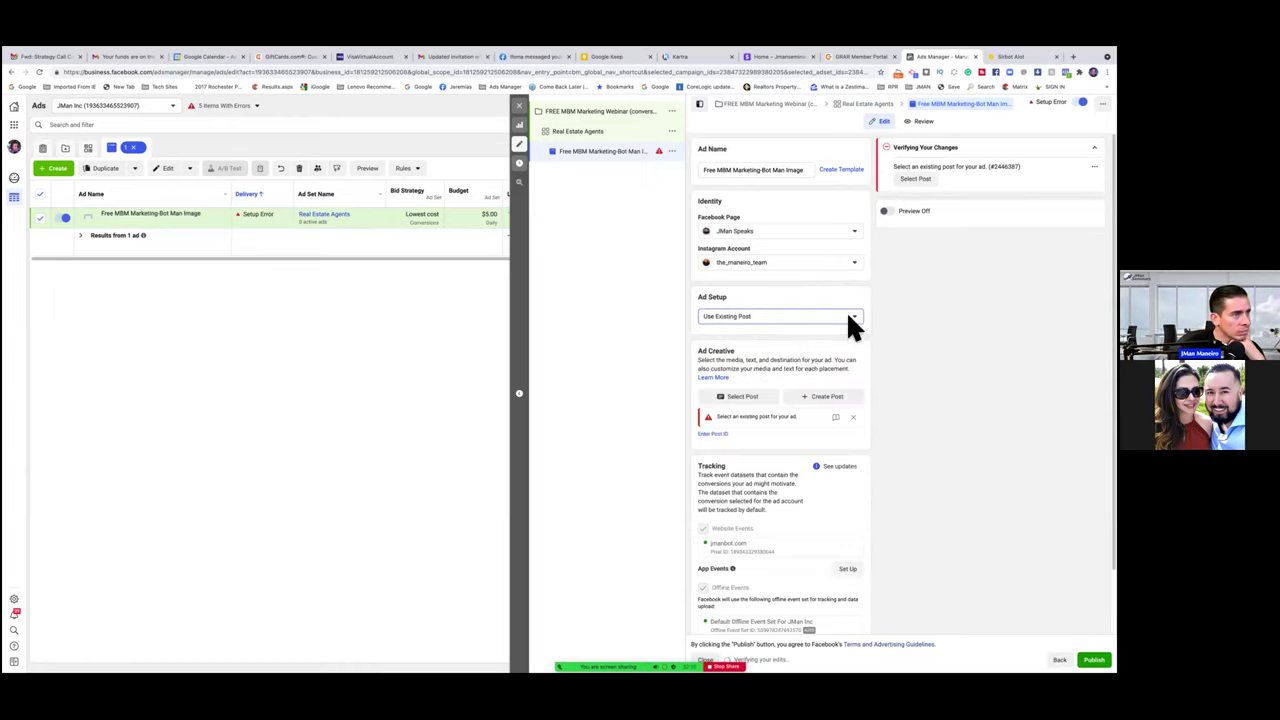
left_click(846, 311)
left_click(810, 350)
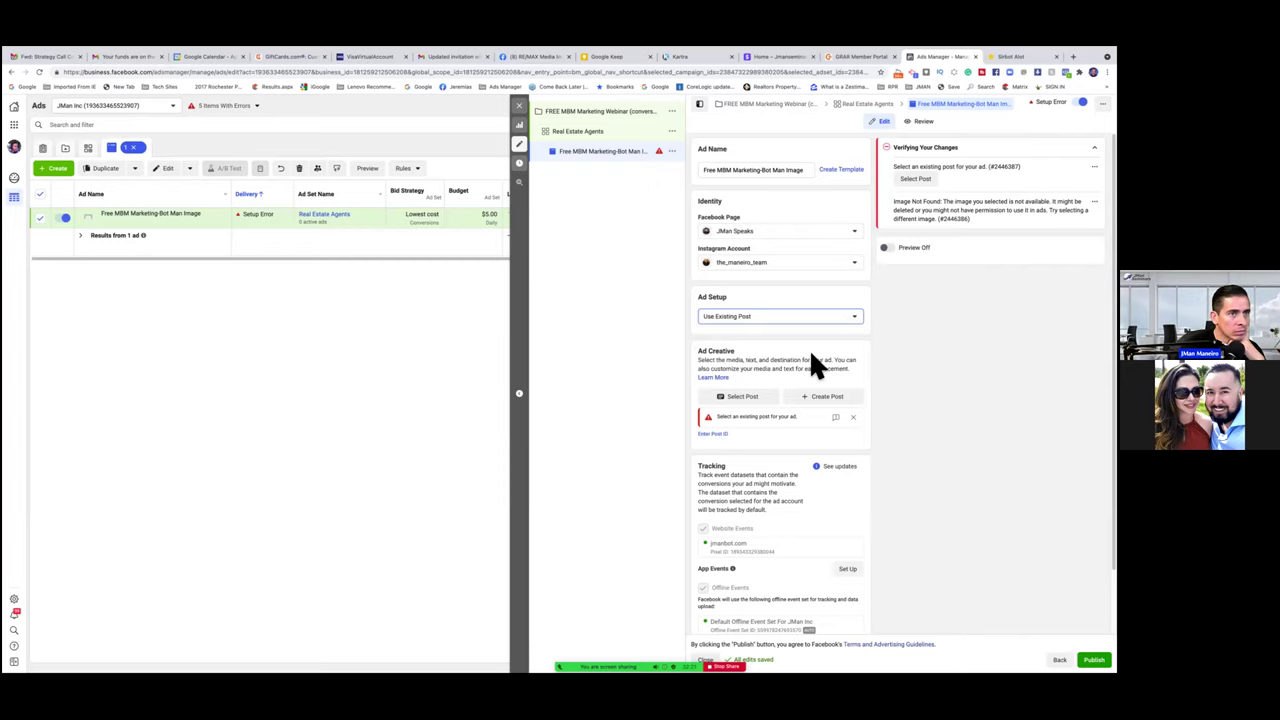
Step: Select the Apr 13, 2021 Facebook video post "Virtual Agent 2.0 REGISTER NOW!" as the ad creative
left_click(745, 396)
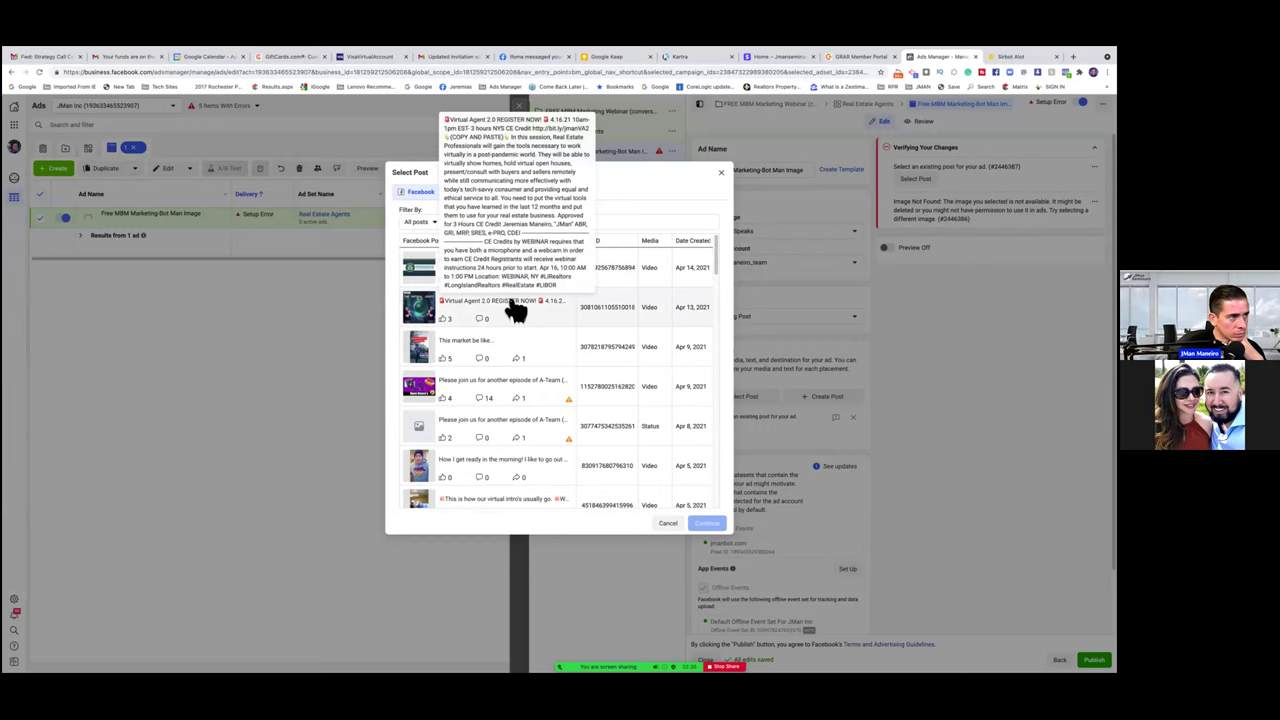
left_click(516, 312)
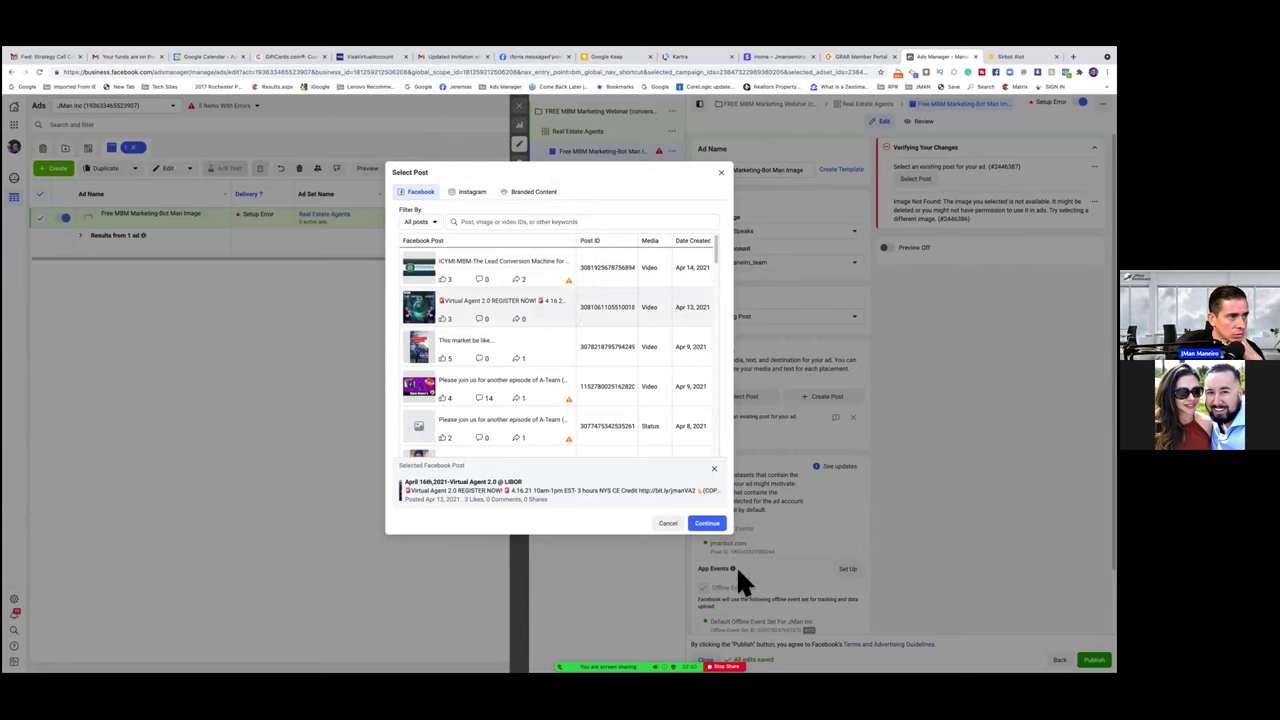
left_click(706, 524)
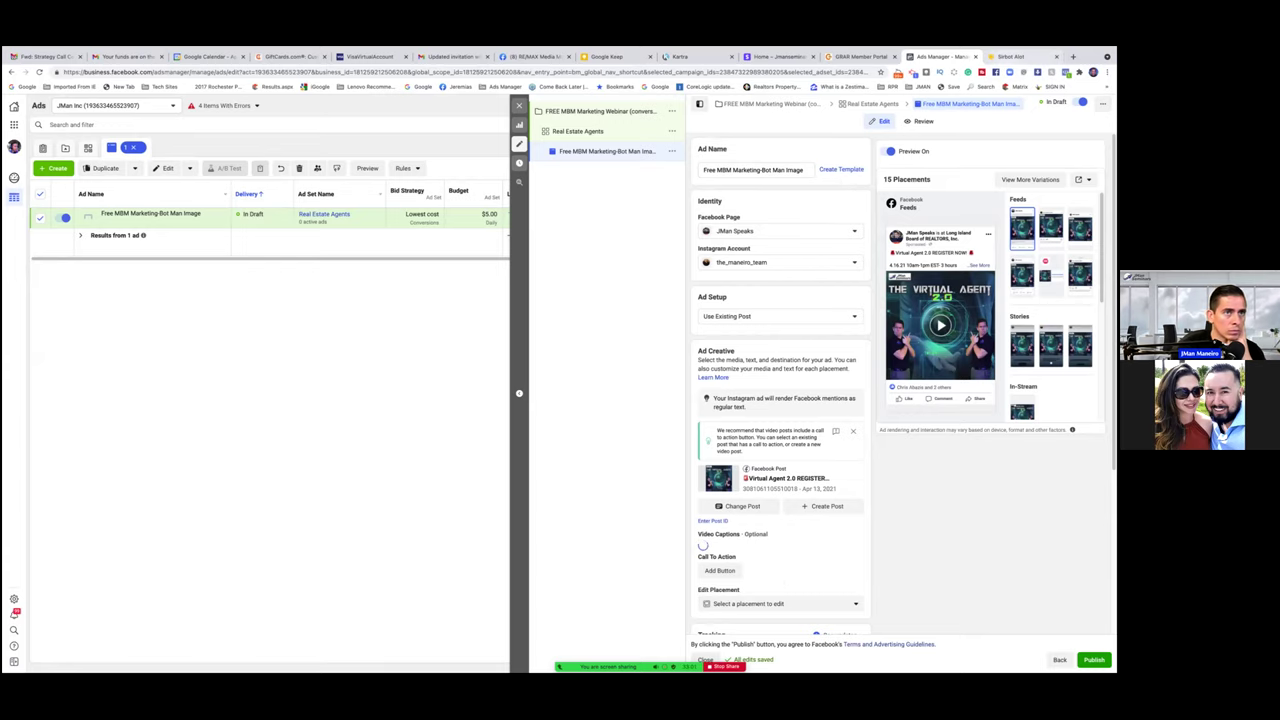
key("ctrl+Tab")
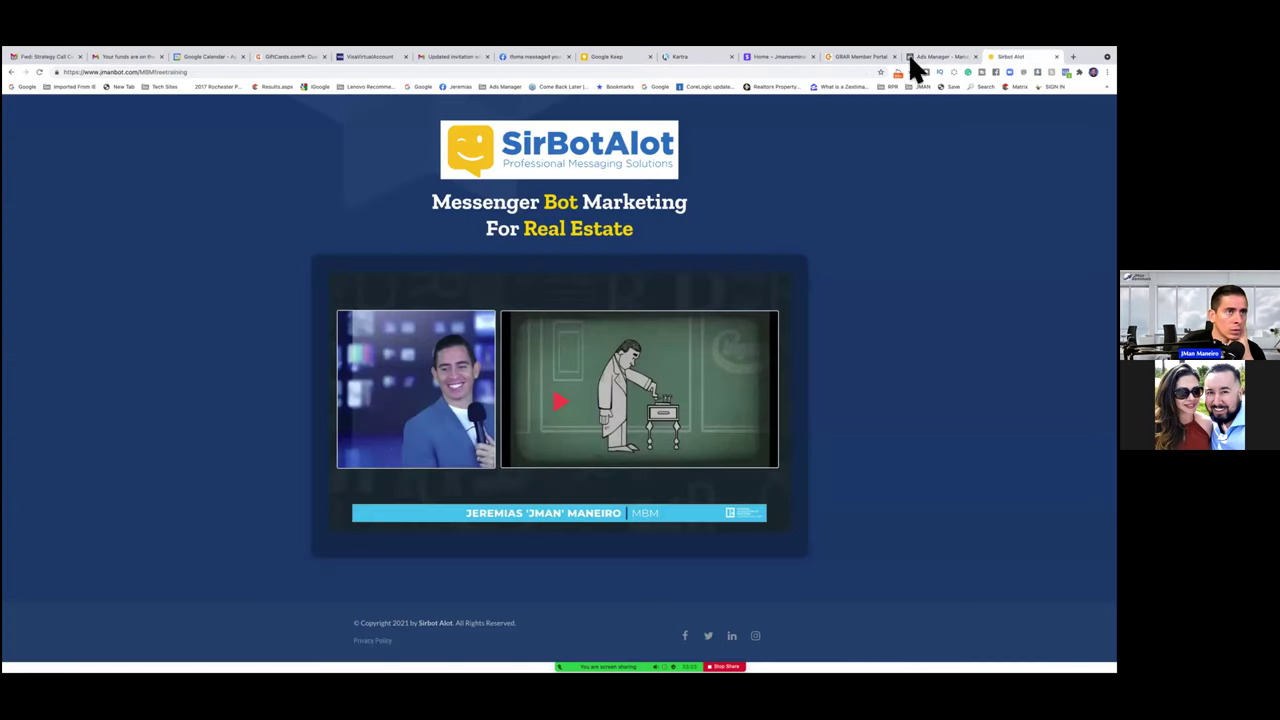
left_click(688, 56)
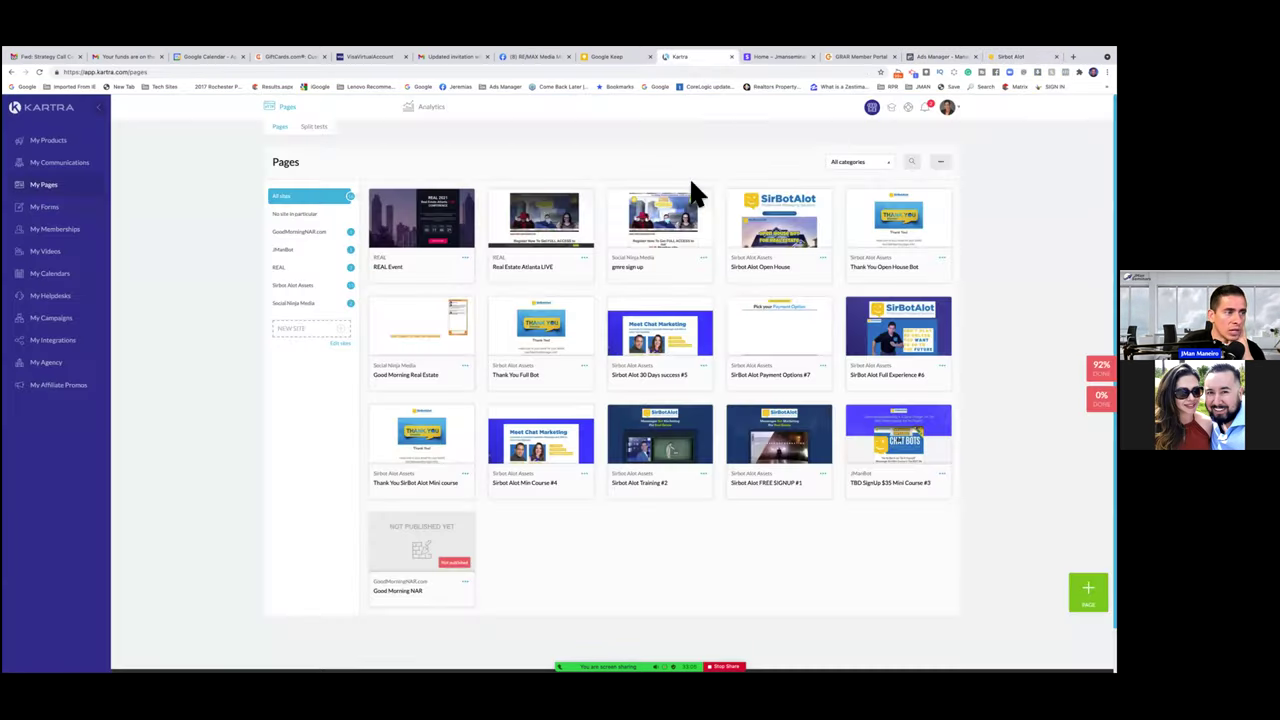
left_click(823, 477)
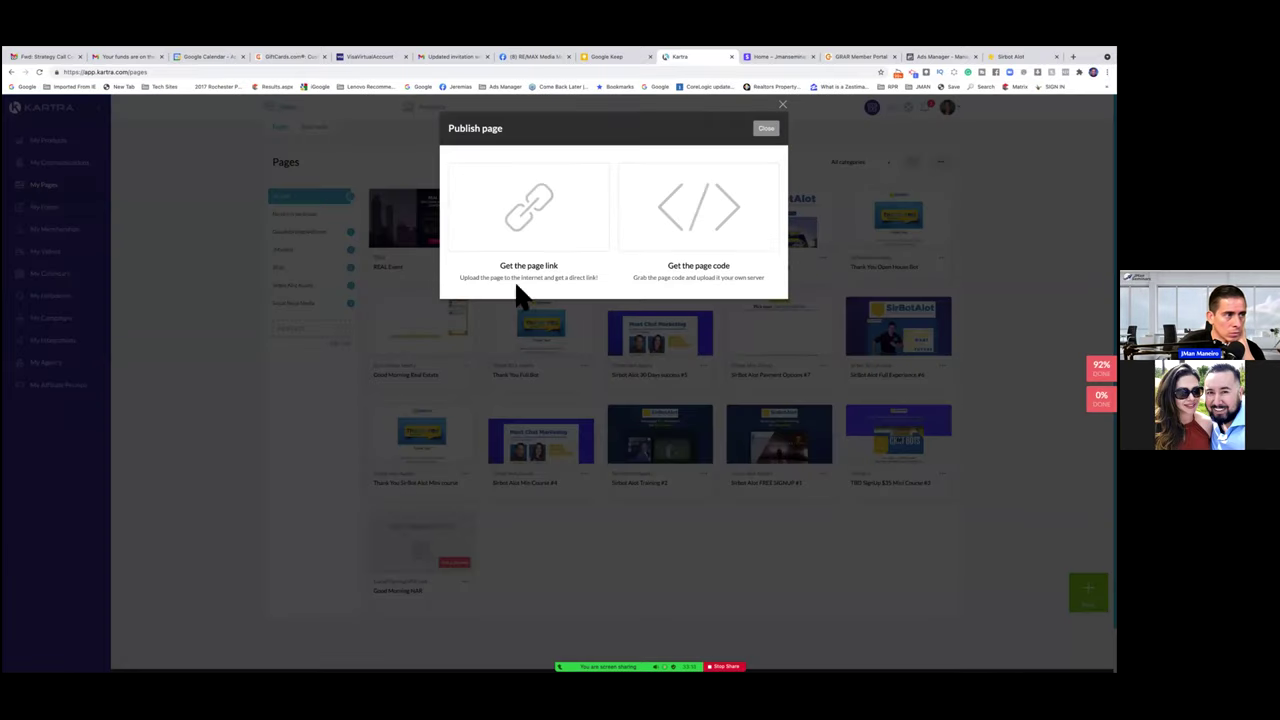
left_click(500, 208)
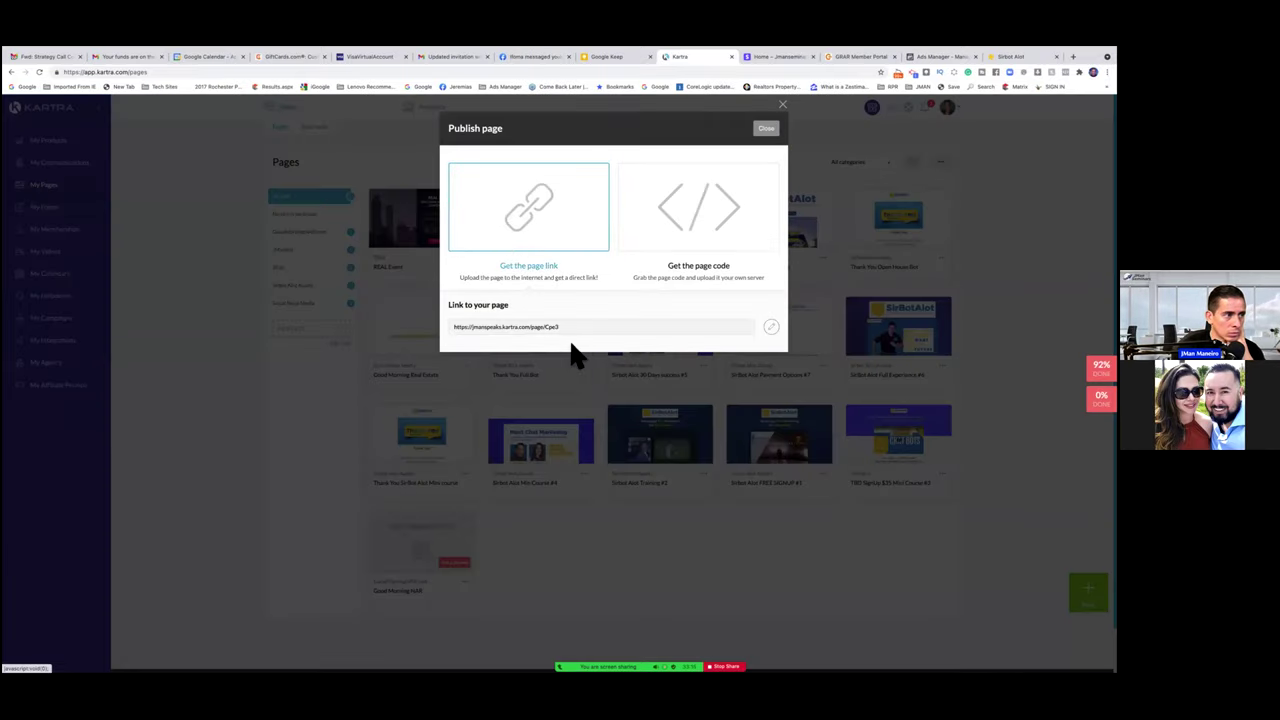
left_click(772, 332)
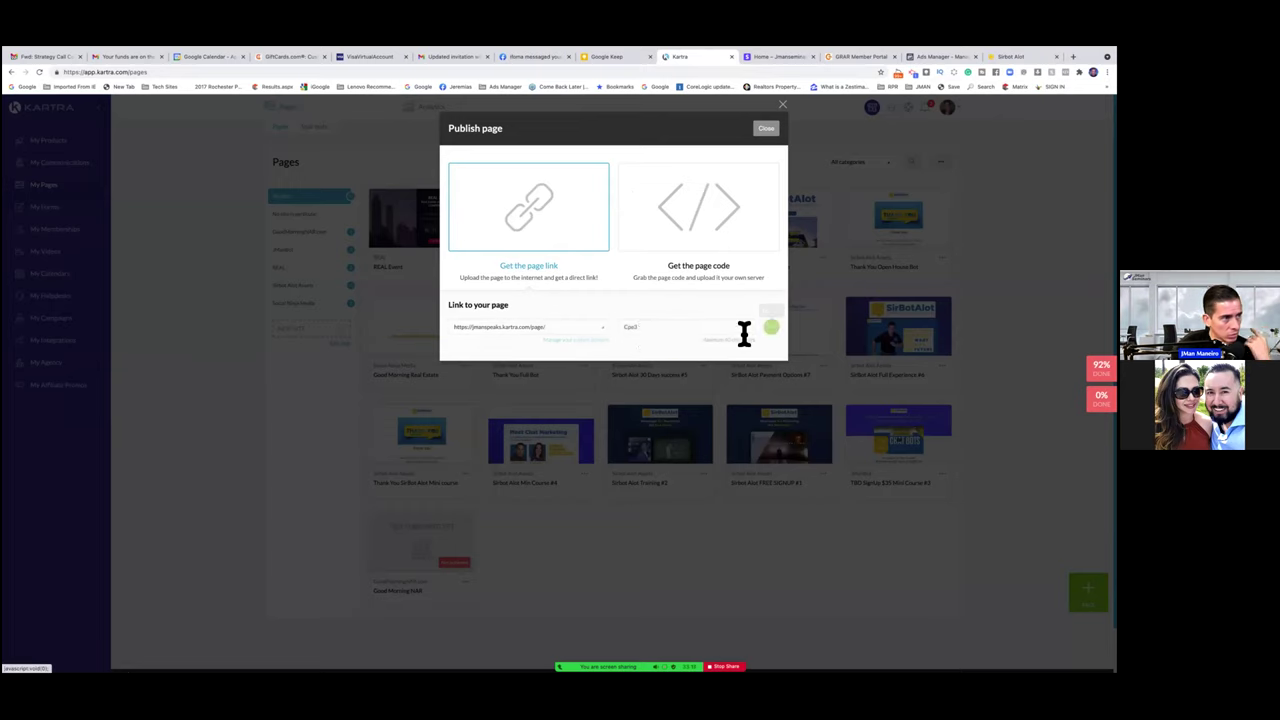
left_click(564, 330)
left_click(536, 371)
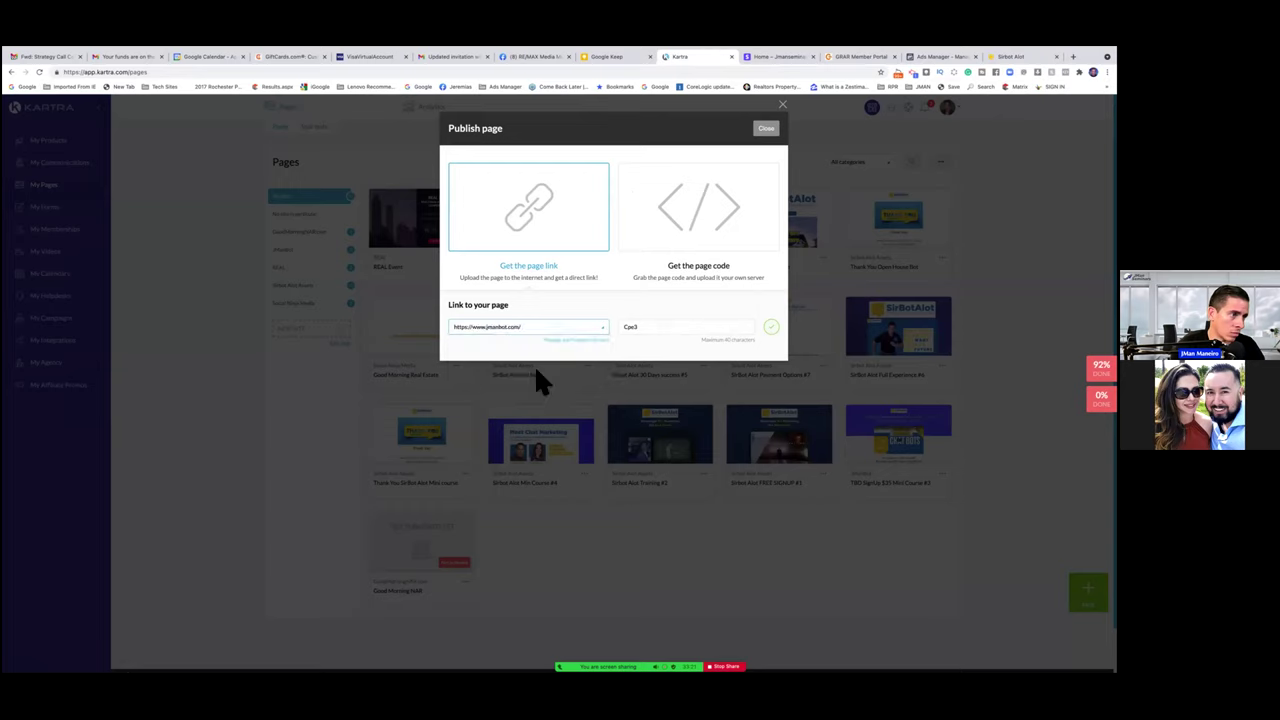
Step: Replace the ending of the page link with "FREEmbmOptIn" and save the link
left_click(663, 326)
key("BackSpace")
key("BackSpace")
key("BackSpace")
key("BackSpace")
type("R")
type("RE")
type("E")
type("miniopt")
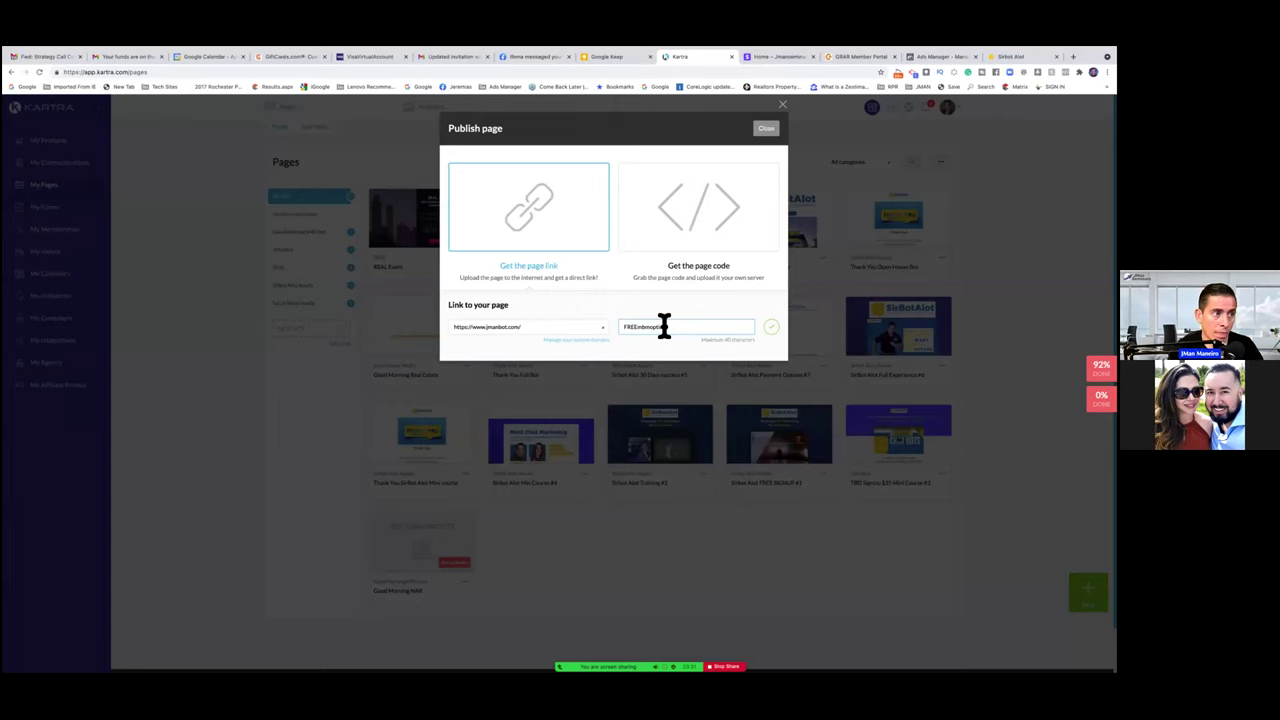
key("BackSpace")
key("BackSpace")
type("OptIn")
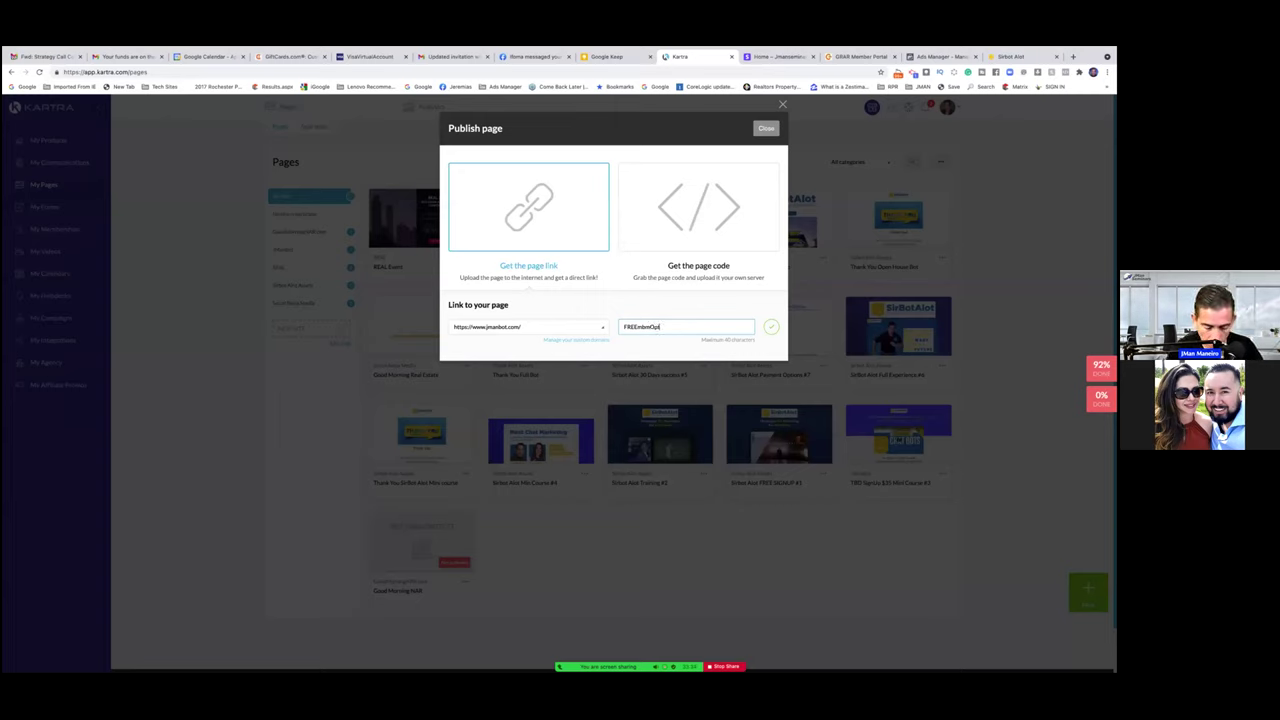
left_click(772, 330)
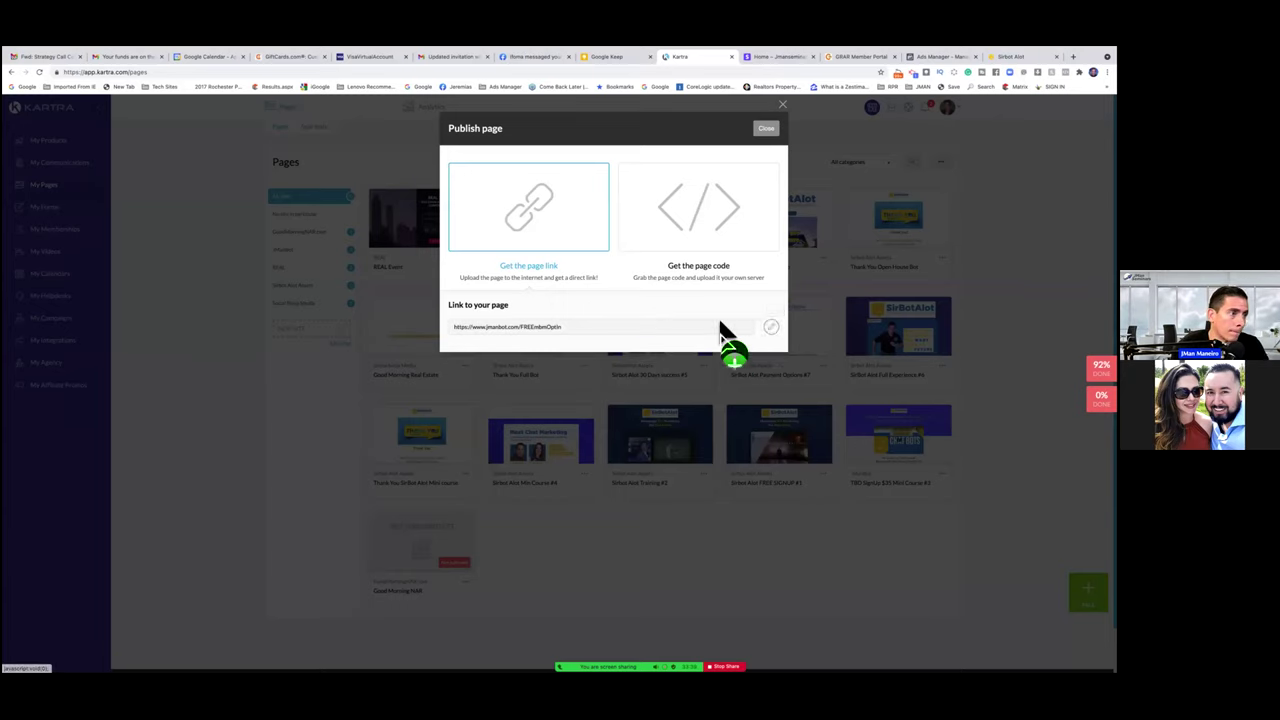
Step: Copy the new signup page link, close the publish dialog, and return to Facebook Ads Manager
left_click(490, 328)
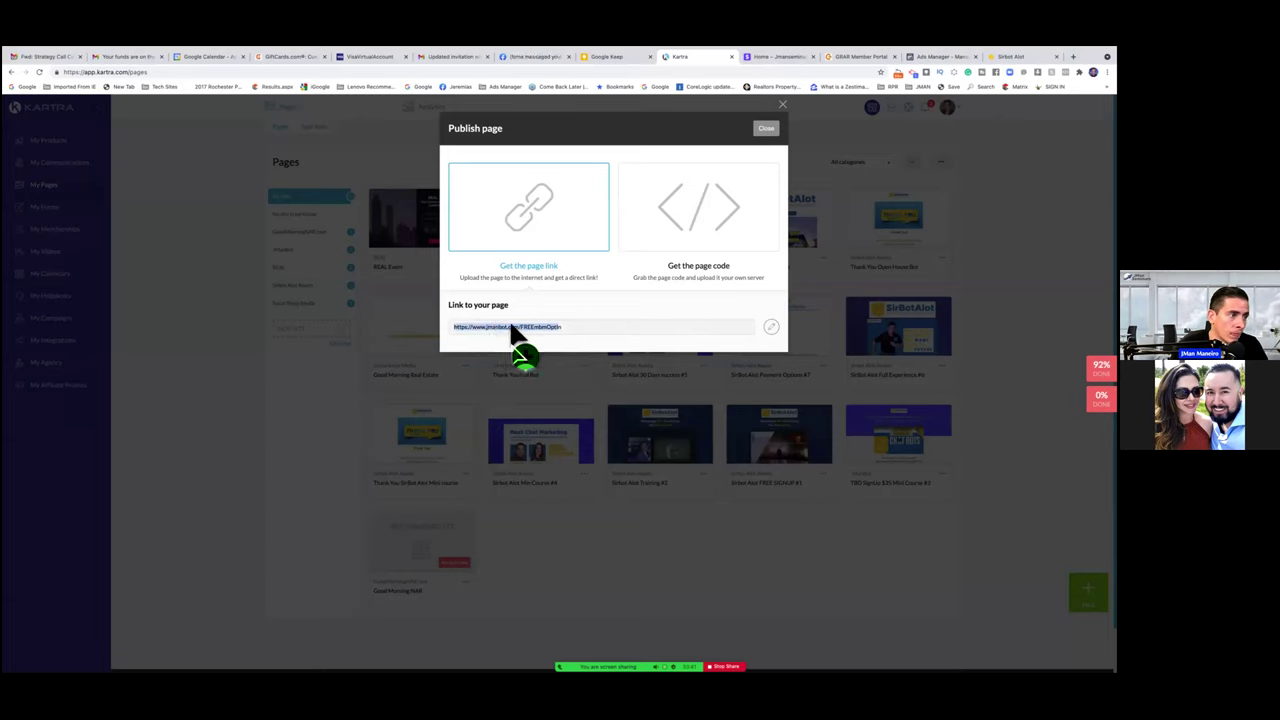
right_click(514, 328)
left_click(522, 344)
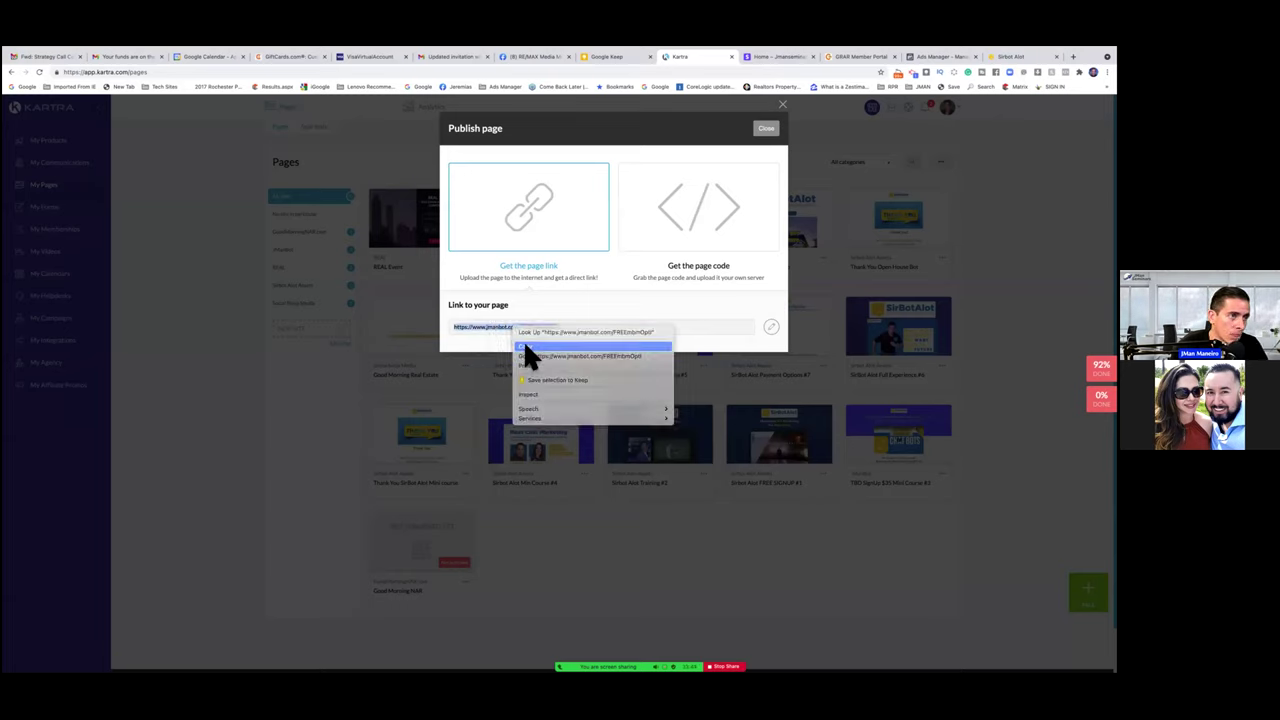
left_click(766, 130)
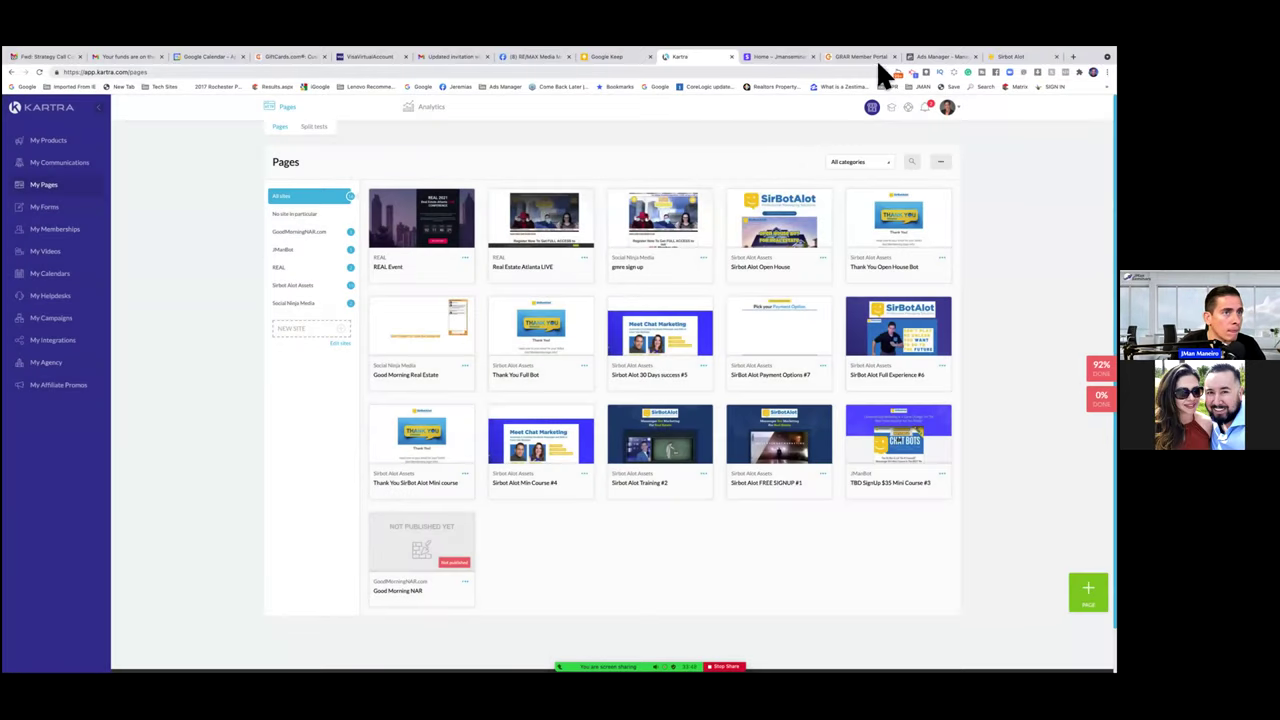
left_click(931, 57)
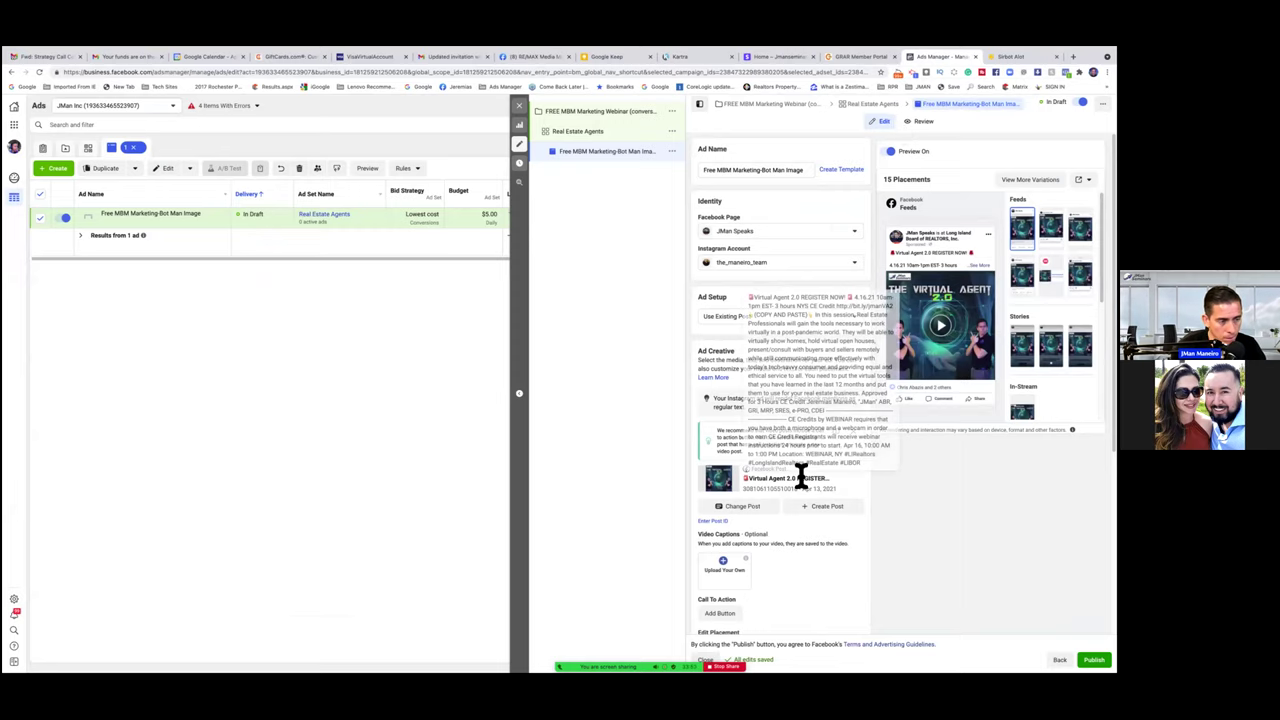
Step: Add a Learn More call to action to the post and paste the copied signup page link as its website URL
left_click(721, 613)
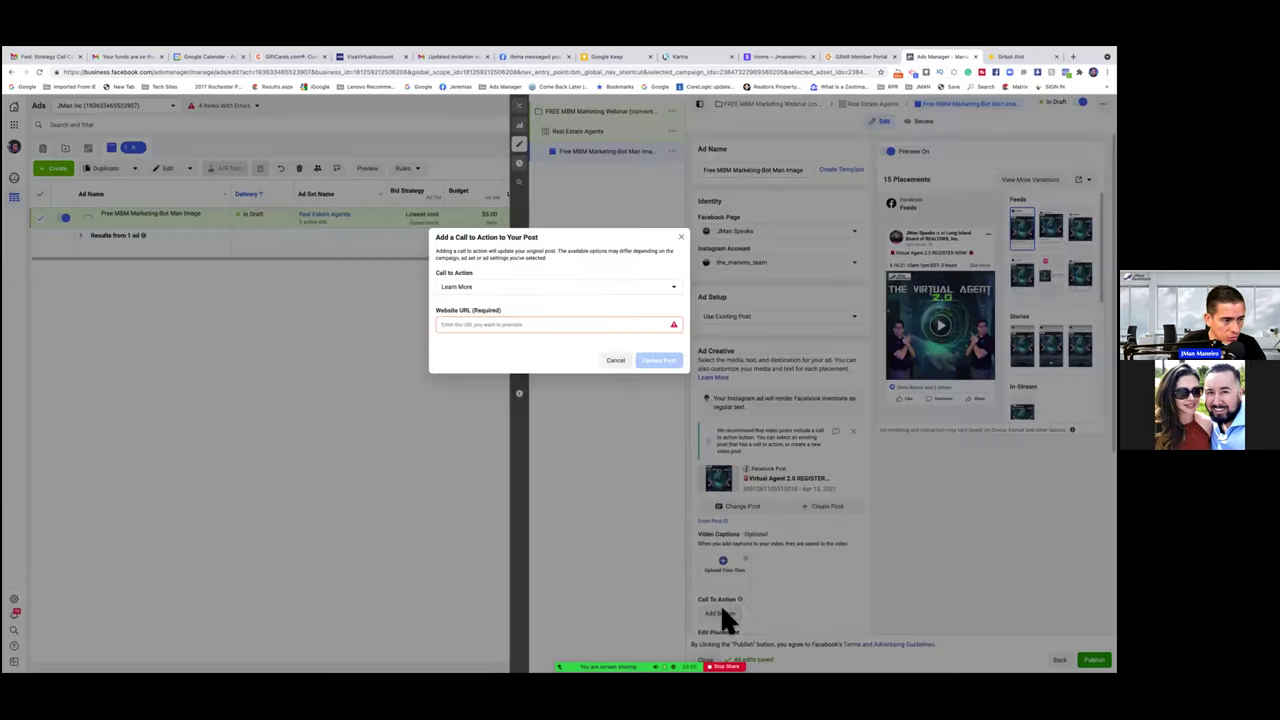
right_click(564, 323)
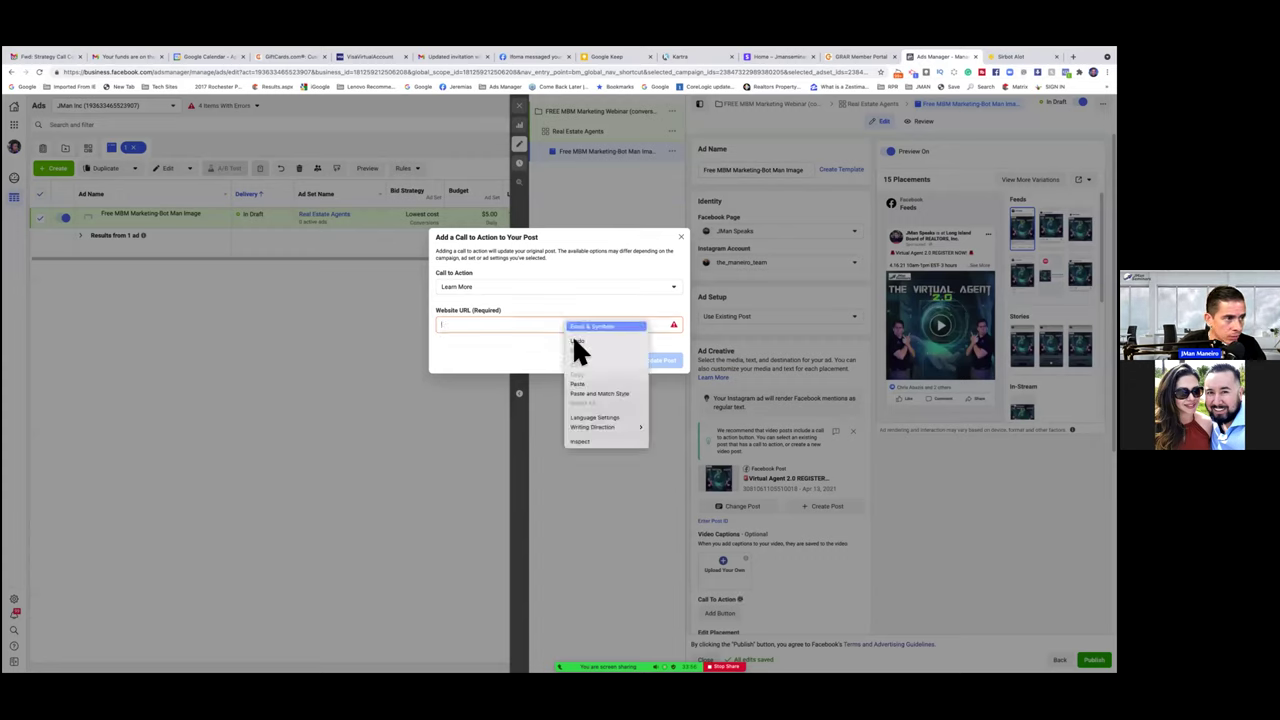
left_click(585, 383)
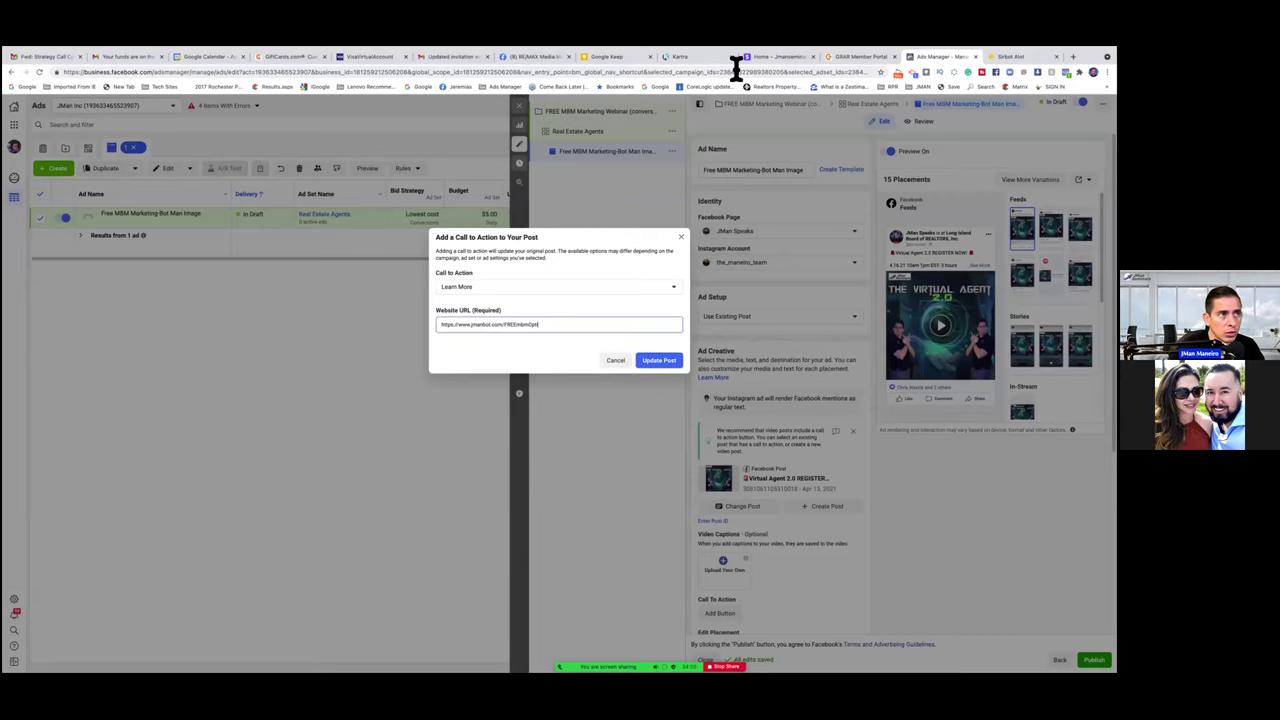
left_click(682, 56)
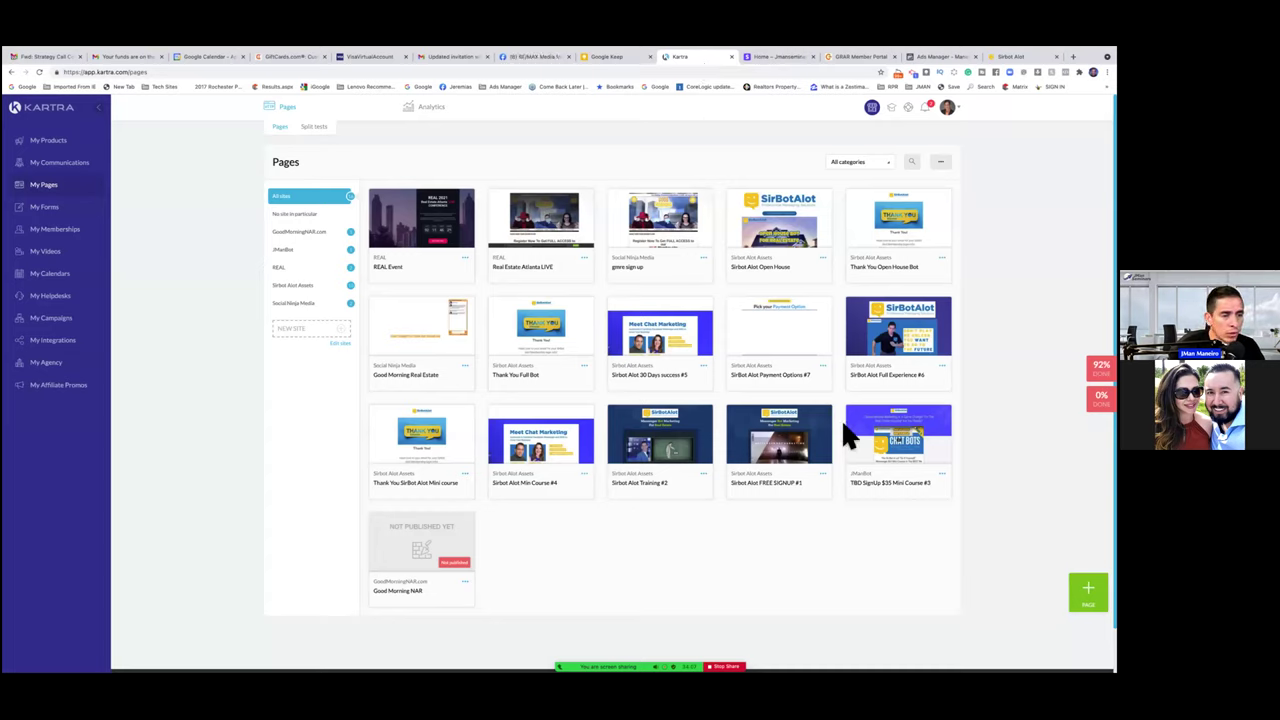
left_click(822, 474)
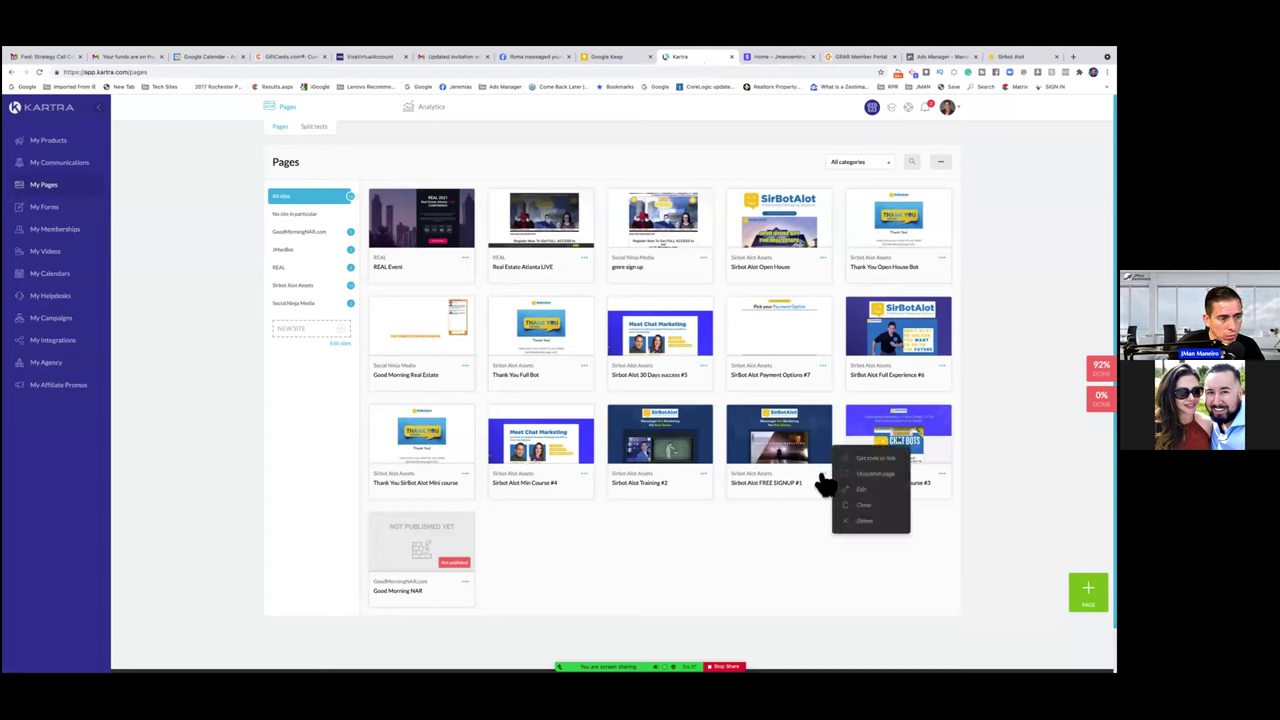
left_click(866, 473)
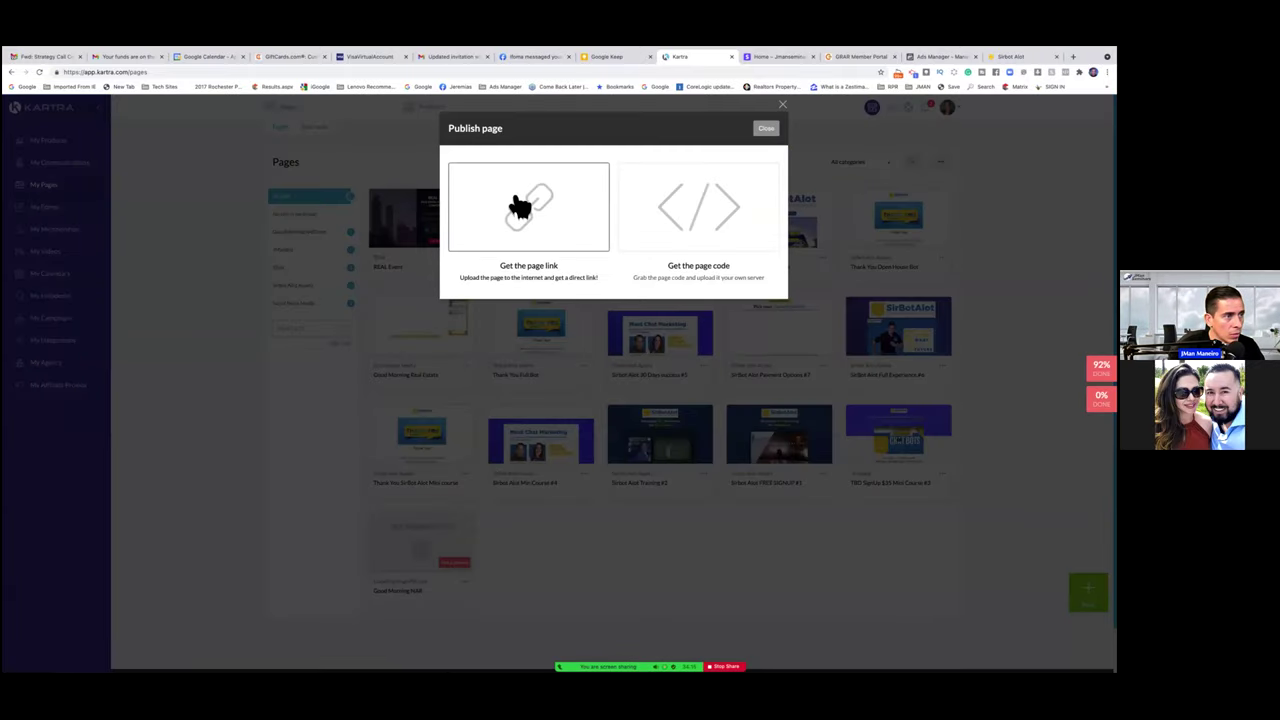
left_click(520, 206)
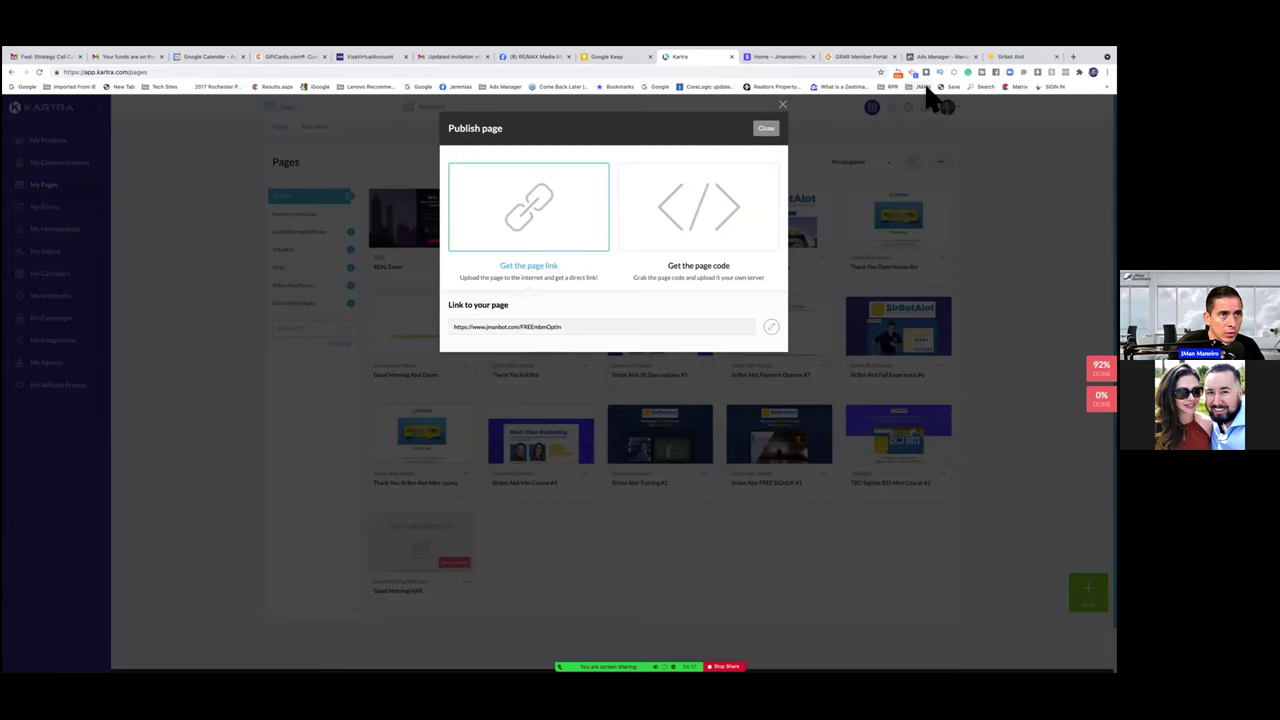
left_click(935, 57)
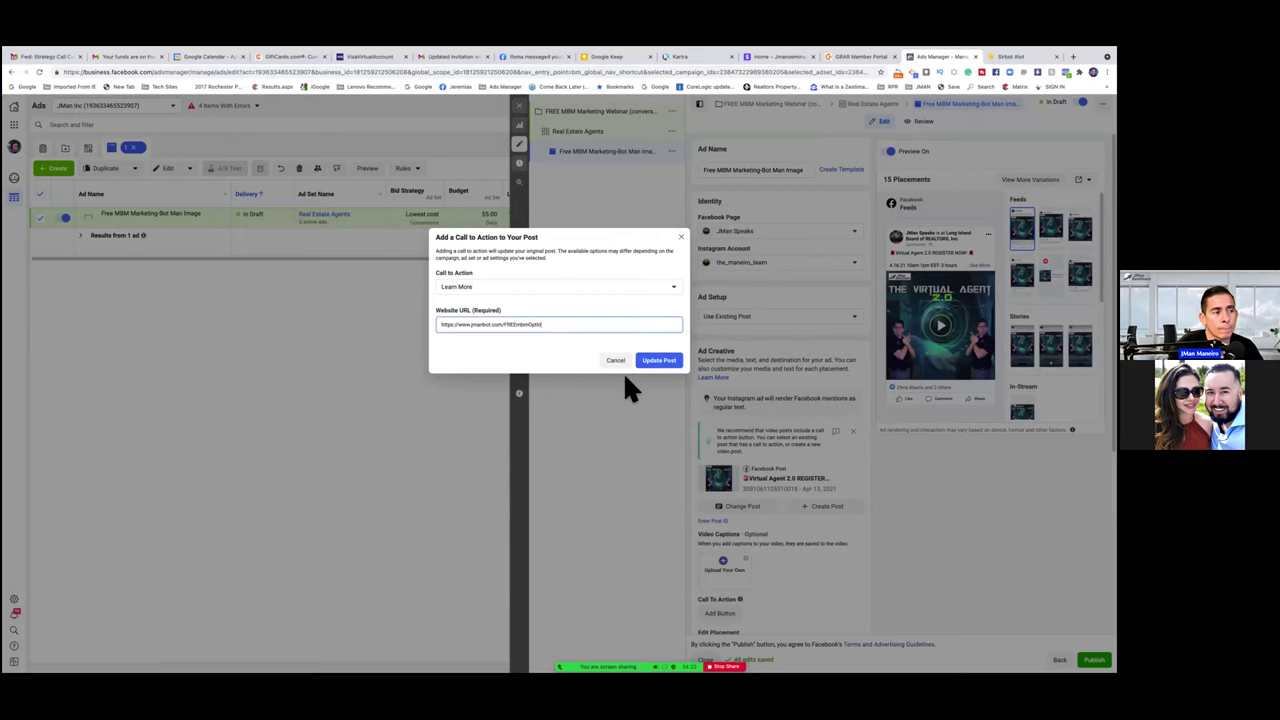
left_click(650, 359)
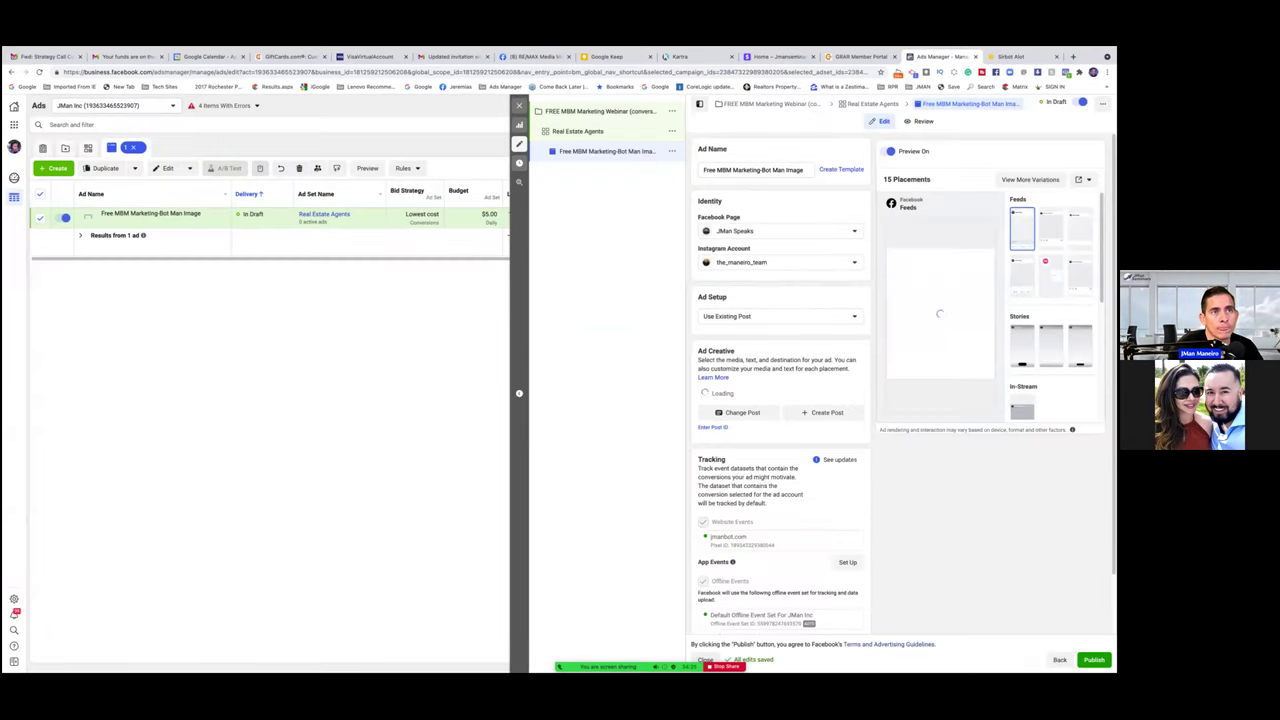
left_click(1073, 56)
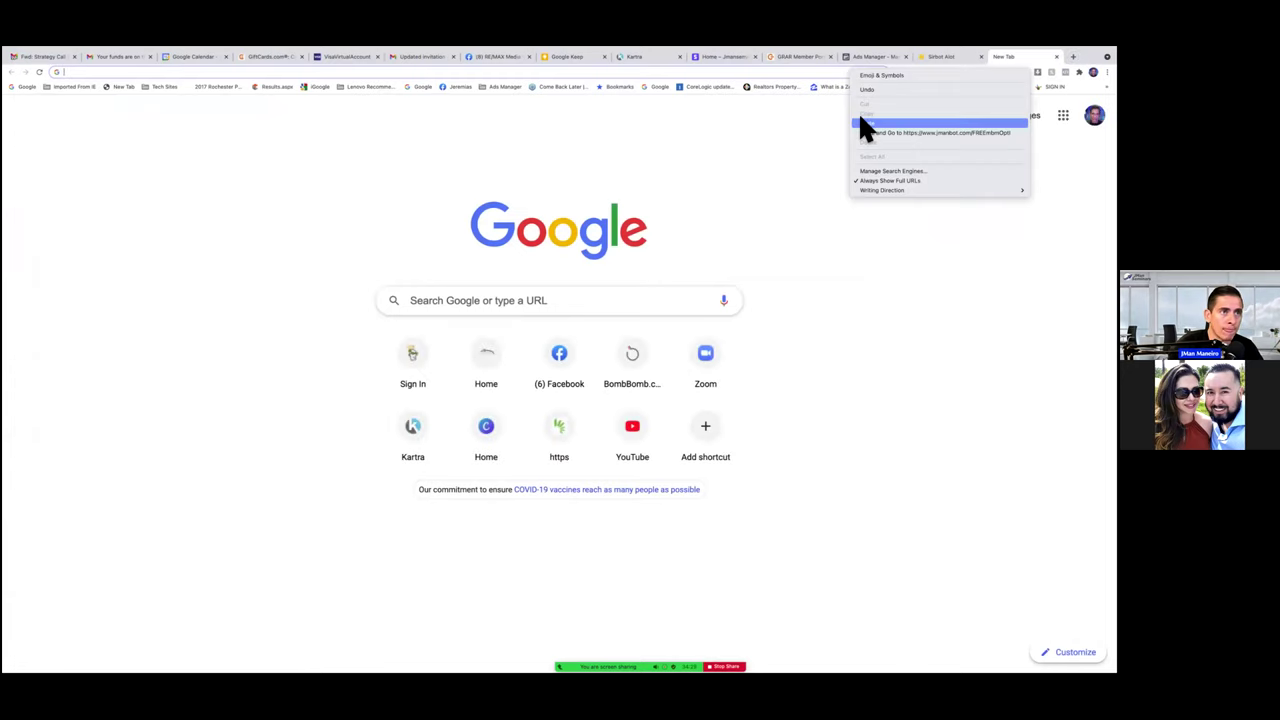
left_click(861, 121)
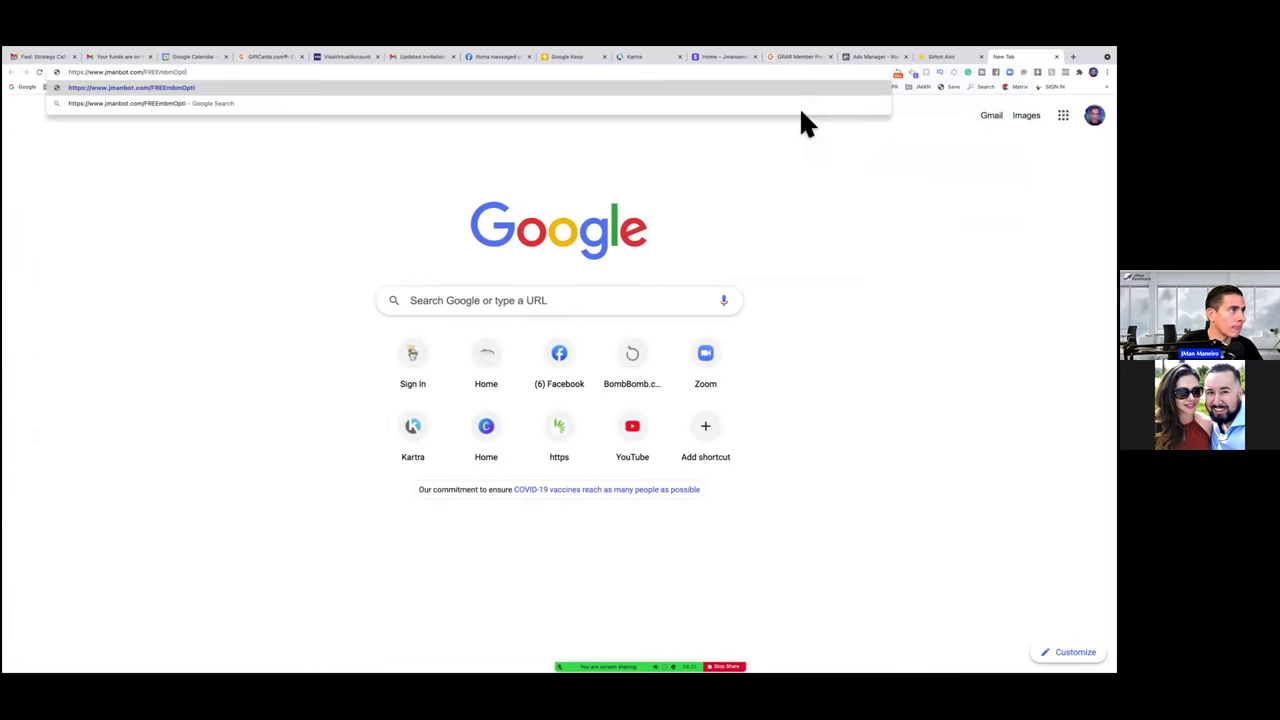
key("Return")
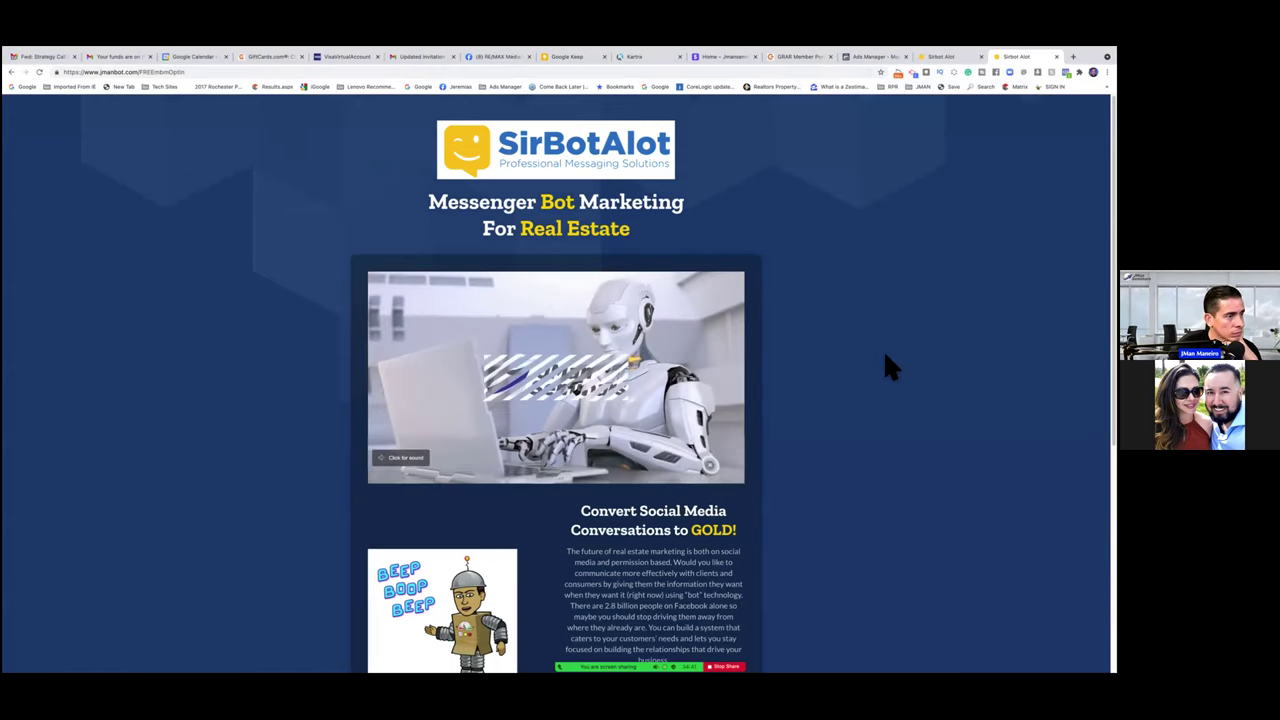
Step: Review the signup page's video, offer text, registration buttons, testimonials and footer
scroll(885, 352, "down", 1)
scroll(885, 351, "down", 2)
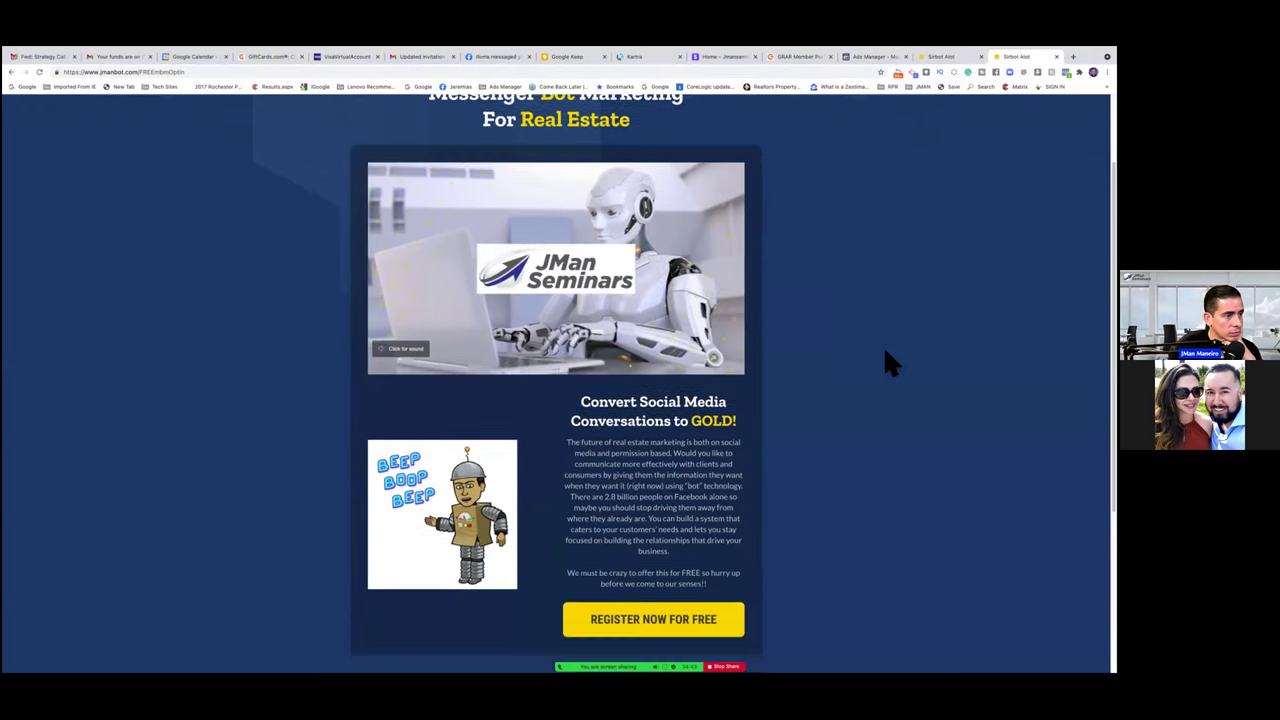
scroll(885, 351, "down", 1)
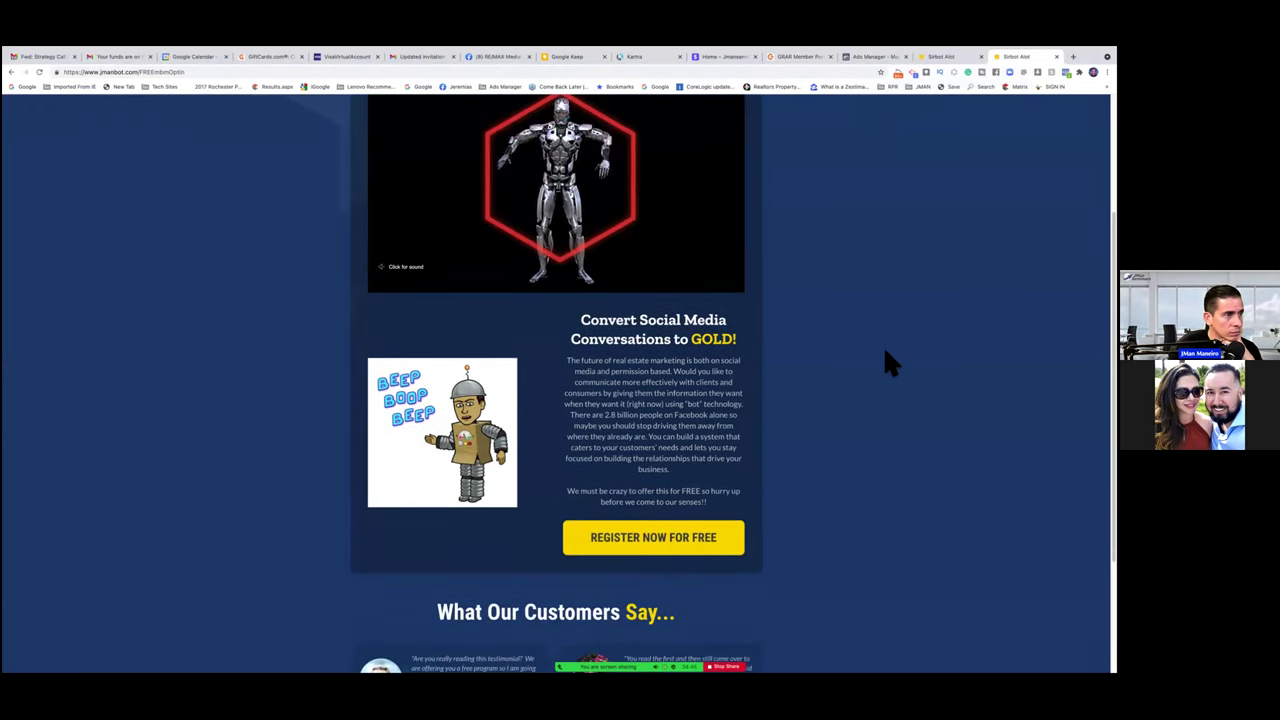
scroll(885, 351, "down", 2)
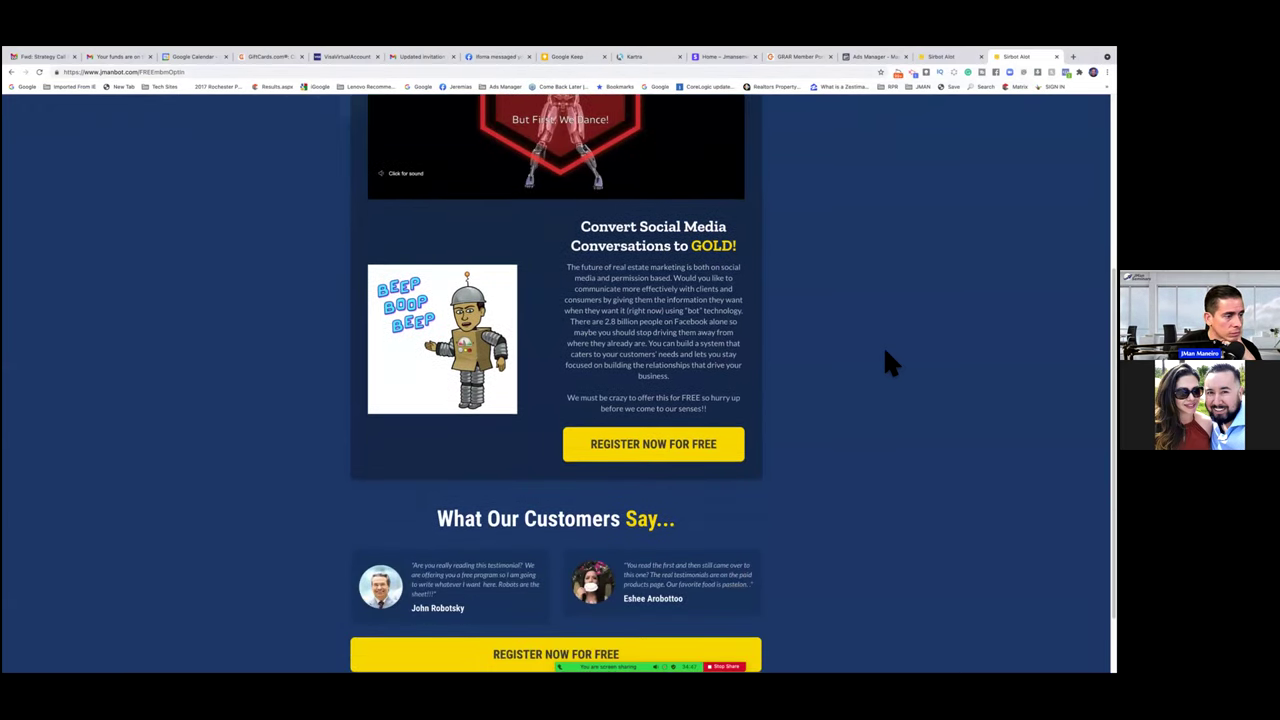
scroll(885, 351, "up", 3)
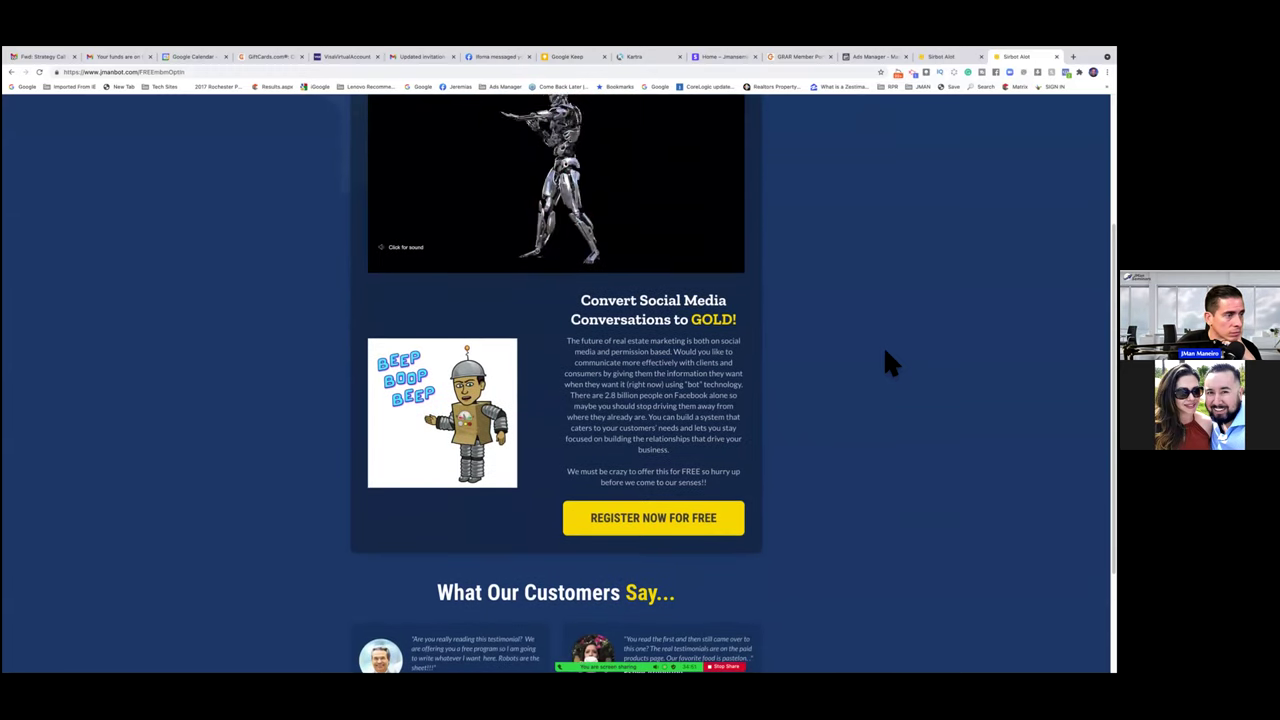
scroll(885, 351, "up", 2)
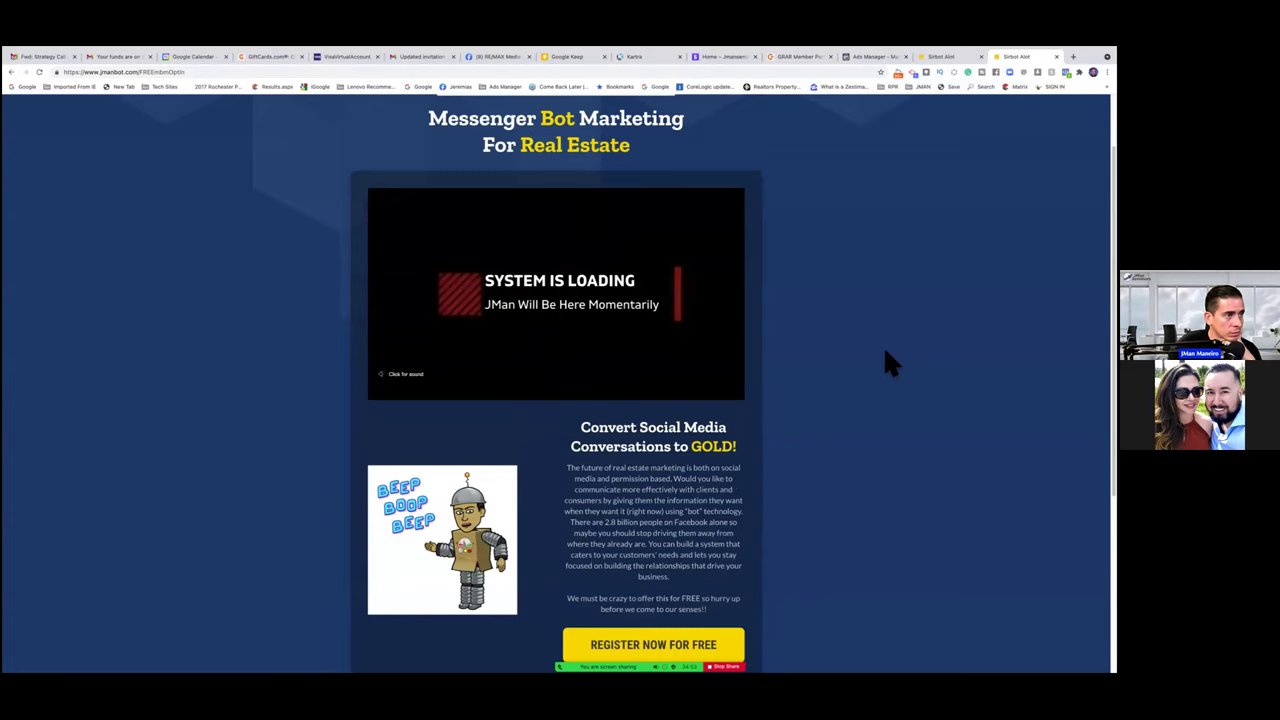
scroll(885, 351, "up", 1)
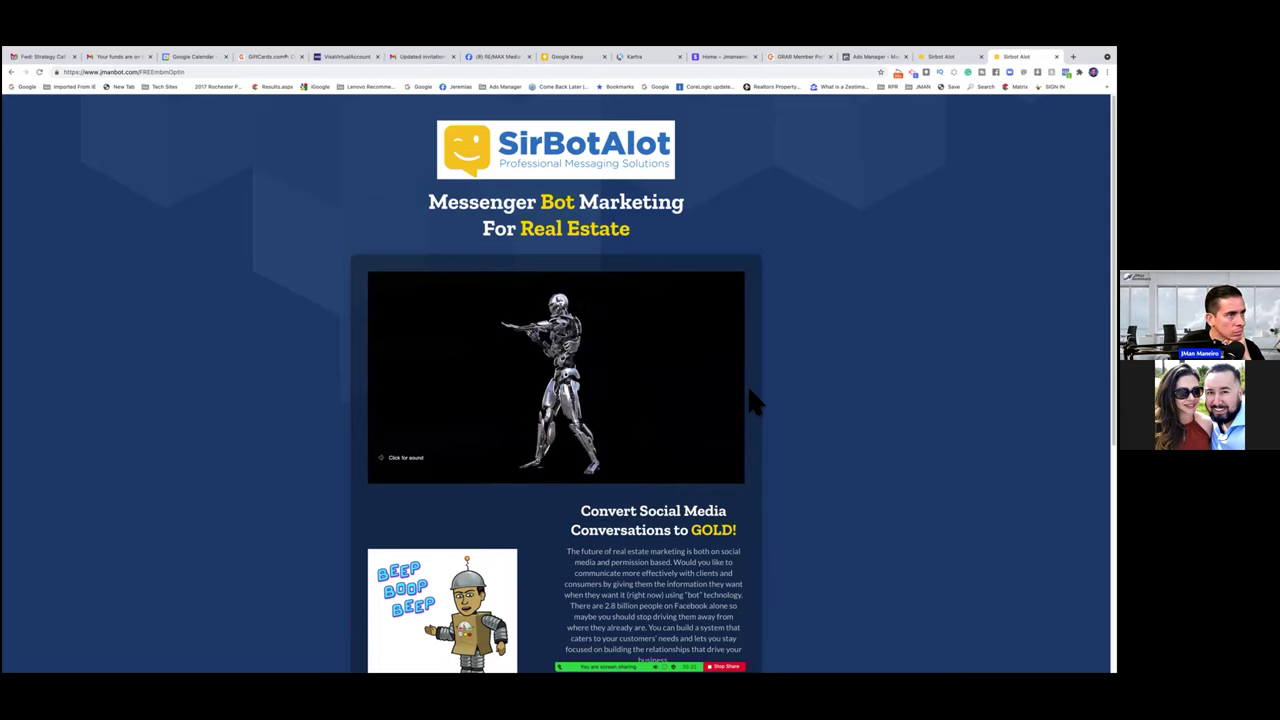
scroll(750, 395, "down", 1)
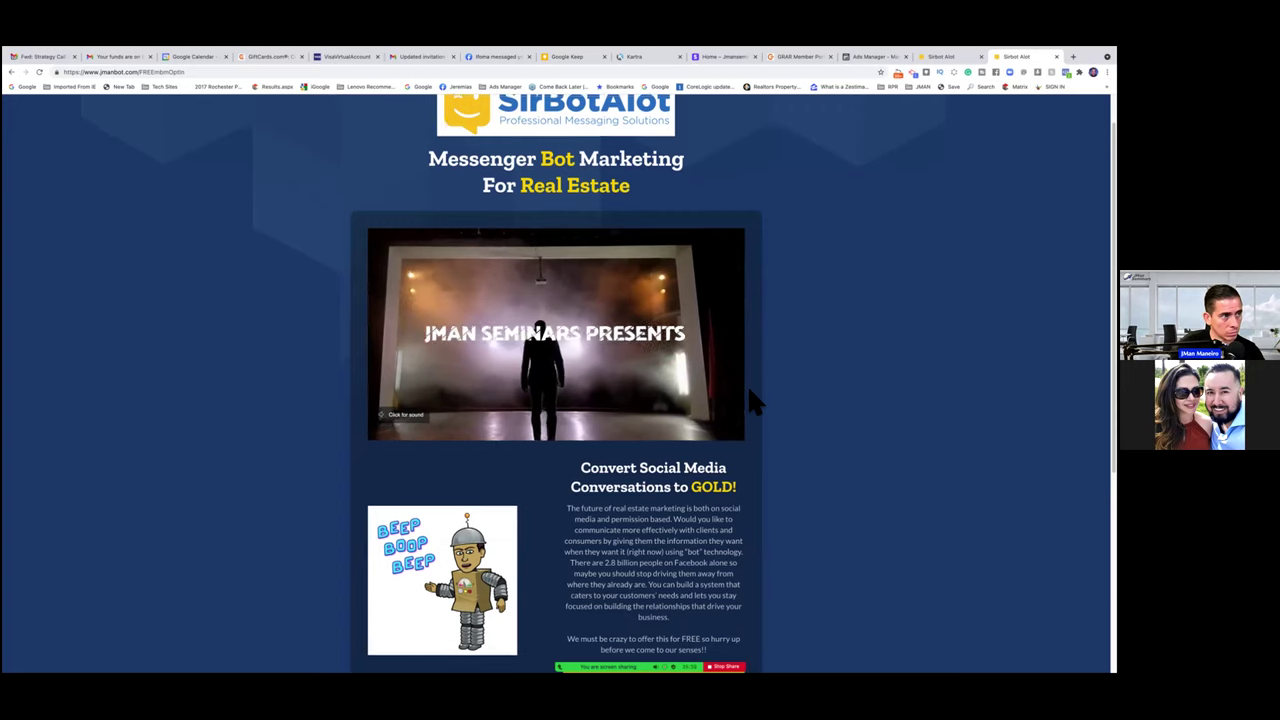
scroll(750, 393, "up", 1)
scroll(756, 440, "down", 5)
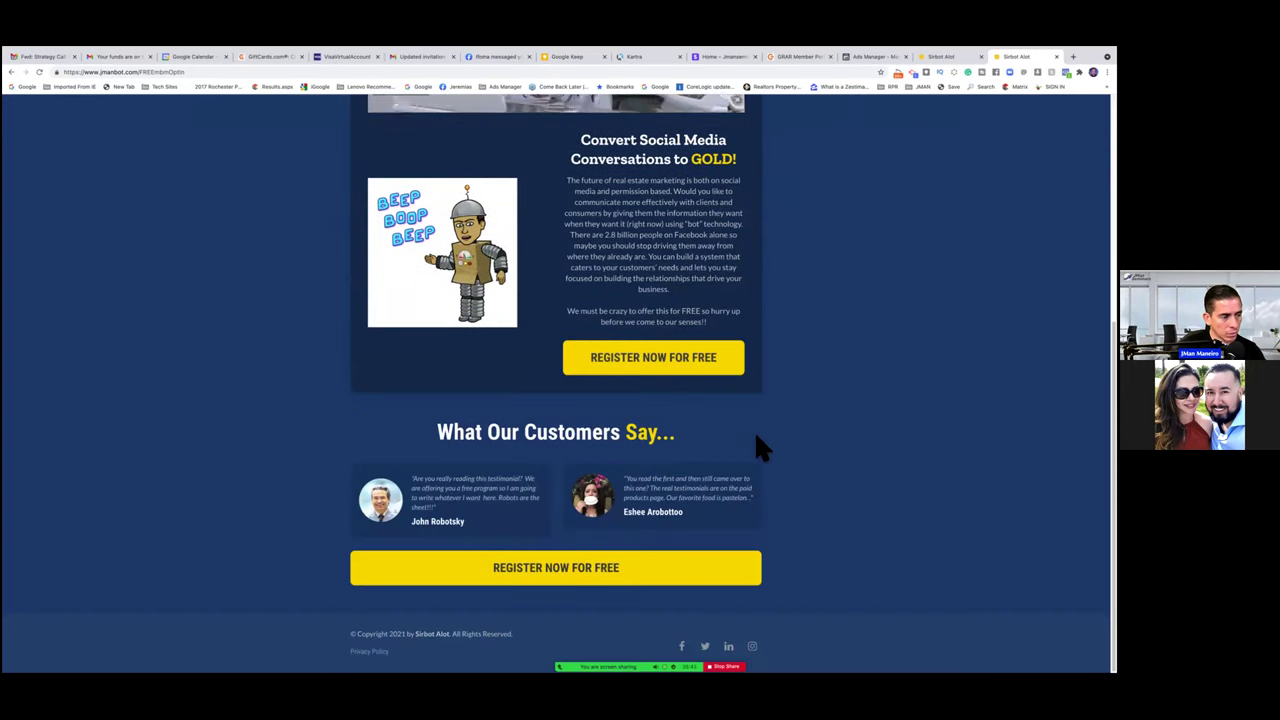
scroll(757, 438, "up", 1)
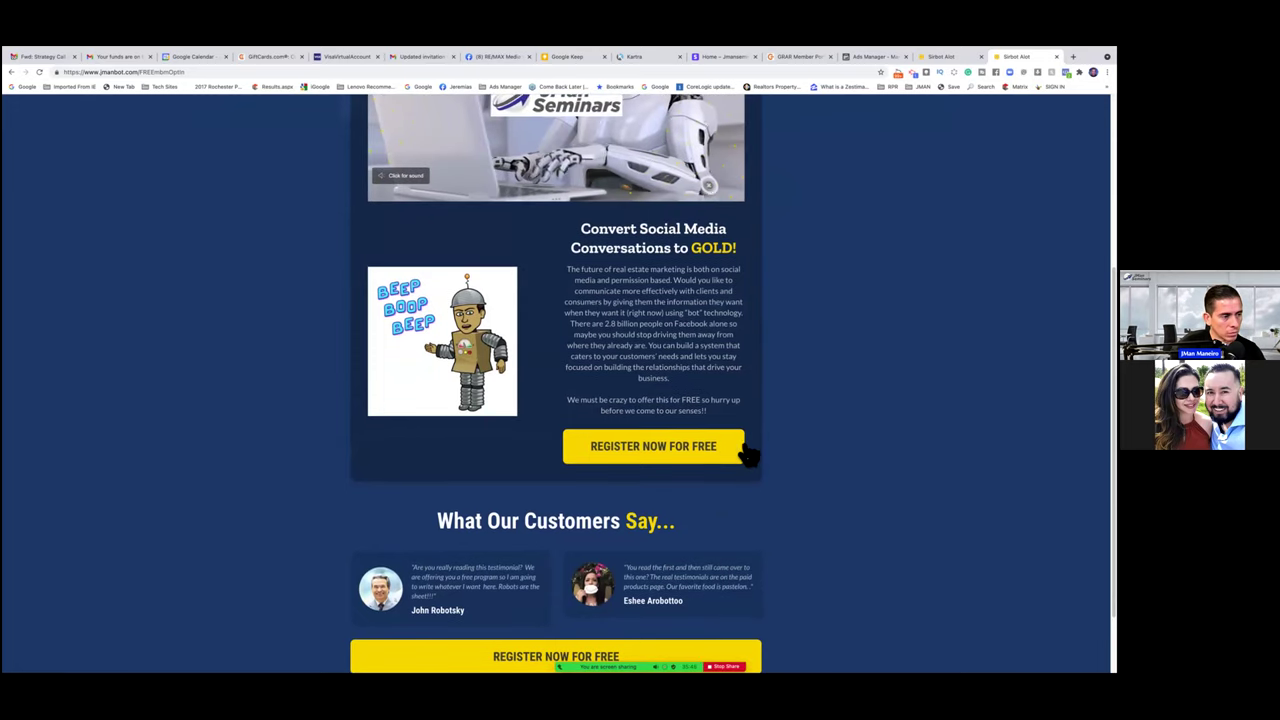
scroll(748, 452, "down", 1)
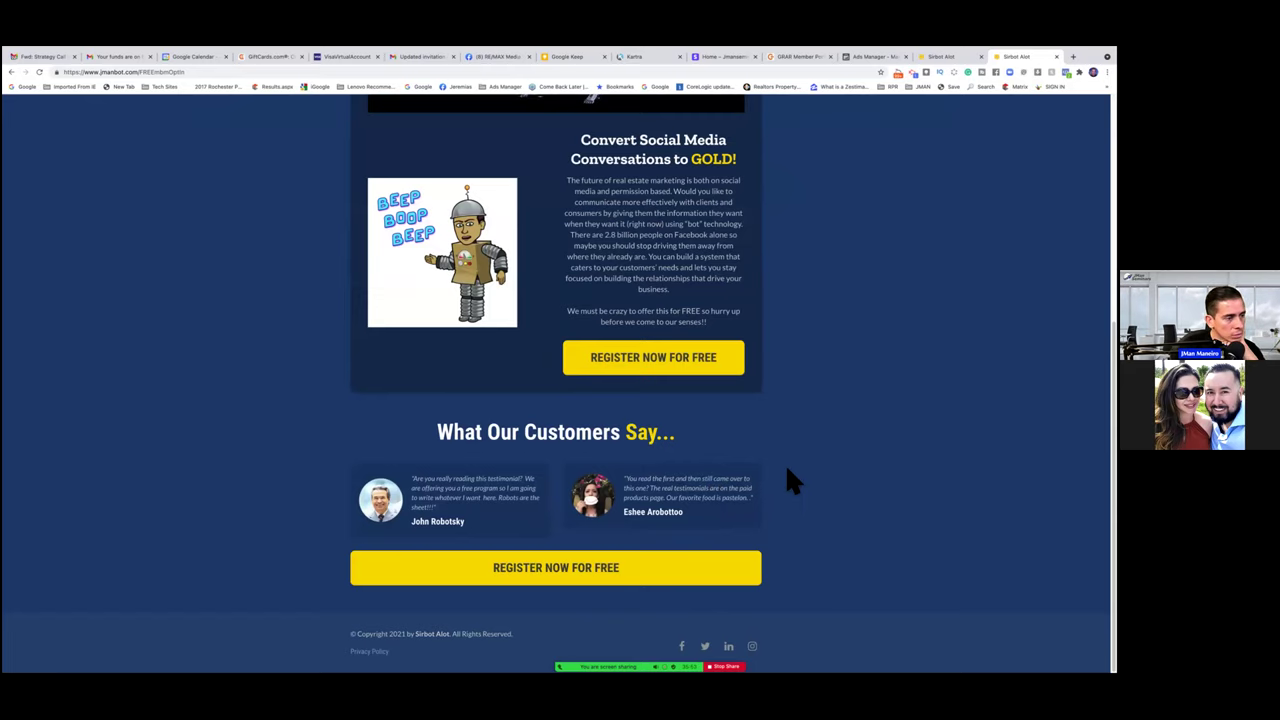
scroll(788, 474, "up", 1)
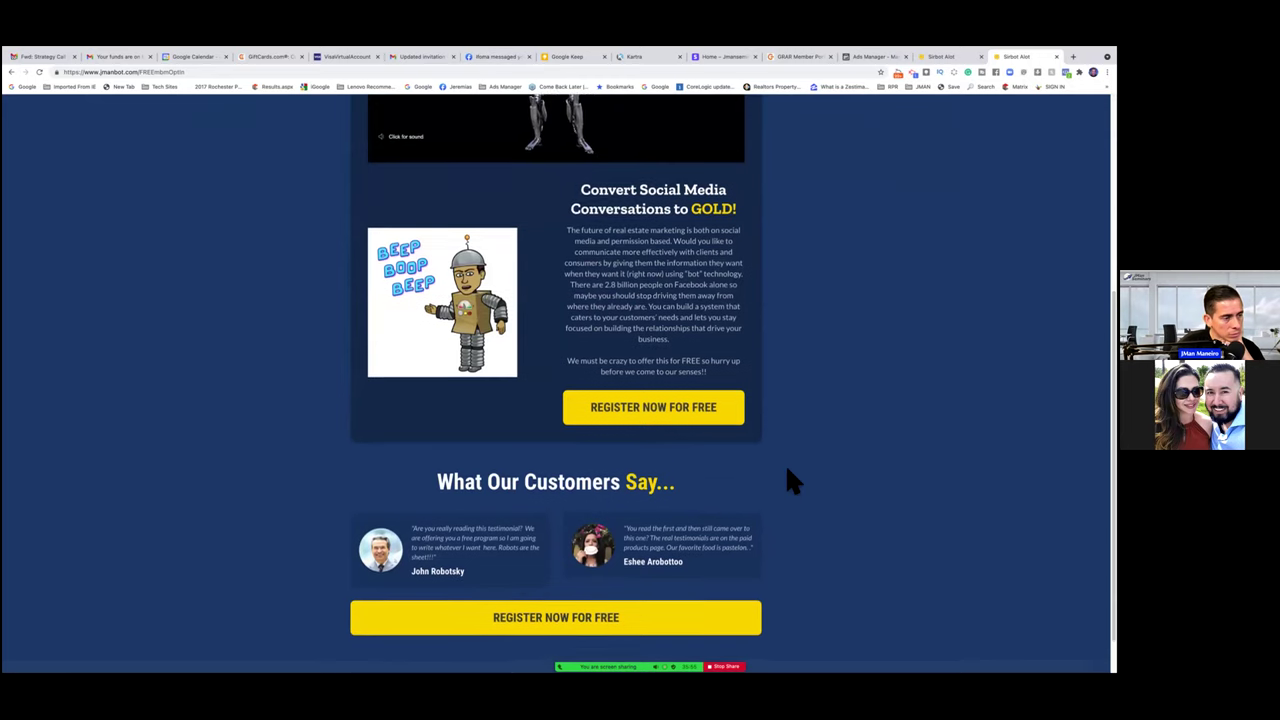
scroll(787, 470, "up", 3)
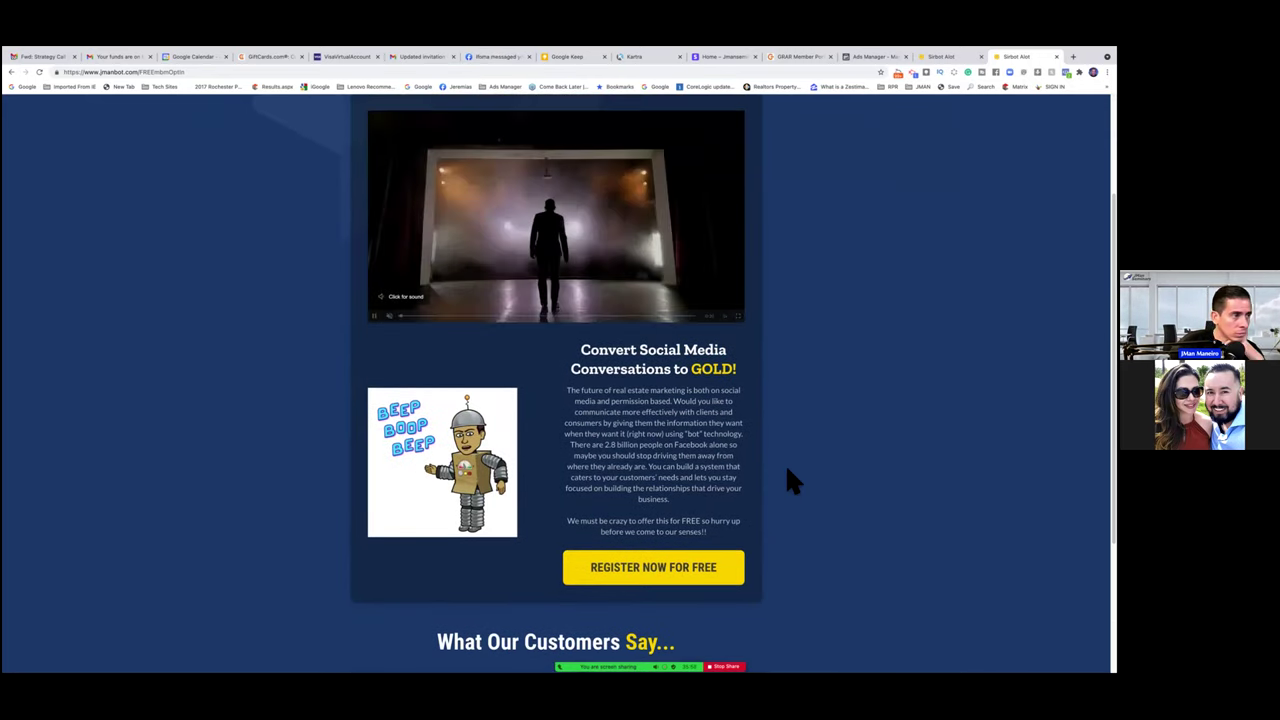
scroll(788, 482, "up", 1)
scroll(788, 482, "down", 5)
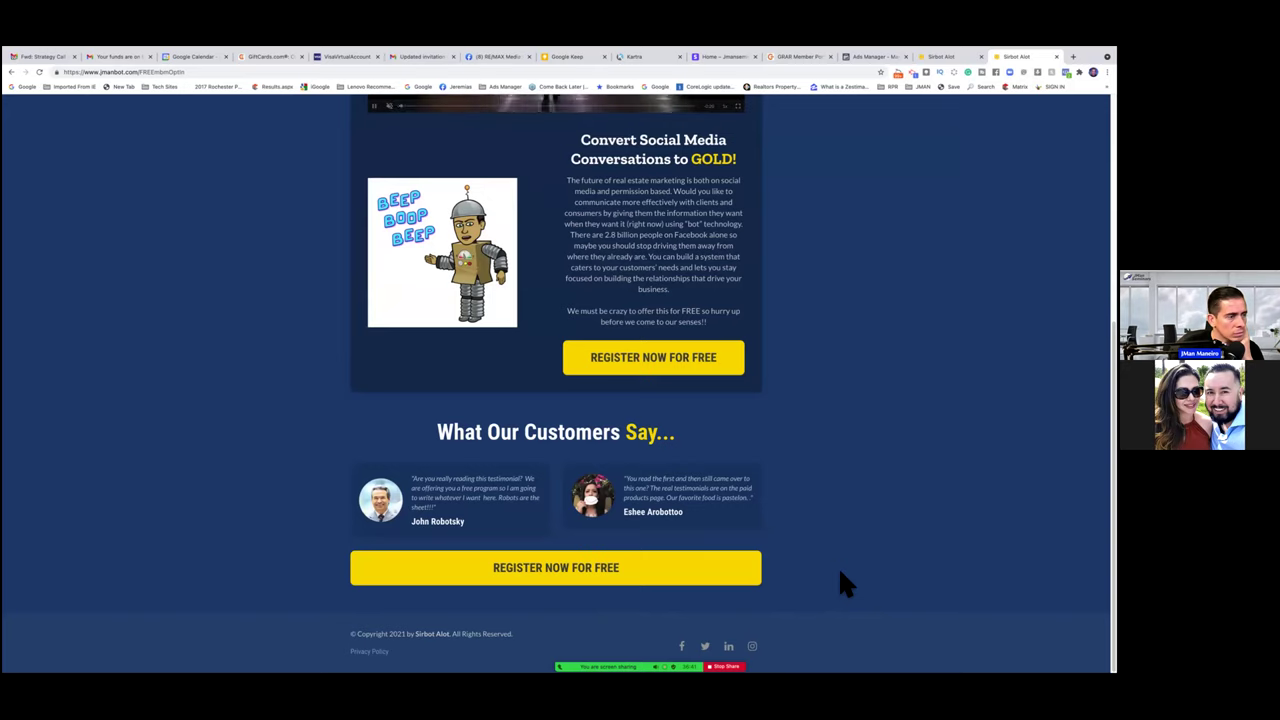
scroll(840, 573, "up", 3)
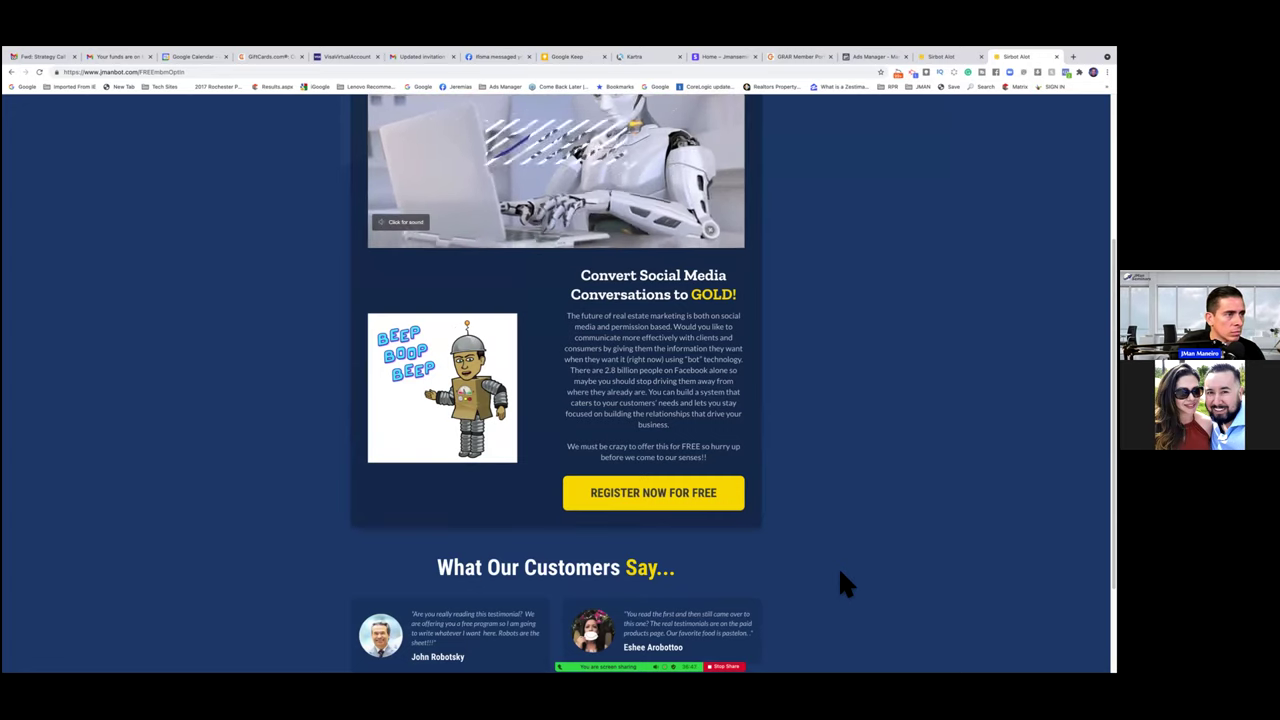
scroll(840, 575, "up", 1)
scroll(840, 576, "up", 1)
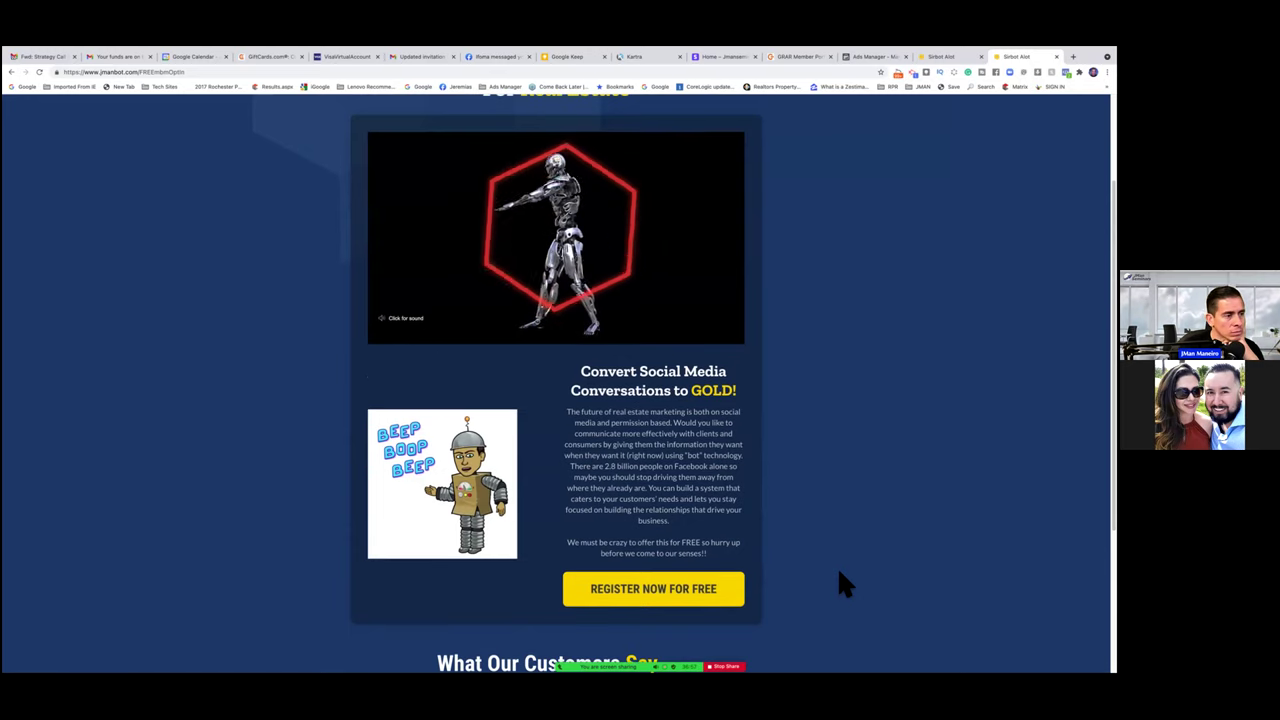
scroll(837, 566, "up", 3)
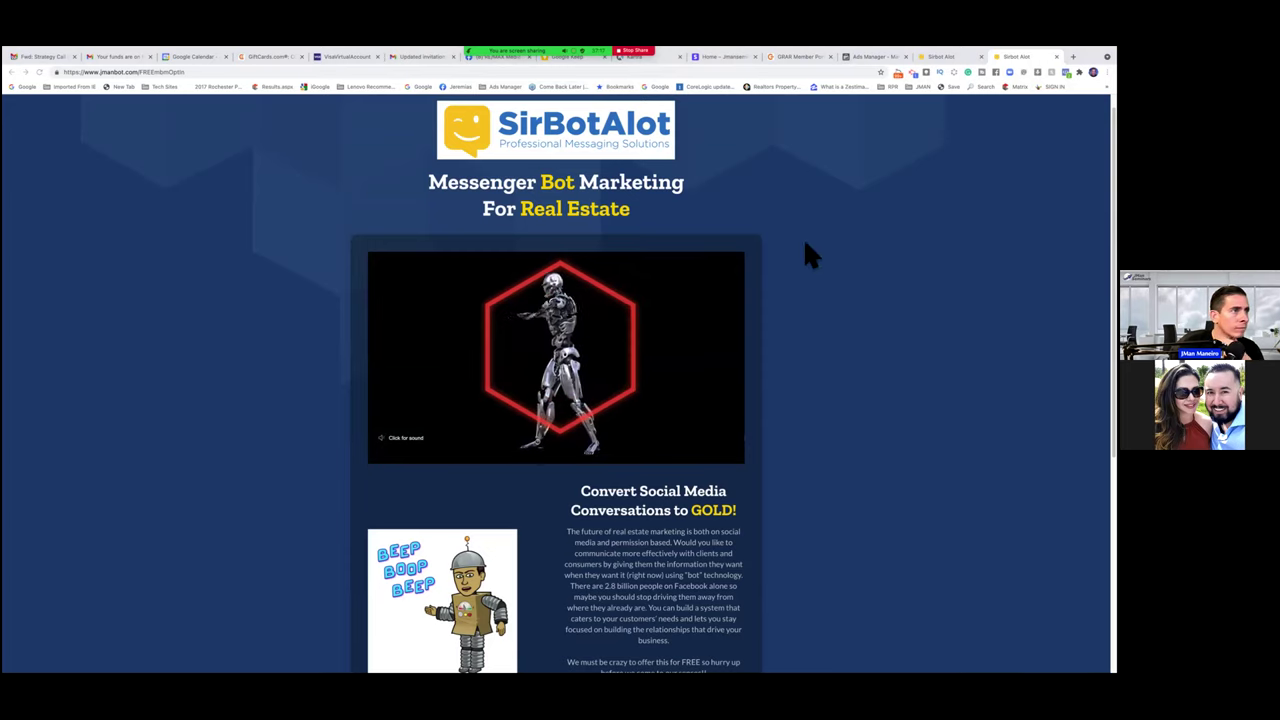
Step: Switch to Google Keep, clear the note search, and change to the JMan Seminars account
left_click(573, 56)
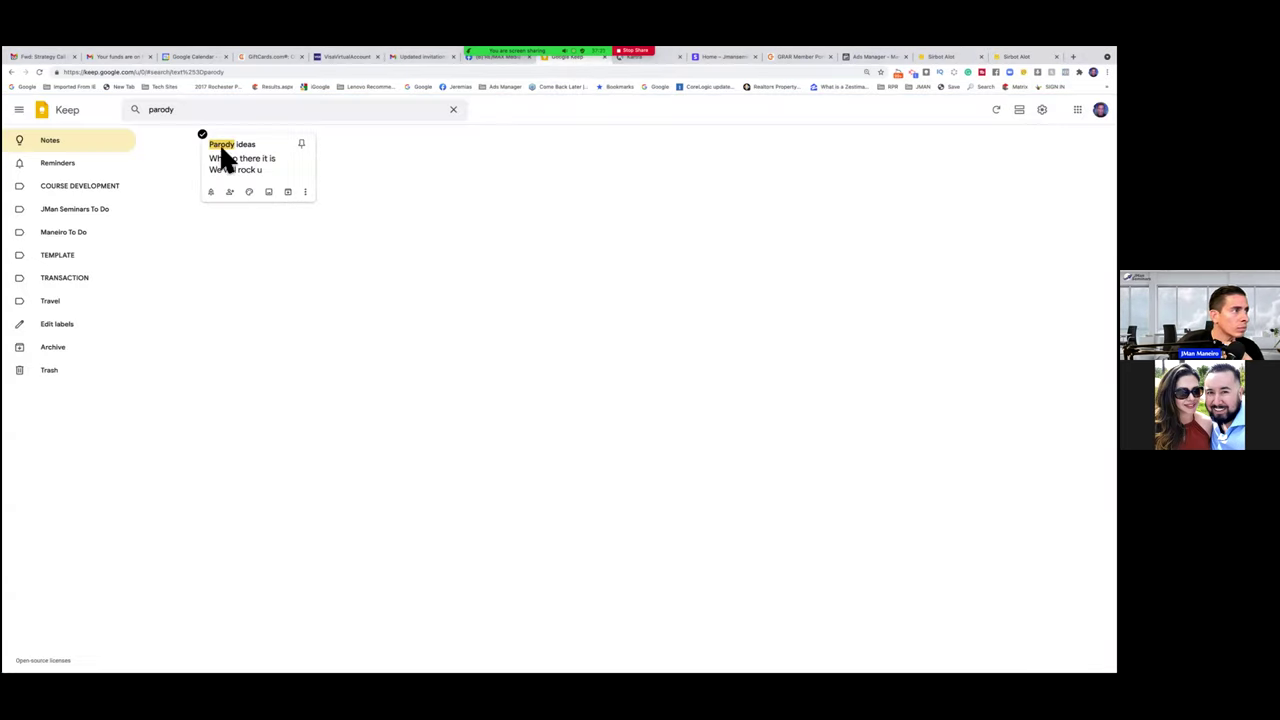
left_click(453, 110)
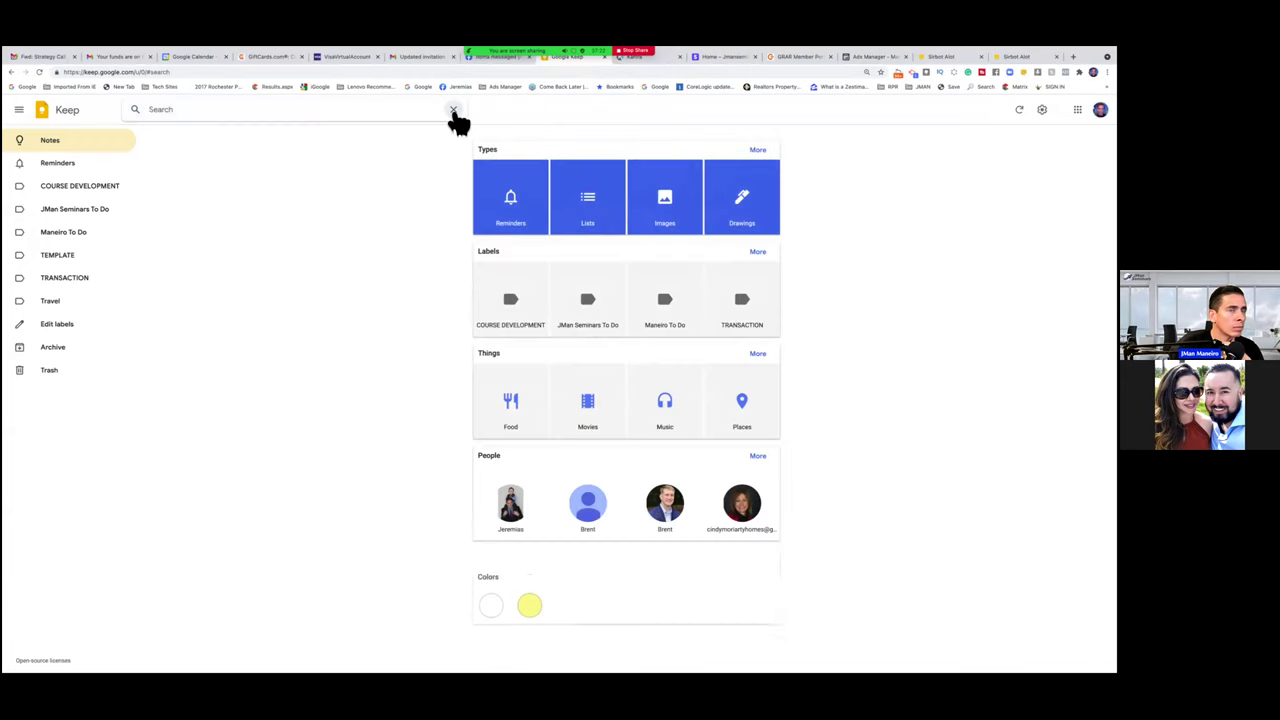
left_click(1100, 110)
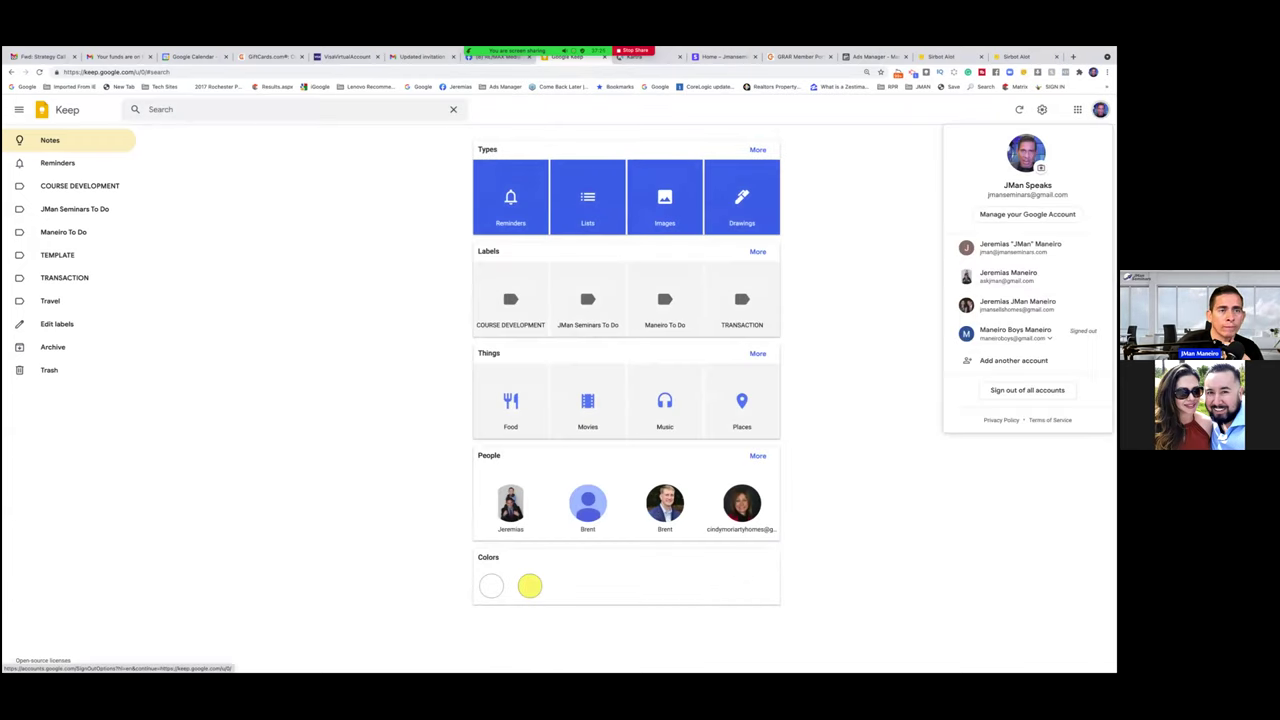
left_click(1020, 247)
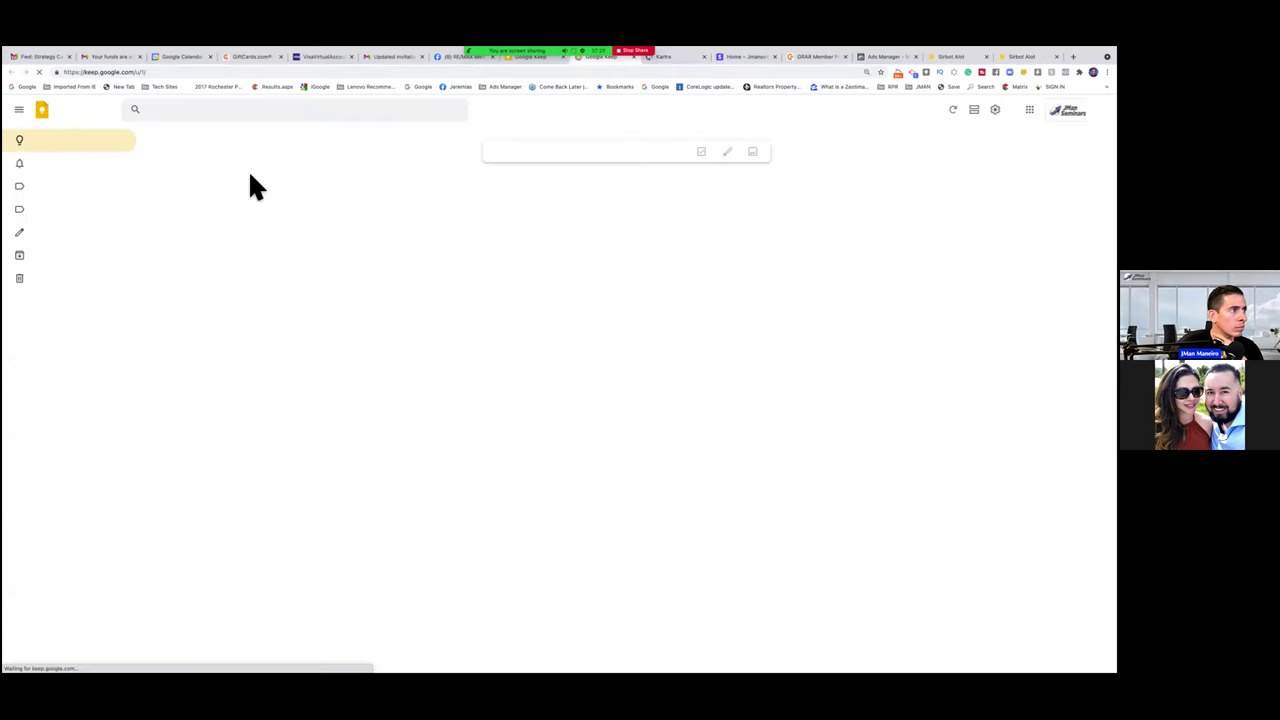
Step: Create a note with the copied Facebook non-endorsement and earnings disclaimer as its text, and title it "Enspired"
left_click(553, 153)
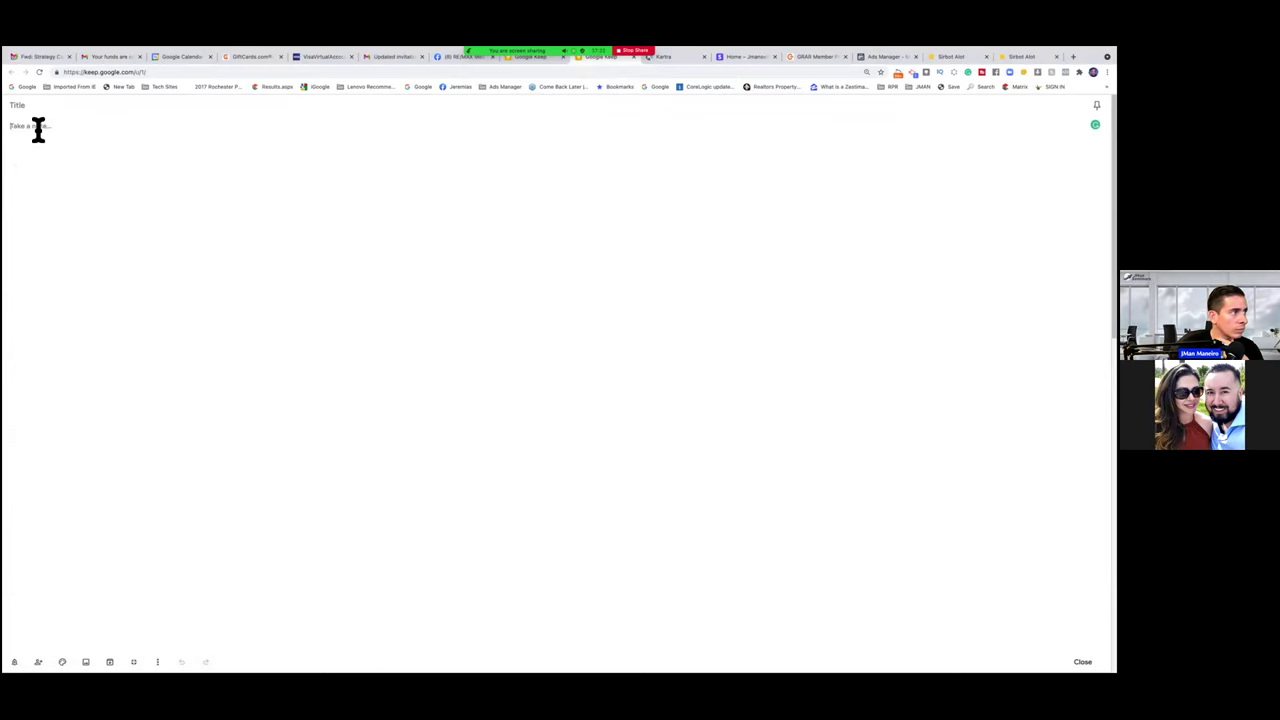
right_click(38, 128)
left_click(48, 191)
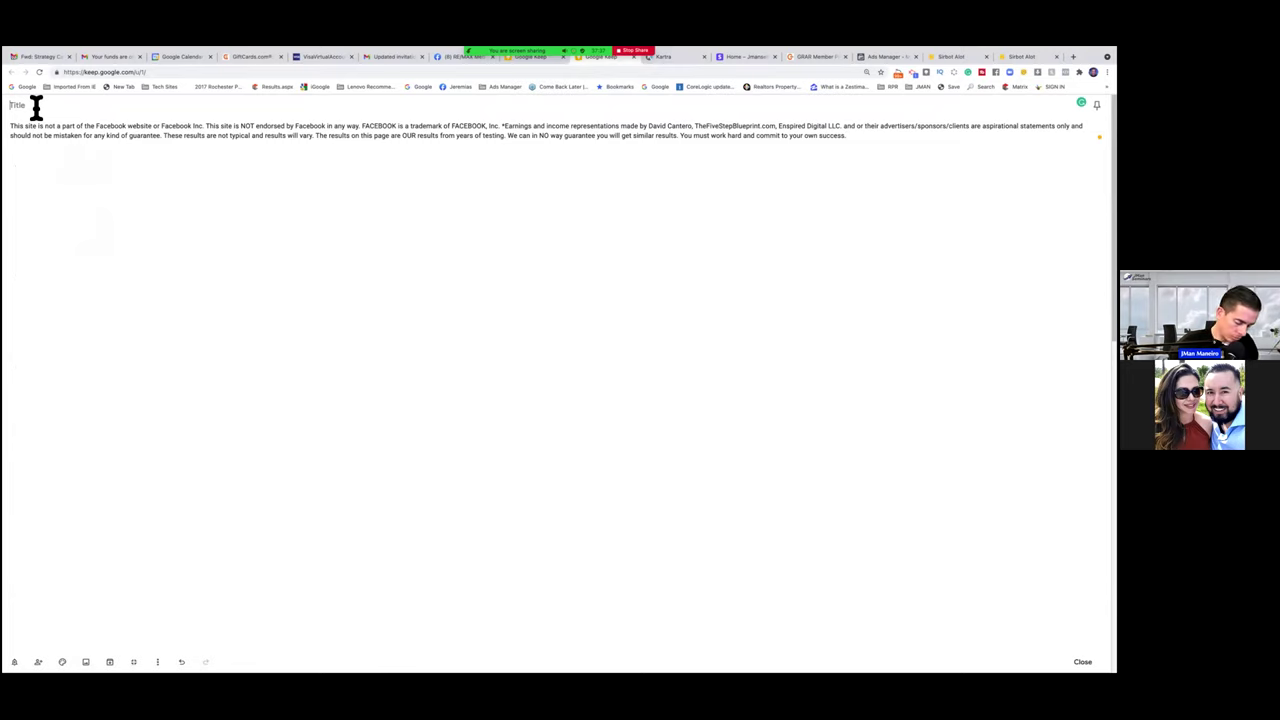
type("Enspired")
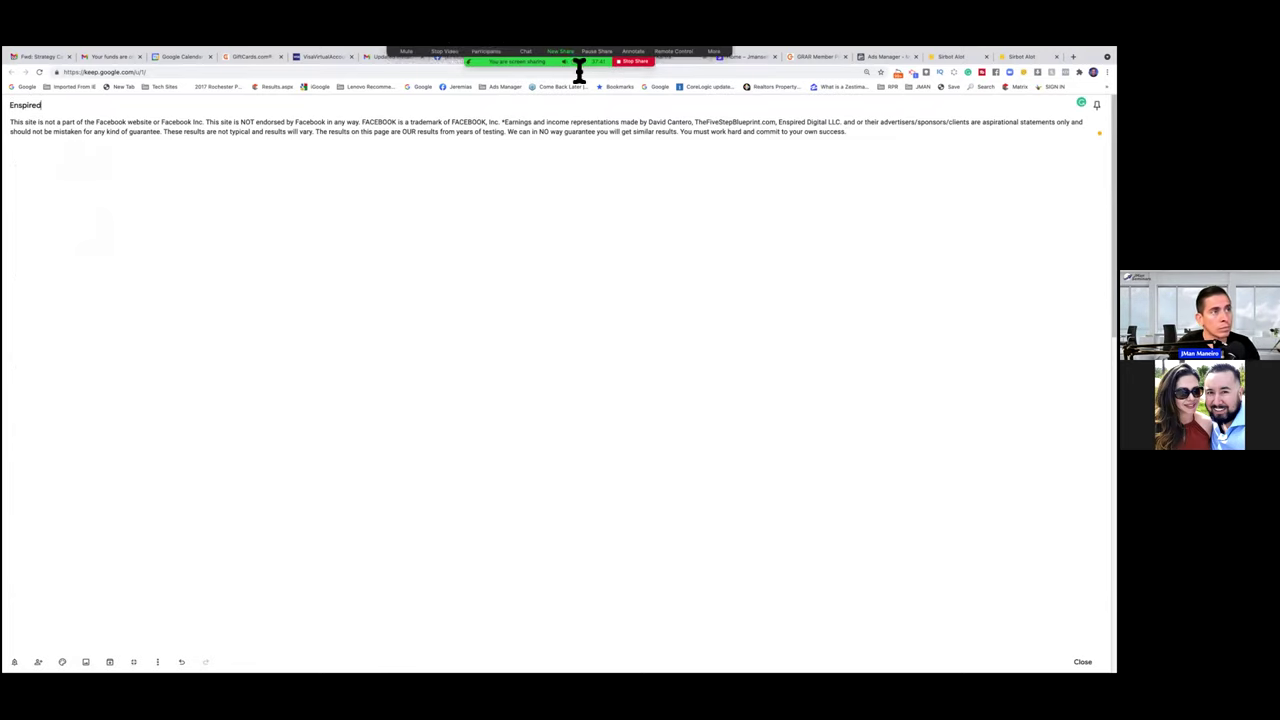
Step: Return to the signup page, review its offer, testimonials and footer, and stop sharing the screen
left_click(873, 55)
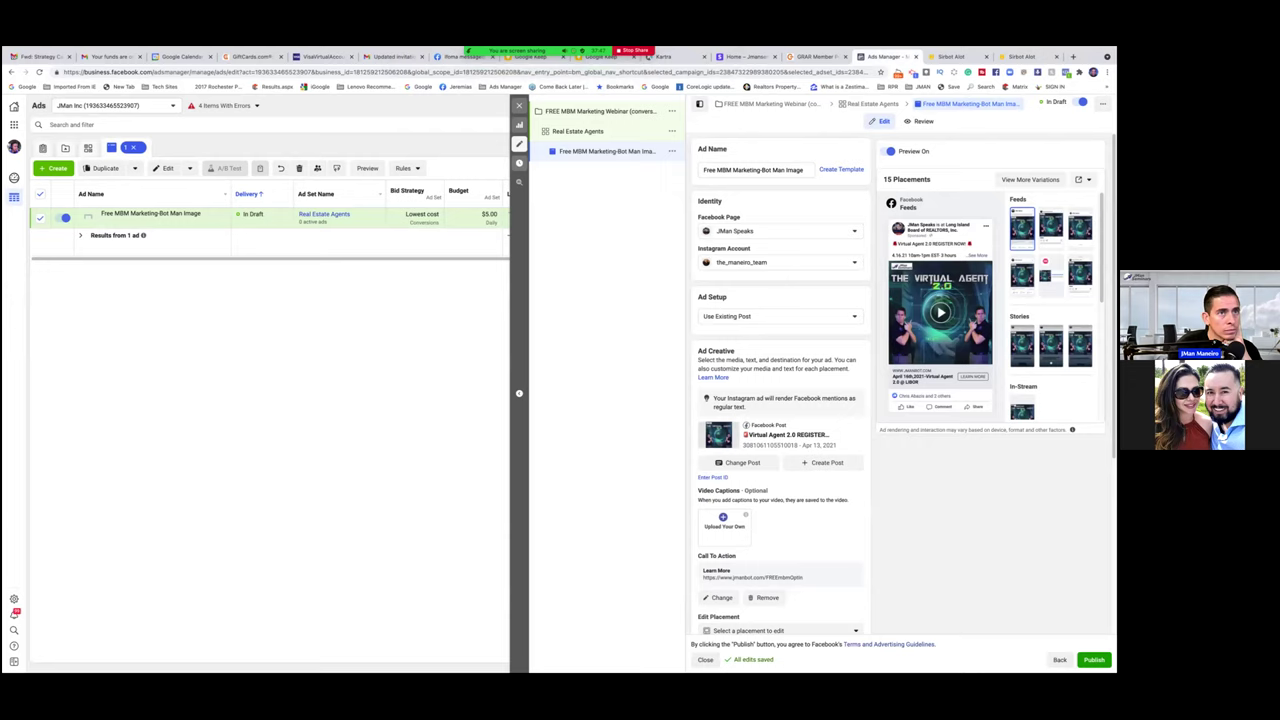
key("super+9")
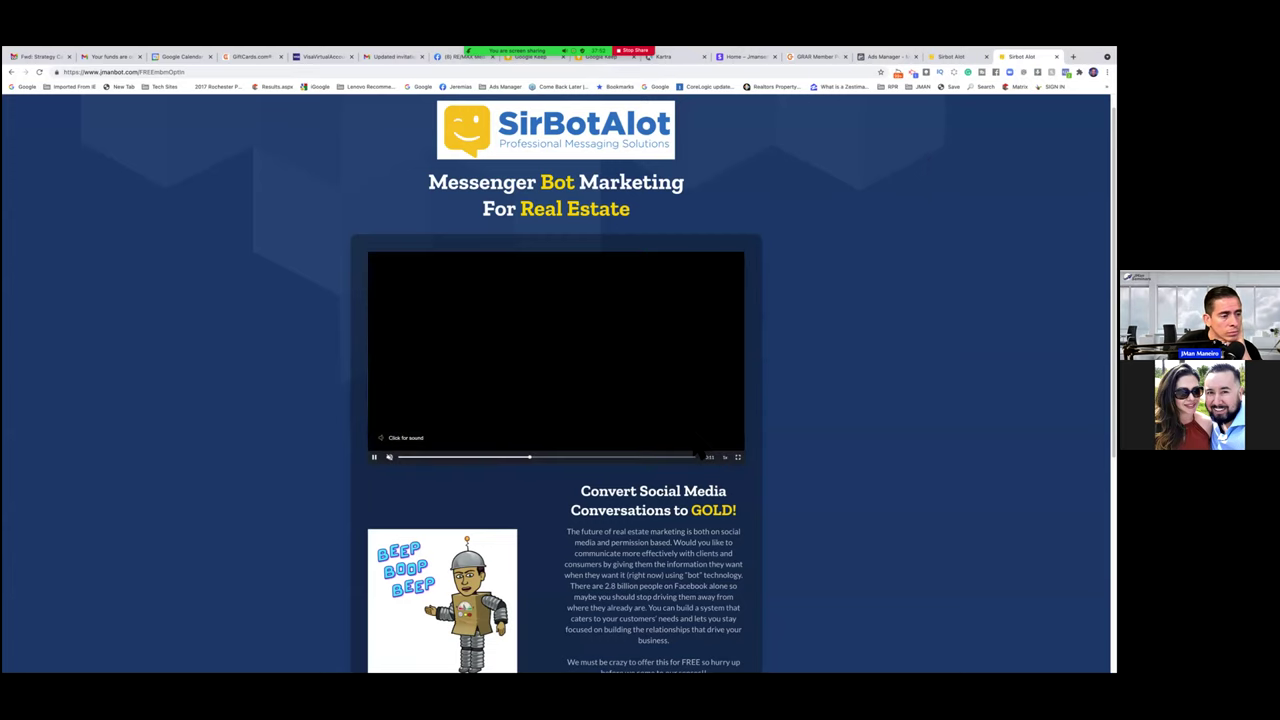
scroll(670, 405, "down", 3)
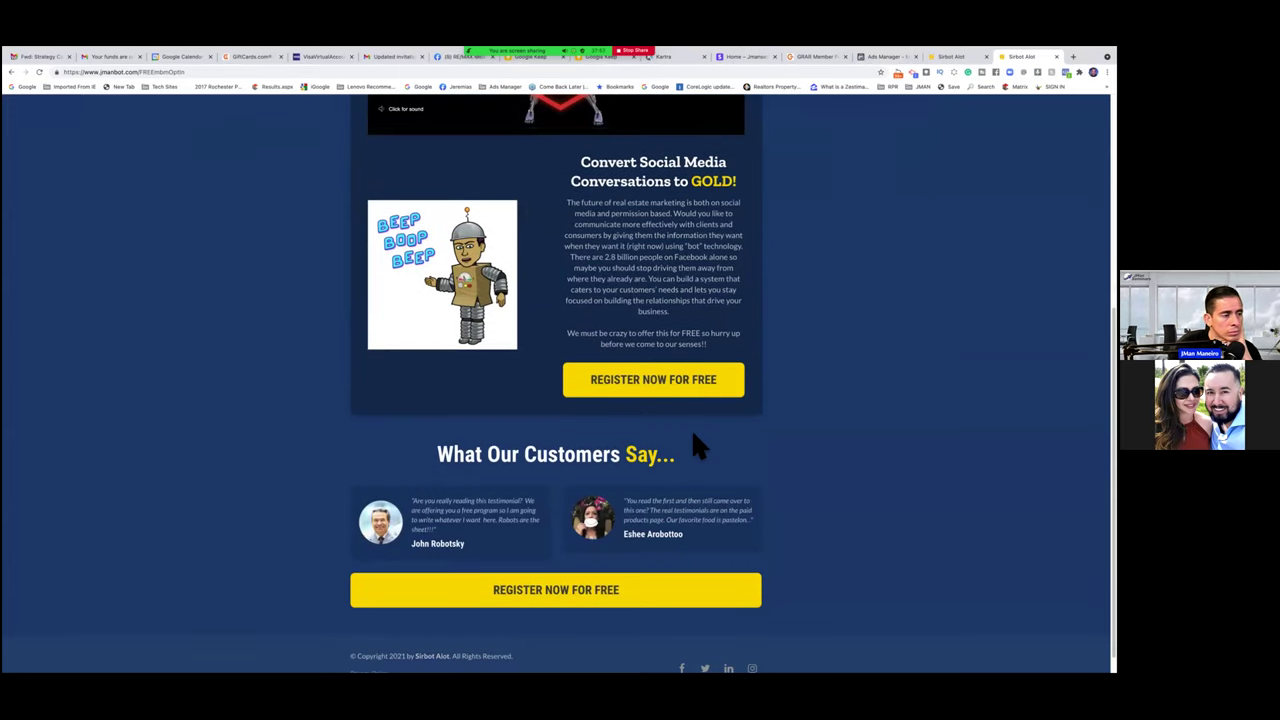
scroll(693, 437, "down", 1)
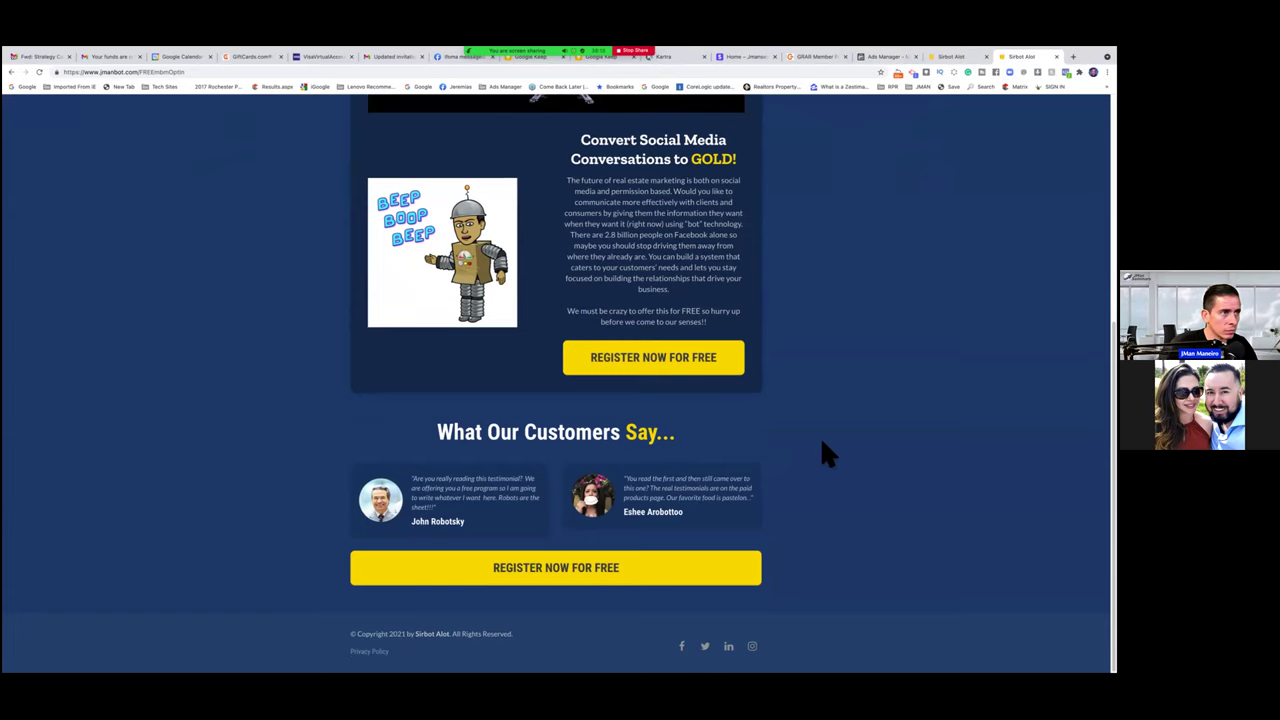
mouse_move(600, 75)
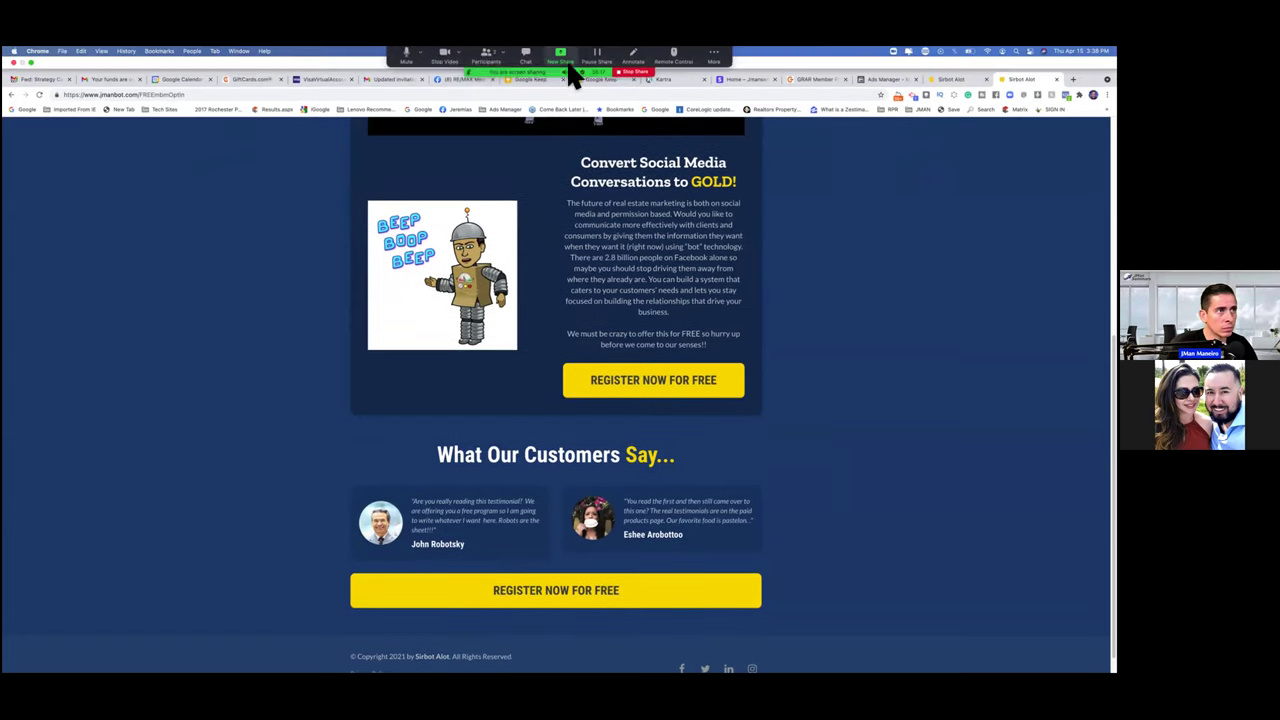
left_click(628, 75)
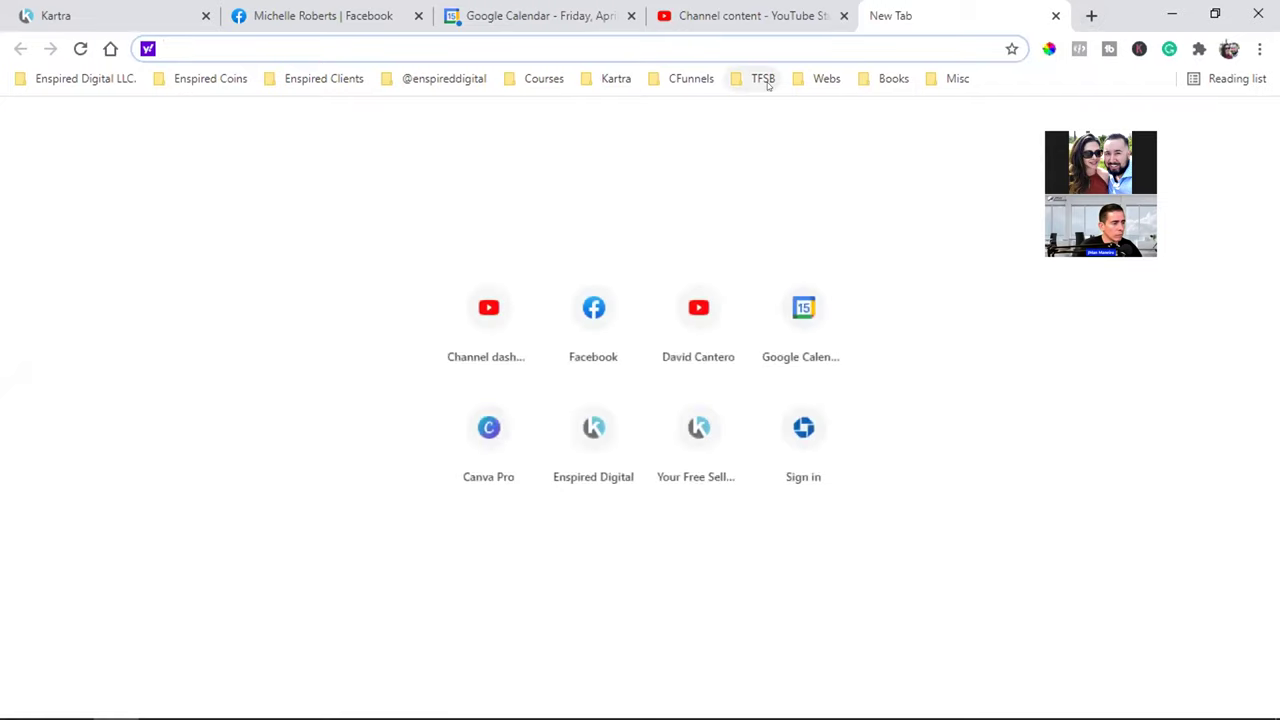
Step: Open the bookmarked WEBCLASS REGISTRATION page, review it down to the footer disclaimer, and bring up its registration form
left_click(763, 78)
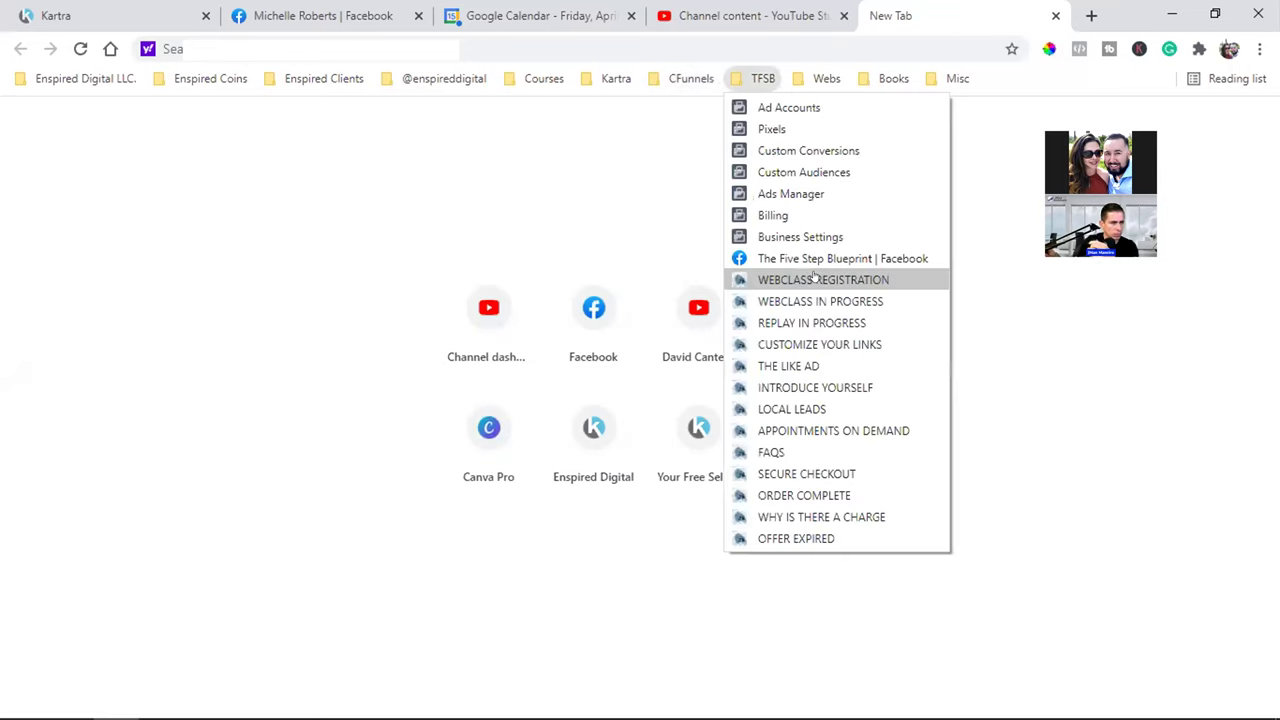
left_click(813, 271)
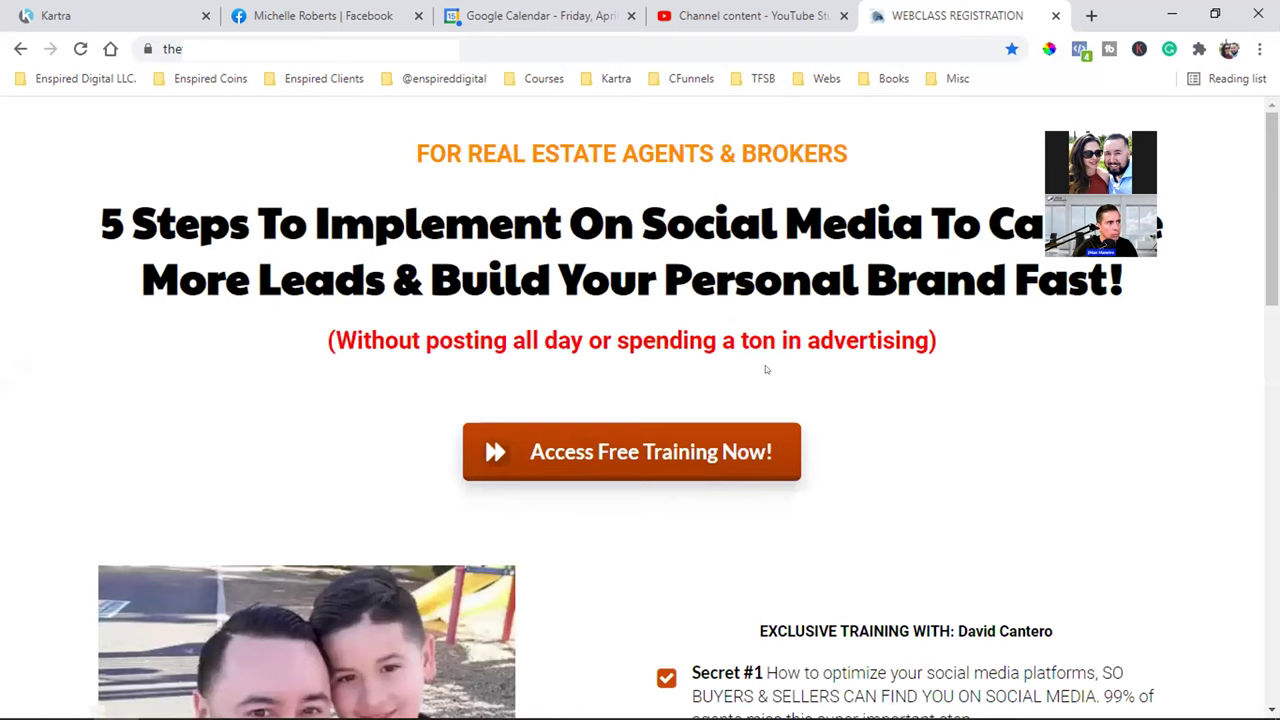
scroll(766, 369, "down", 5)
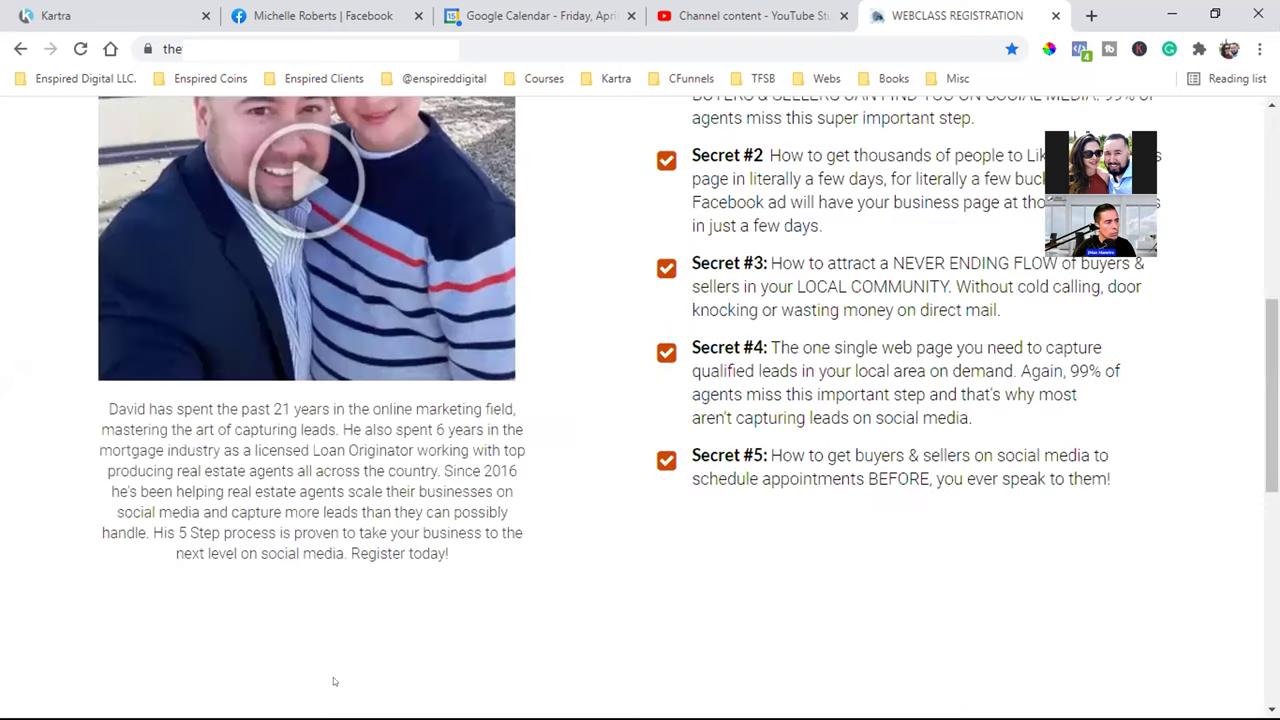
scroll(334, 680, "down", 5)
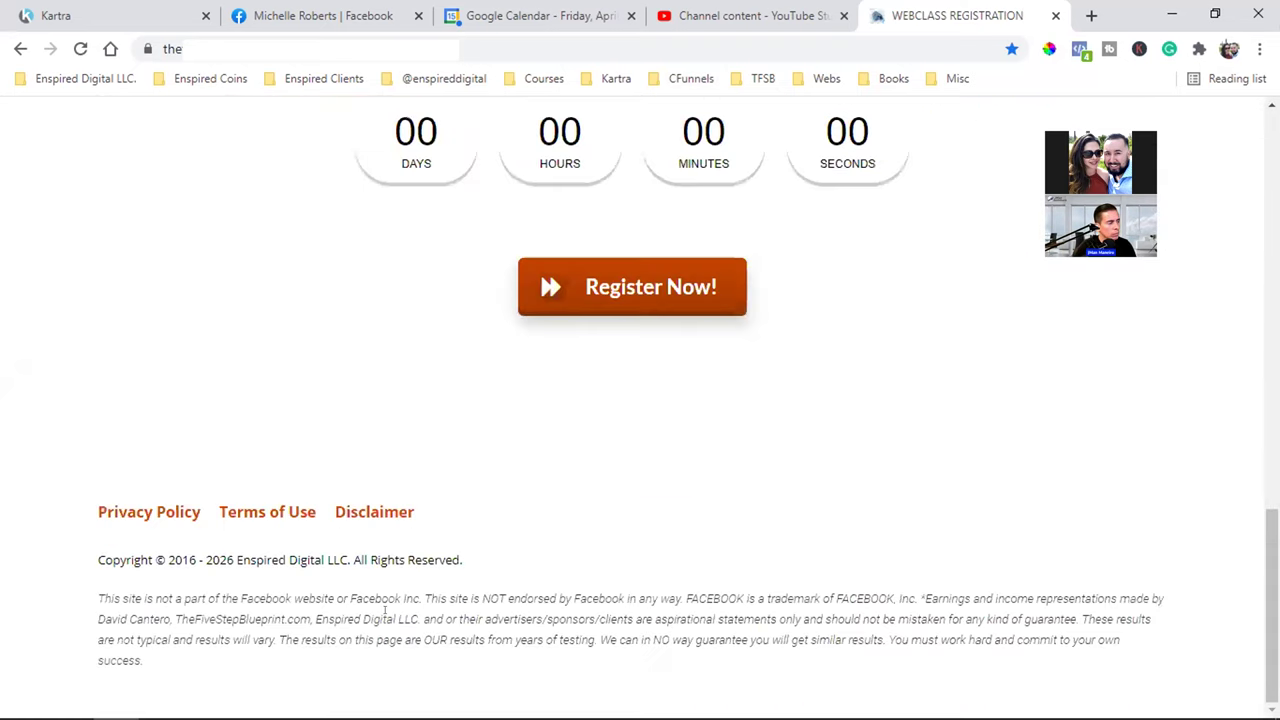
left_click(678, 291)
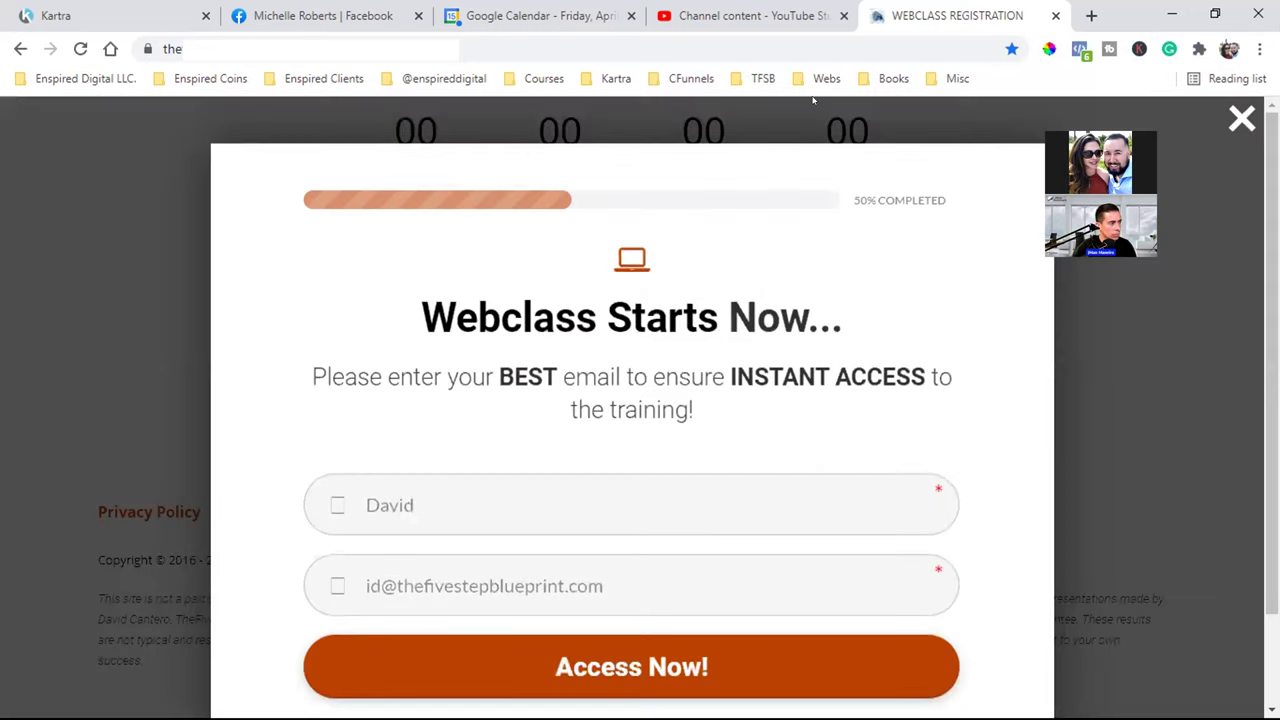
Step: Open the bookmarked WEBCLASS IN PROGRESS page and view its heading and presentation video
left_click(760, 78)
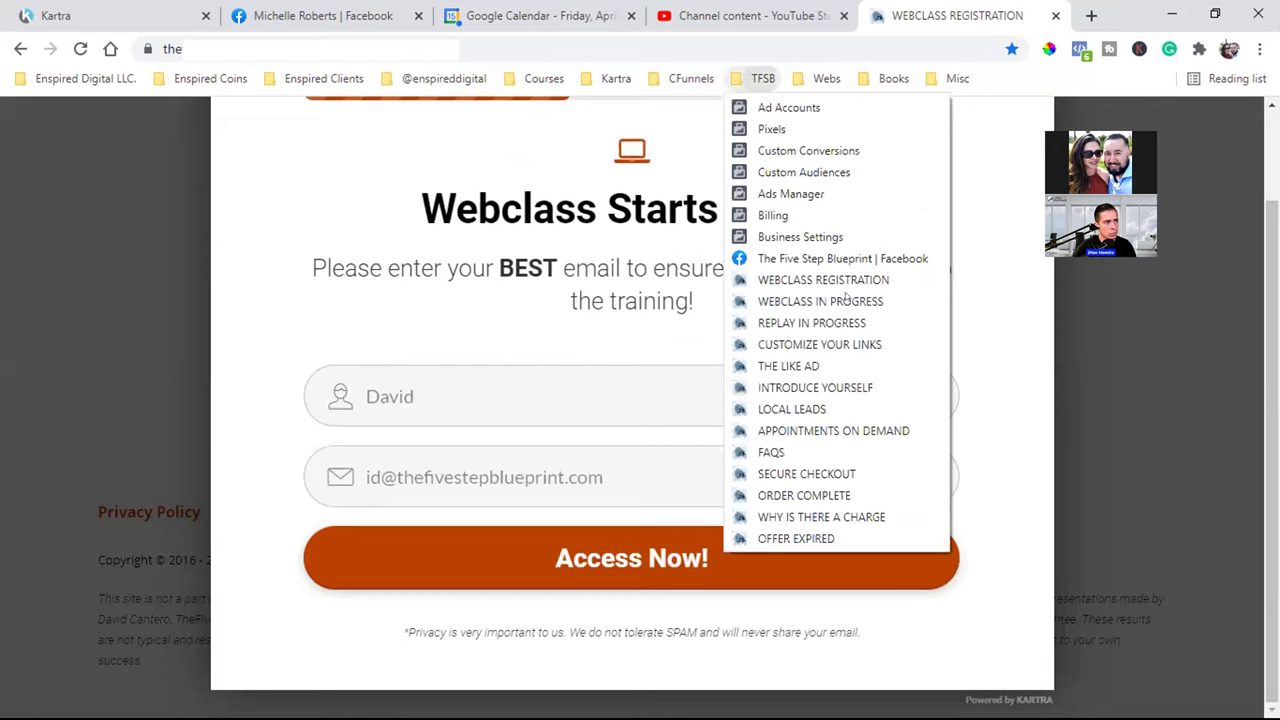
left_click(845, 298)
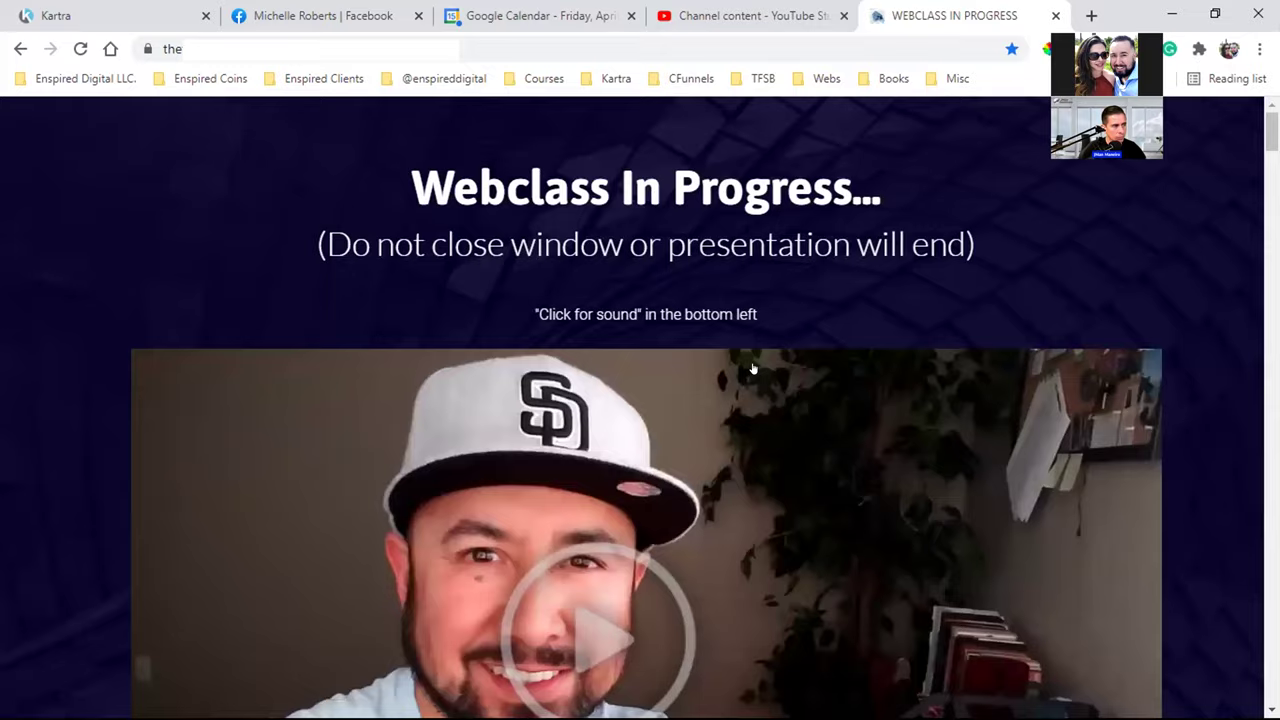
scroll(753, 369, "down", 3)
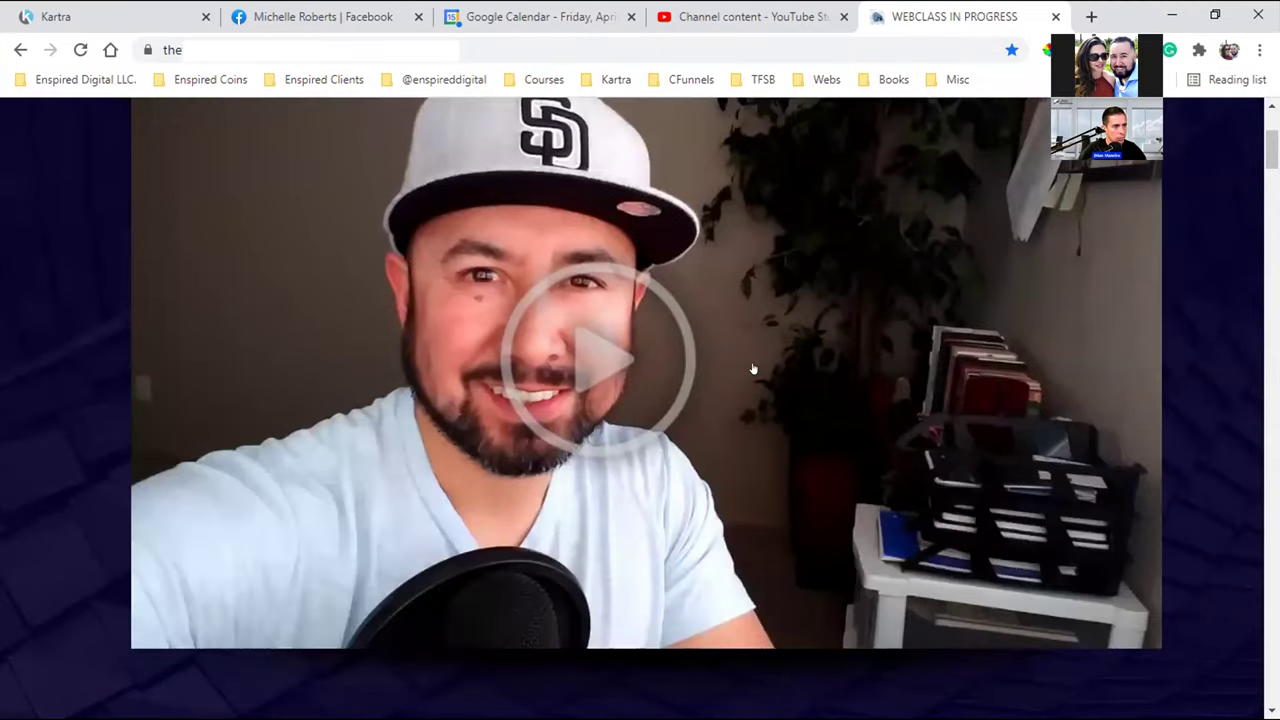
scroll(725, 368, "up", 1)
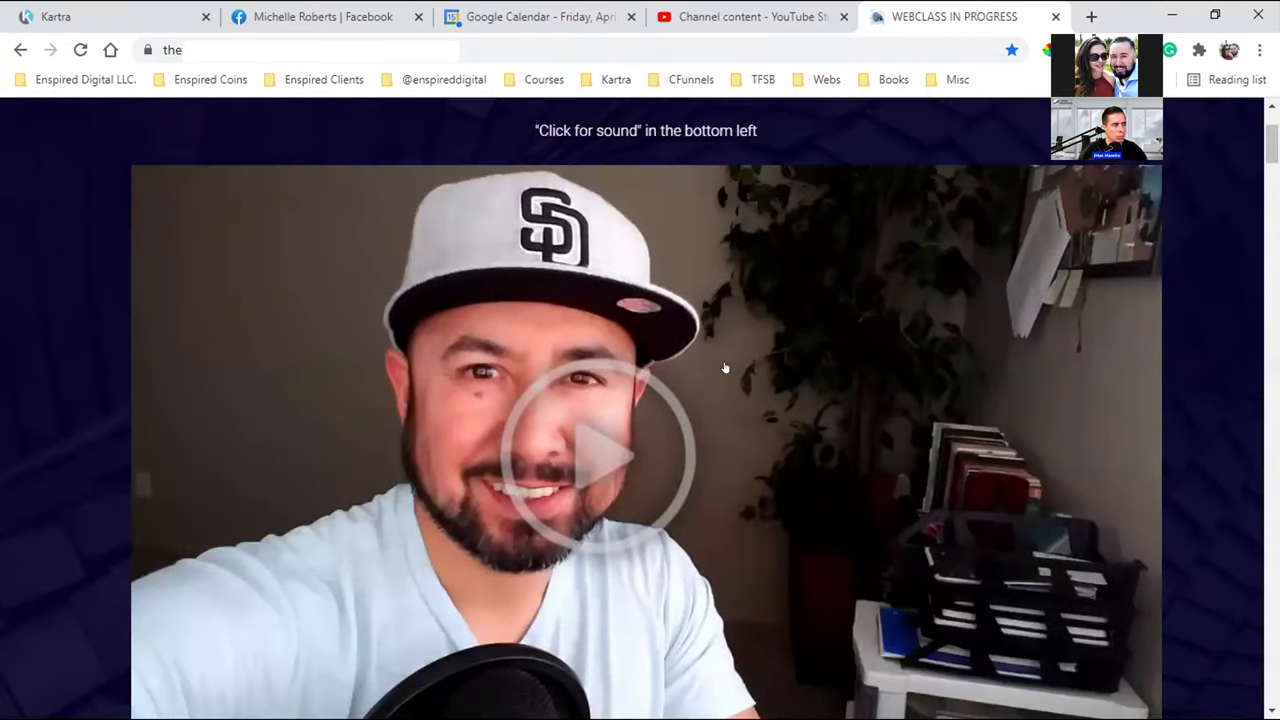
scroll(558, 215, "up", 2)
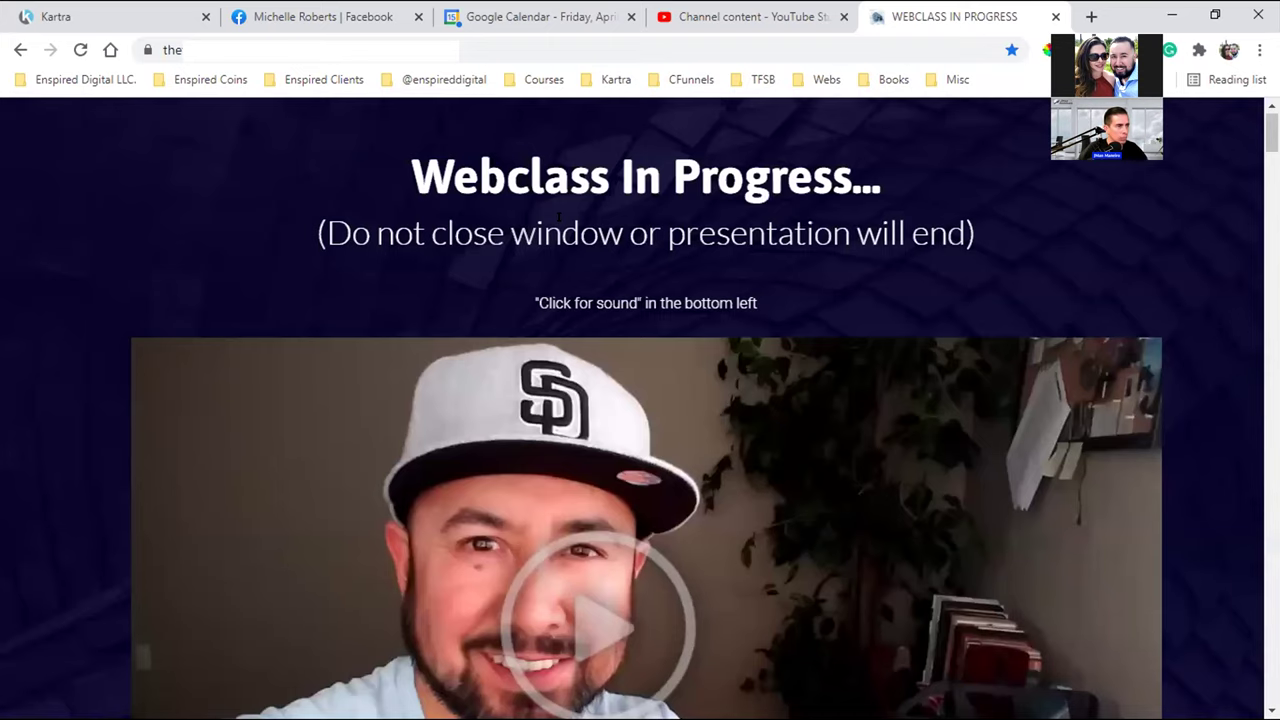
Step: Examine the webclass page's get-started offer, countdown timer and module descriptions below the video
scroll(558, 215, "down", 3)
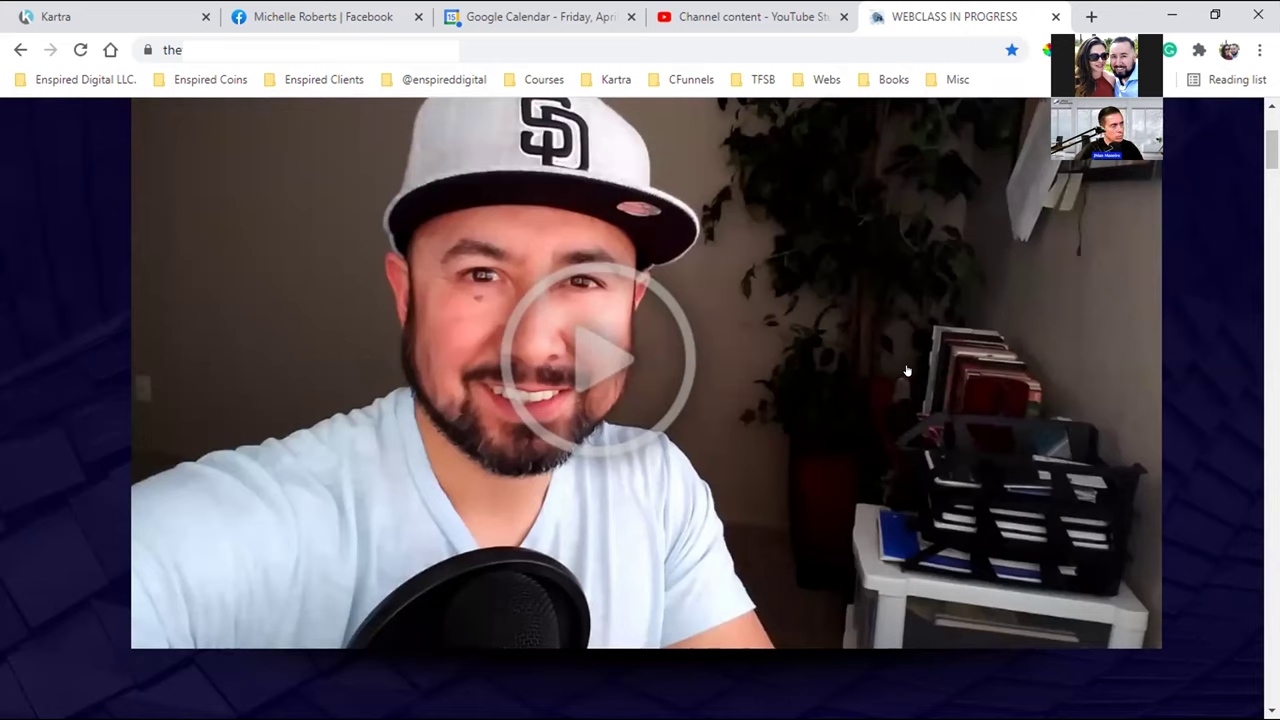
scroll(907, 371, "down", 1)
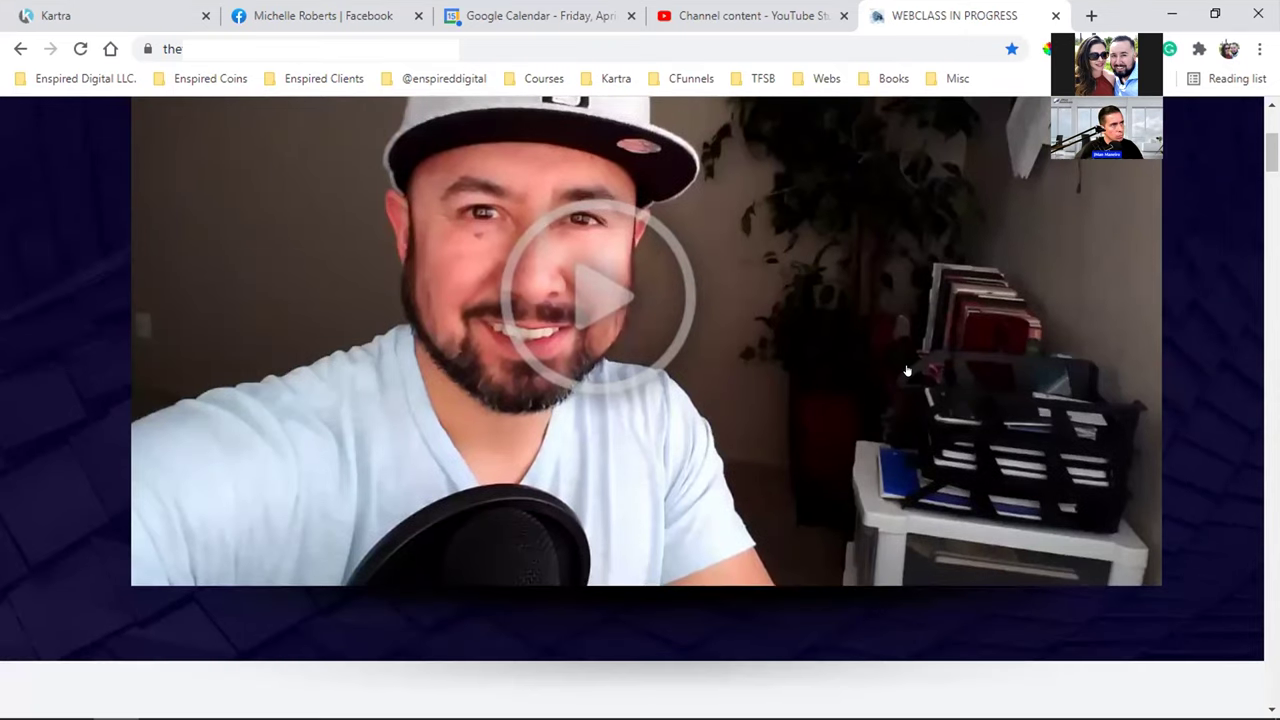
scroll(907, 371, "down", 3)
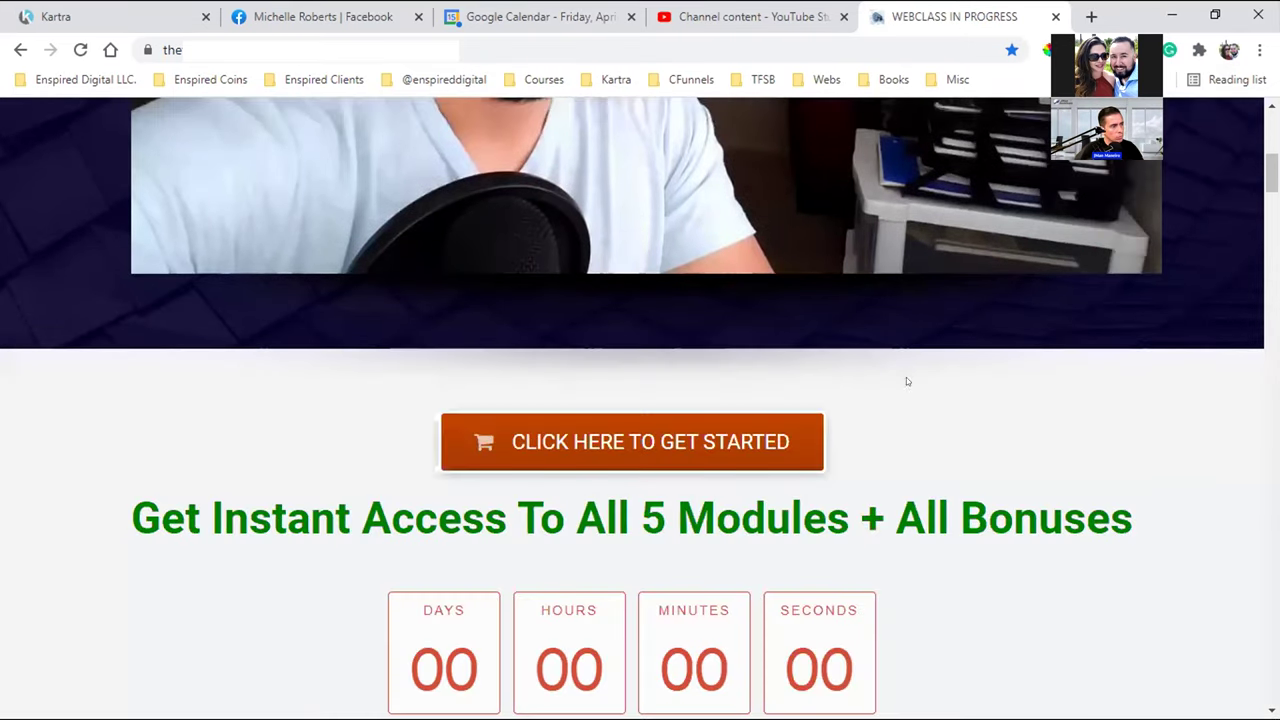
scroll(907, 376, "down", 3)
scroll(907, 371, "down", 5)
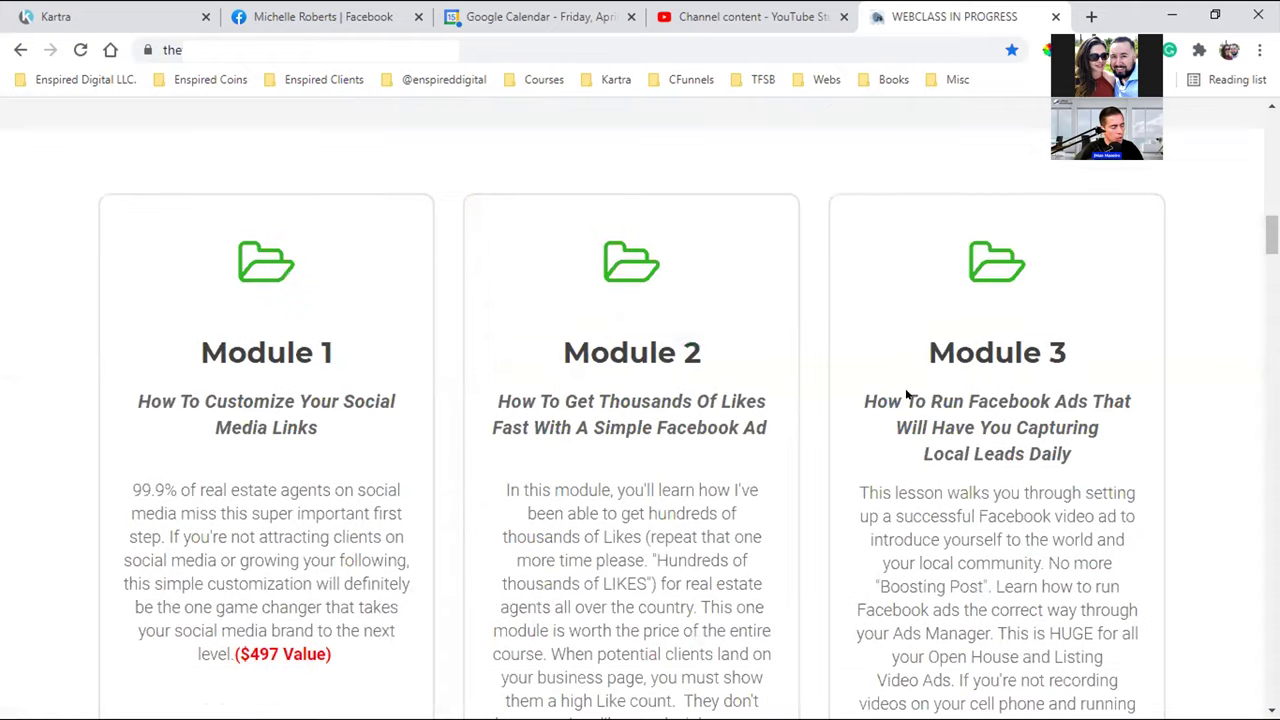
scroll(907, 396, "up", 15)
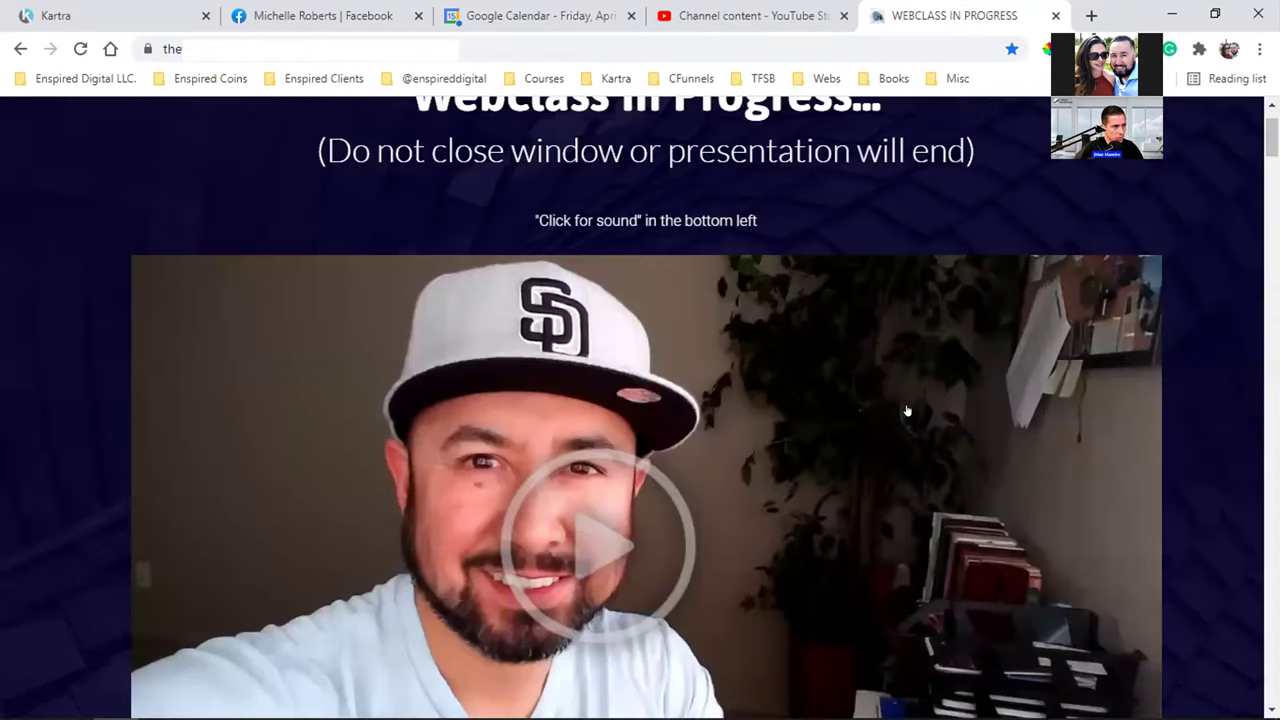
scroll(907, 411, "down", 1)
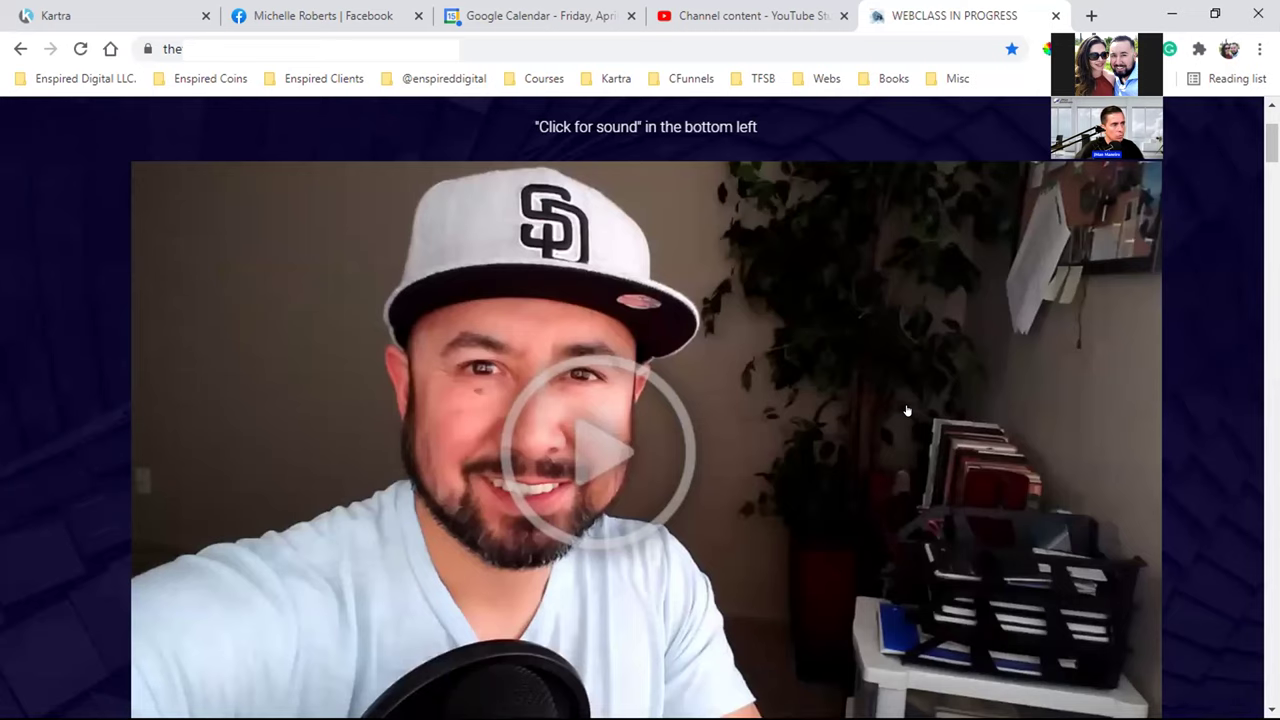
scroll(907, 411, "down", 2)
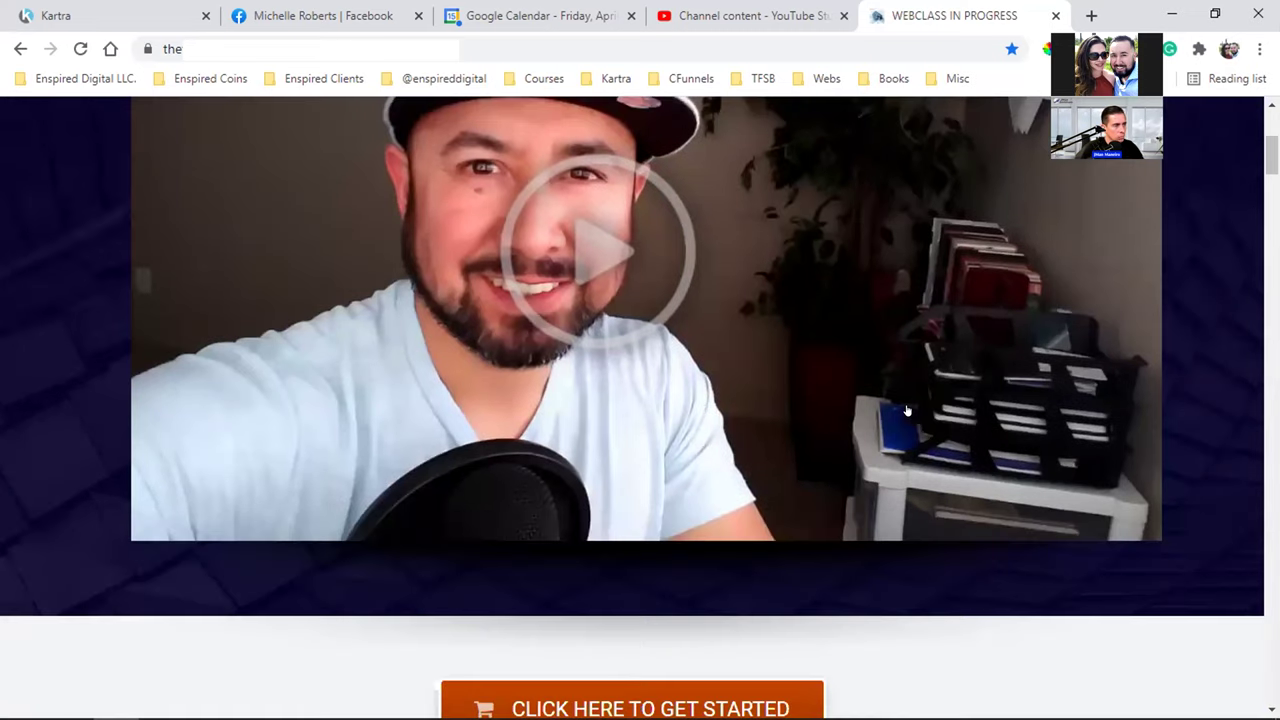
scroll(907, 411, "down", 4)
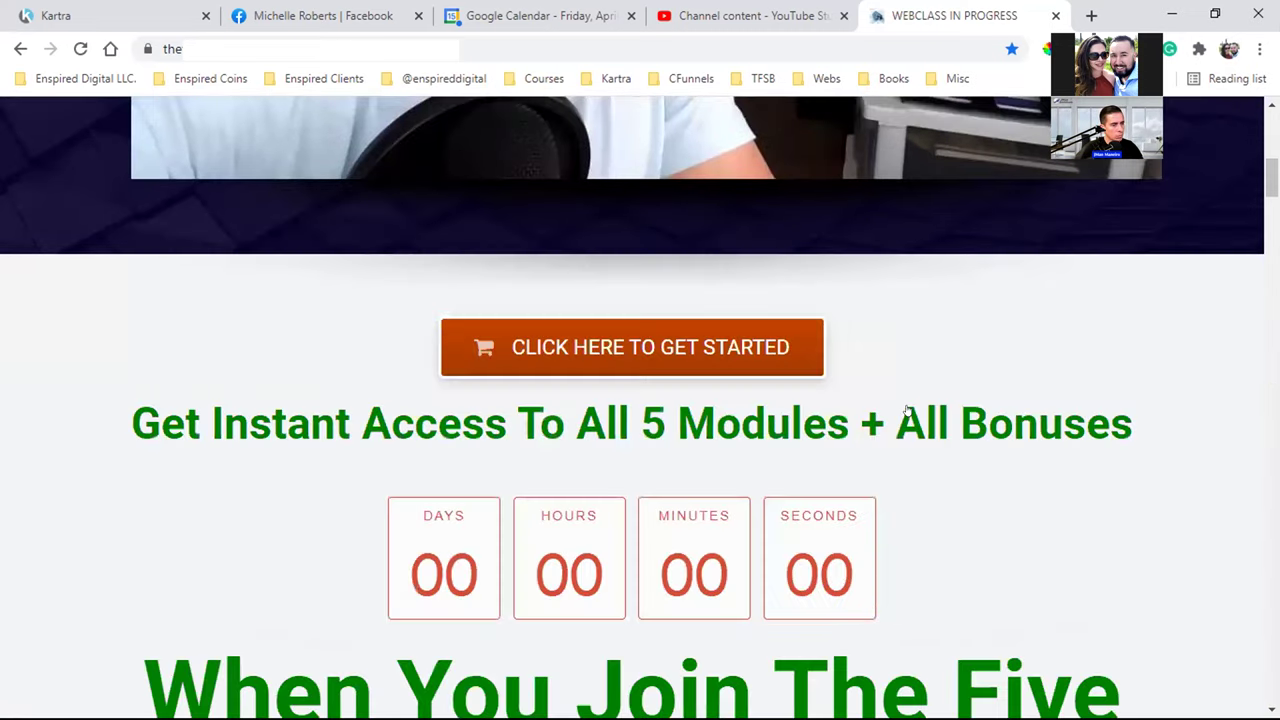
scroll(907, 411, "down", 5)
scroll(907, 411, "down", 5)
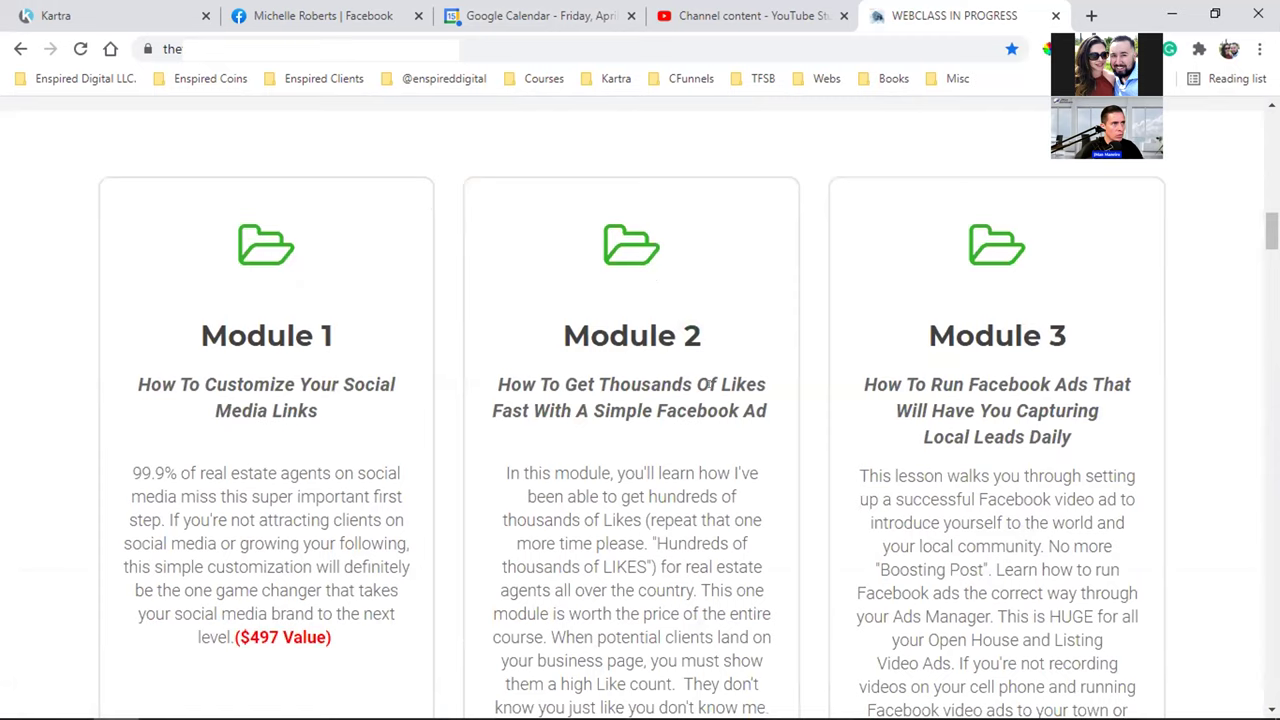
scroll(604, 340, "up", 10)
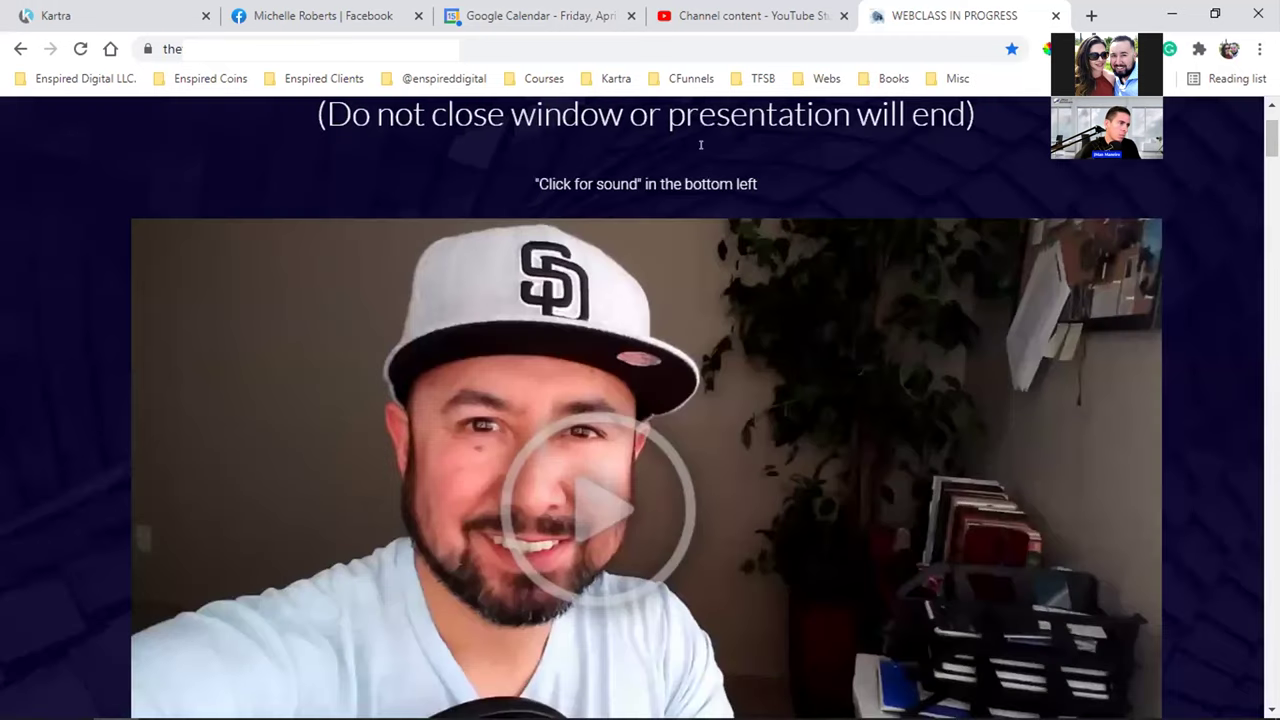
left_click(757, 80)
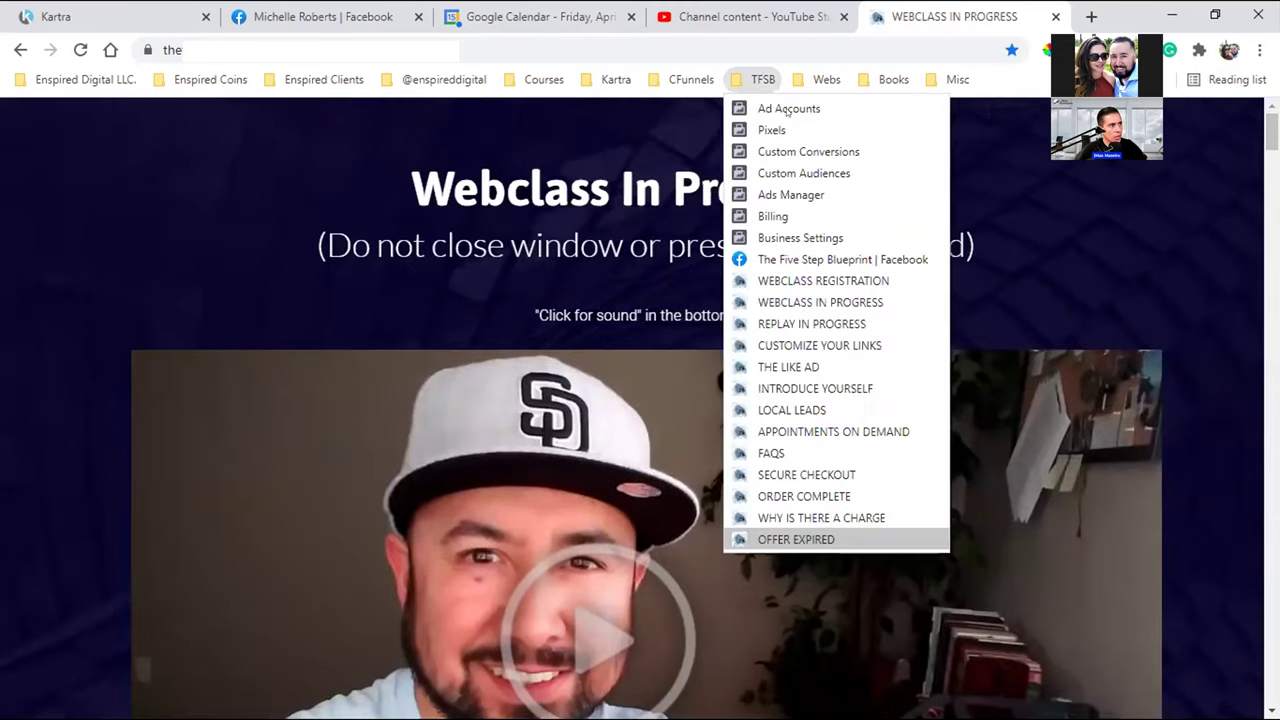
left_click(547, 280)
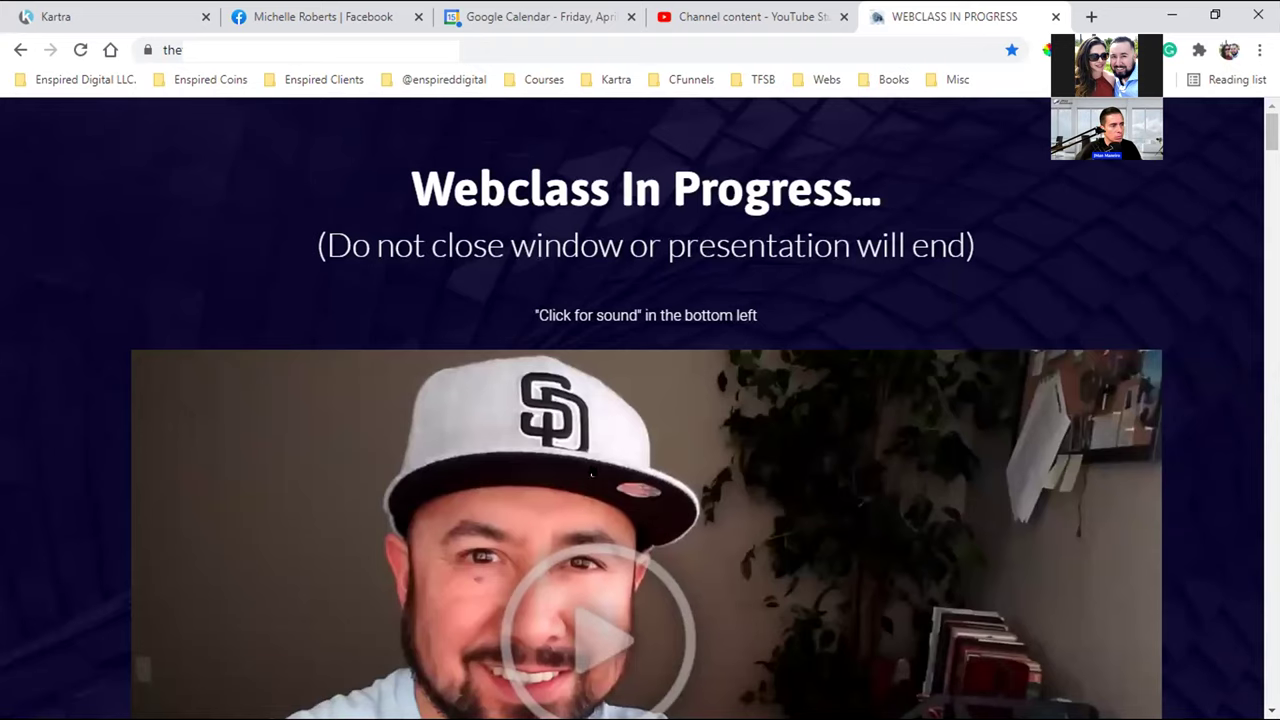
scroll(592, 471, "down", 2)
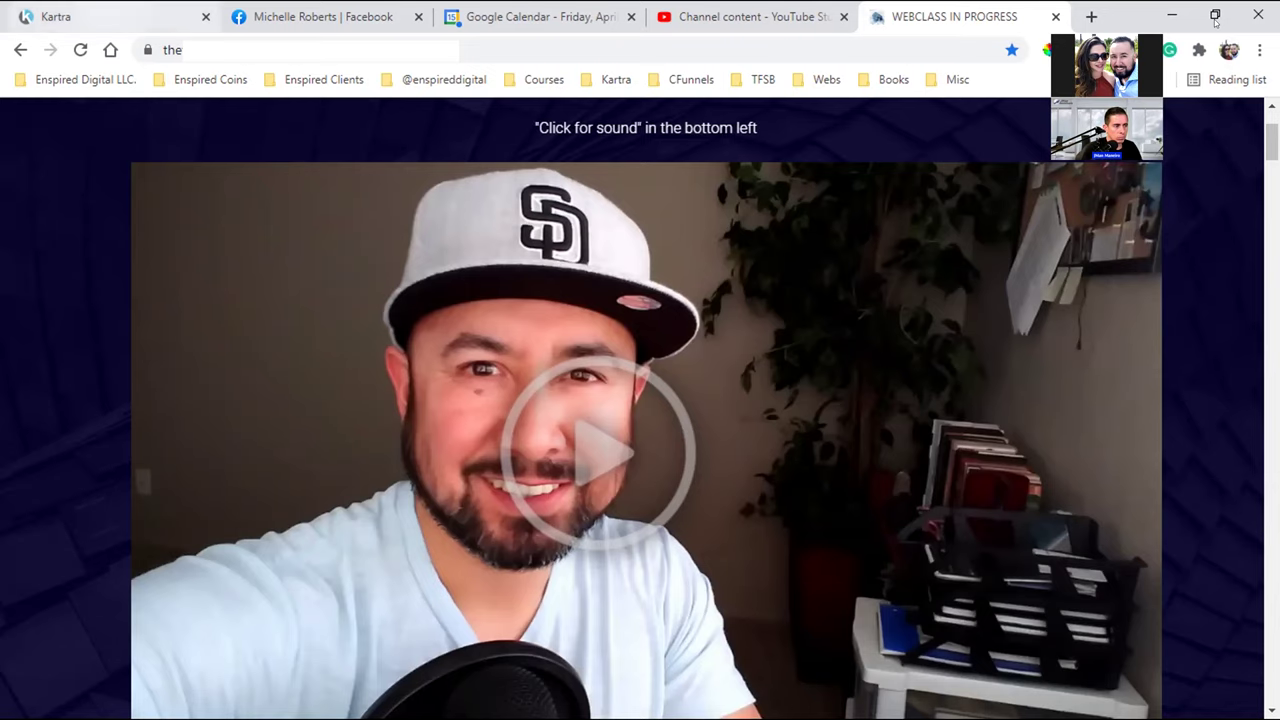
Step: Switch to Kartra, leave the new-lead dialogs, and browse the list of communication sequences
key("ctrl+1")
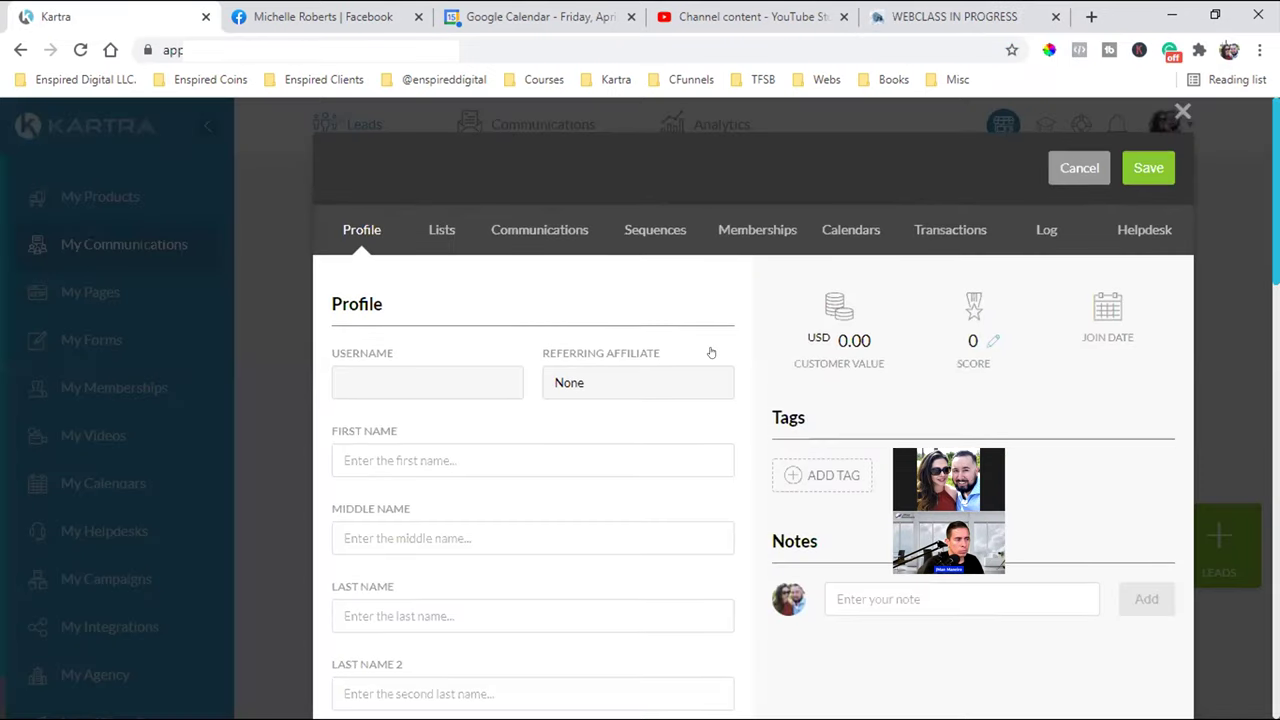
left_click(945, 126)
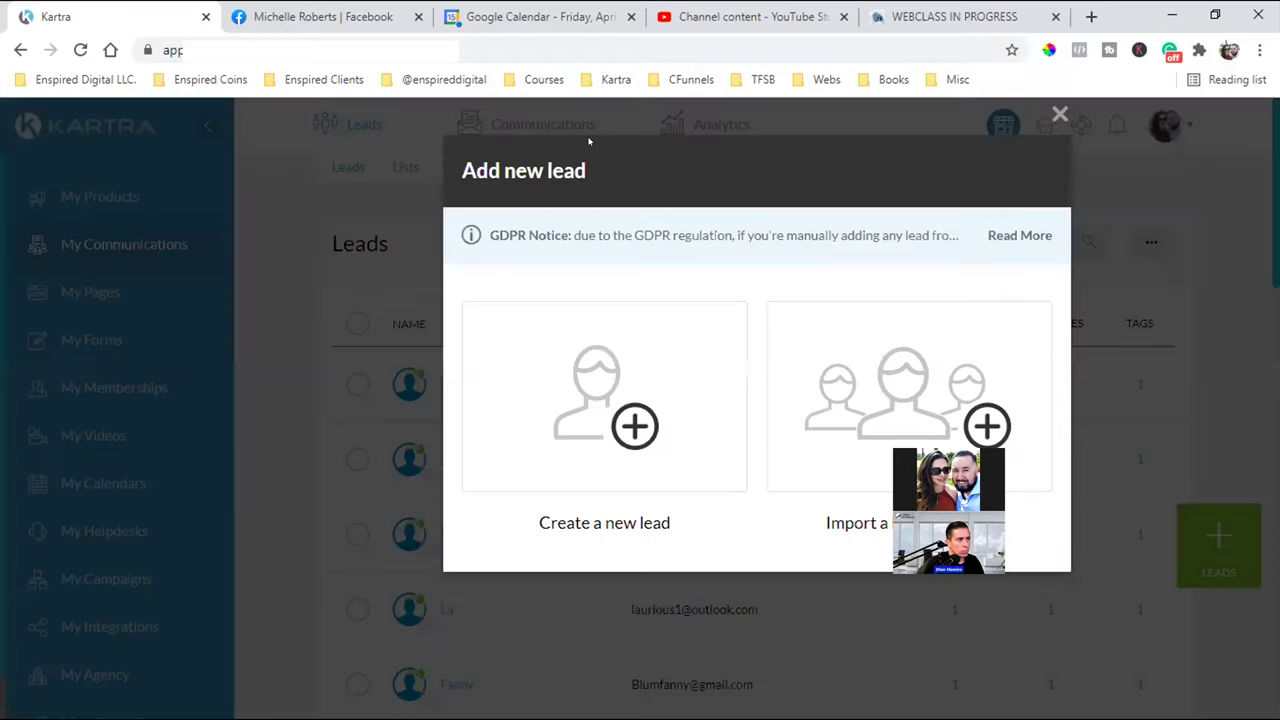
key("Escape")
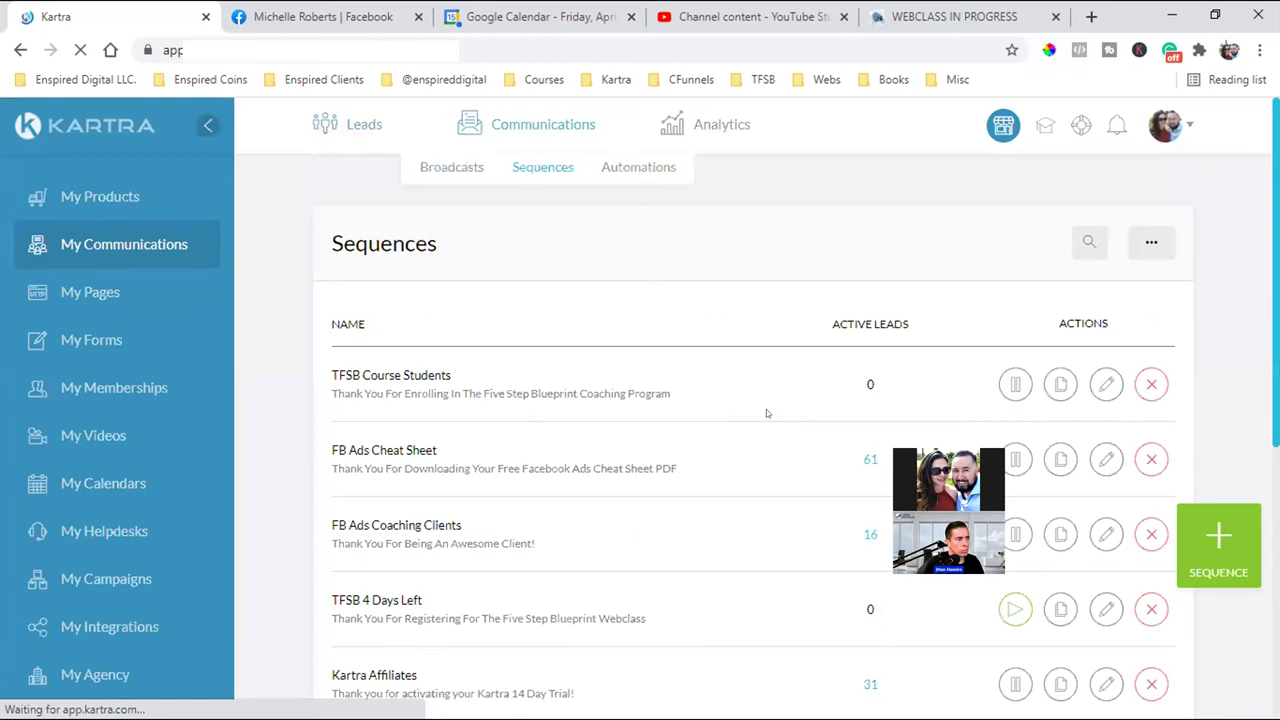
scroll(767, 397, "down", 3)
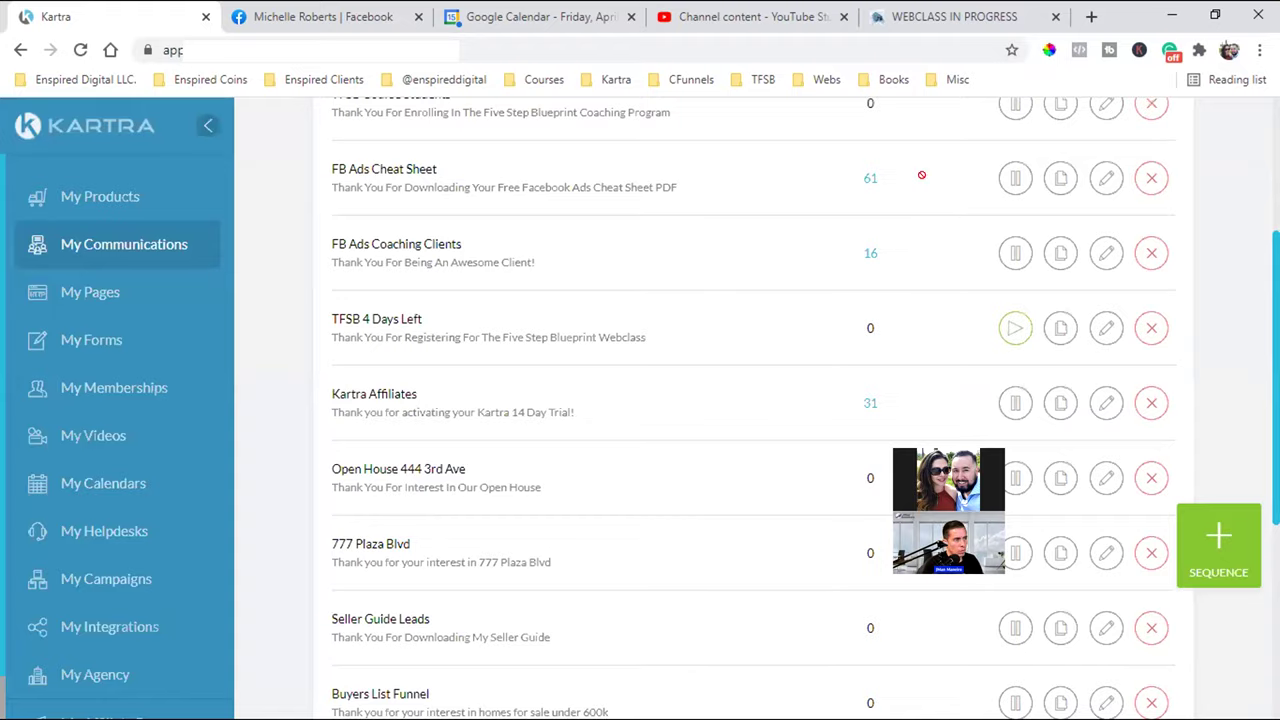
Step: Open the Five Step Blueprint webclass sequence, collapse the action sidebar, and check the opt-in form in its starting rules
left_click(872, 328)
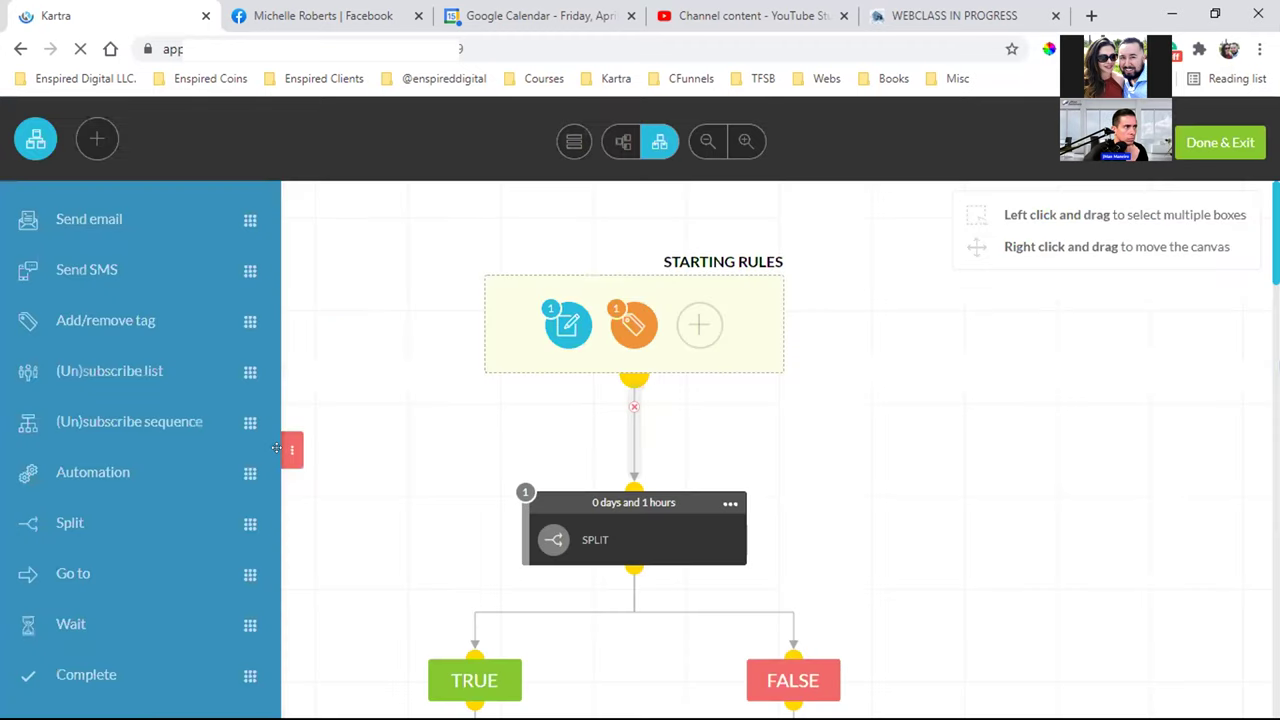
left_click(291, 452)
left_click(660, 300)
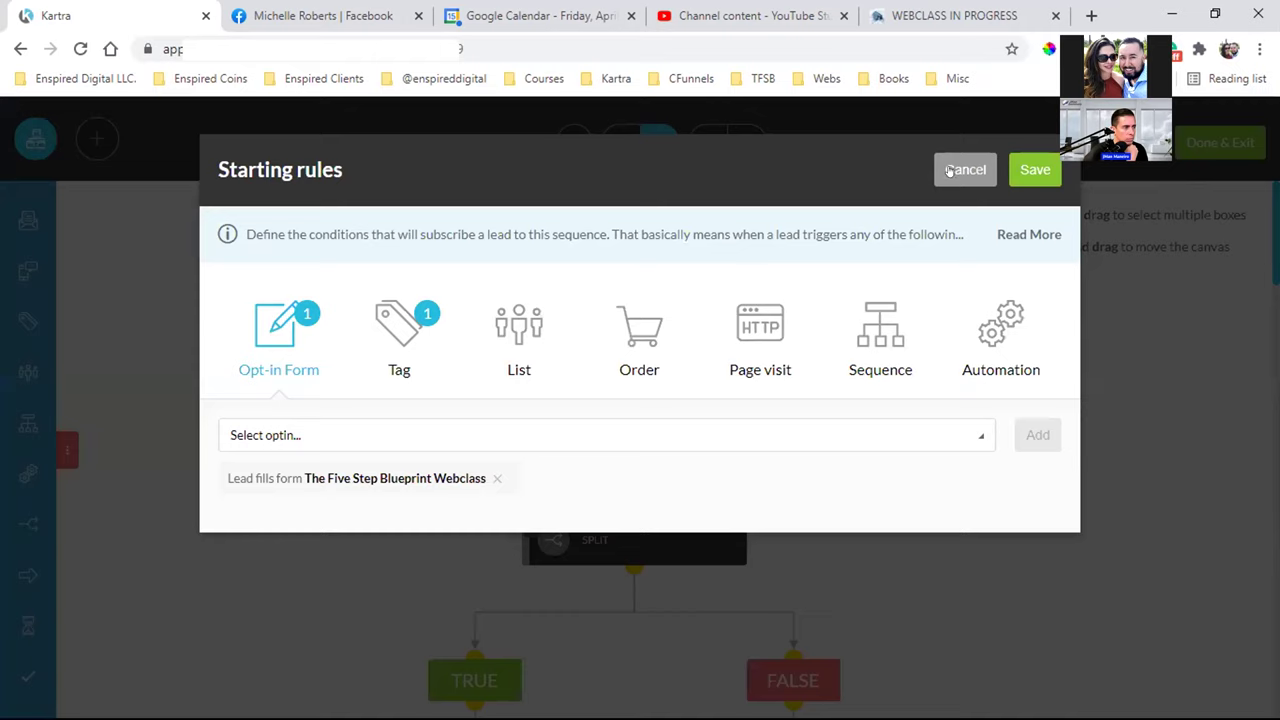
triple_click(875, 396)
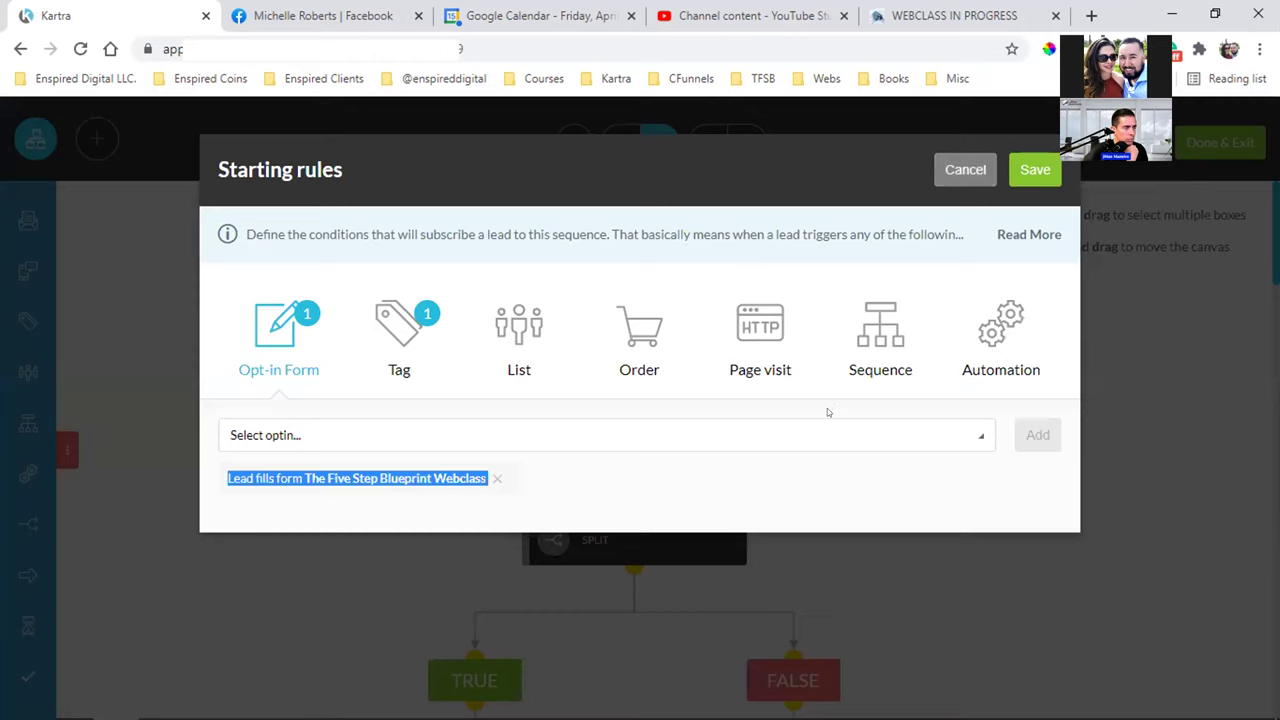
key("Escape")
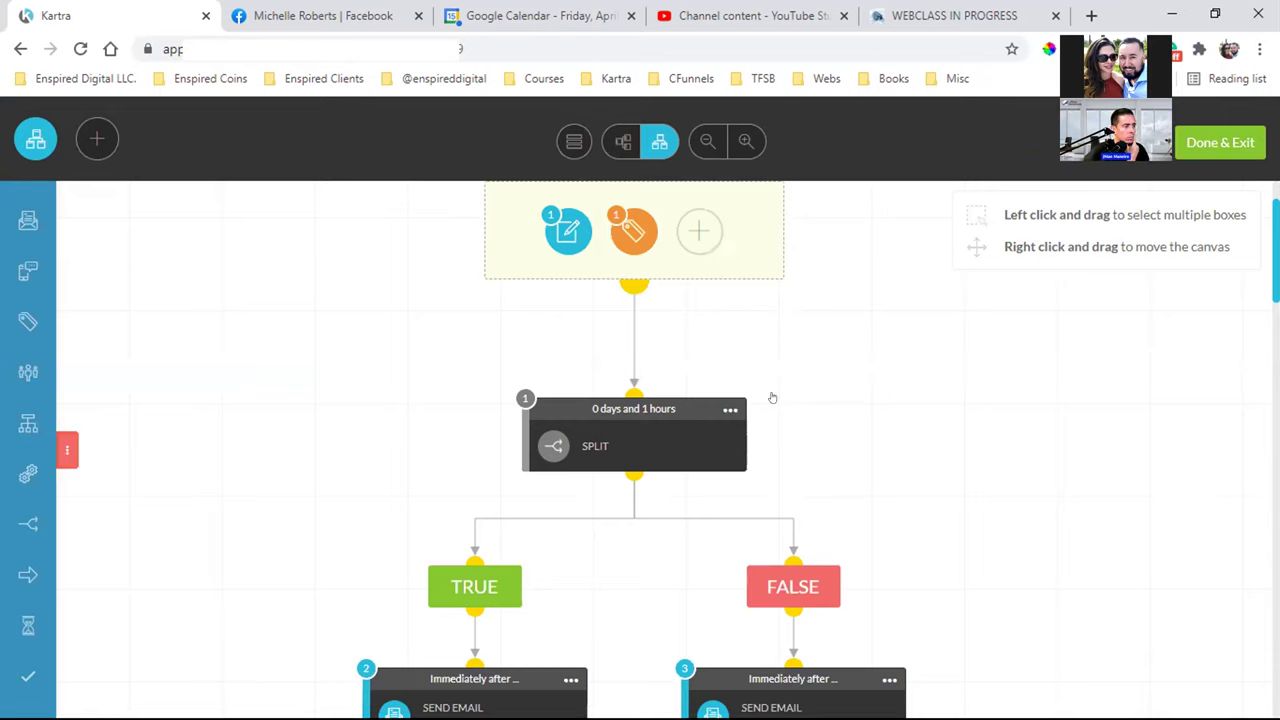
Step: Open the settings of the sequence's first split and examine its delay and tag condition
left_click(730, 409)
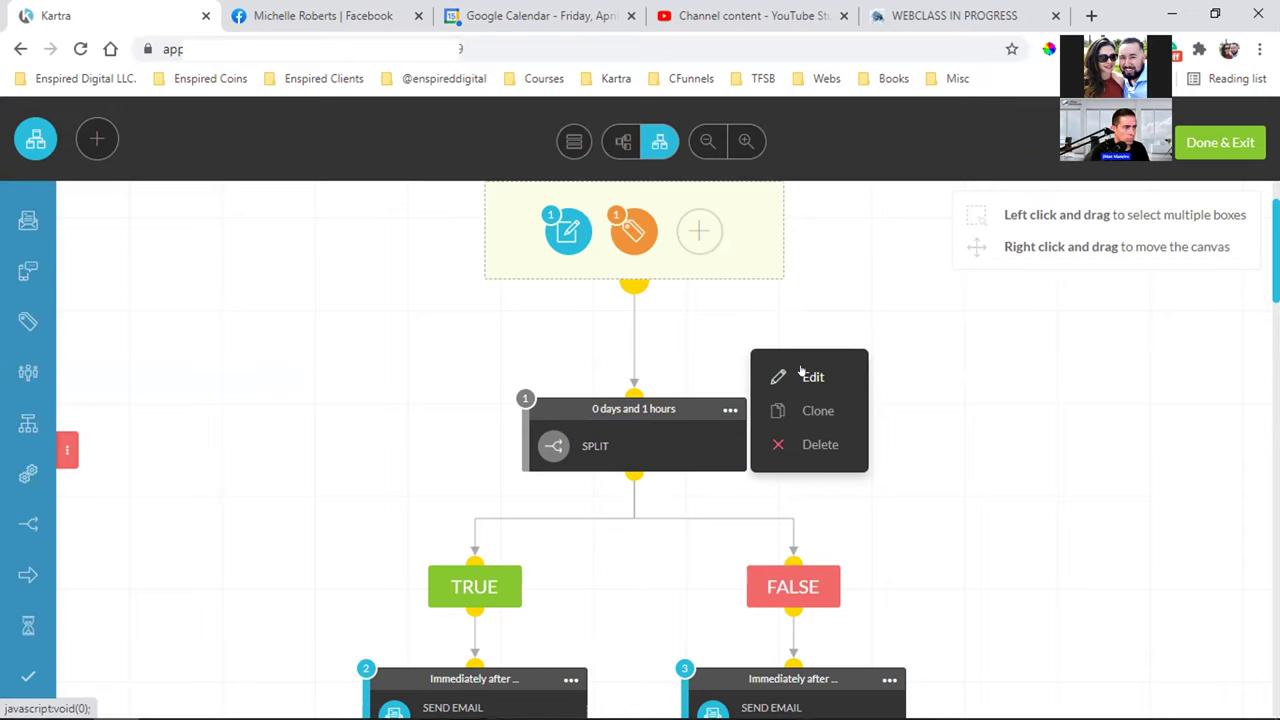
left_click(805, 374)
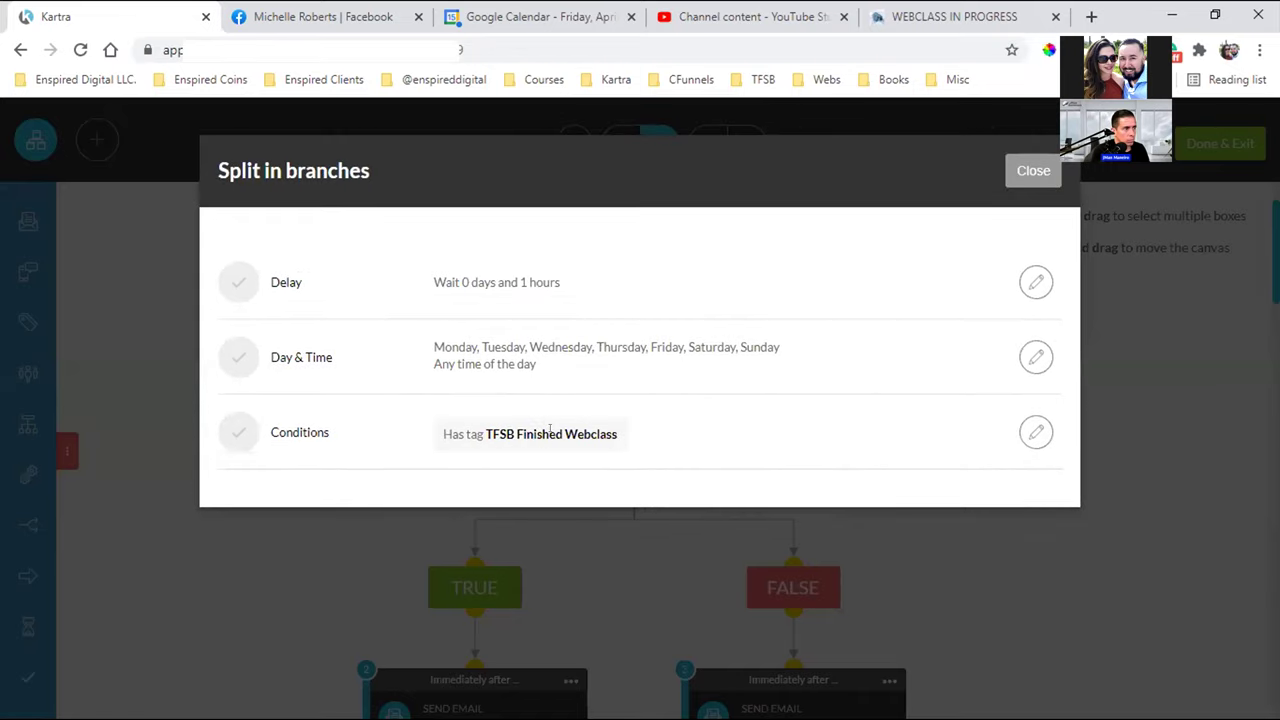
double_click(550, 431)
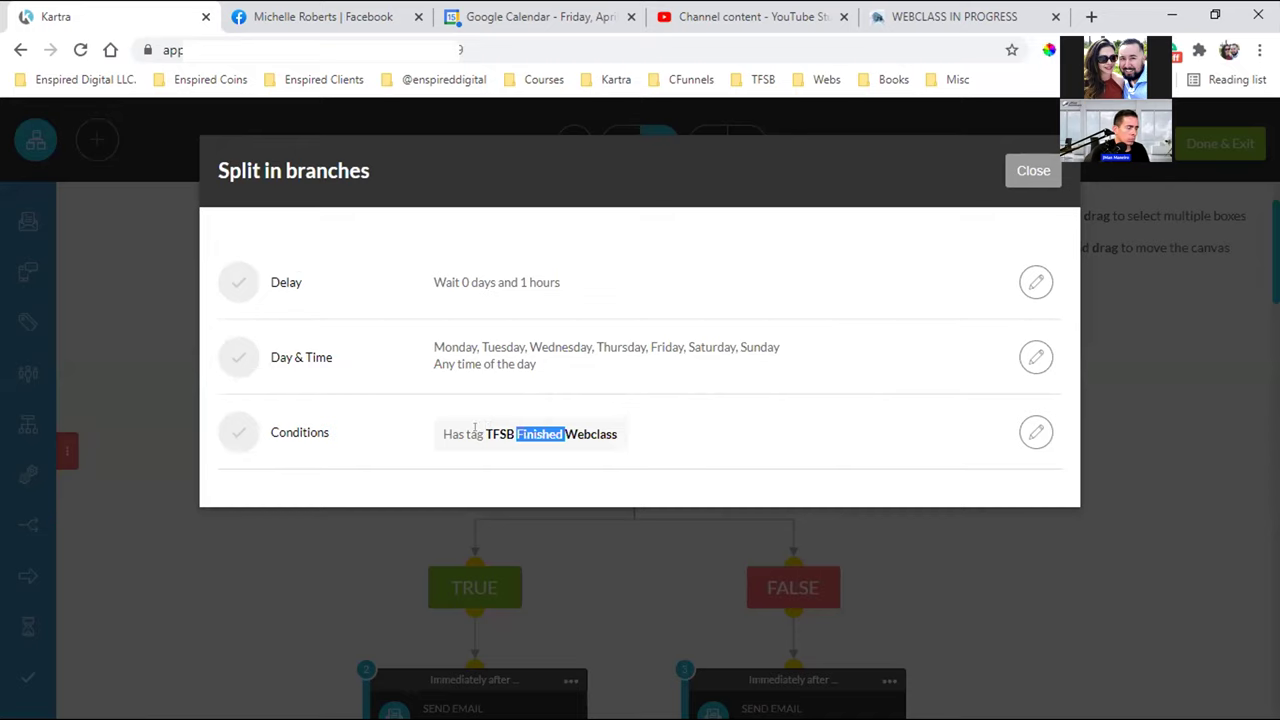
triple_click(608, 431)
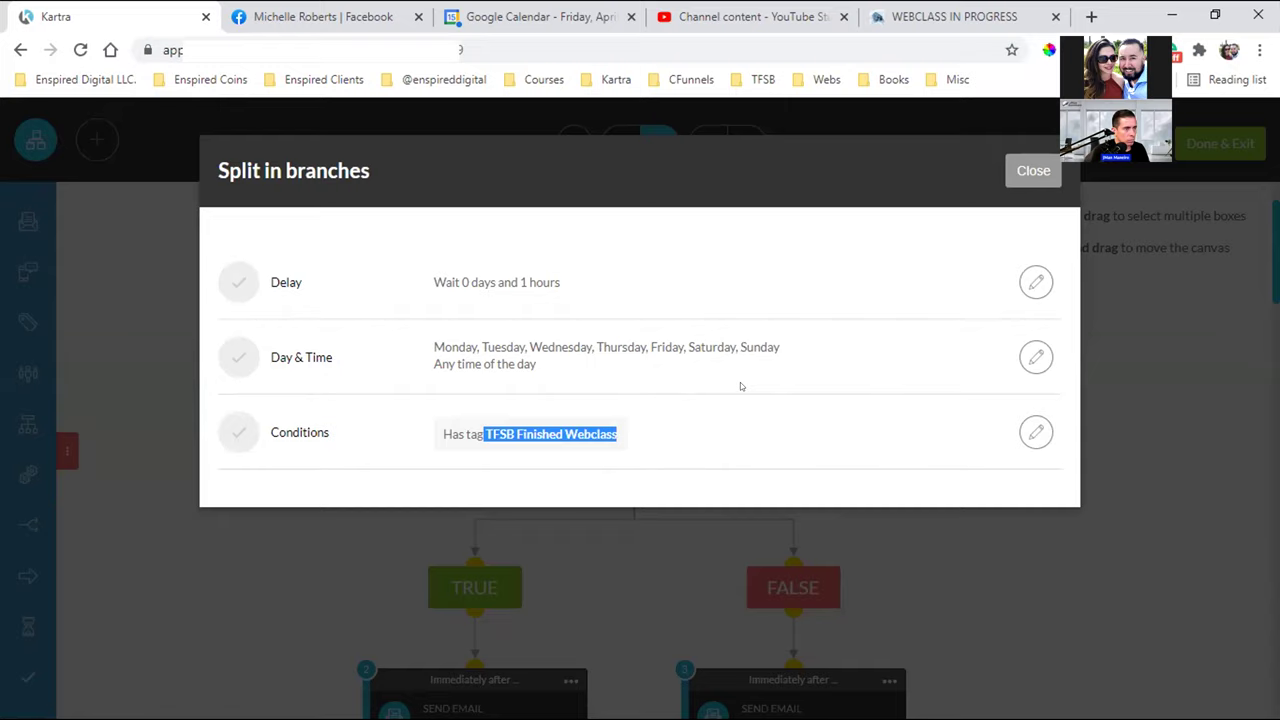
key("Escape")
Step: Examine the emails and automations in the sequence's FALSE branch for leads who did not finish the webclass
scroll(875, 425, "down", 2)
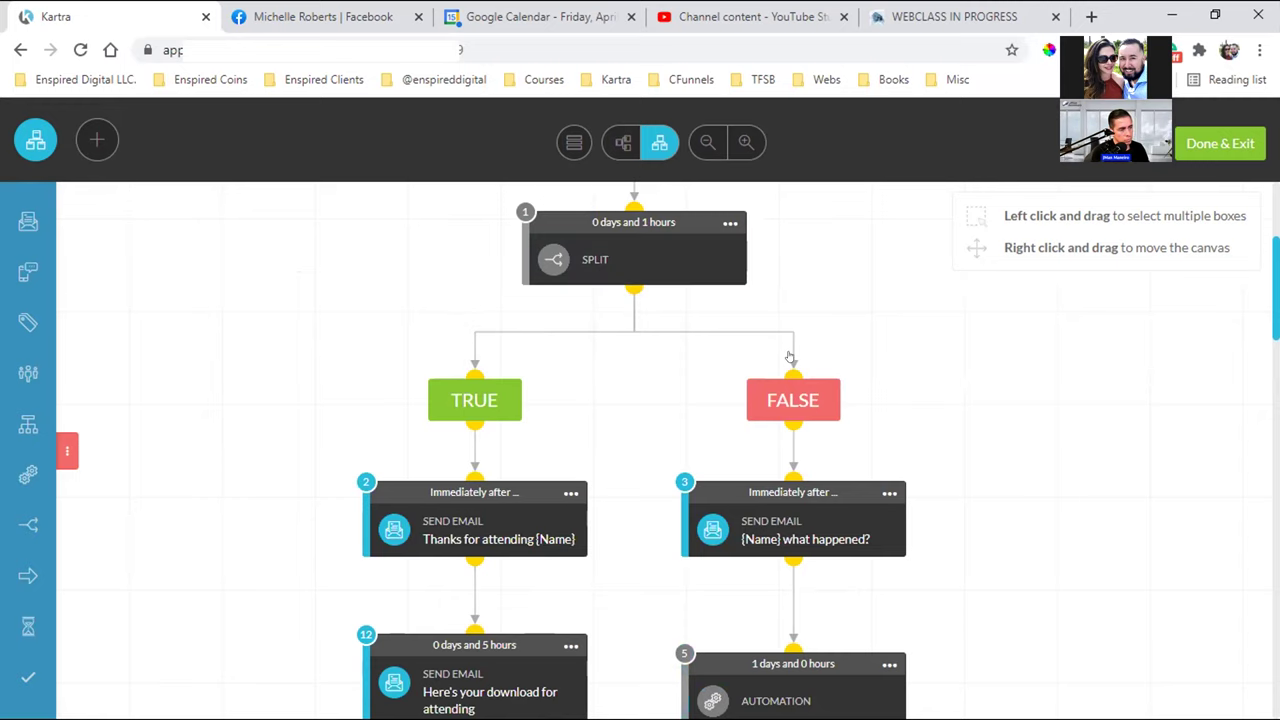
scroll(790, 357, "down", 2)
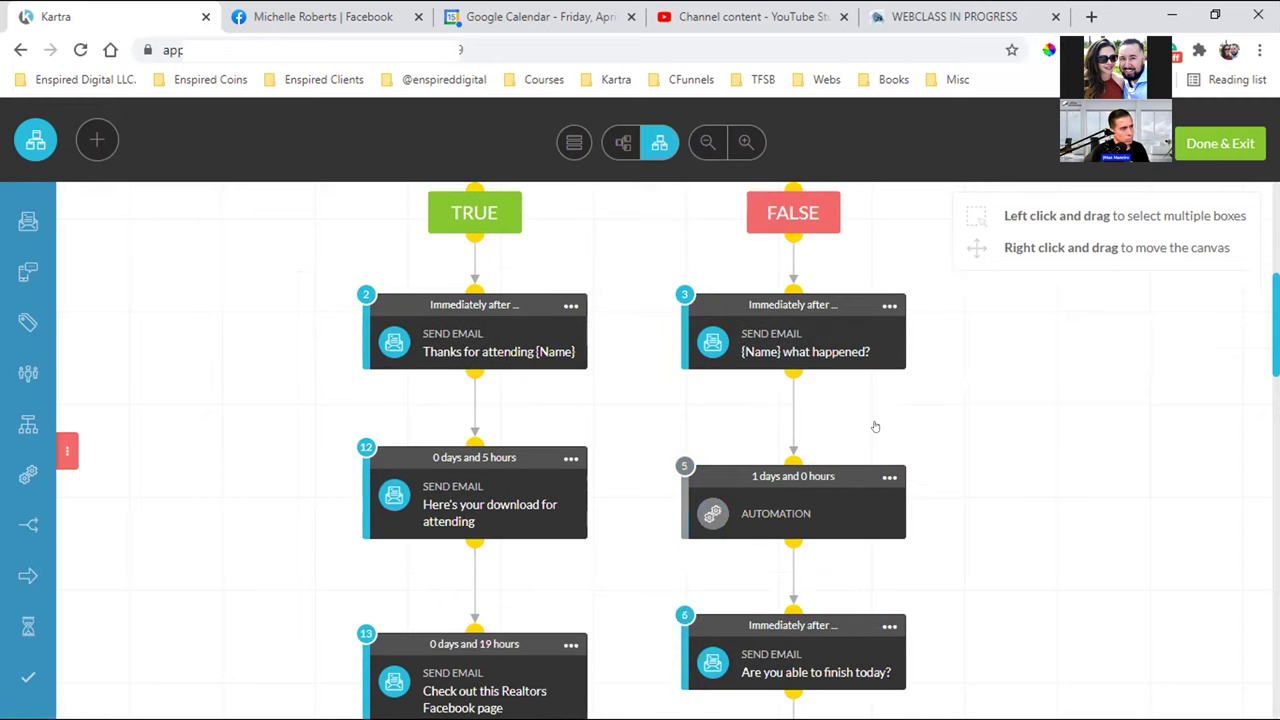
scroll(769, 294, "up", 2)
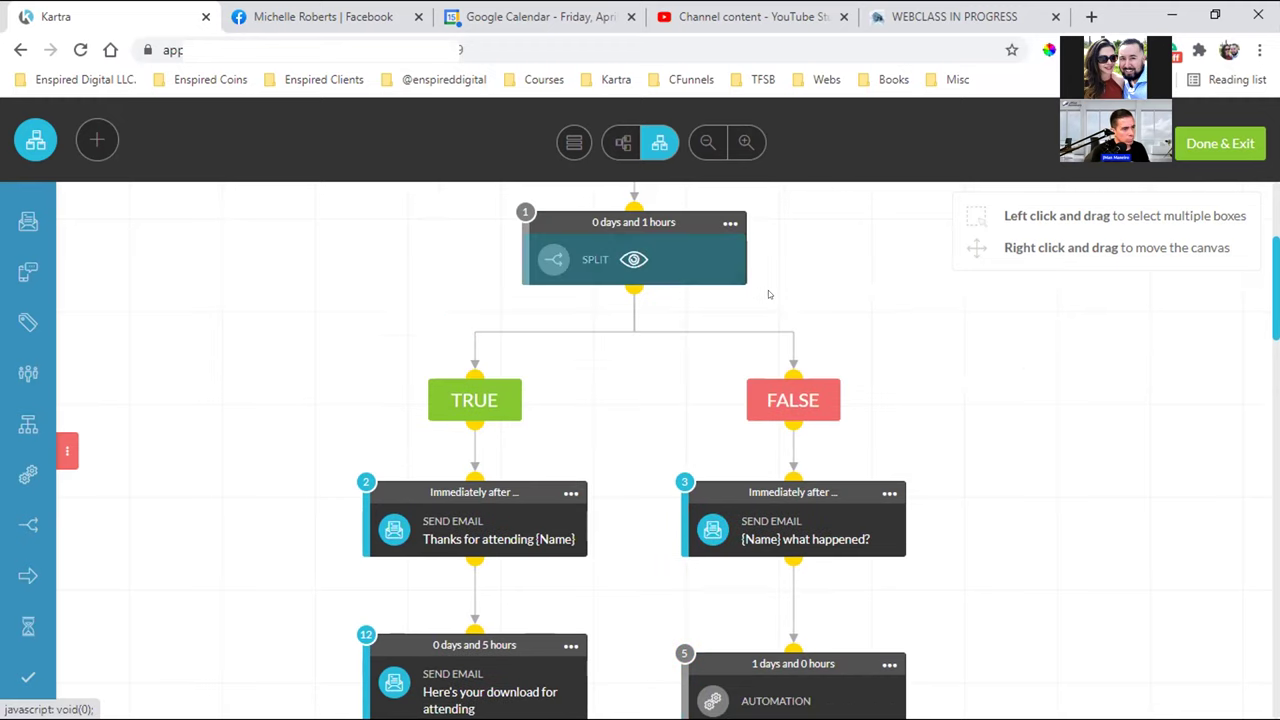
scroll(776, 342, "down", 2)
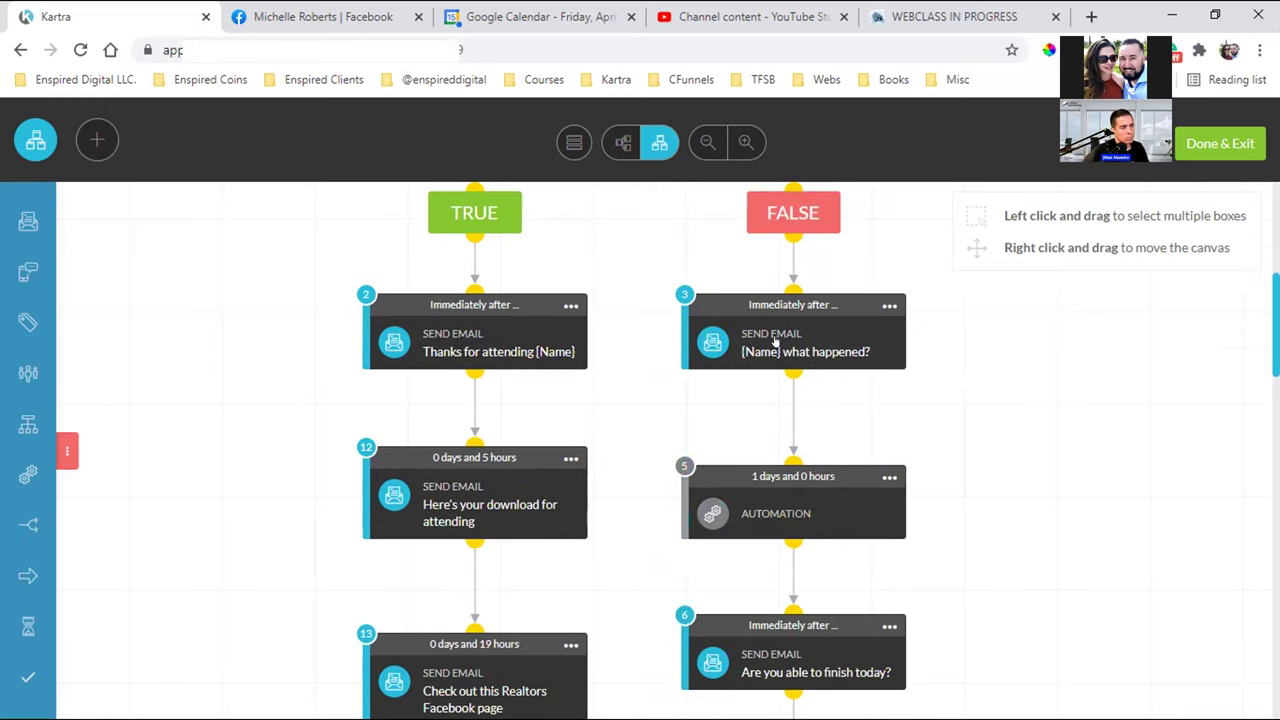
scroll(783, 325, "down", 2)
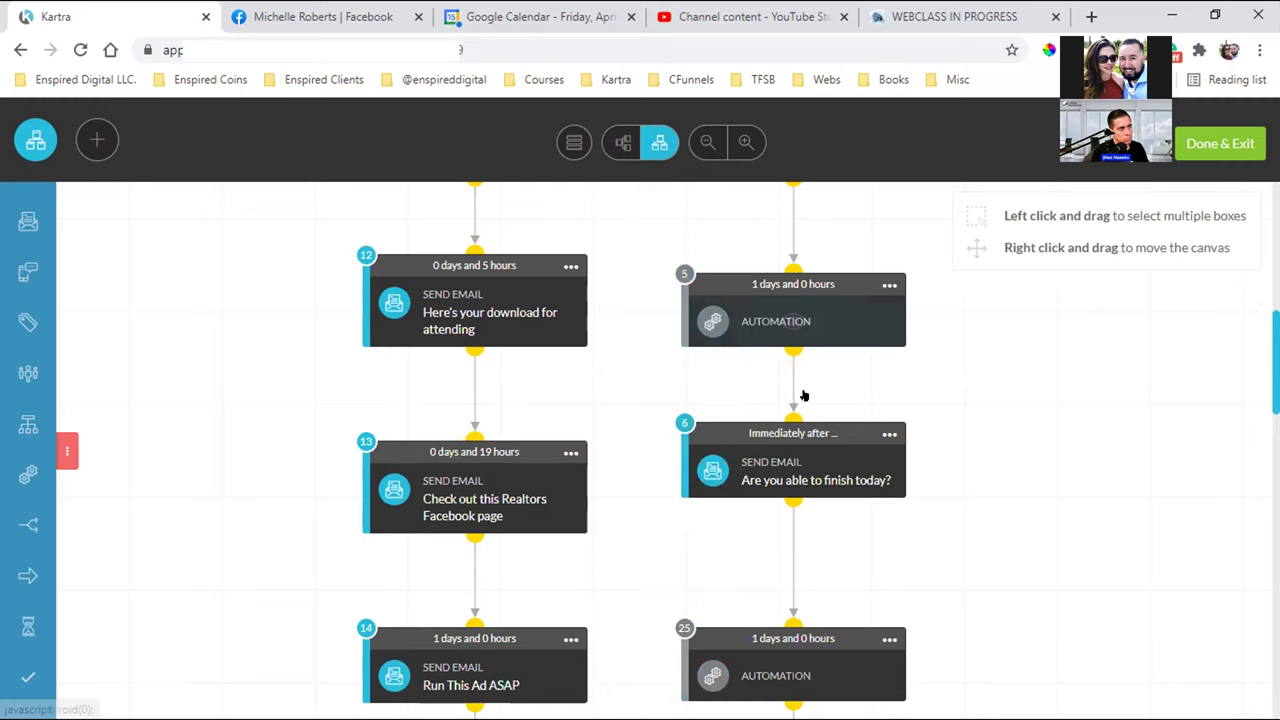
scroll(804, 396, "down", 1)
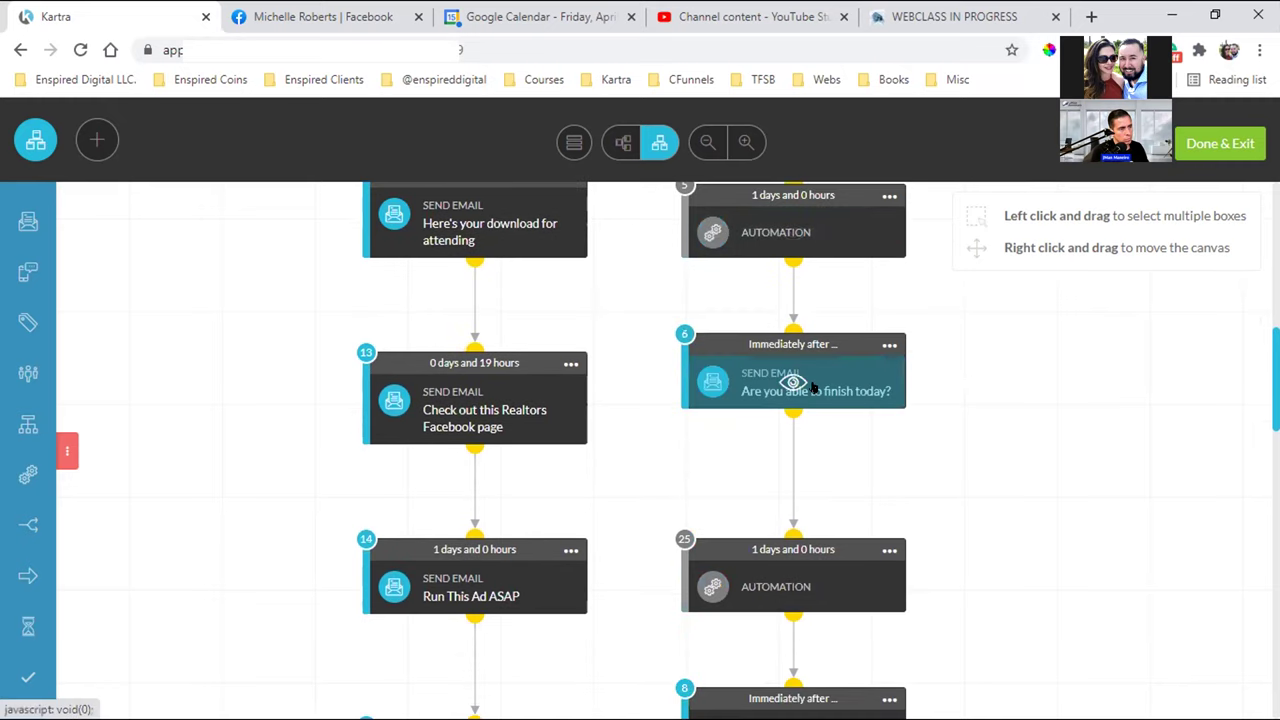
scroll(812, 388, "down", 4)
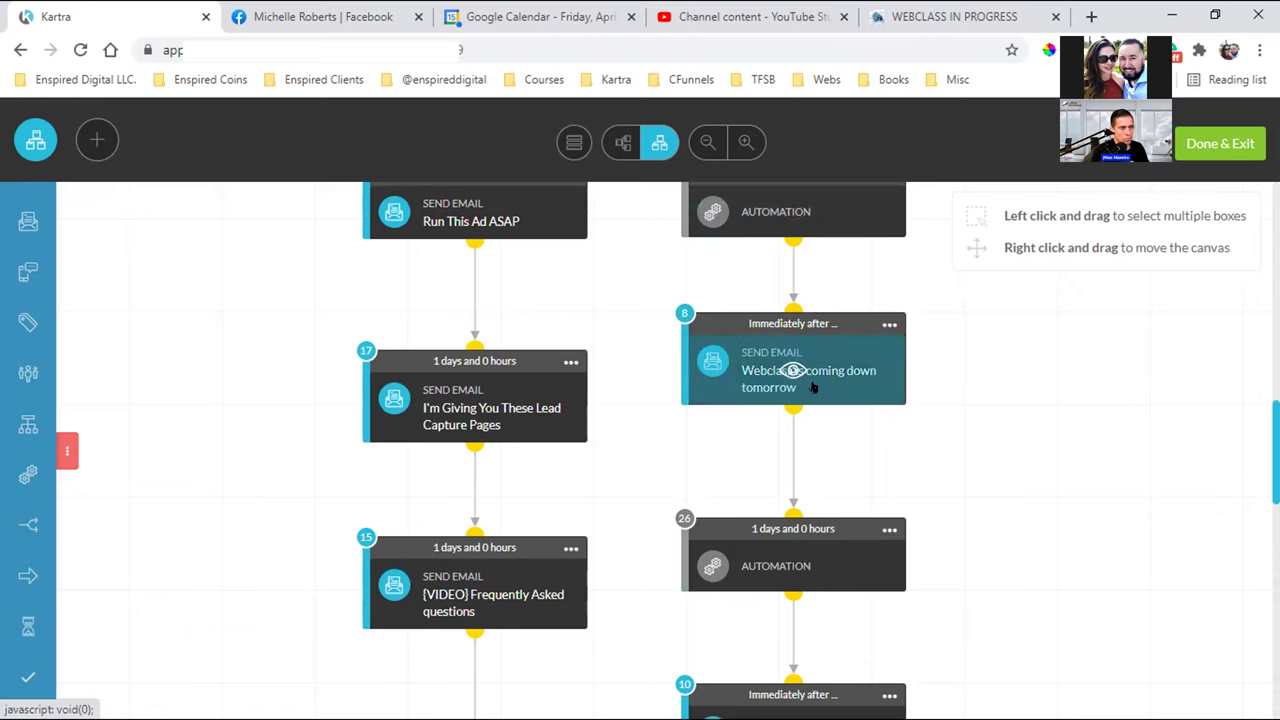
Step: Examine the follow-up emails in the TRUE branch for webclass attendees, through to the end of the sequence
scroll(532, 398, "up", 7)
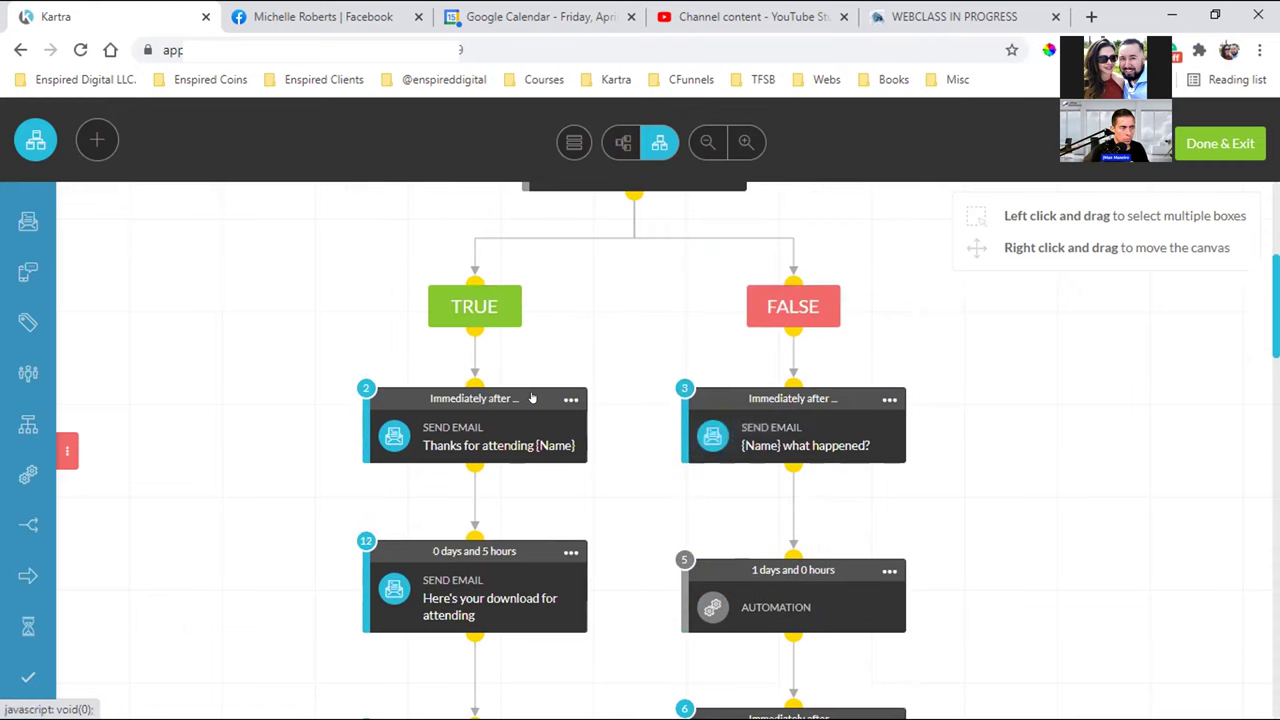
scroll(532, 398, "up", 1)
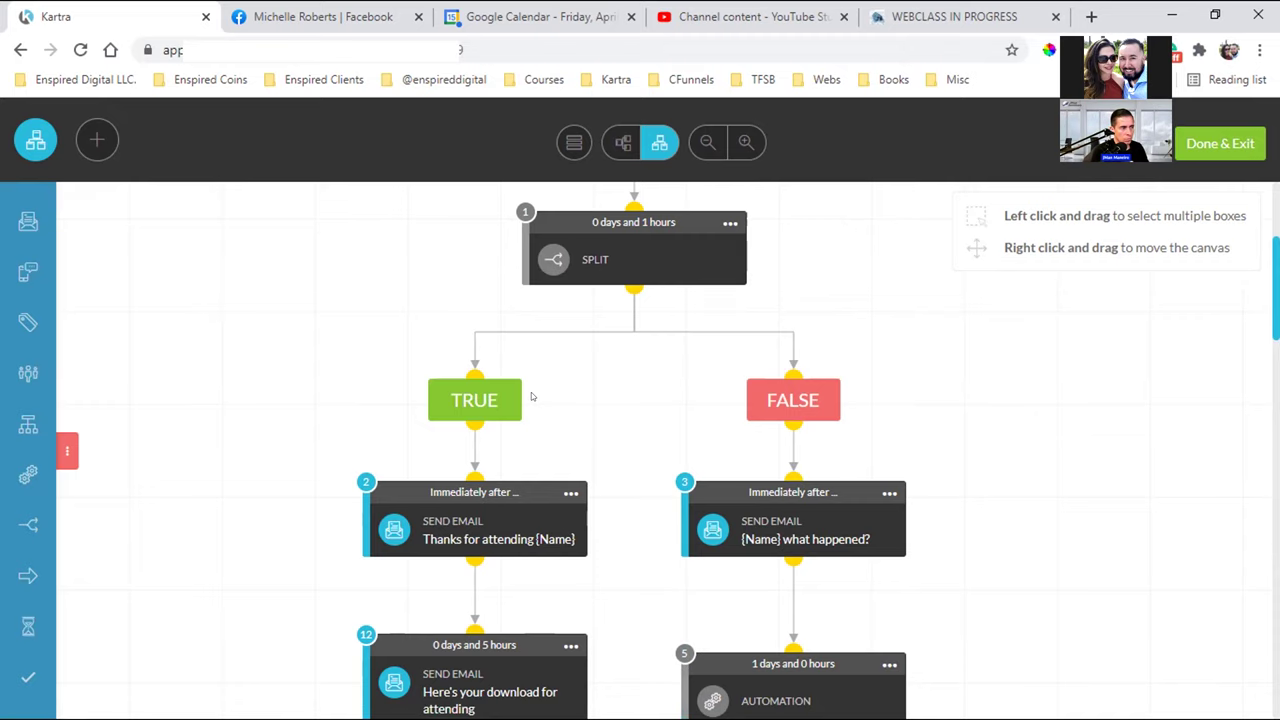
scroll(532, 398, "down", 1)
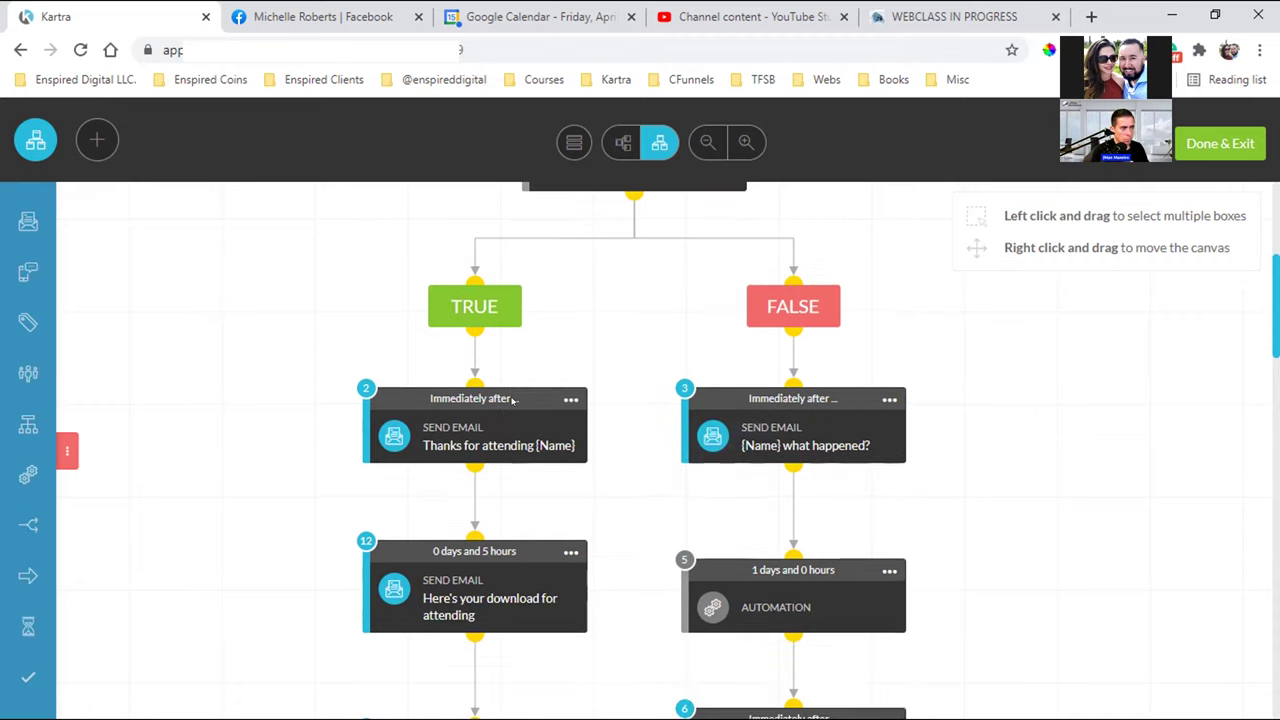
scroll(468, 426, "down", 3)
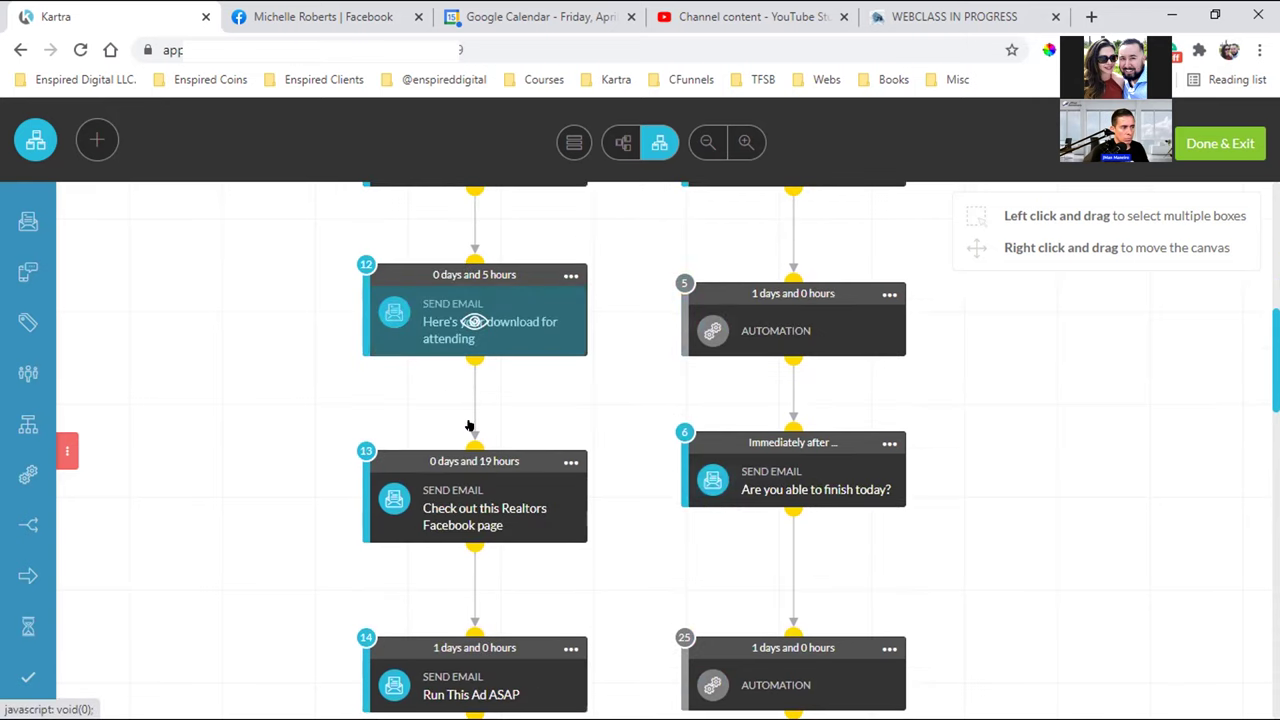
scroll(468, 424, "down", 3)
scroll(472, 426, "down", 2)
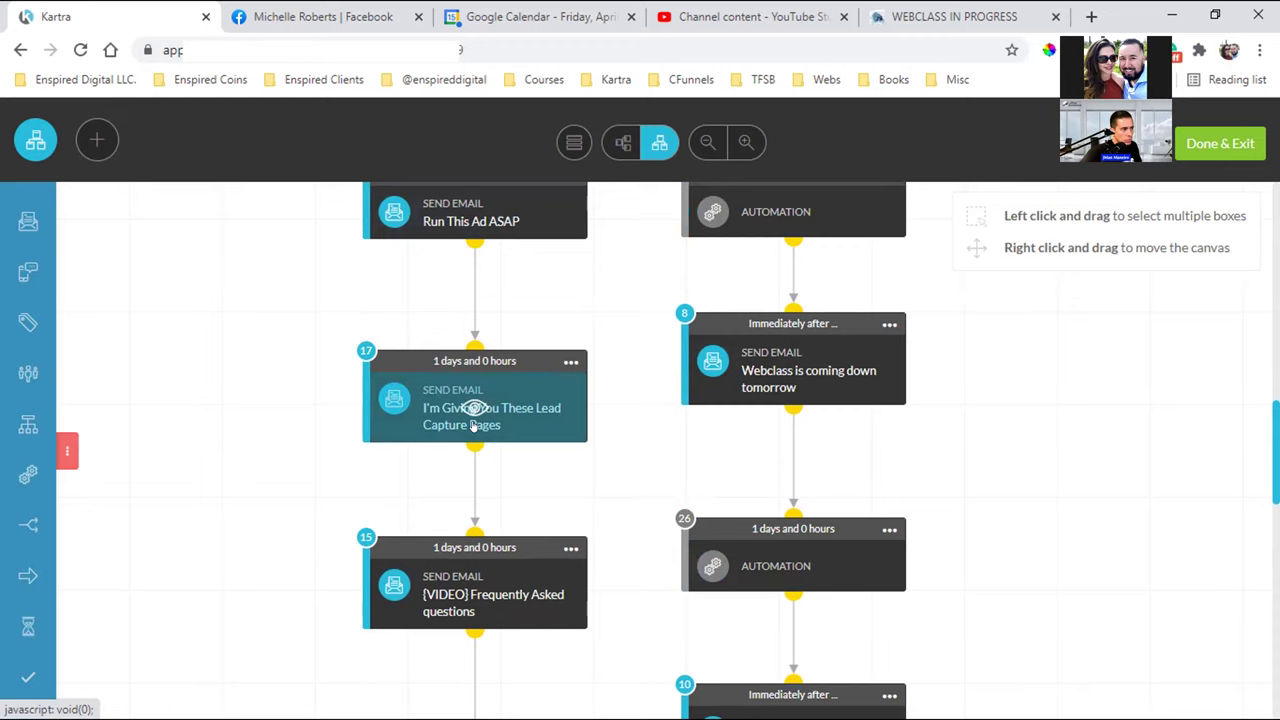
scroll(474, 424, "up", 3)
scroll(472, 418, "down", 3)
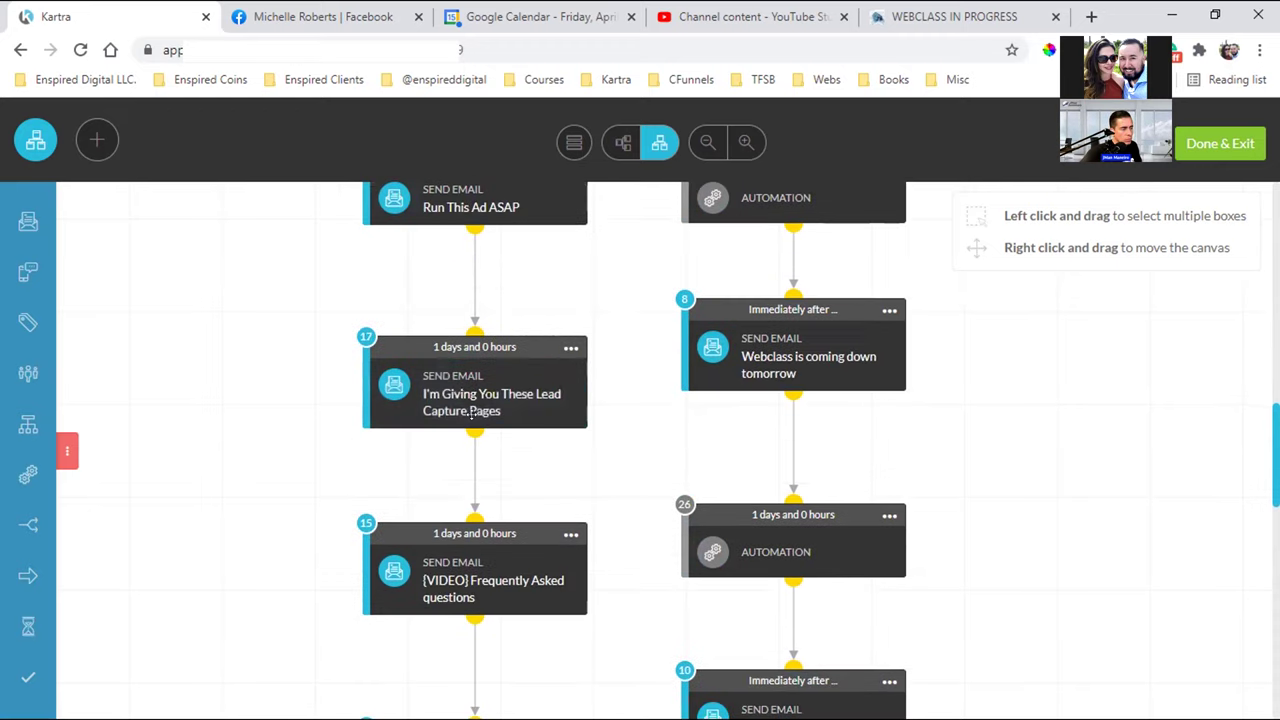
scroll(470, 412, "down", 2)
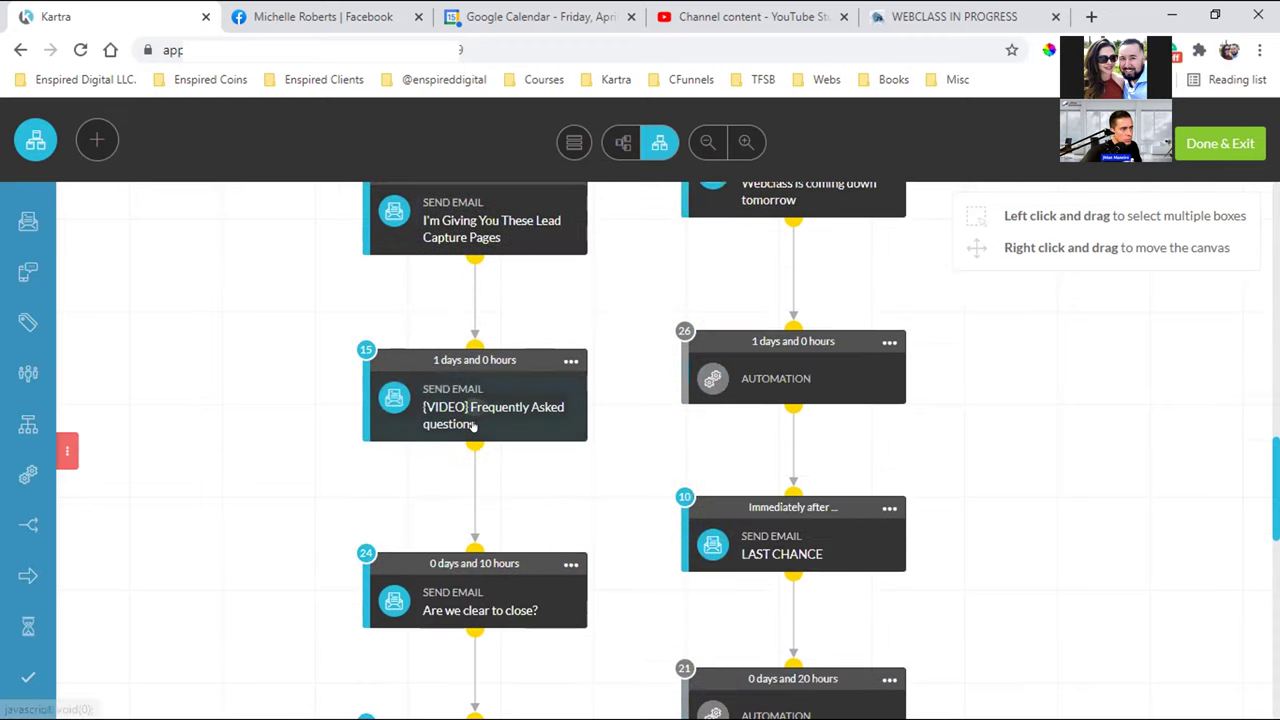
scroll(474, 426, "down", 2)
scroll(471, 413, "down", 4)
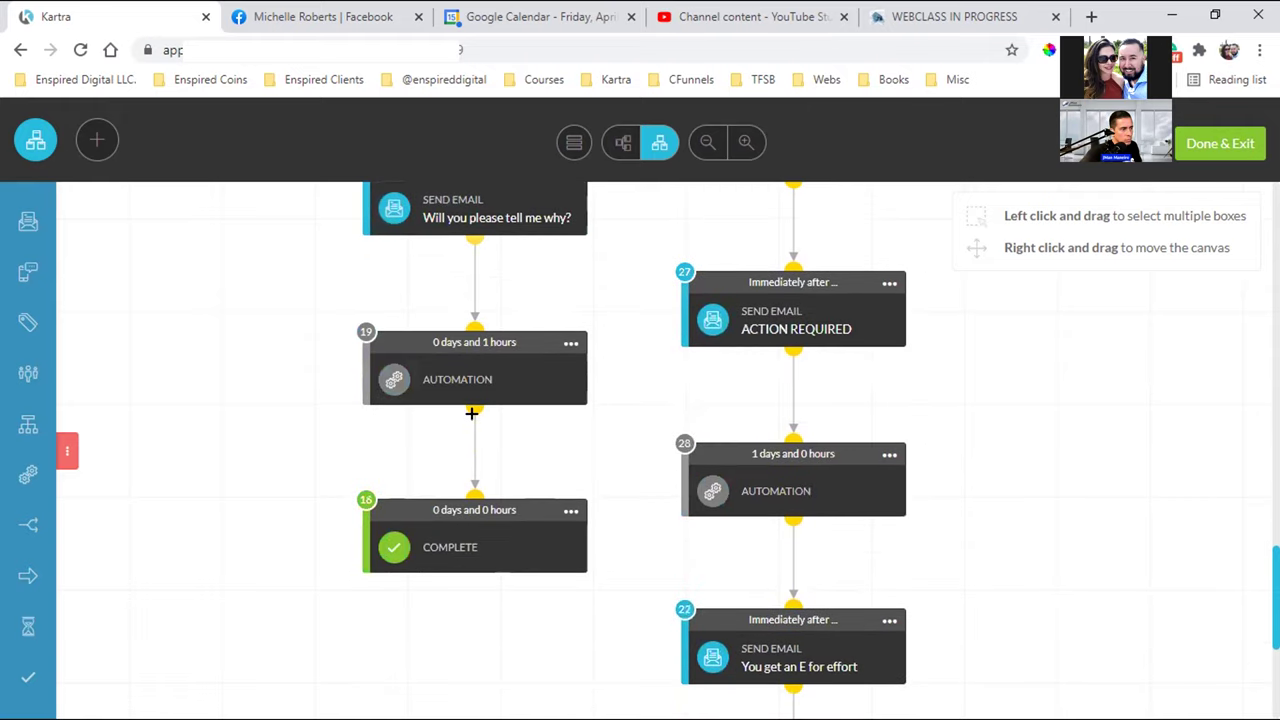
scroll(471, 413, "down", 2)
scroll(477, 423, "down", 2)
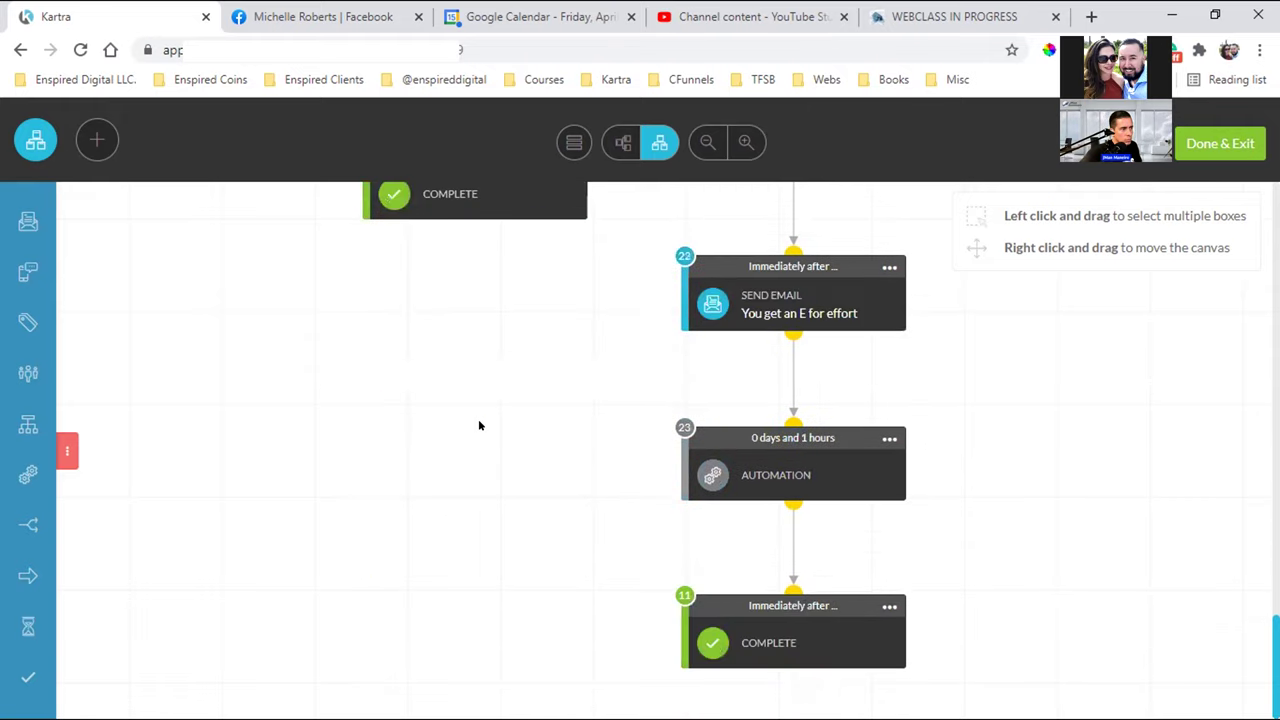
scroll(604, 459, "up", 15)
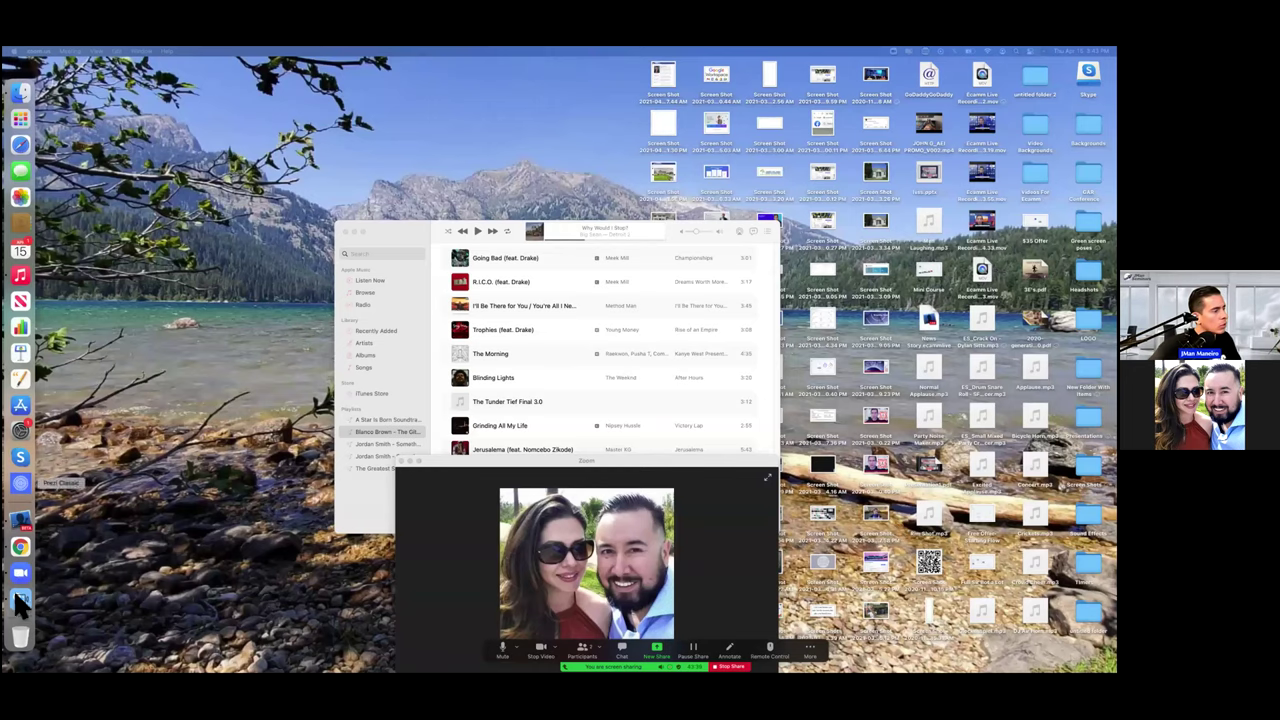
Step: Switch to Chrome on the Mac and review the SirBotAlot opt-in page's heading, video, offer text and testimonials
left_click(20, 547)
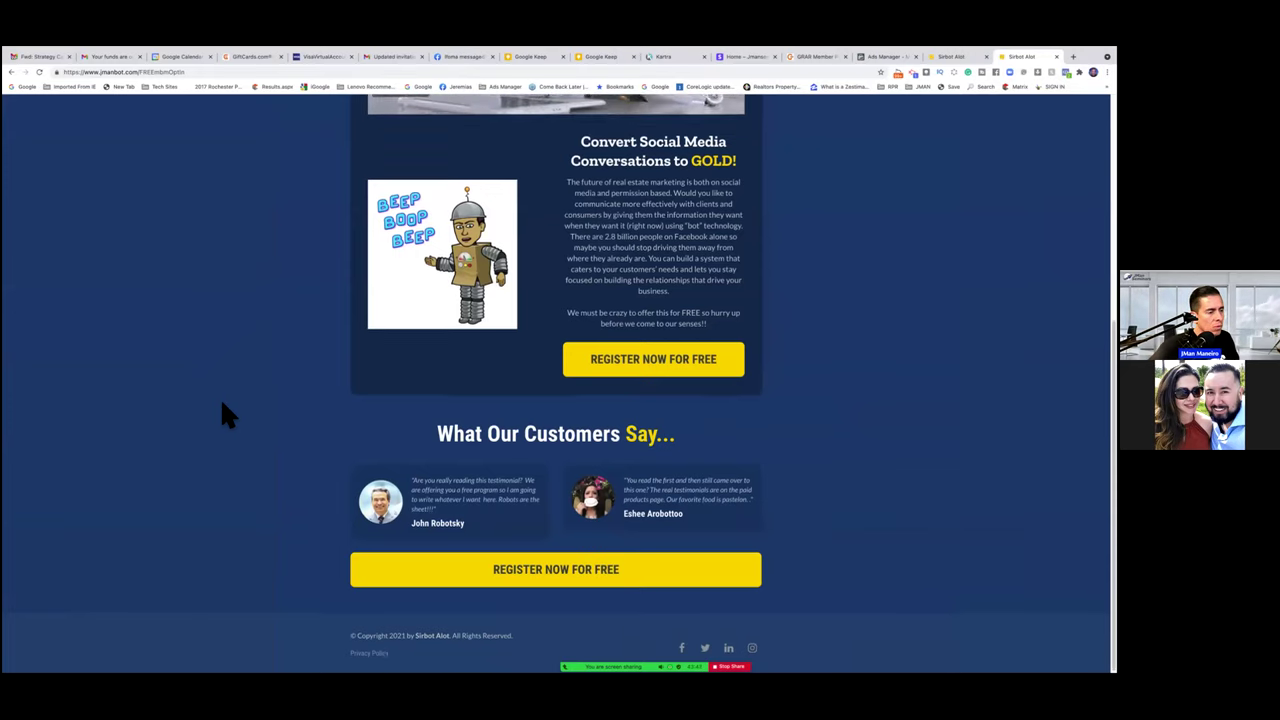
scroll(222, 415, "up", 2)
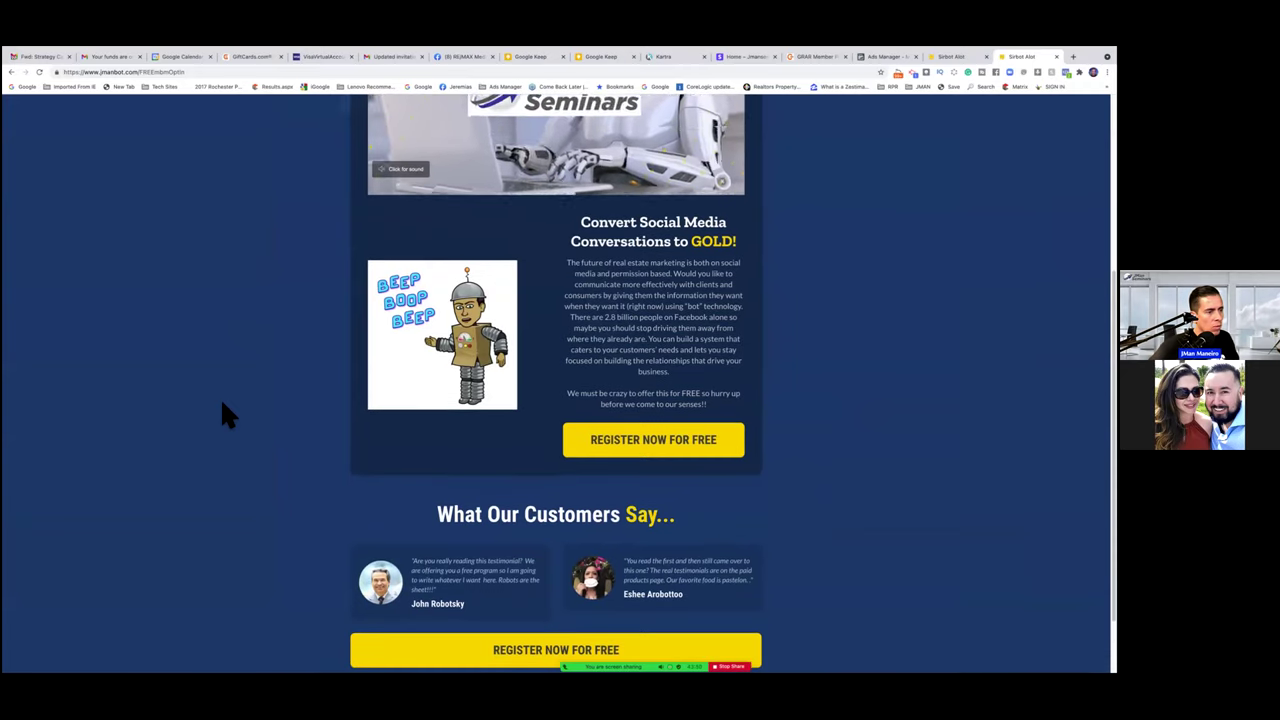
scroll(222, 405, "up", 1)
scroll(222, 407, "up", 1)
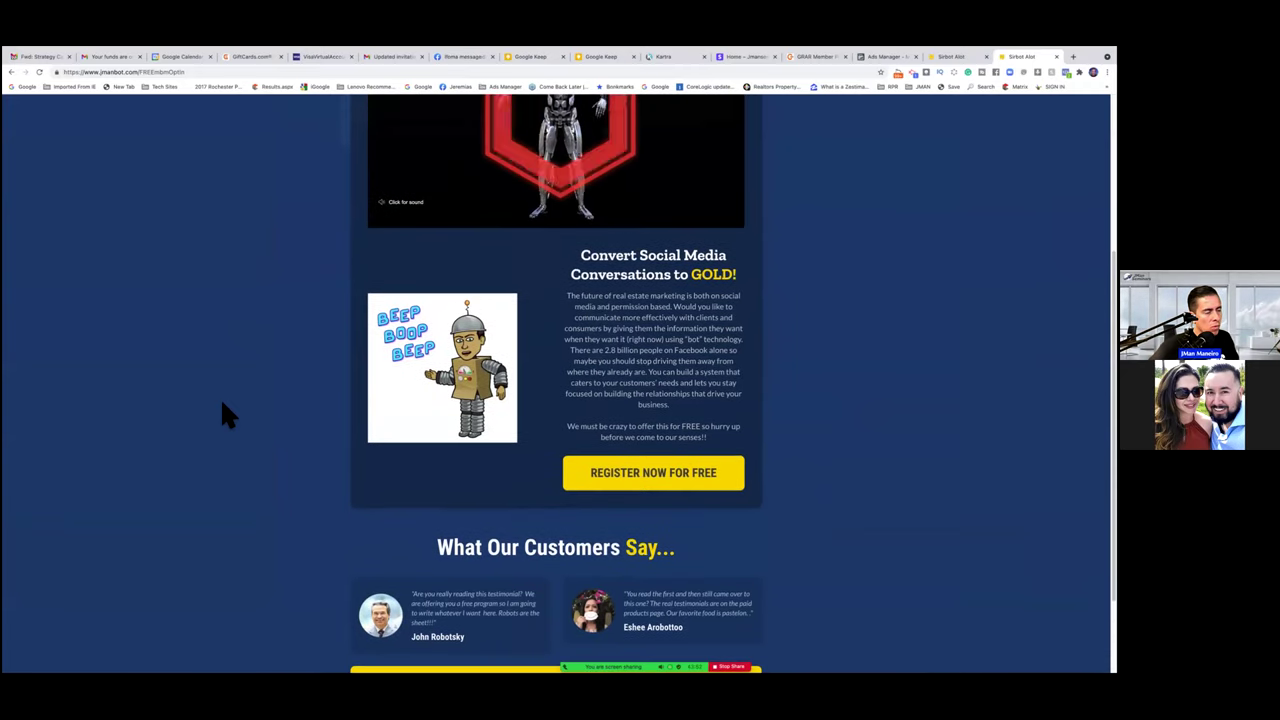
scroll(222, 407, "up", 3)
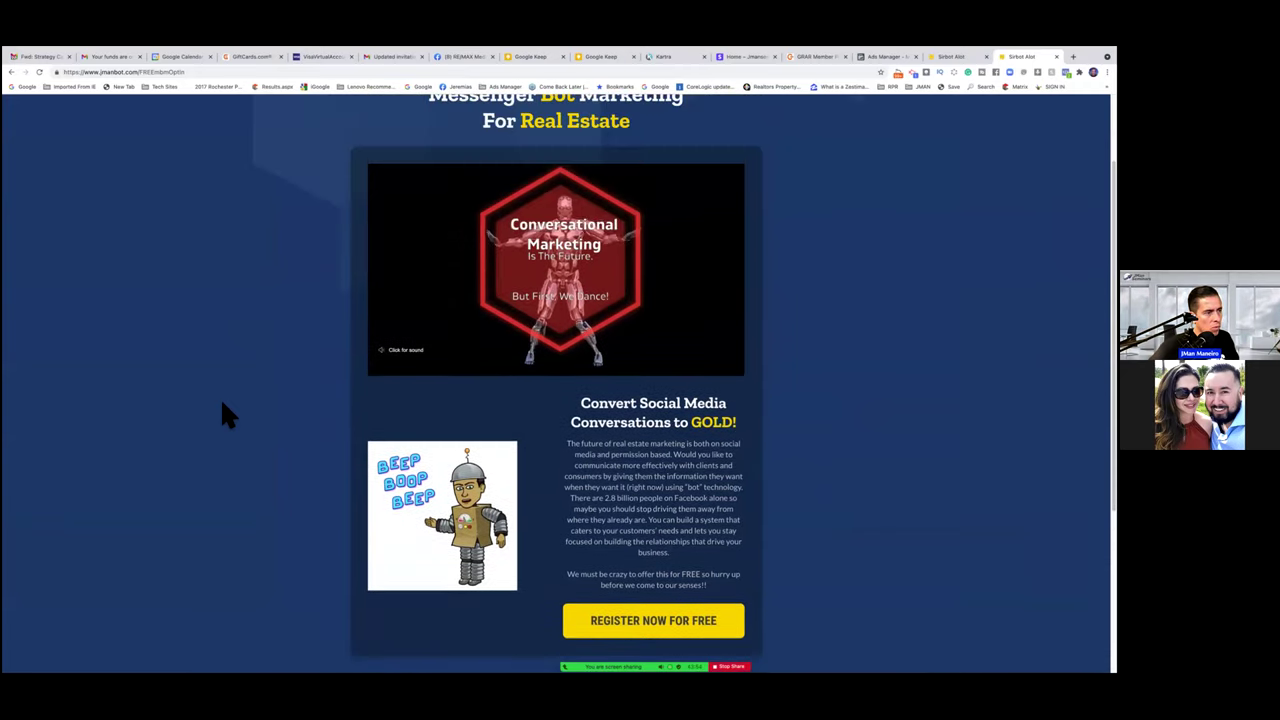
scroll(222, 407, "up", 3)
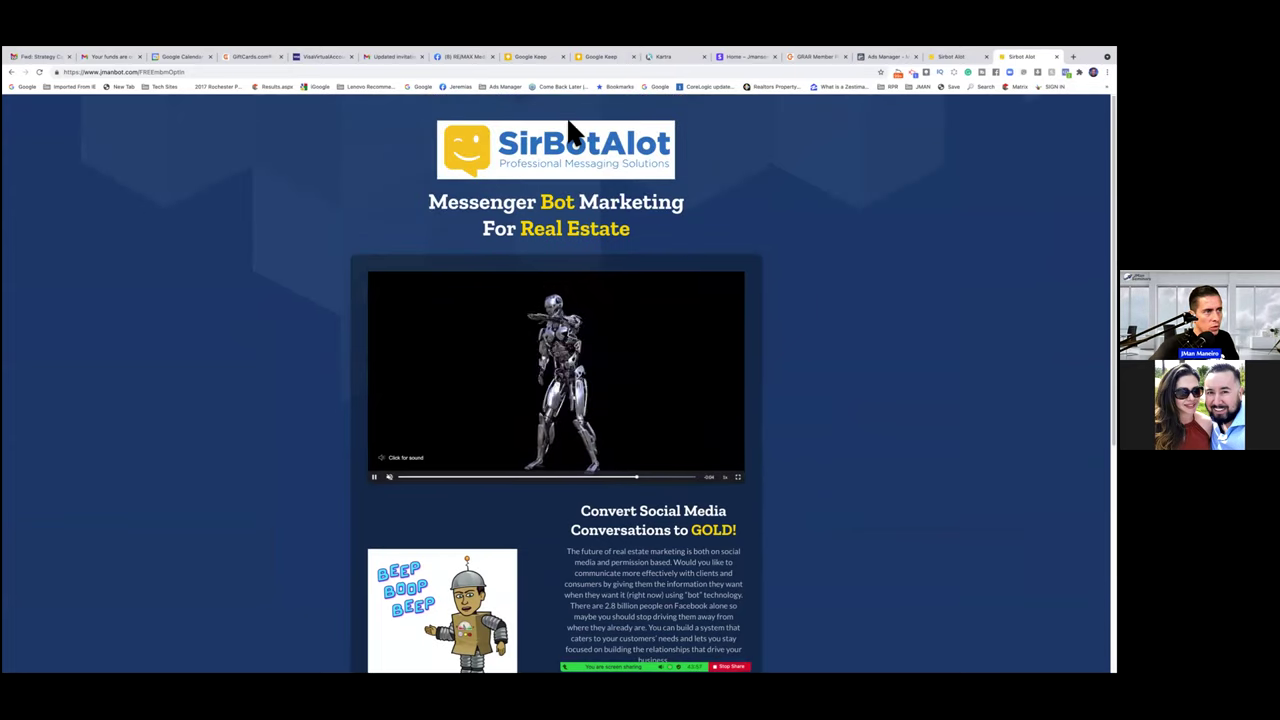
scroll(695, 490, "down", 1)
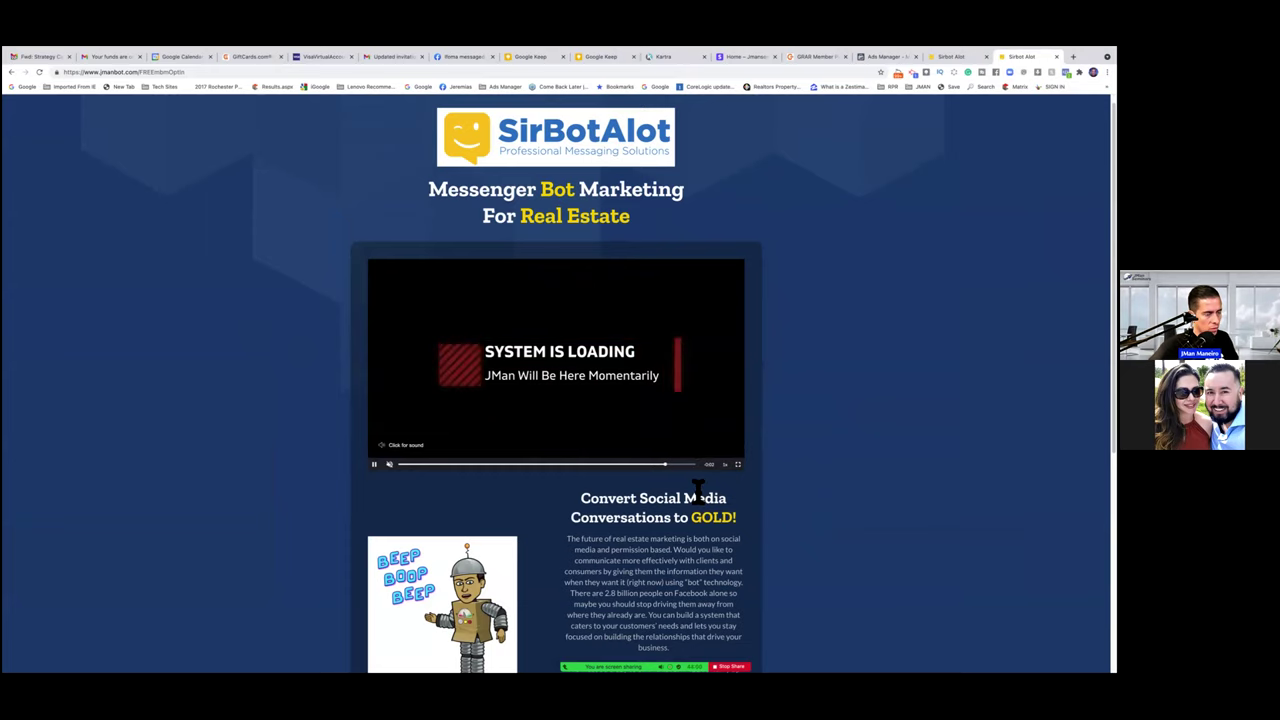
scroll(698, 490, "down", 1)
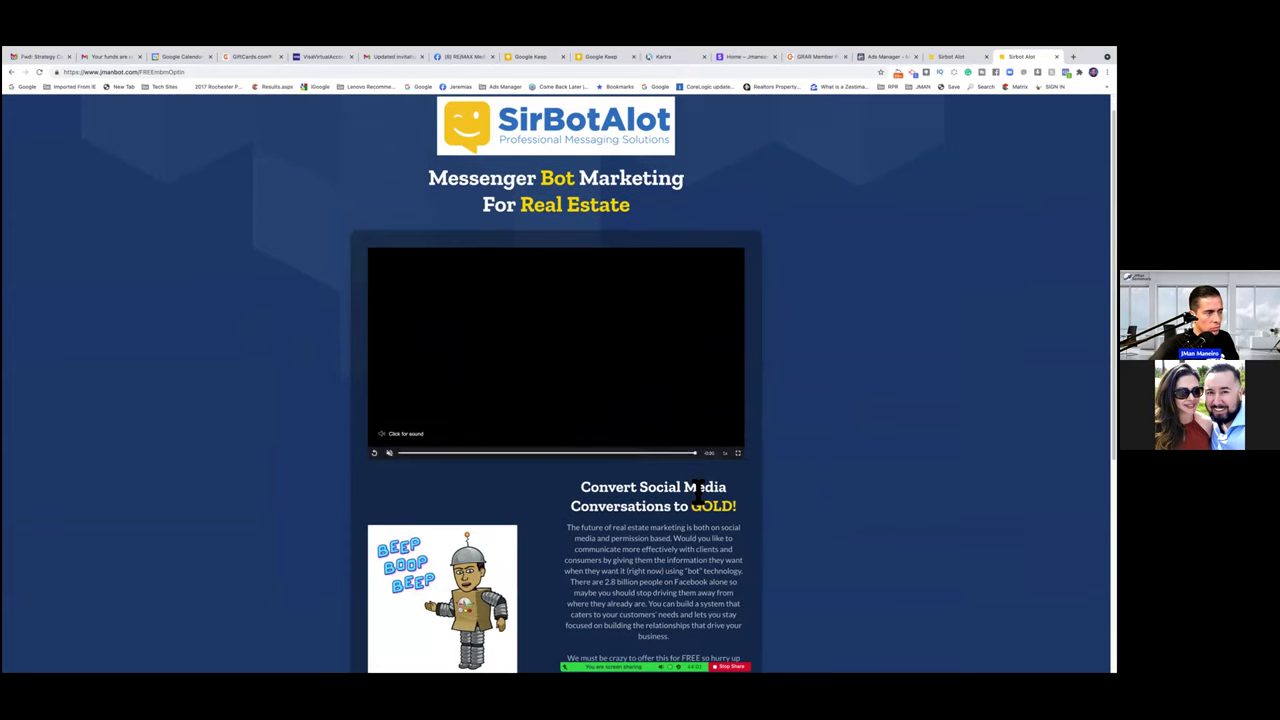
scroll(698, 489, "down", 2)
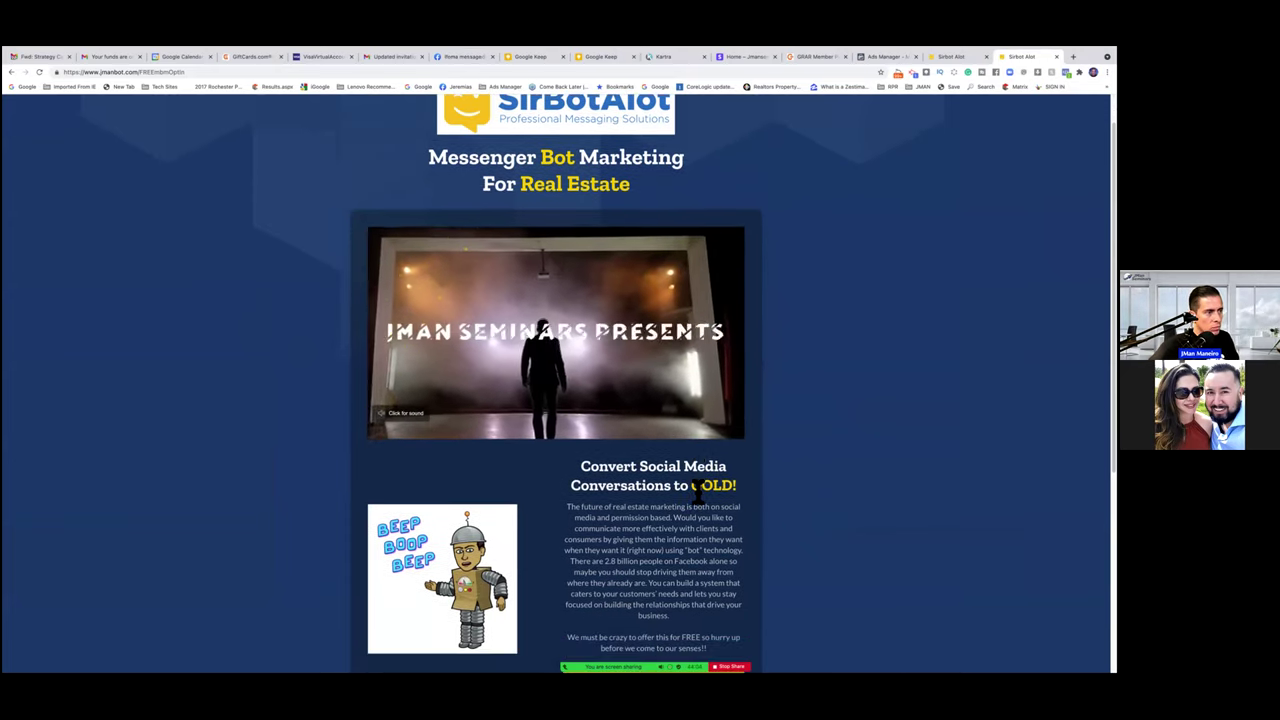
scroll(697, 489, "down", 5)
scroll(697, 490, "up", 2)
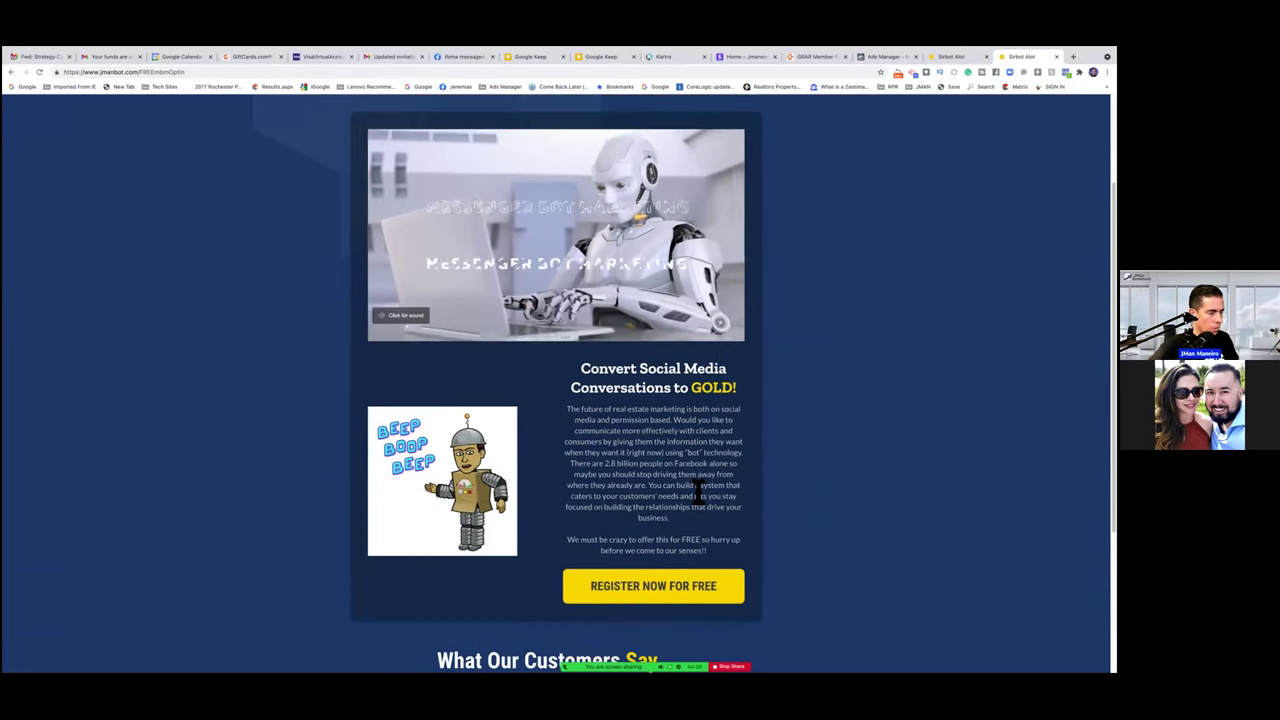
scroll(697, 490, "up", 4)
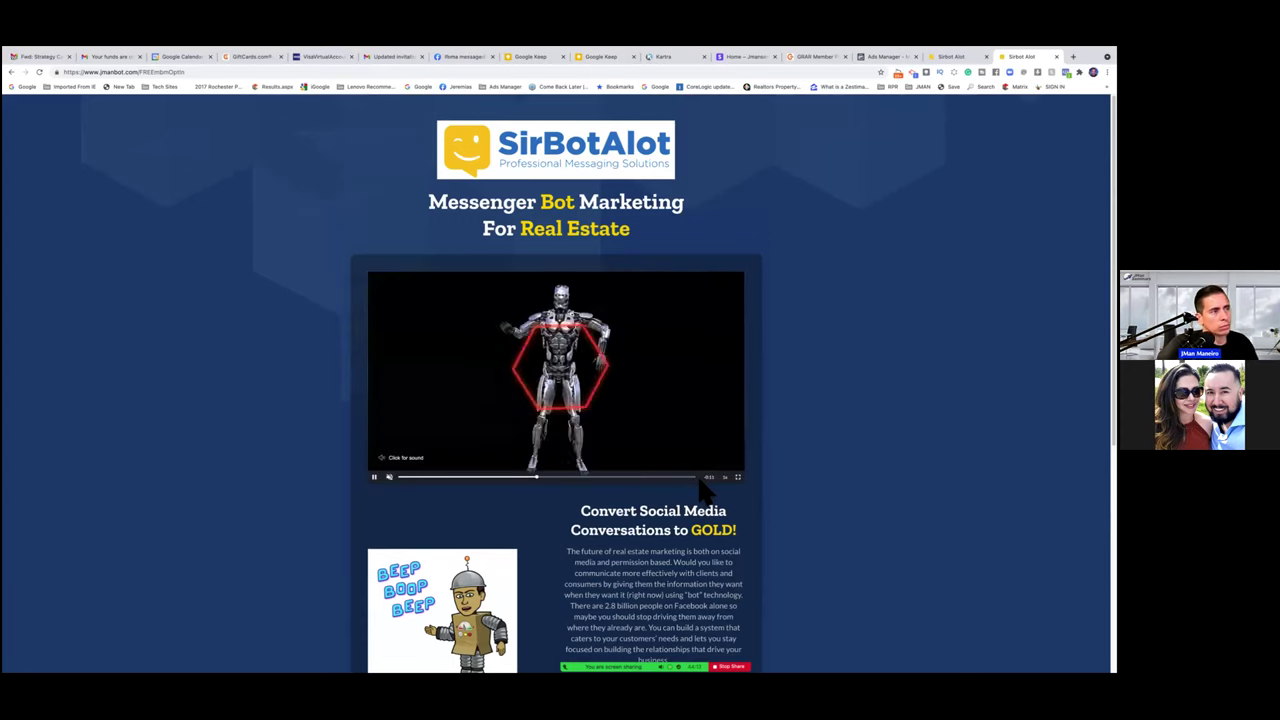
Step: Examine the opt-in page's GOLD offer text, registration buttons and customer testimonials down to the footer
scroll(706, 487, "down", 1)
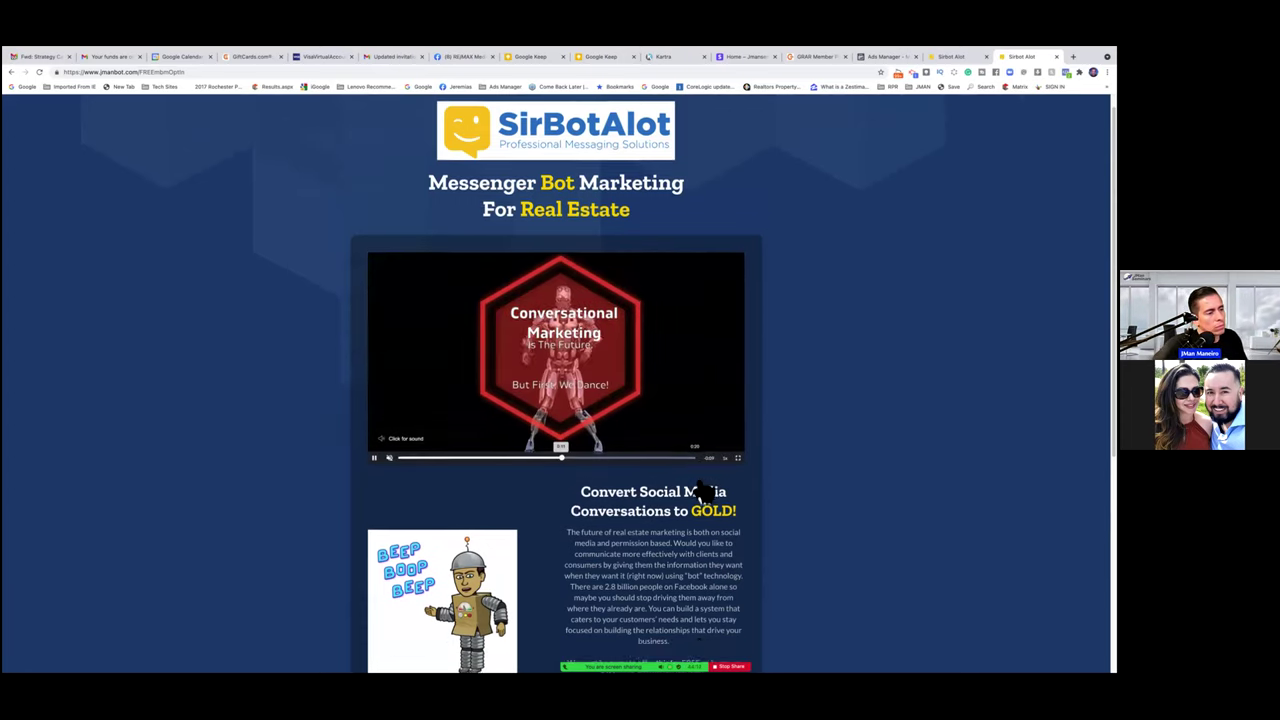
scroll(703, 490, "down", 7)
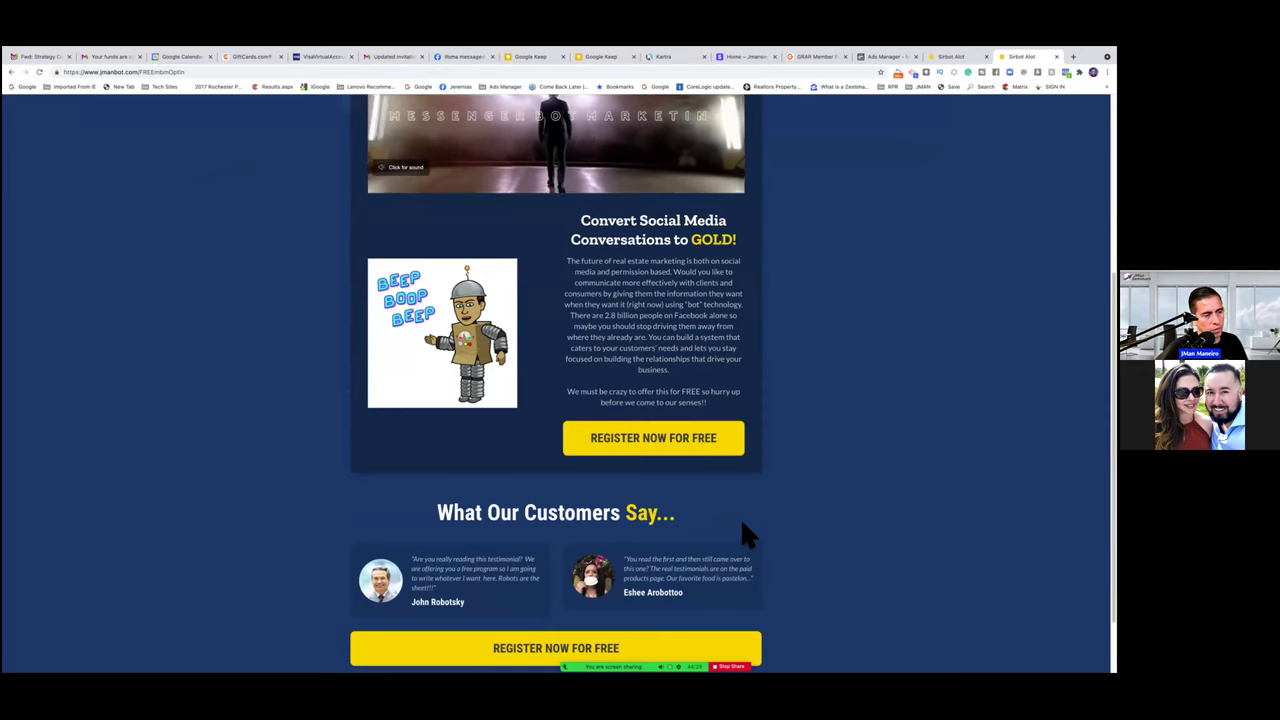
scroll(743, 519, "down", 1)
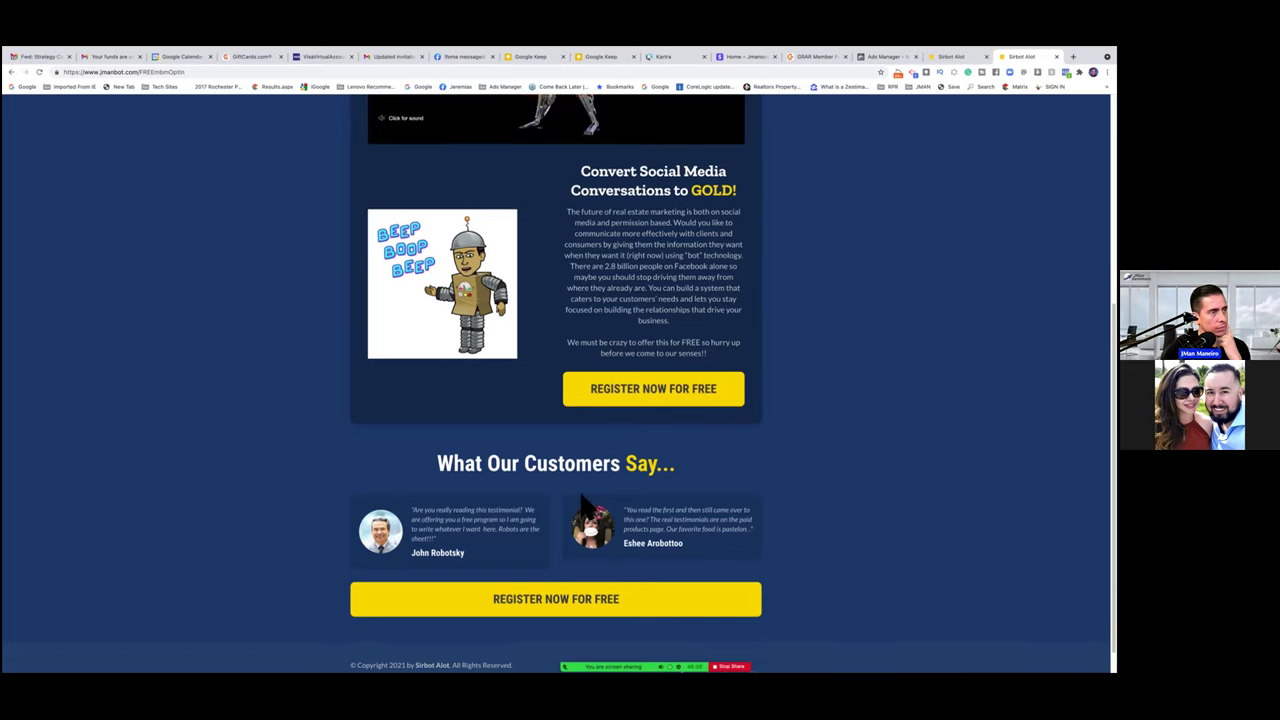
scroll(582, 496, "up", 1)
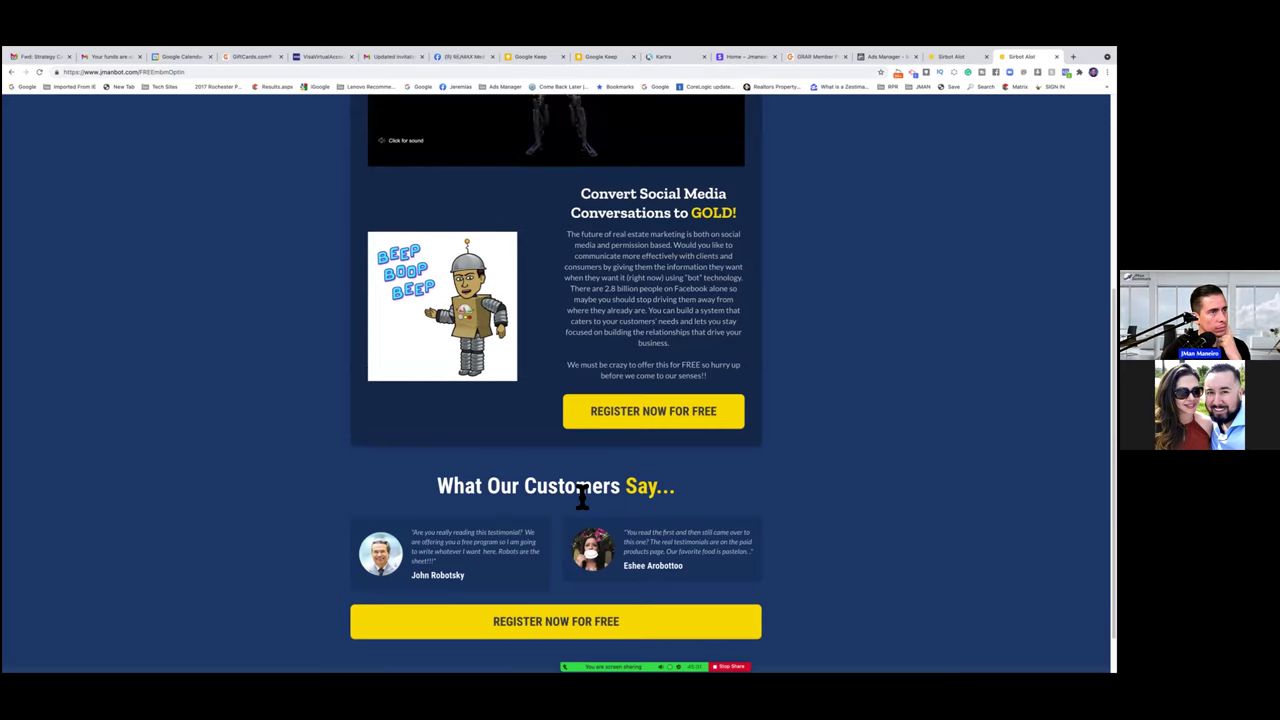
left_click(97, 72)
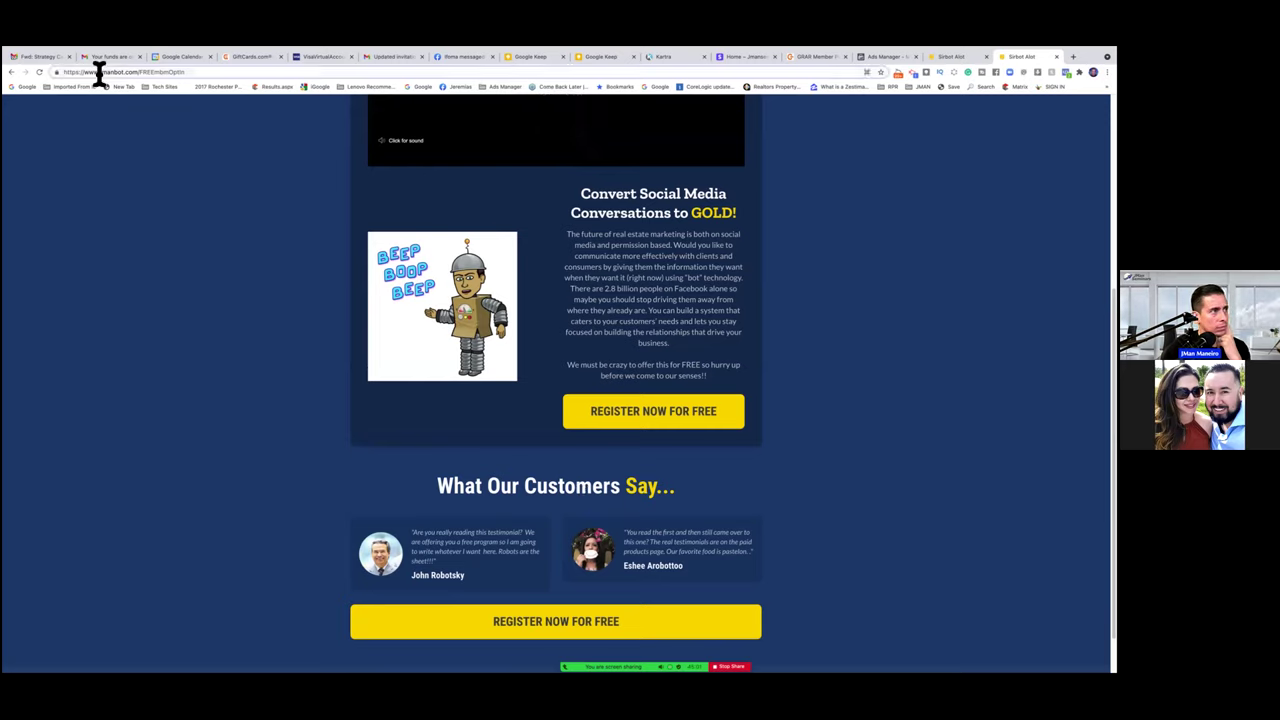
right_click(98, 74)
left_click(97, 72)
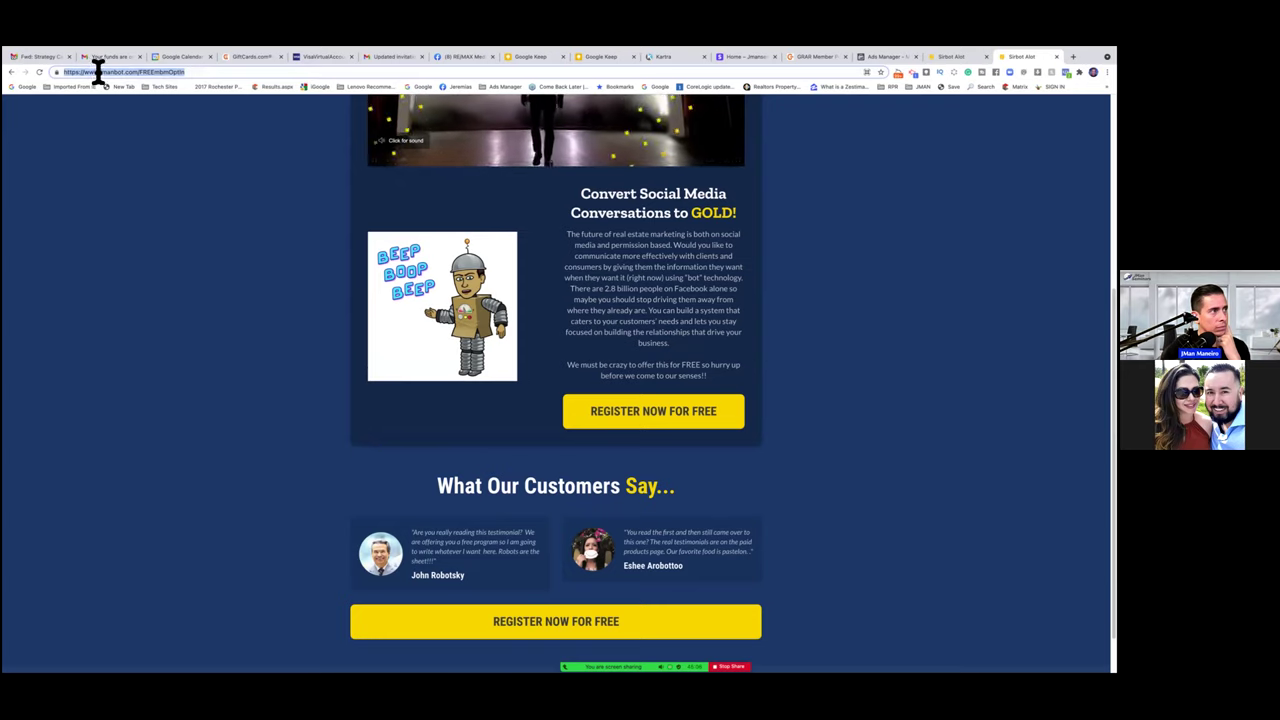
left_click_drag(101, 72, 192, 77)
right_click(176, 68)
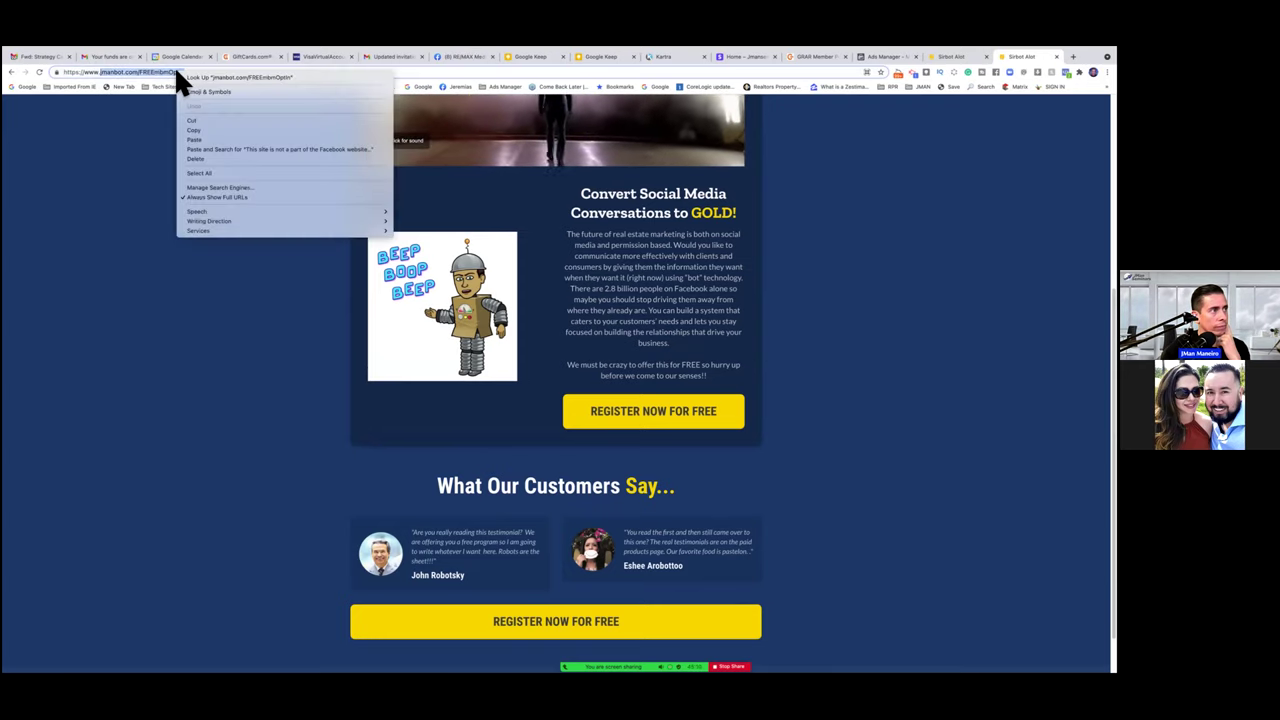
left_click(186, 125)
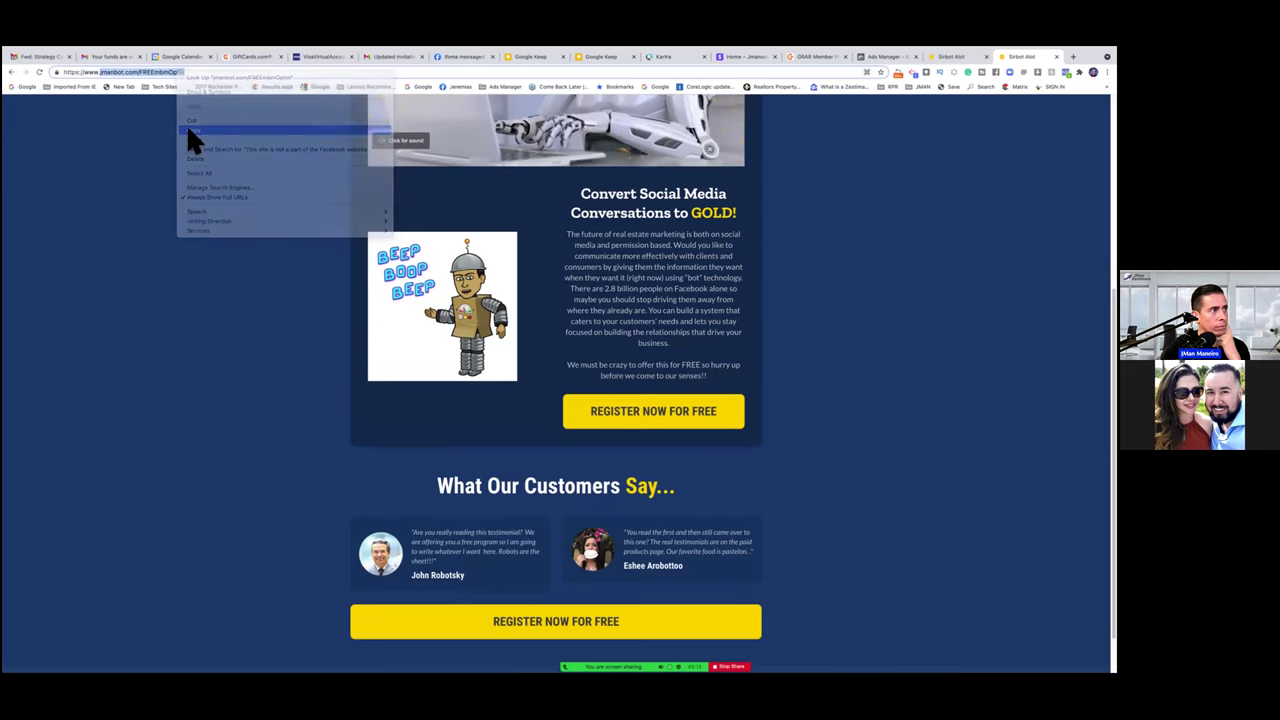
Step: Return to Ads Manager, close the ad editor and clear the ad, ad set and campaign selections
left_click(898, 57)
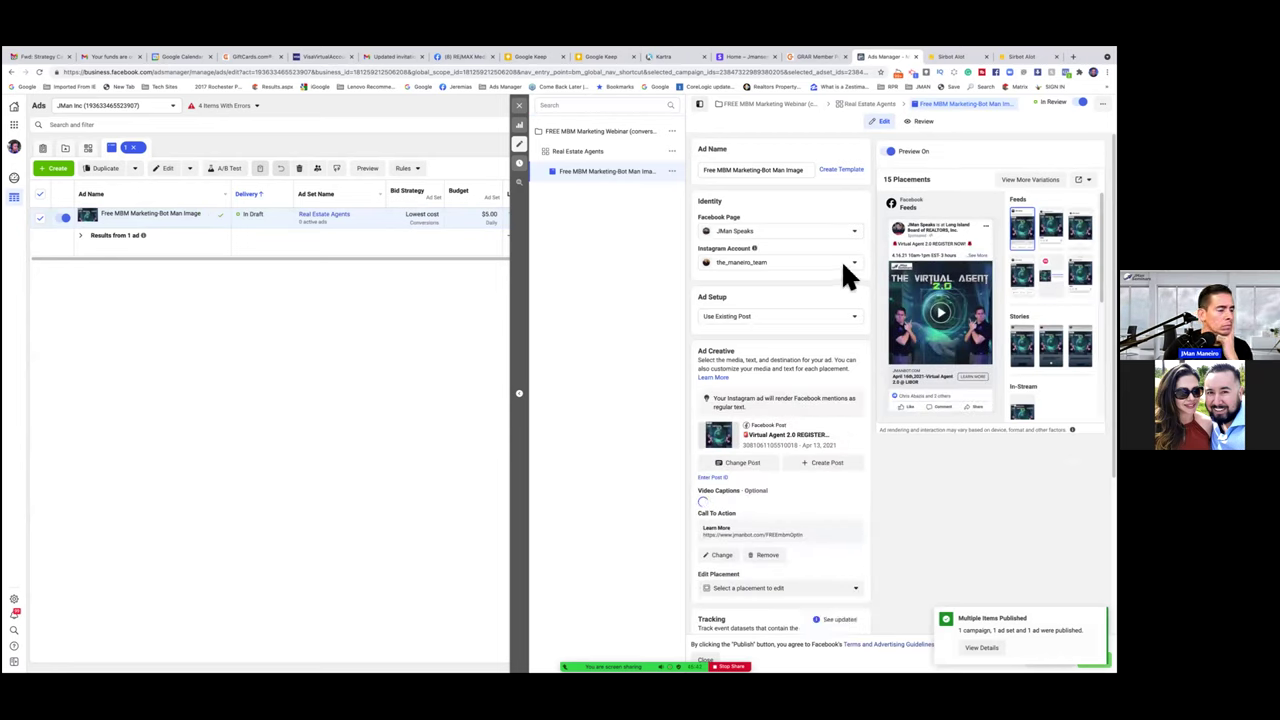
left_click(522, 112)
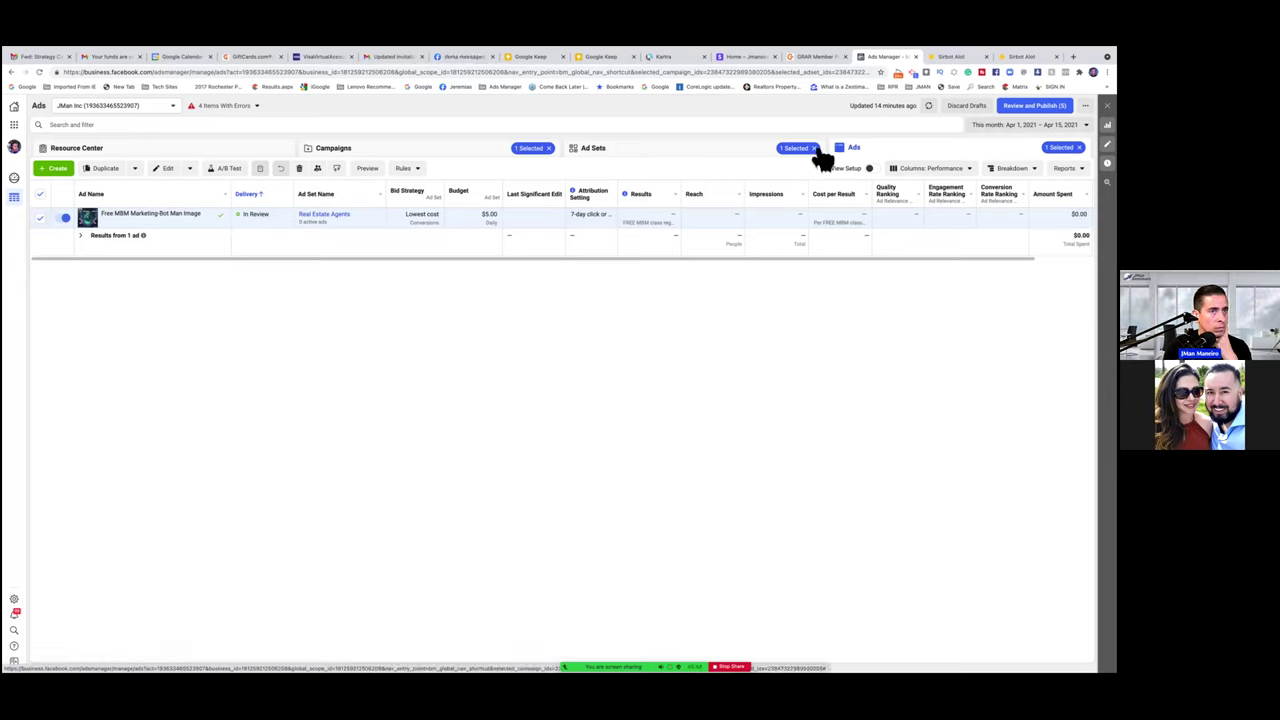
left_click(1079, 147)
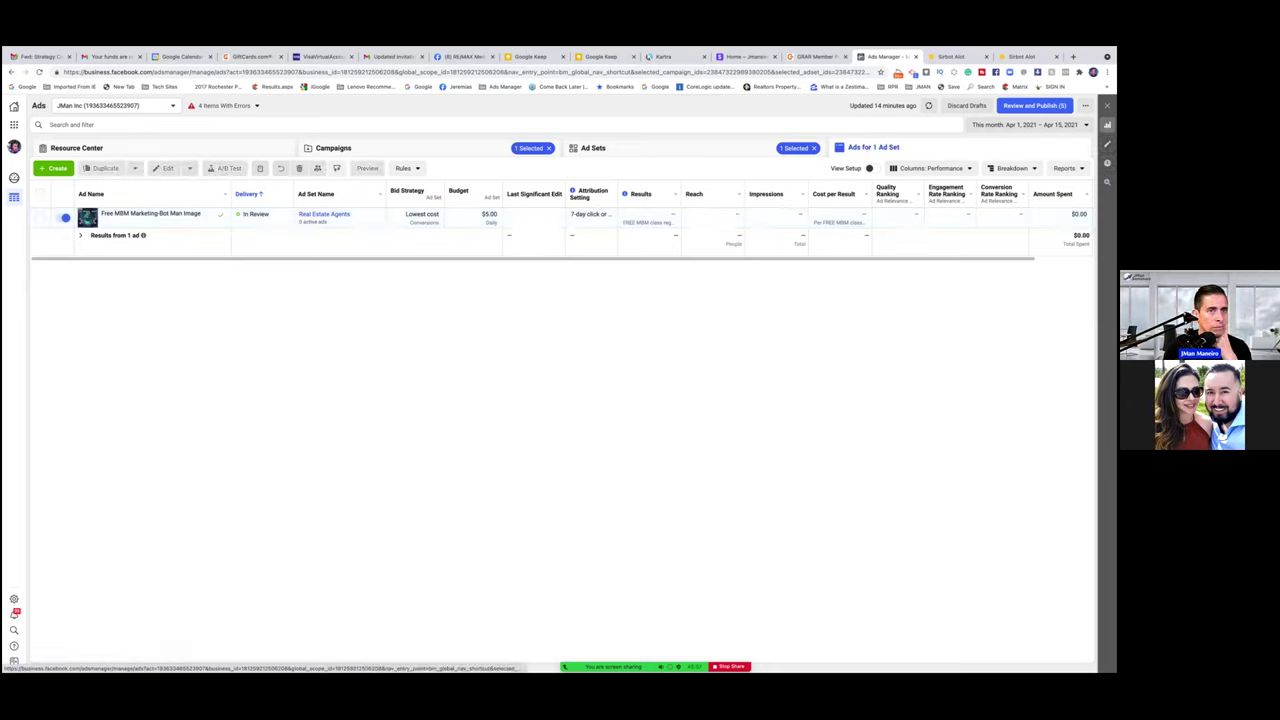
left_click(819, 152)
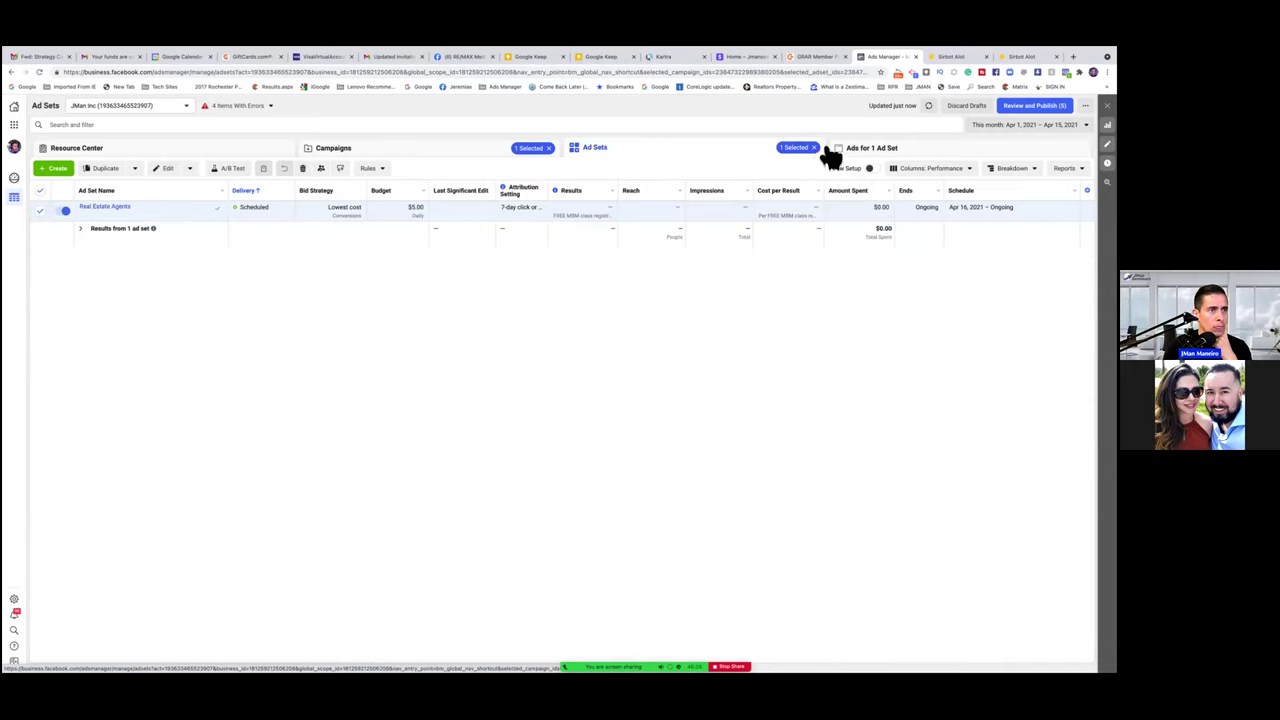
left_click(814, 148)
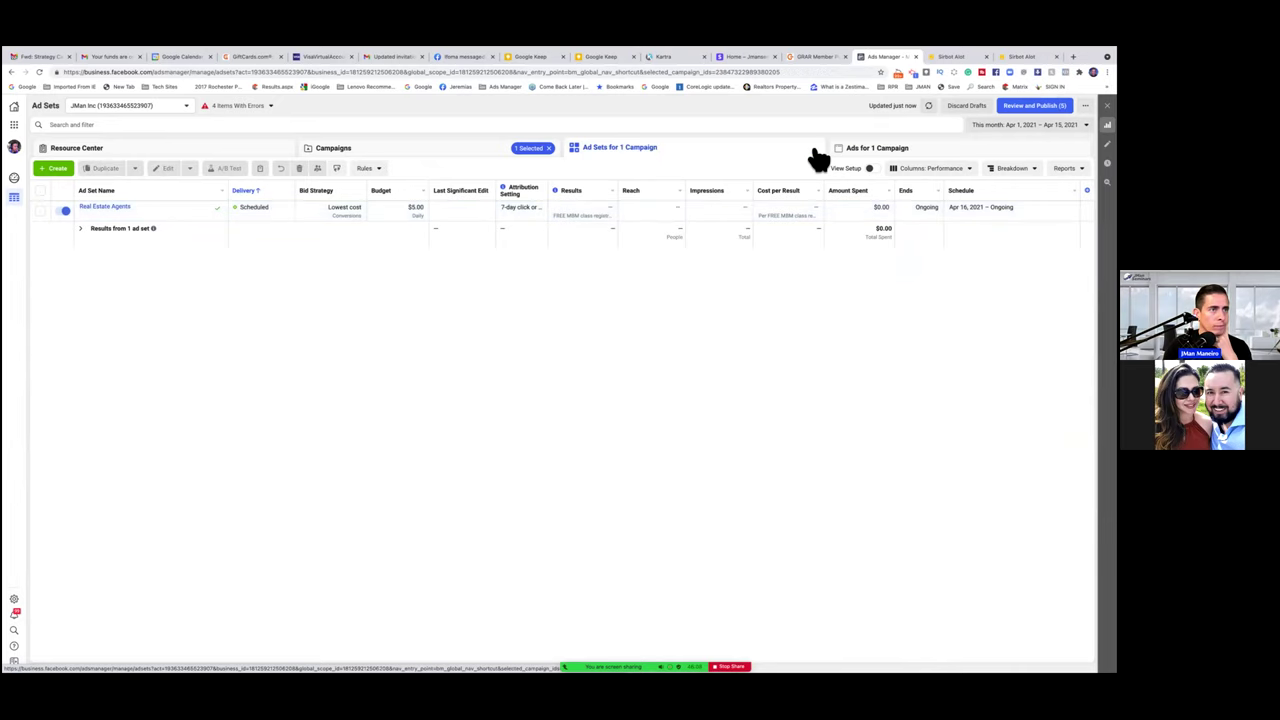
left_click(549, 149)
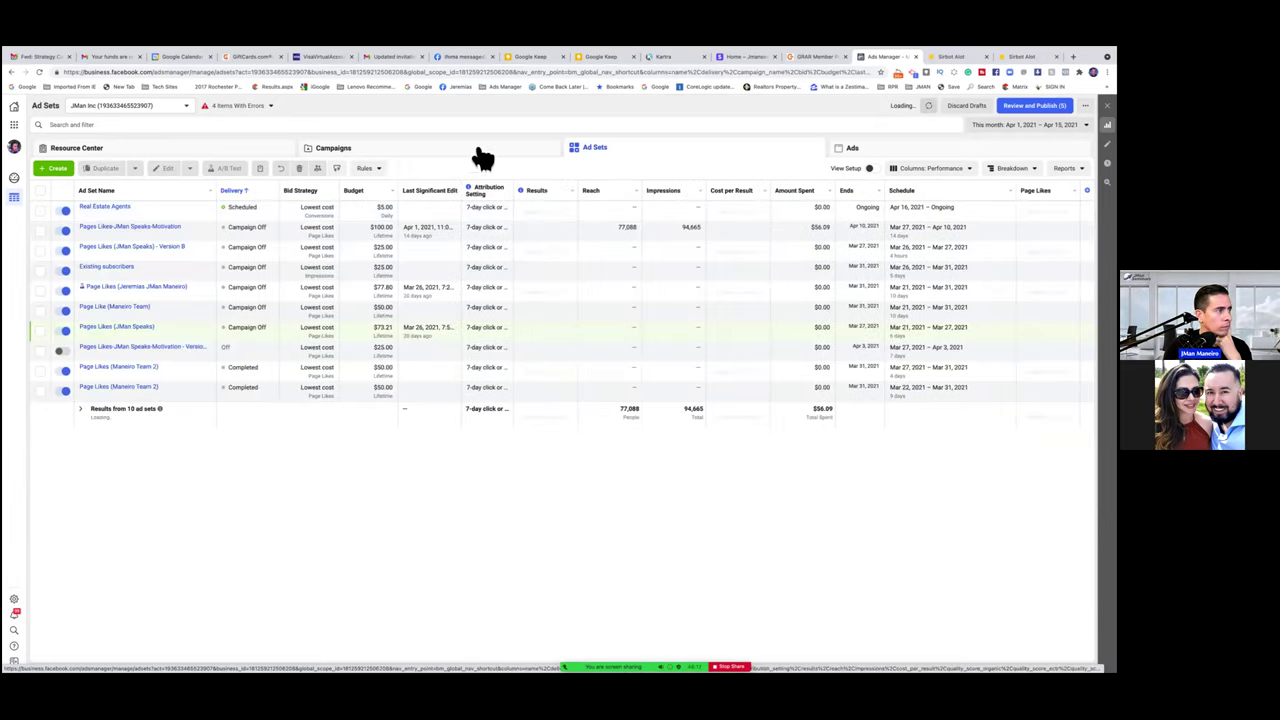
Step: Turn off the two completed Page Likes campaigns, including the ad set inside the selected one
left_click(343, 156)
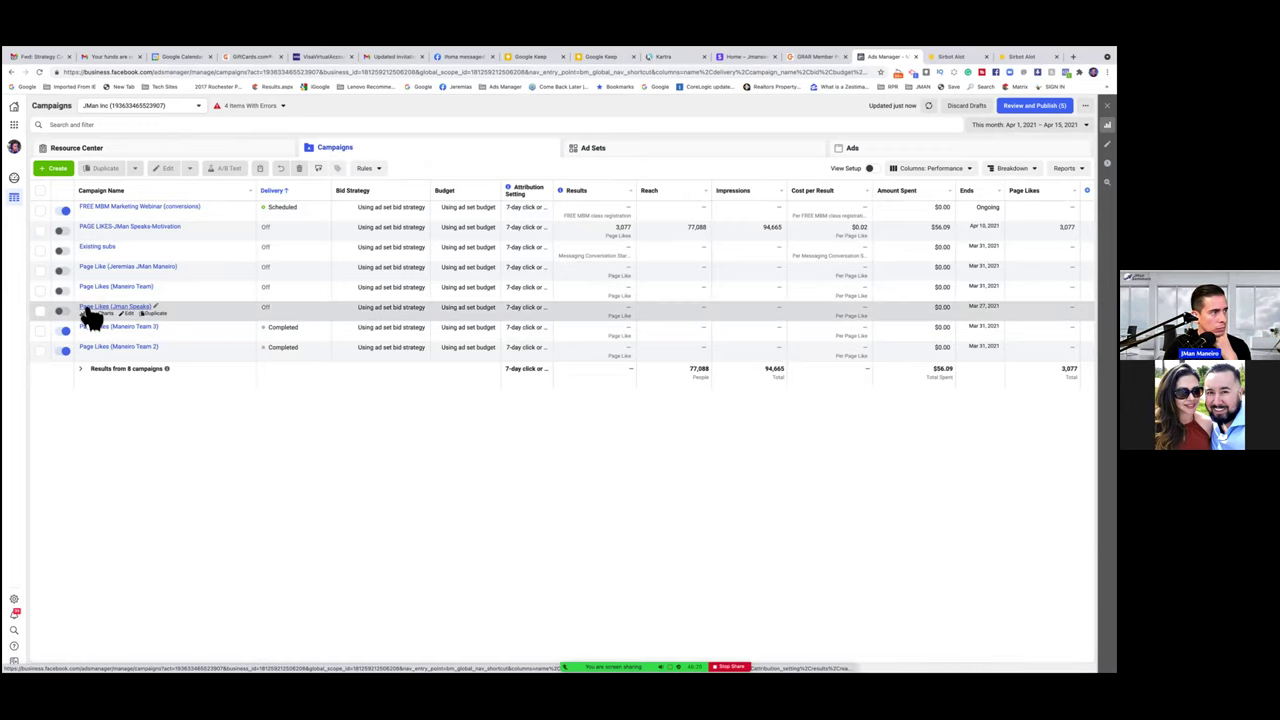
left_click(62, 331)
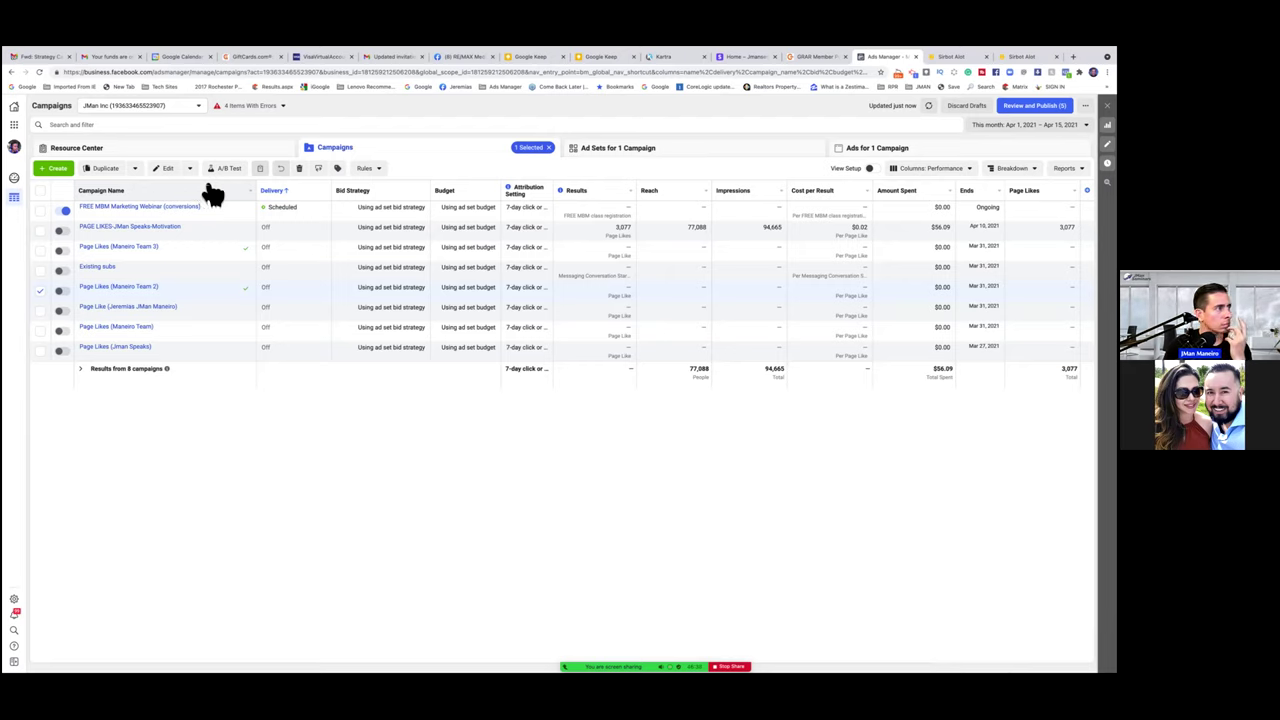
left_click(650, 150)
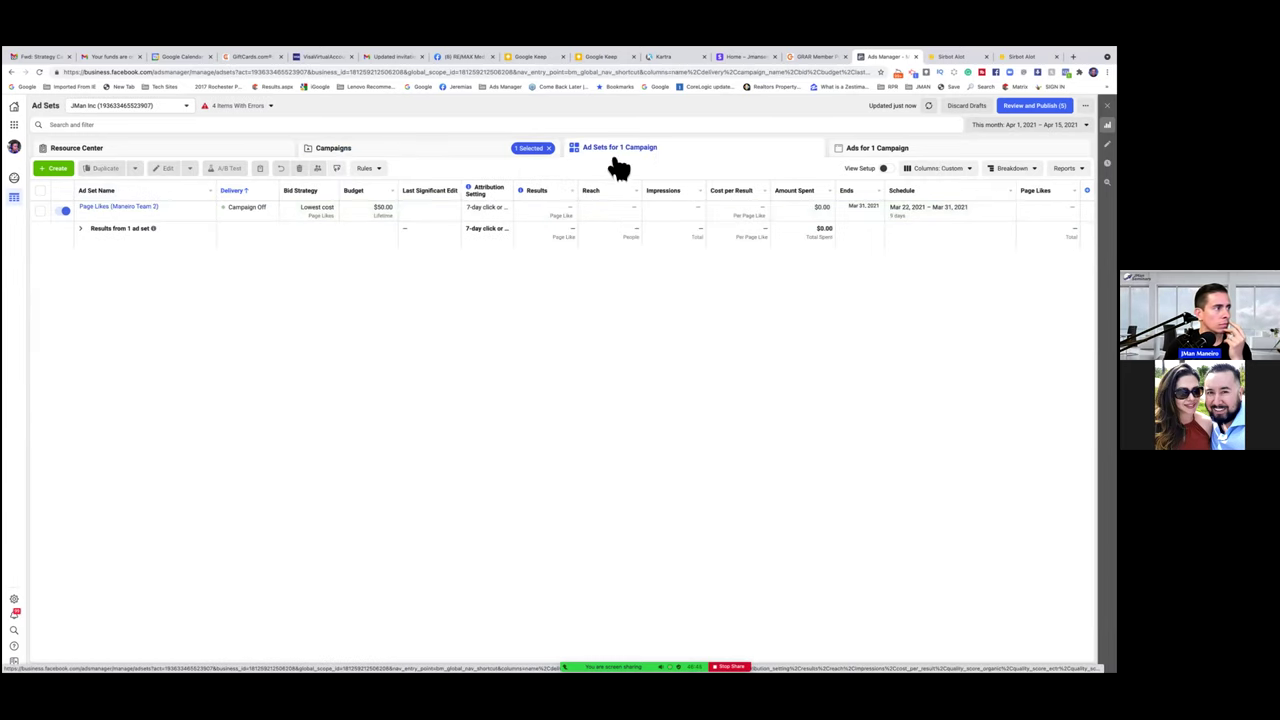
left_click(61, 208)
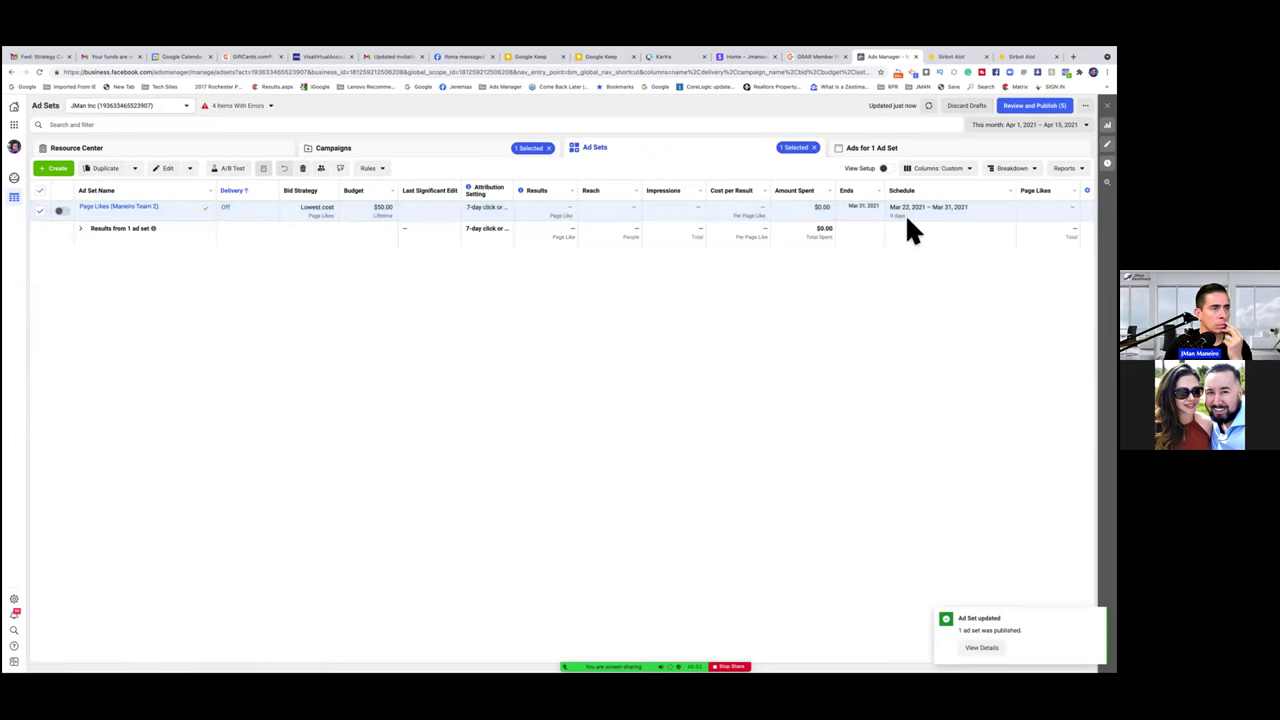
Step: Across all campaigns, turn off the $100 Motivation, Version B, Existing subscribers and $77.80 Page Likes ad sets
left_click(814, 148)
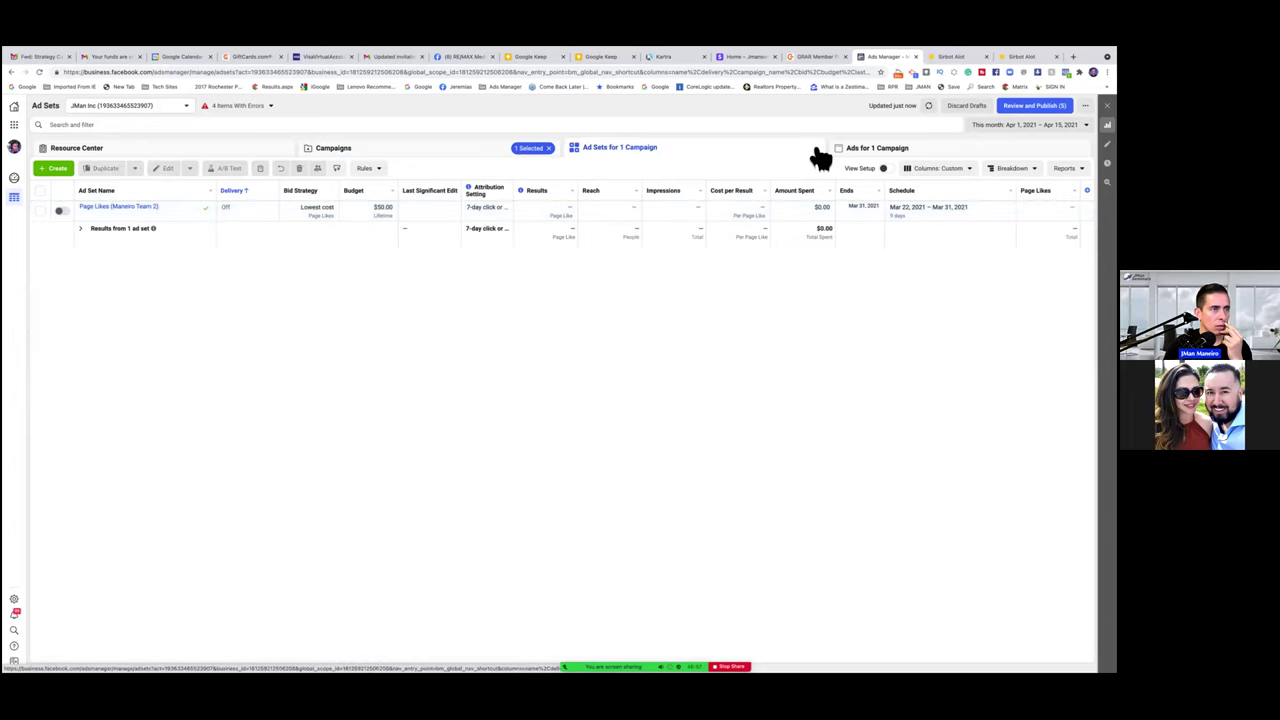
left_click(548, 148)
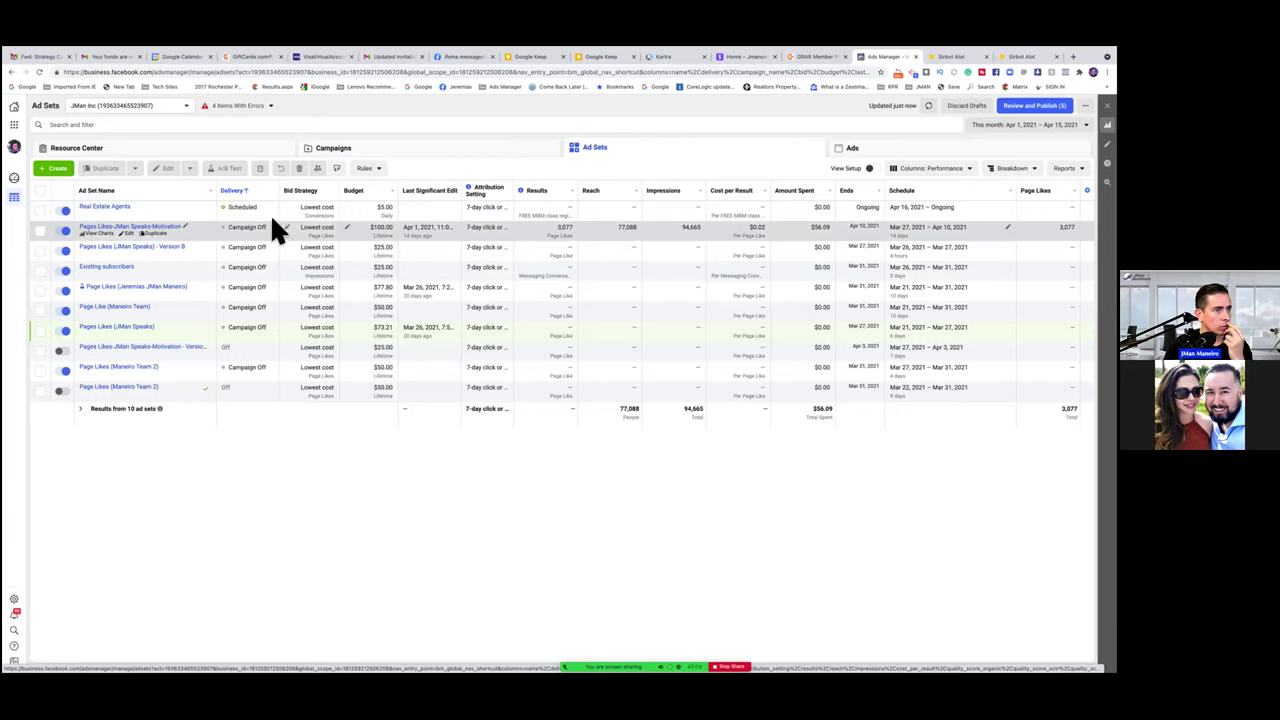
left_click(66, 228)
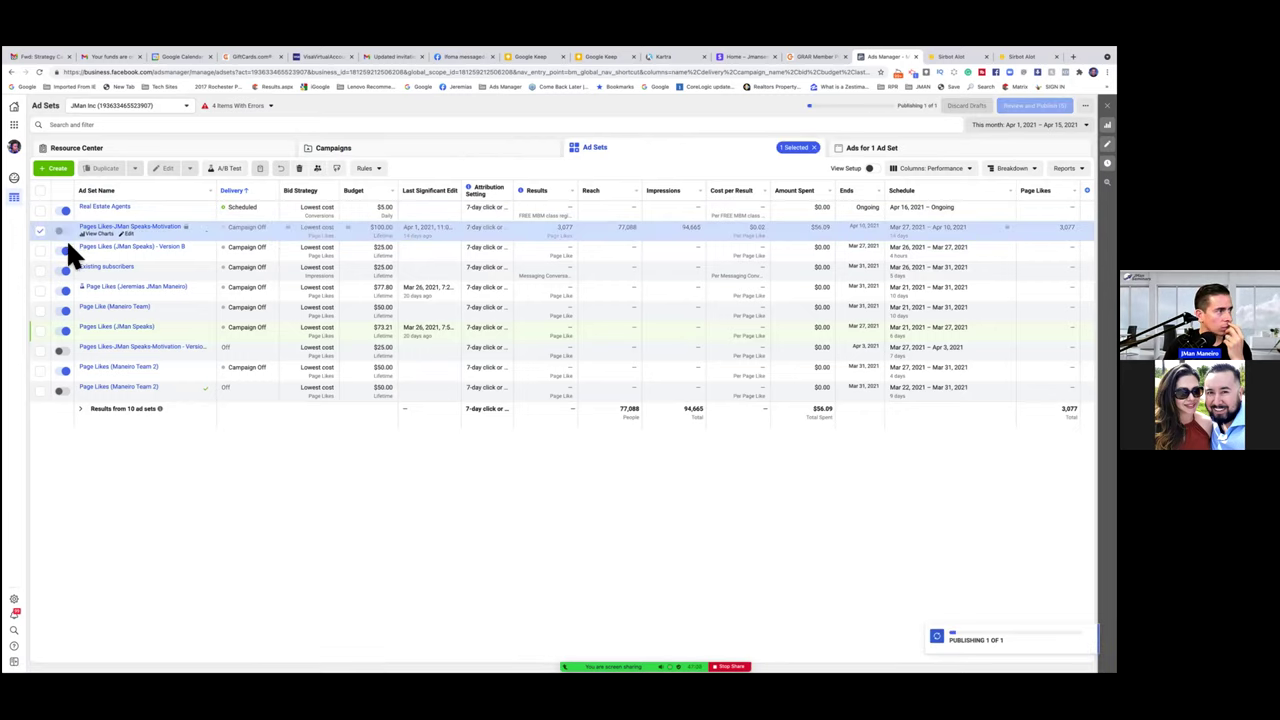
left_click(66, 248)
left_click(66, 268)
left_click(66, 288)
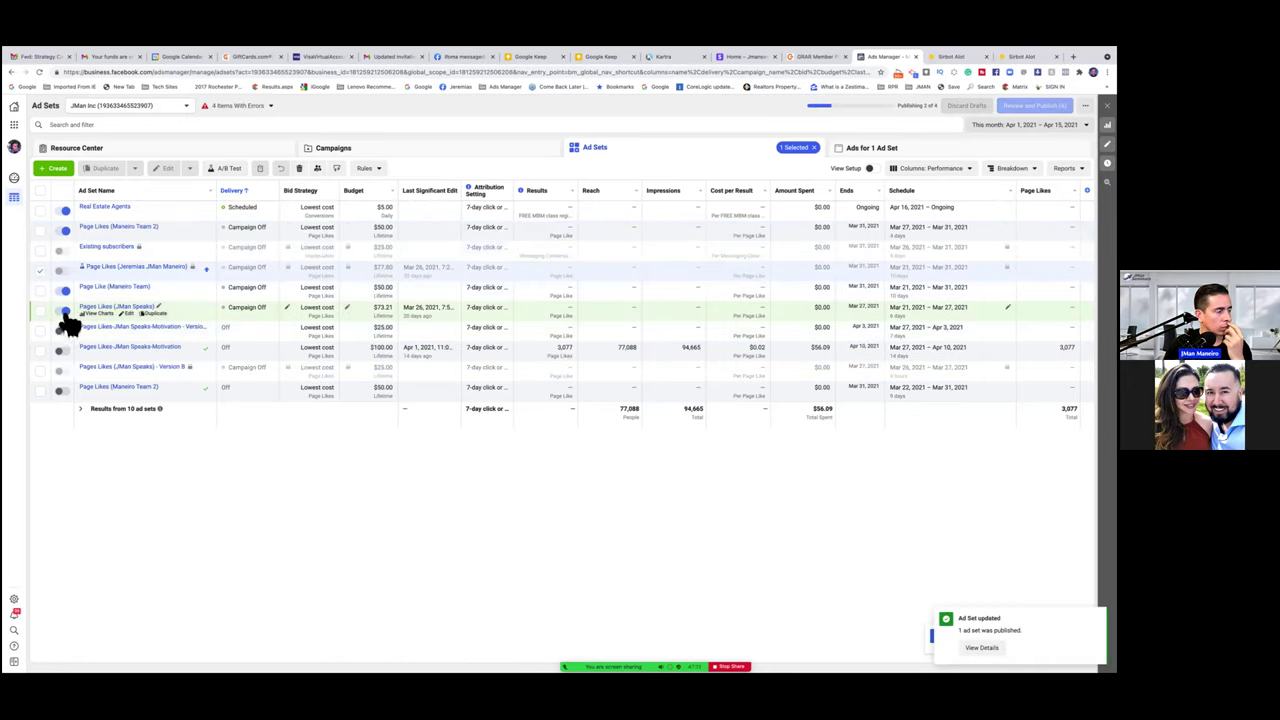
Step: Turn off the remaining active ad sets except Real Estate Agents, publishing the pending Audience update, and clear the selection
left_click(61, 328)
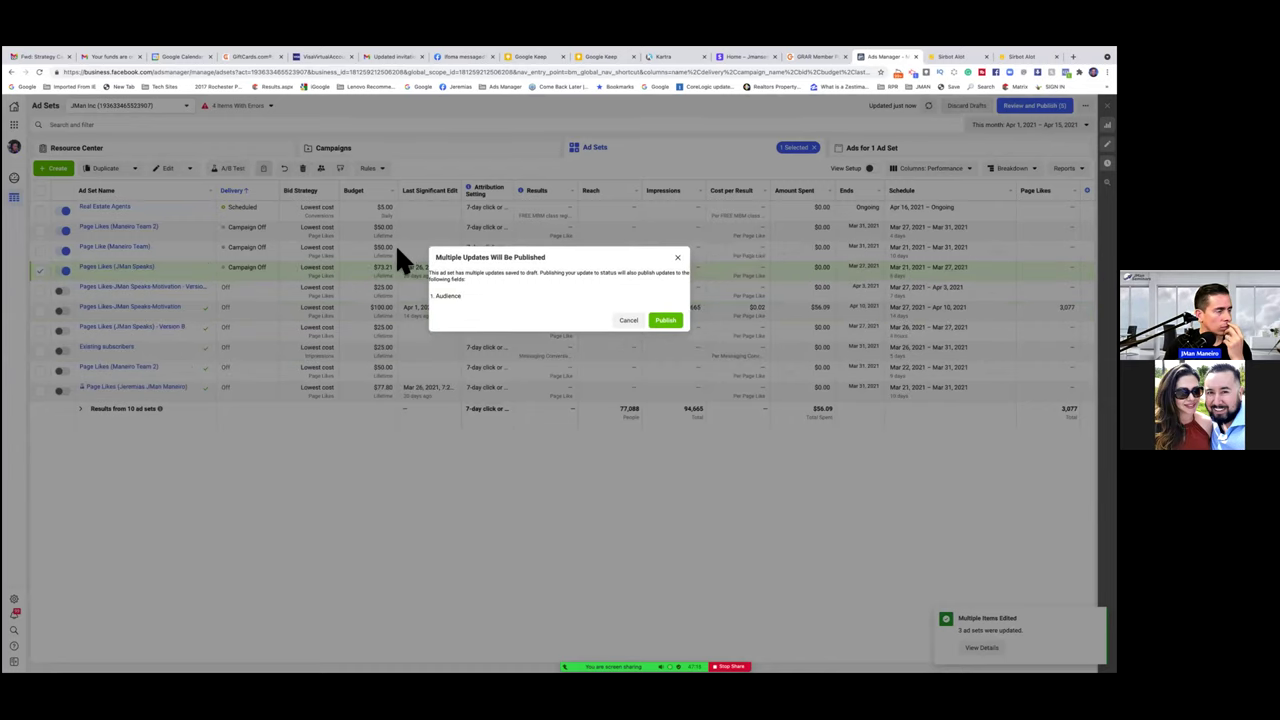
left_click(674, 321)
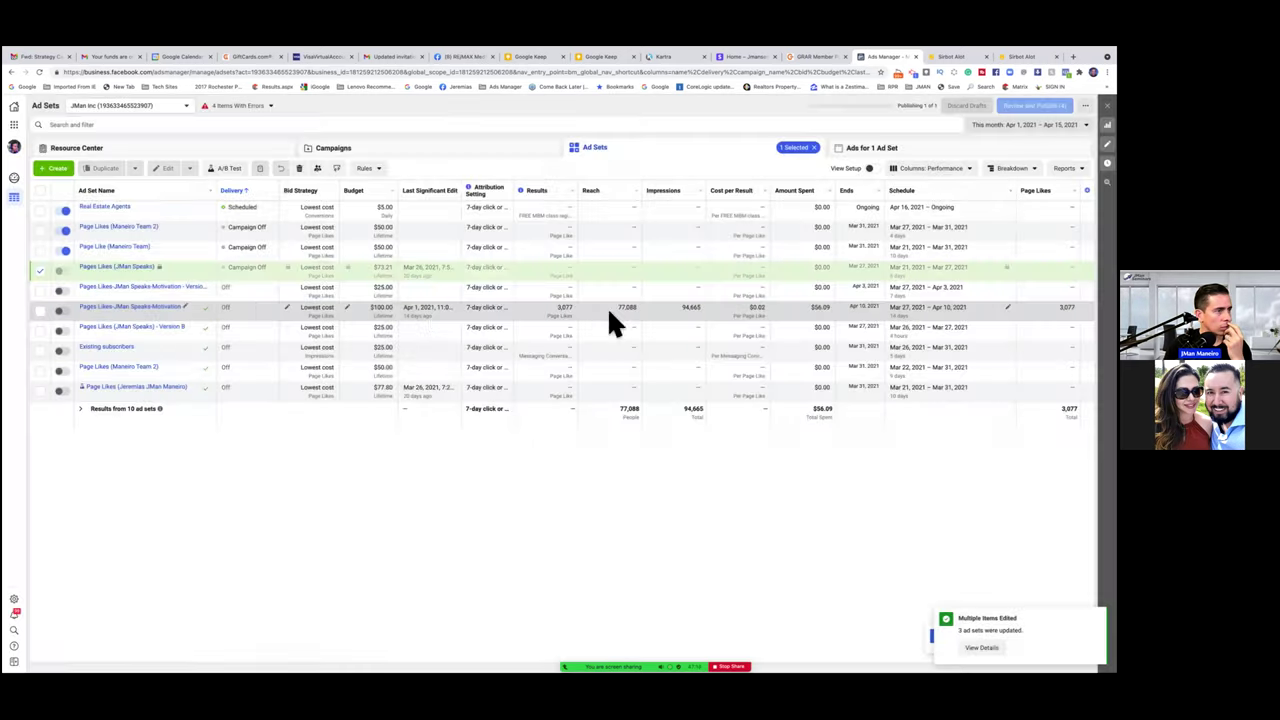
left_click(65, 228)
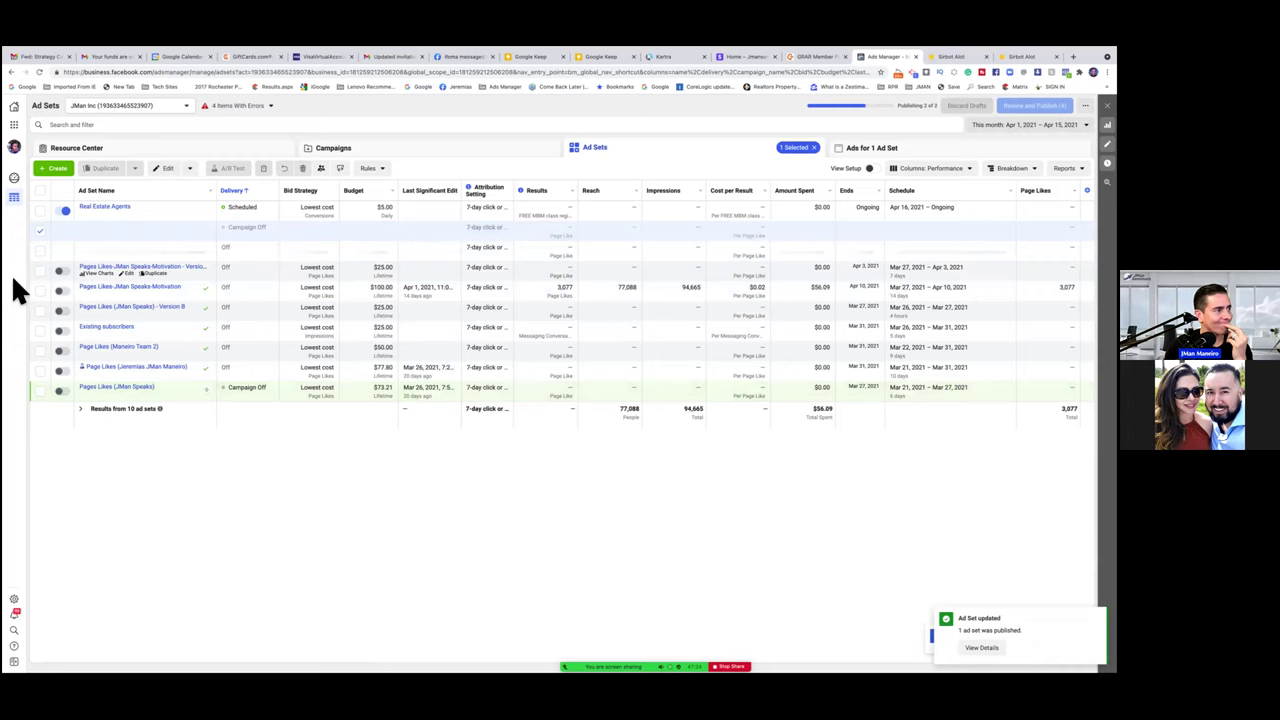
mouse_move(11, 285)
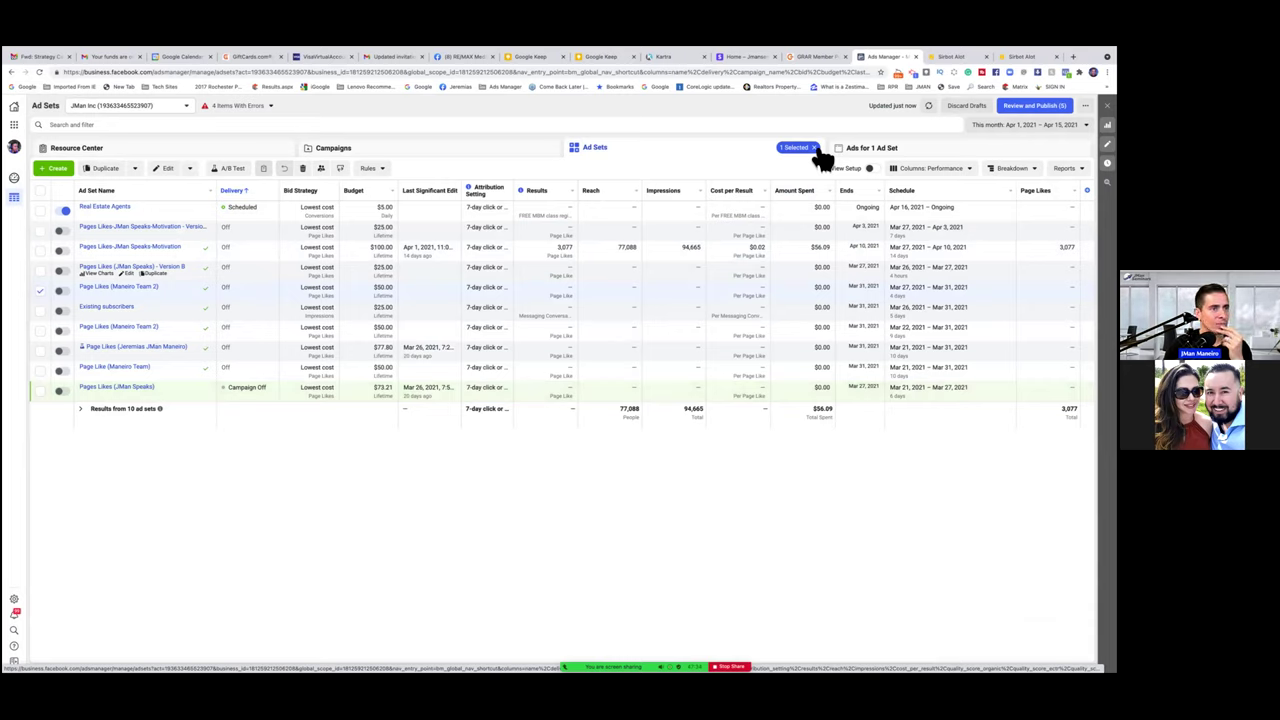
left_click(815, 148)
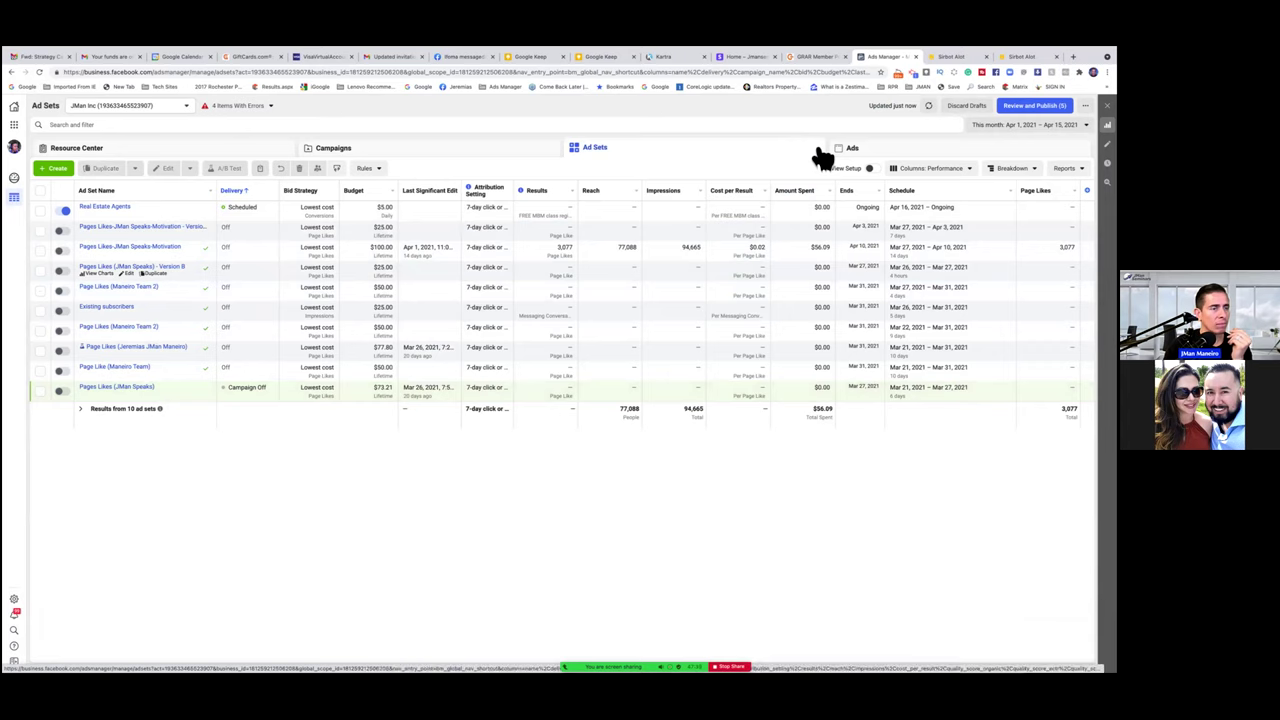
Step: Turn off the setup-error ad, both Motivation ads and the two JMan Speaks New Ad entries, publishing their pending Creative updates
left_click(895, 150)
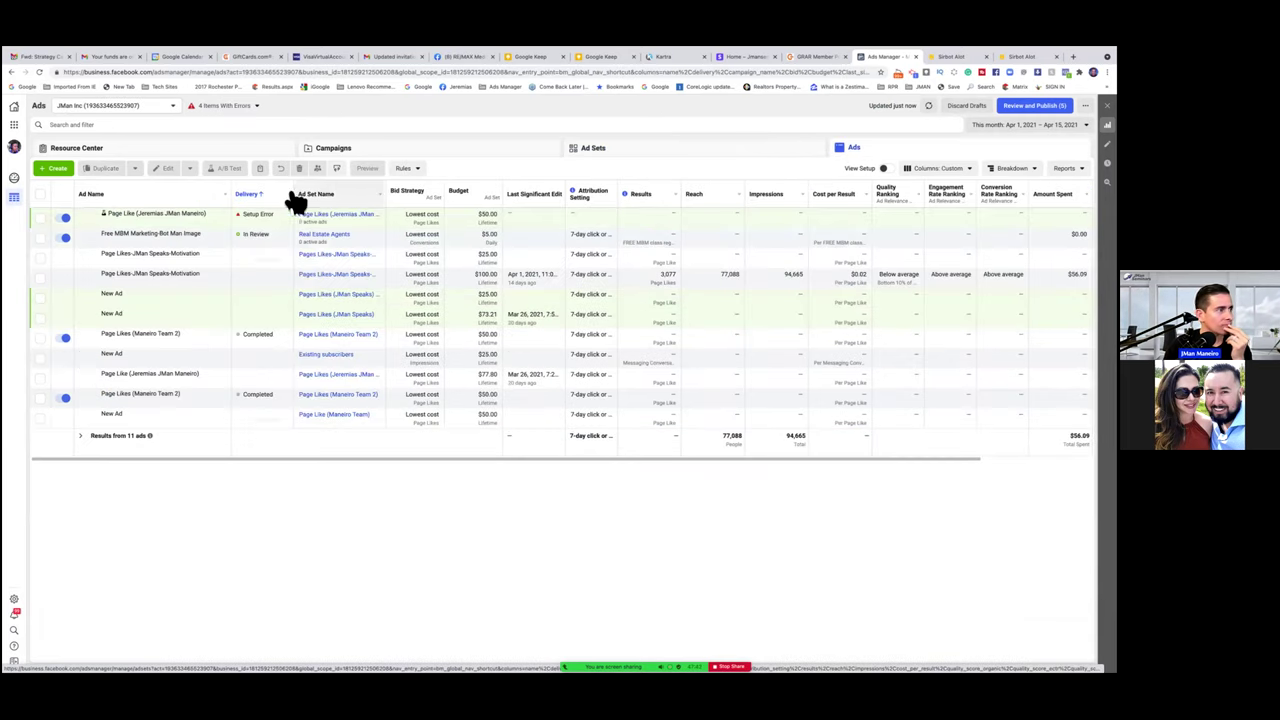
left_click(63, 216)
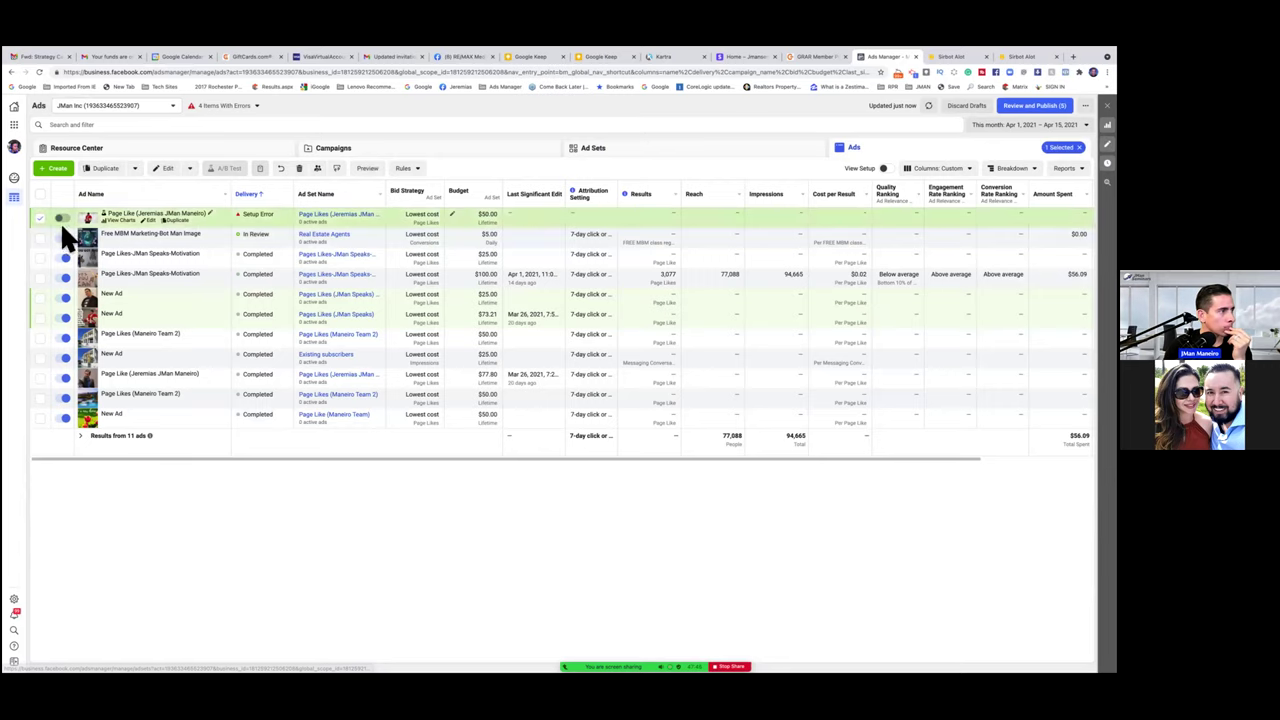
left_click(63, 257)
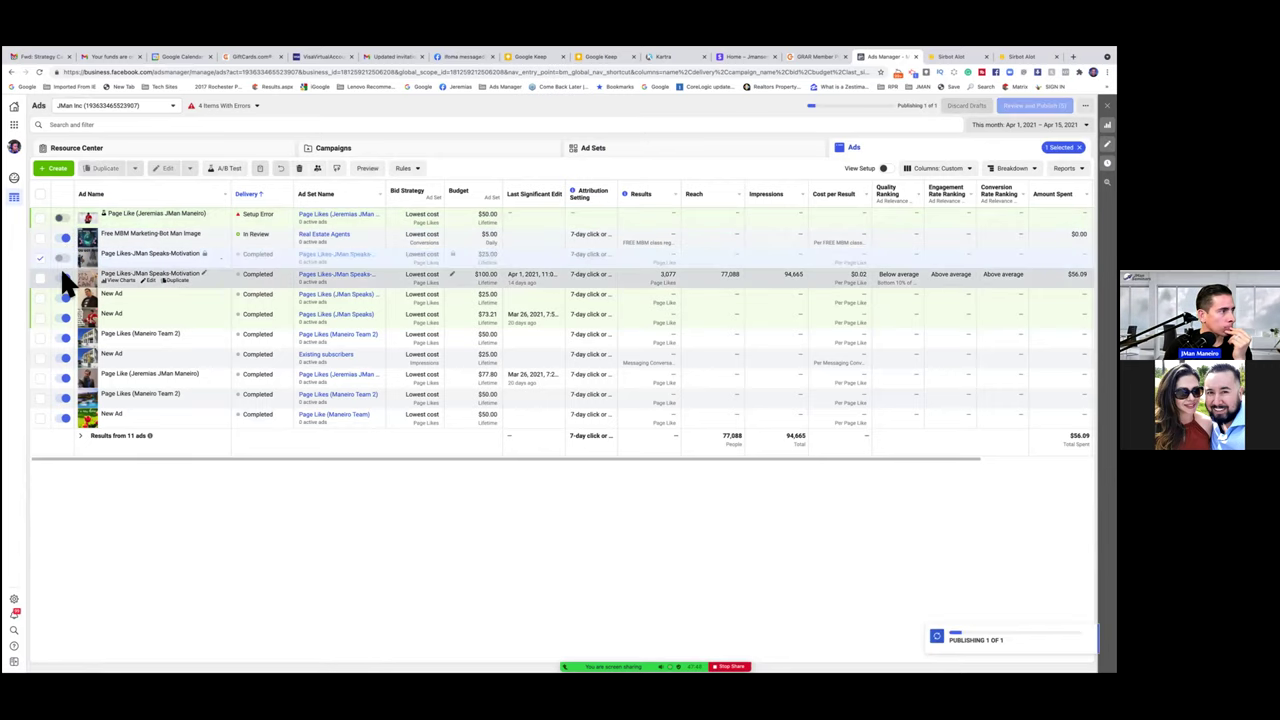
left_click(63, 280)
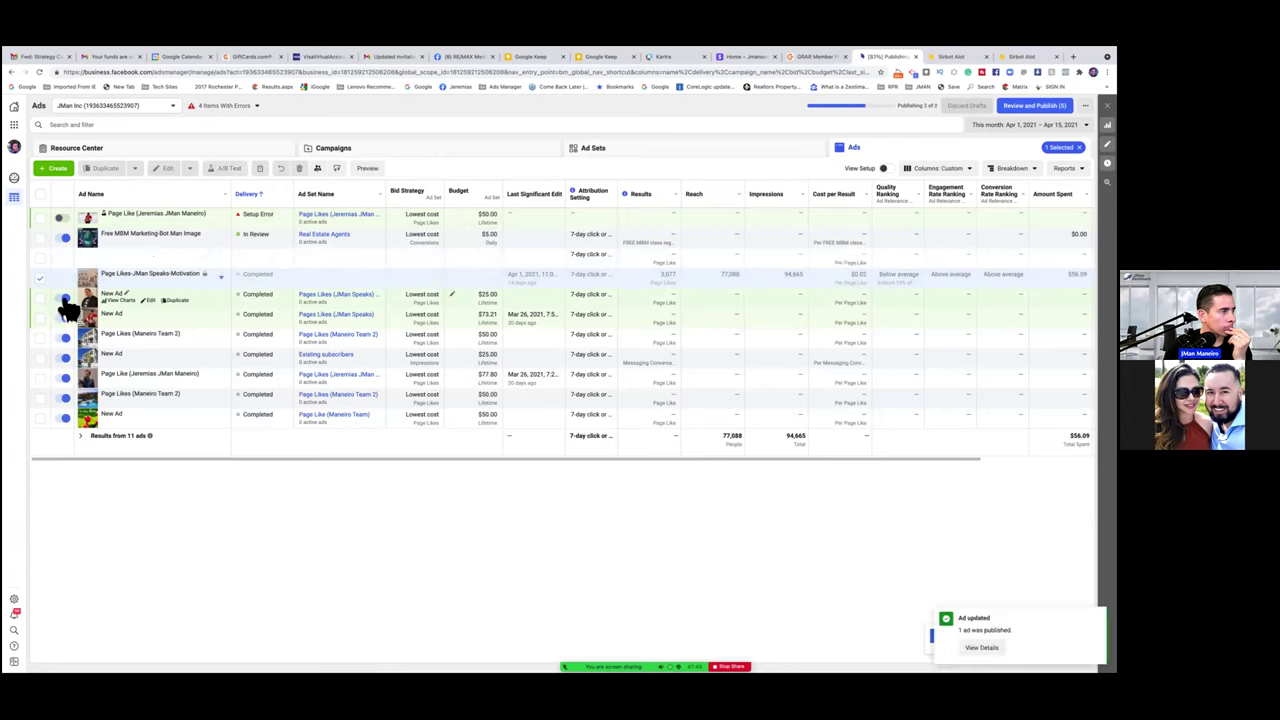
left_click(62, 300)
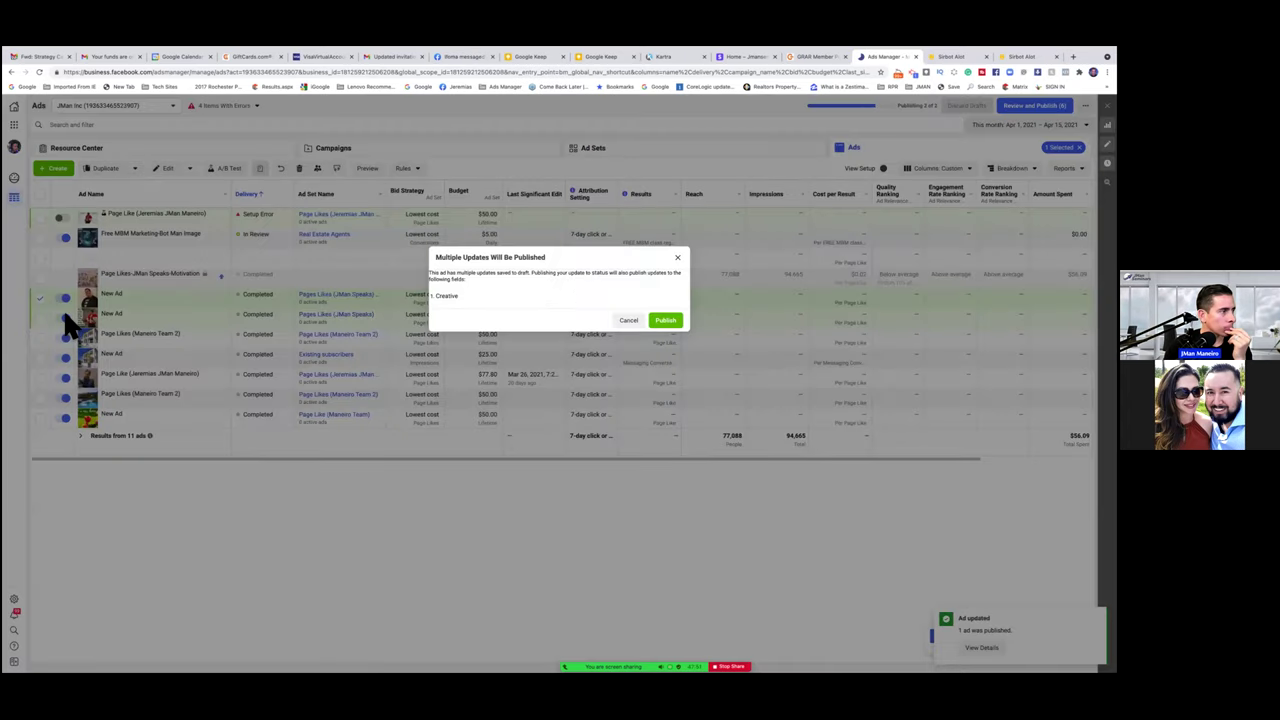
left_click(667, 321)
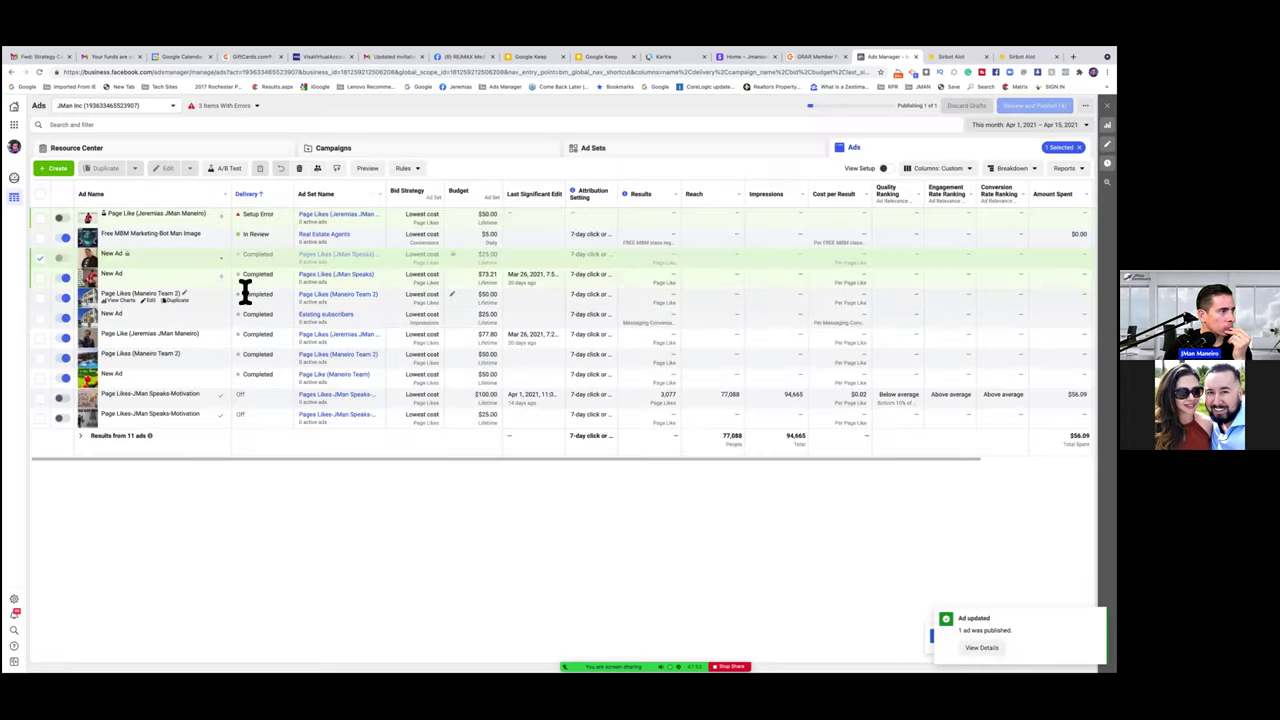
left_click(65, 280)
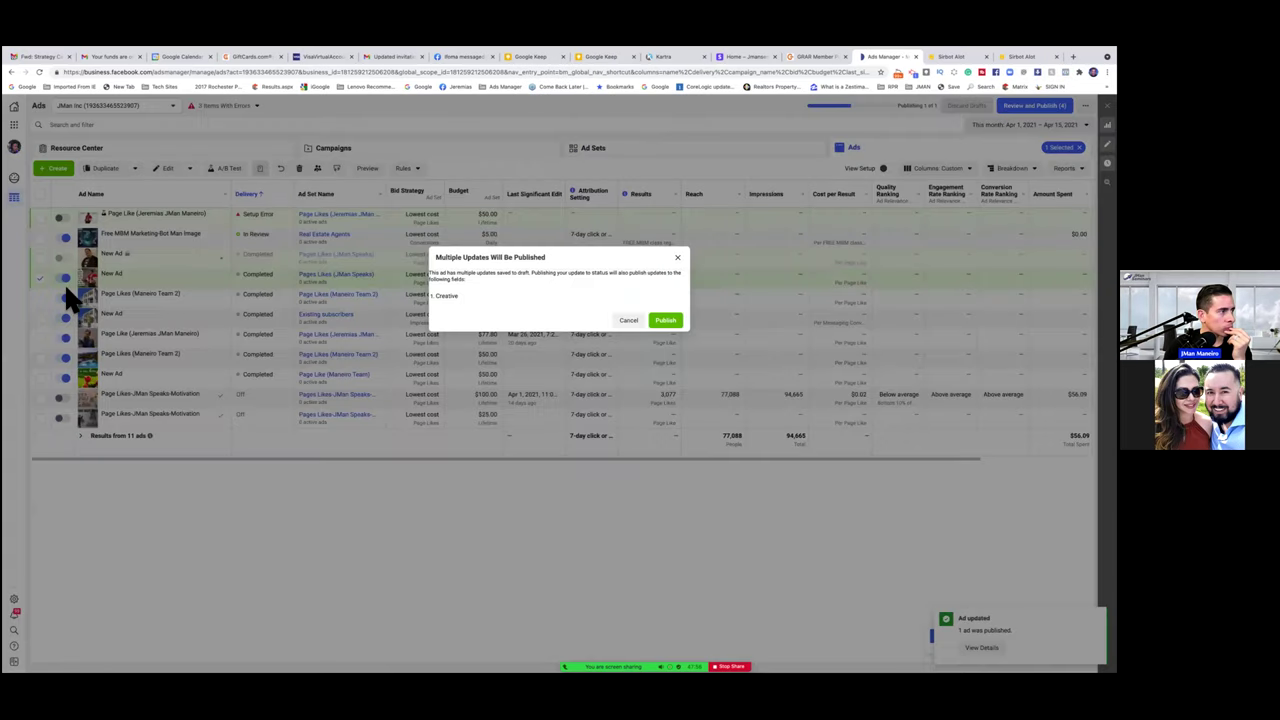
left_click(664, 322)
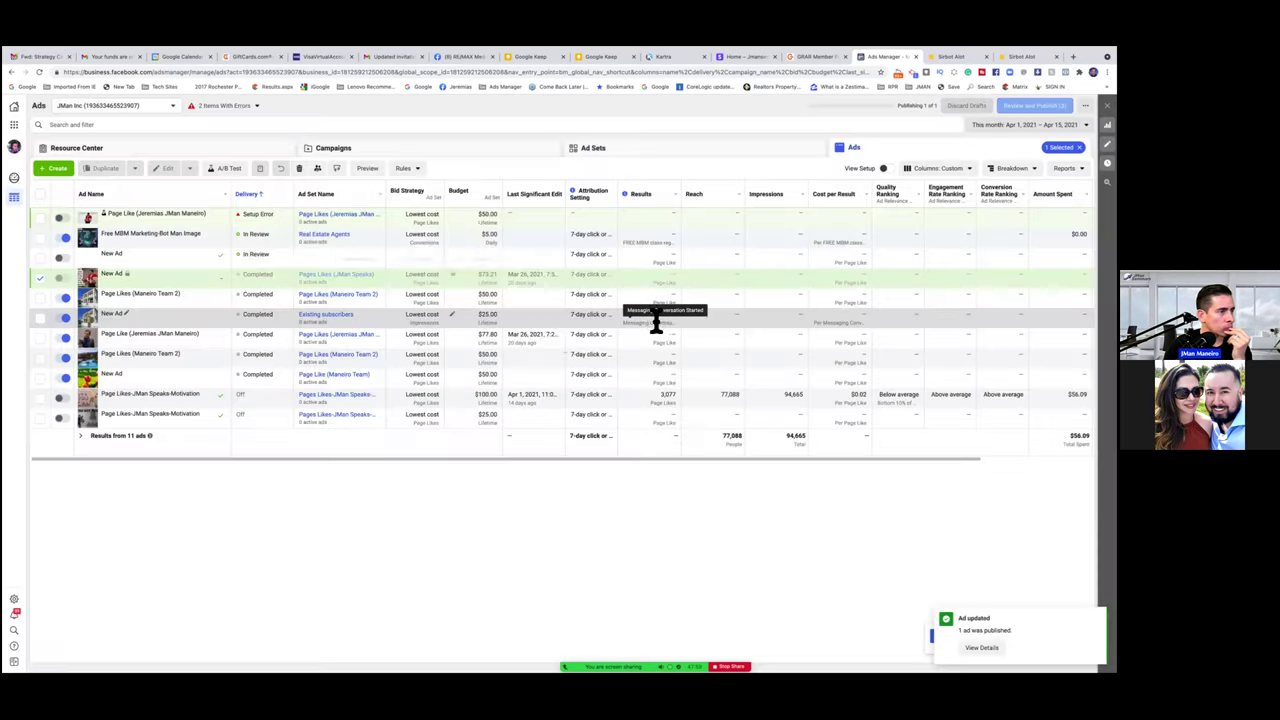
Step: Turn off the remaining completed ads, leaving only the Free MBM Marketing-Bot Man Image ad on
left_click(64, 298)
left_click(64, 318)
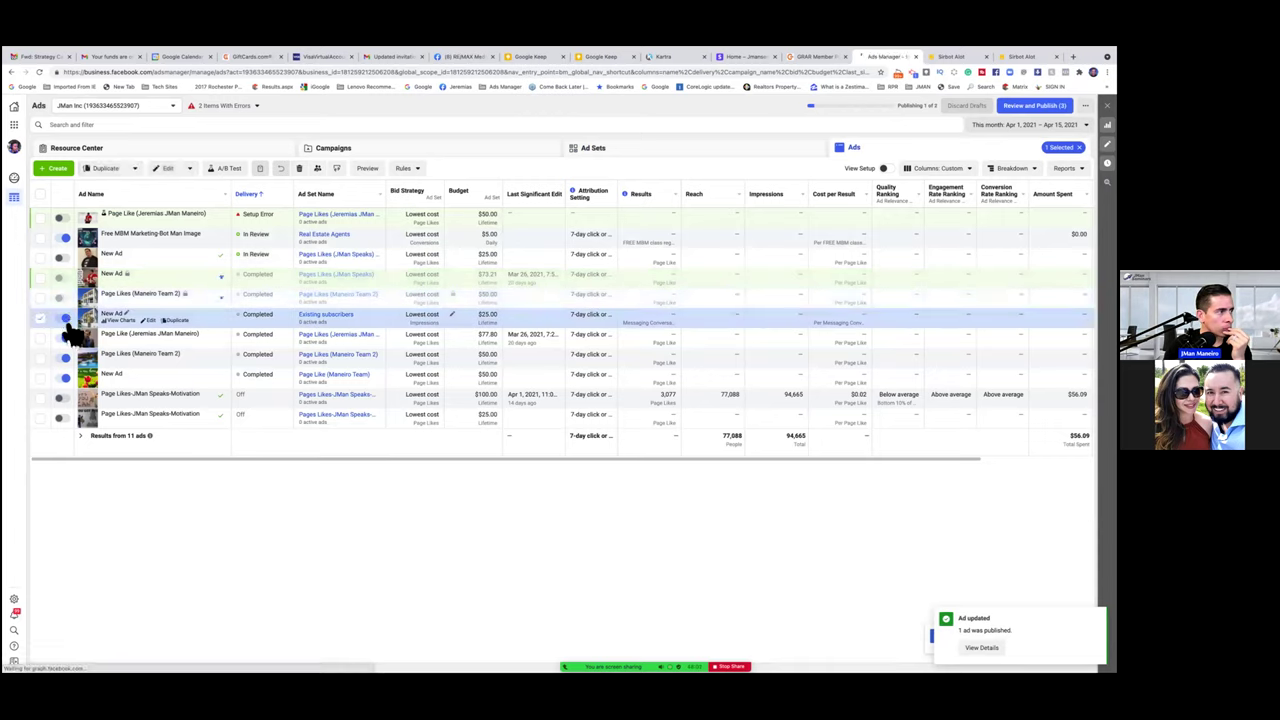
left_click(64, 338)
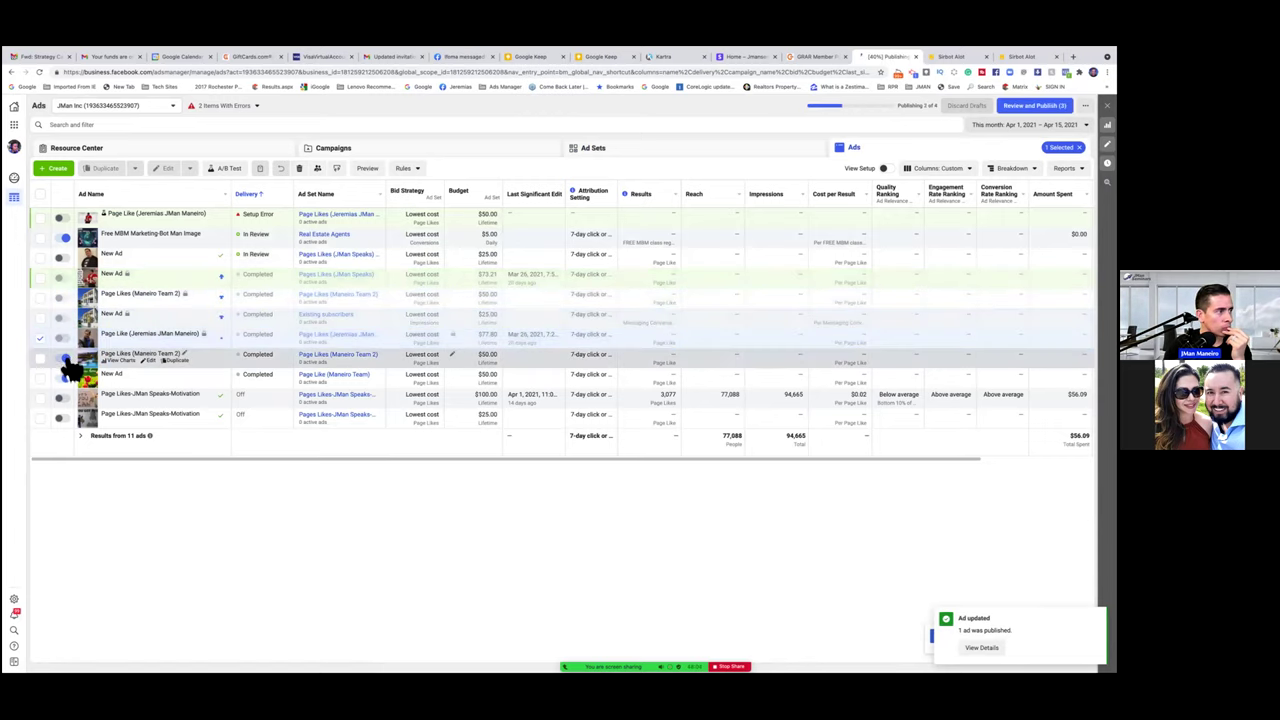
left_click(64, 358)
left_click(64, 378)
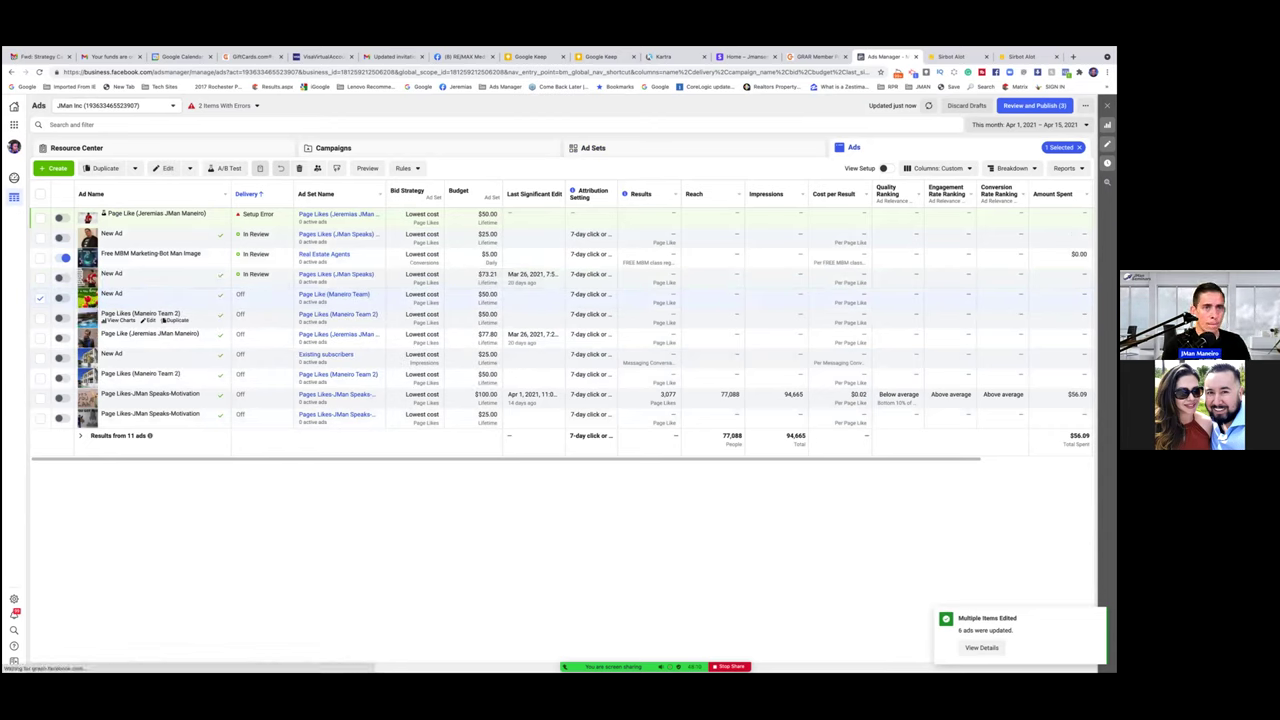
Step: Create an ad set named MBM Marketing with an ad named MBM Marketing-Post in the existing FREE MBM Marketing Webinar (conversions) campaign
left_click(387, 153)
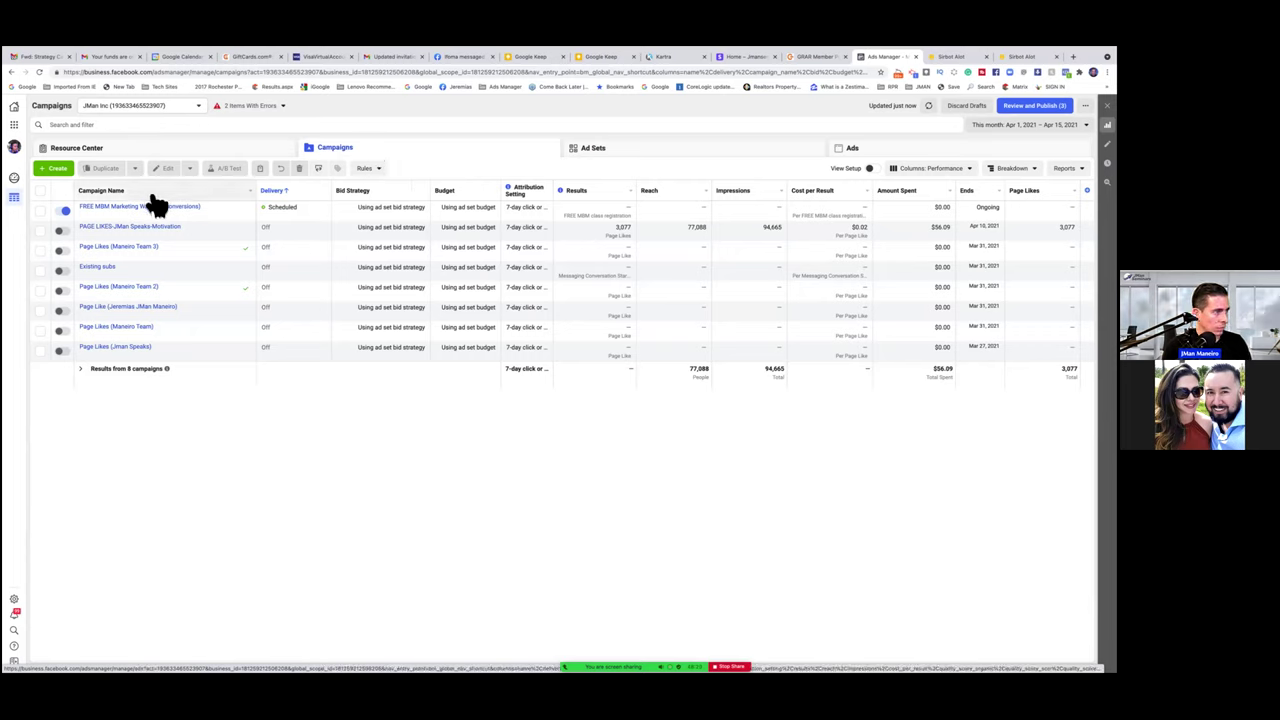
left_click(40, 210)
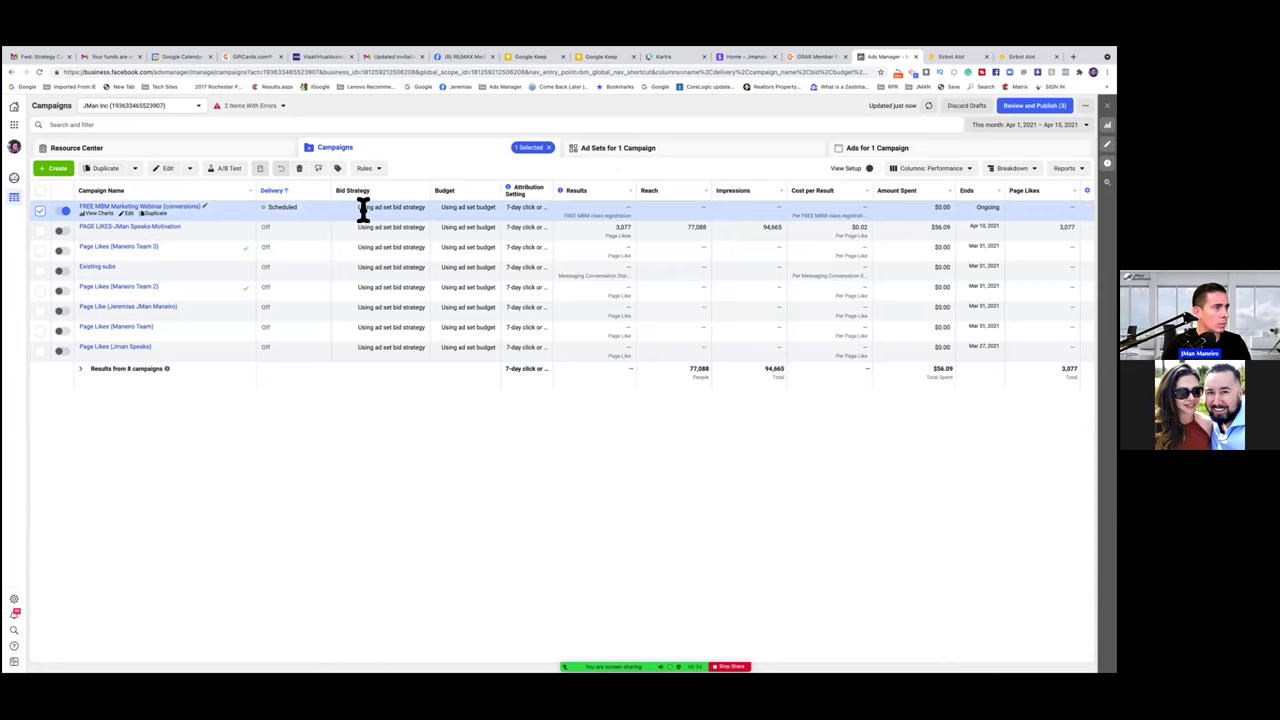
left_click(678, 157)
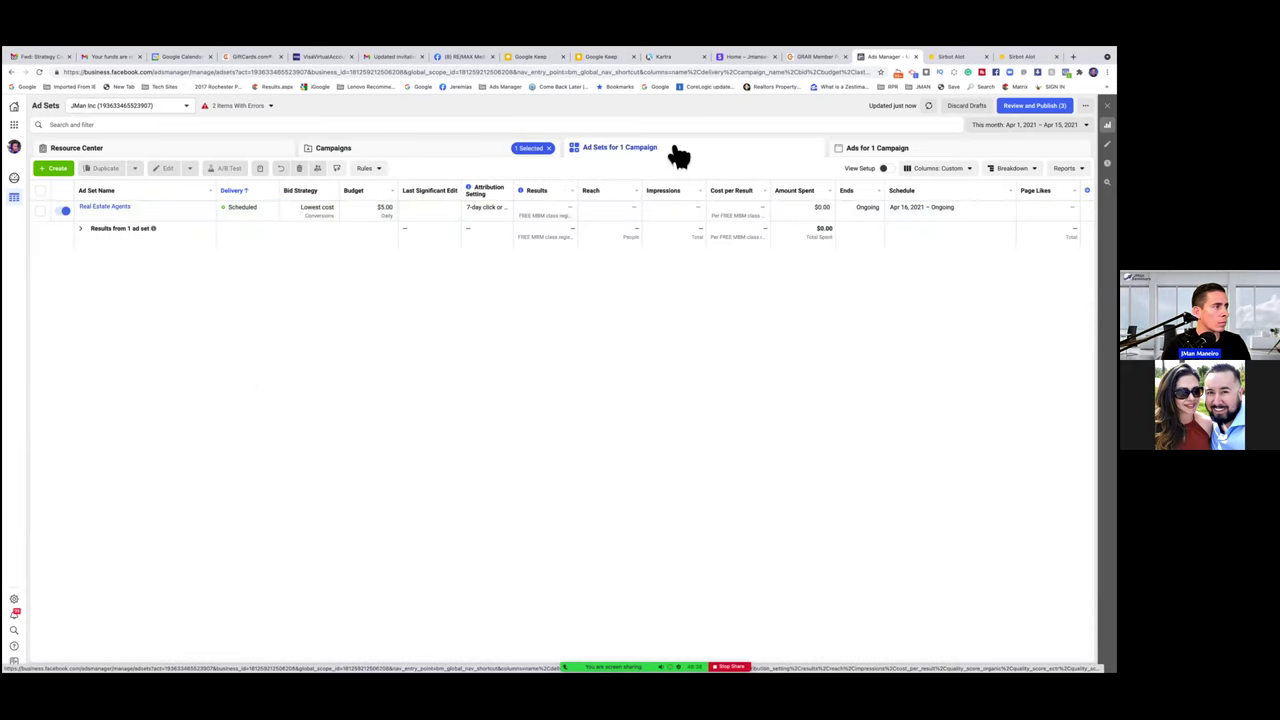
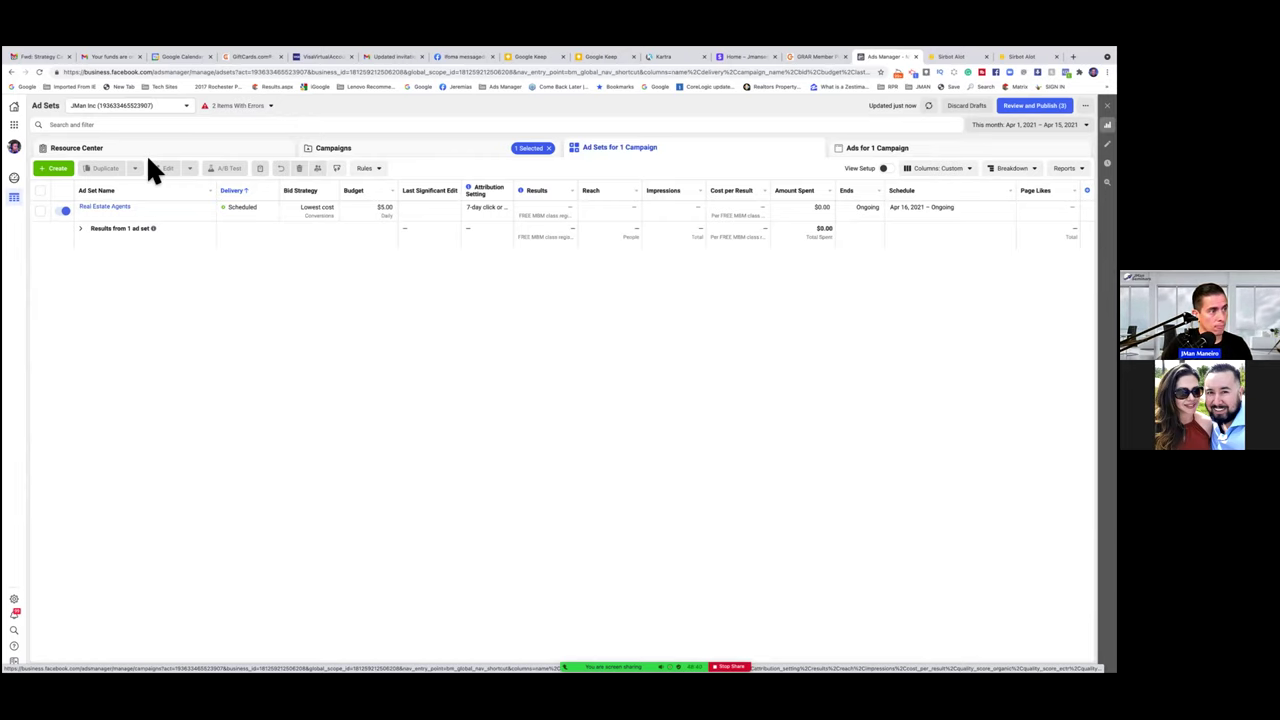
left_click(55, 168)
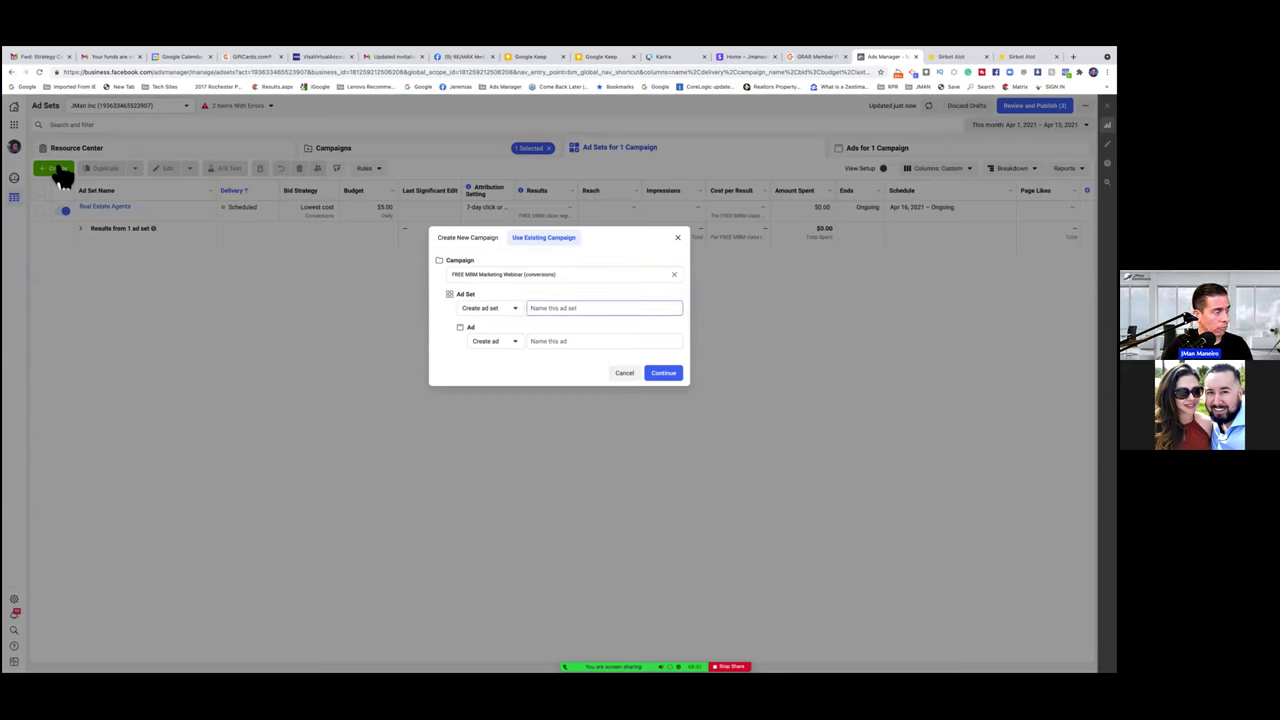
type("MBM Marketing")
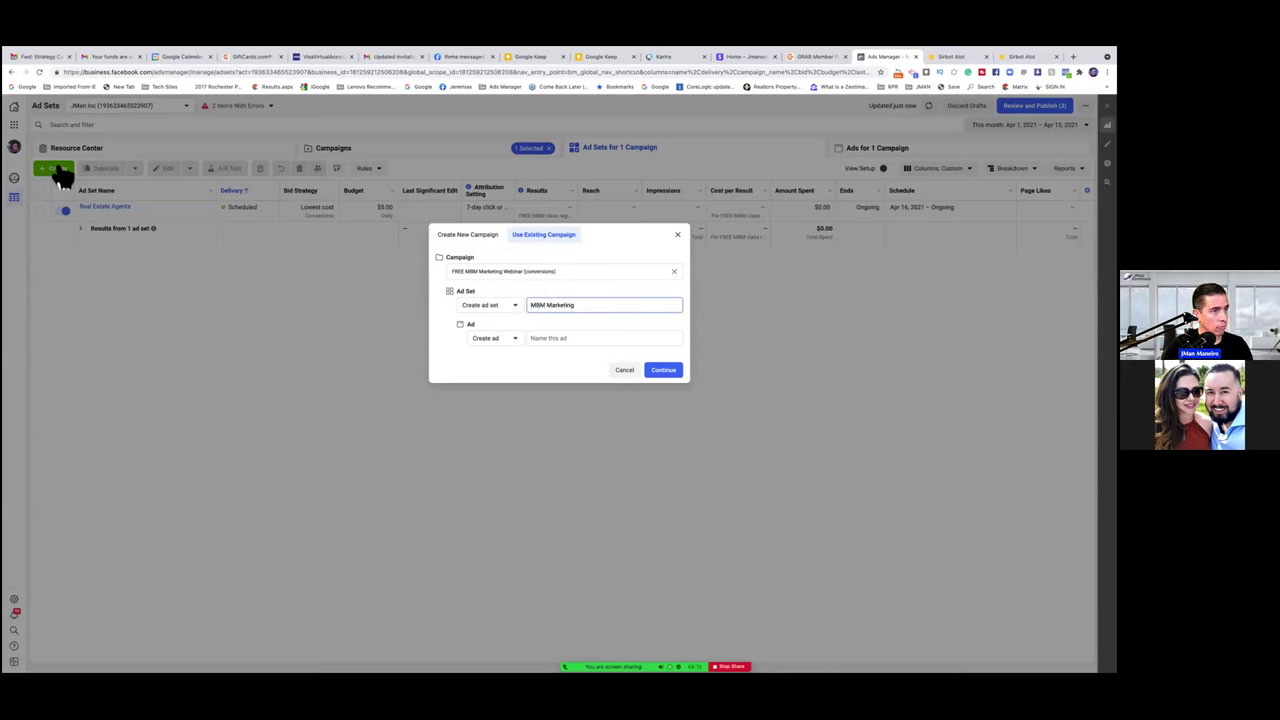
key("Tab")
key("Return")
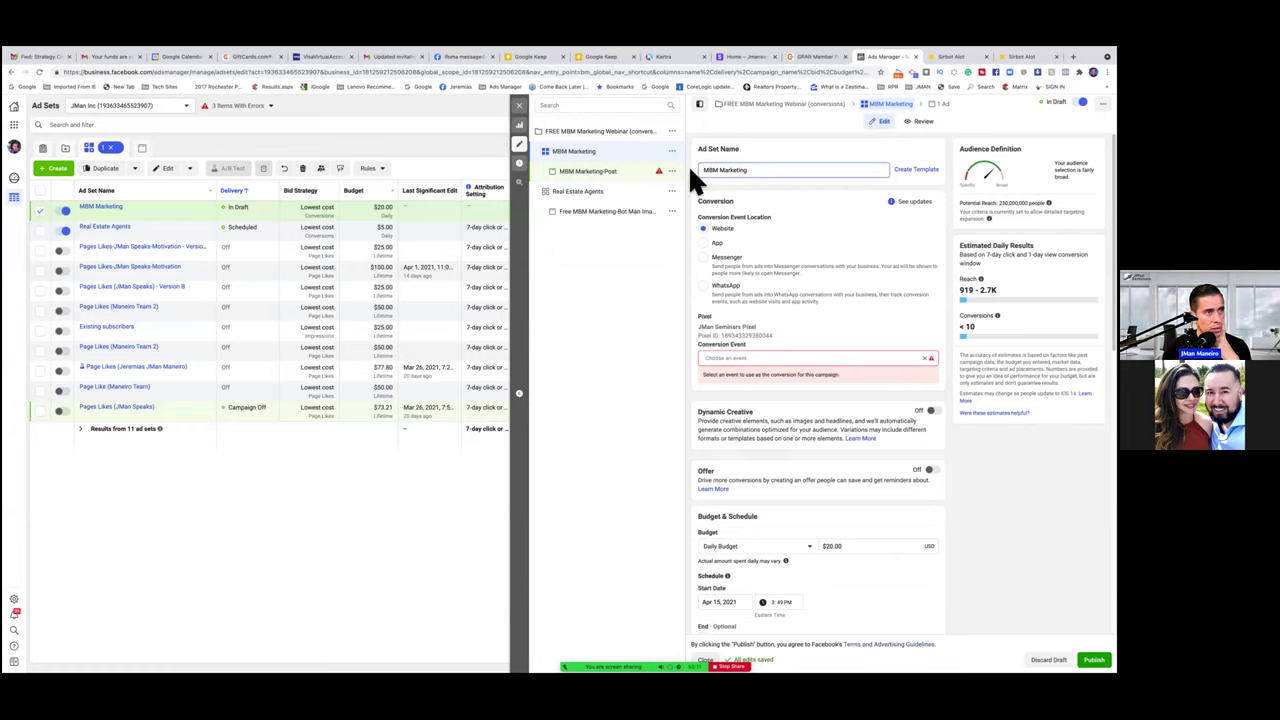
Step: Rename the new ad set as MBM Marketing-Real Estate broker
left_click_drag(700, 170, 805, 174)
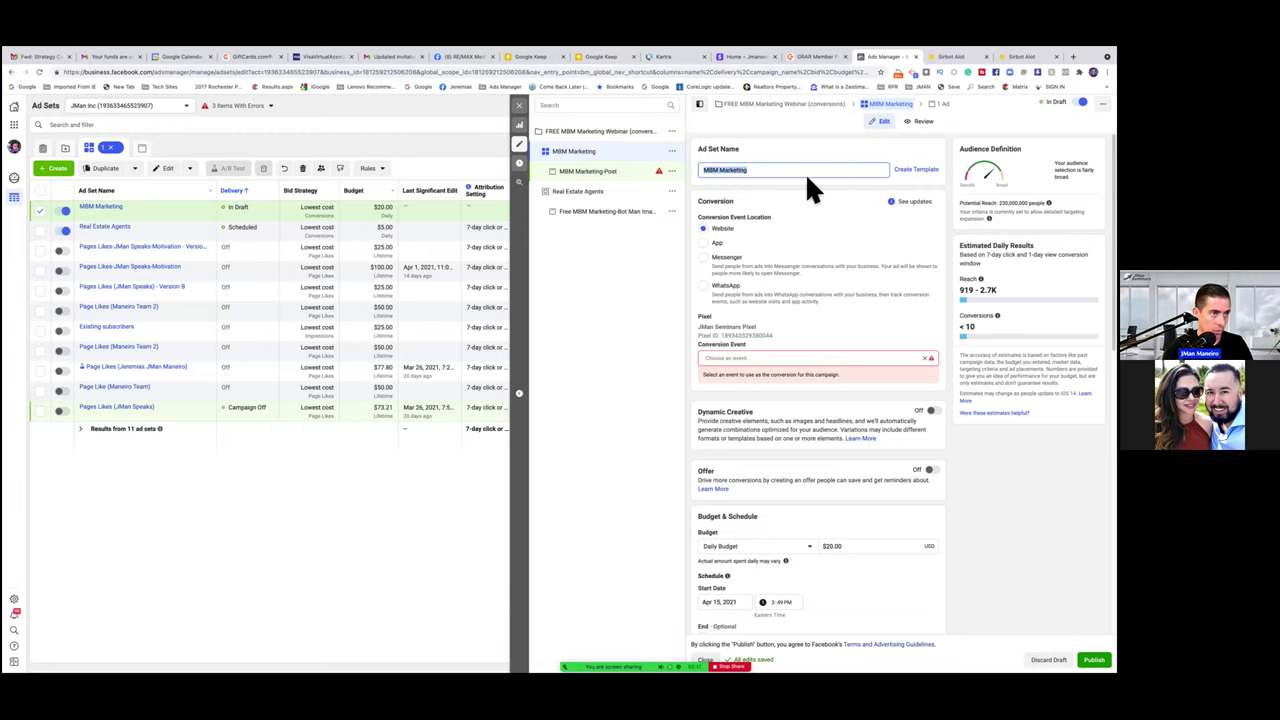
left_click(798, 173)
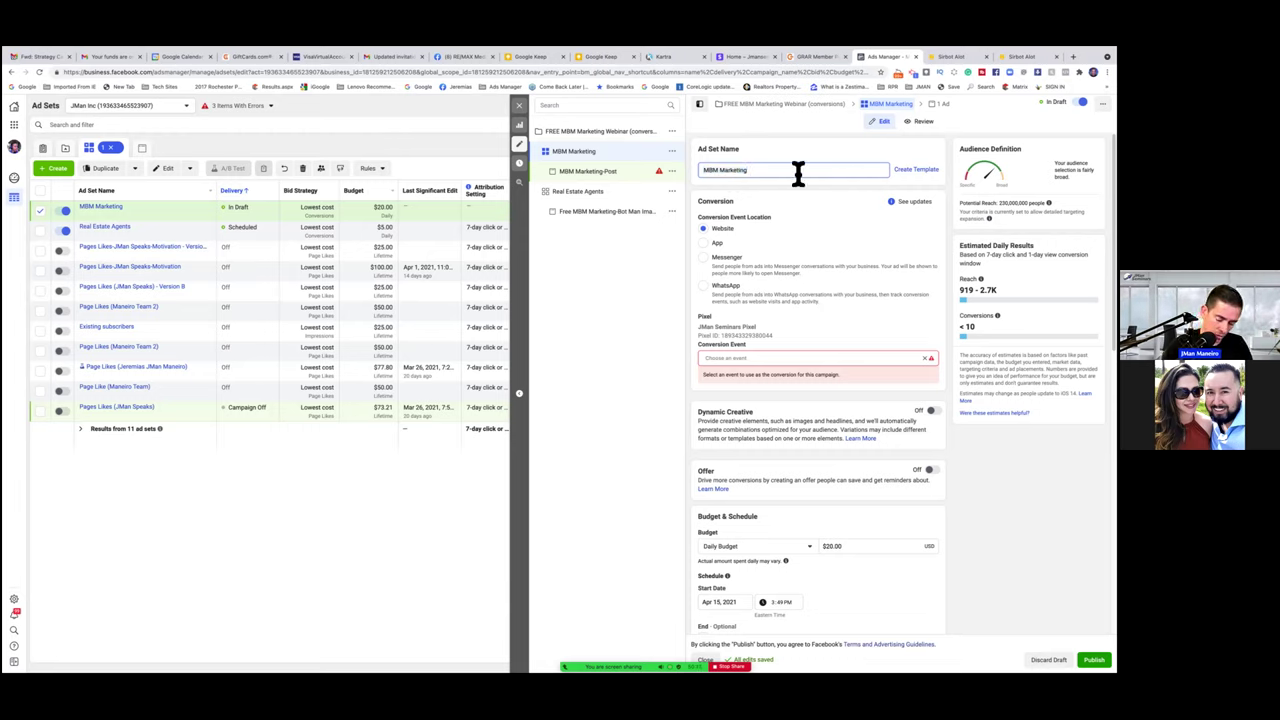
type("-")
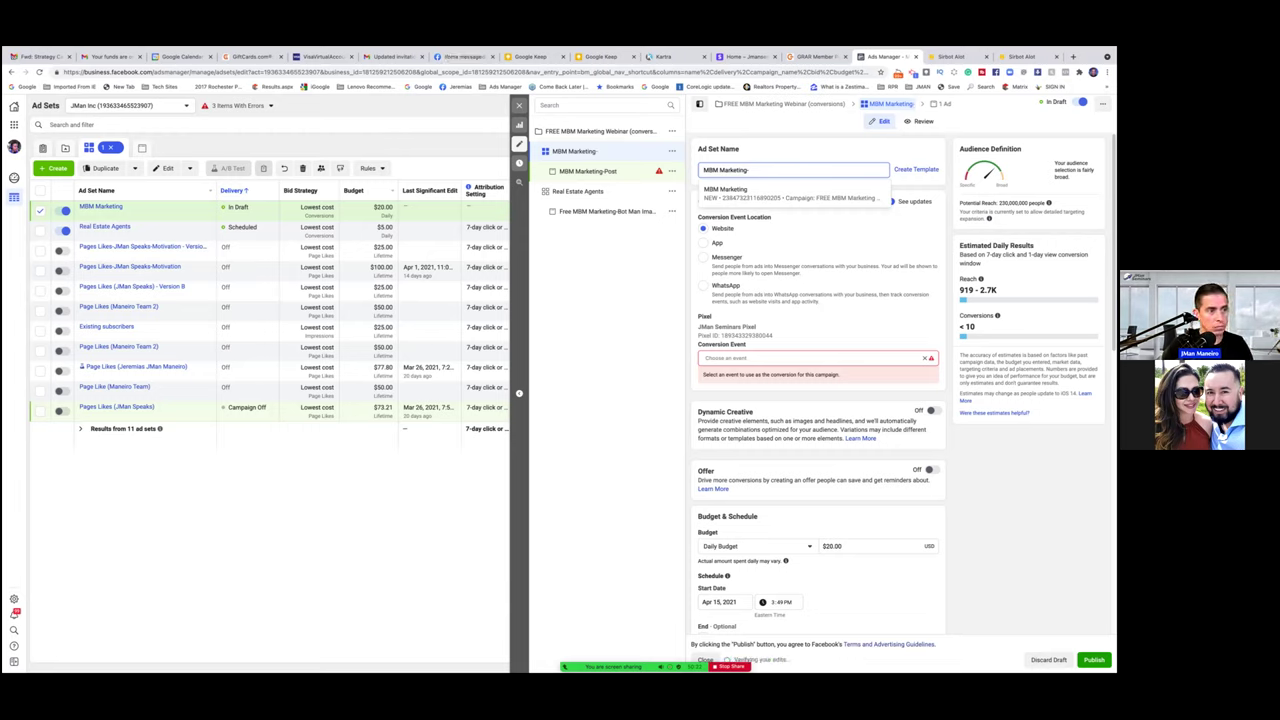
type("R")
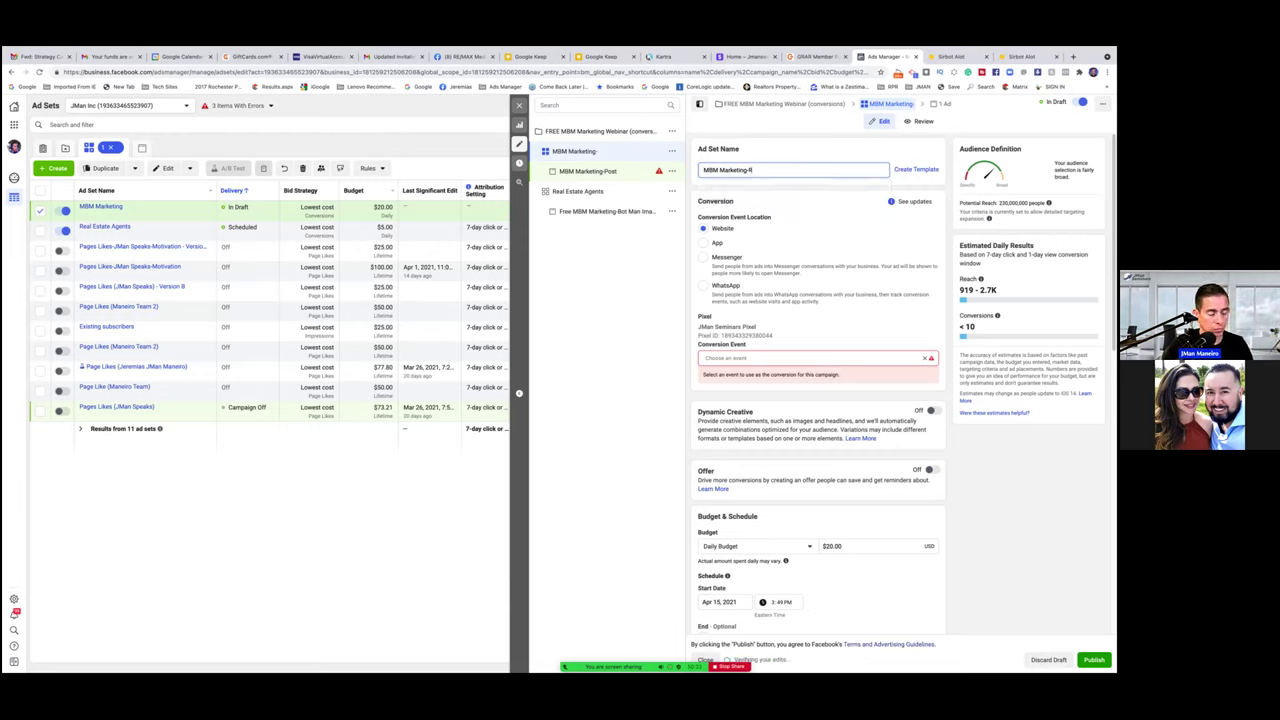
type("eal Estat")
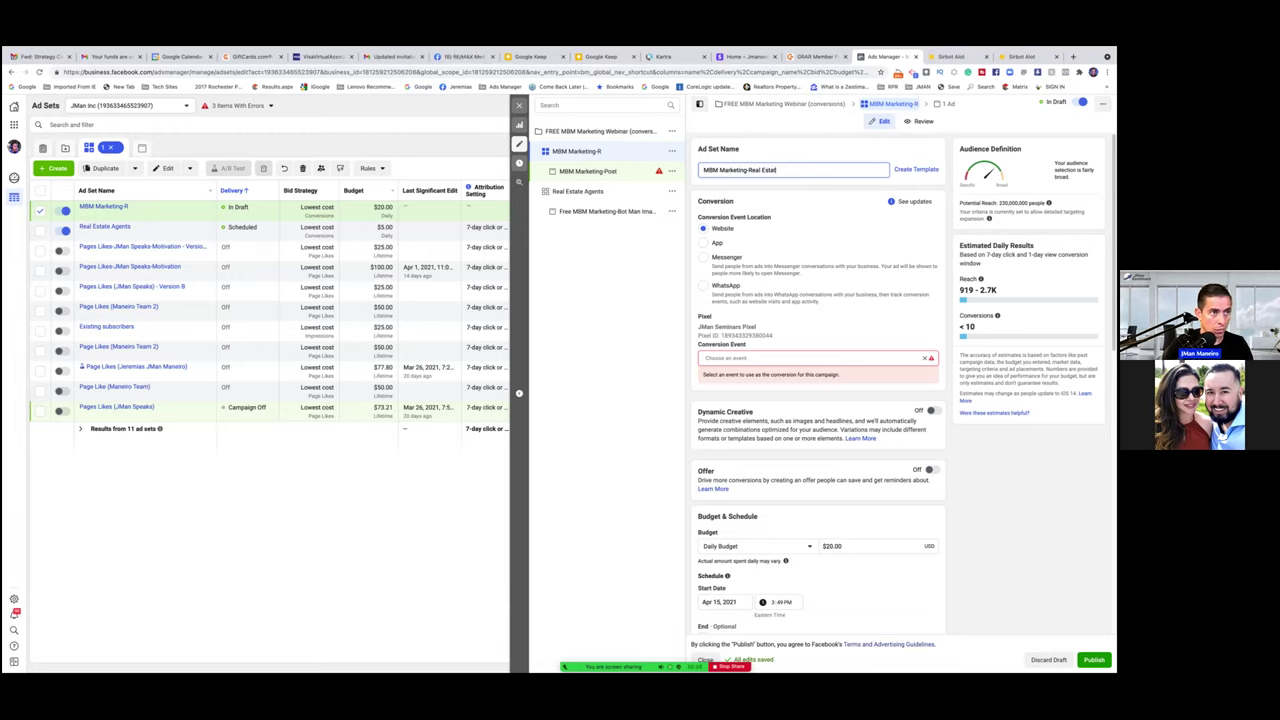
type("e broker")
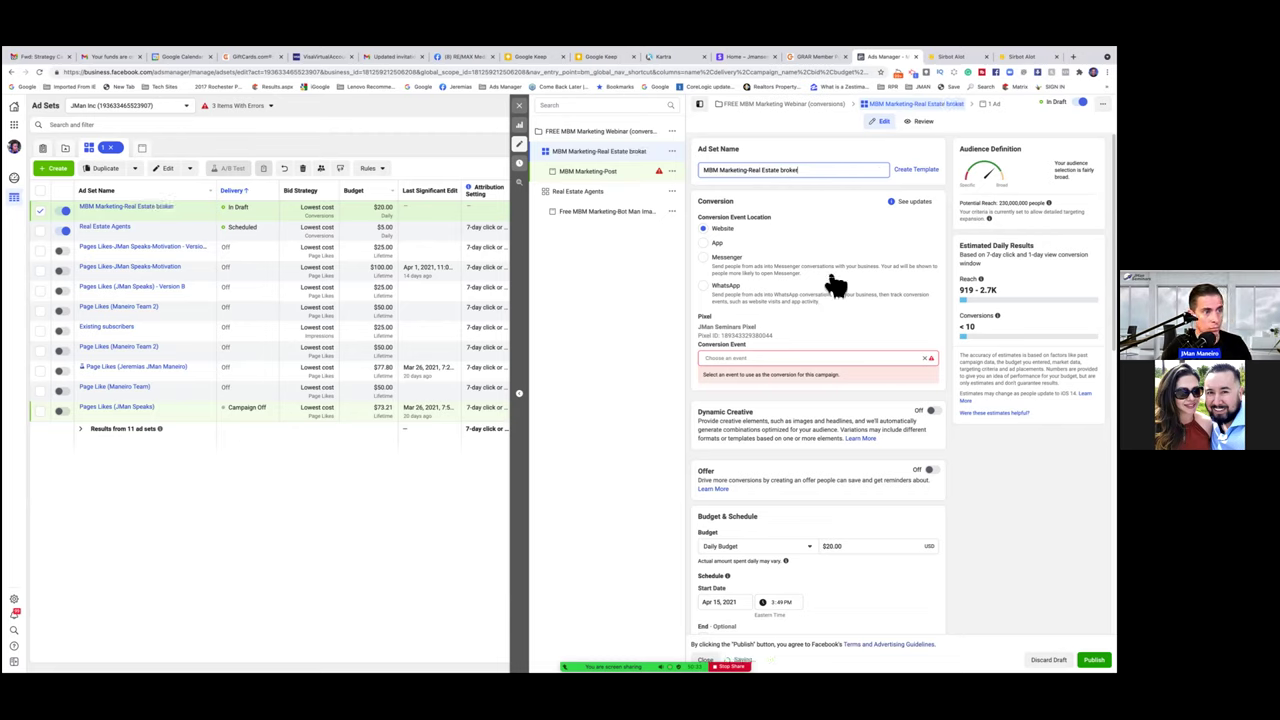
Step: Choose FREE MBM class registration as the ad set's conversion event
left_click(820, 358)
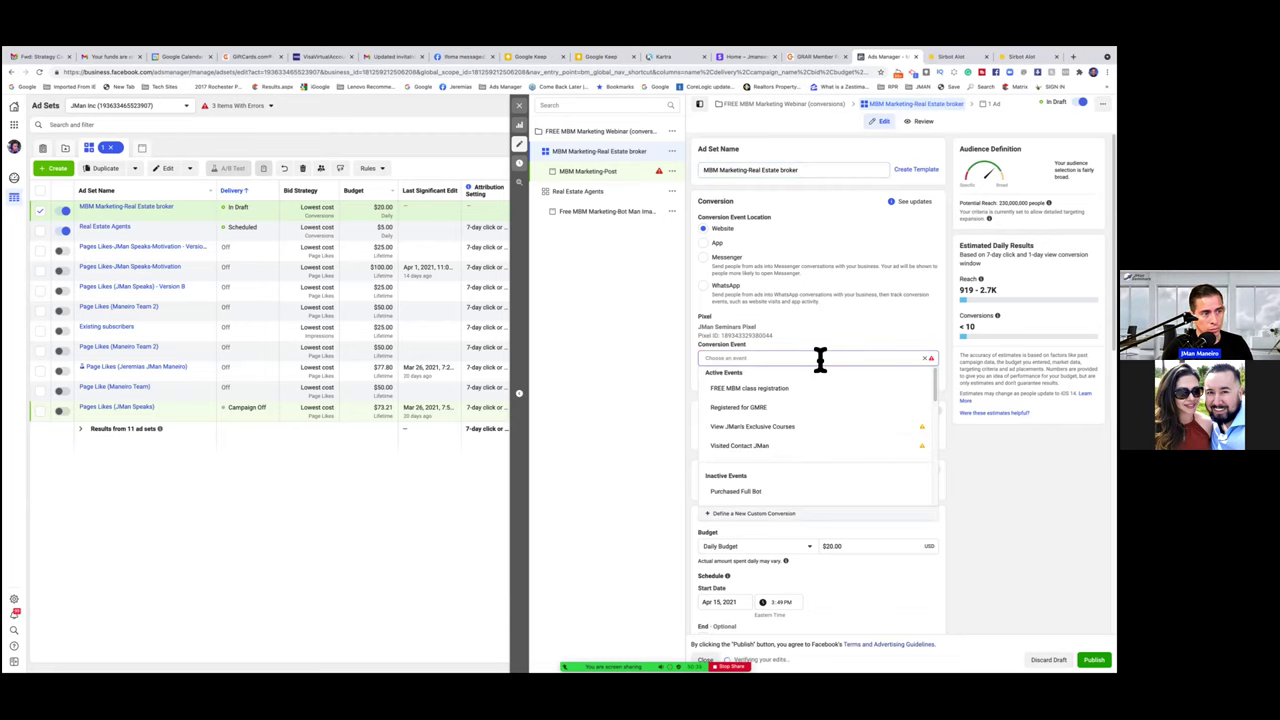
mouse_move(805, 392)
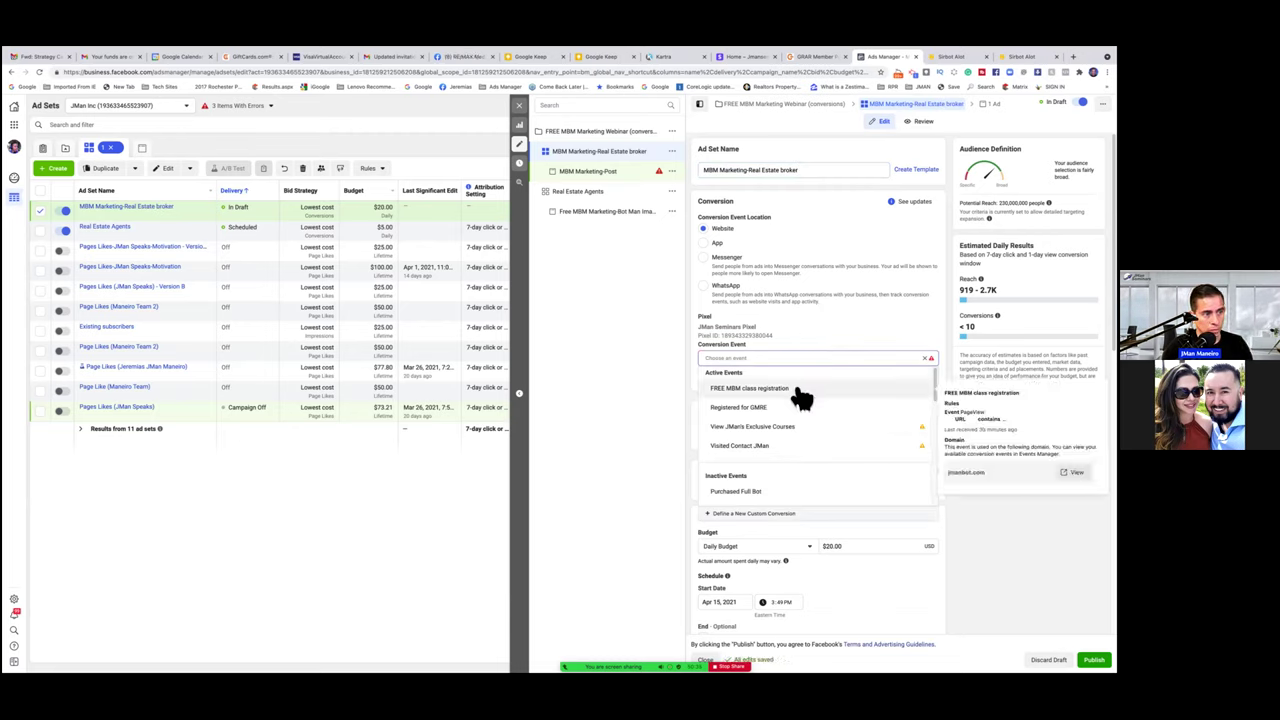
left_click(800, 392)
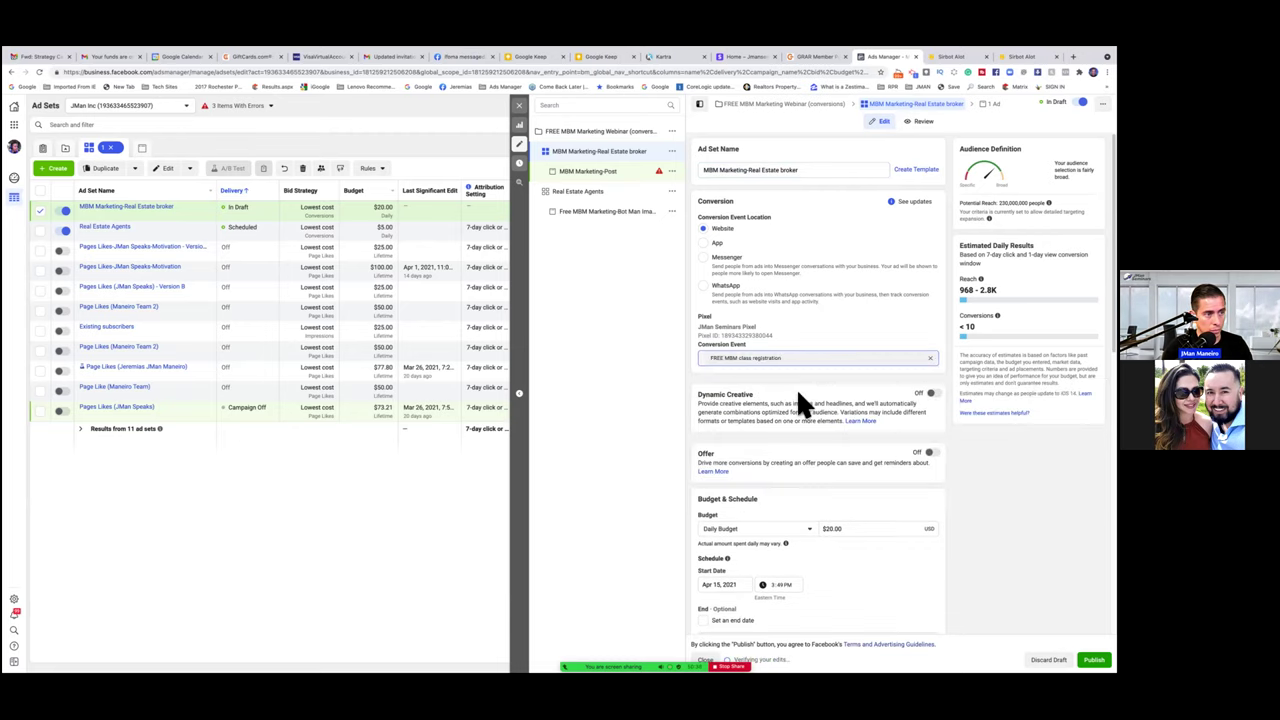
Step: Set the ad set's daily budget to $5.00
scroll(797, 390, "down", 2)
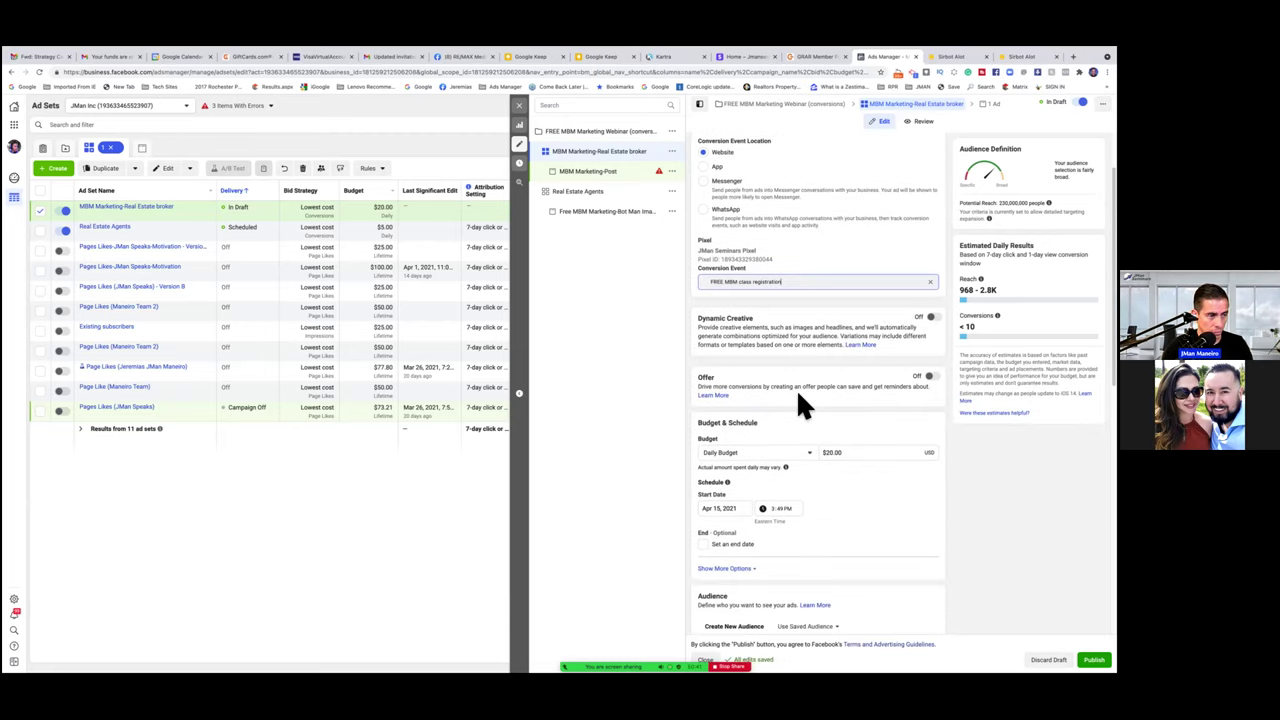
left_click(876, 454)
left_click_drag(876, 454, 825, 454)
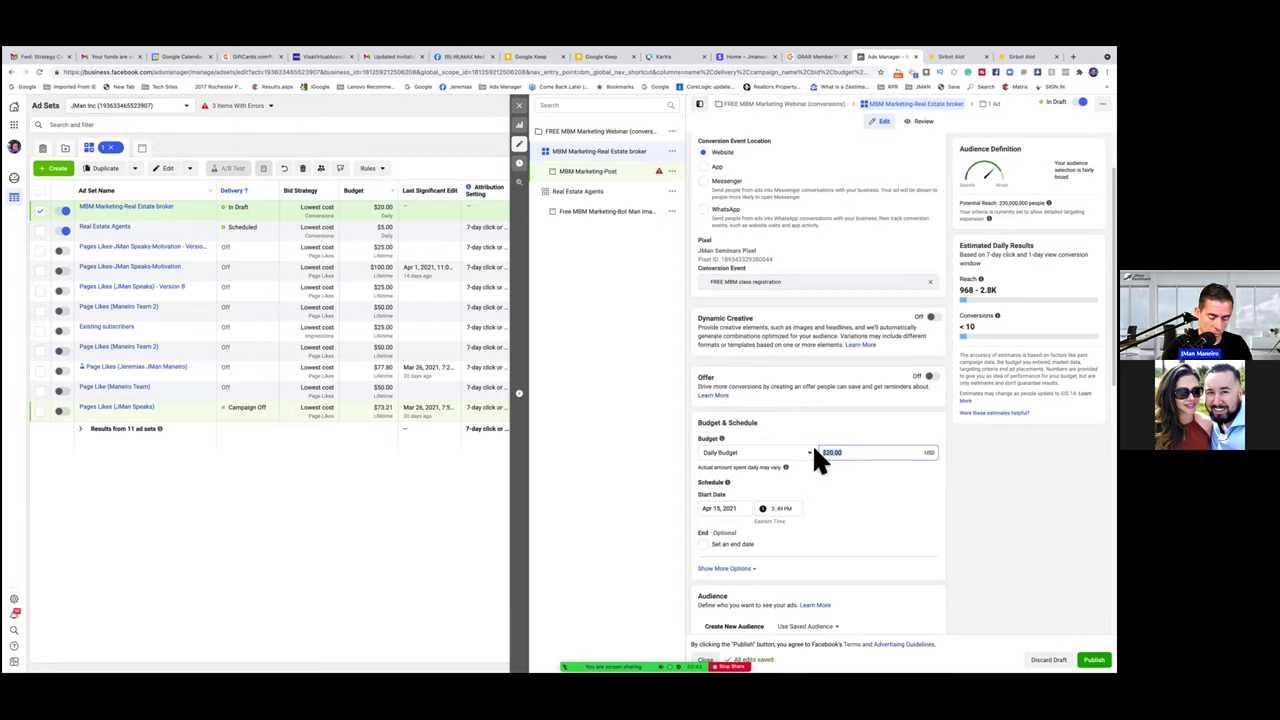
type("5")
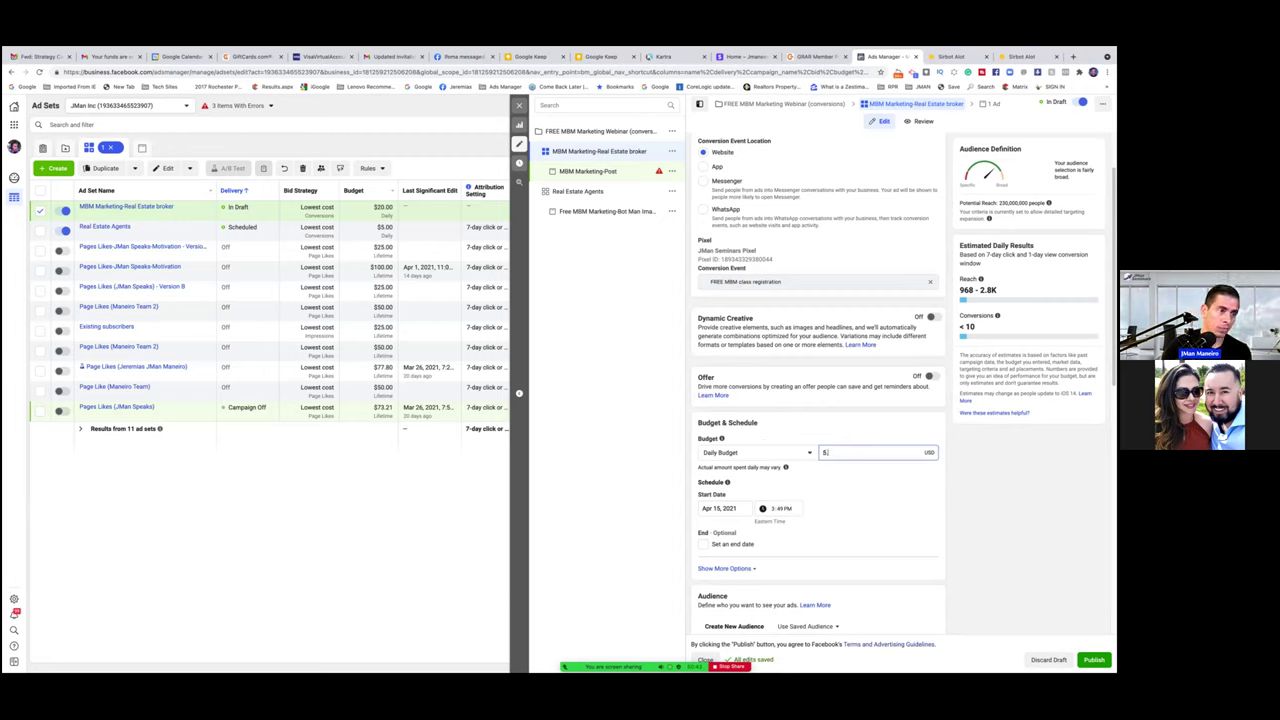
type(".00")
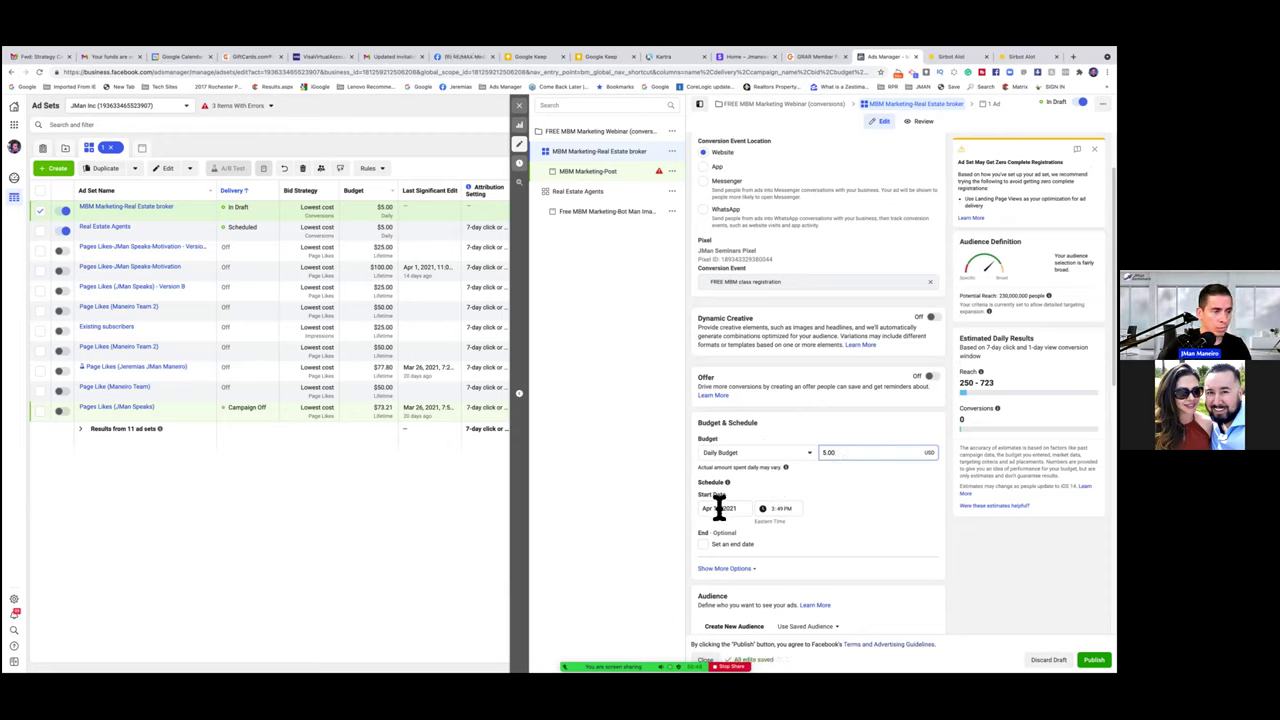
Step: Schedule the ad set to start on Apr 16, 2021 at 6:00 AM
left_click(719, 508)
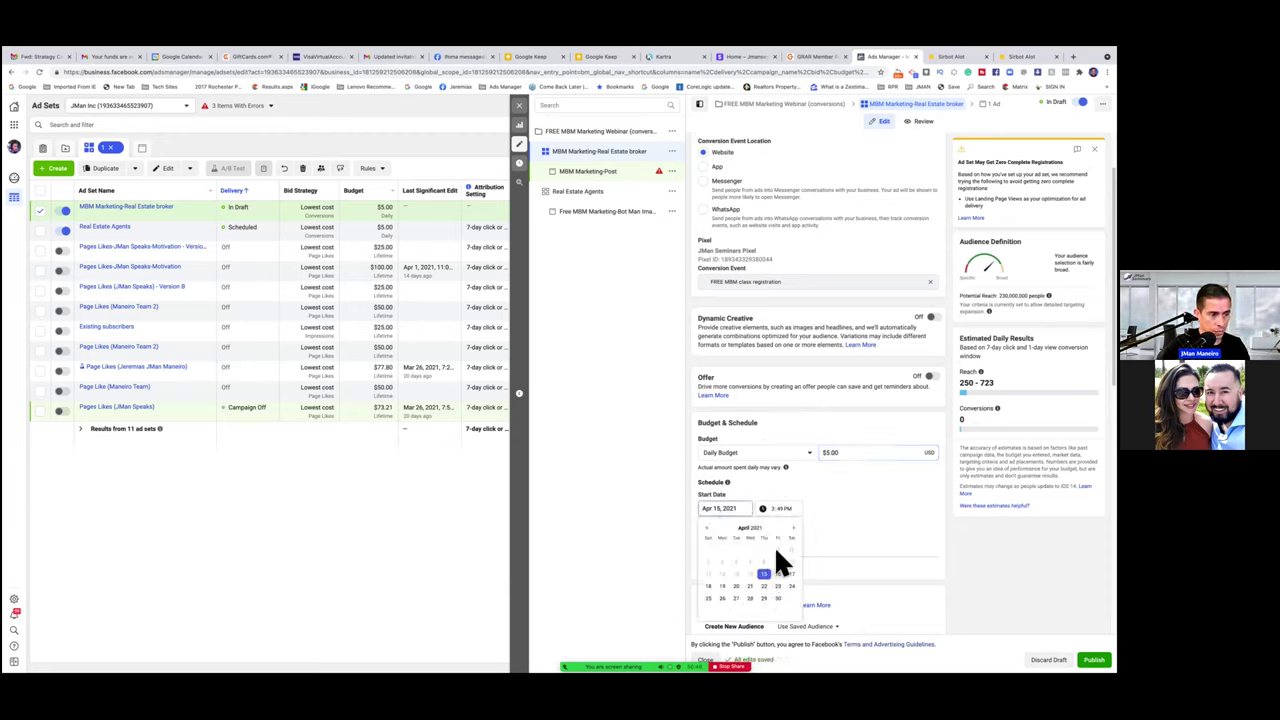
left_click(778, 574)
left_click(772, 504)
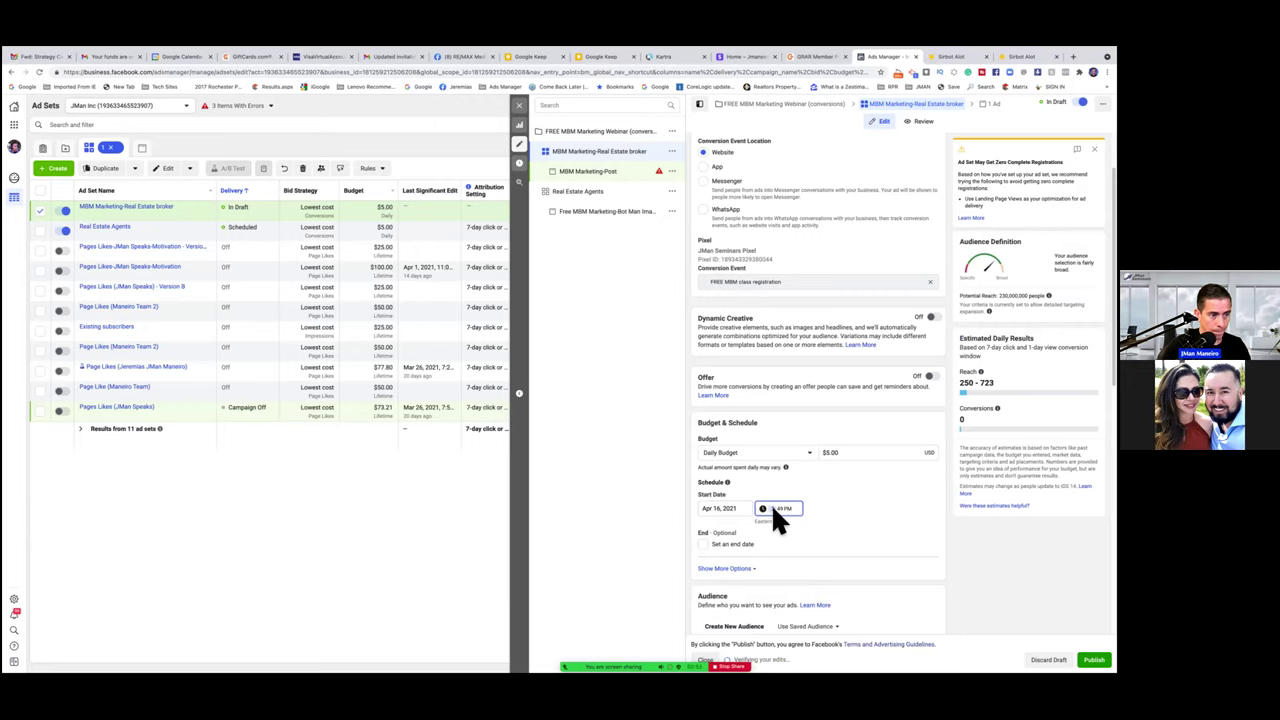
type("6")
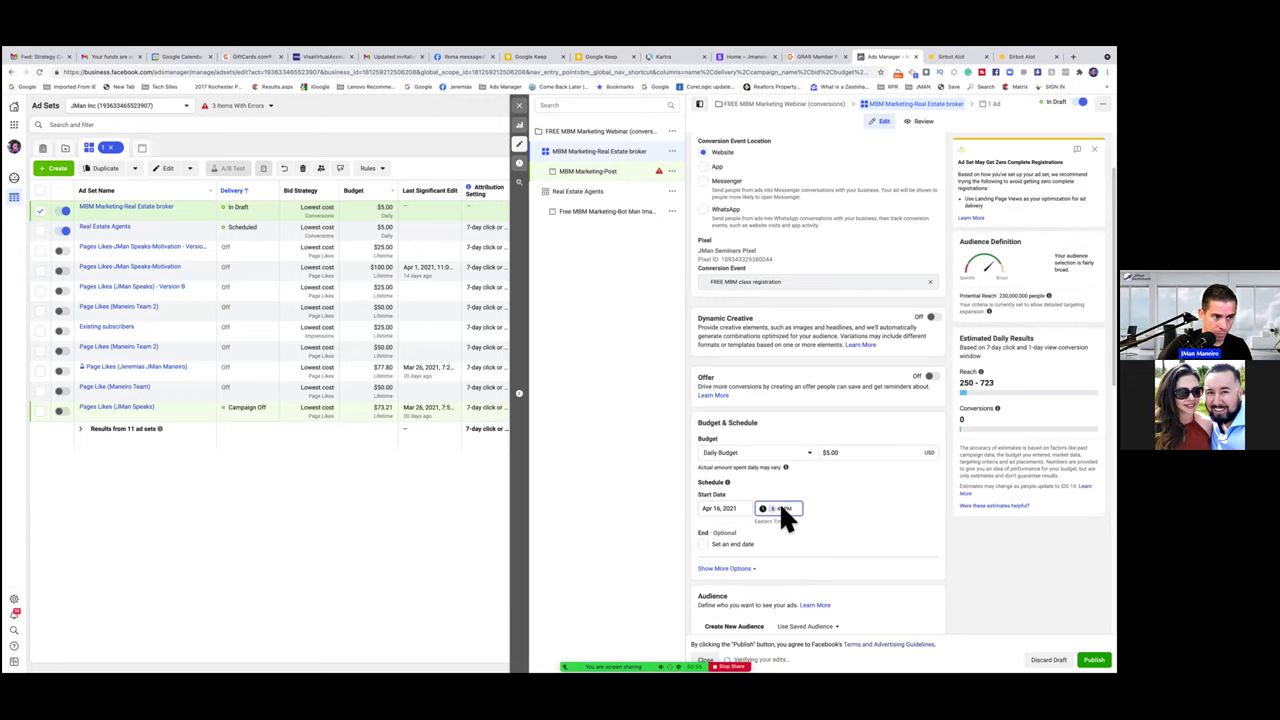
type("00a")
Step: Set the audience's age range to 20 through 55
scroll(754, 527, "down", 1)
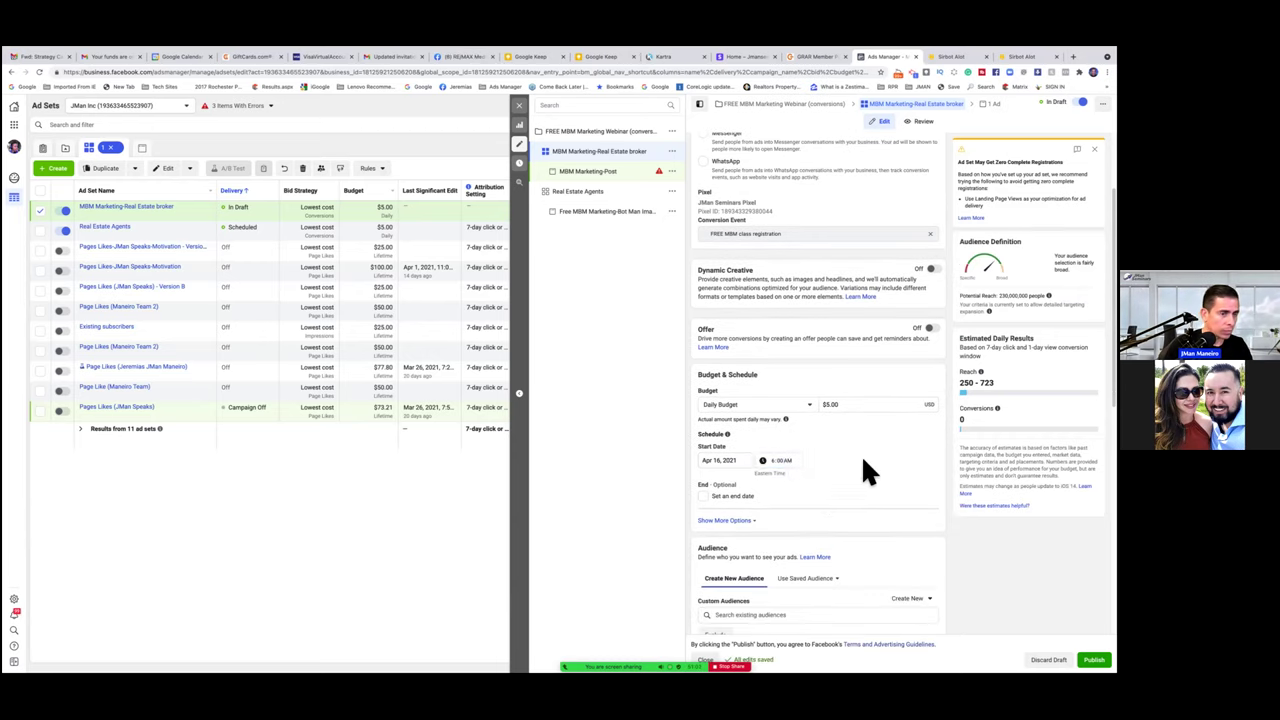
scroll(860, 470, "down", 1)
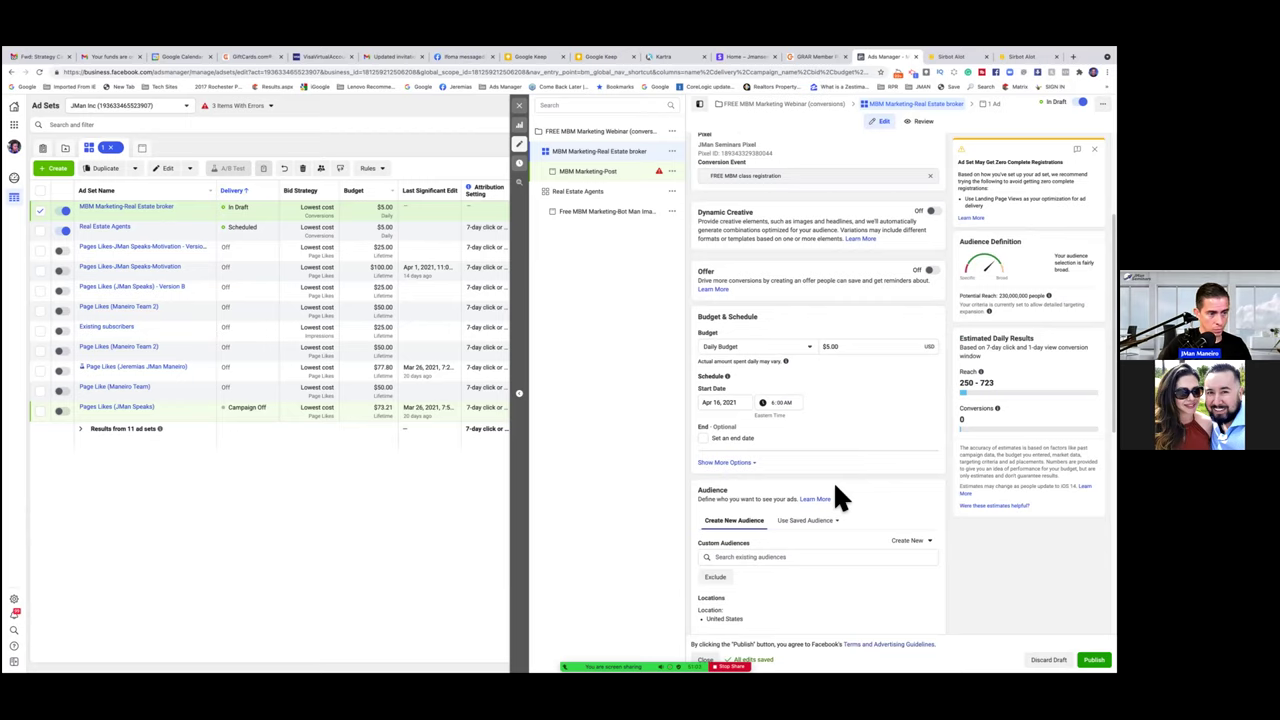
scroll(833, 480, "down", 3)
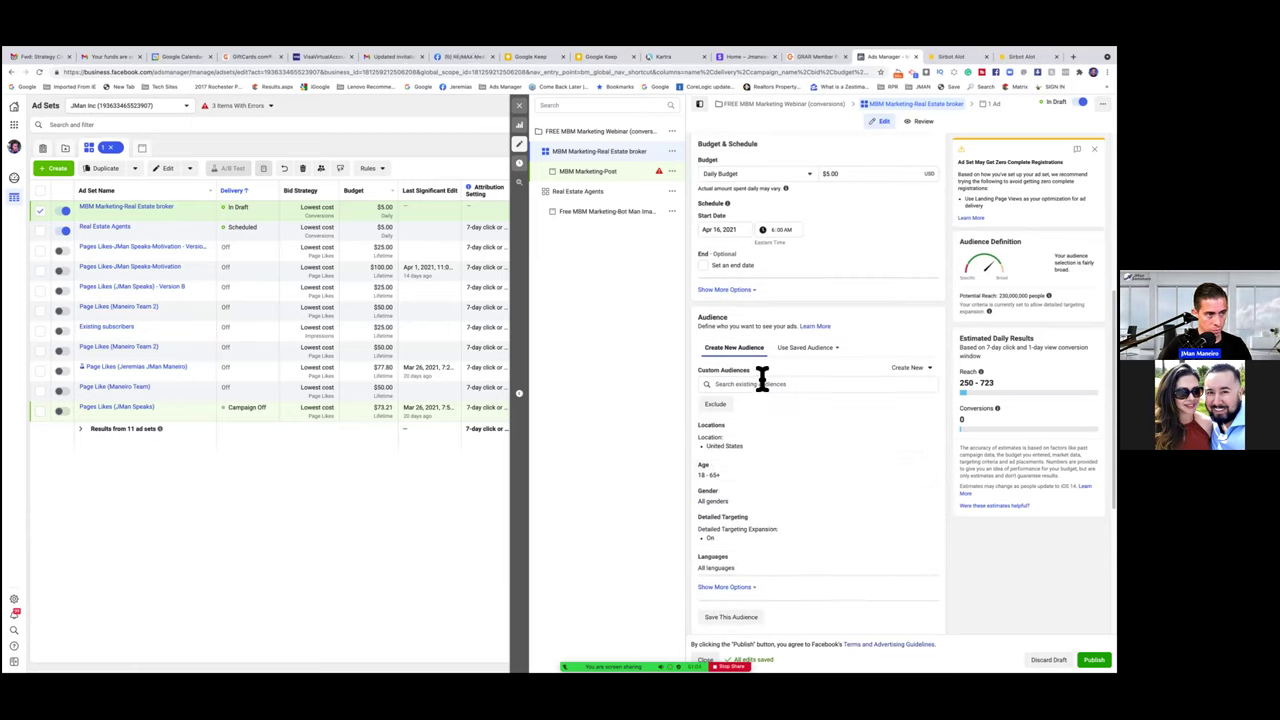
scroll(826, 230, "up", 3)
scroll(834, 300, "down", 3)
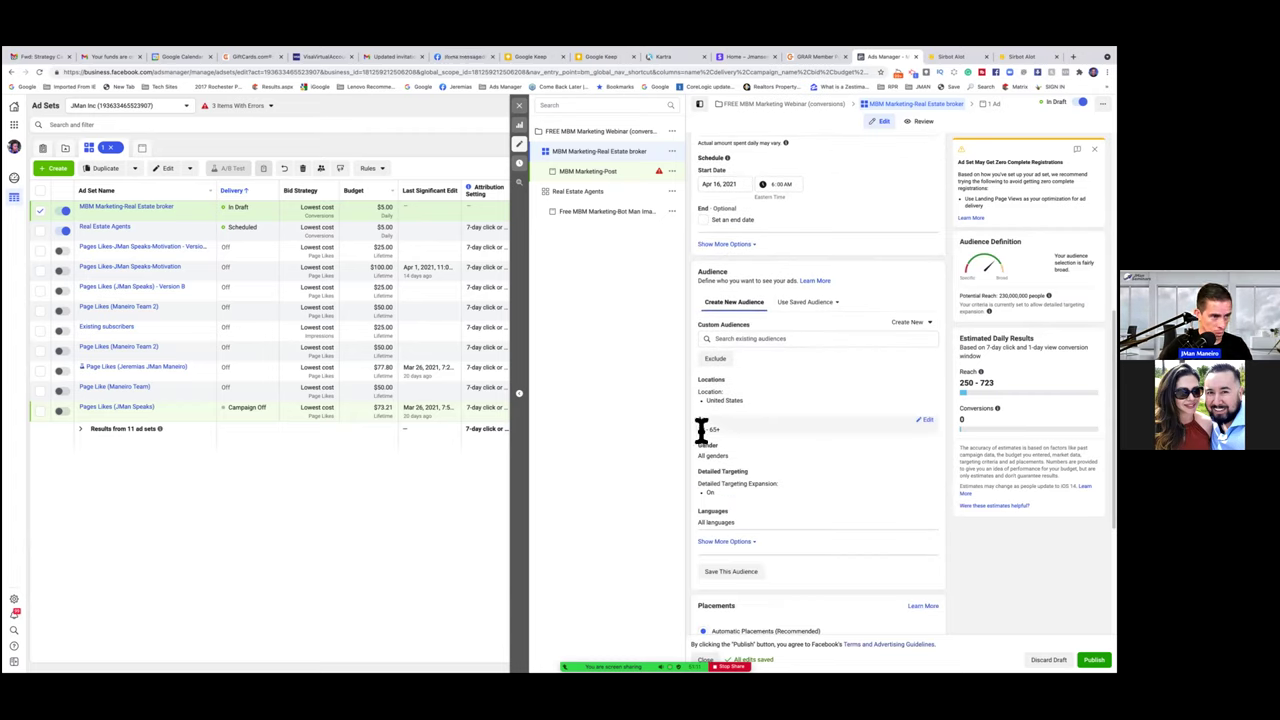
left_click(927, 420)
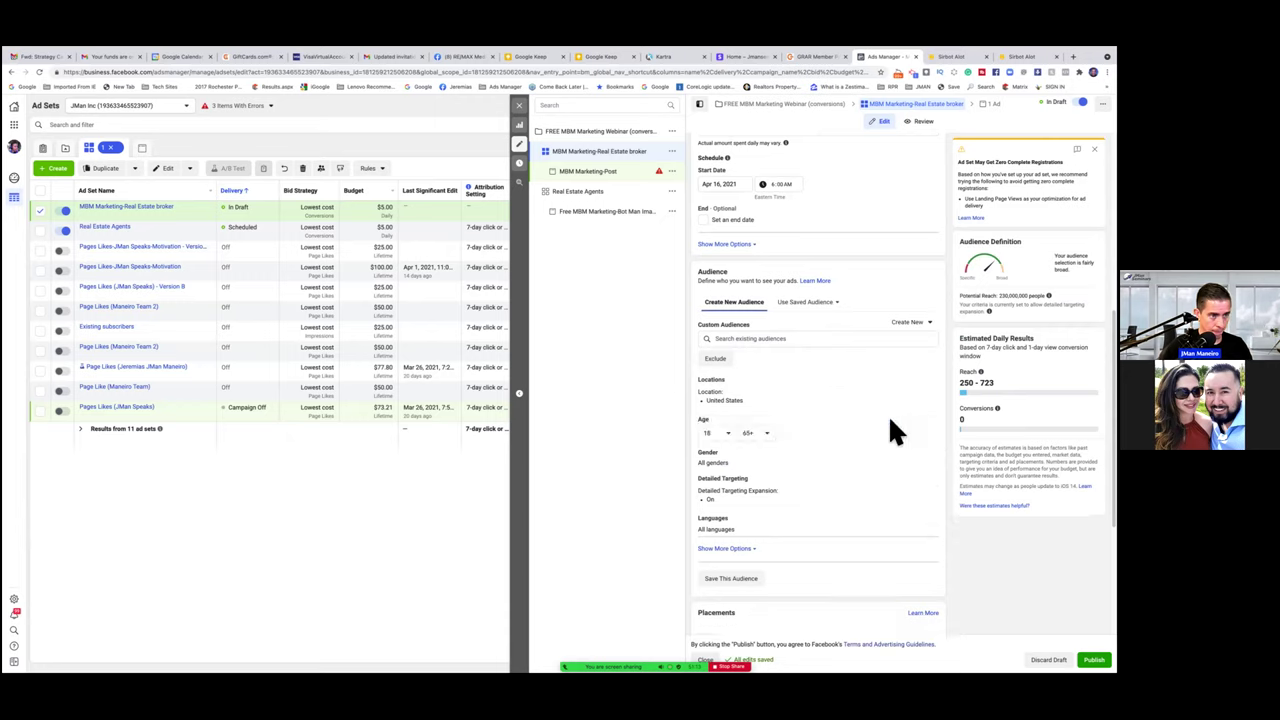
left_click(718, 432)
left_click(719, 556)
left_click(752, 430)
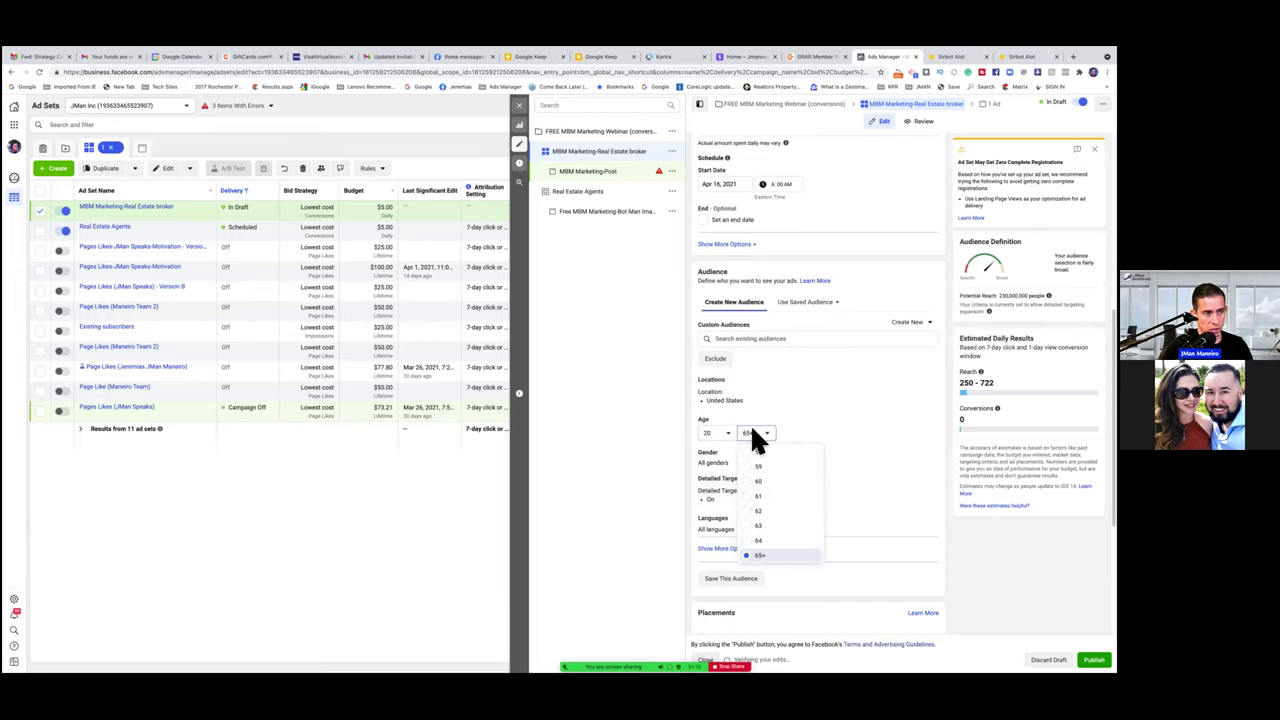
scroll(752, 485, "up", 1)
scroll(752, 485, "up", 2)
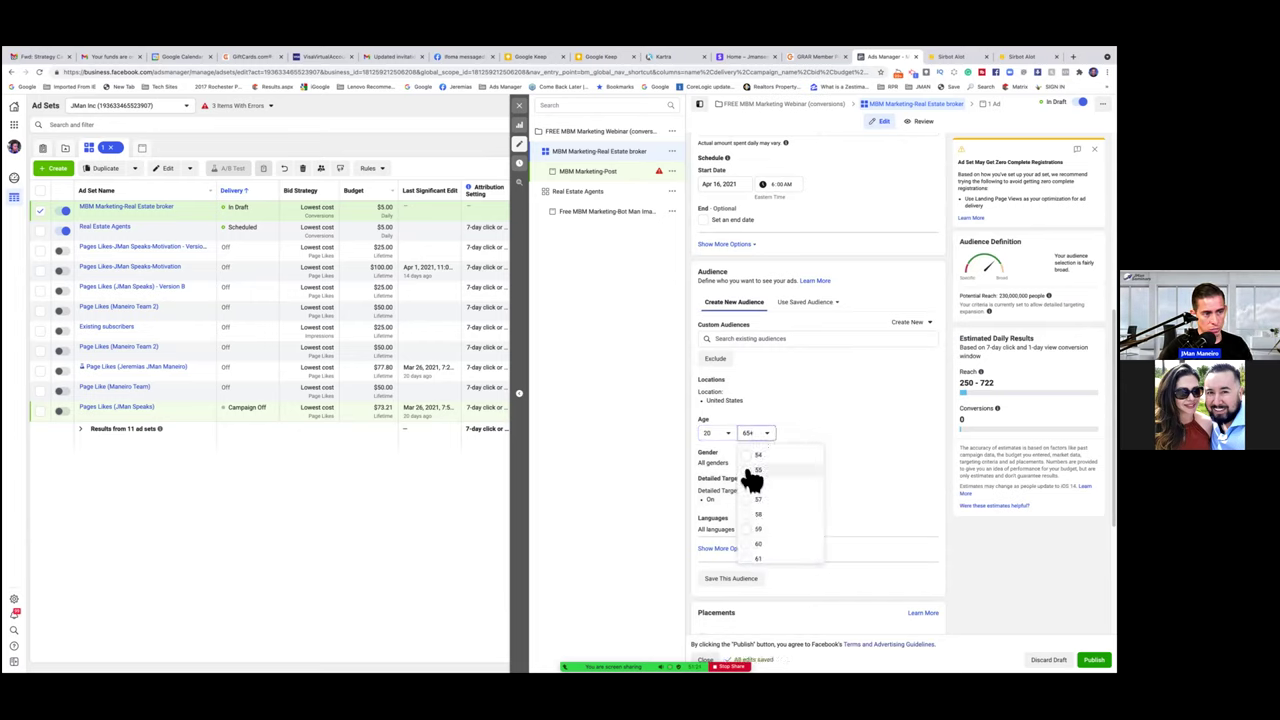
left_click(785, 468)
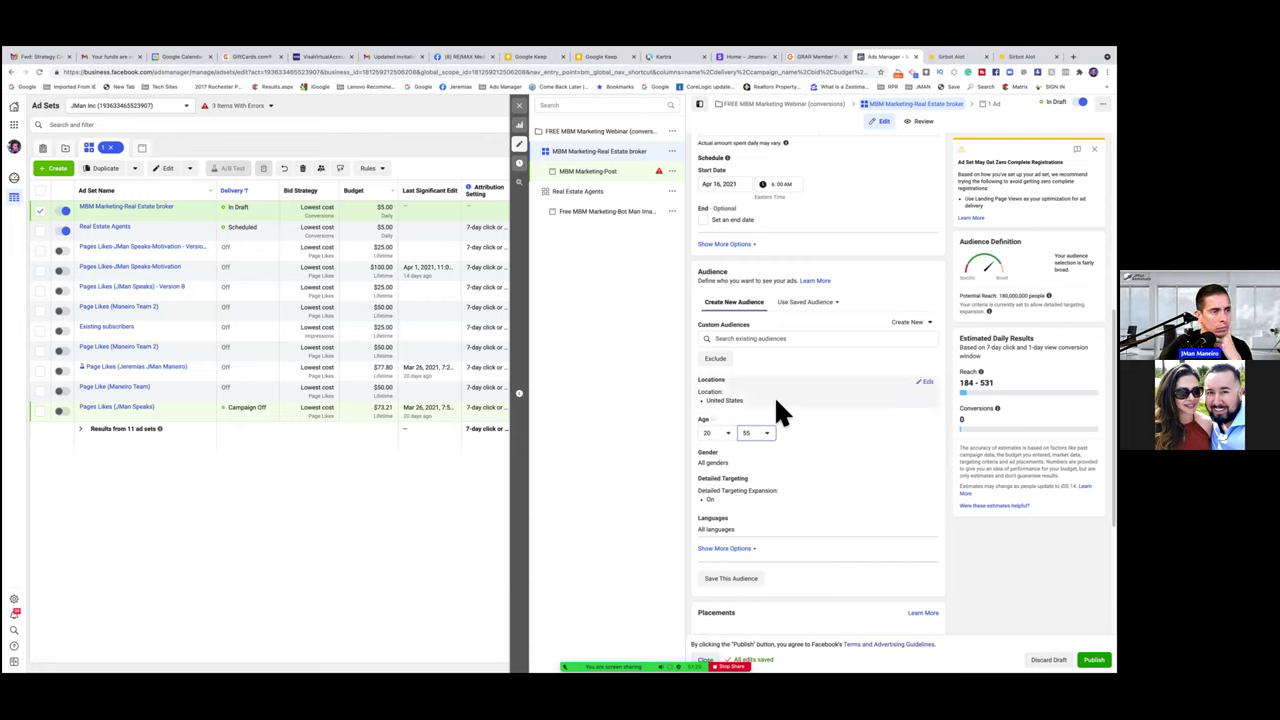
Step: Try limiting the audience's languages to English (All), and remove that language selection again
left_click(929, 514)
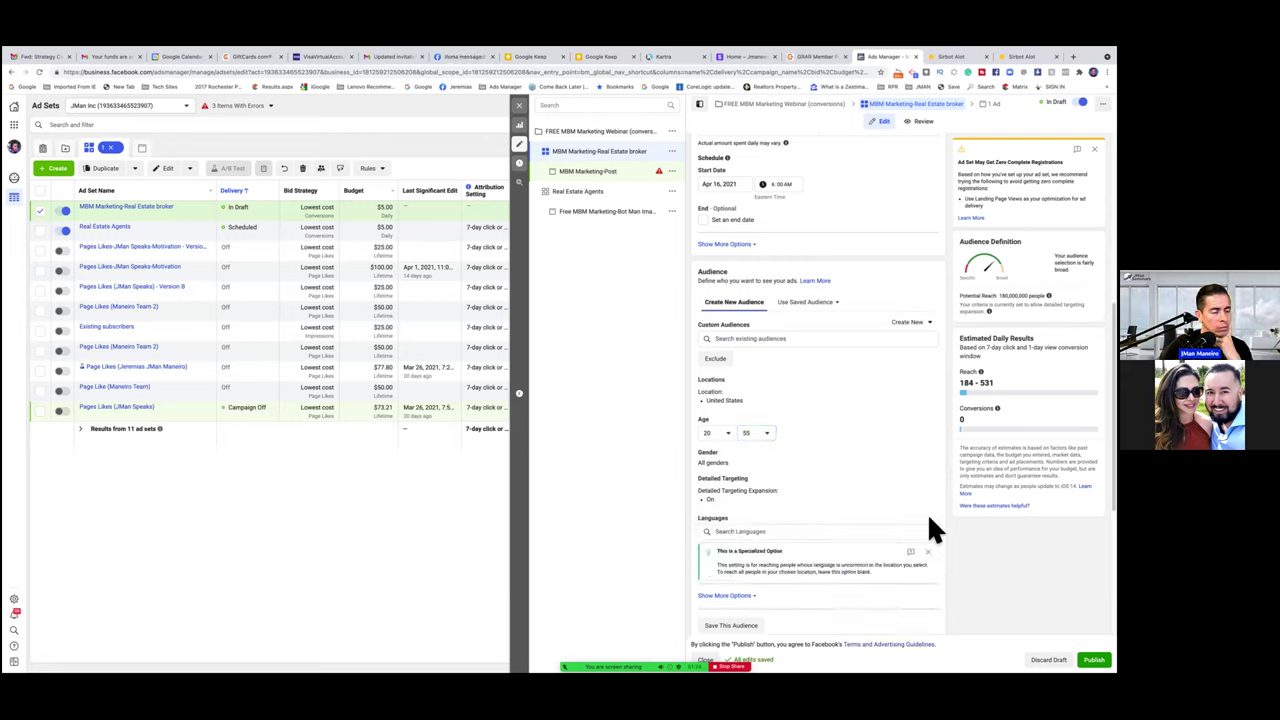
left_click(789, 531)
type("en")
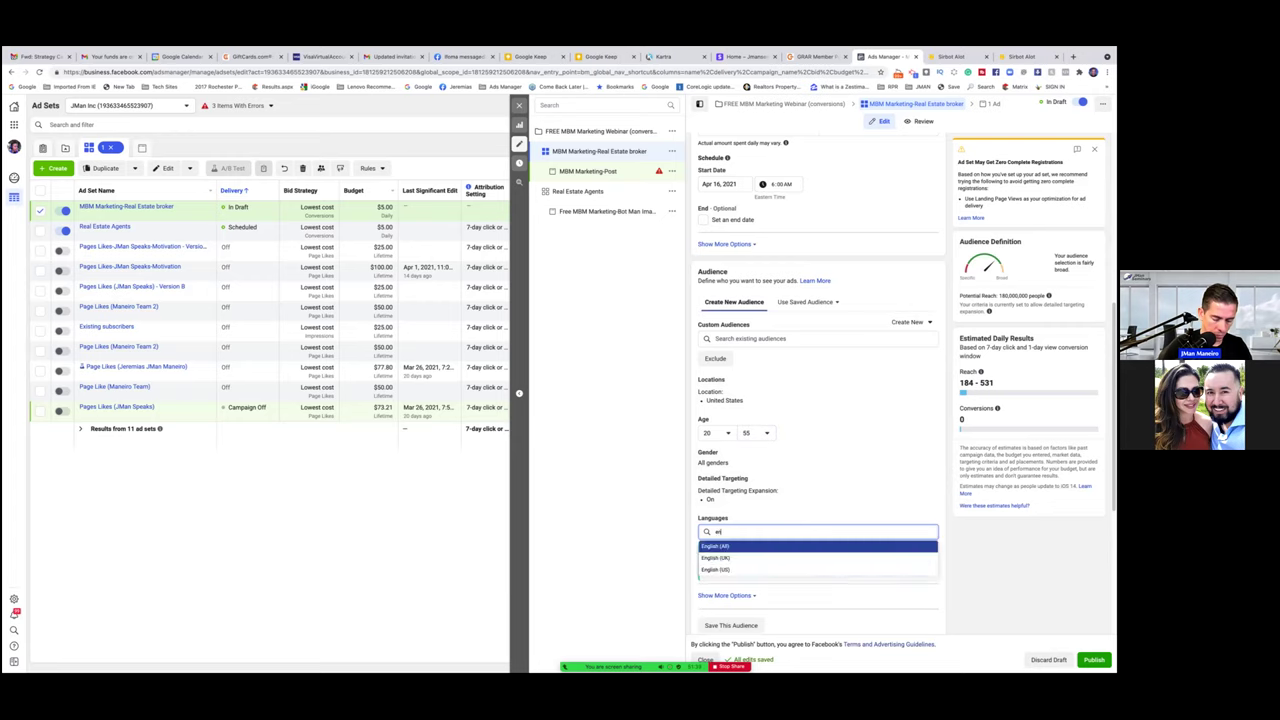
type("gl")
left_click(792, 546)
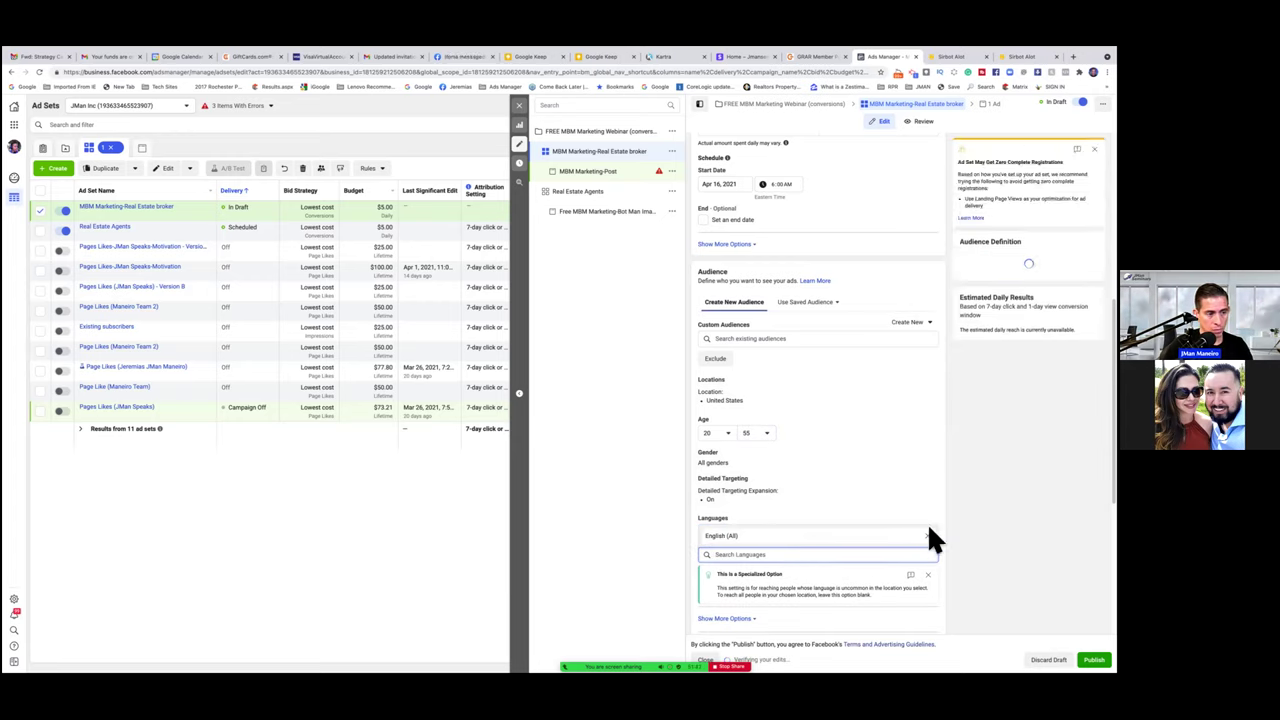
left_click(933, 545)
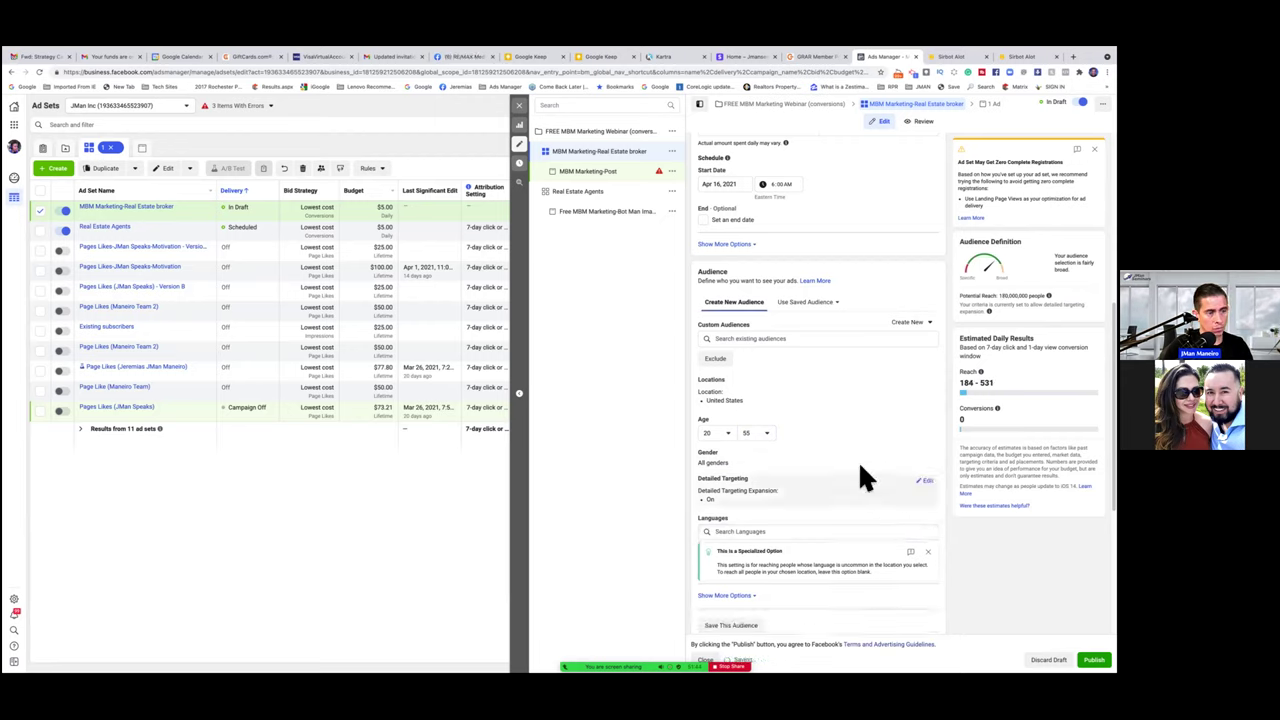
Step: Open the detailed targeting of the MBM Marketing-Real Estate broker audience for editing
scroll(850, 453, "up", 1)
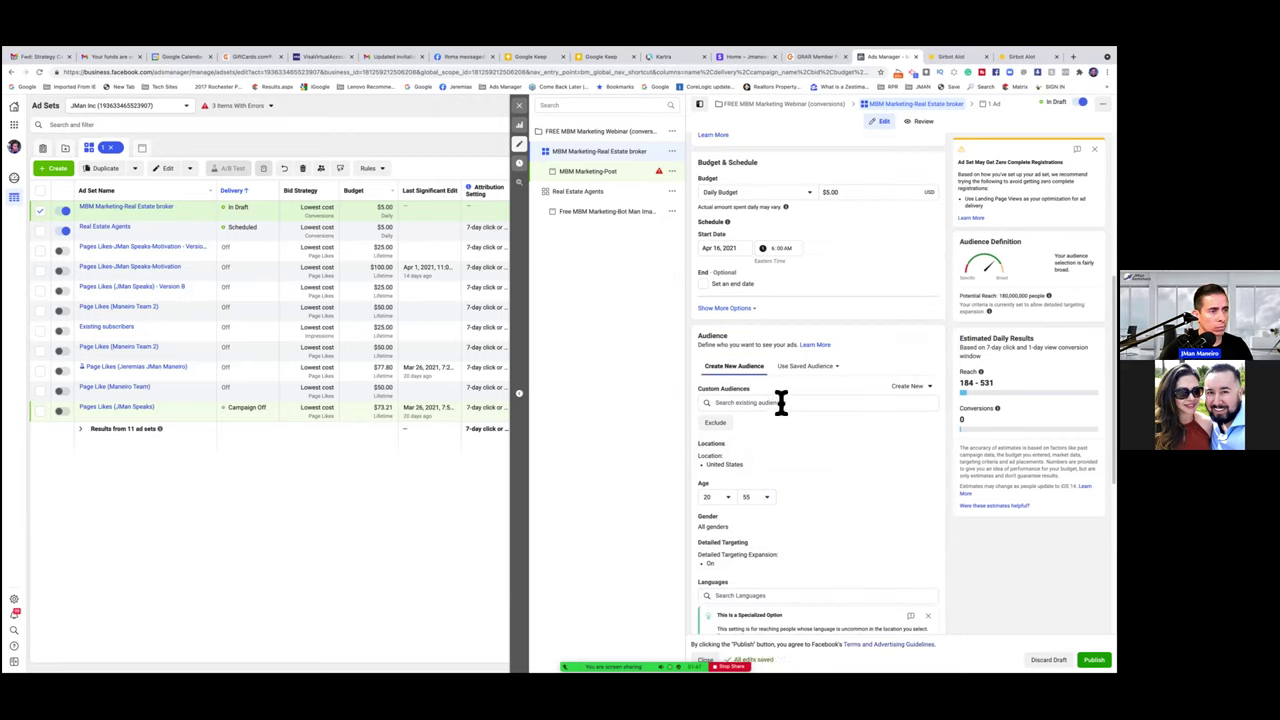
scroll(797, 429, "down", 5)
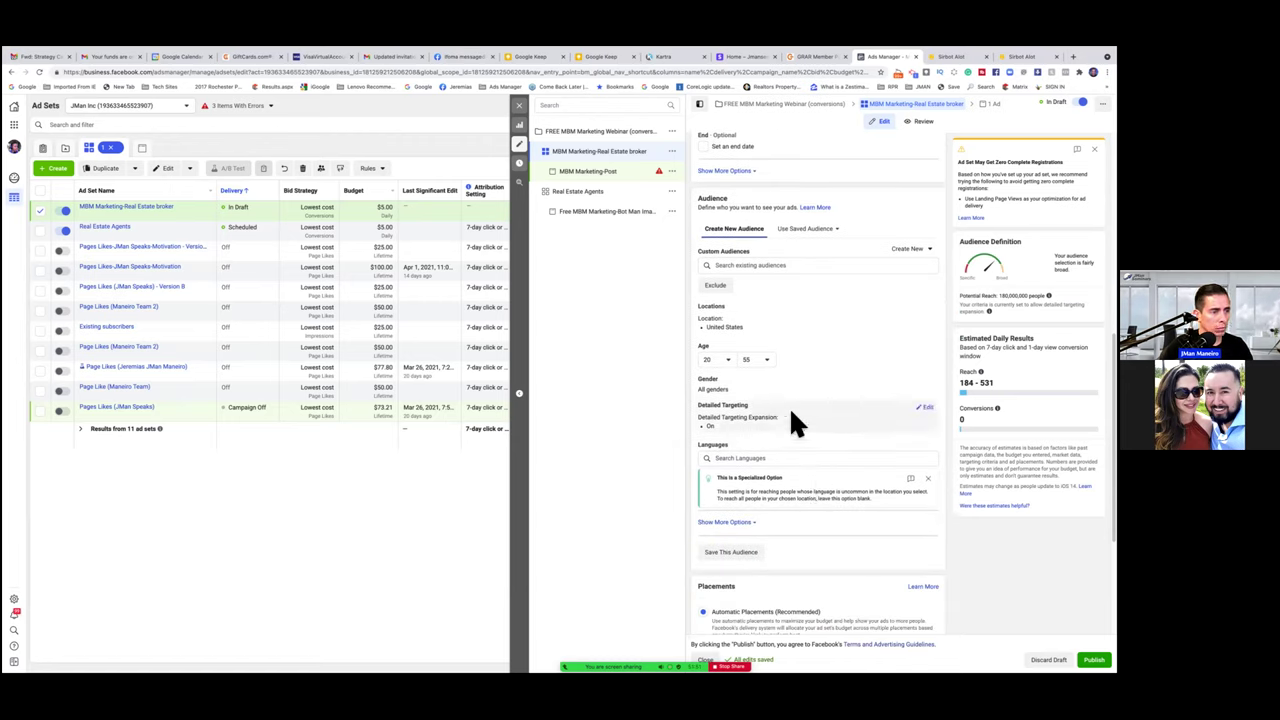
left_click(924, 407)
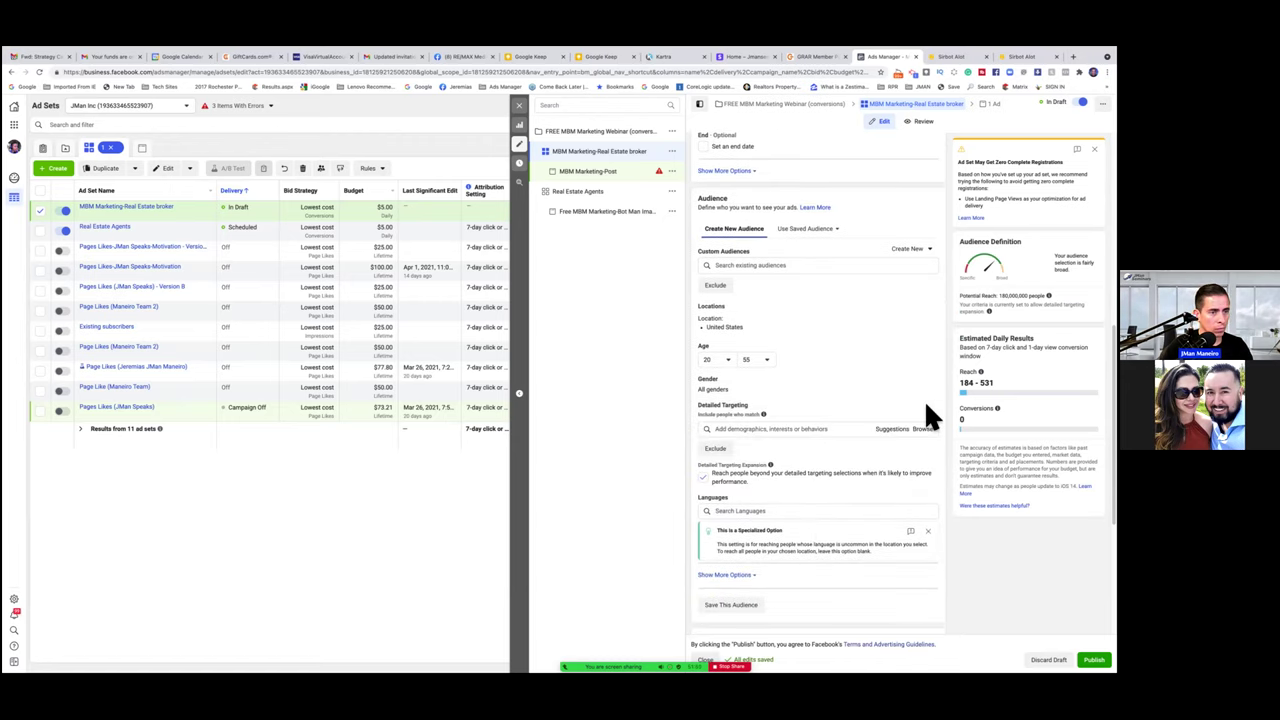
left_click(803, 428)
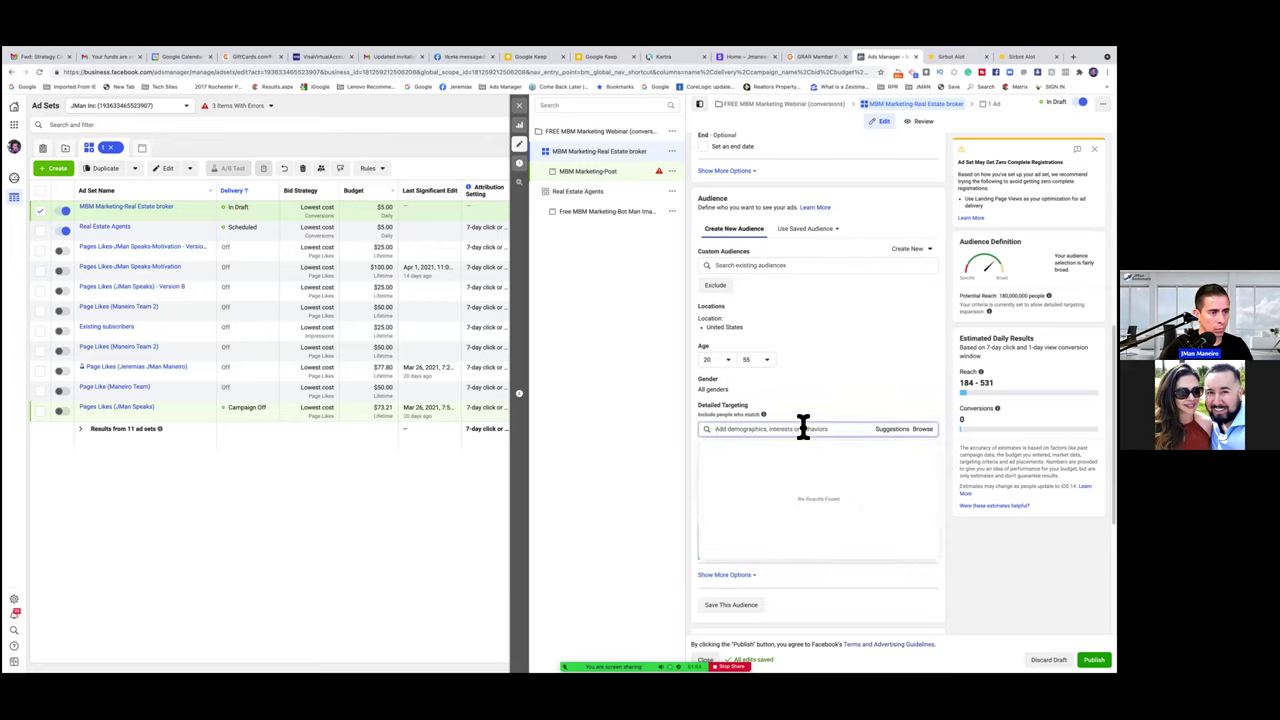
type("Re")
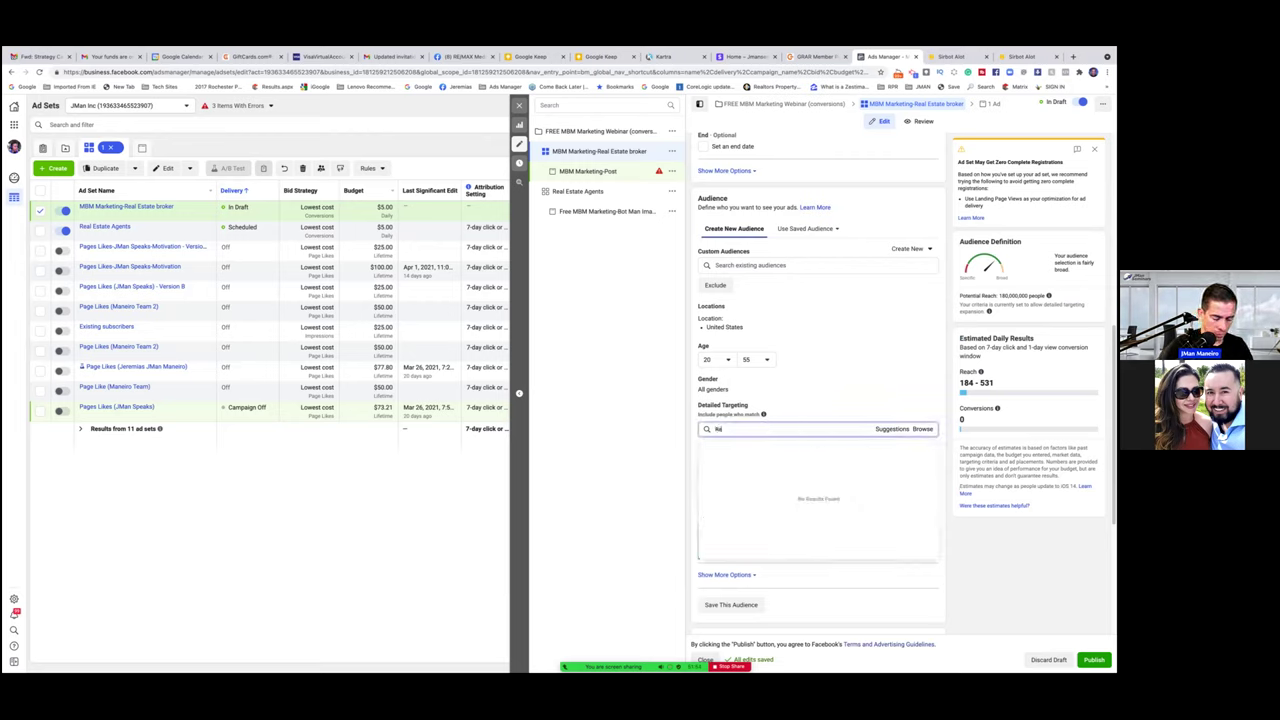
type("al E")
key("BackSpace")
key("BackSpace")
key("BackSpace")
key("BackSpace")
key("BackSpace")
key("BackSpace")
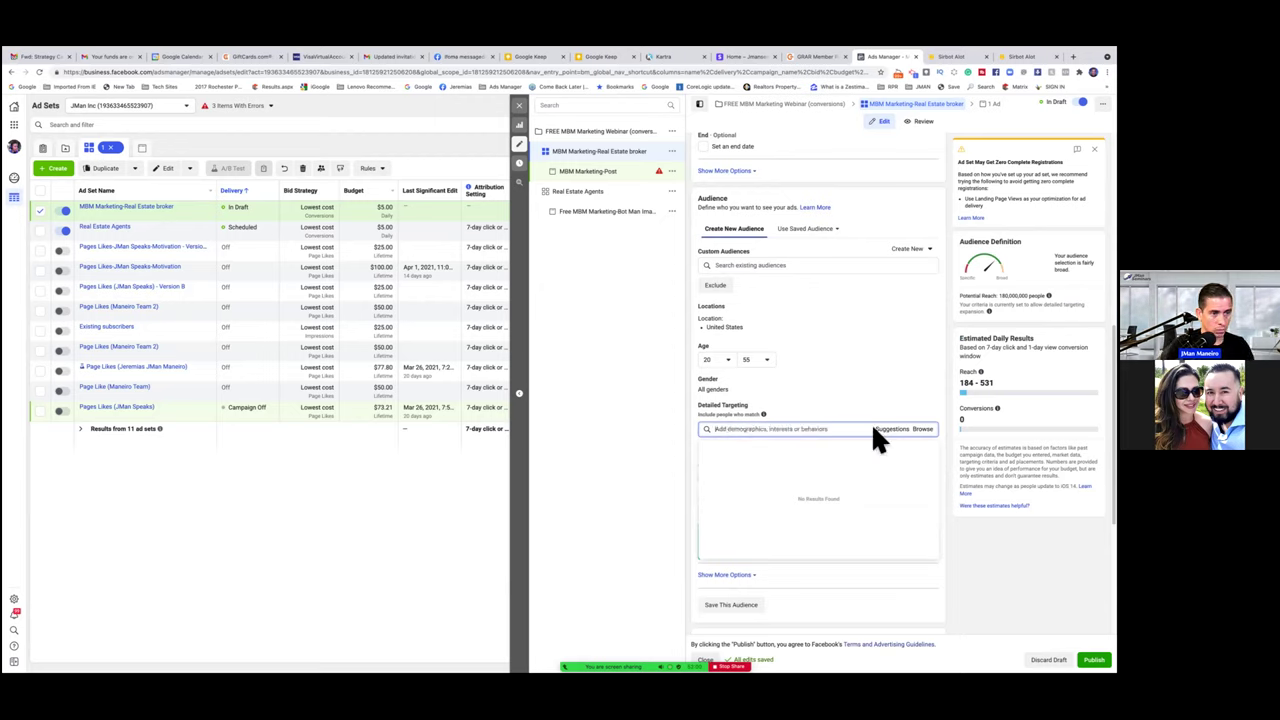
Step: Look up "Realtors" among the job titles in the work demographics and add National Association of REALTORS® to the detailed targeting
left_click(922, 430)
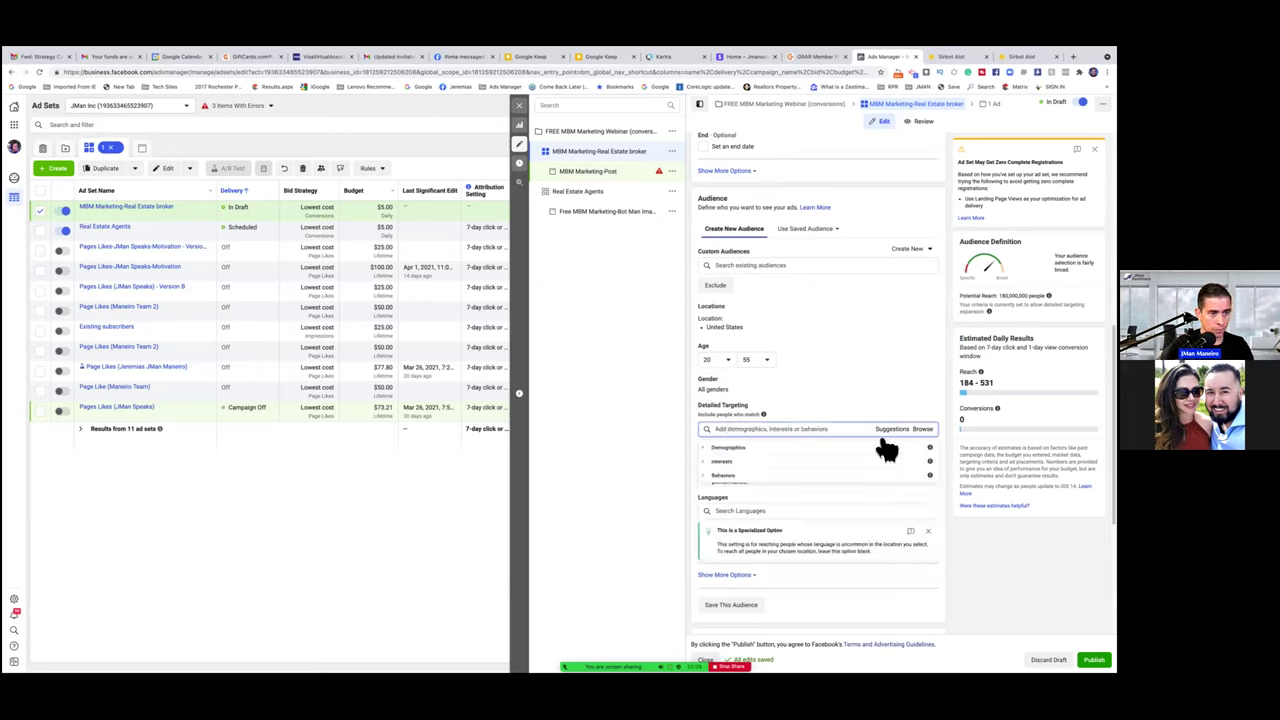
left_click(754, 449)
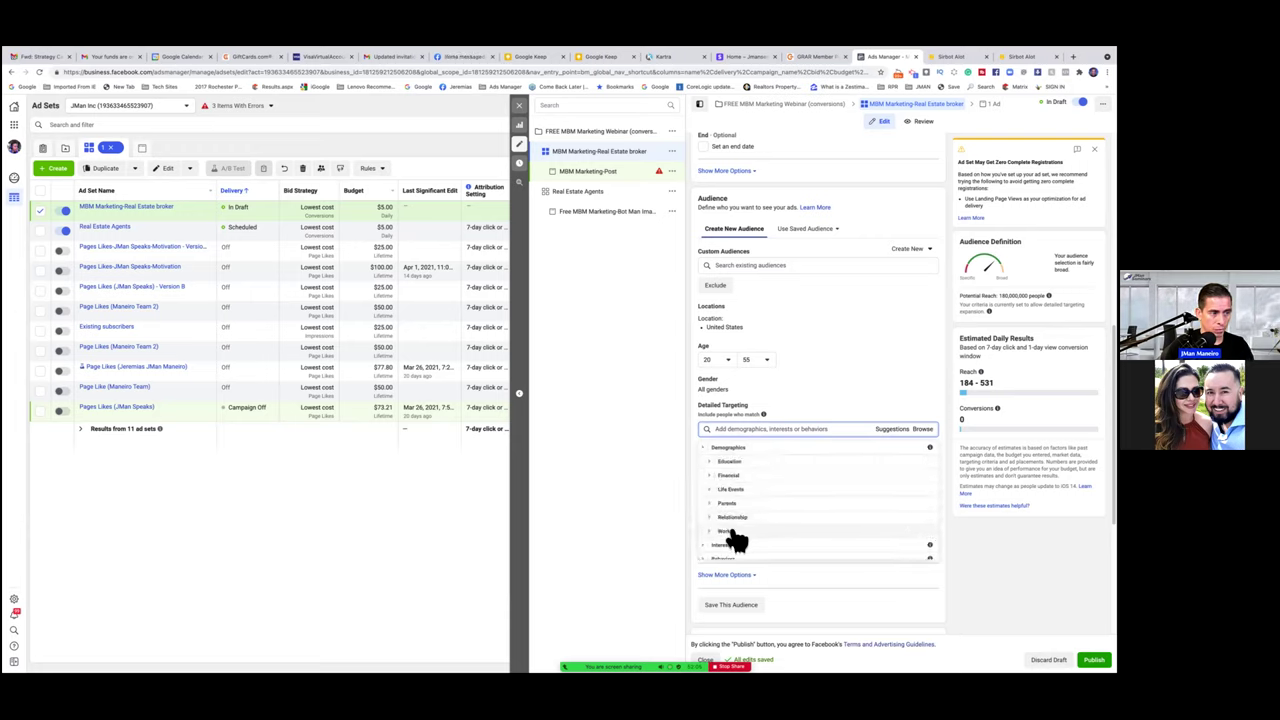
left_click(737, 528)
scroll(755, 515, "down", 1)
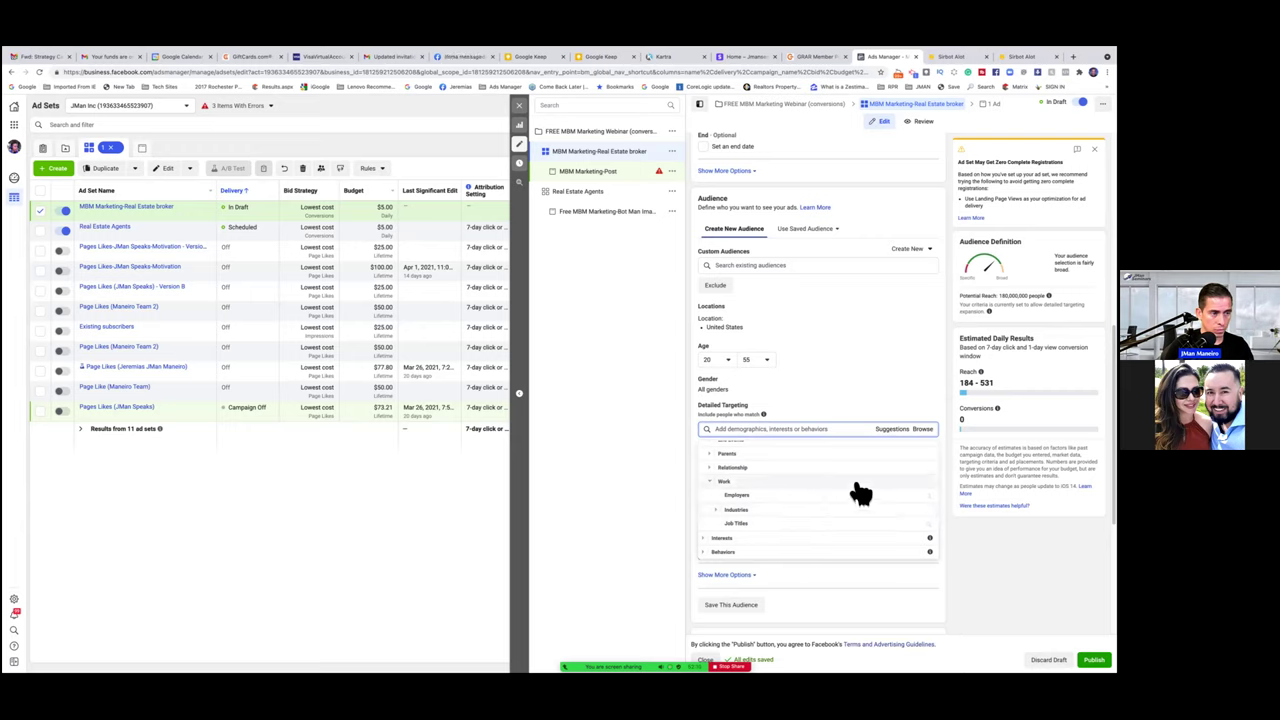
left_click(808, 525)
left_click(814, 449)
type("ho")
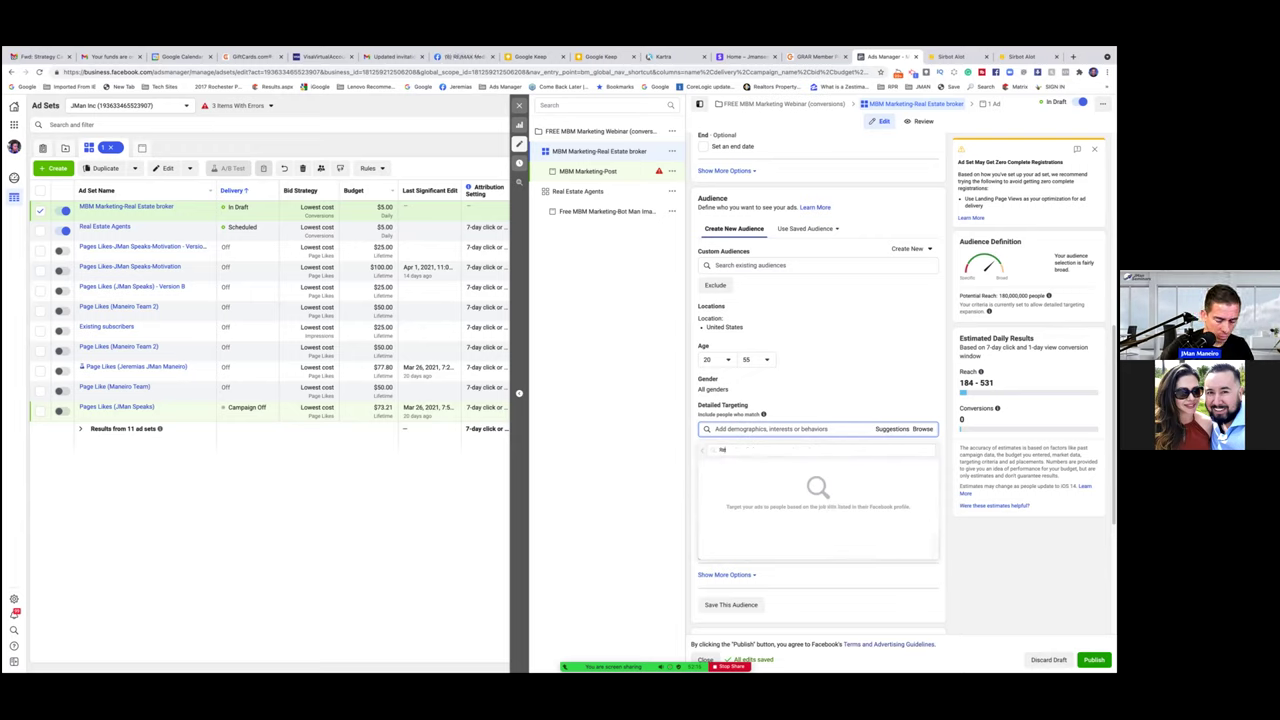
type("al Estate")
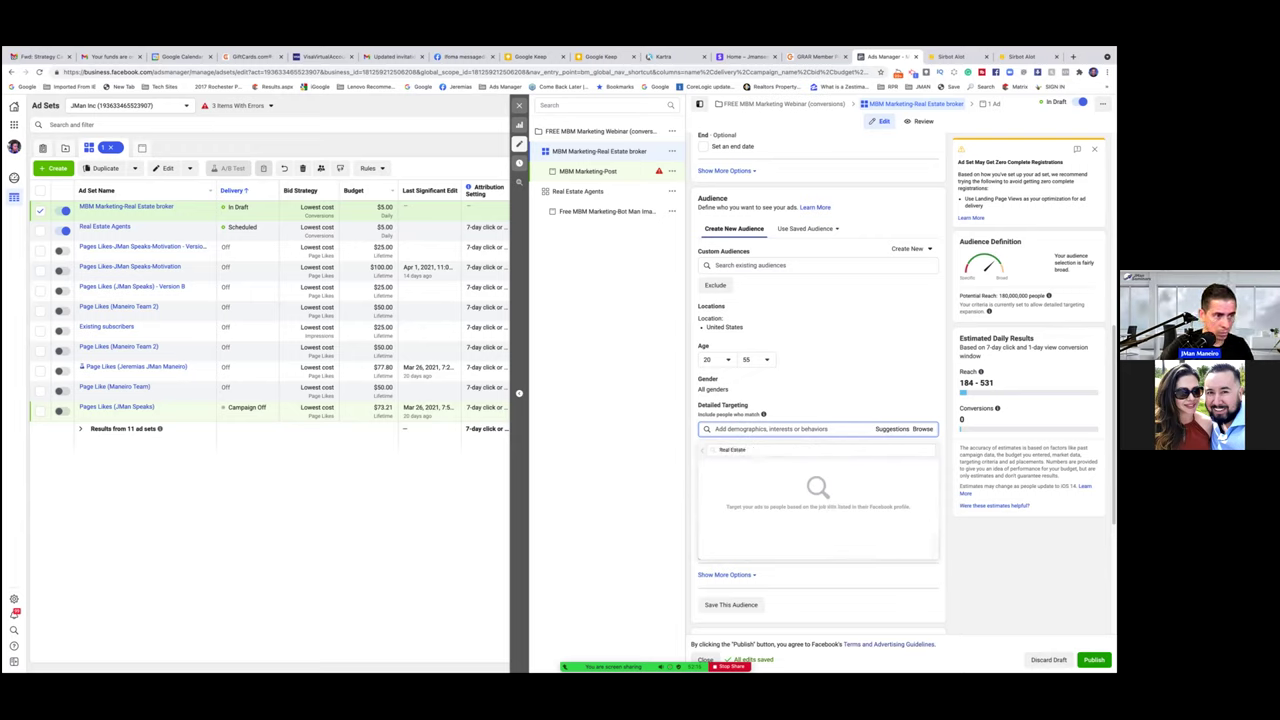
key("BackSpace")
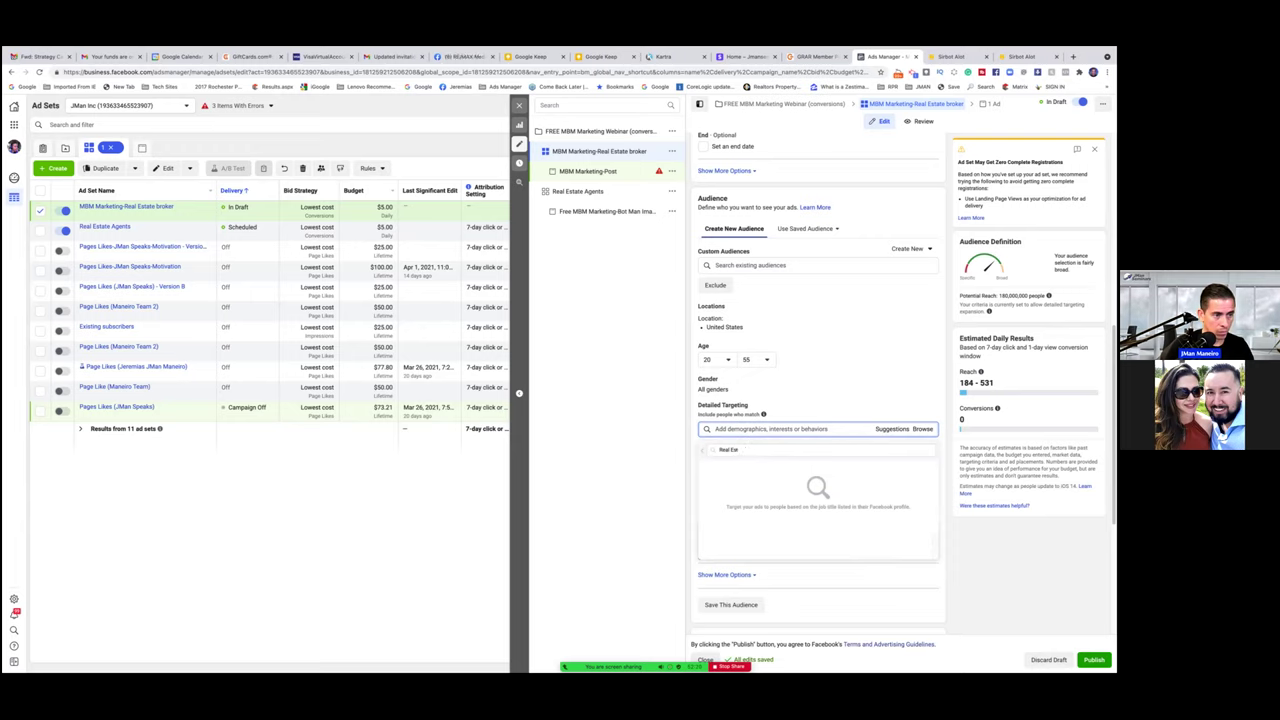
type("tors")
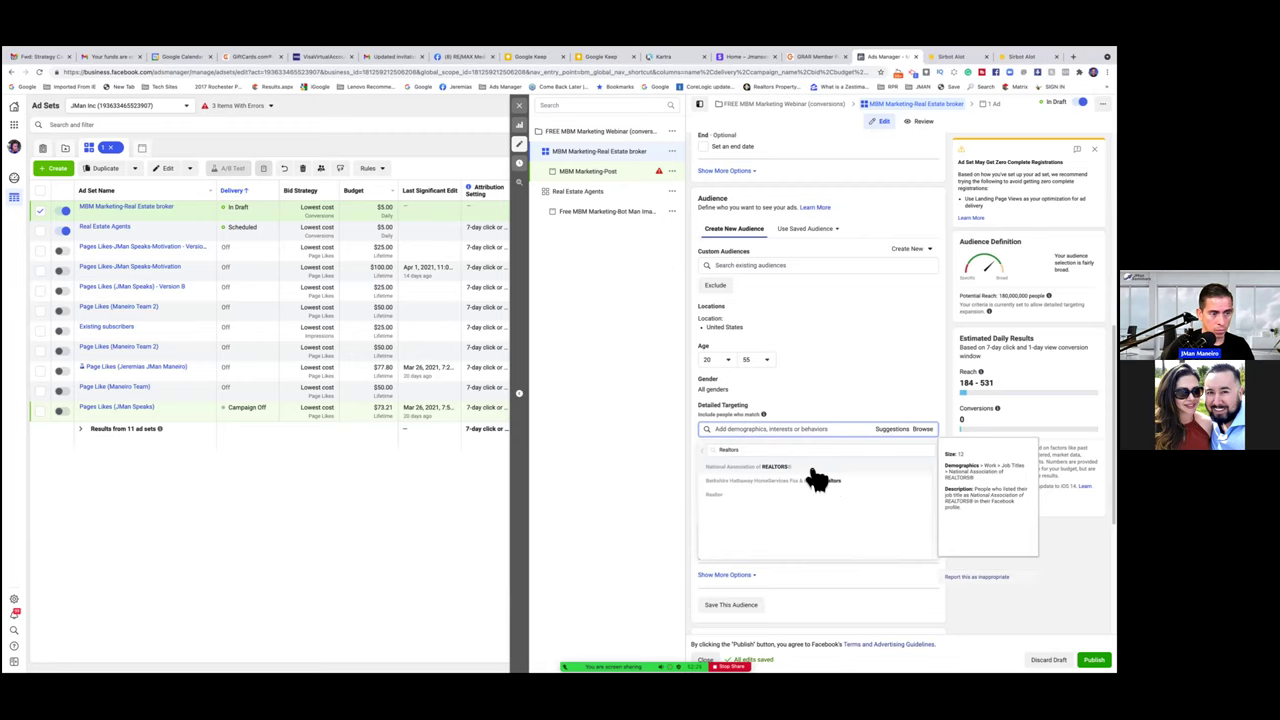
left_click(814, 467)
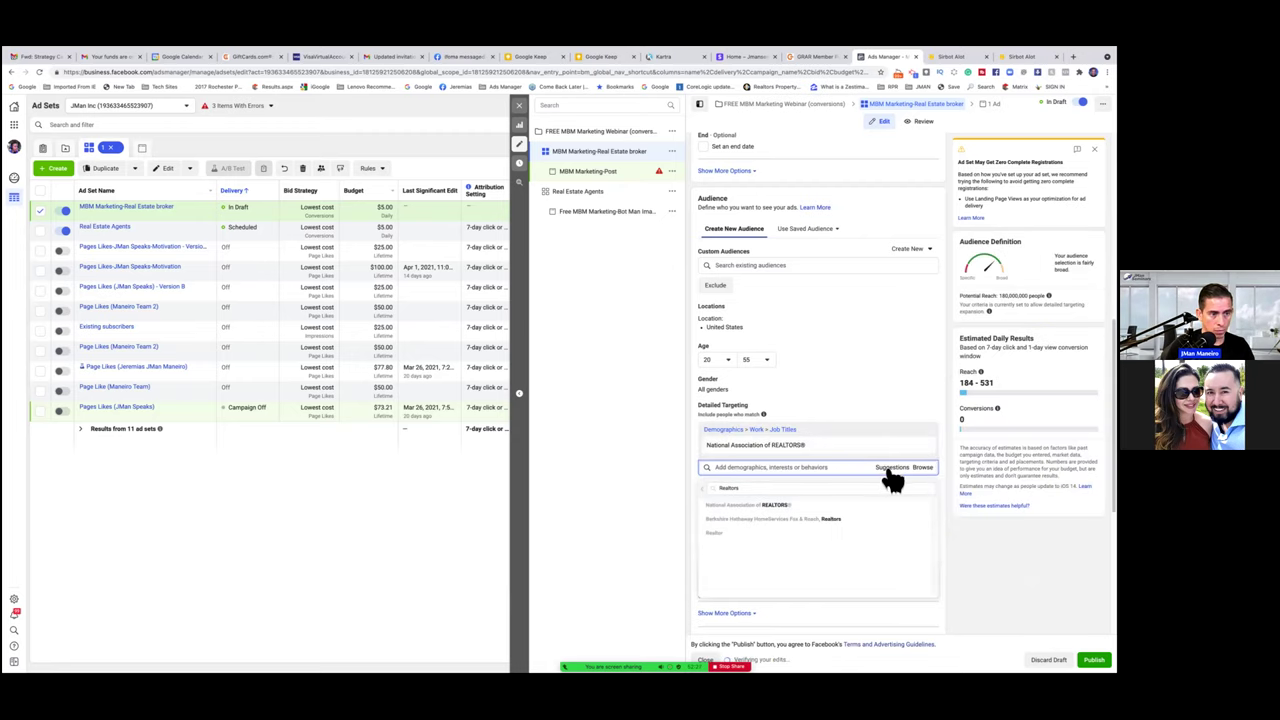
Step: Show the suggested targeting options and capture a screenshot of that list of real estate job titles and employers
mouse_move(837, 495)
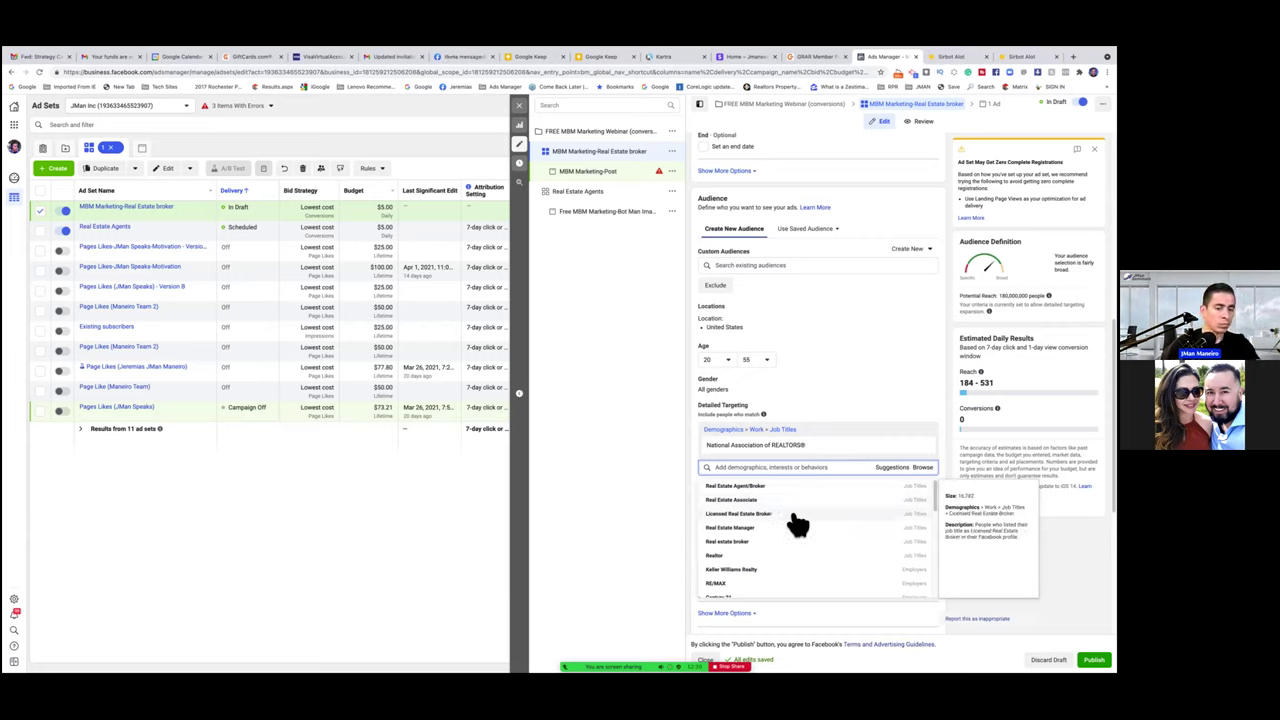
key("super+shift+4")
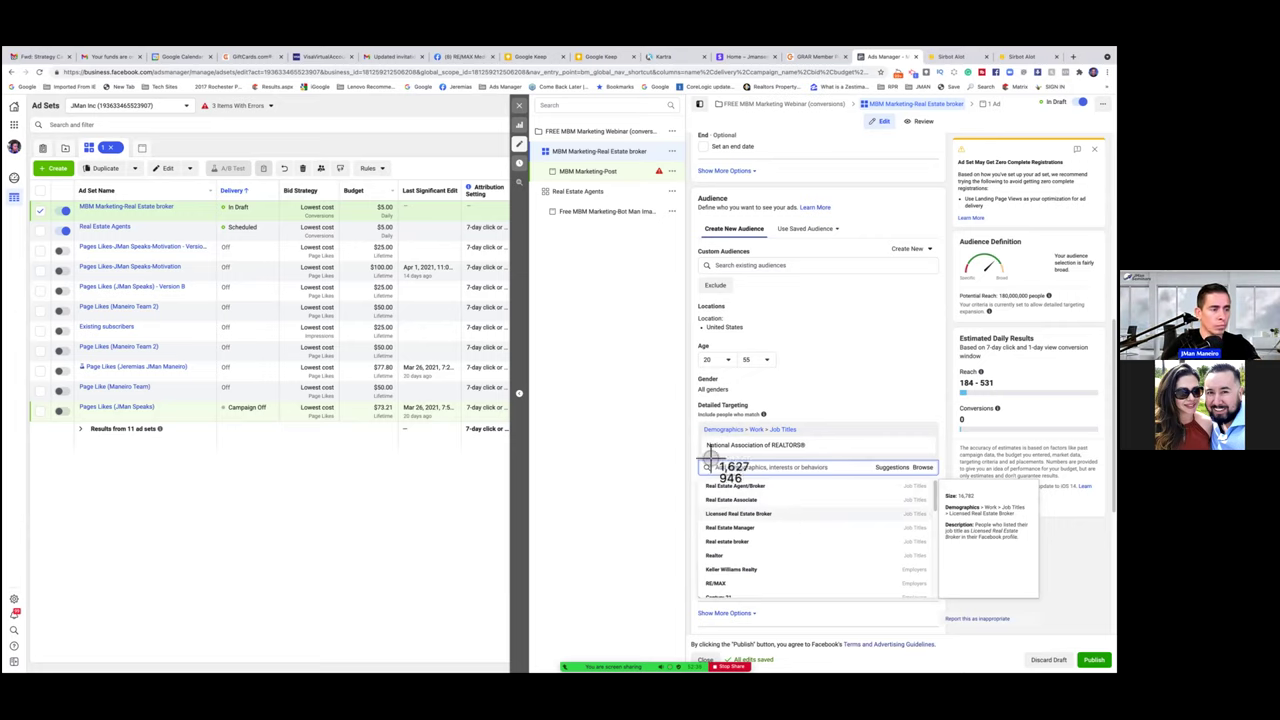
left_click_drag(688, 427, 950, 610)
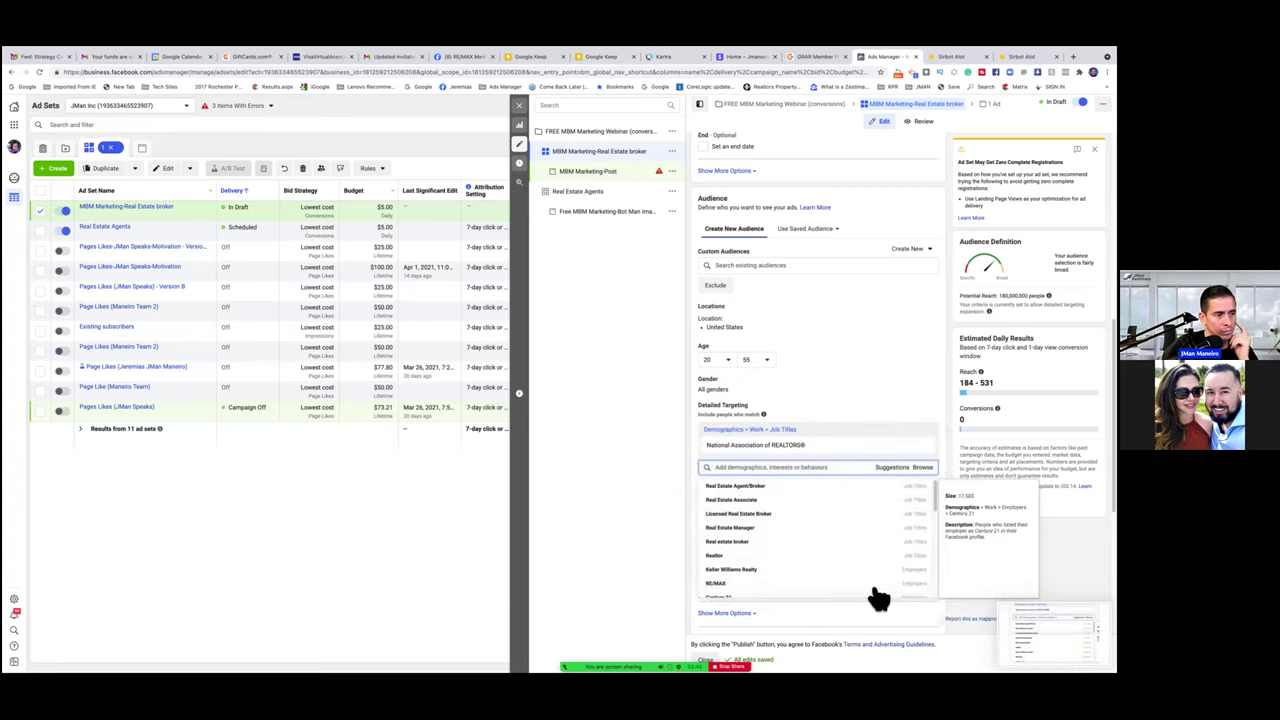
Step: Add the suggested job title Real Estate Associate to the detailed targeting and remove National Association of REALTORS®
left_click(763, 506)
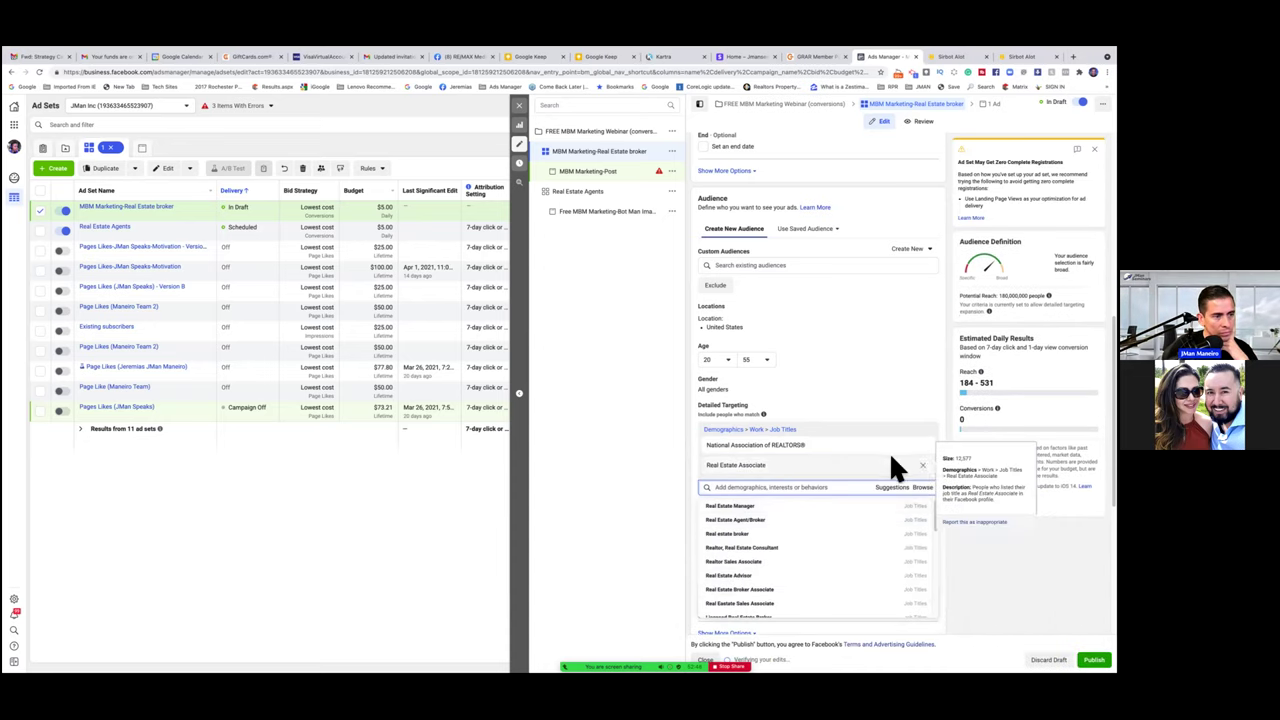
left_click(922, 445)
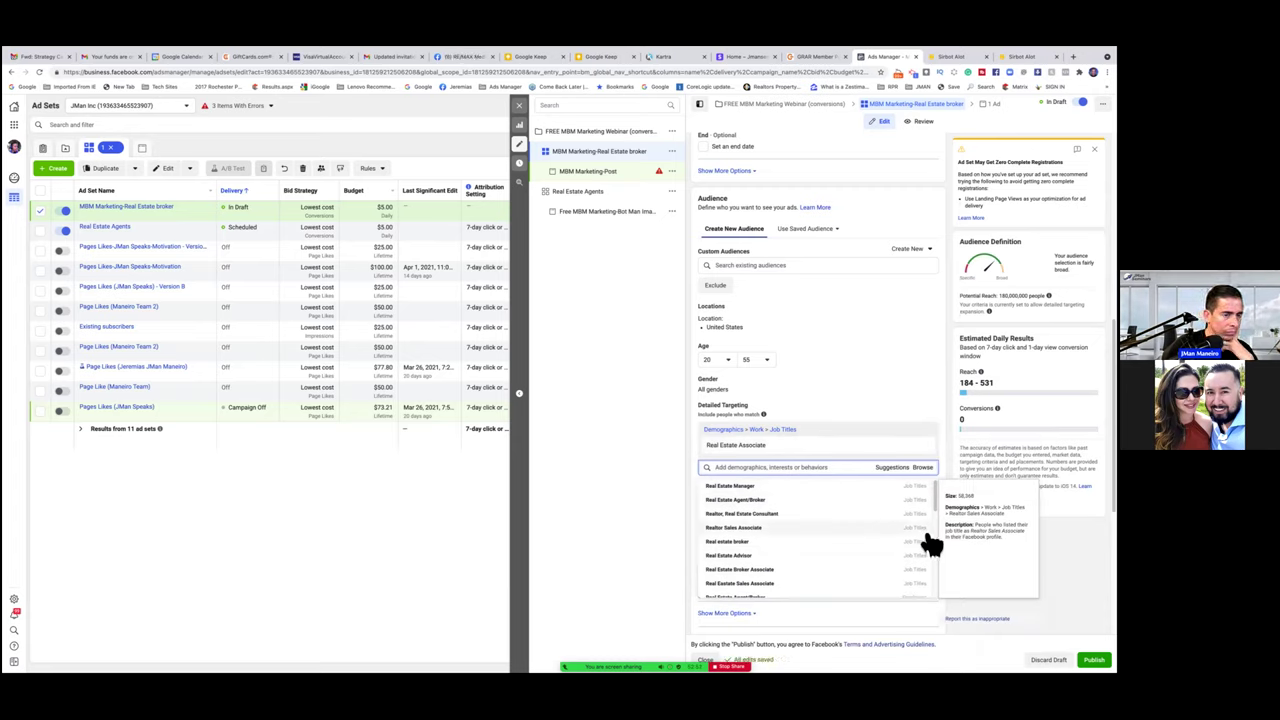
left_click(840, 610)
Step: Review the ad set's targeting, placements, and optimization and delivery settings, and return to the ad set name
scroll(840, 610, "down", 1)
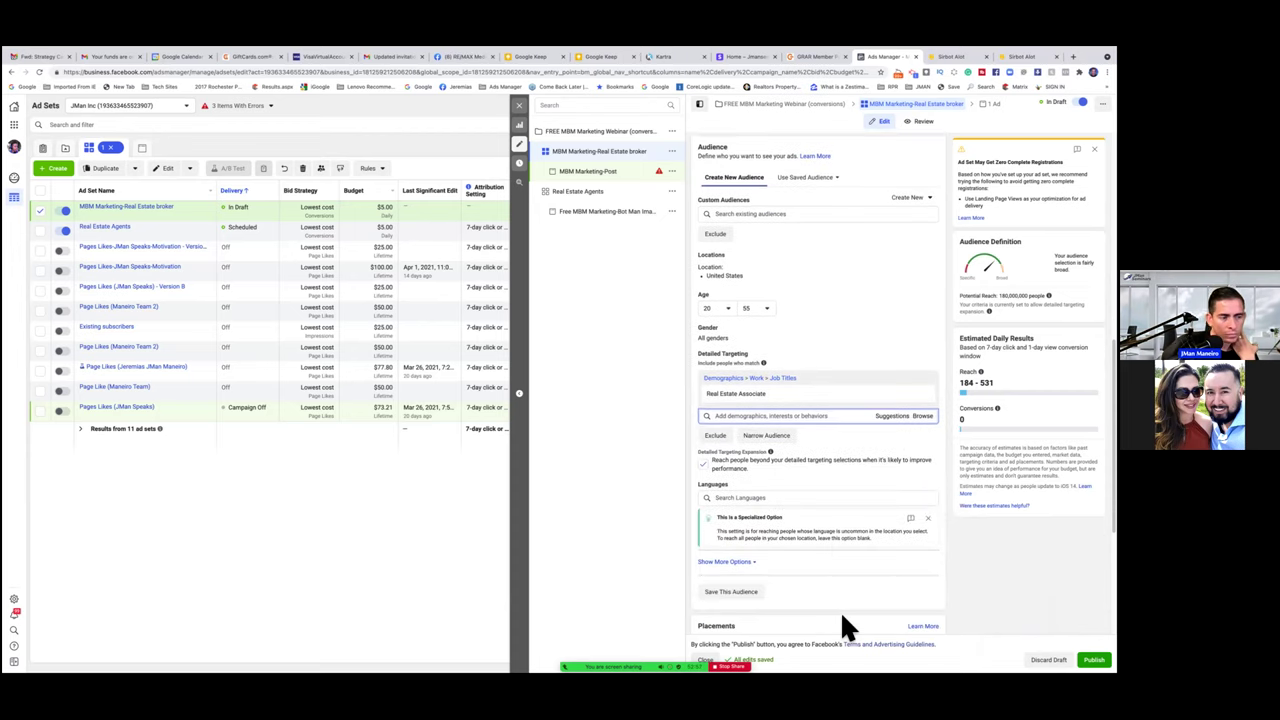
scroll(840, 626, "down", 2)
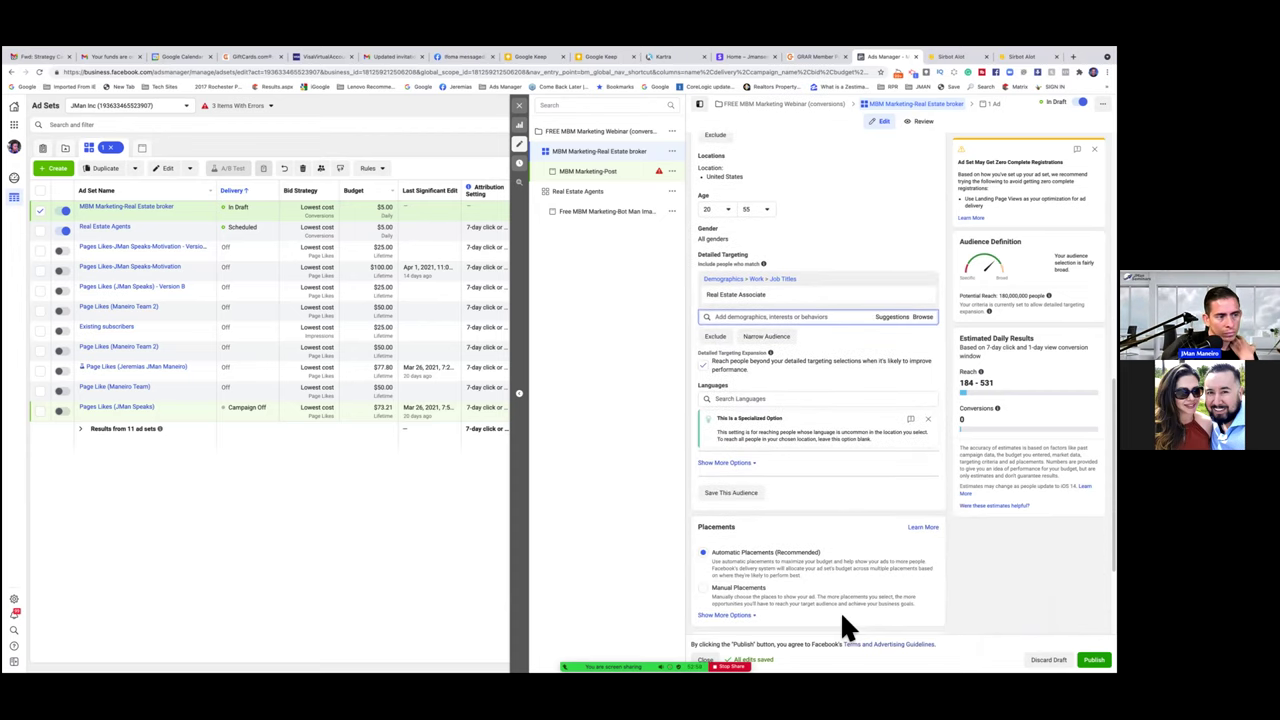
scroll(842, 618, "down", 3)
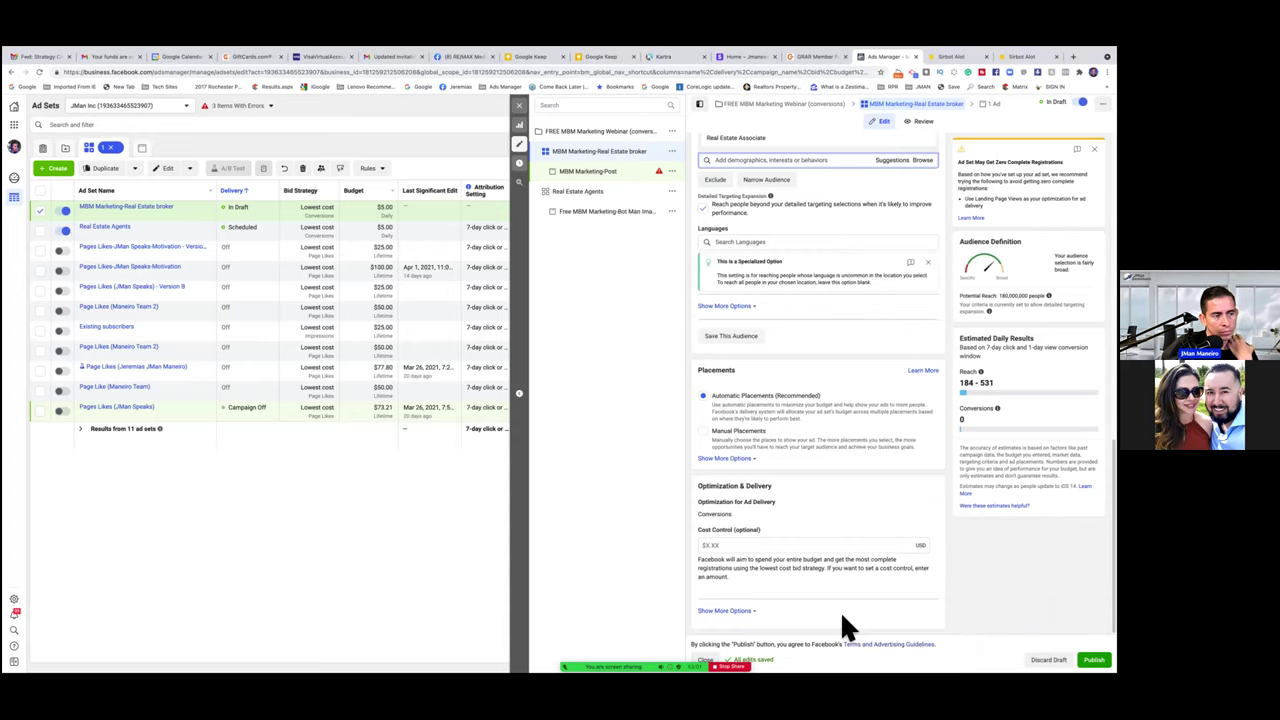
scroll(840, 627, "up", 2)
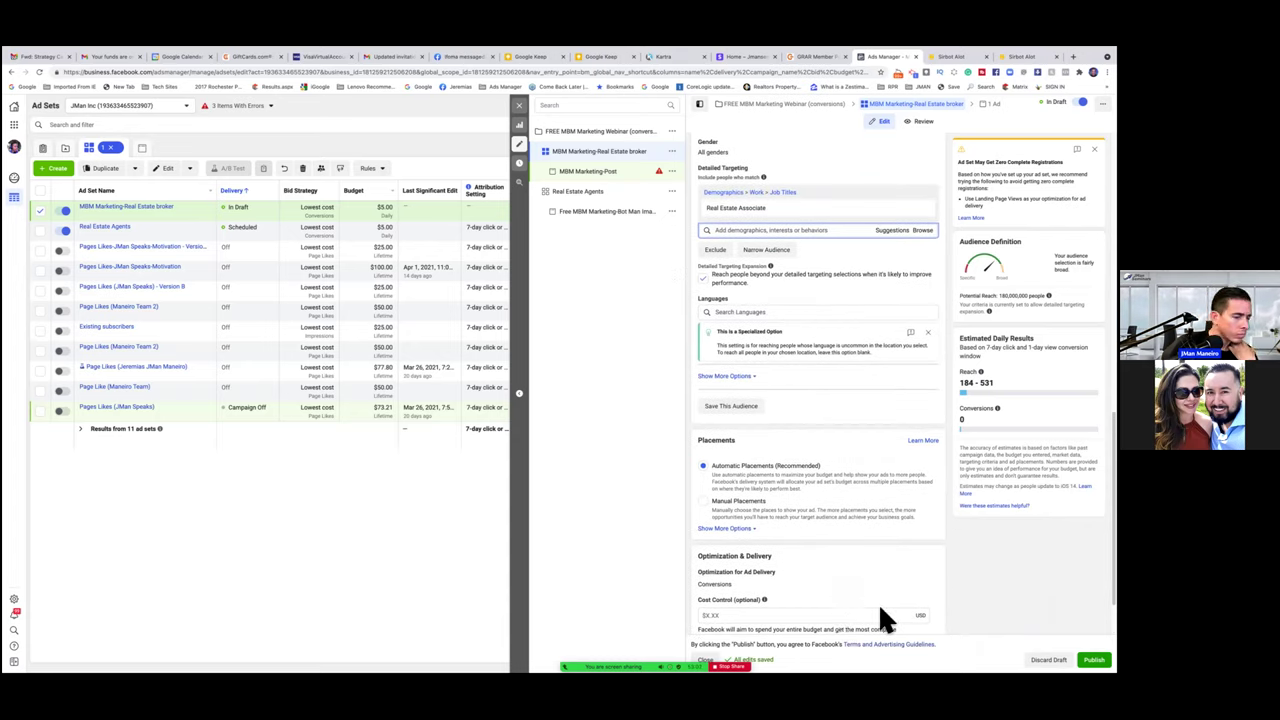
scroll(876, 566, "up", 1)
scroll(876, 566, "up", 5)
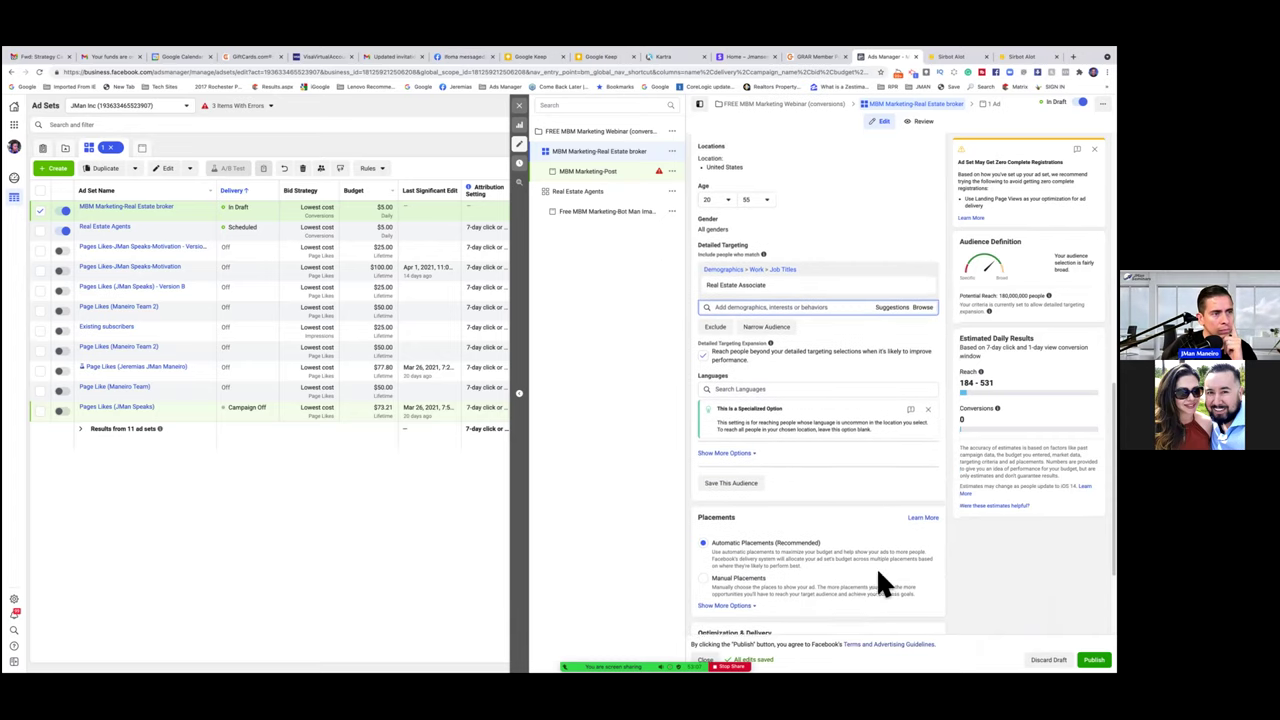
scroll(876, 566, "up", 6)
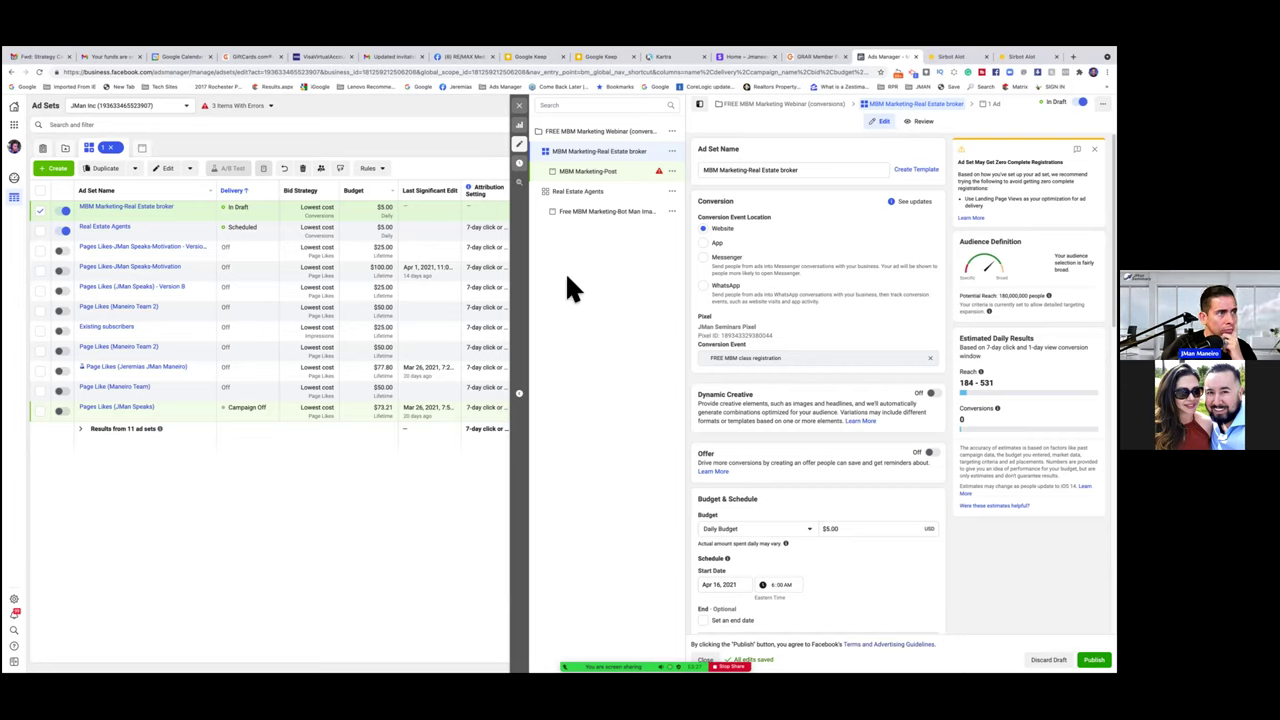
Step: Turn on Dynamic Creative for the MBM Marketing-Real Estate broker ad set and accept its conditions
mouse_move(658, 173)
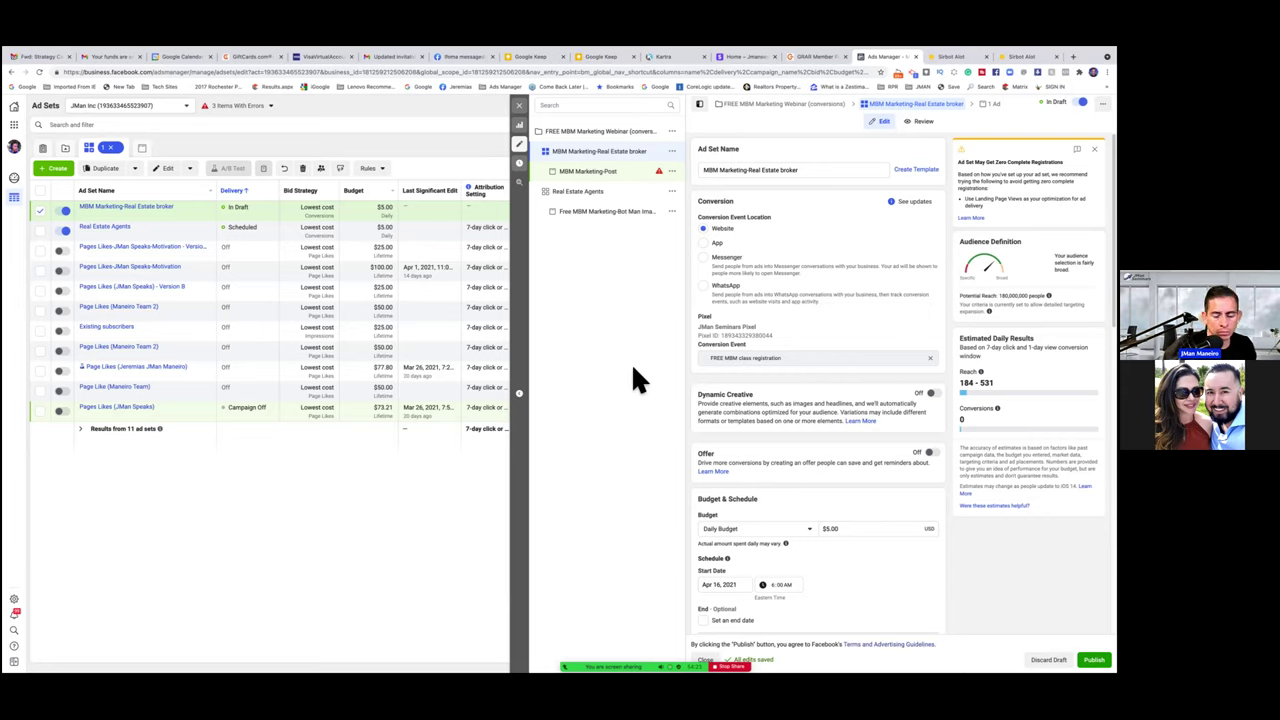
left_click(929, 393)
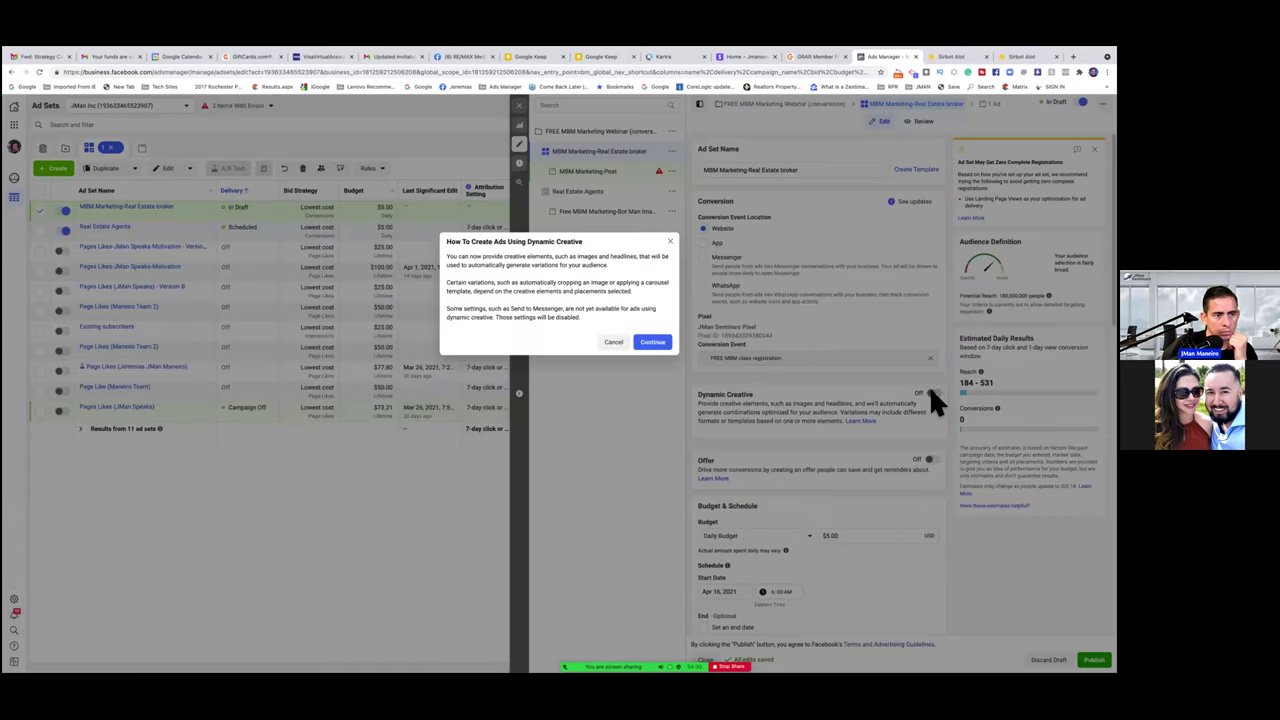
left_click(660, 342)
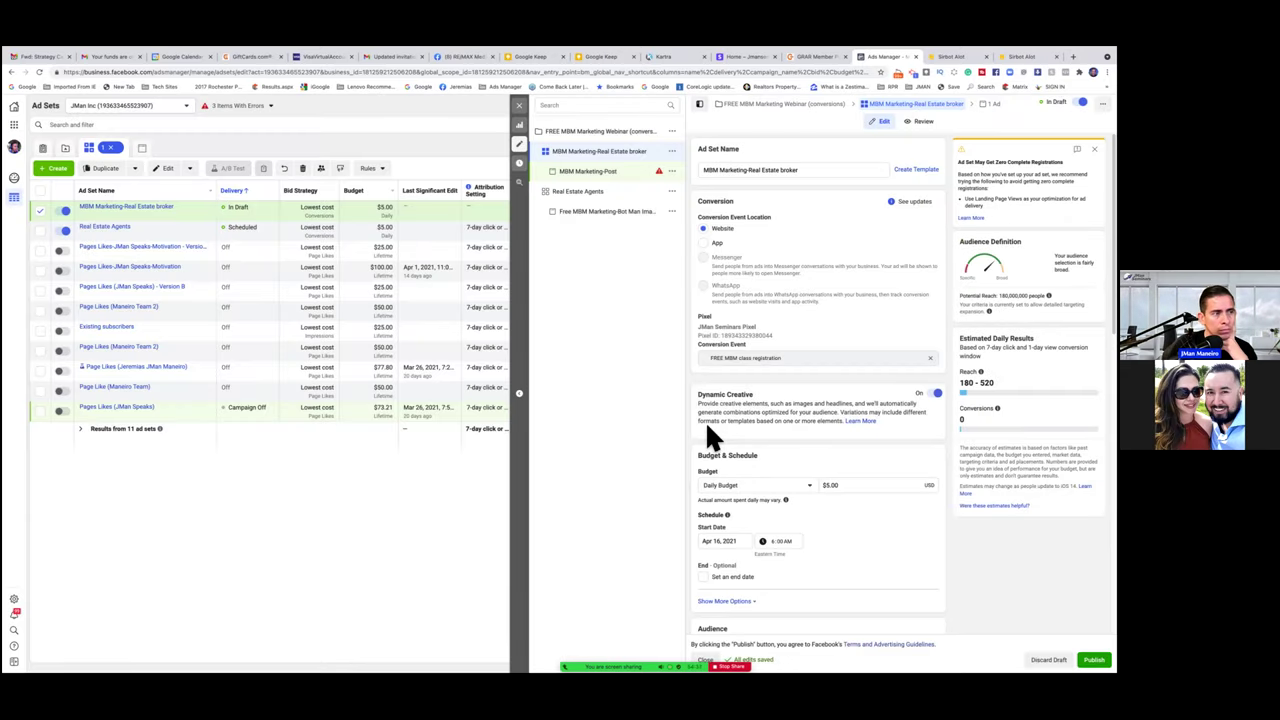
Step: Add three account images to the MBM Marketing-Post ad: the newest untitled 100 × 100 image, photo.jpg and the 1920 × 1080 red-jacket design
left_click(663, 175)
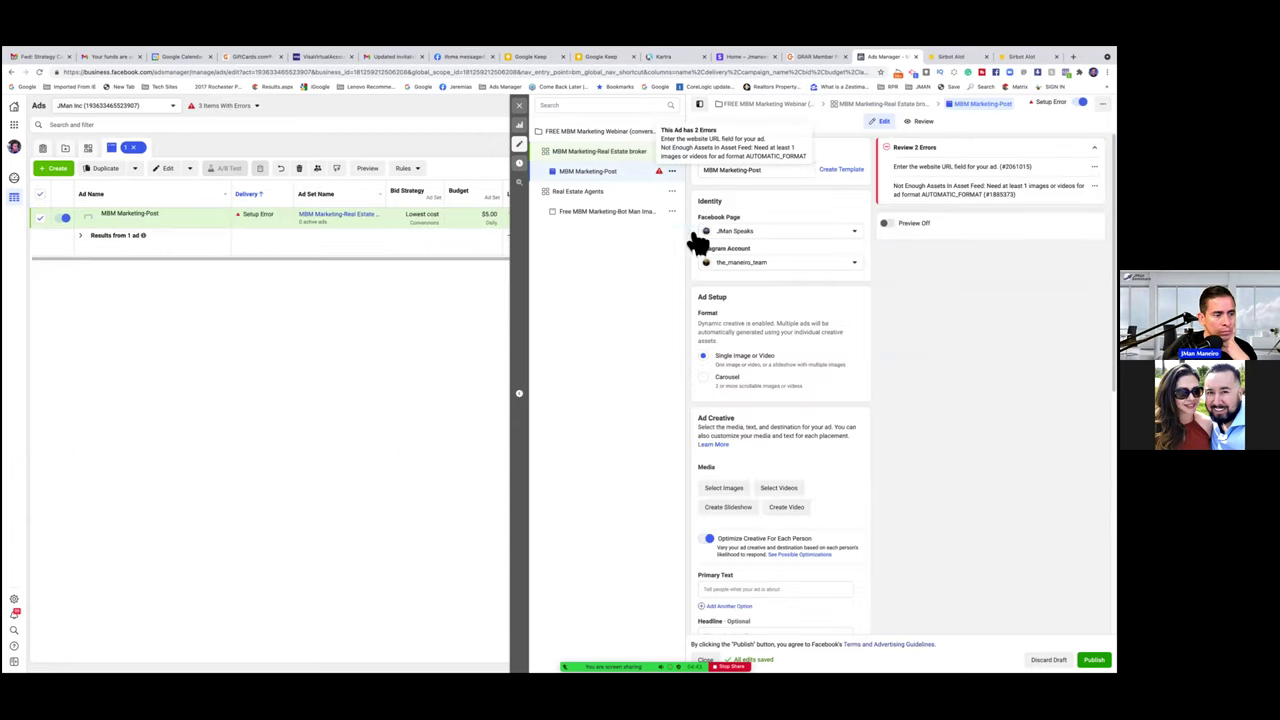
scroll(849, 488, "down", 2)
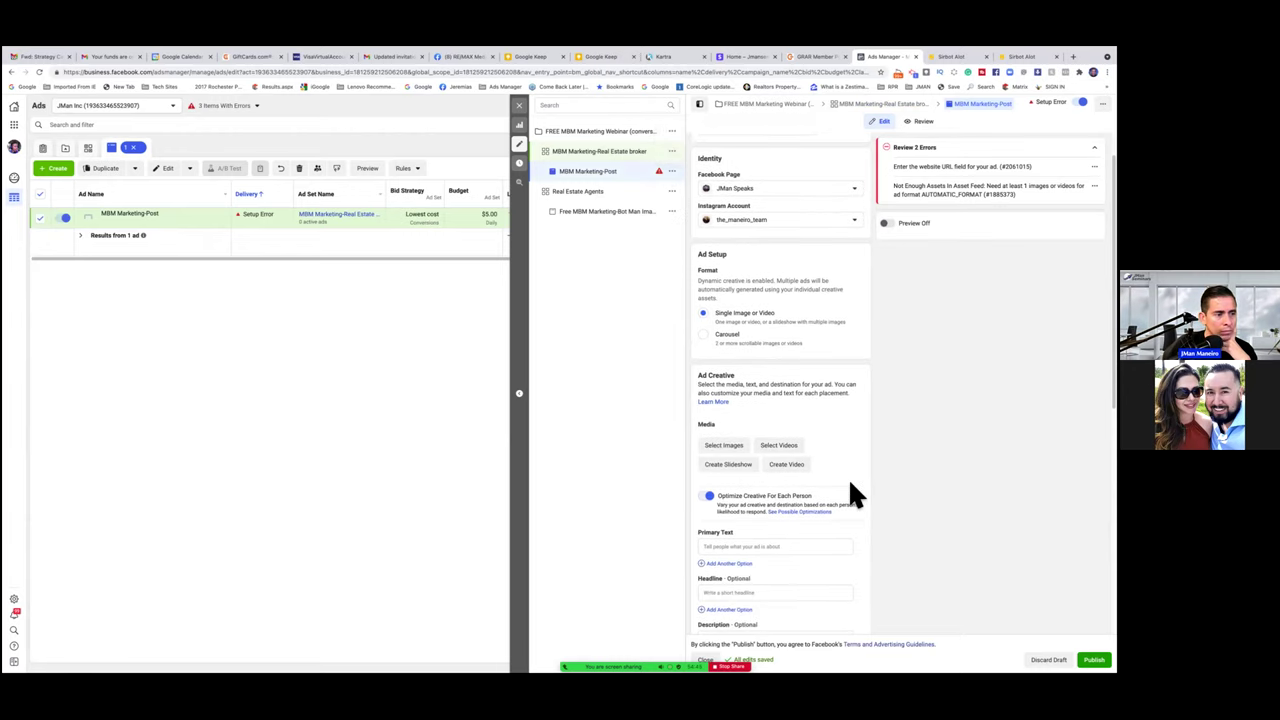
scroll(850, 484, "down", 2)
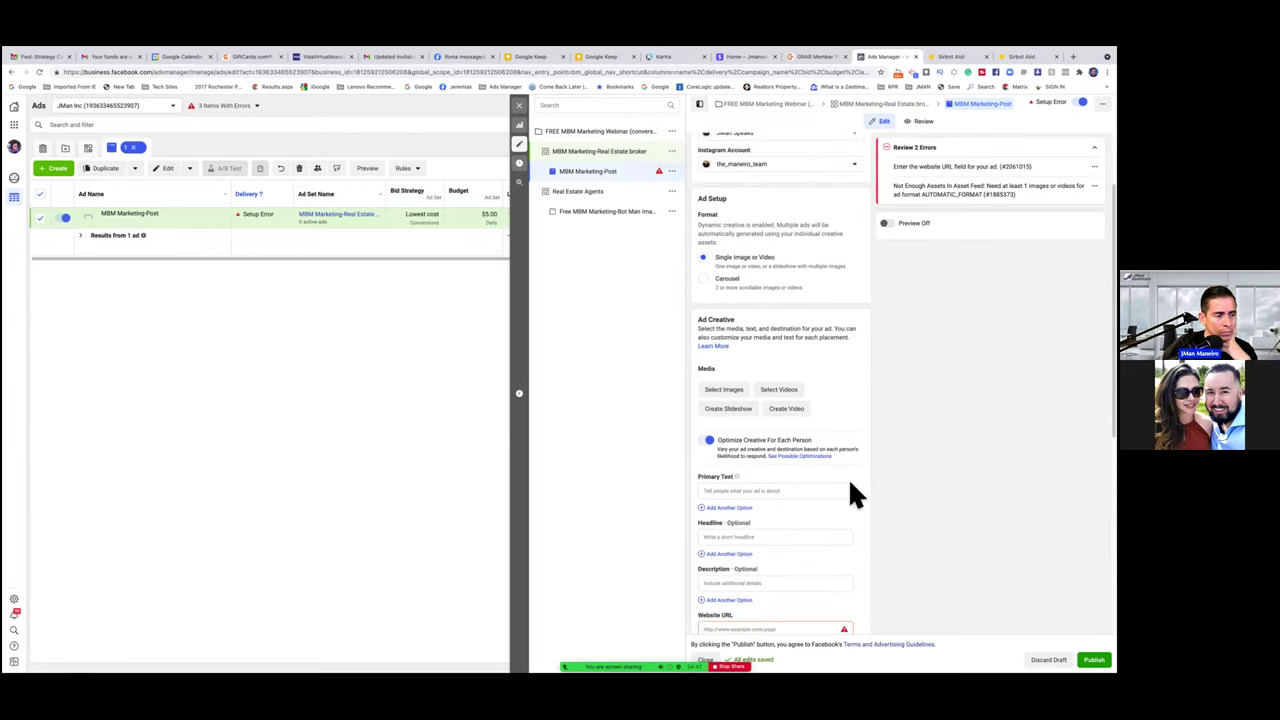
scroll(850, 485, "up", 2)
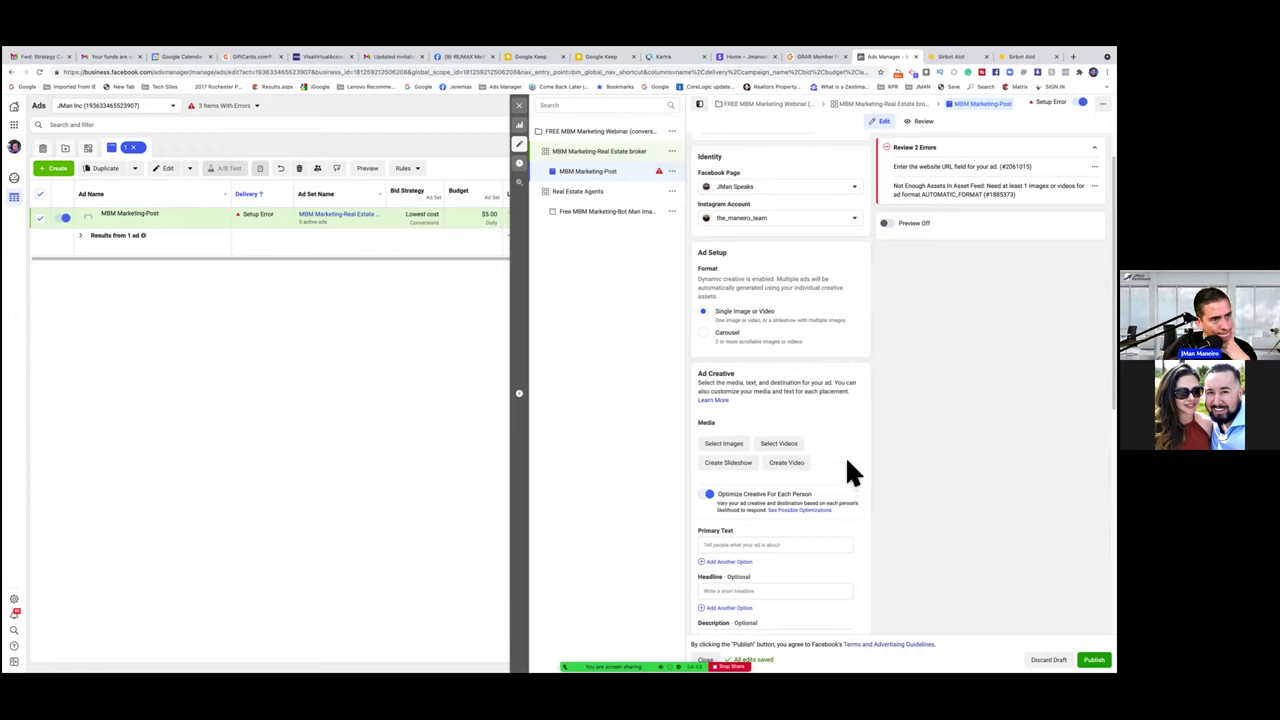
left_click(722, 443)
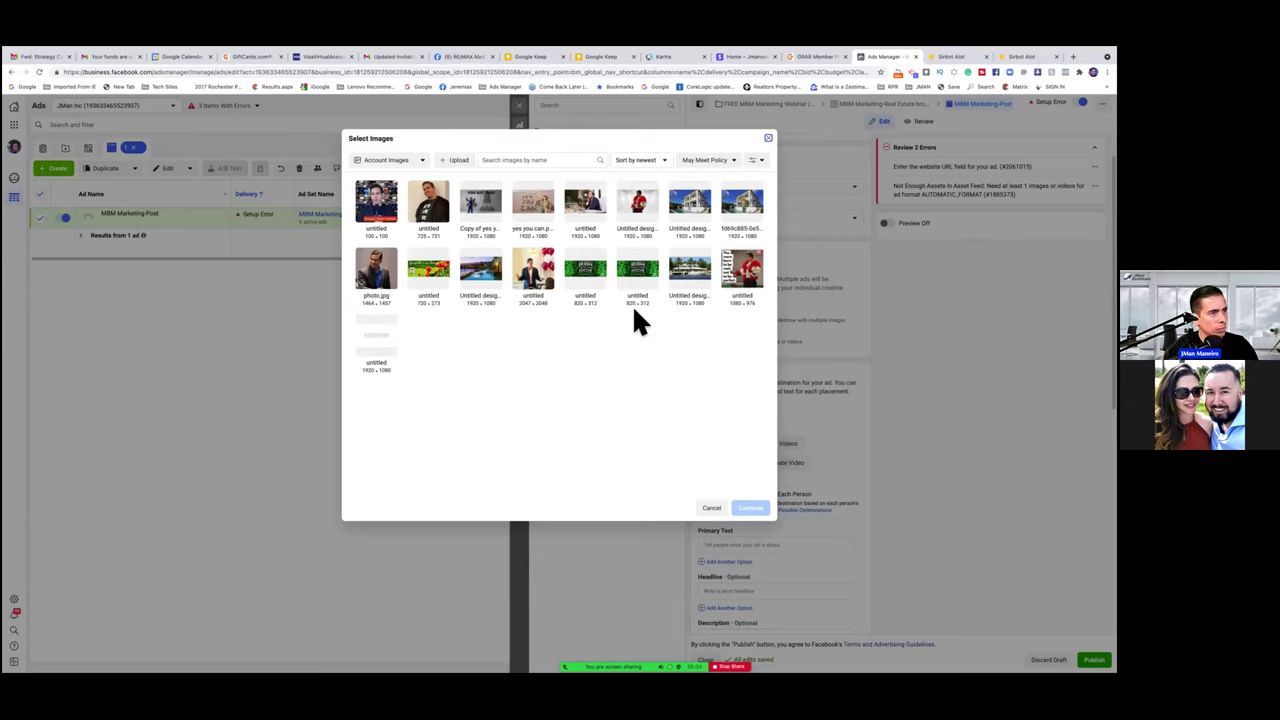
left_click(396, 222)
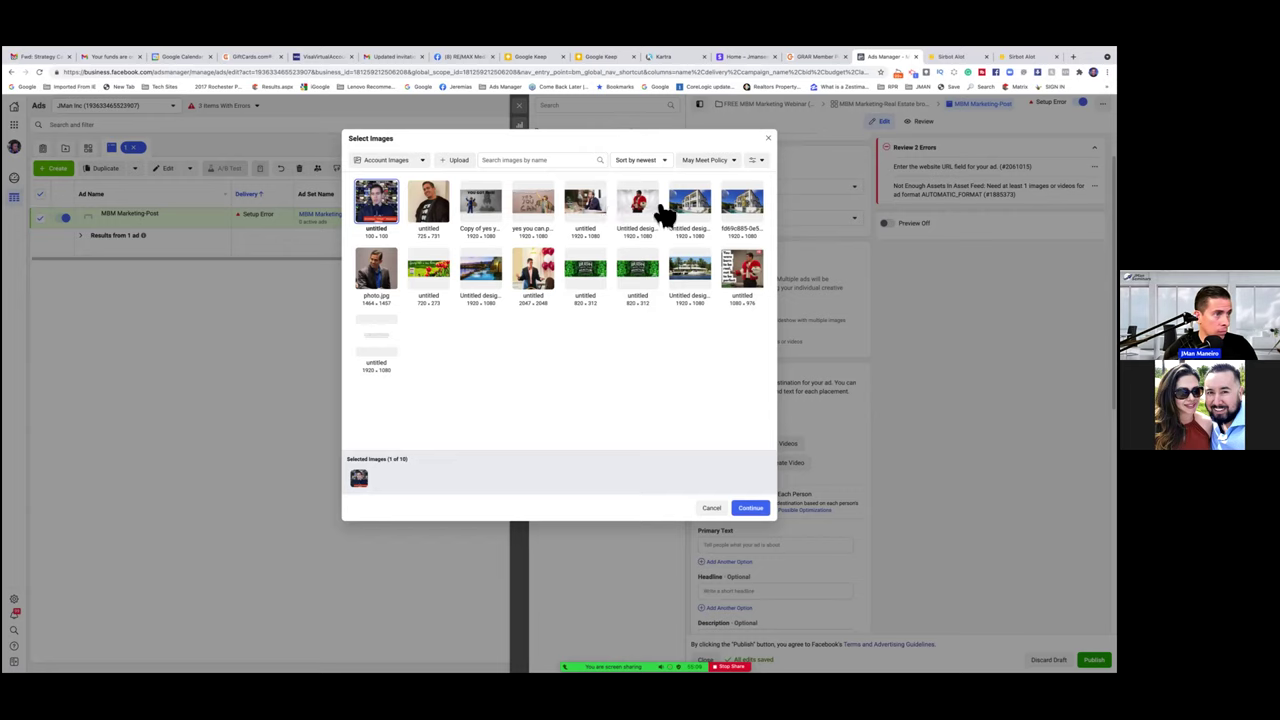
right_click(645, 204)
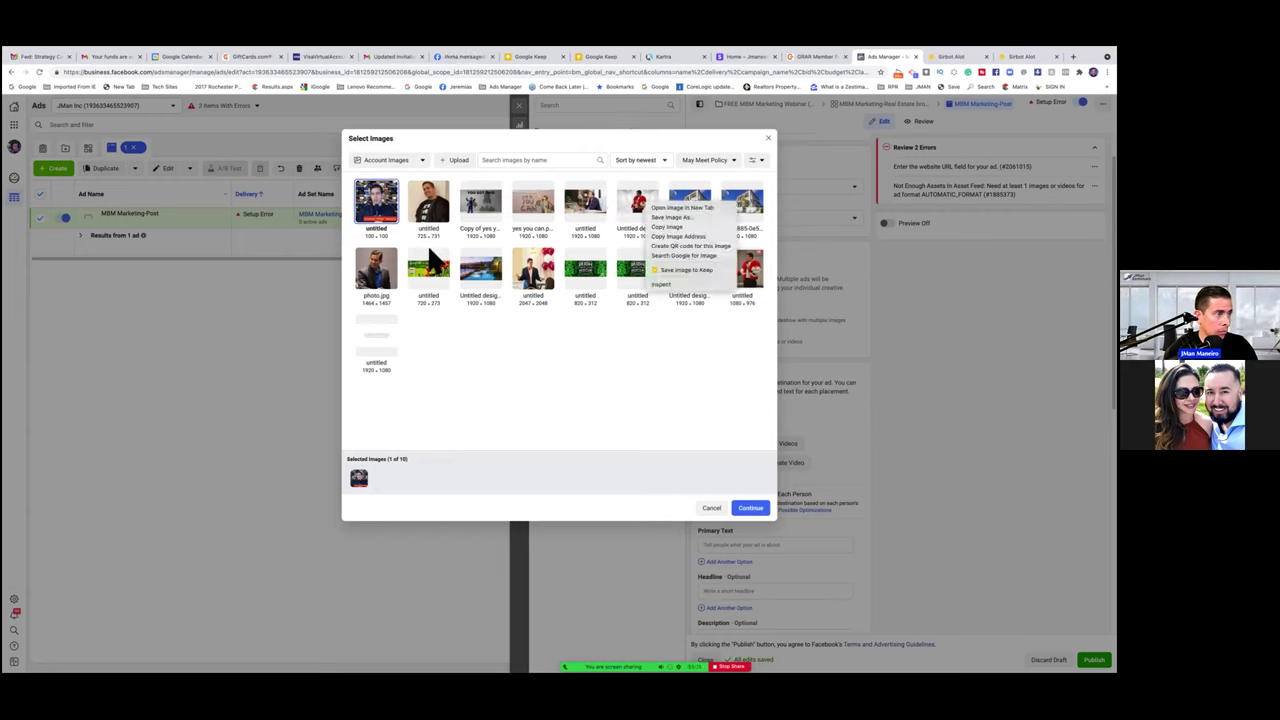
right_click(381, 272)
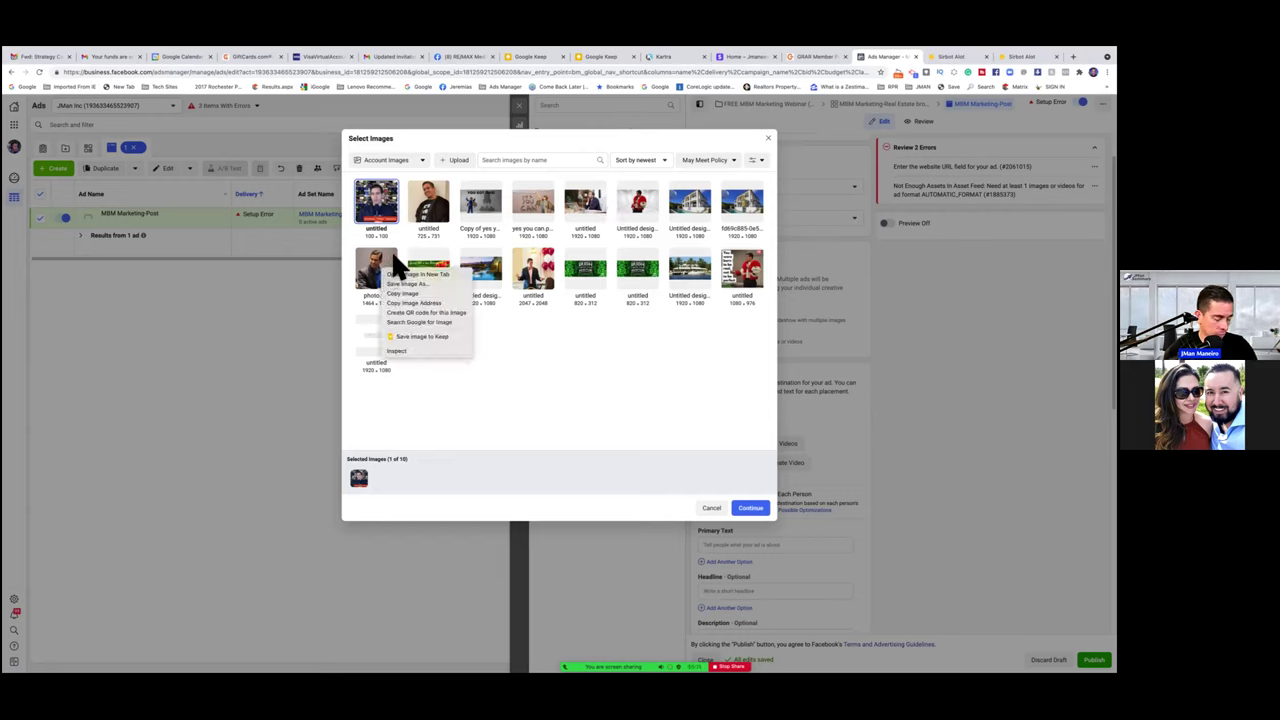
left_click(386, 278)
left_click(380, 280)
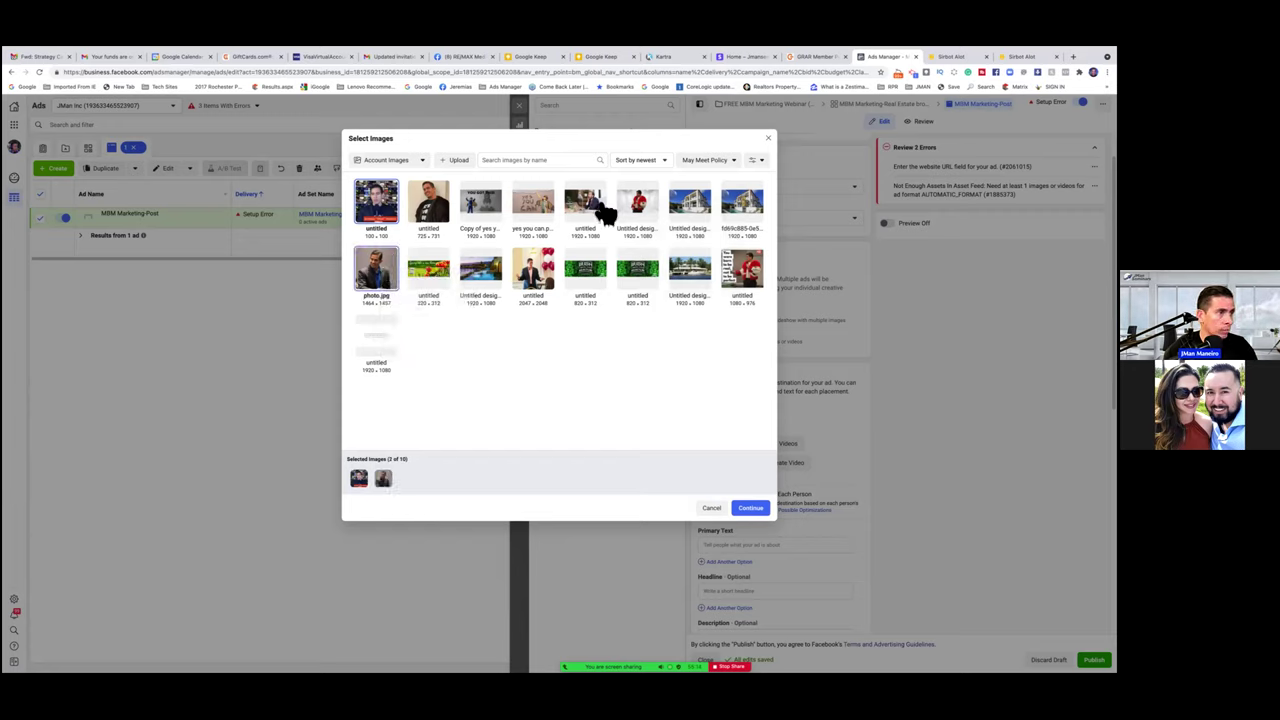
left_click(645, 212)
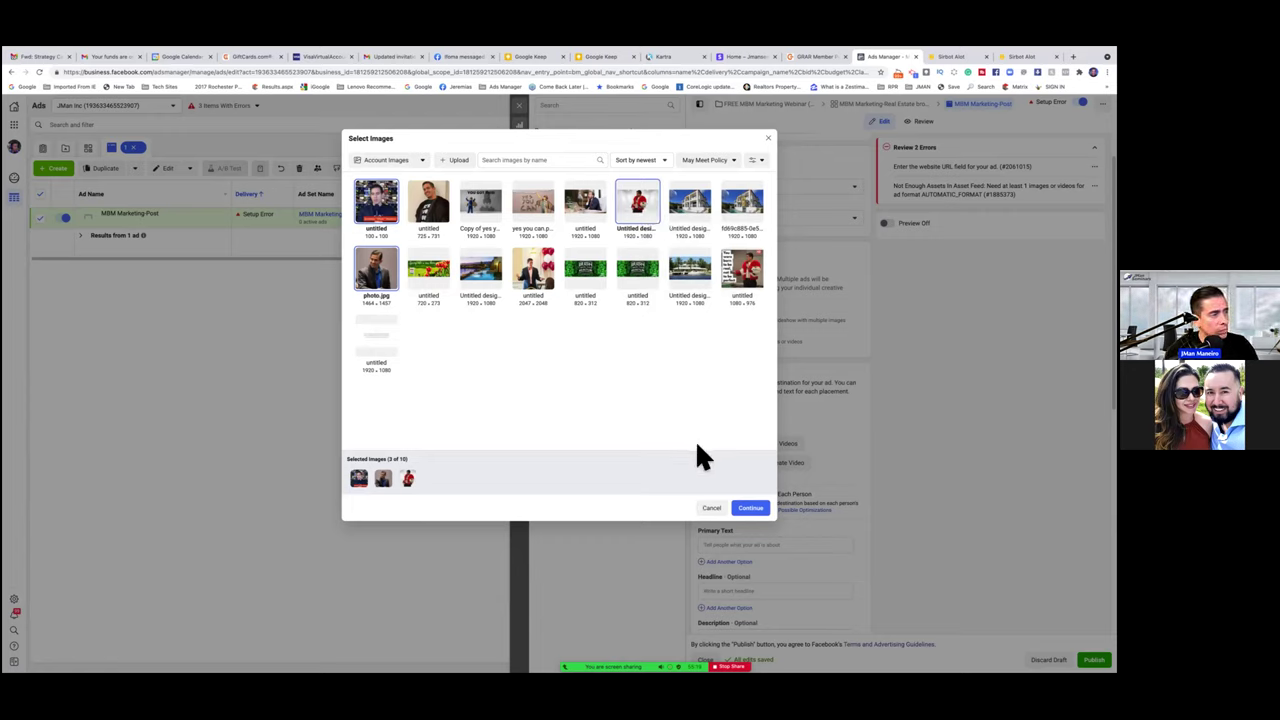
left_click(751, 510)
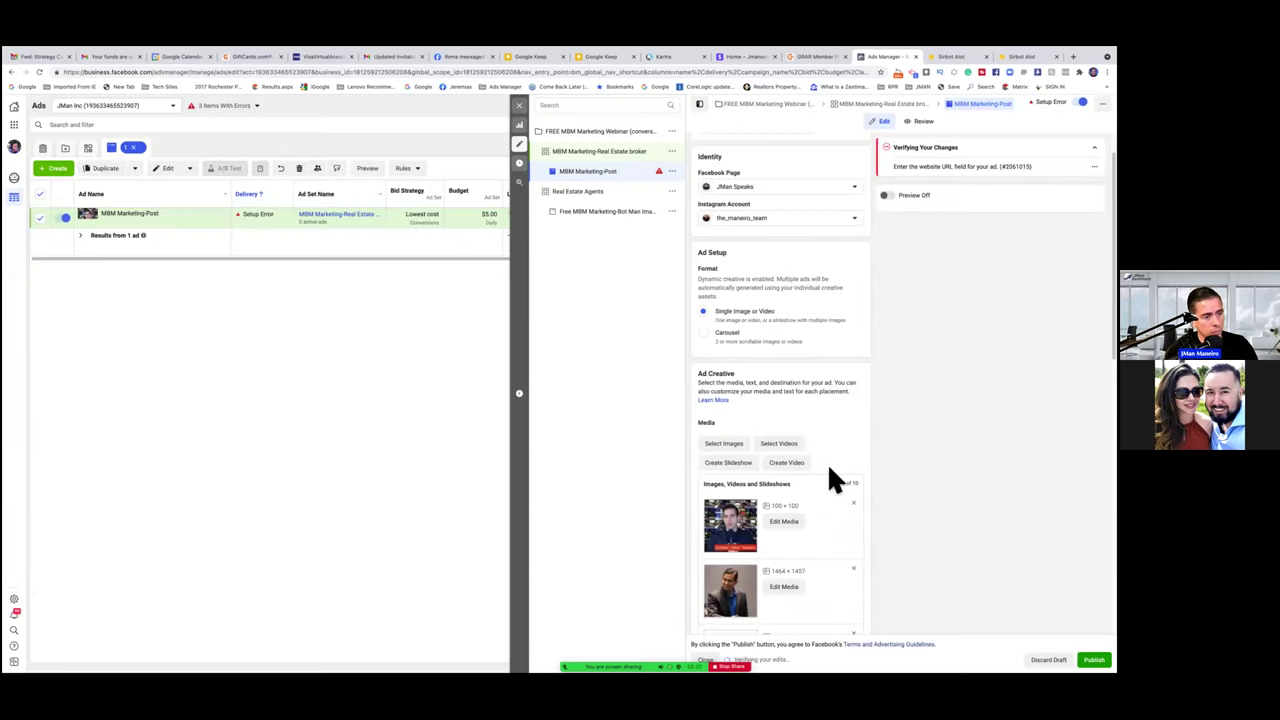
Step: Review the ad's selected media and its primary text, headline, description and website URL fields
scroll(829, 471, "down", 3)
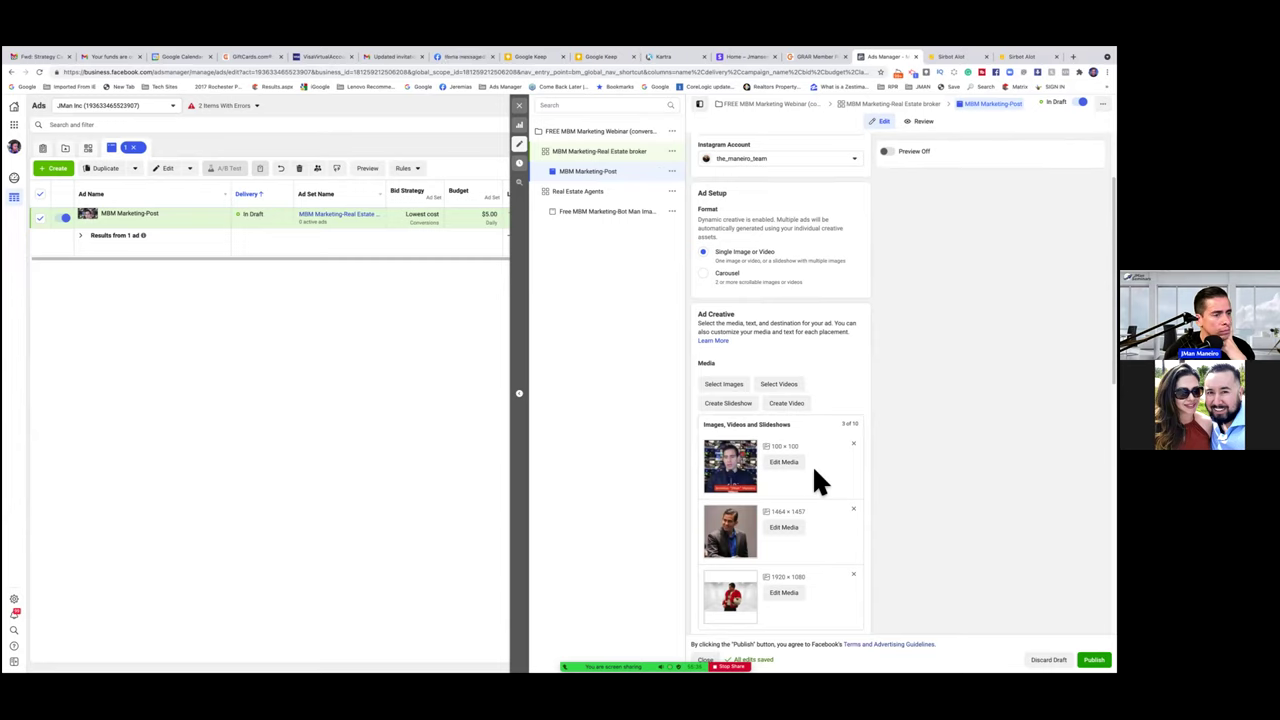
scroll(814, 472, "down", 3)
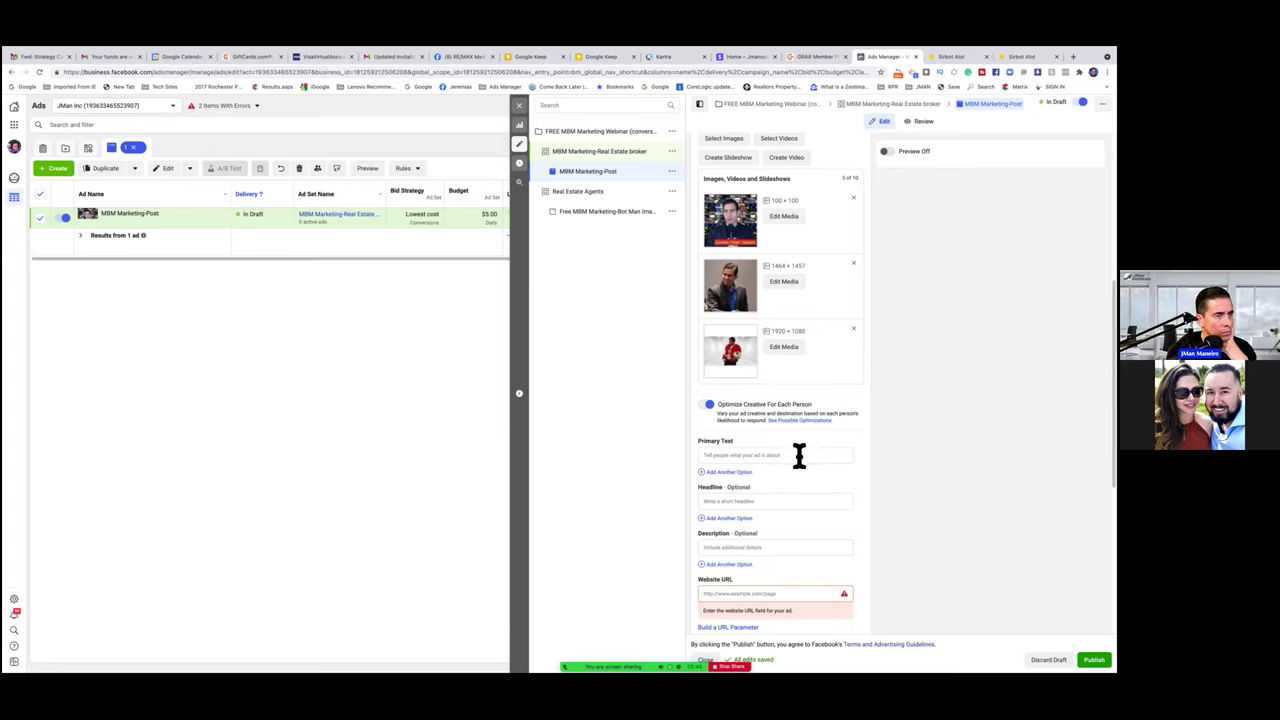
left_click(799, 456)
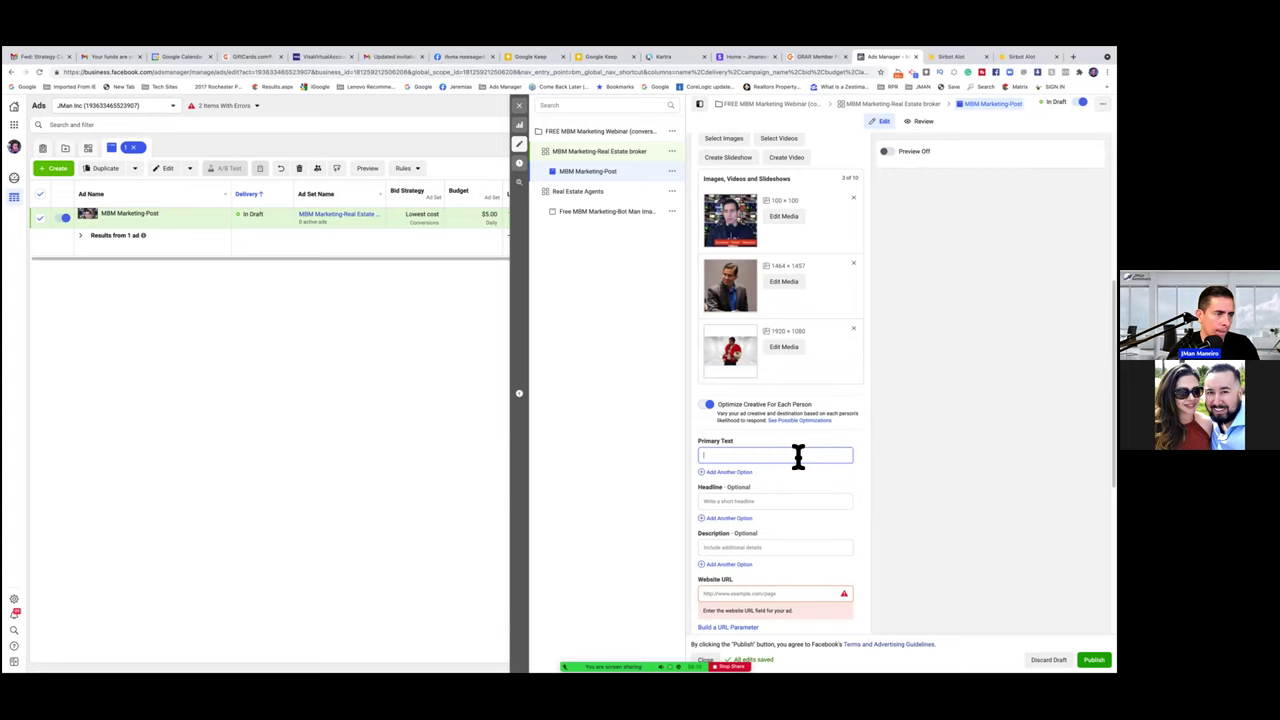
scroll(791, 475, "down", 1)
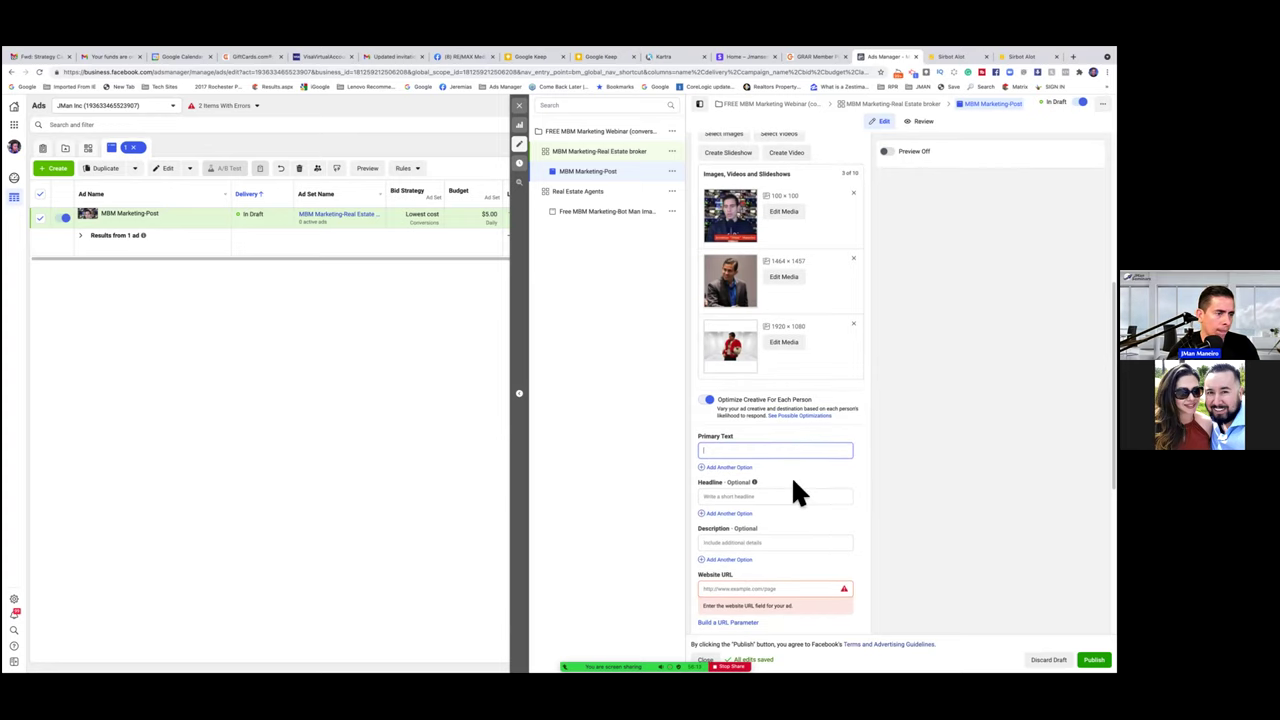
scroll(794, 483, "down", 1)
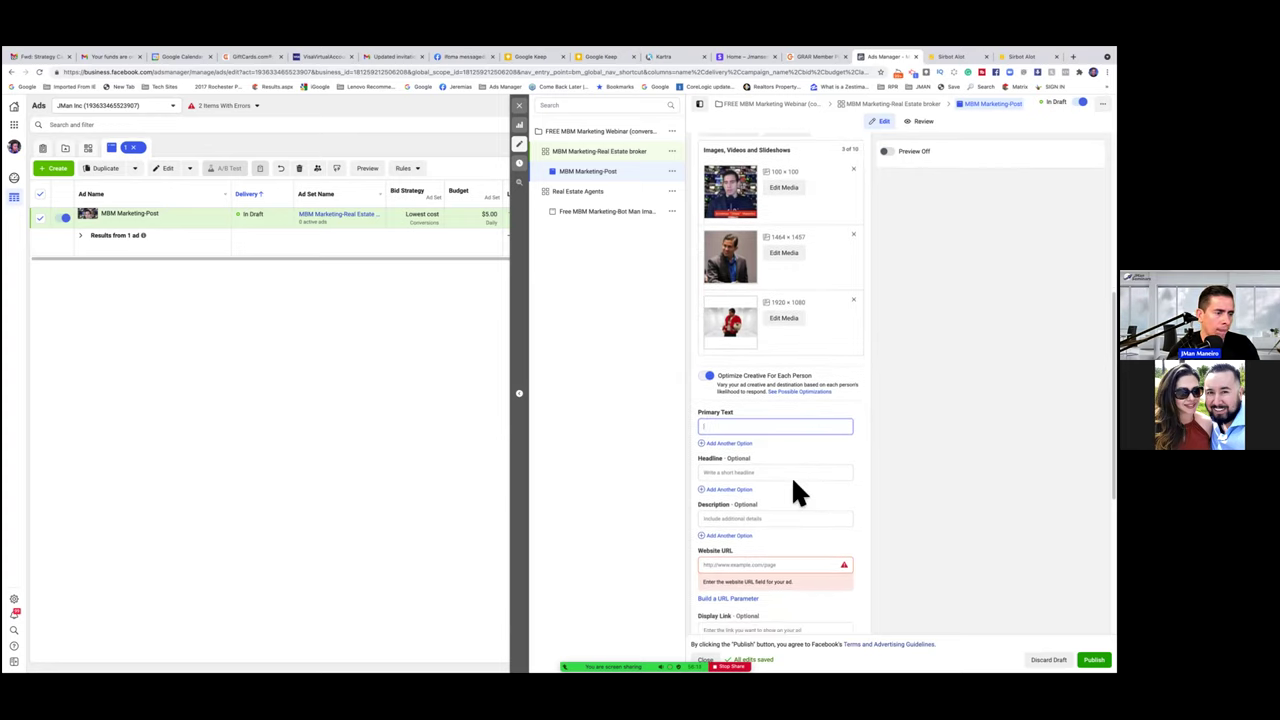
scroll(792, 480, "down", 1)
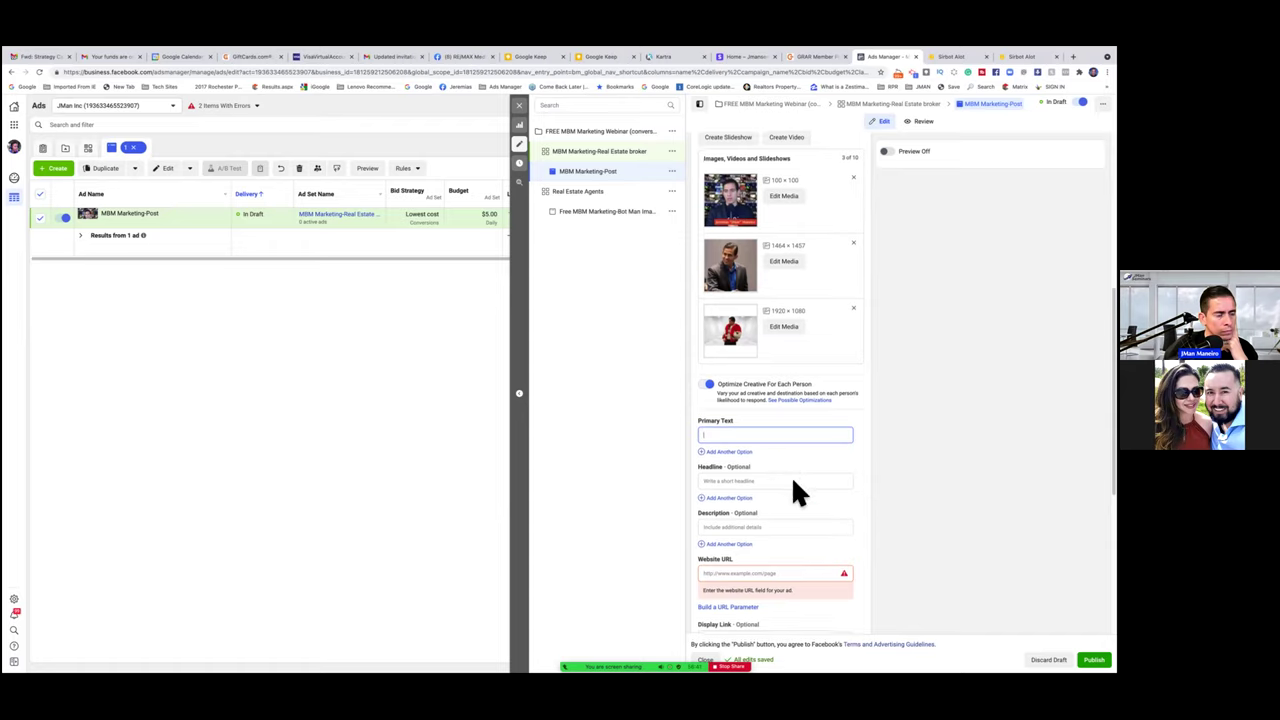
scroll(794, 488, "down", 3)
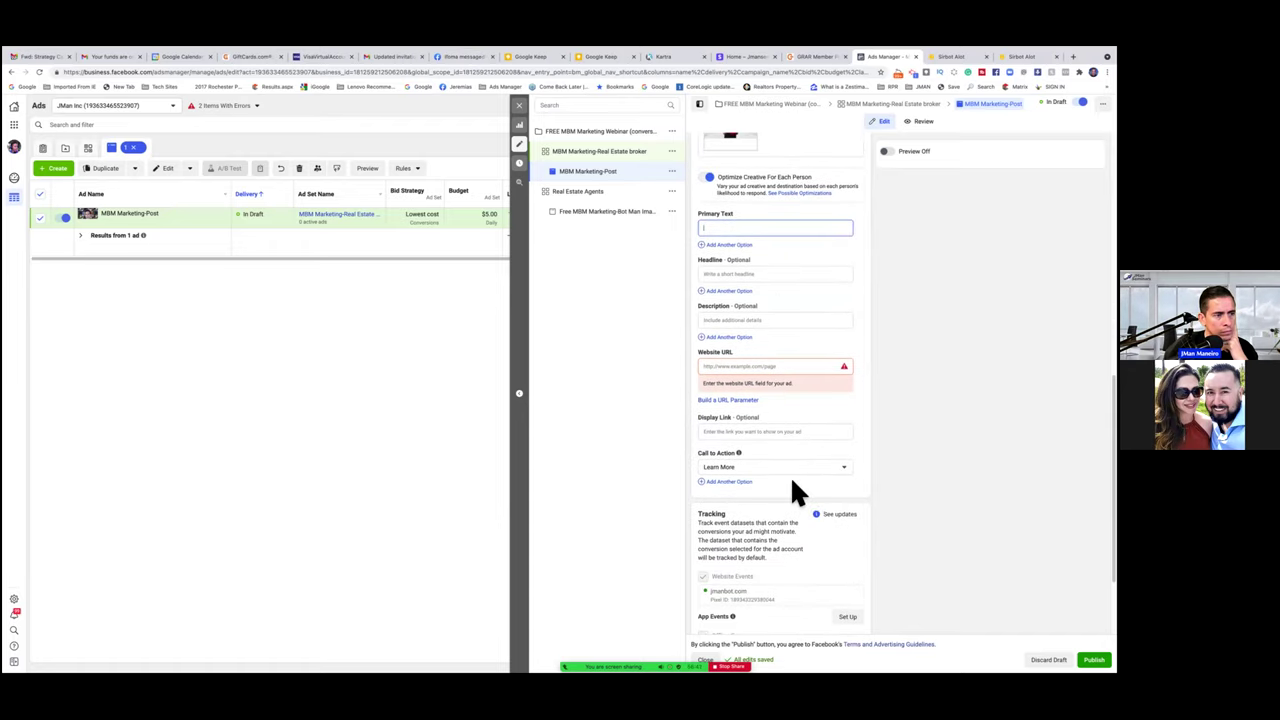
scroll(774, 375, "up", 1)
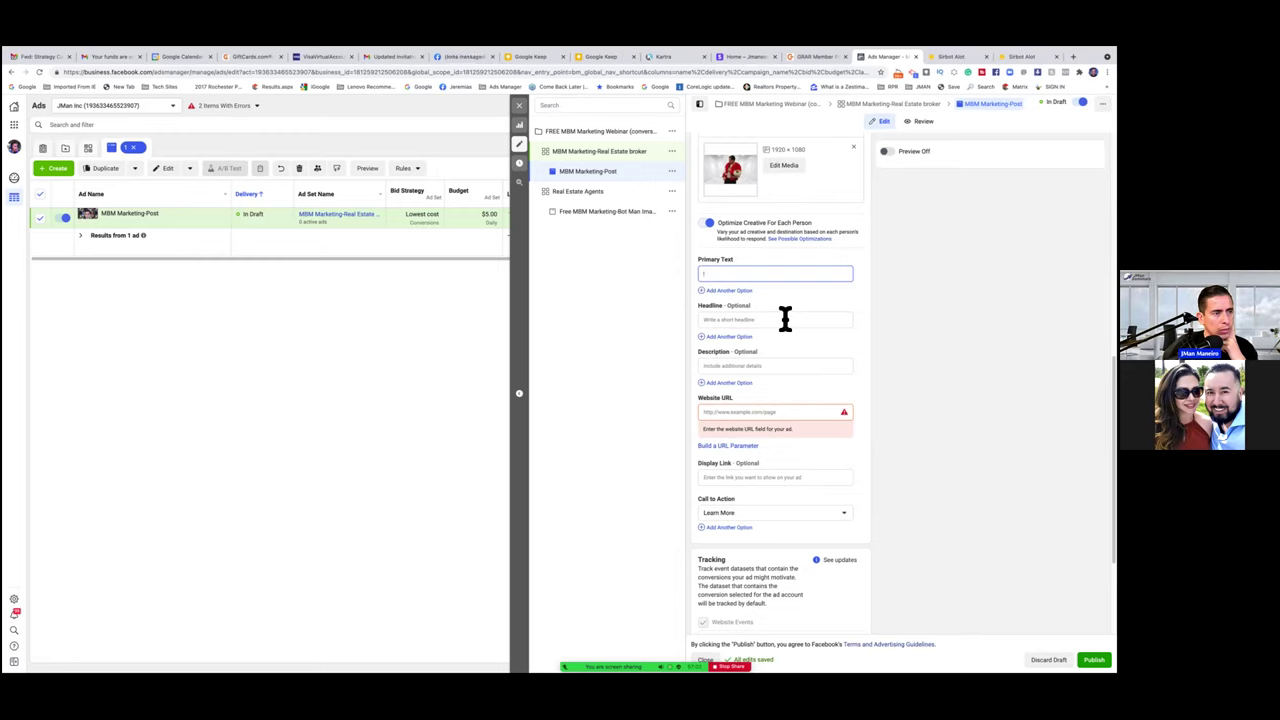
mouse_move(746, 300)
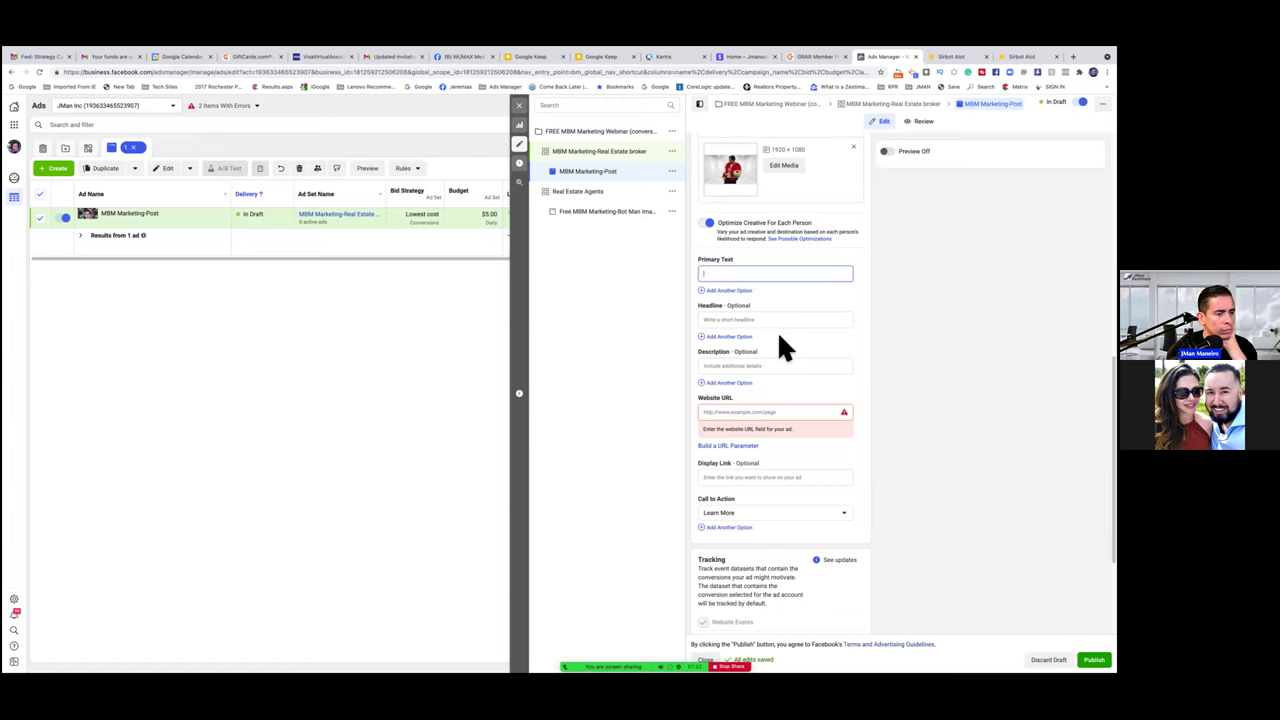
Step: Examine the ad's display link, call to action and tracking settings, and return to the primary text
scroll(777, 330, "down", 1)
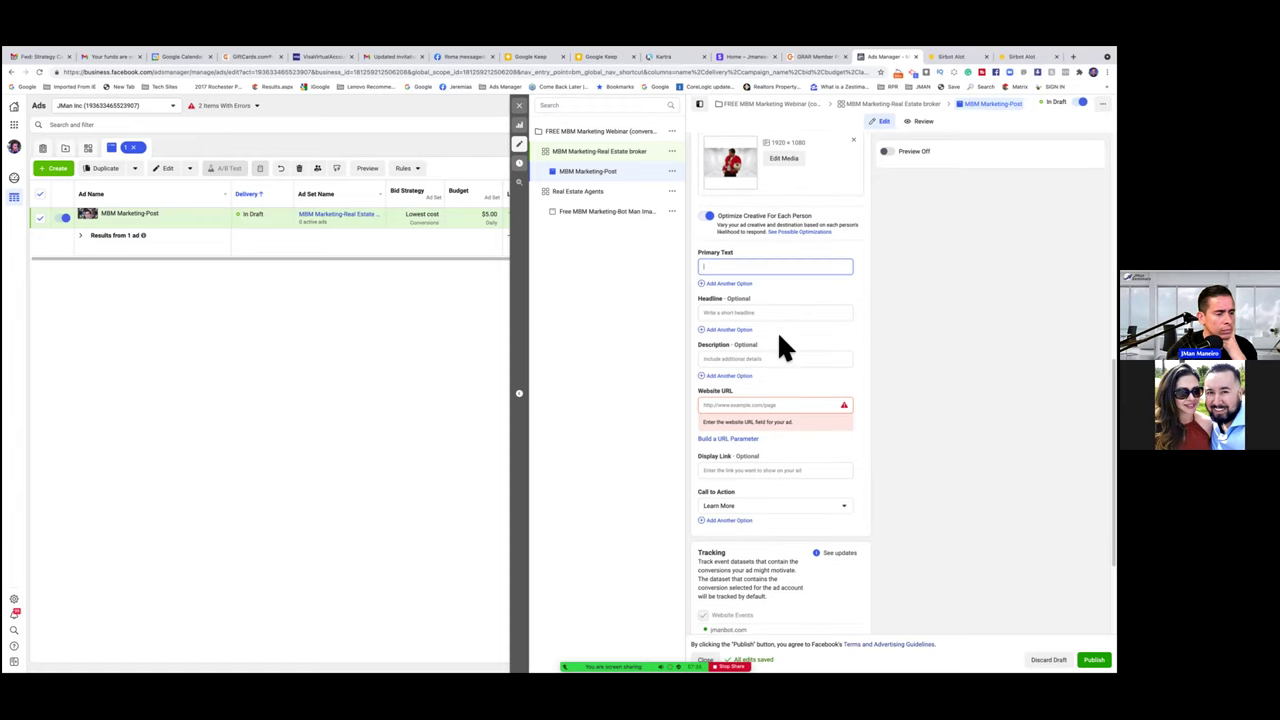
scroll(781, 340, "down", 2)
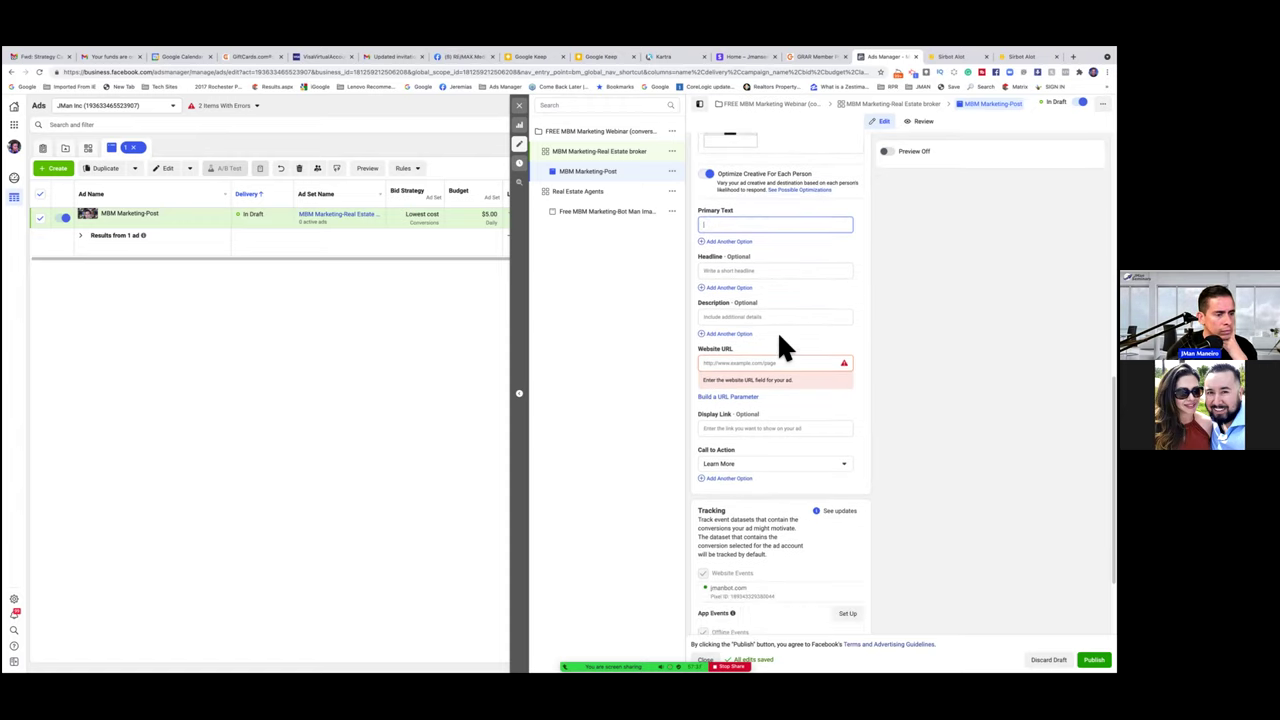
scroll(780, 338, "down", 3)
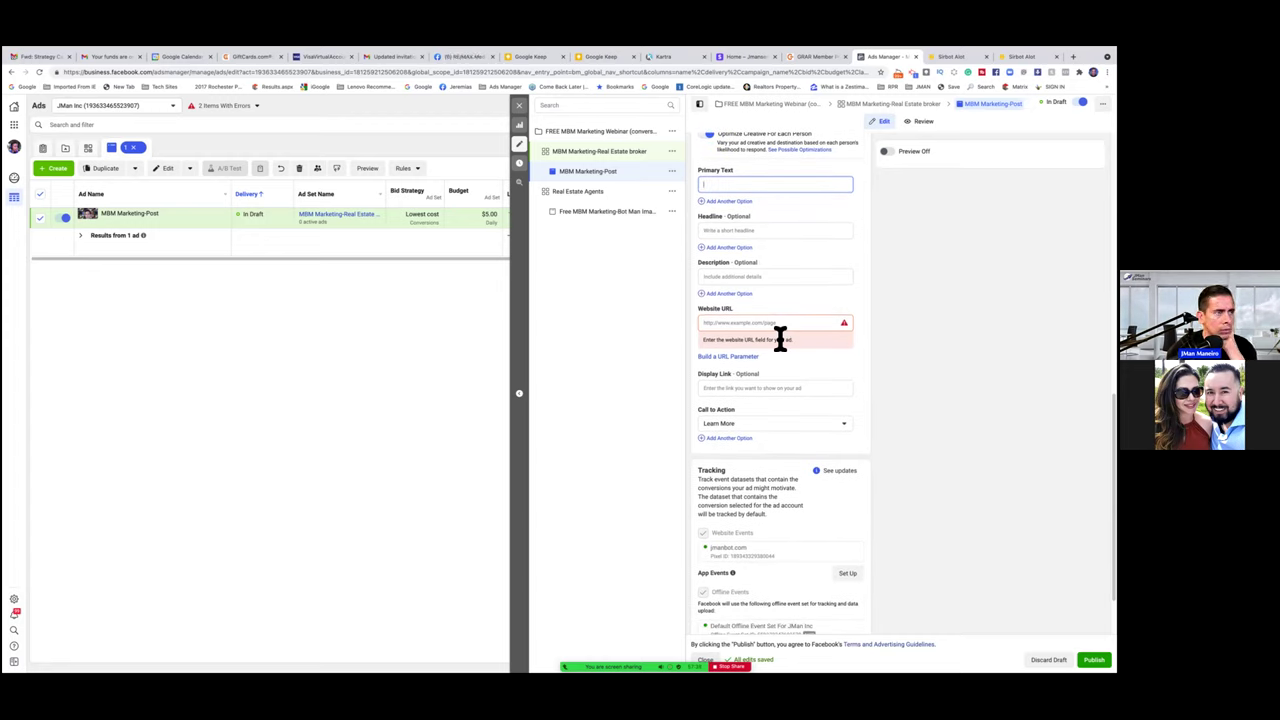
scroll(780, 340, "down", 2)
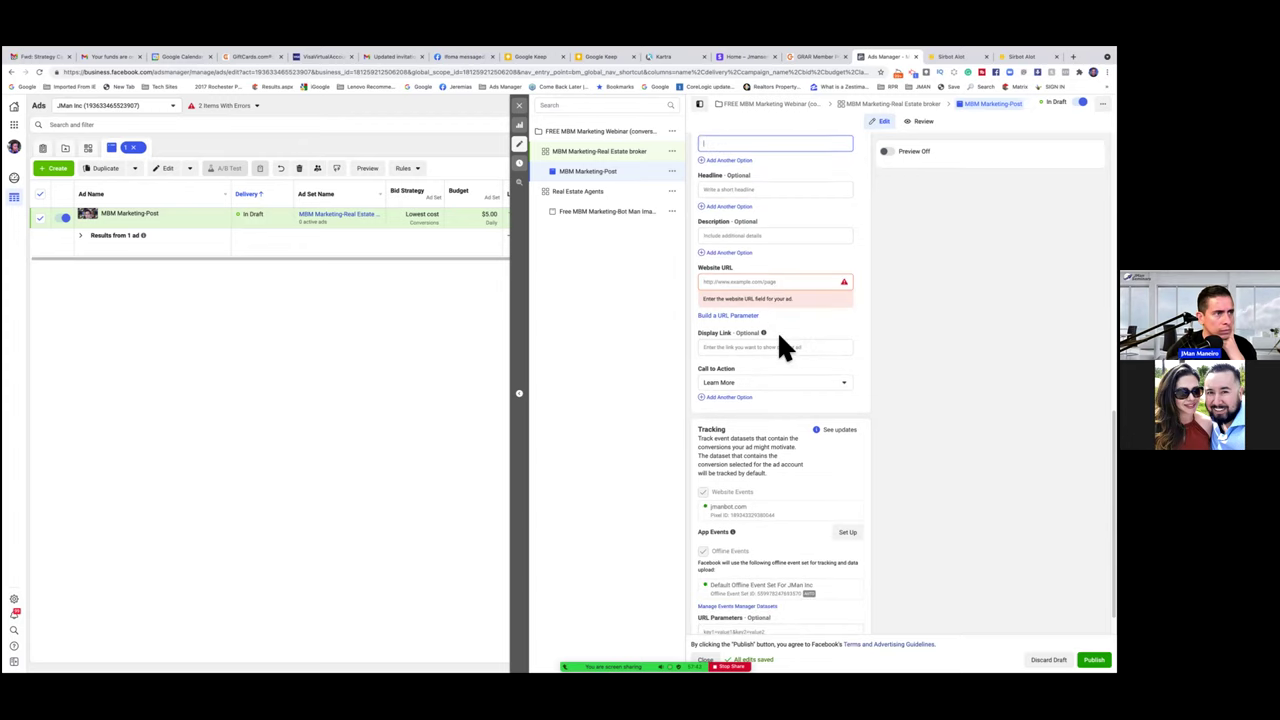
scroll(780, 340, "down", 2)
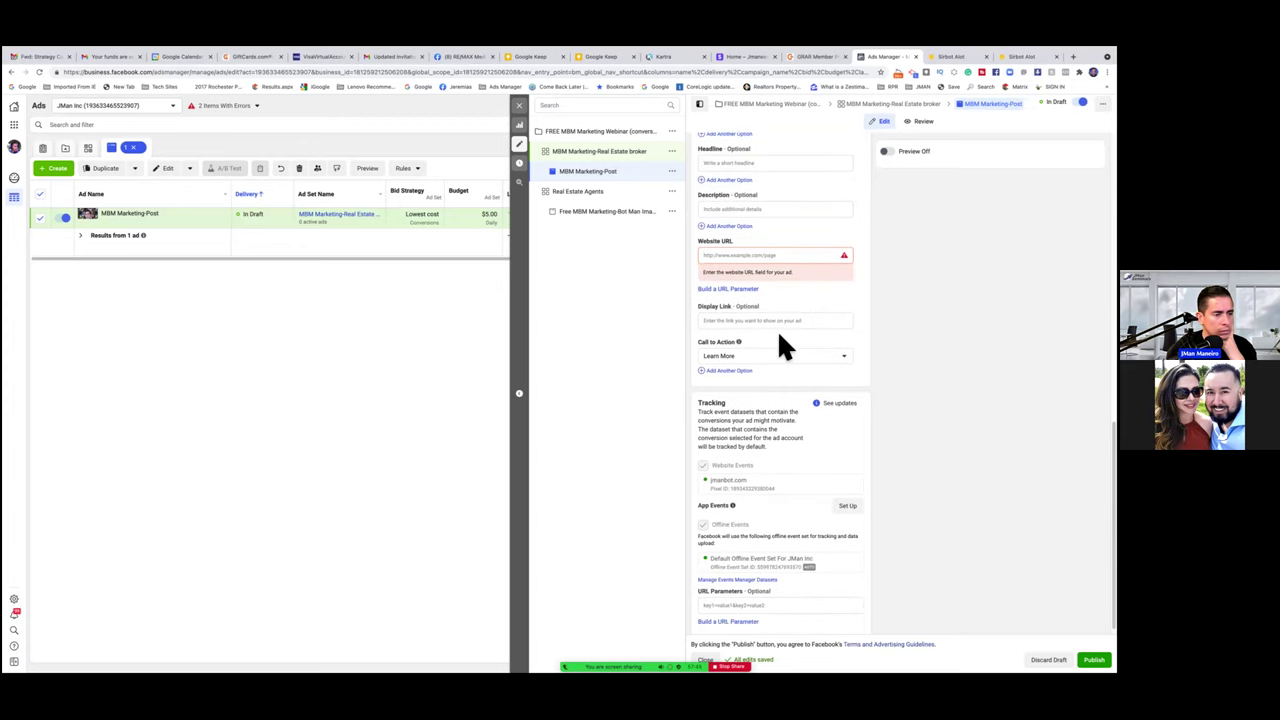
scroll(780, 338, "up", 1)
scroll(780, 345, "up", 3)
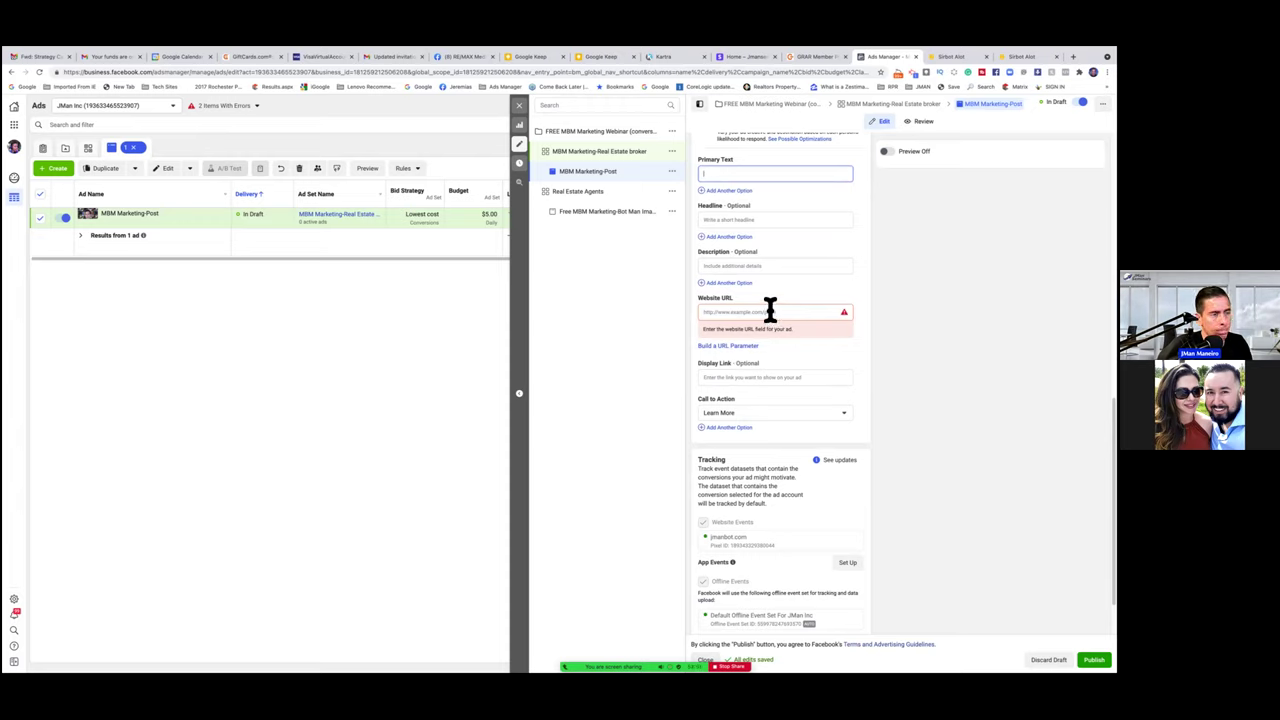
scroll(770, 308, "up", 5)
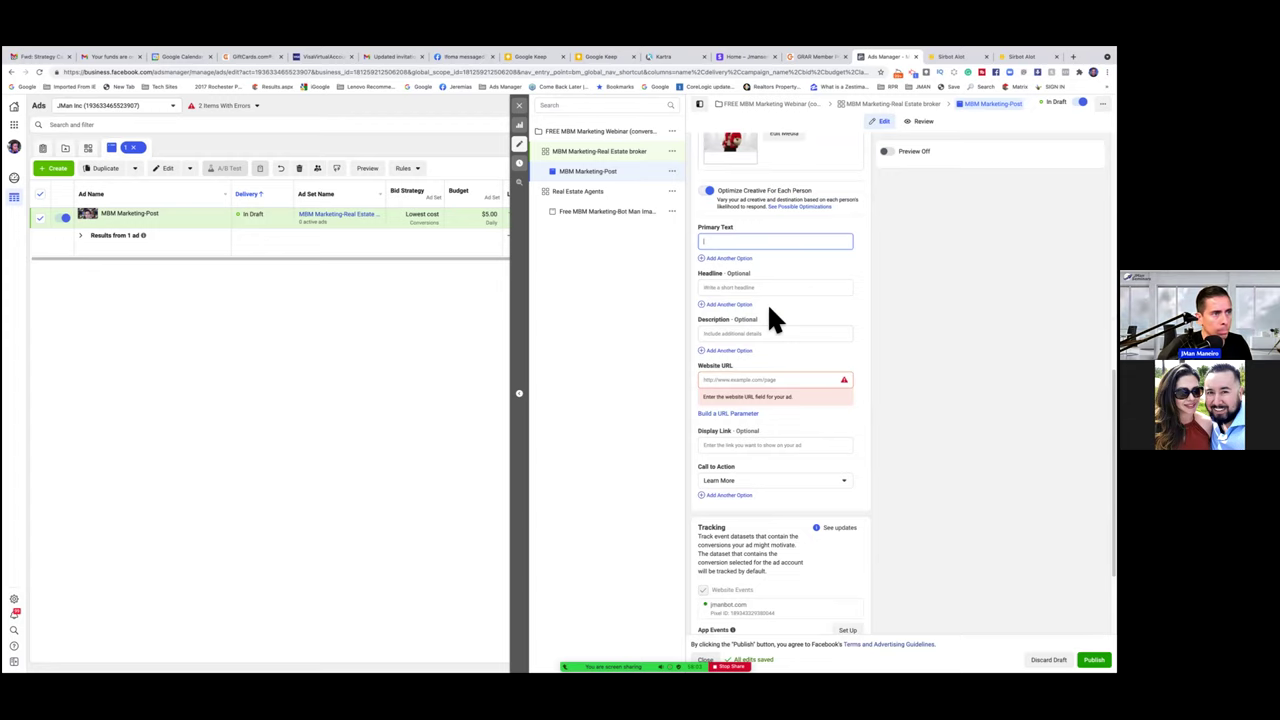
scroll(776, 320, "up", 5)
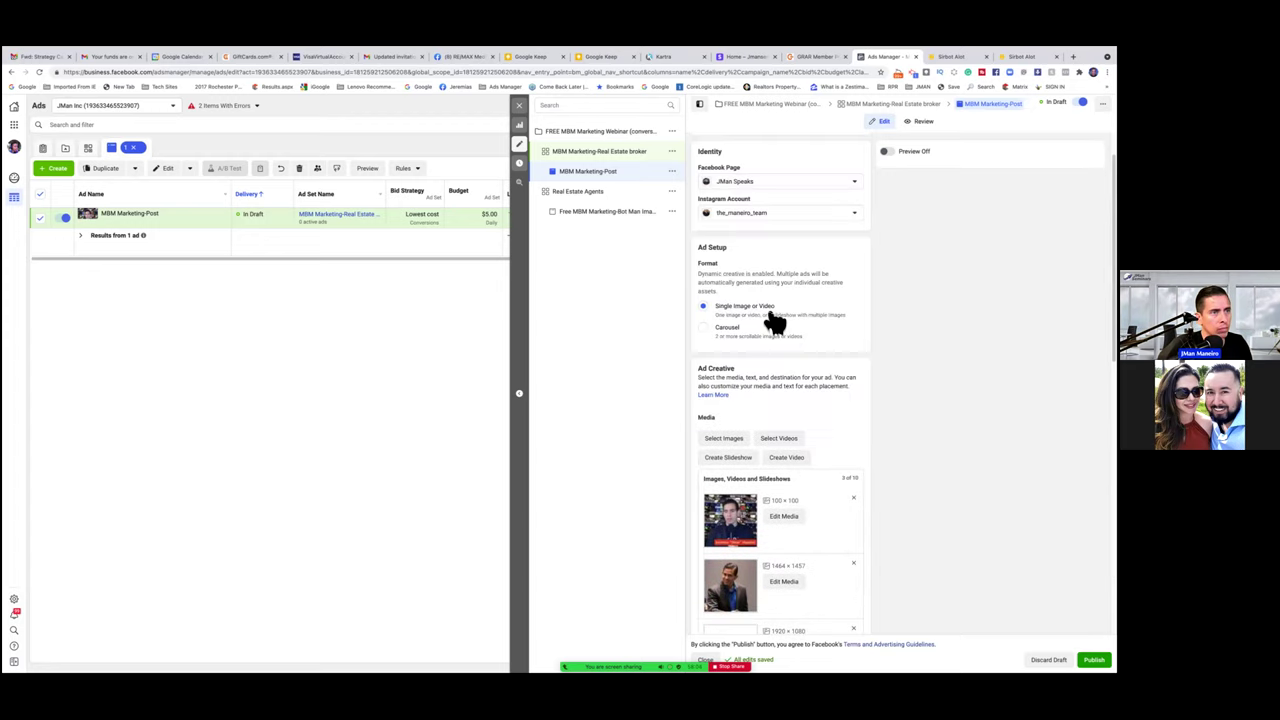
scroll(776, 322, "down", 7)
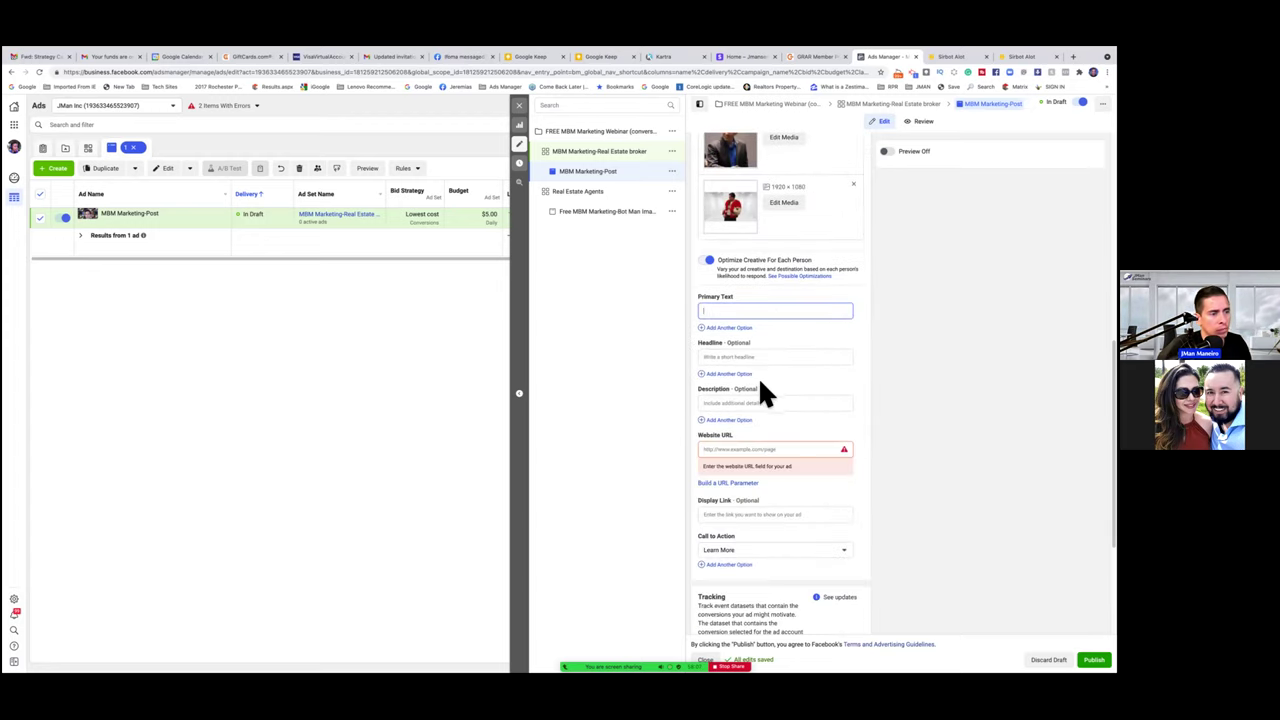
Step: Enter "we" as the ad's primary text and fill the headline with a short placeholder
type("we")
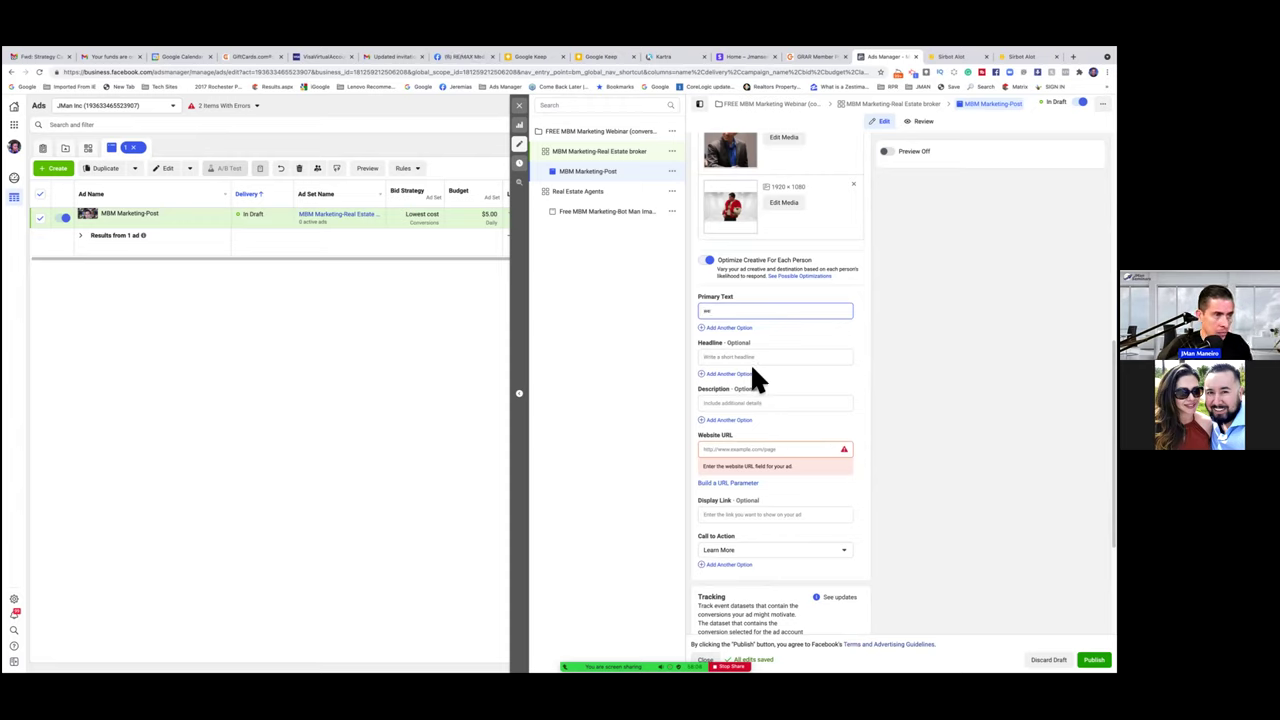
left_click(752, 357)
type("rel")
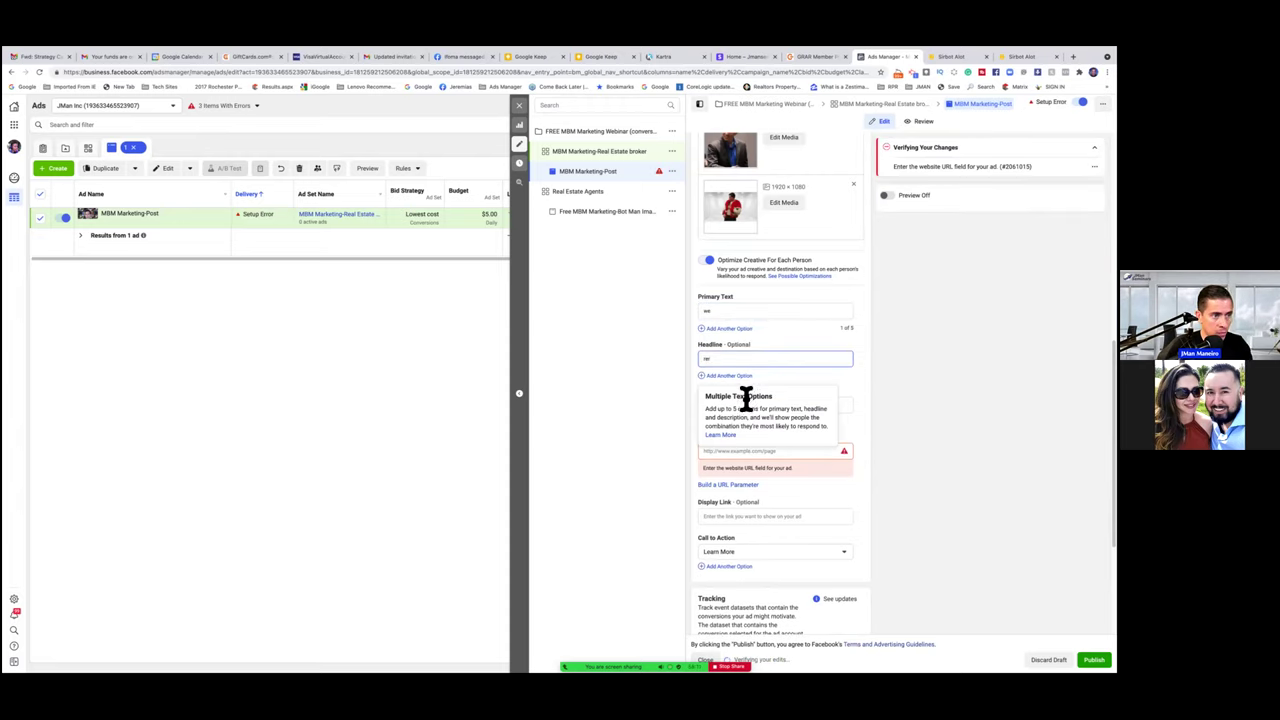
left_click(903, 460)
Step: Set the ad's website URL to jmanbot.com/FREEmbmOptin and close the ad editor without publishing the drafts
left_click(808, 452)
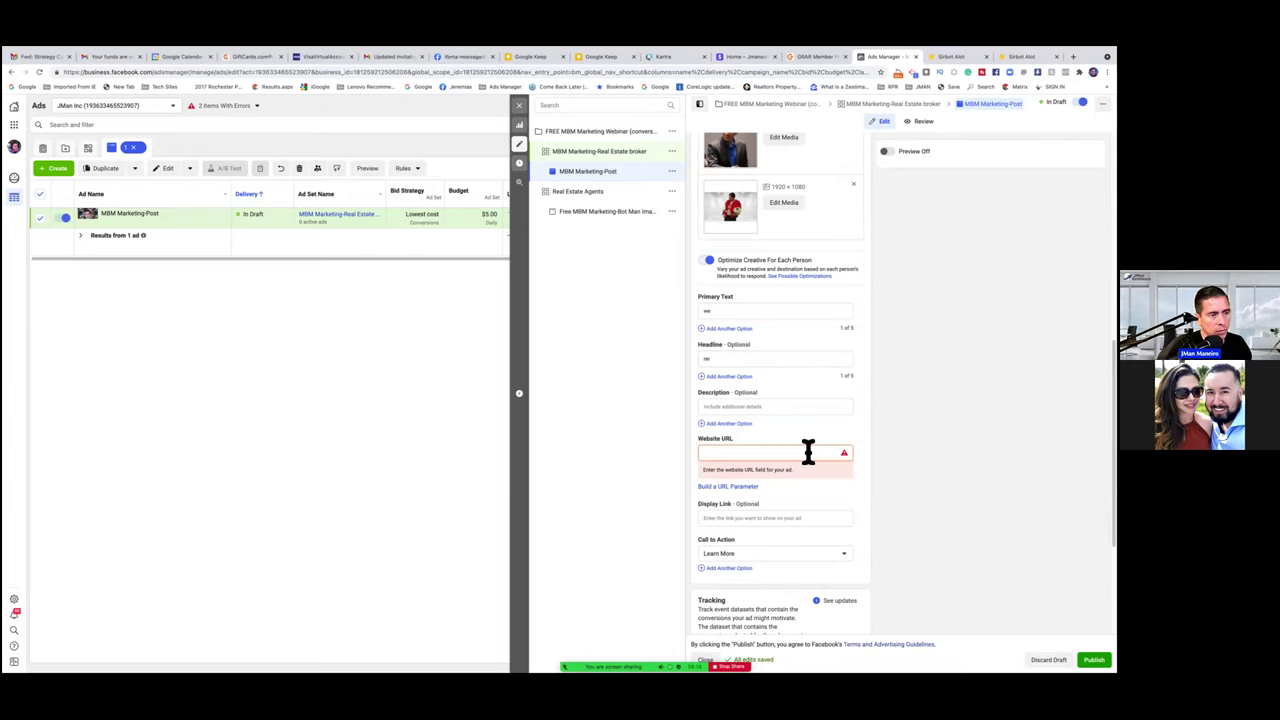
right_click(808, 452)
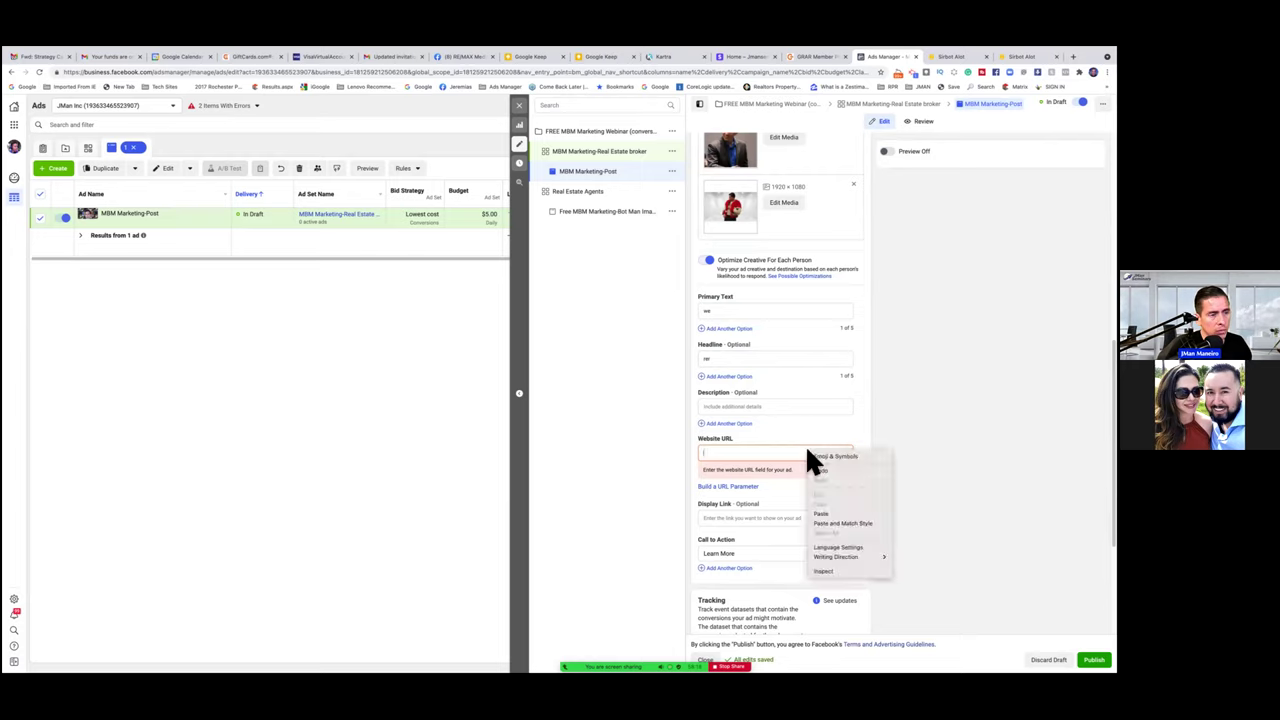
left_click(825, 510)
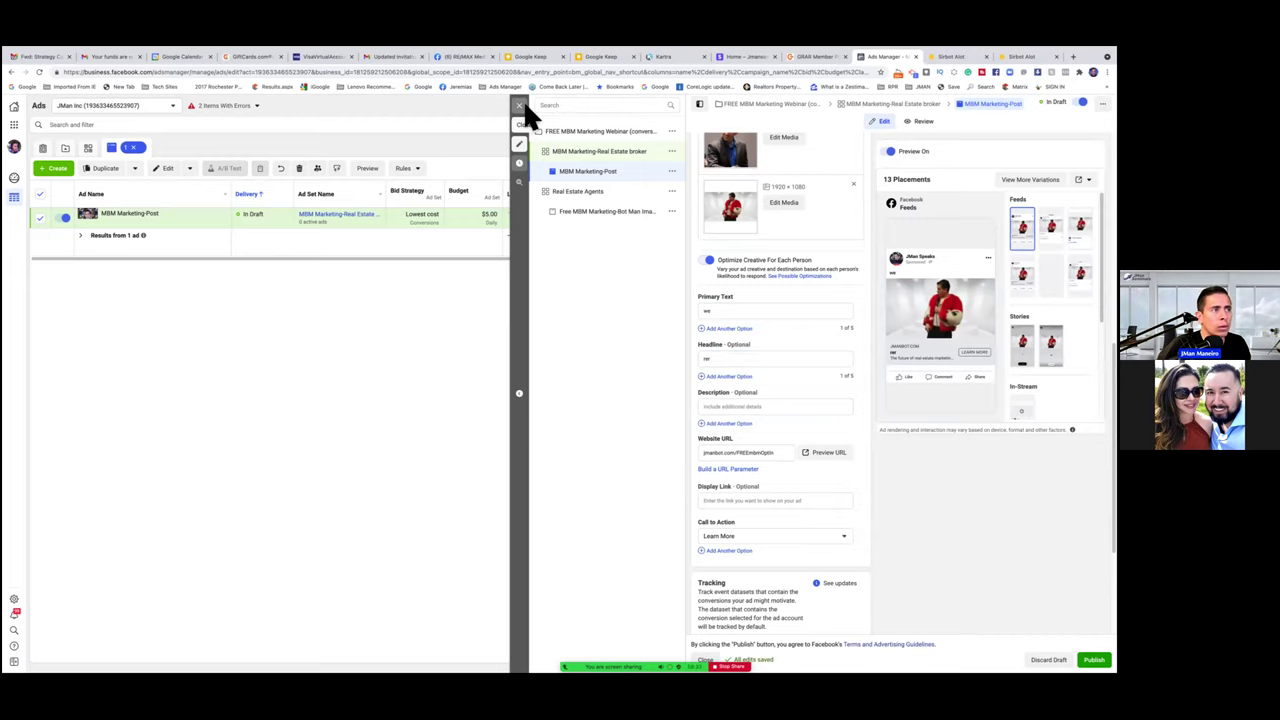
left_click(521, 106)
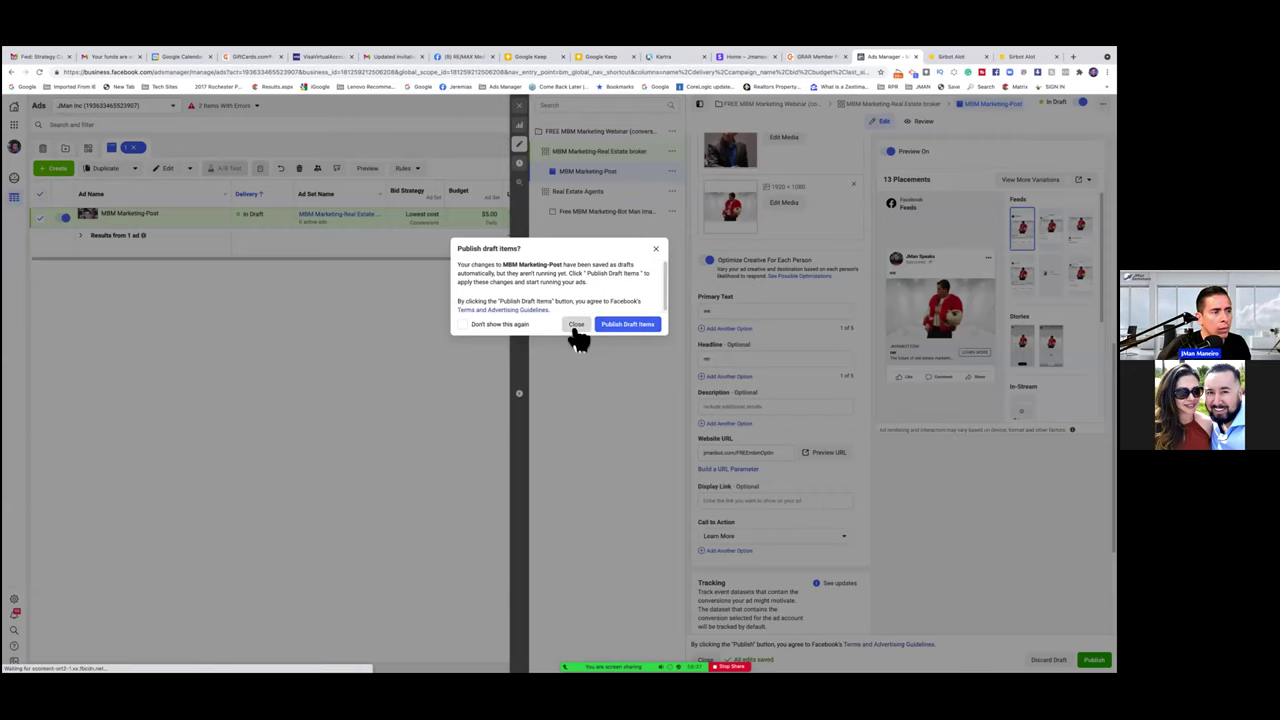
left_click(576, 326)
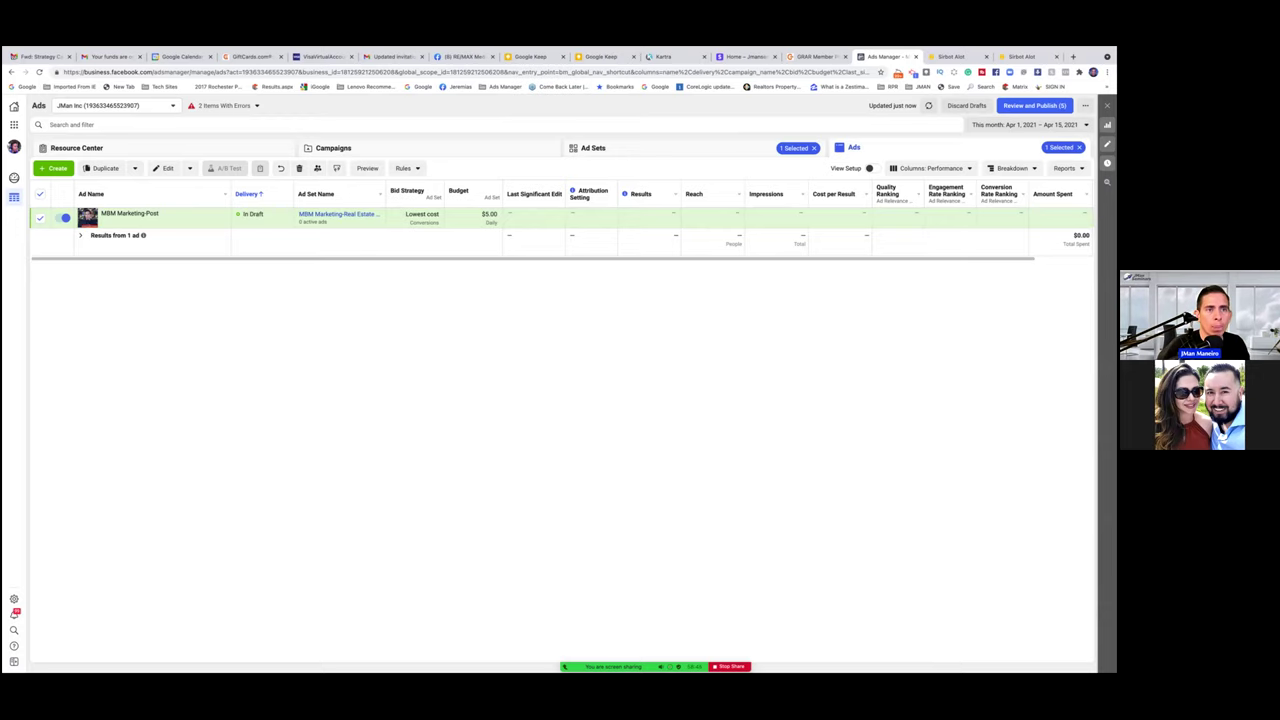
Step: Clear the ad and ad set selections and show the full list of campaigns
left_click(1079, 147)
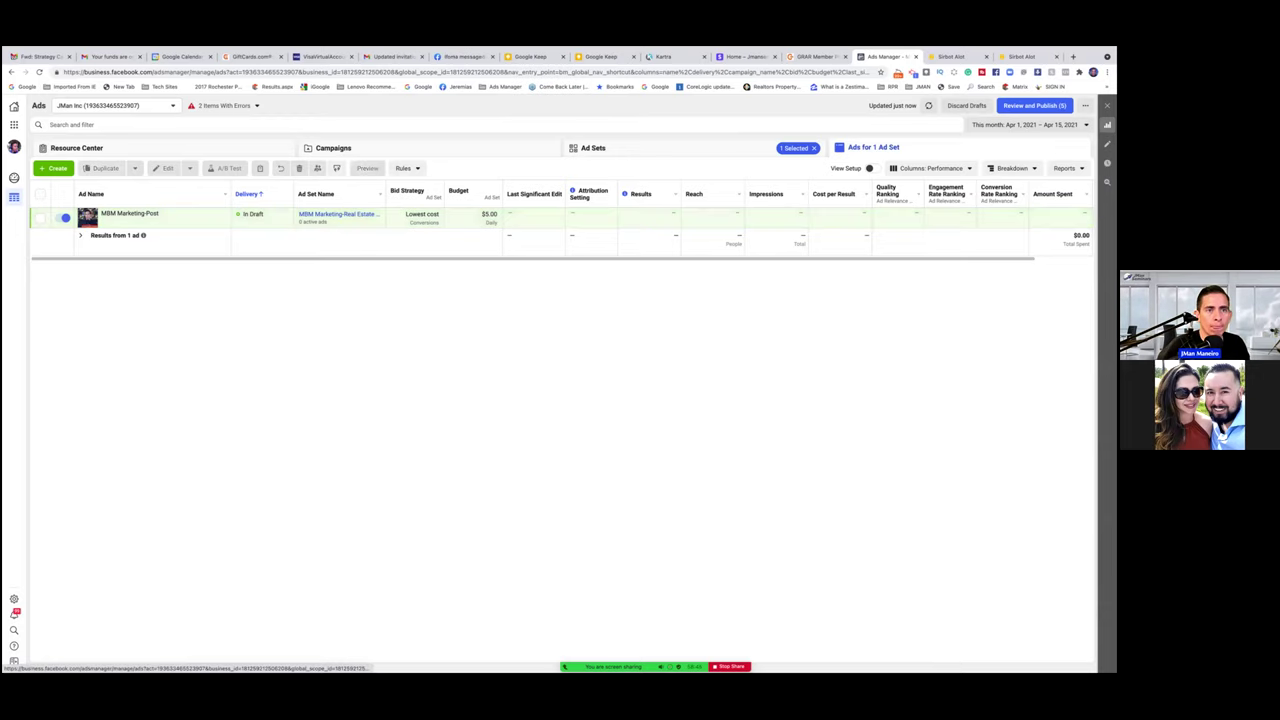
left_click(820, 158)
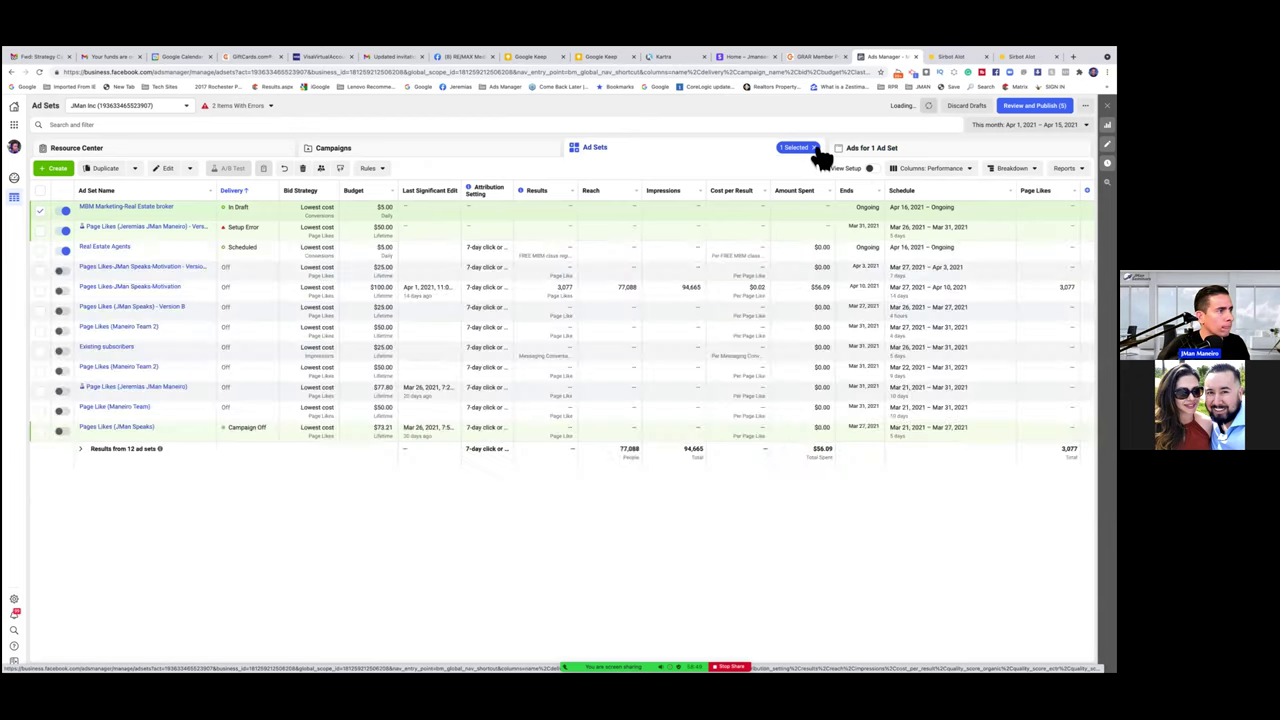
left_click(343, 152)
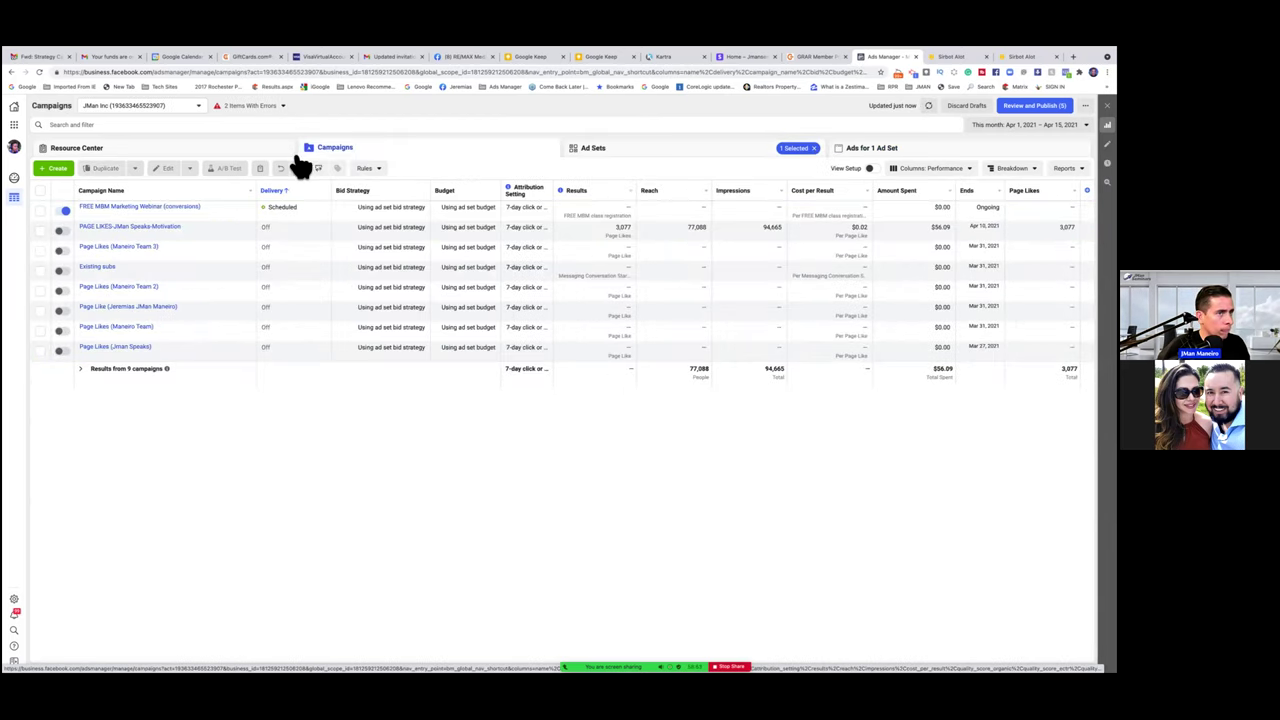
left_click(815, 149)
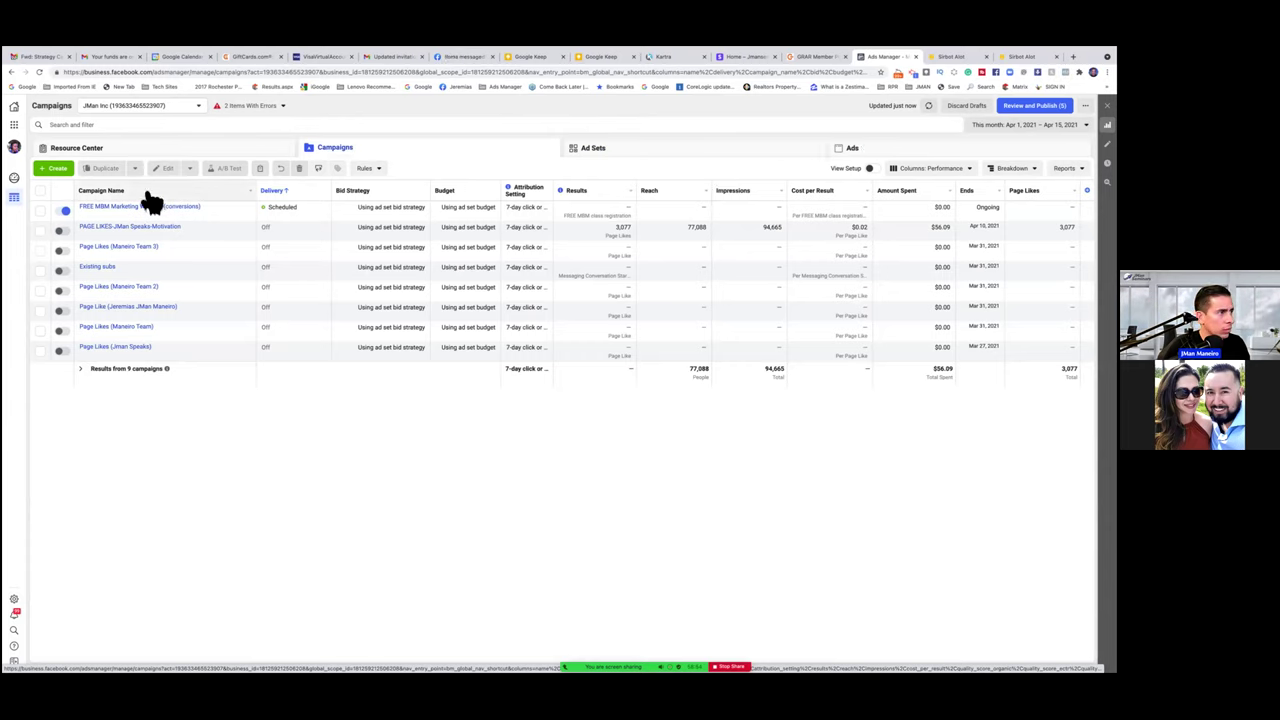
Step: Select the FREE MBM Marketing Webinar (conversions) campaign and view its ad sets and its ads
left_click(64, 211)
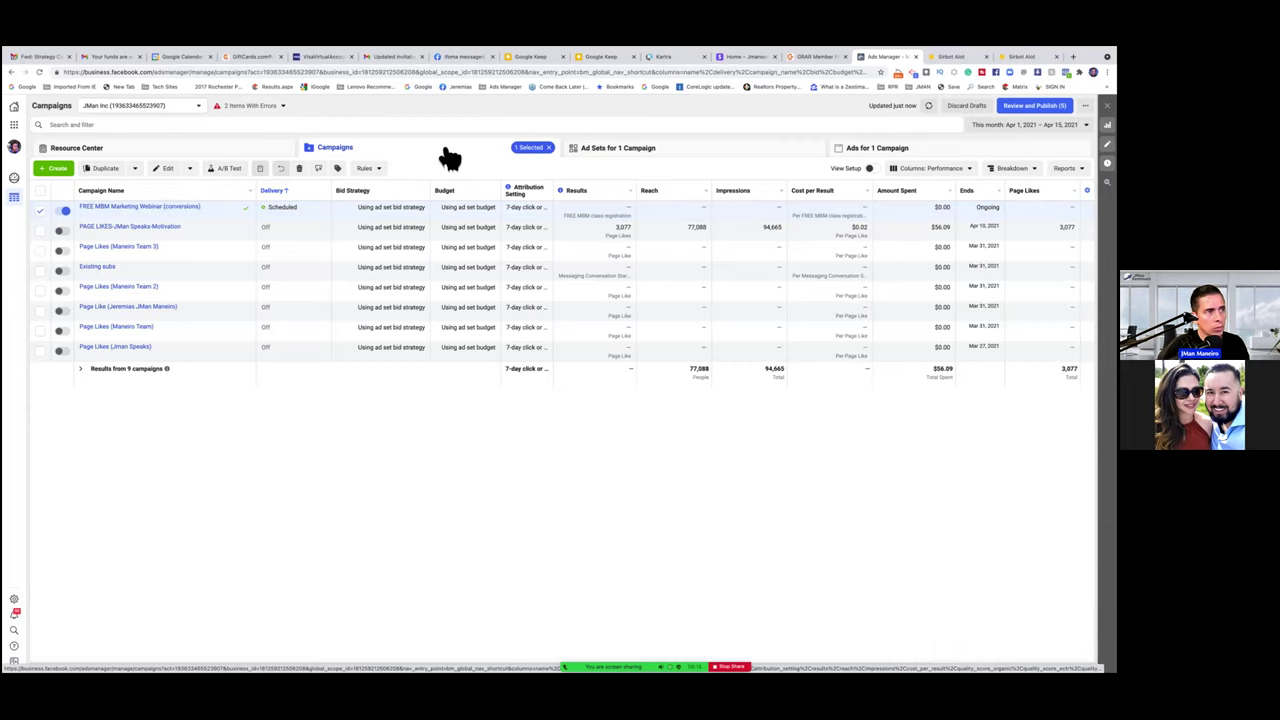
left_click(630, 150)
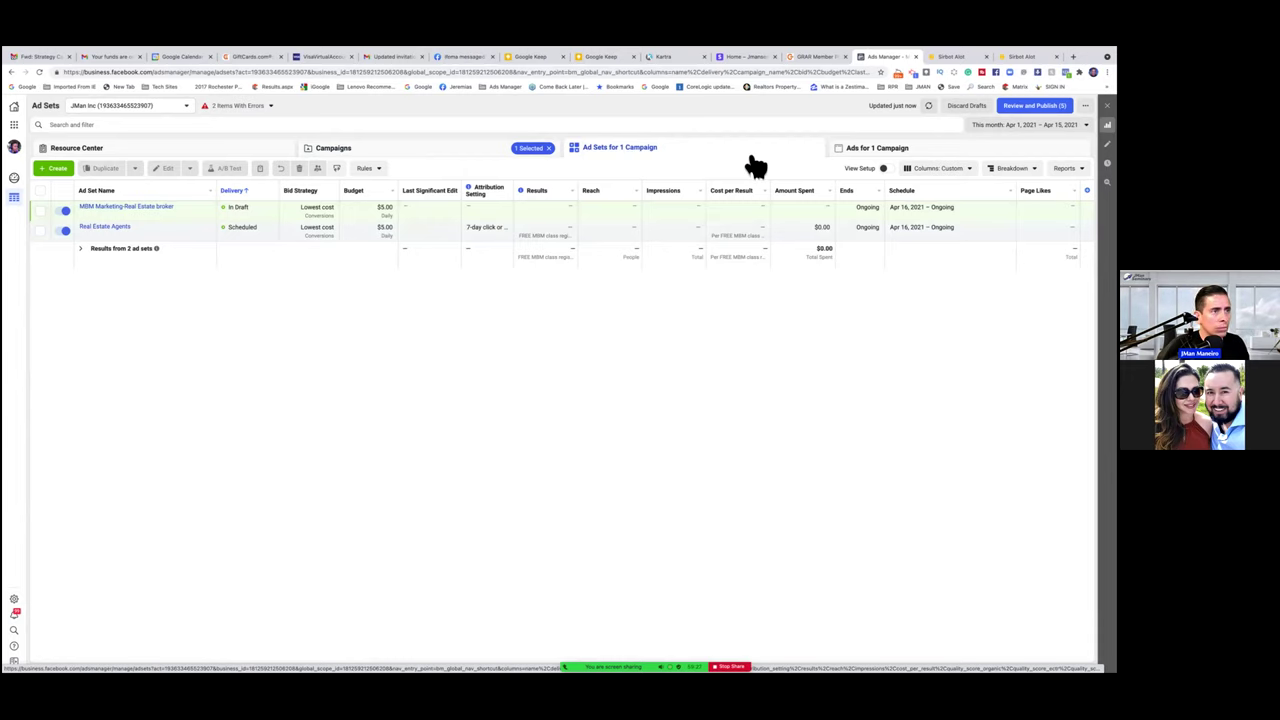
left_click(879, 155)
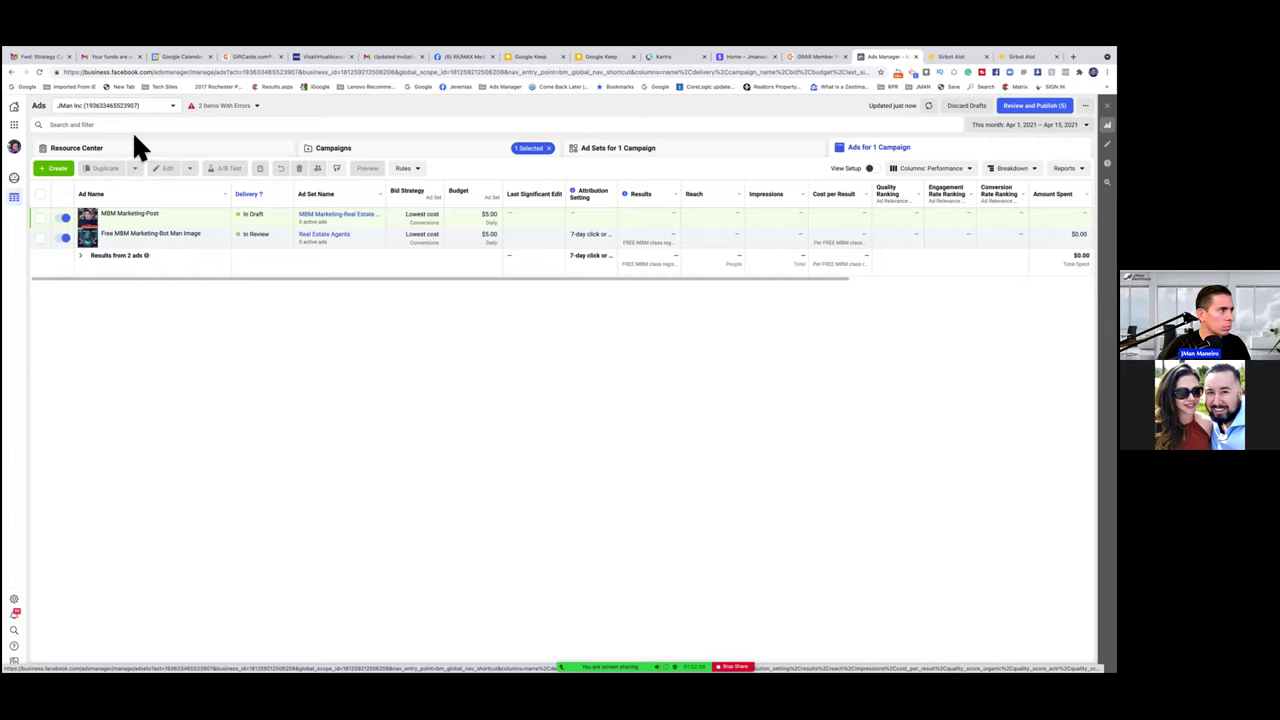
Step: Open the ad account's Audiences and look through the list down to the oldest custom audiences
left_click(15, 125)
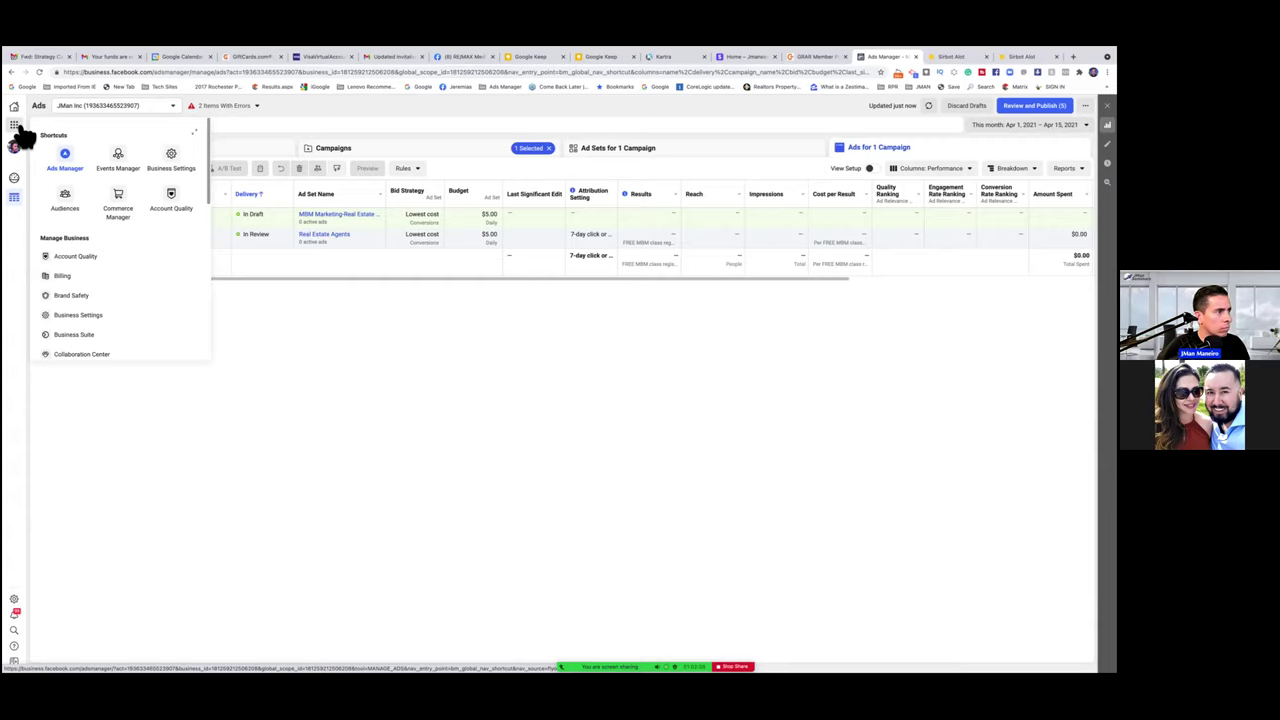
left_click(66, 208)
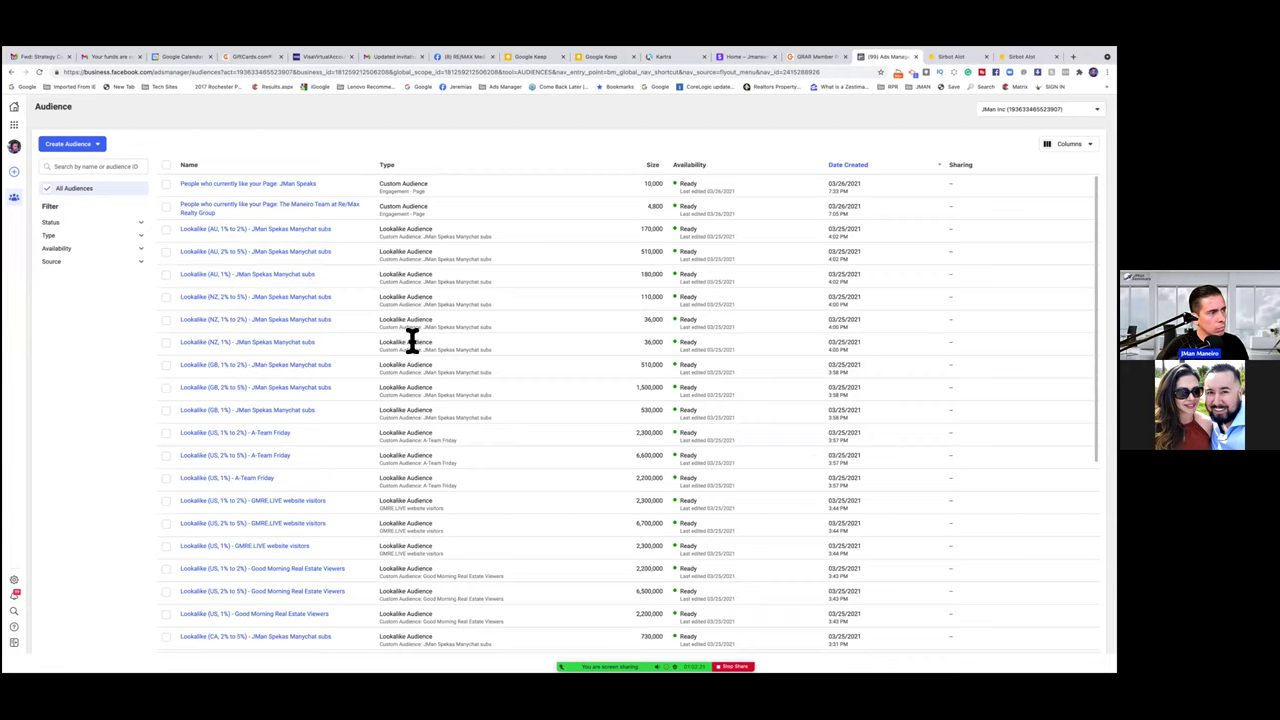
scroll(443, 326, "down", 1)
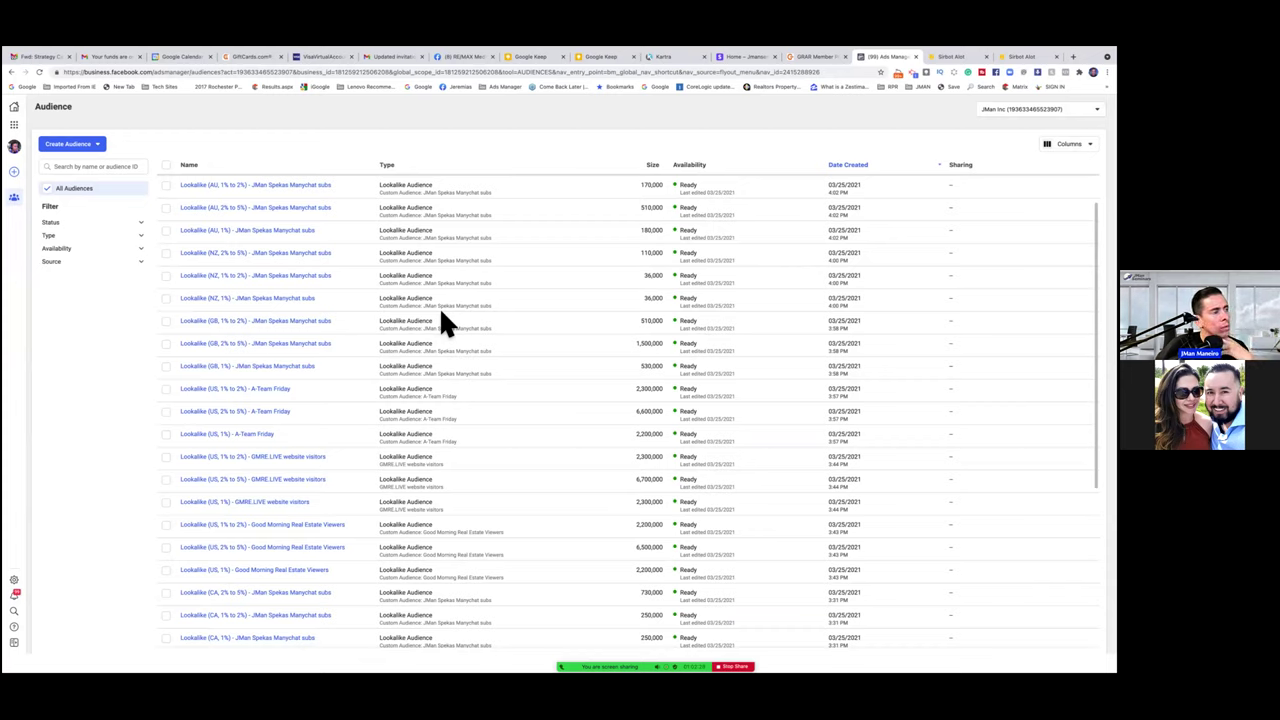
scroll(445, 320, "down", 3)
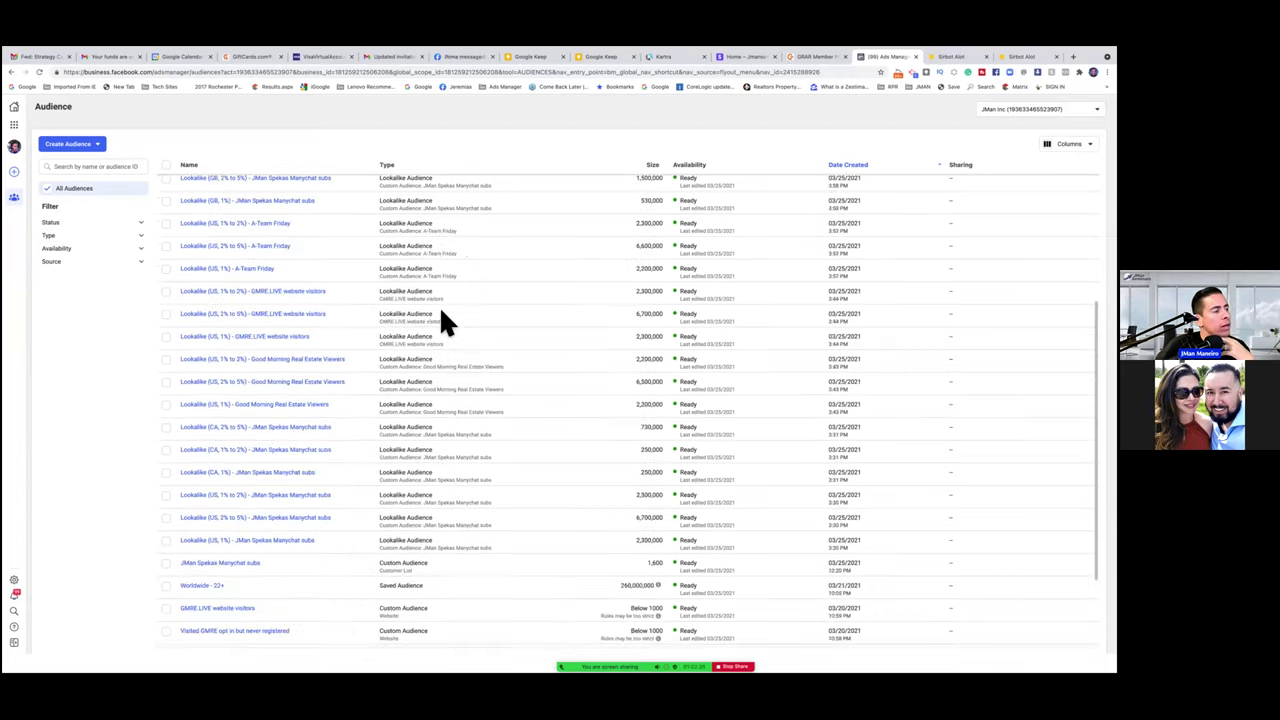
scroll(445, 320, "down", 1)
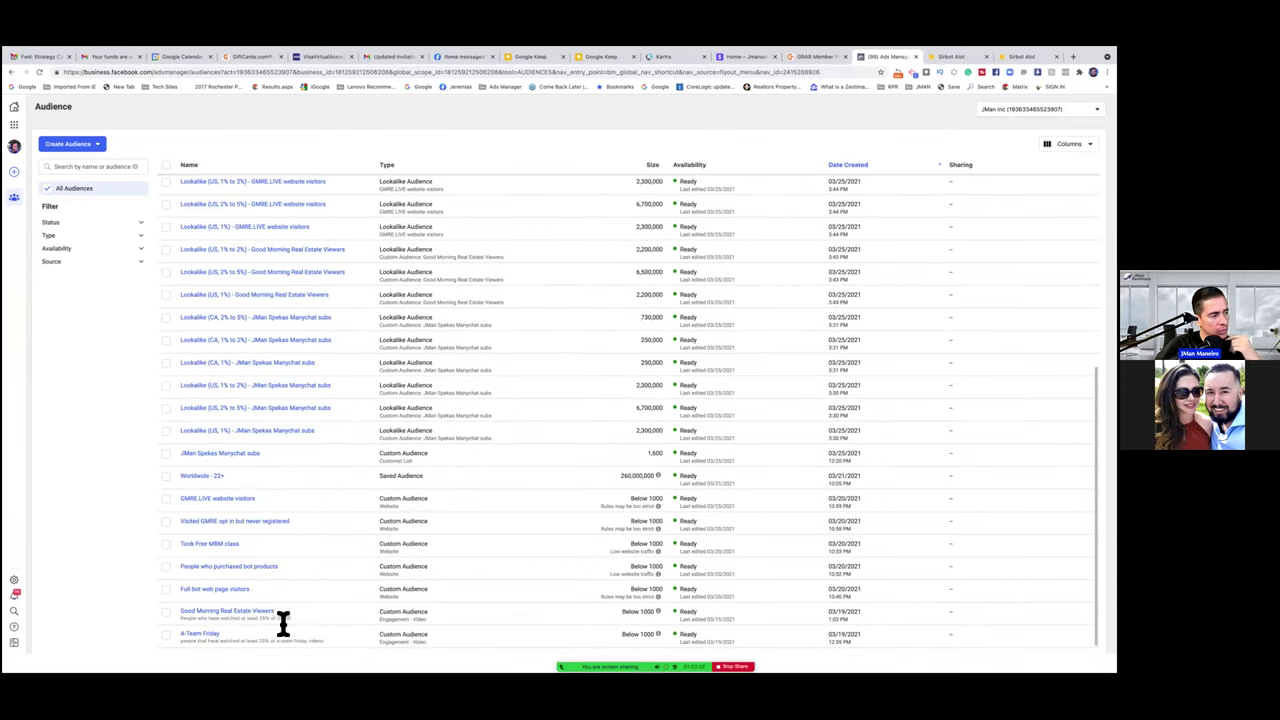
Step: Check the rules of the Took Free MBM class custom audience and open that audience for editing
mouse_move(229, 638)
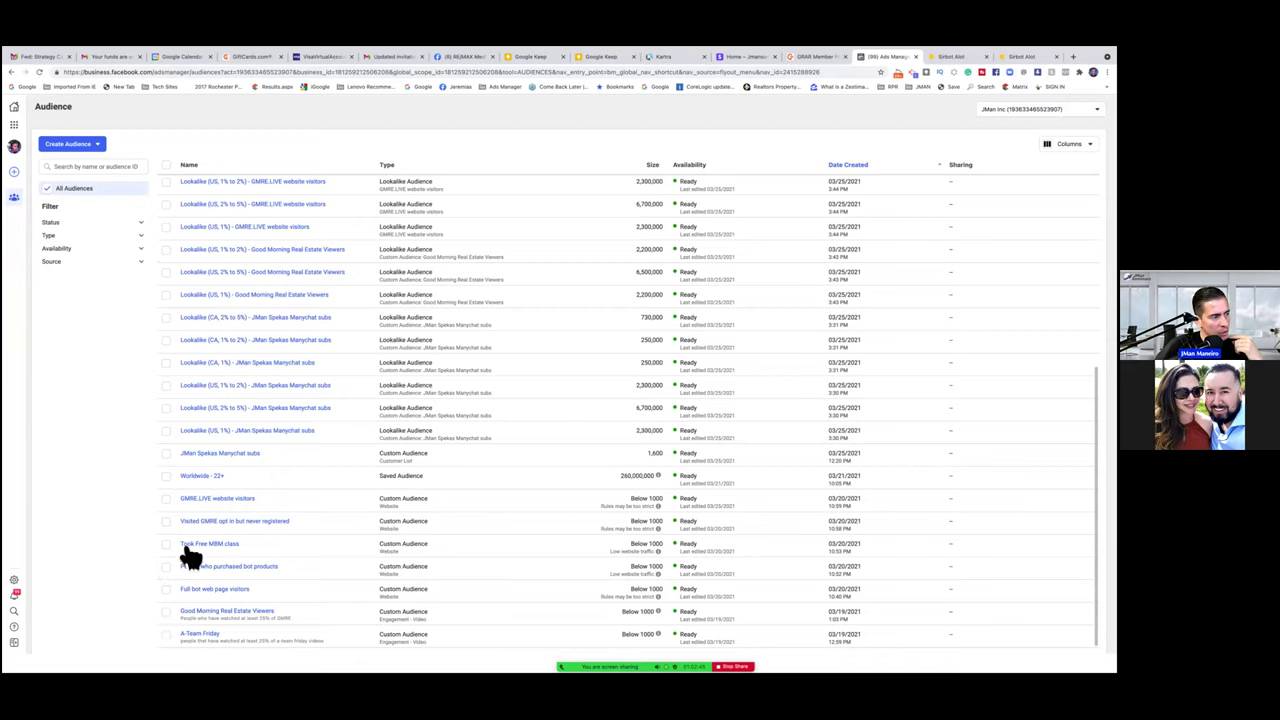
mouse_move(196, 552)
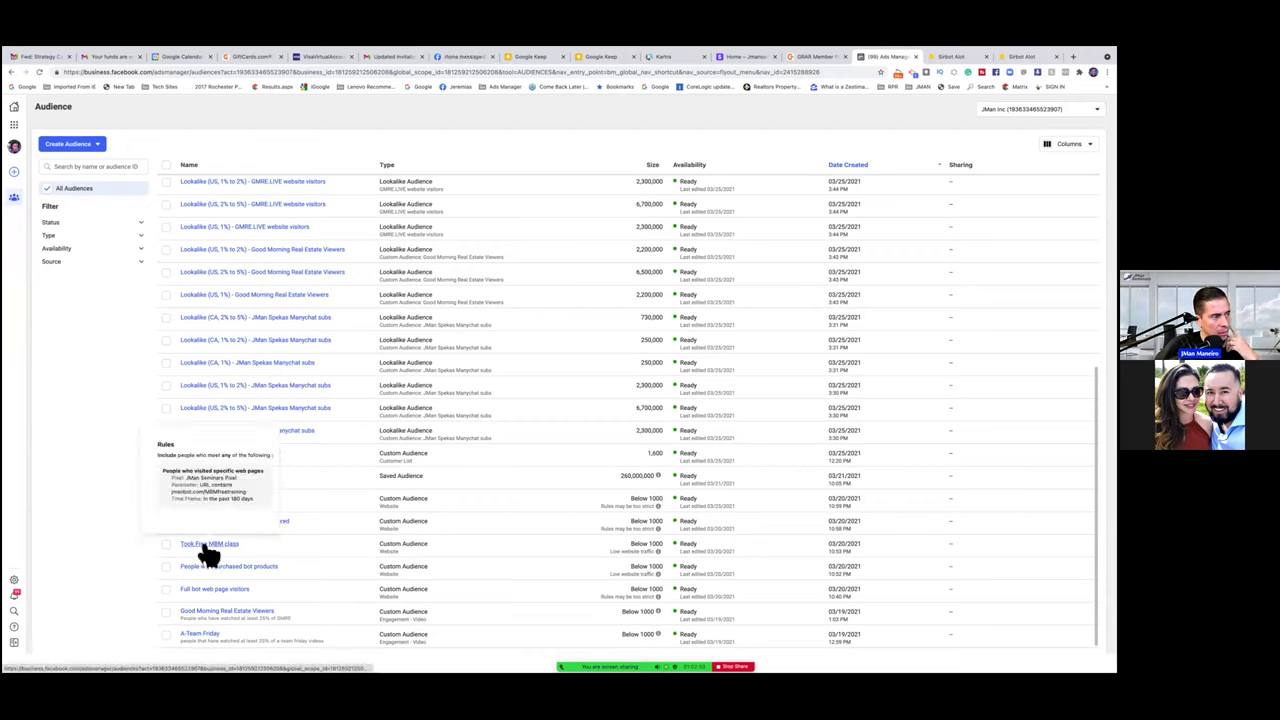
left_click(167, 546)
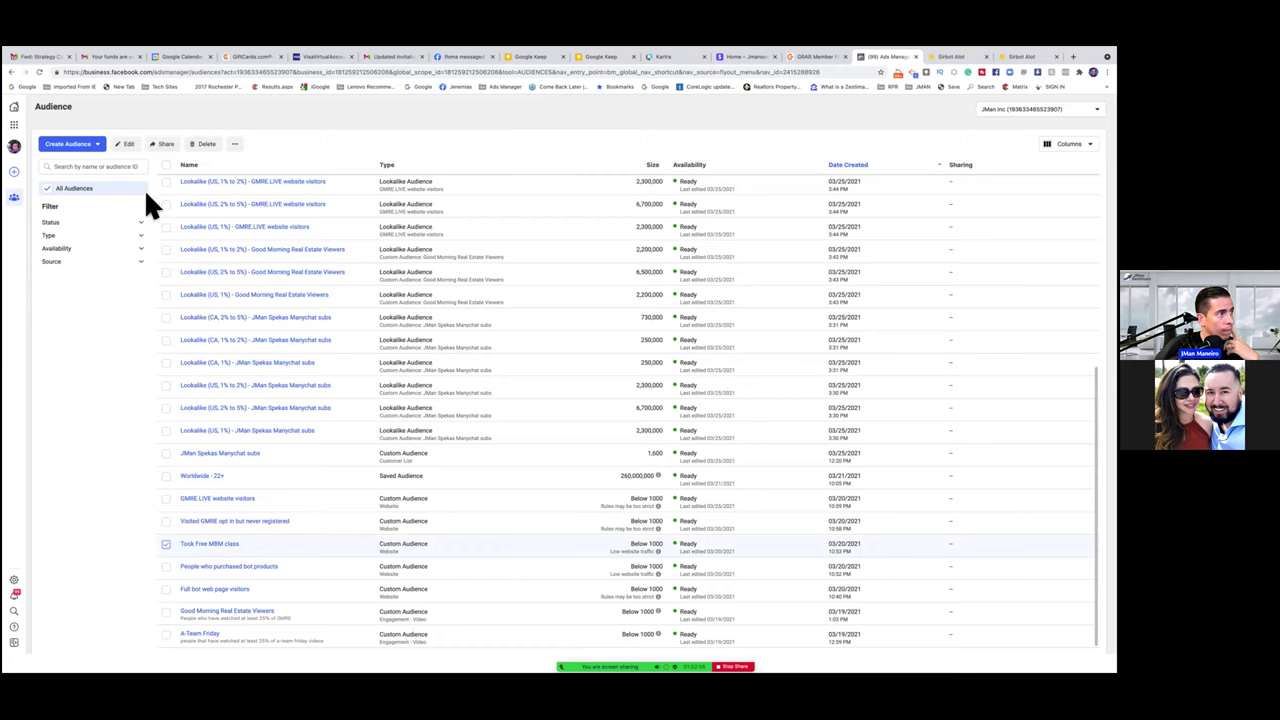
left_click(126, 144)
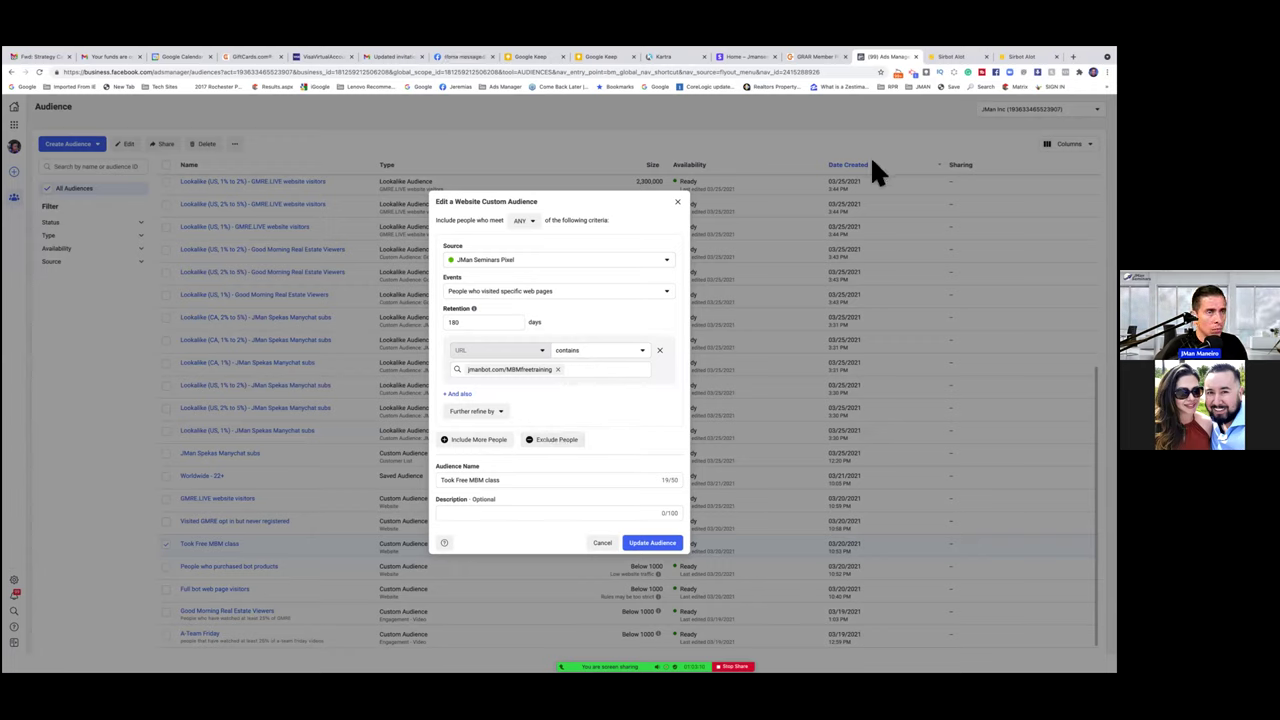
Step: Copy jmanbot.com/MBMfreetraining from the address of the Sirbot Alot training page and return to the audience being edited
left_click(955, 56)
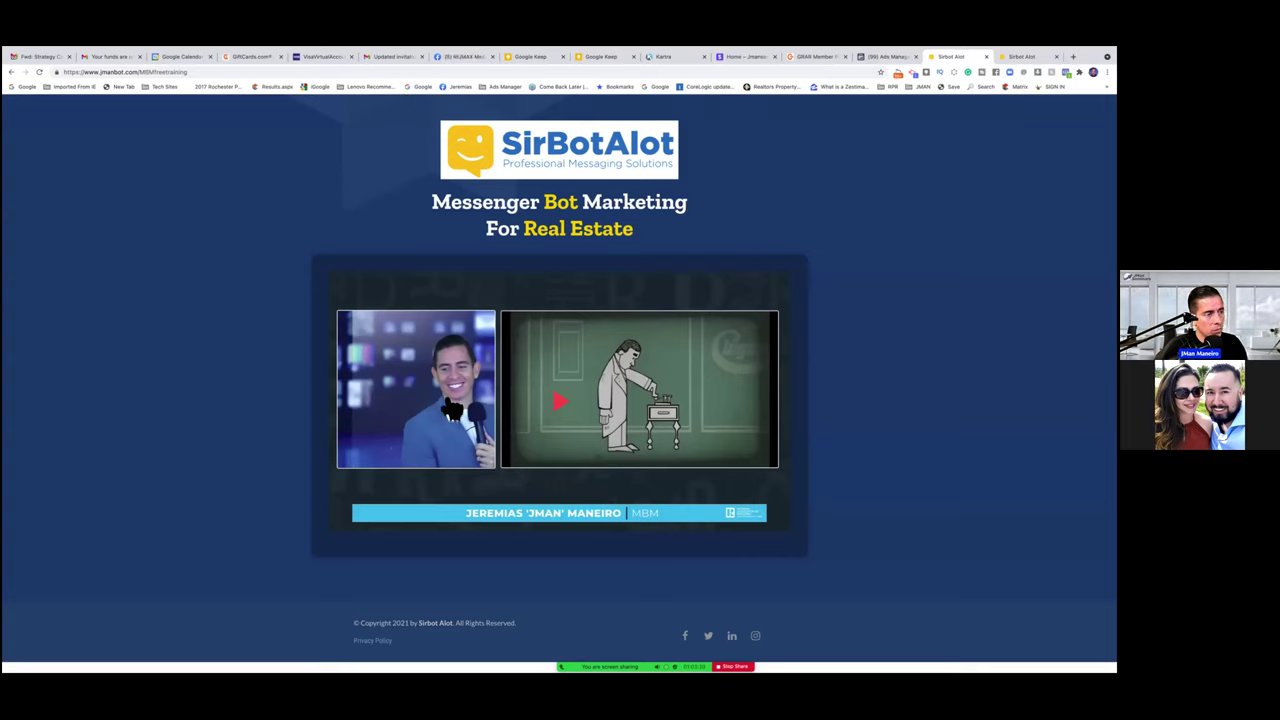
left_click(177, 72)
right_click(177, 72)
left_click(109, 73)
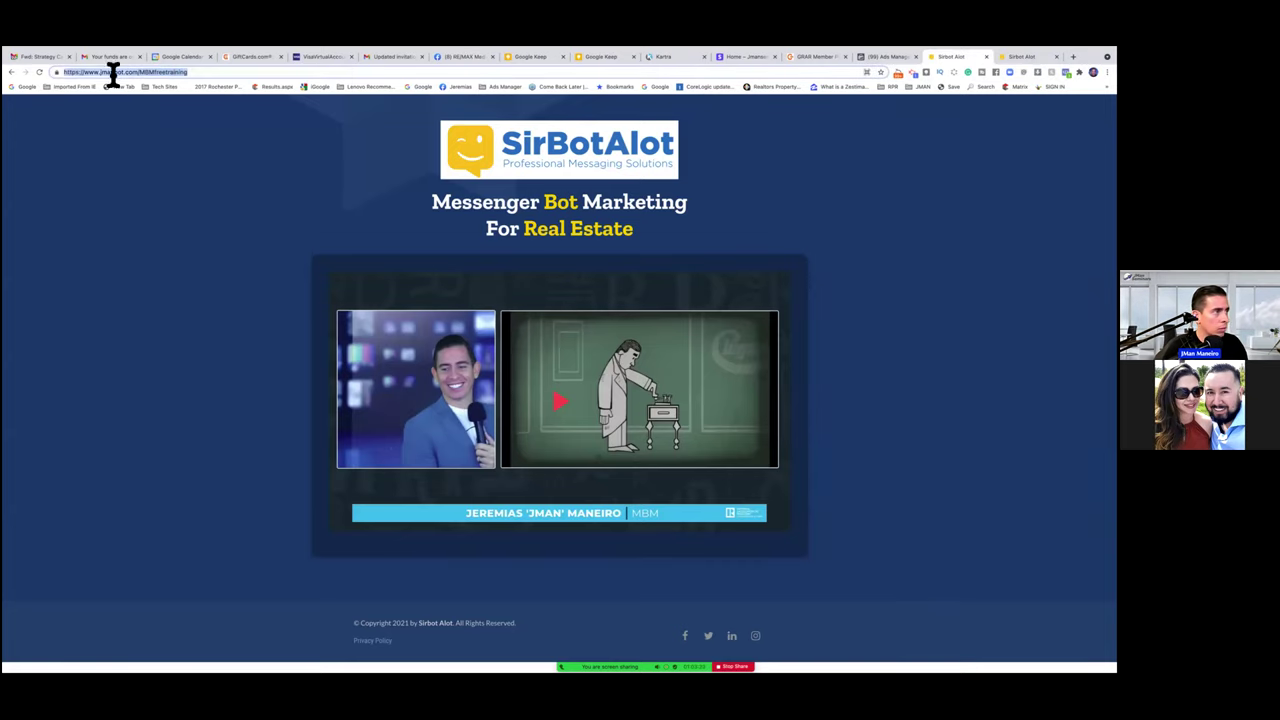
left_click_drag(100, 72, 187, 70)
right_click(168, 72)
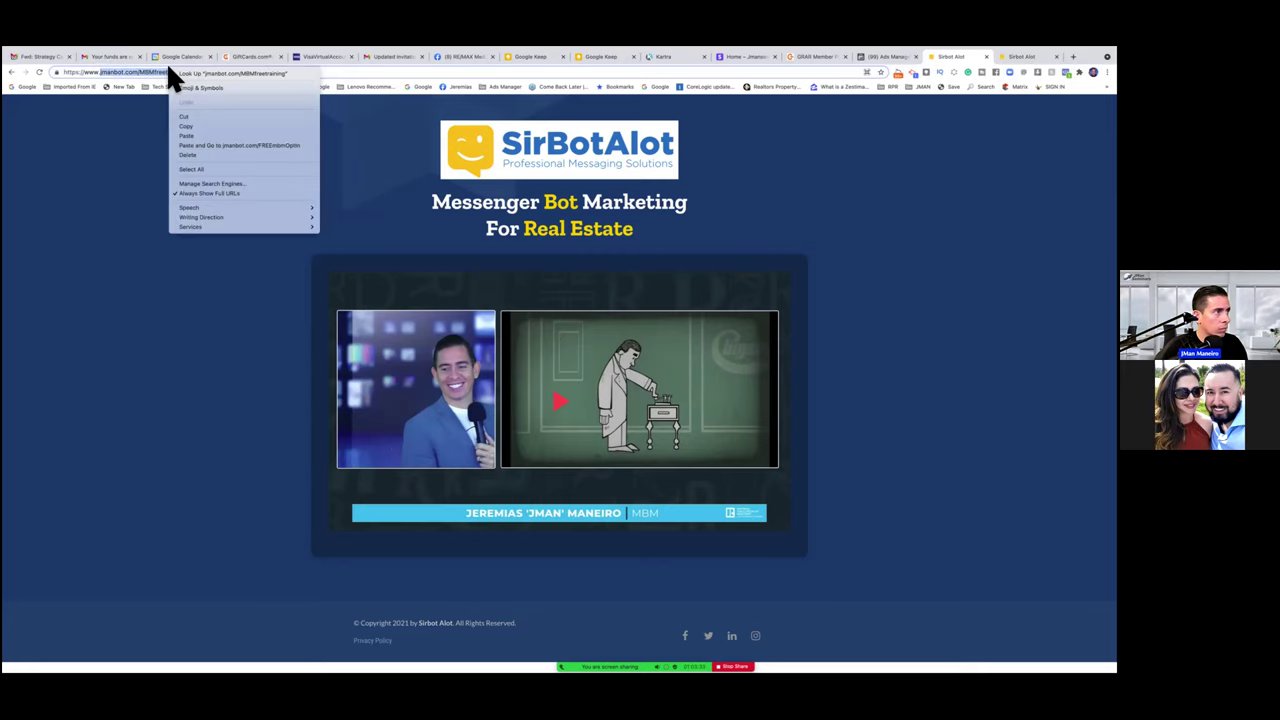
left_click(186, 122)
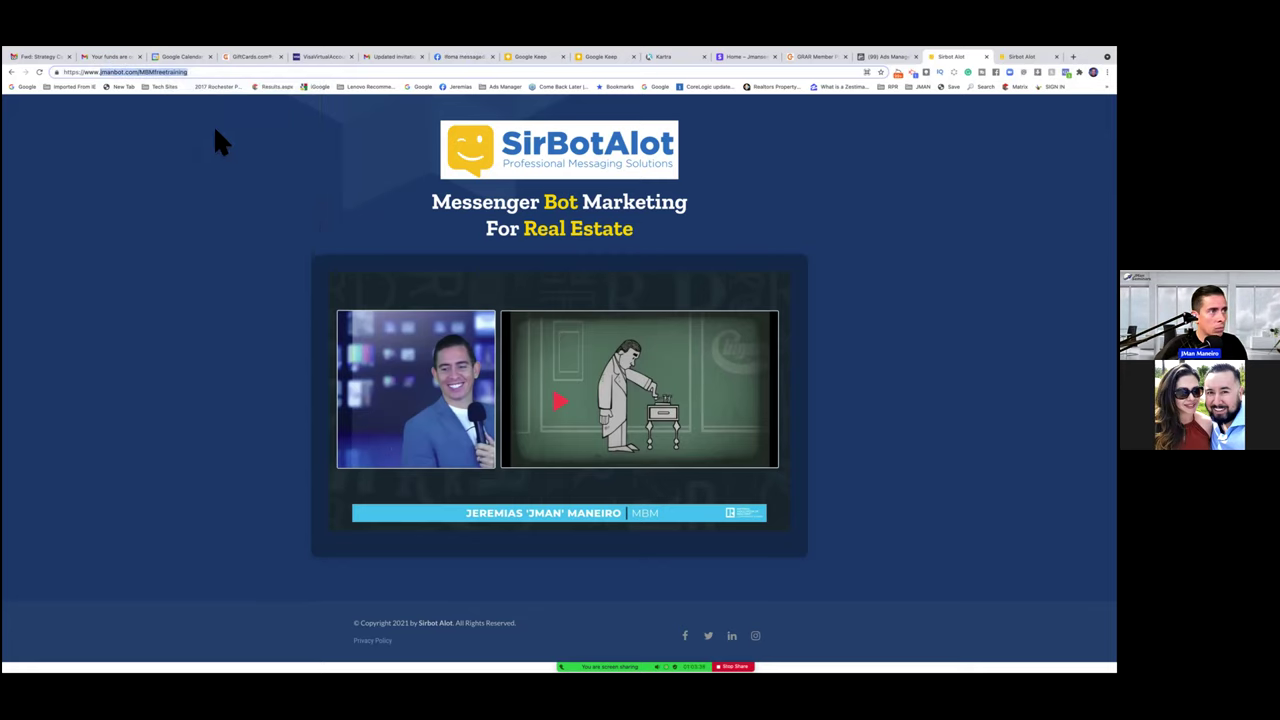
left_click(880, 56)
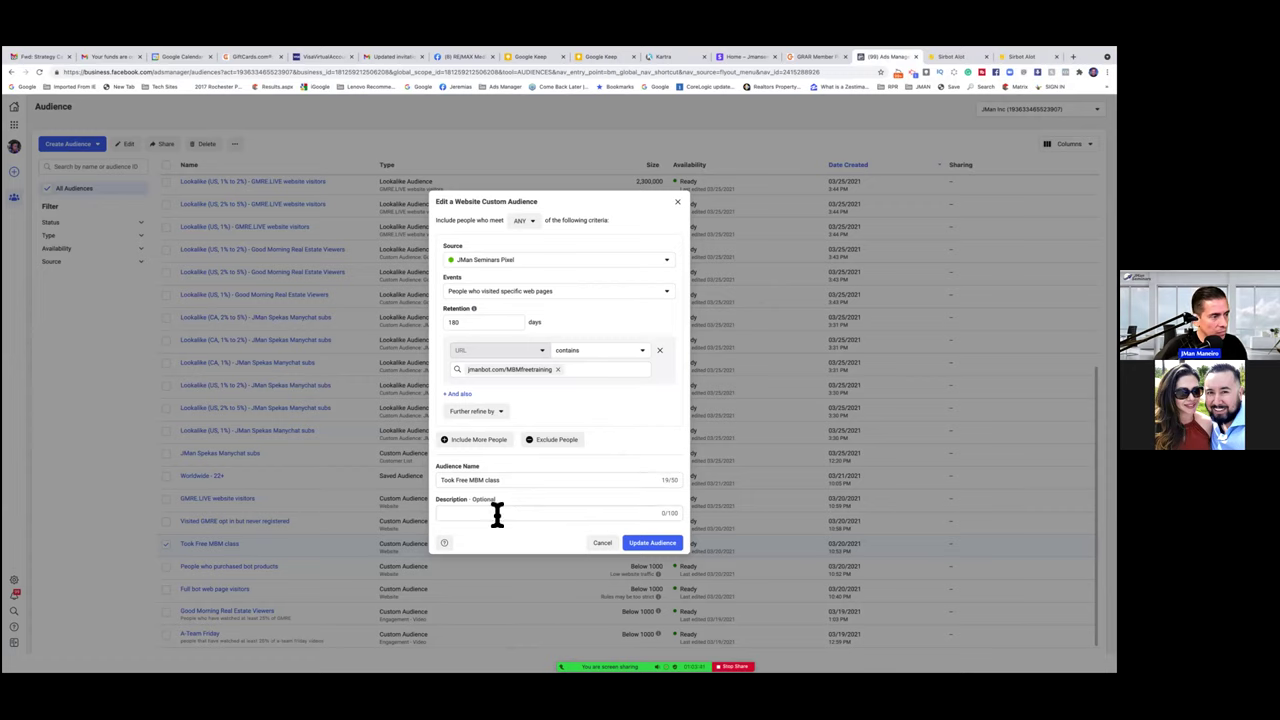
Step: Add an exclusion to the audience for people who visited specific web pages
left_click(553, 445)
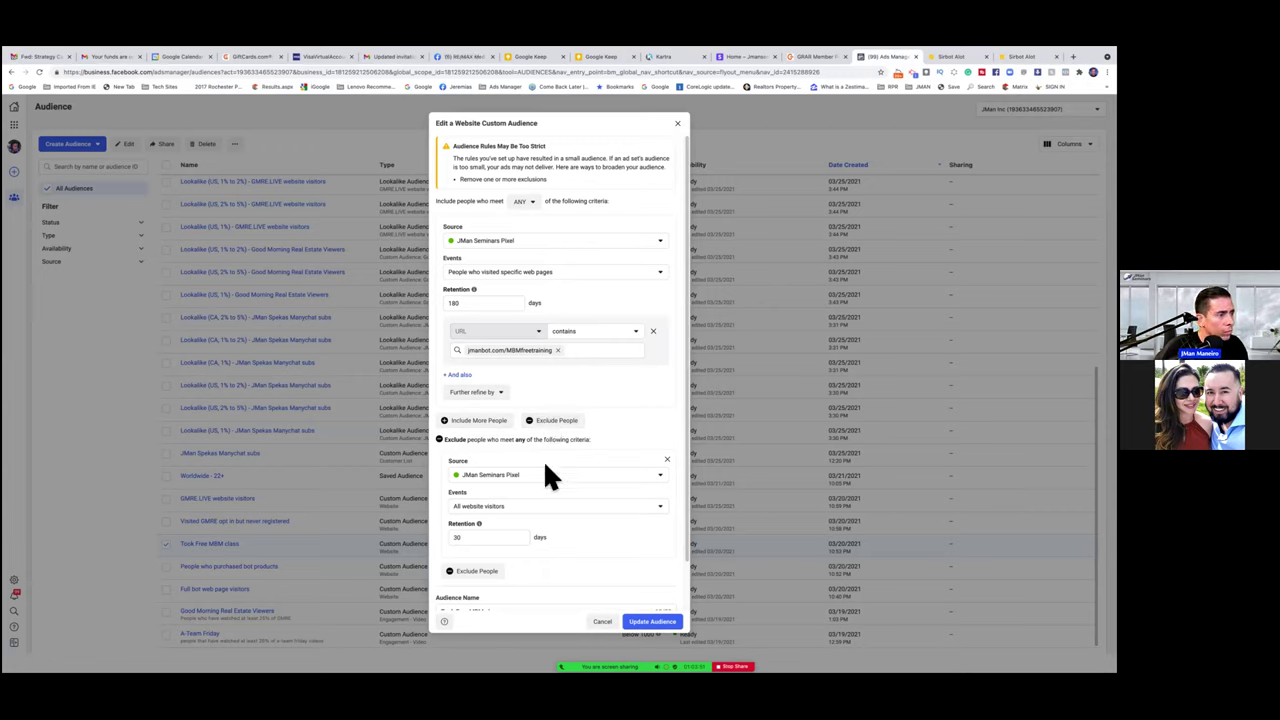
scroll(541, 484, "down", 1)
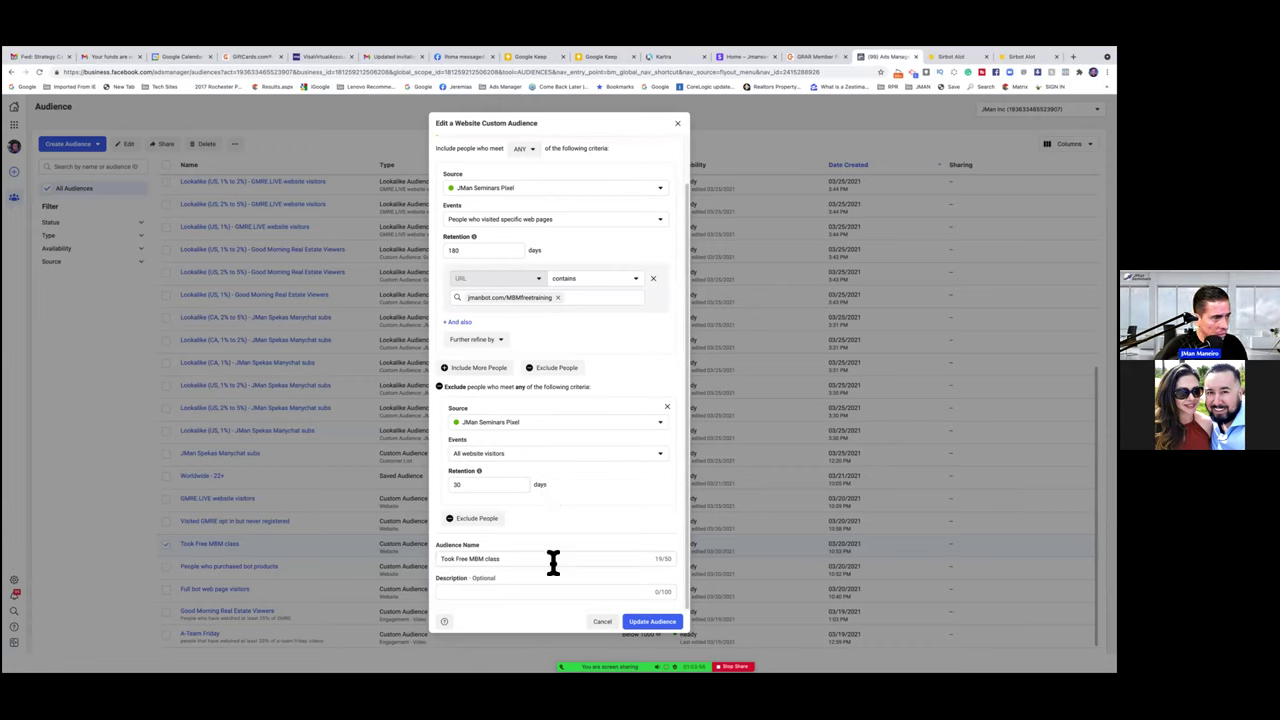
left_click(617, 458)
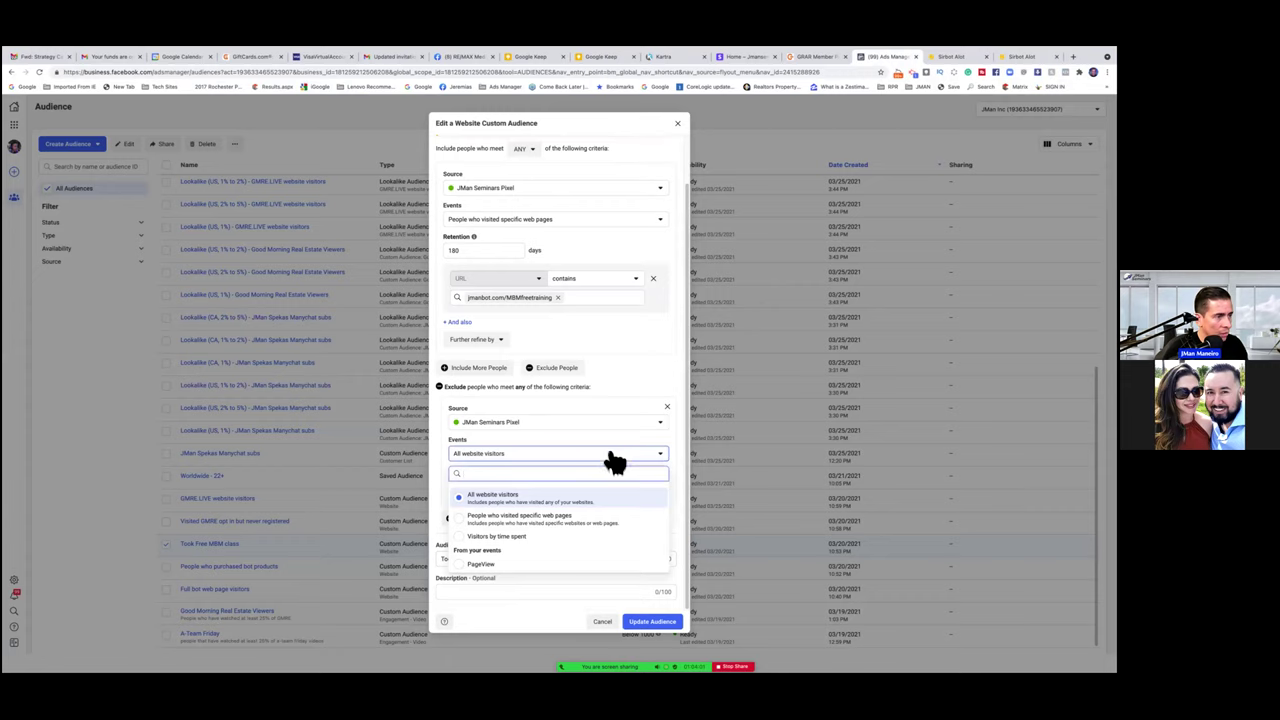
left_click(510, 500)
left_click(545, 456)
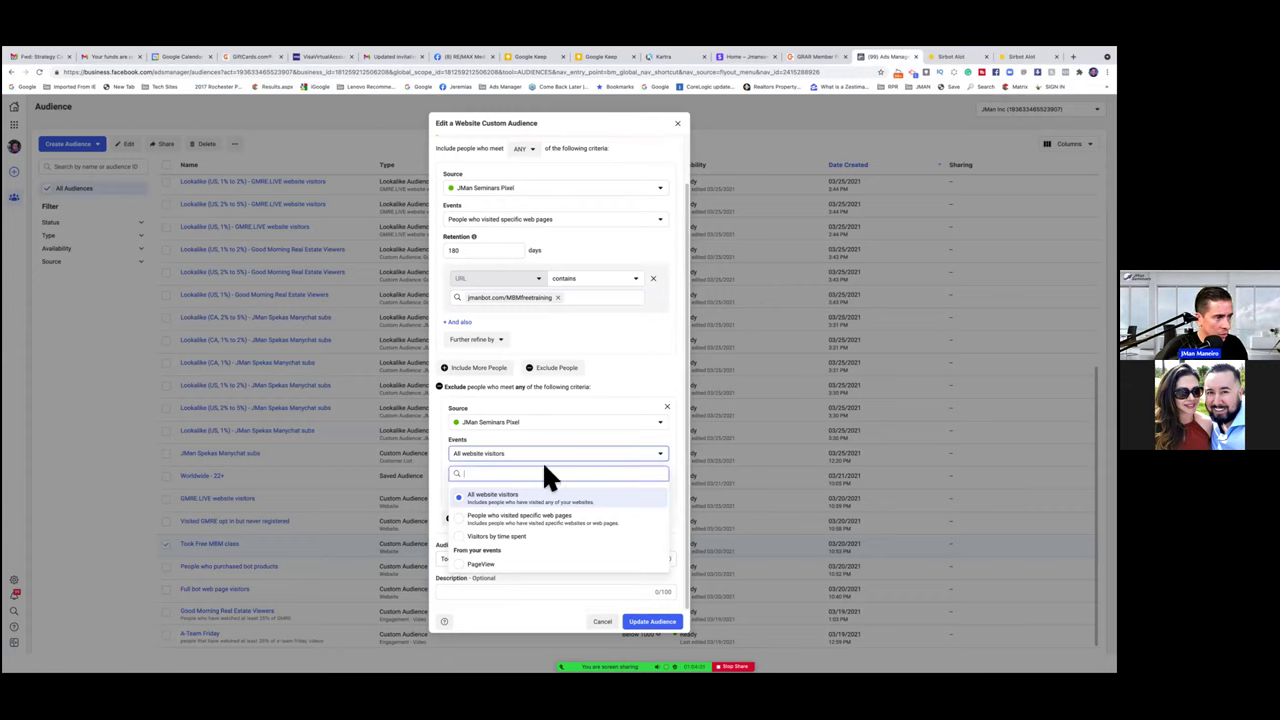
left_click(534, 520)
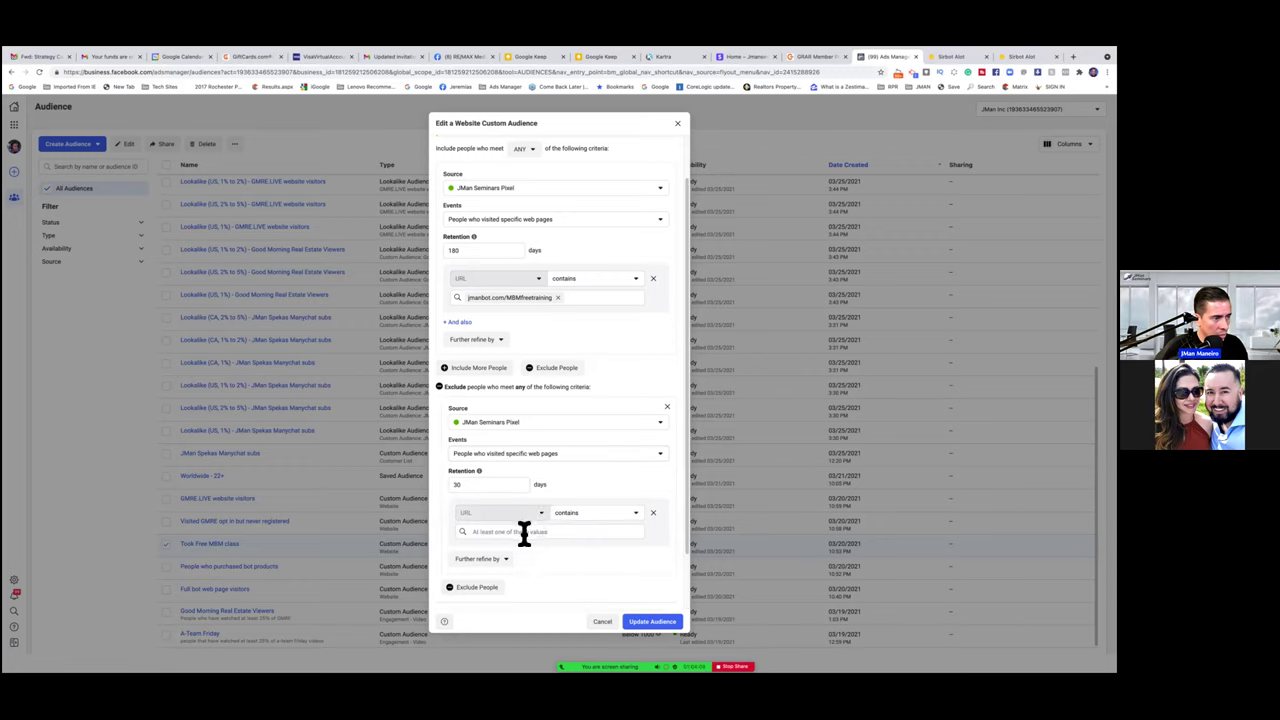
Step: Set the exclusion's URL condition to contain jmanbot.com/MBMfreetraining
right_click(525, 531)
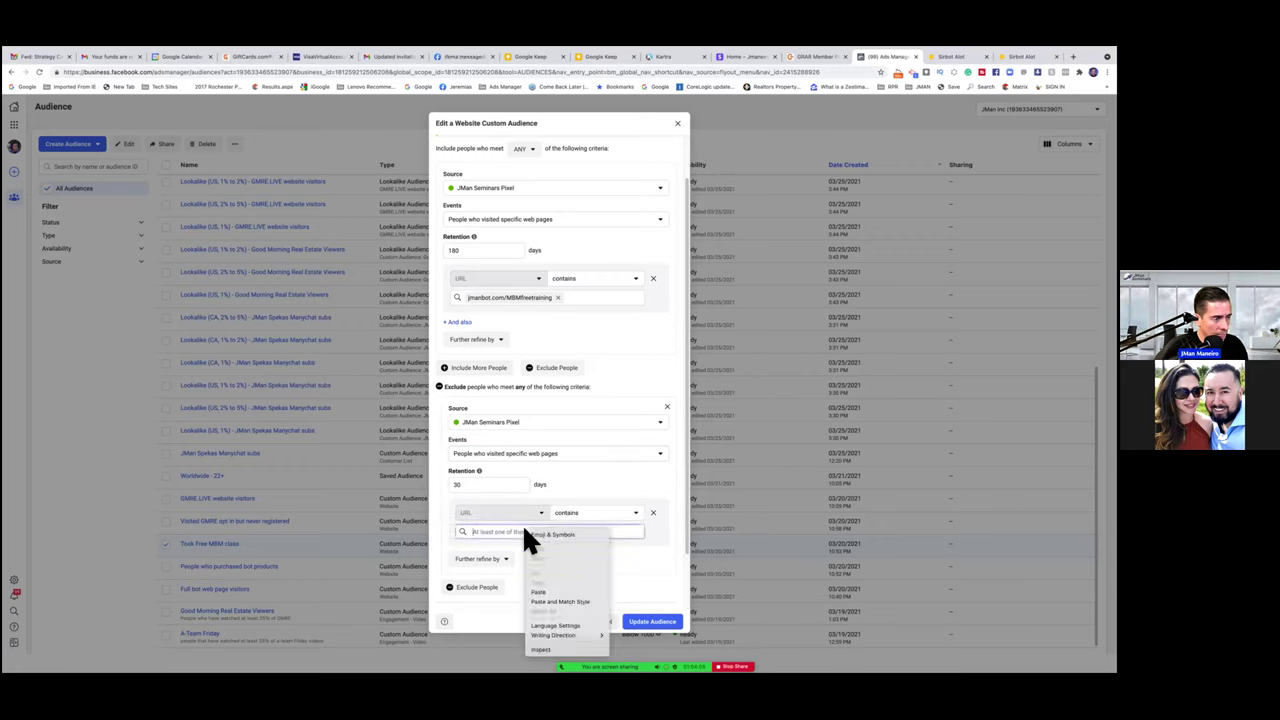
left_click(543, 592)
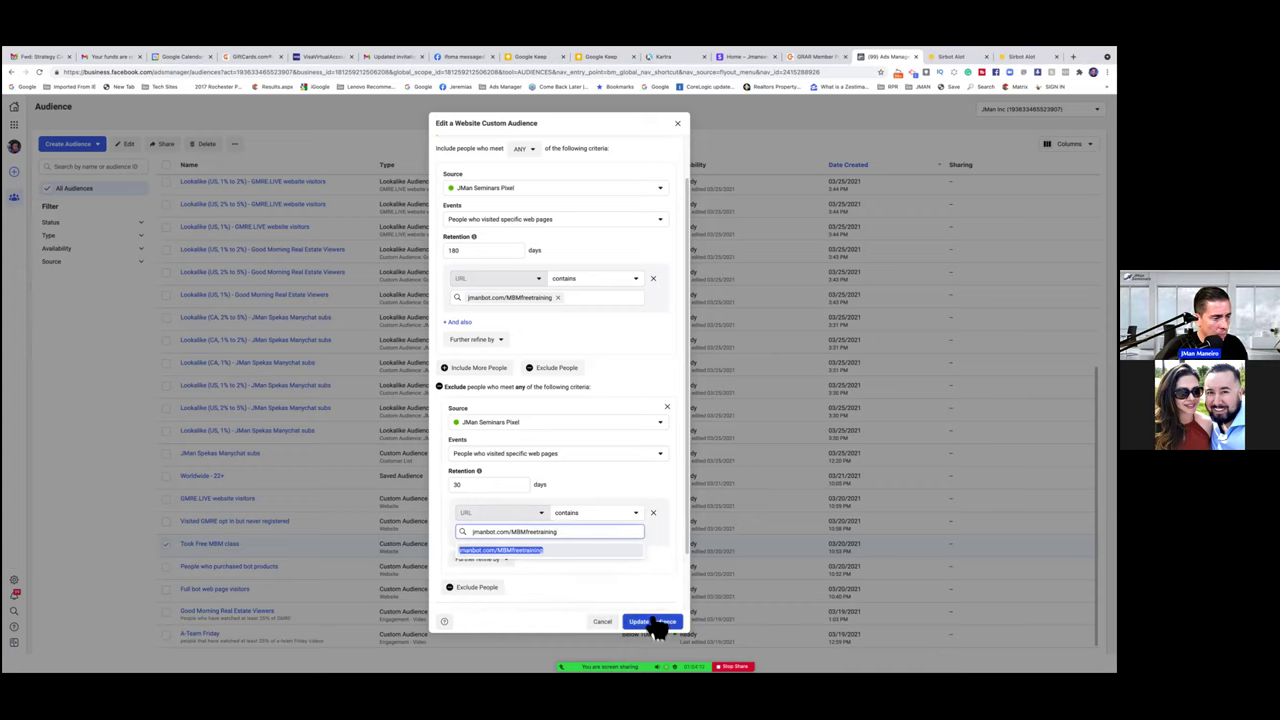
left_click(604, 554)
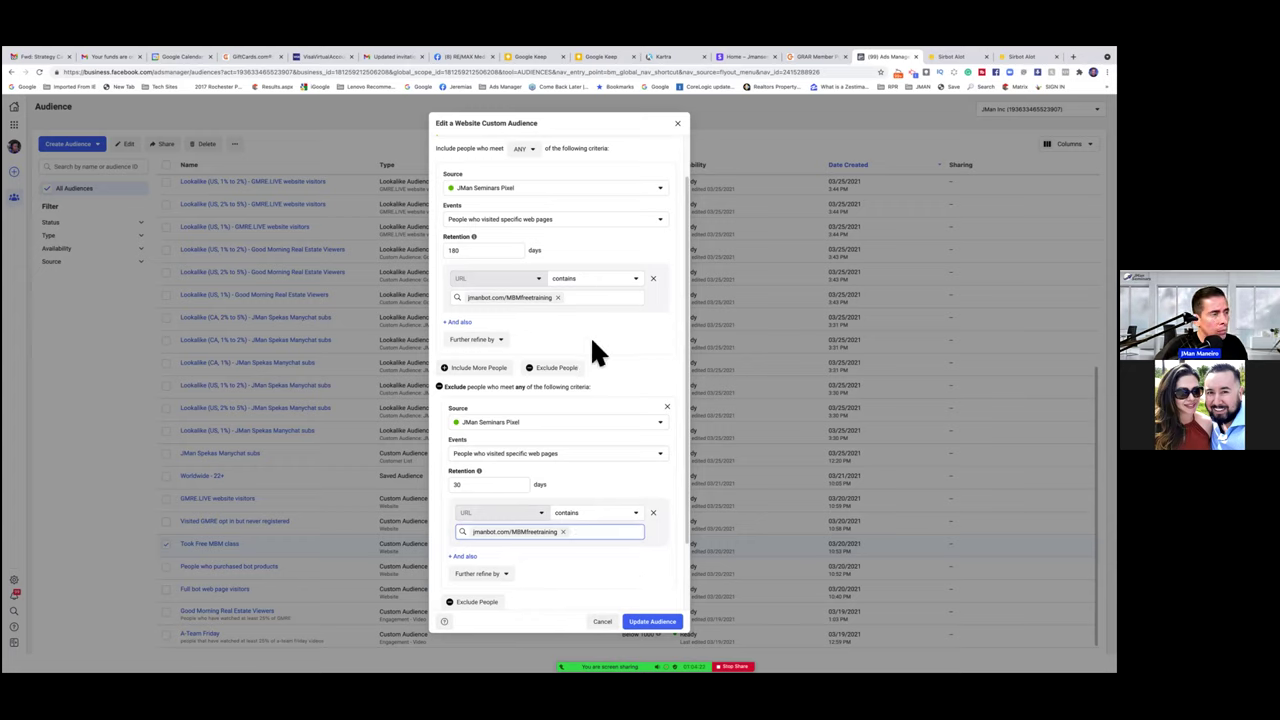
Step: Set the retention for the included website visitors to 30 days and try to update the audience
left_click_drag(480, 250, 446, 251)
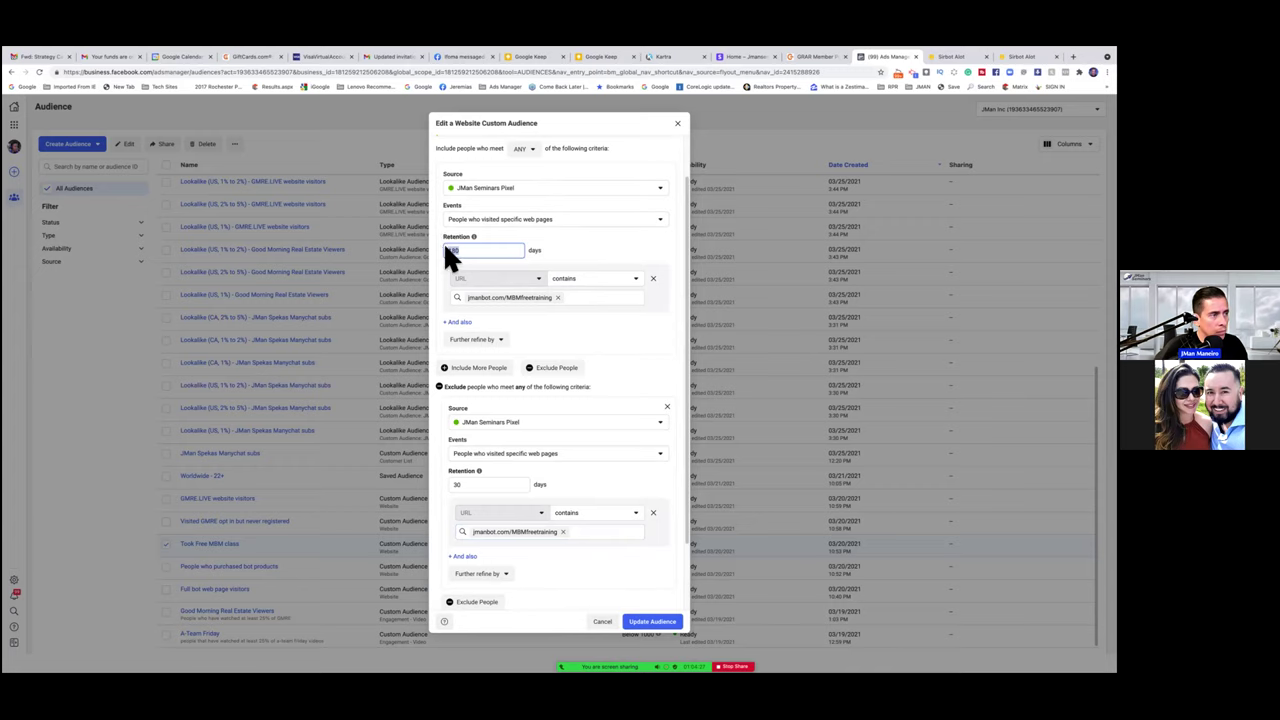
type("3")
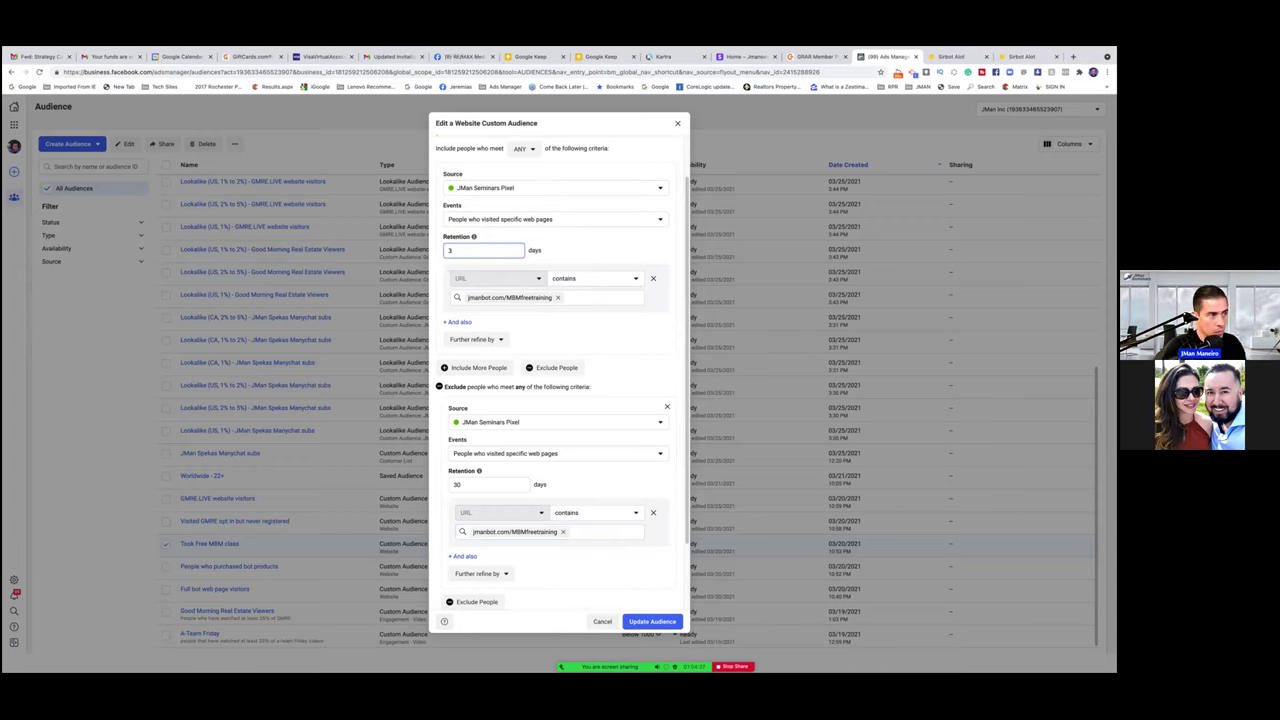
type("0")
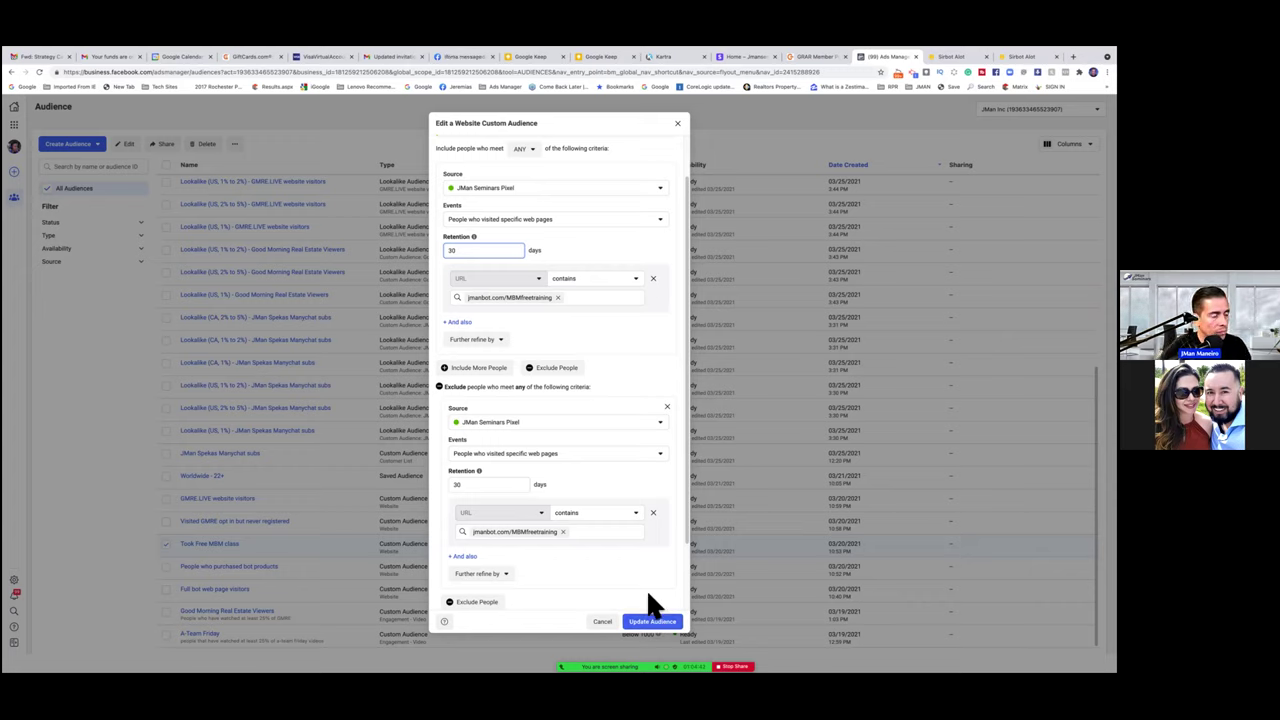
left_click(650, 620)
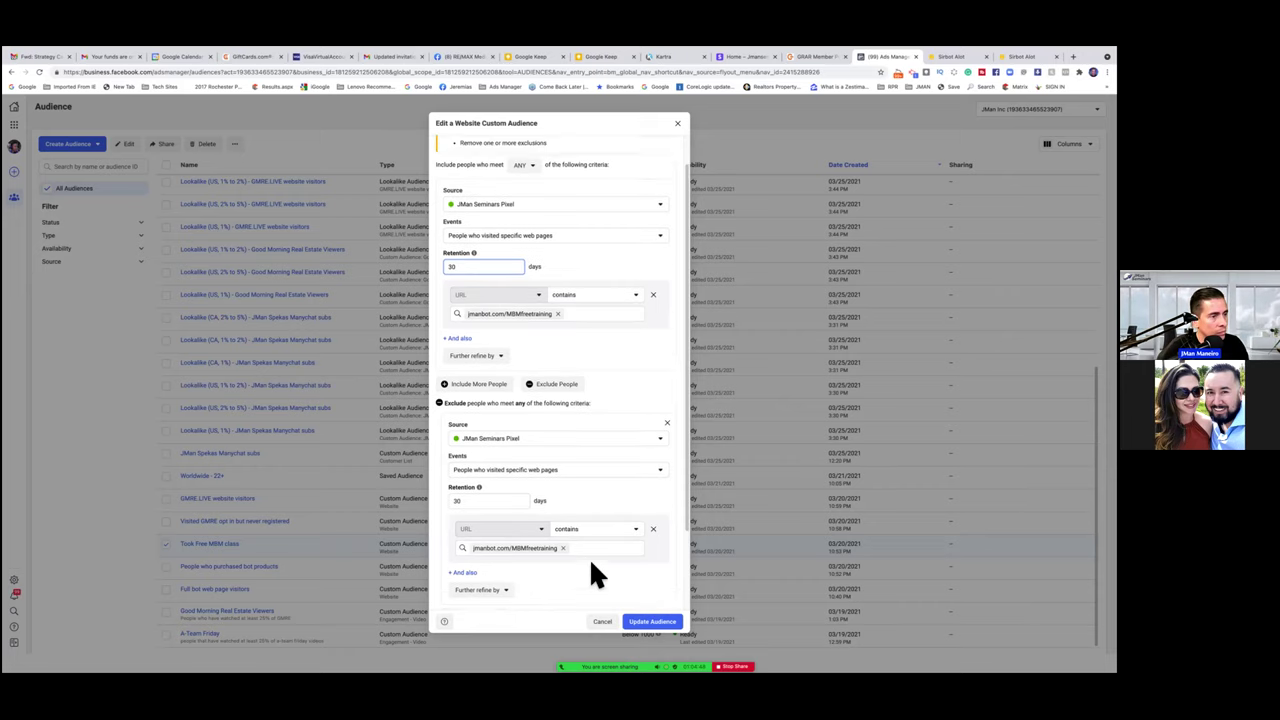
Step: Remove the jmanbot.com/MBMfreetraining exclusion from the Took Free MBM class audience and save the updated audience
scroll(590, 560, "down", 3)
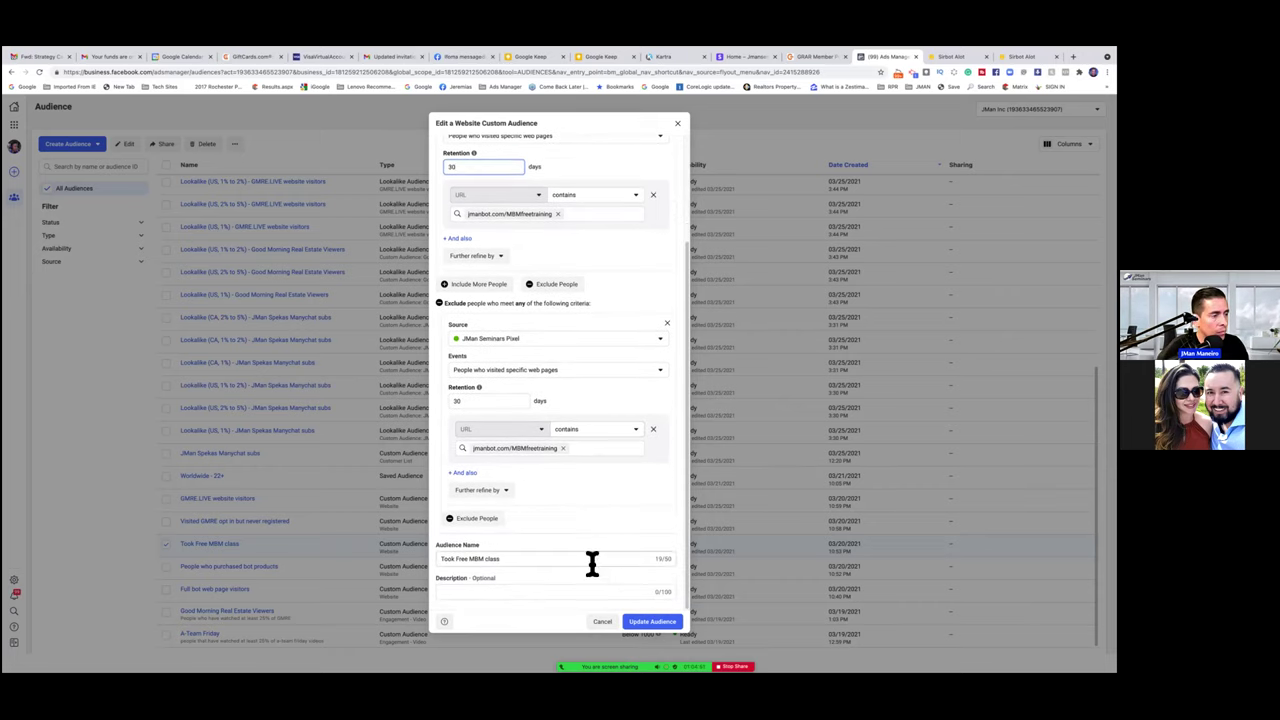
left_click(544, 559)
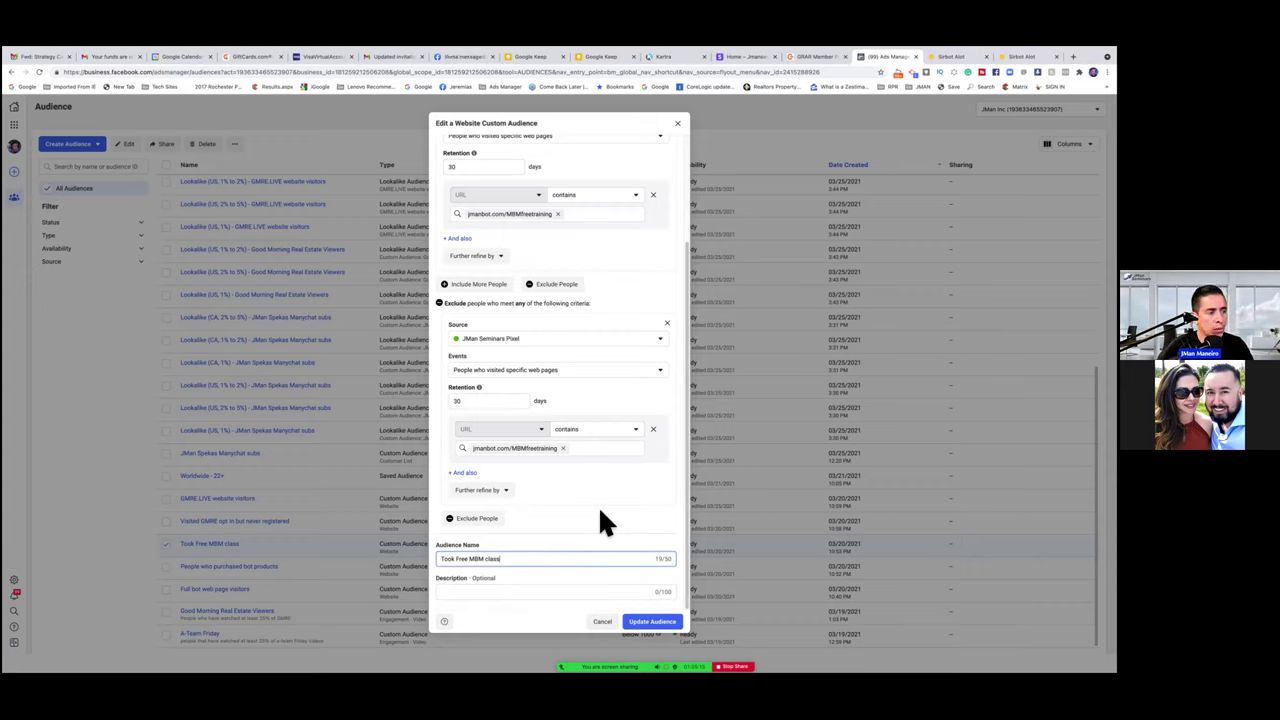
left_click(564, 450)
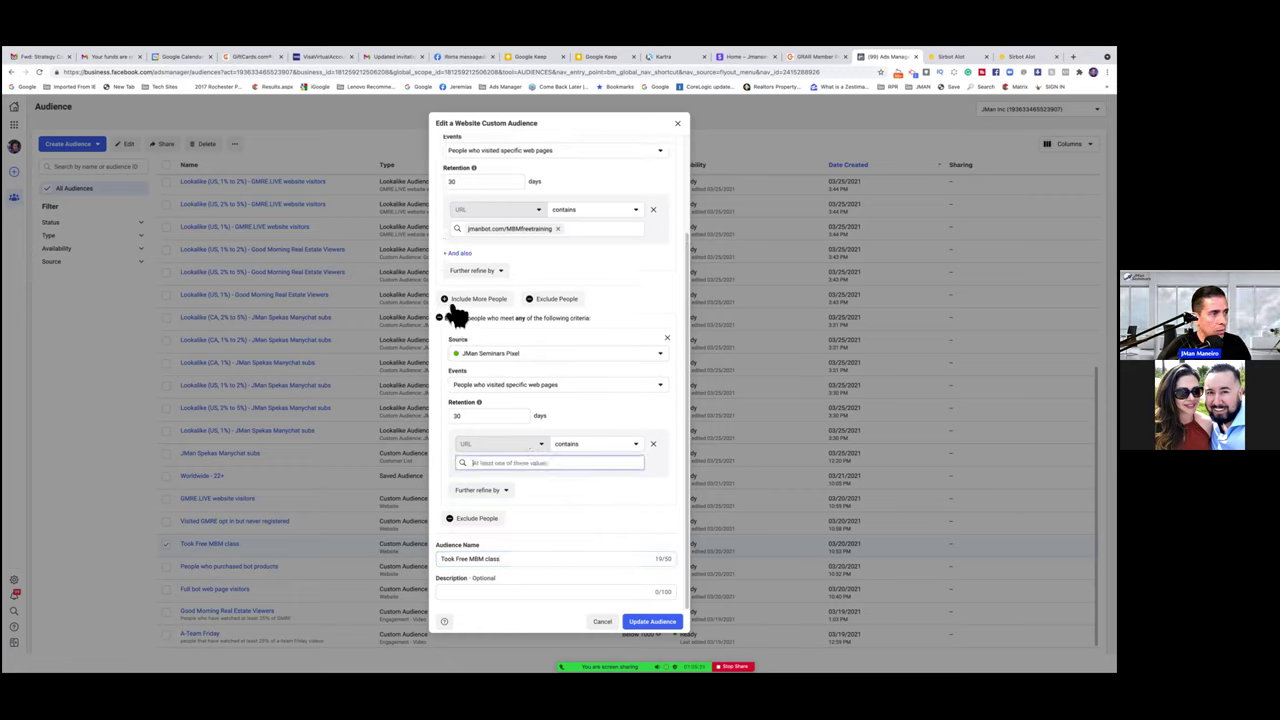
left_click(667, 340)
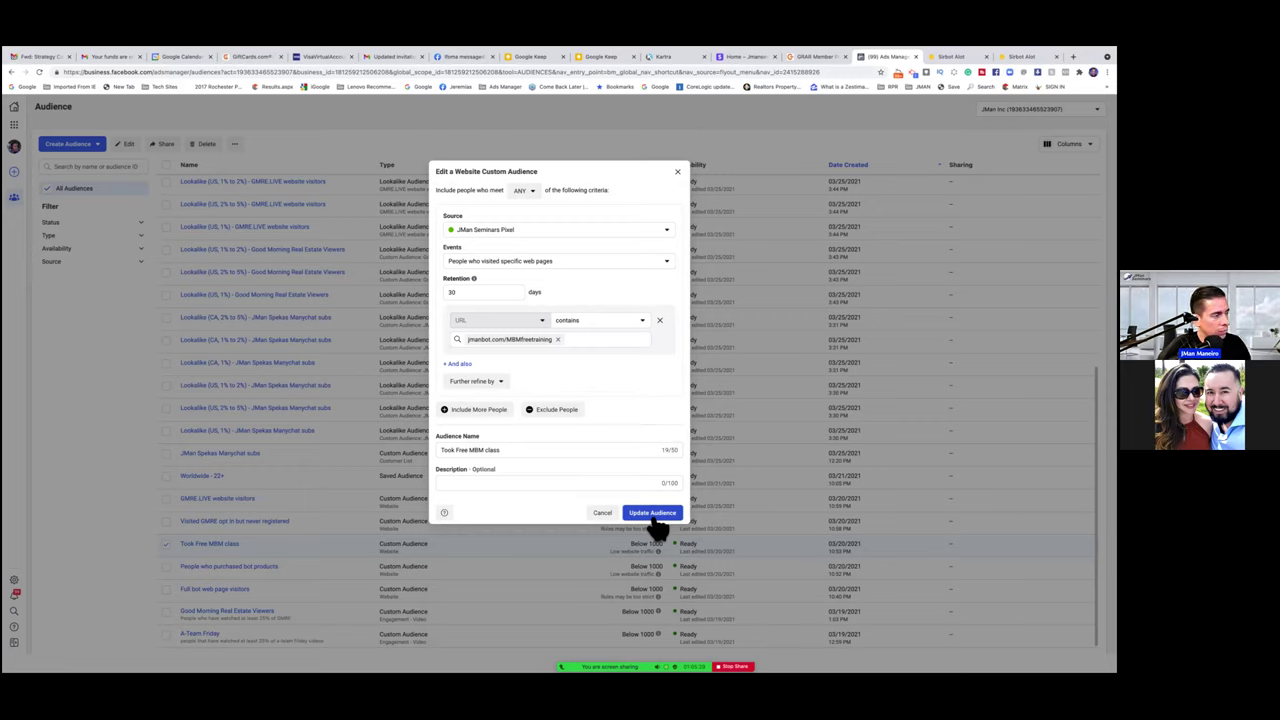
left_click(655, 520)
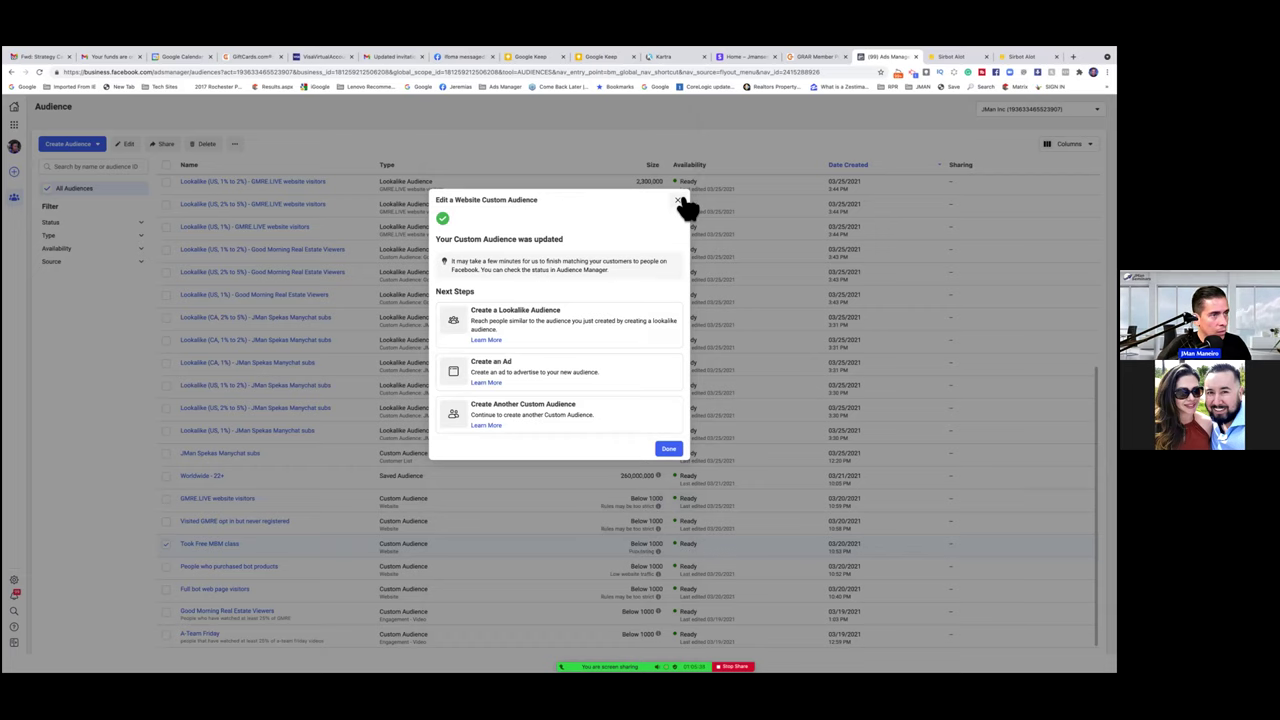
left_click(668, 449)
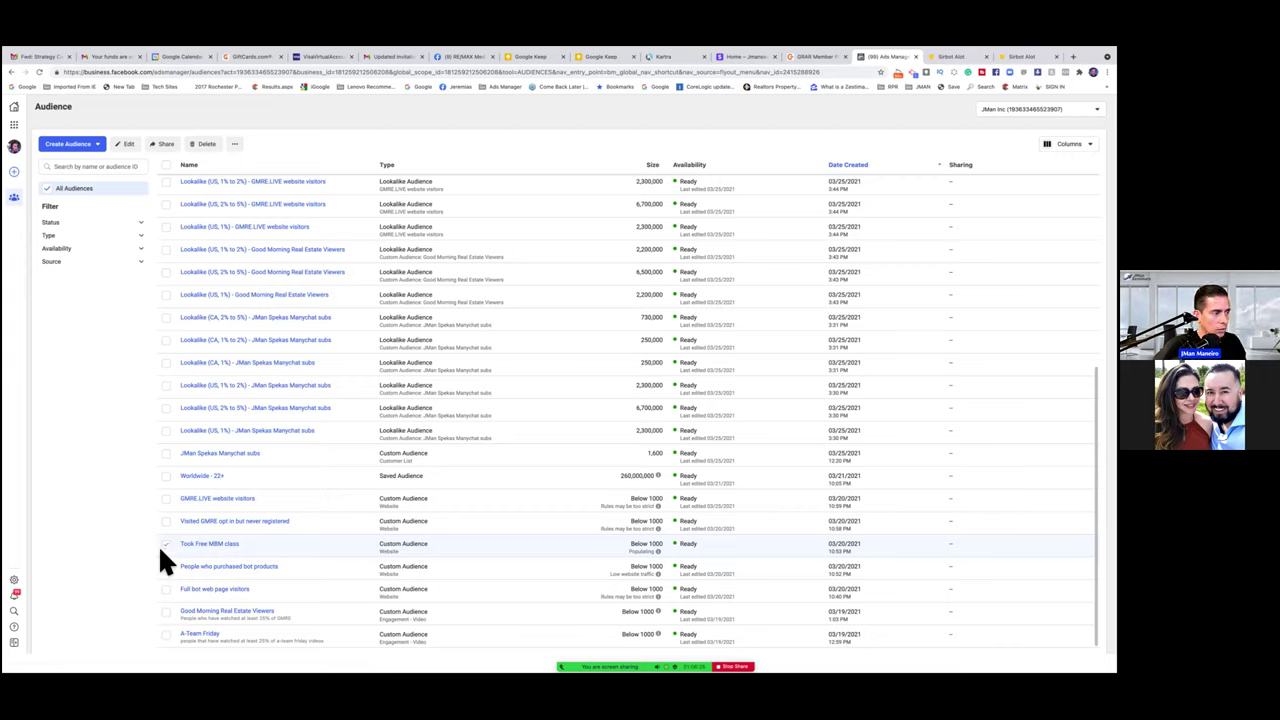
Step: Deselect the Took Free MBM class audience and start a new custom audience with Website as its source
mouse_move(188, 548)
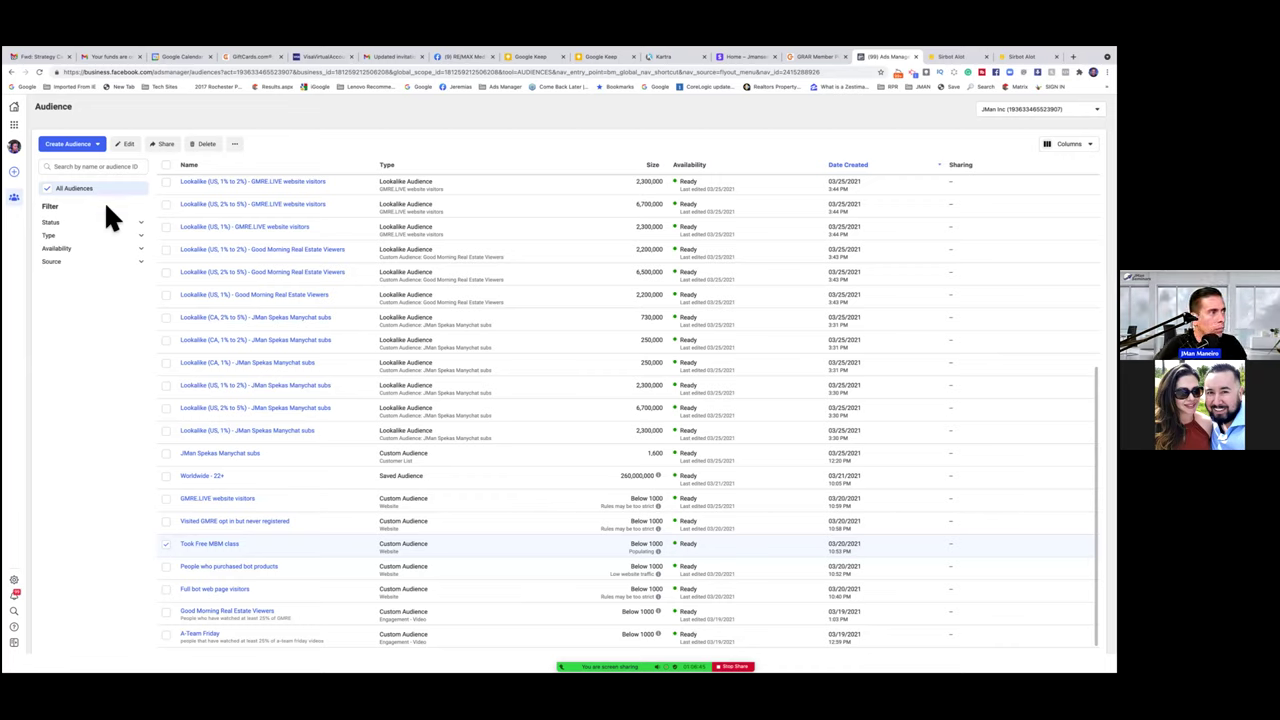
left_click(55, 145)
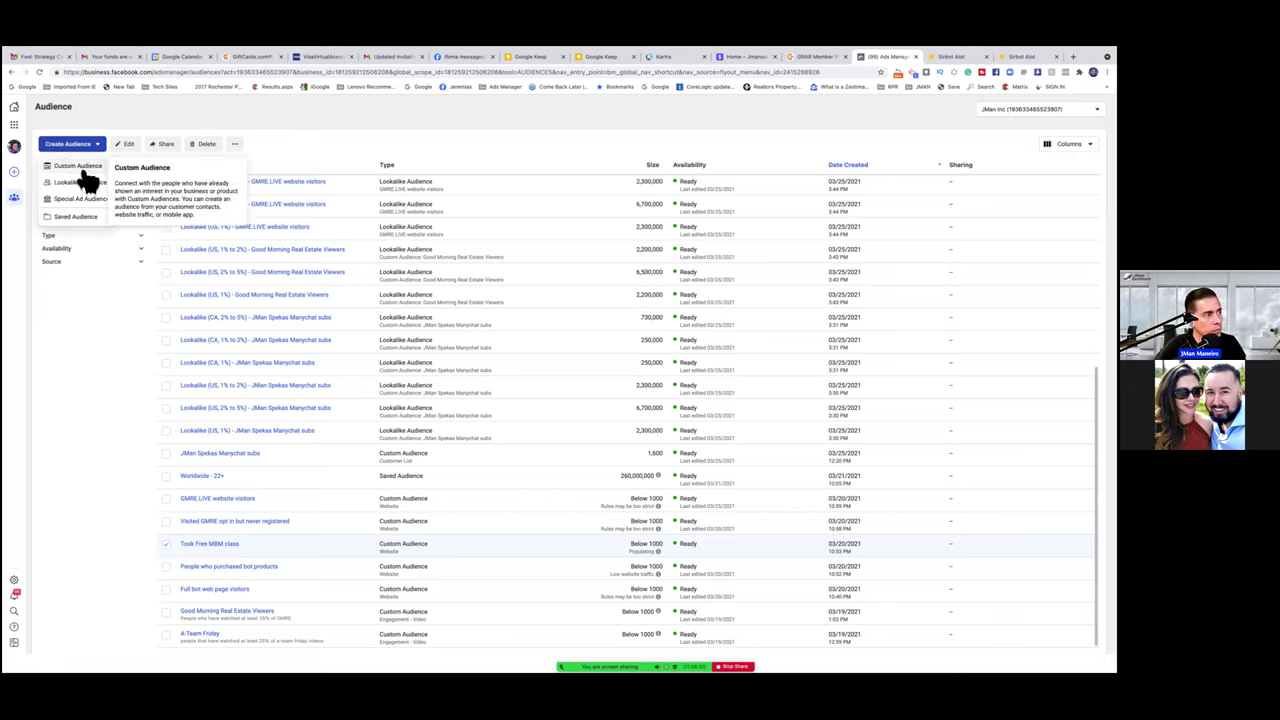
left_click(165, 547)
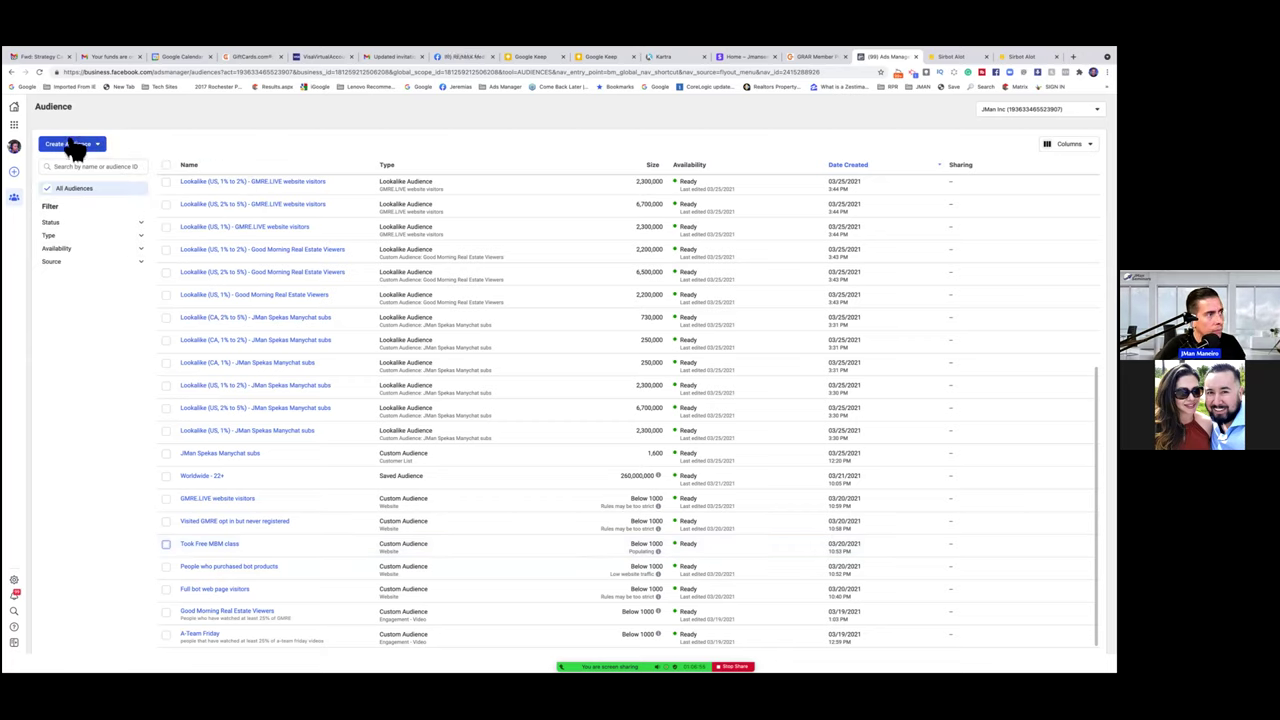
left_click(74, 146)
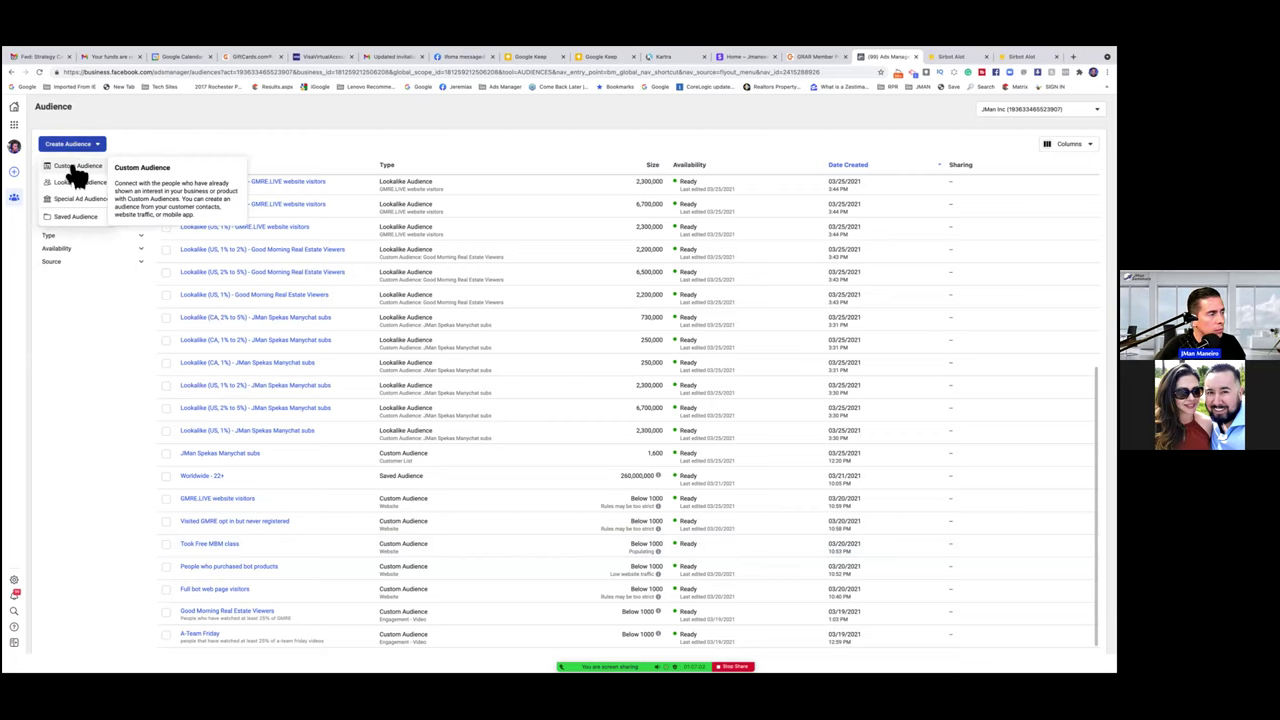
left_click(72, 166)
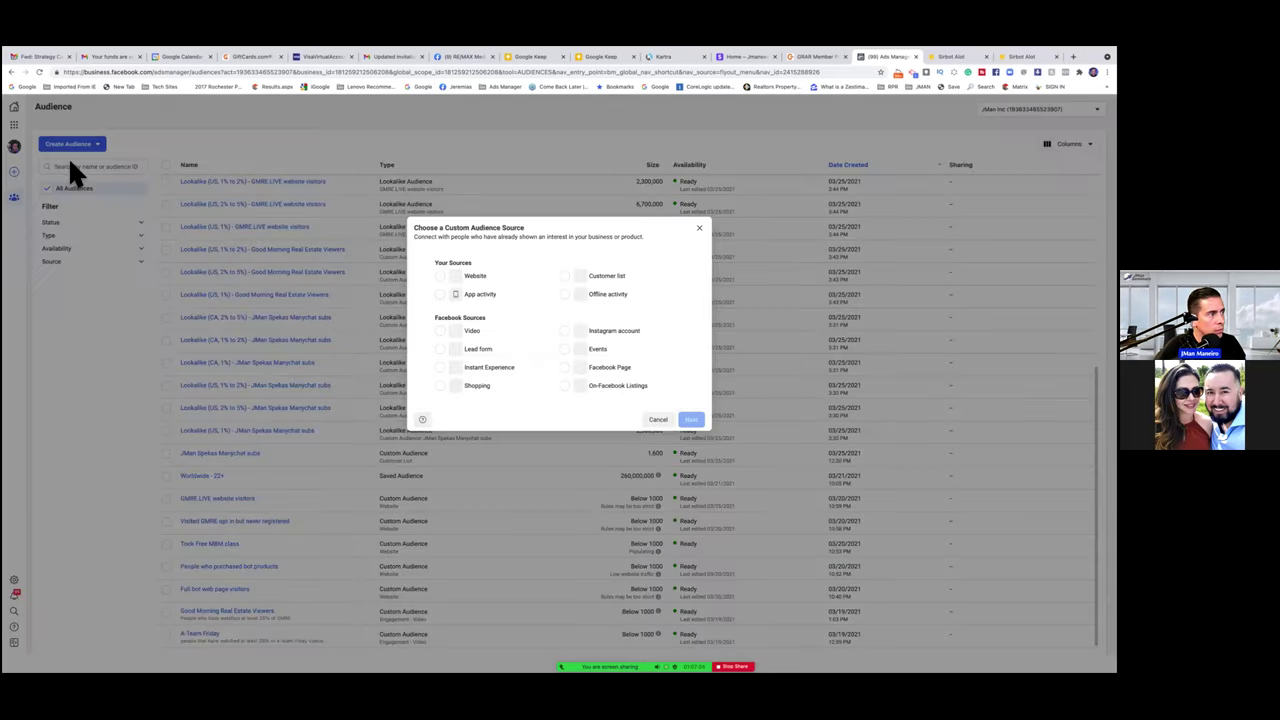
left_click(447, 280)
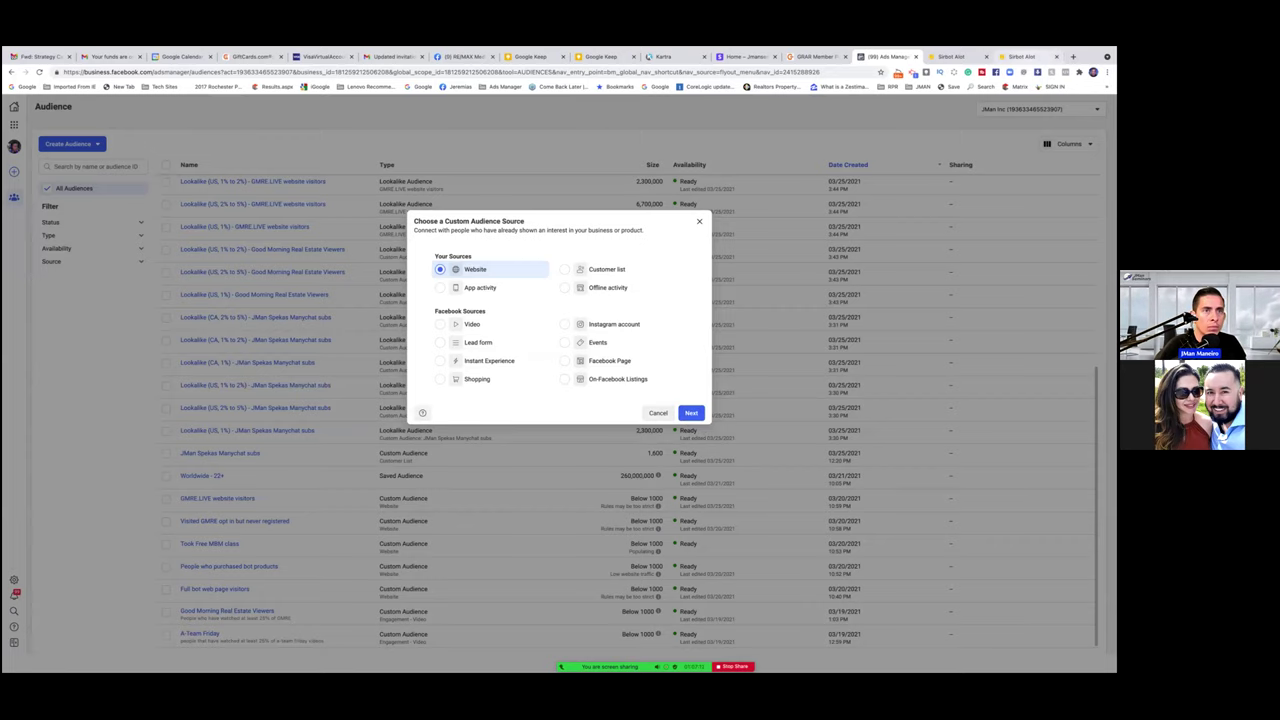
Step: Copy jmanbot.com/FREEmbmOptin from the address of the Sirbot Alot opt-in page and return to the new audience
left_click(1020, 56)
left_click(182, 72)
right_click(181, 71)
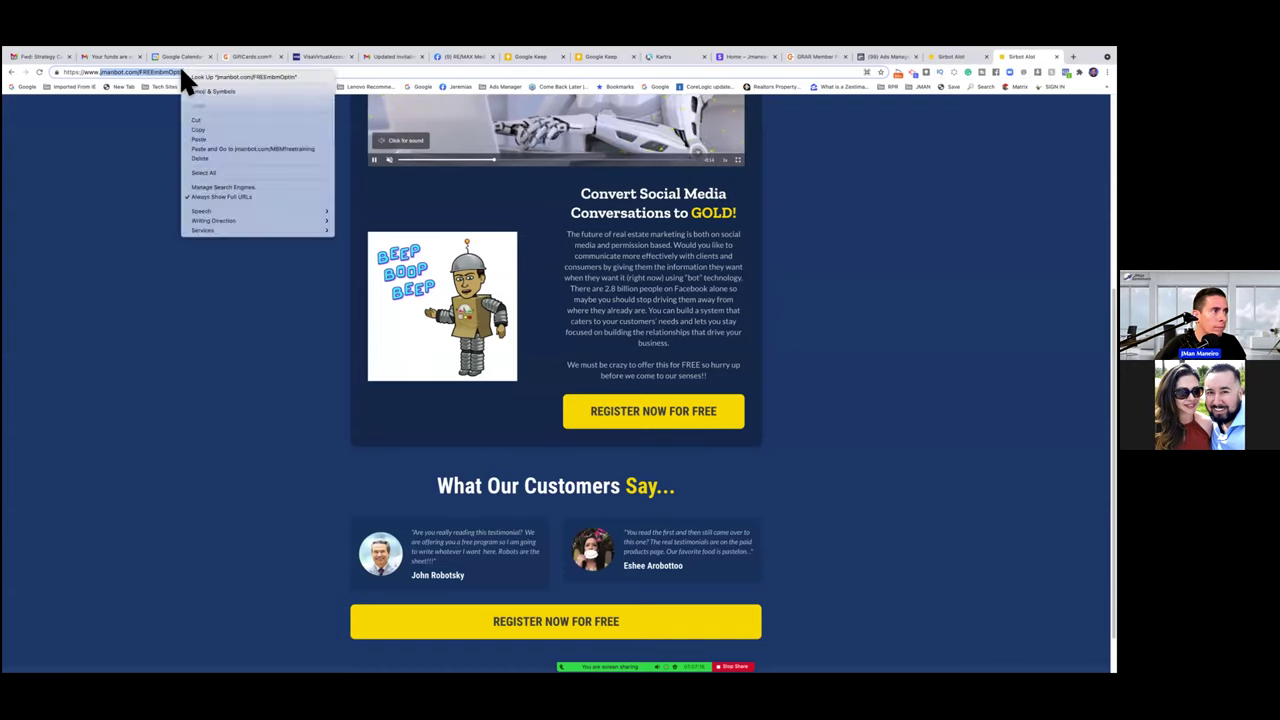
left_click(200, 129)
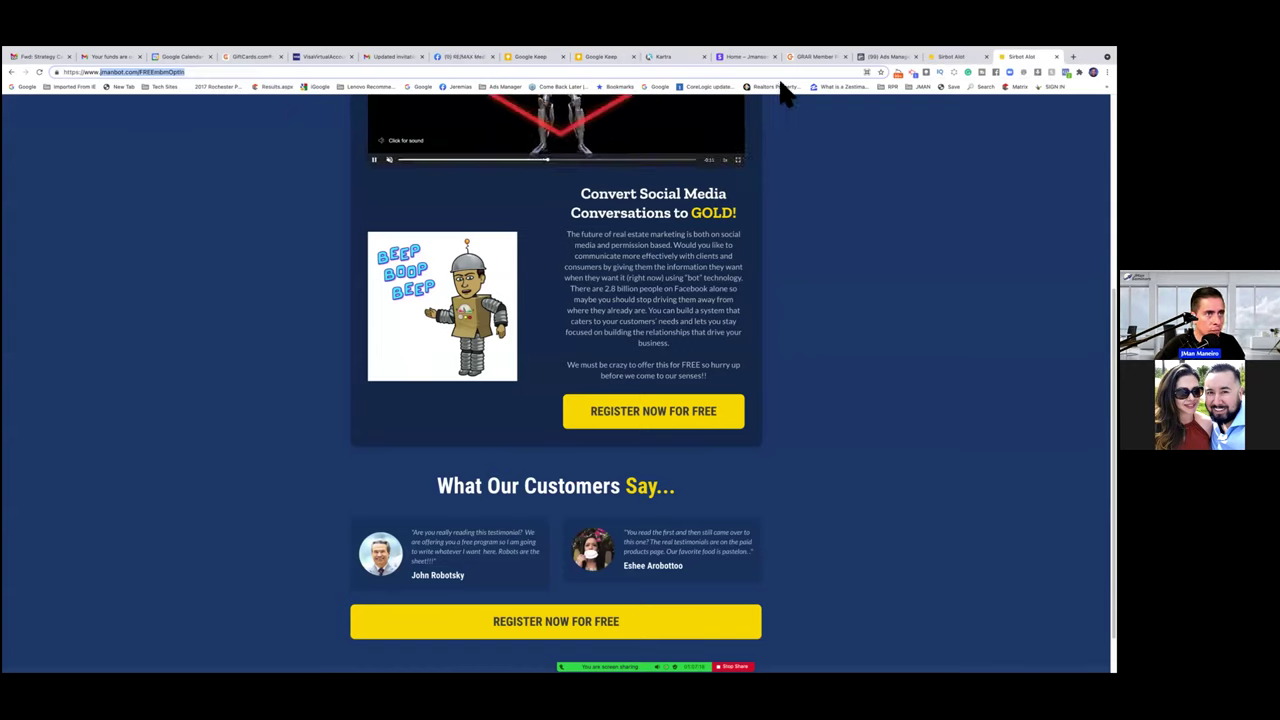
left_click(890, 57)
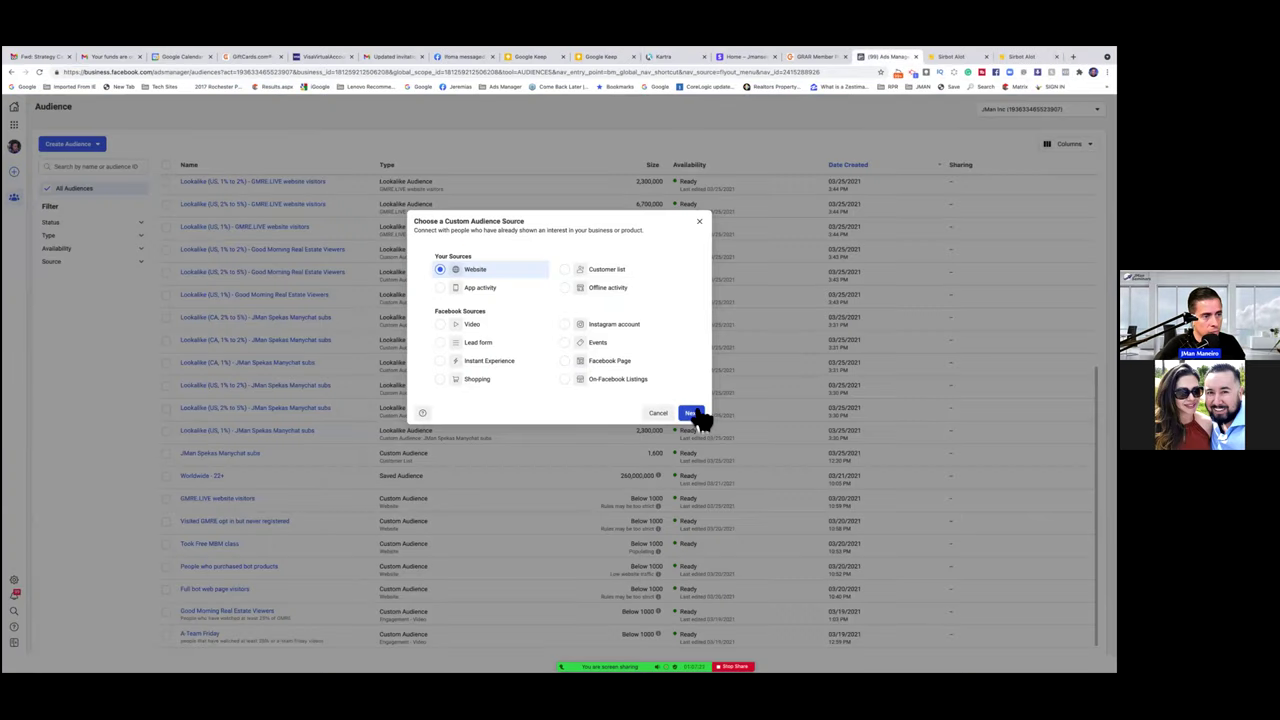
Step: Continue to the website audience's criteria and include people who visited specific web pages
left_click(692, 414)
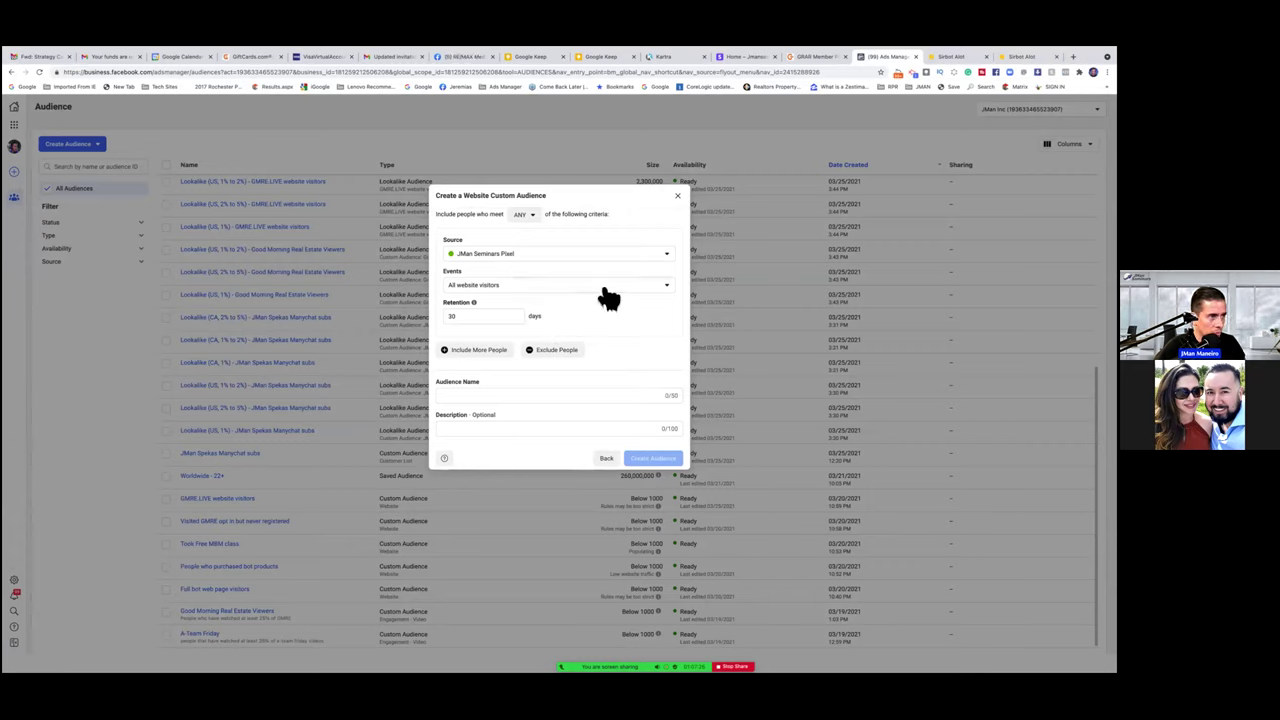
left_click(605, 292)
left_click(559, 346)
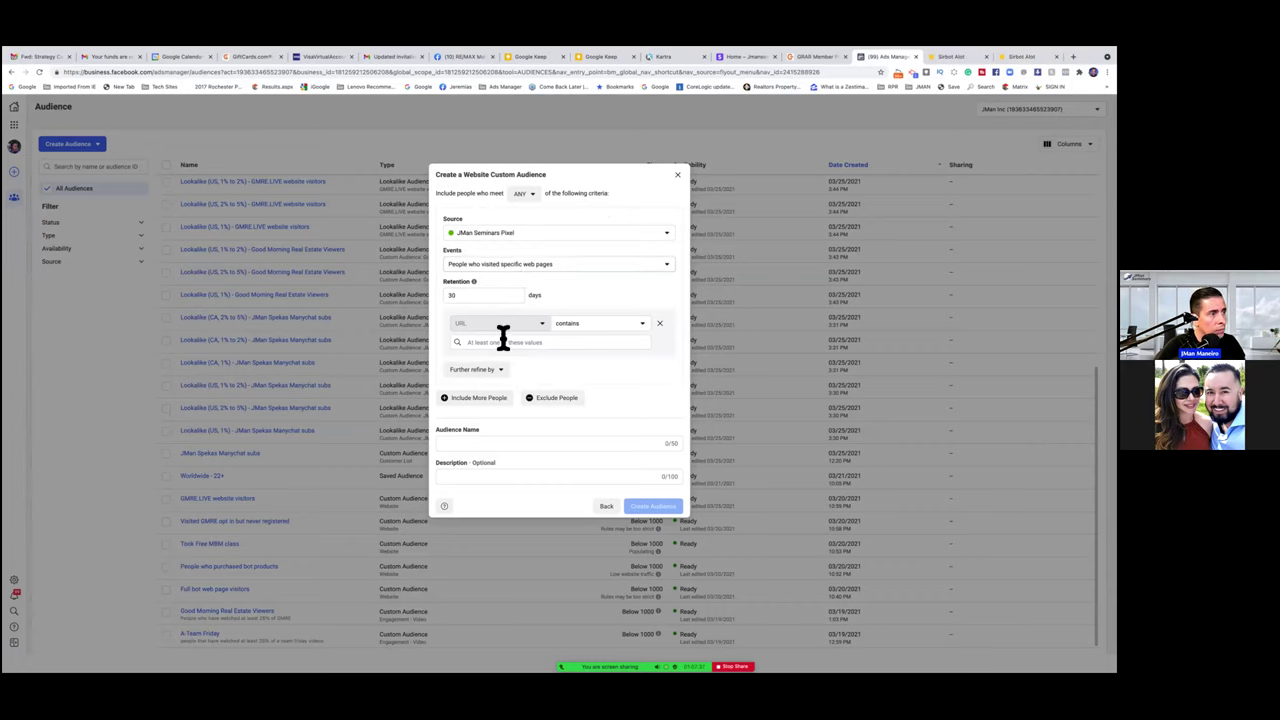
Step: Set the inclusion's URL condition to contain jmanbot.com/FREEmbmOptin
right_click(504, 342)
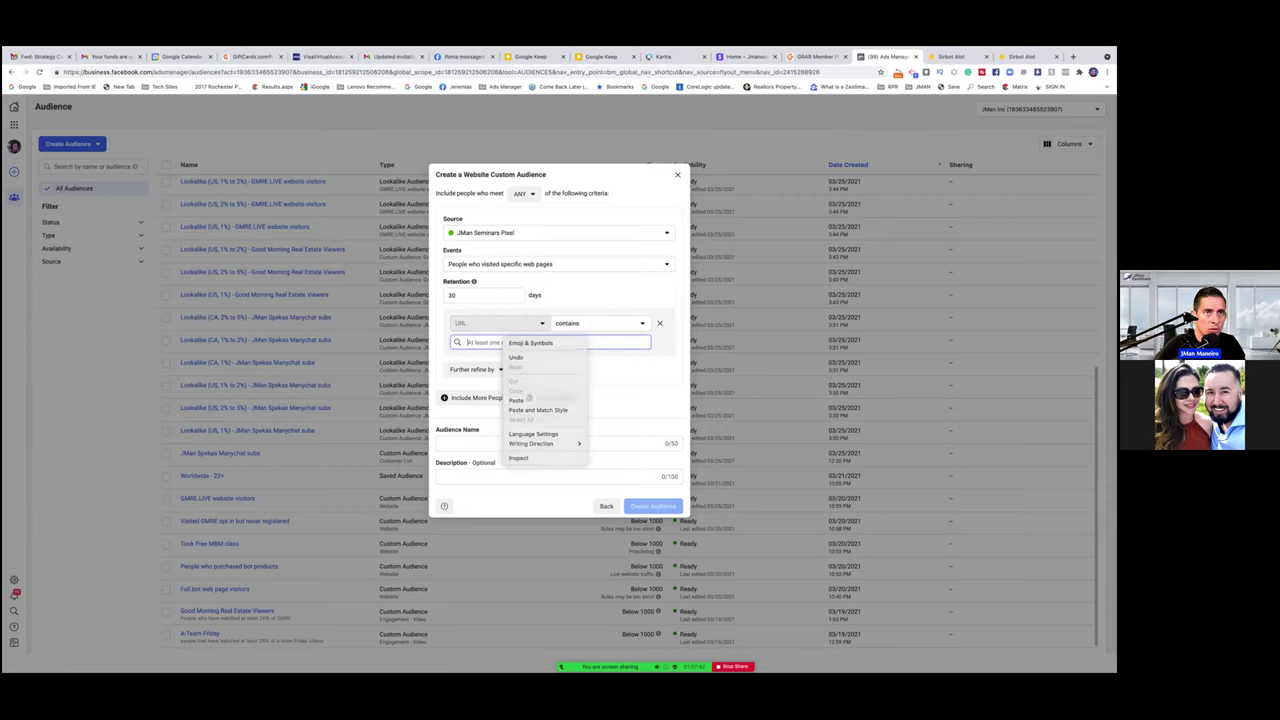
left_click(520, 400)
left_click(1020, 56)
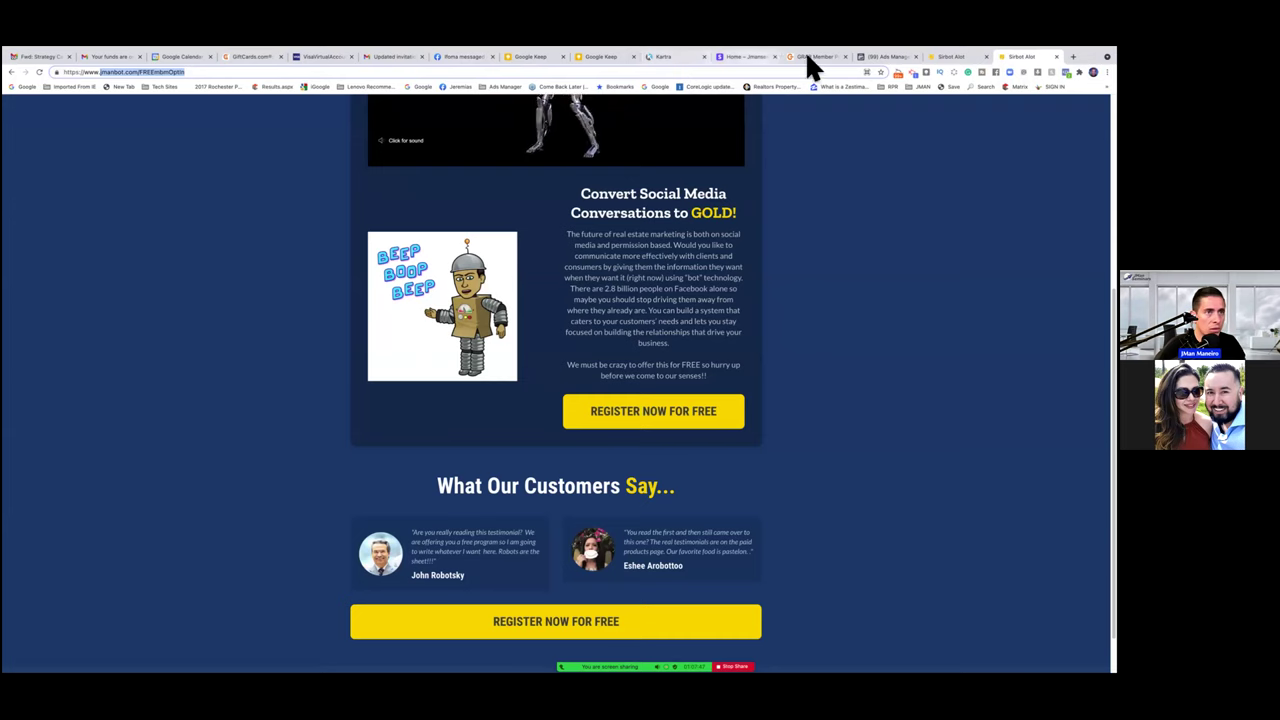
left_click(884, 56)
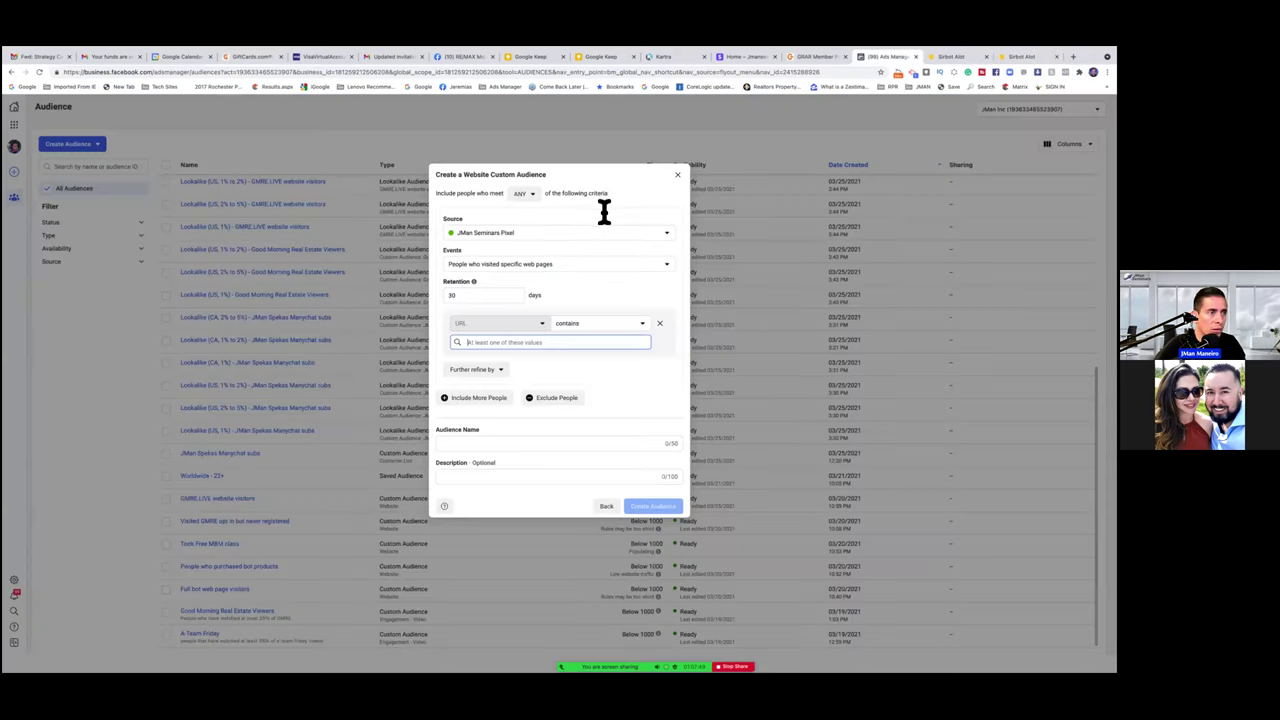
right_click(546, 340)
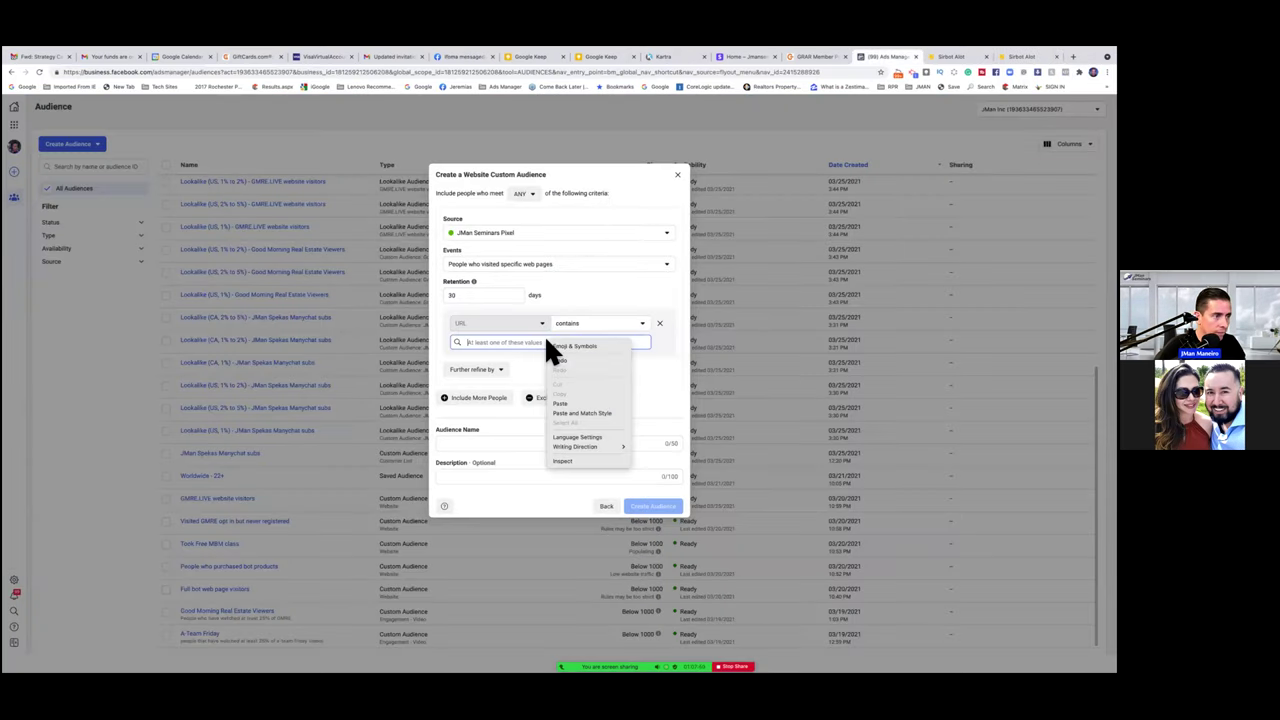
left_click(556, 403)
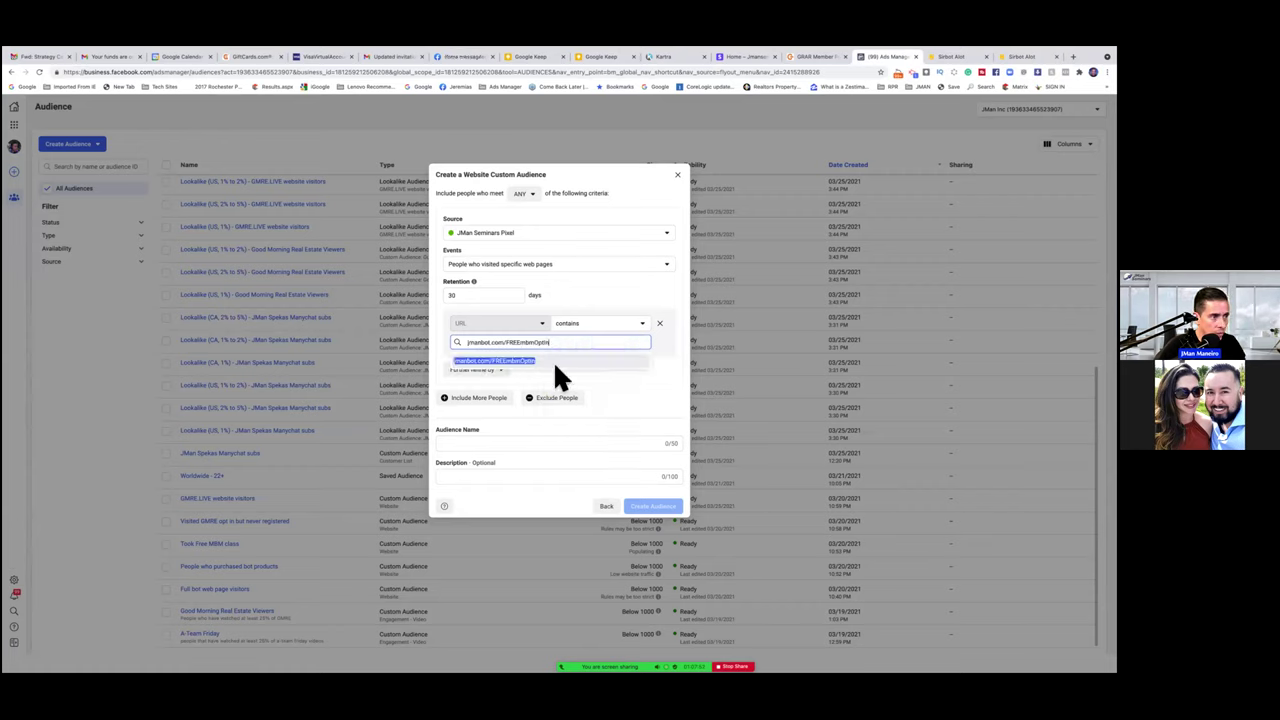
key("Return")
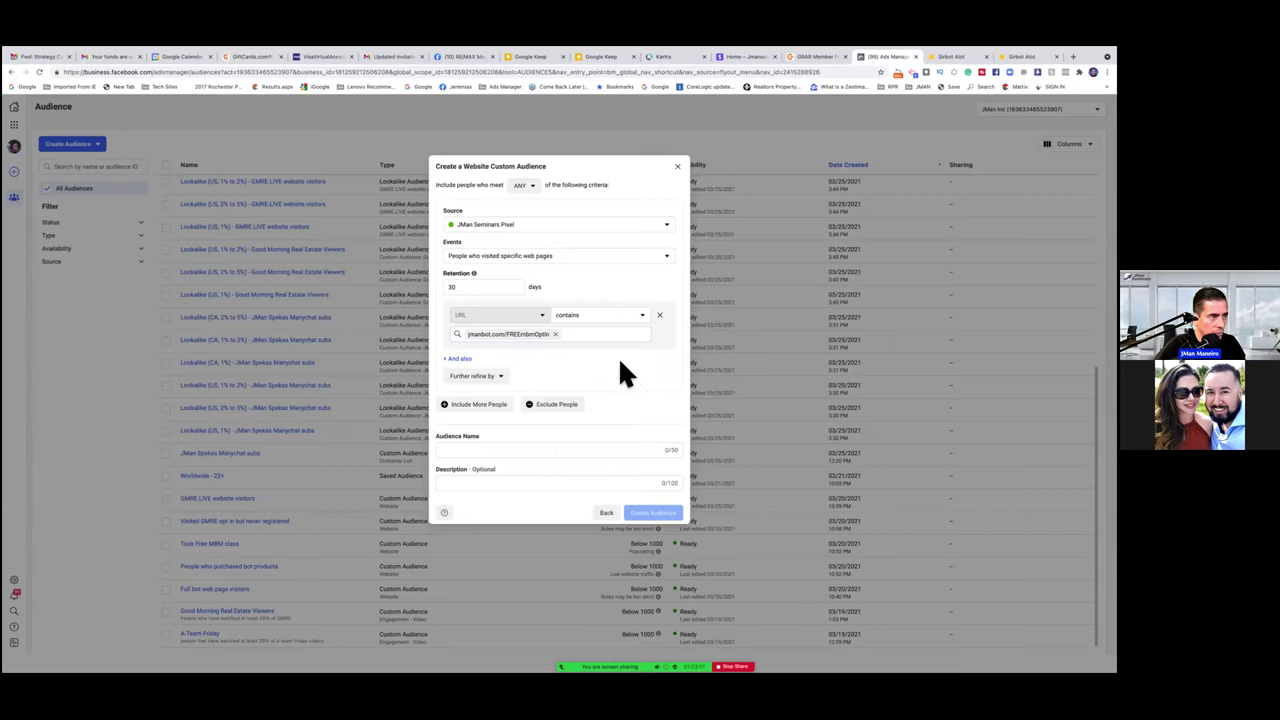
Step: Add a single exclusion to the new audience for people who visited specific web pages, removing the surplus exclusion
left_click(542, 449)
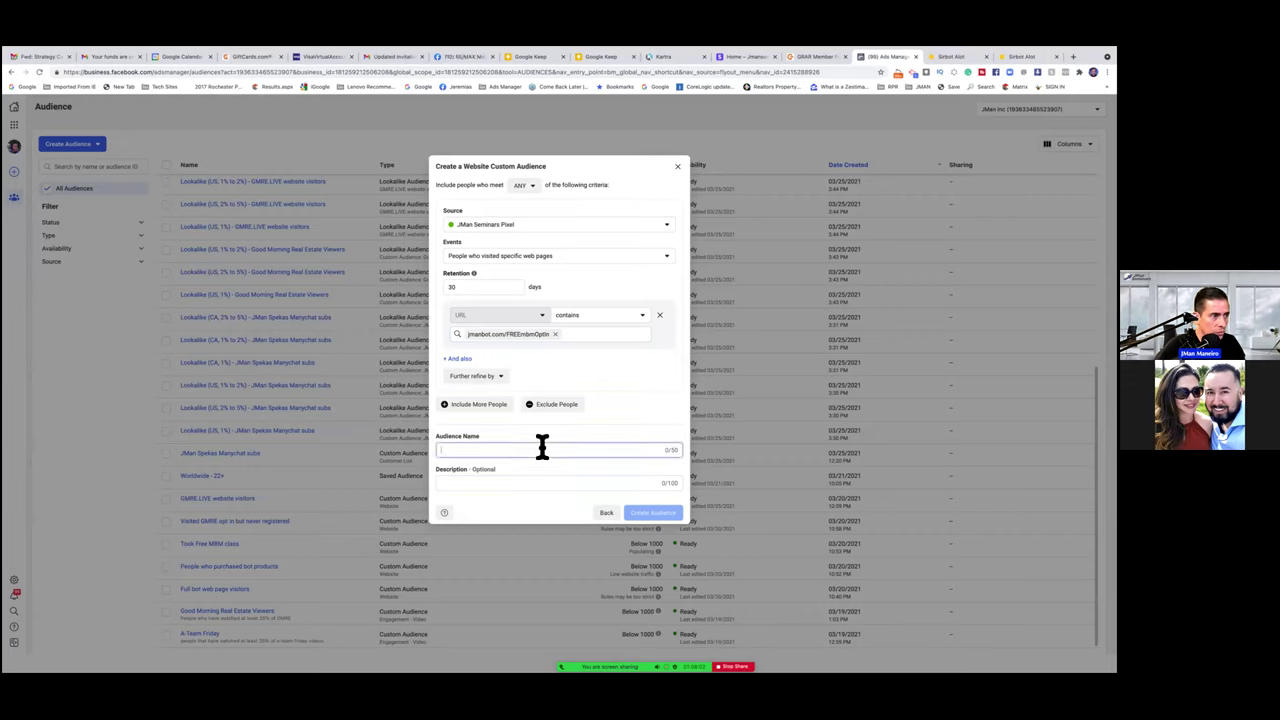
left_click(551, 406)
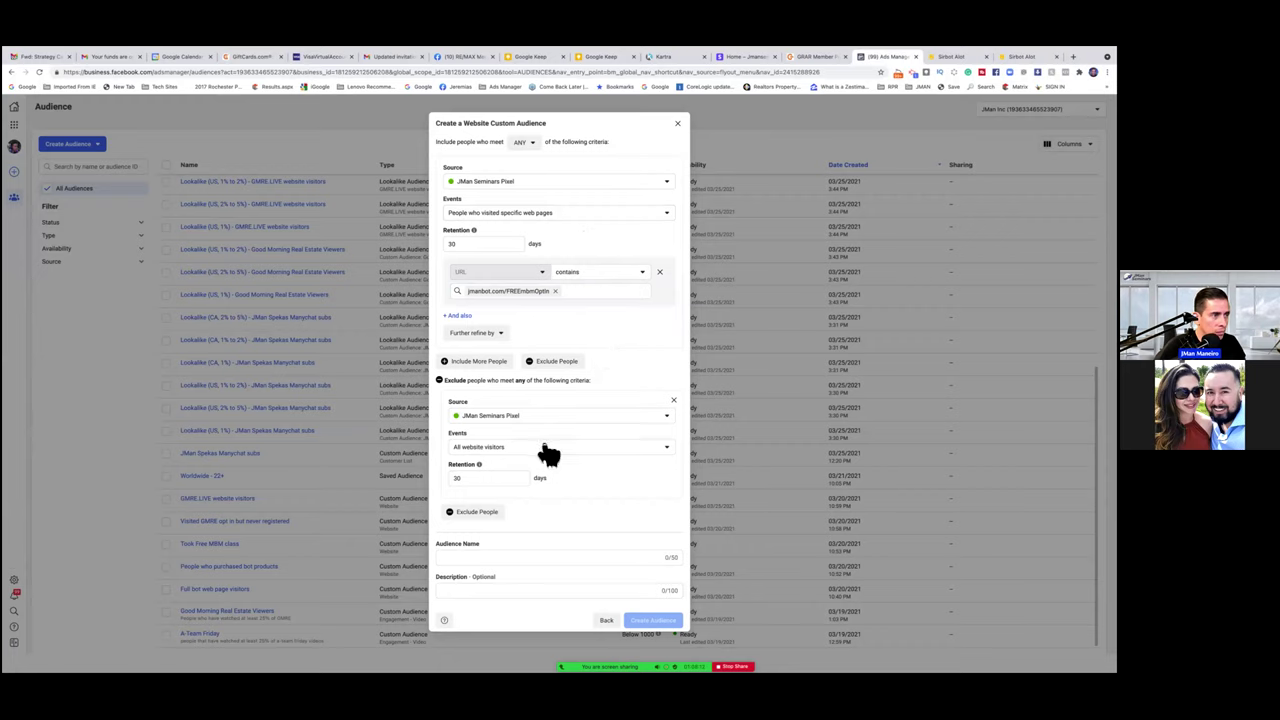
left_click(541, 363)
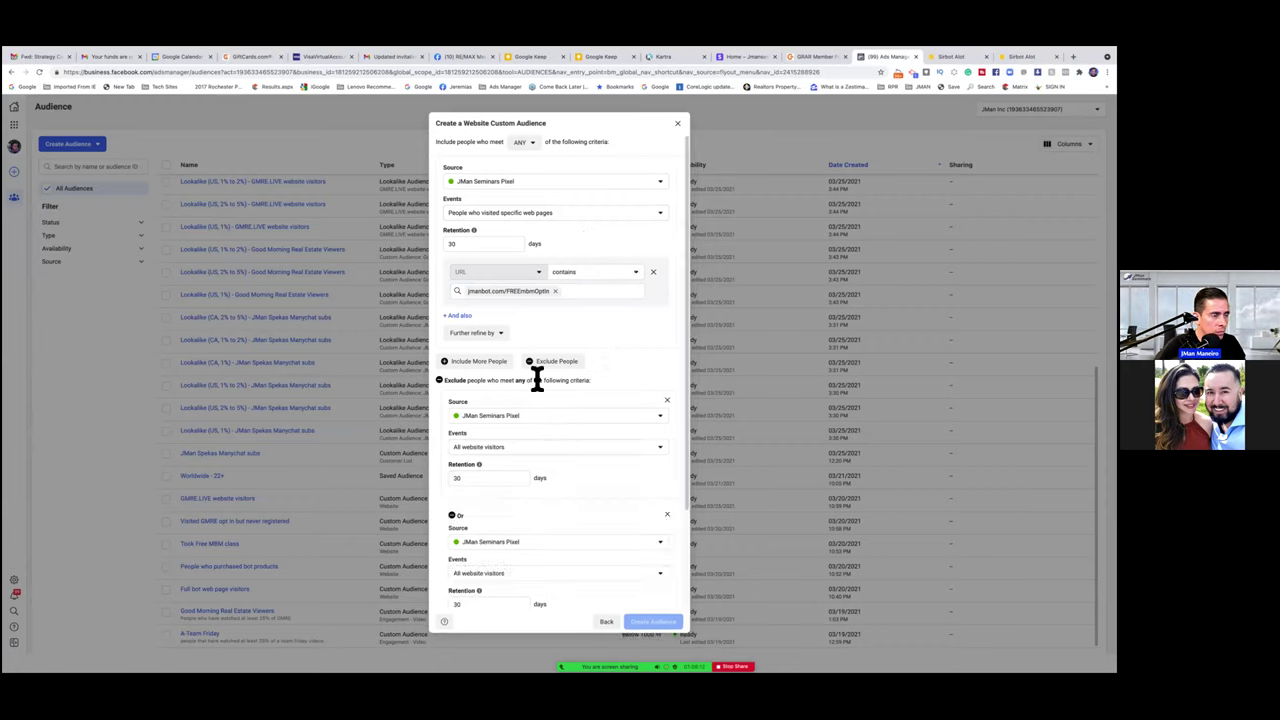
scroll(546, 466, "down", 1)
scroll(545, 458, "down", 1)
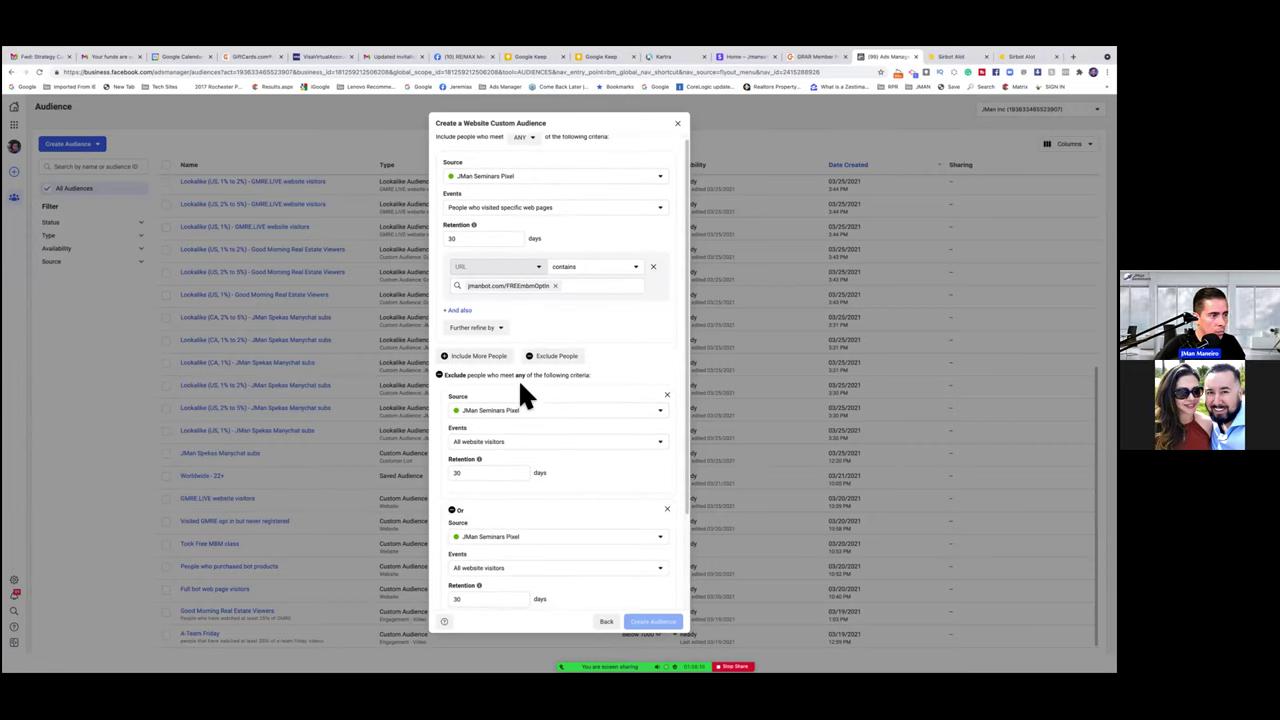
left_click(667, 396)
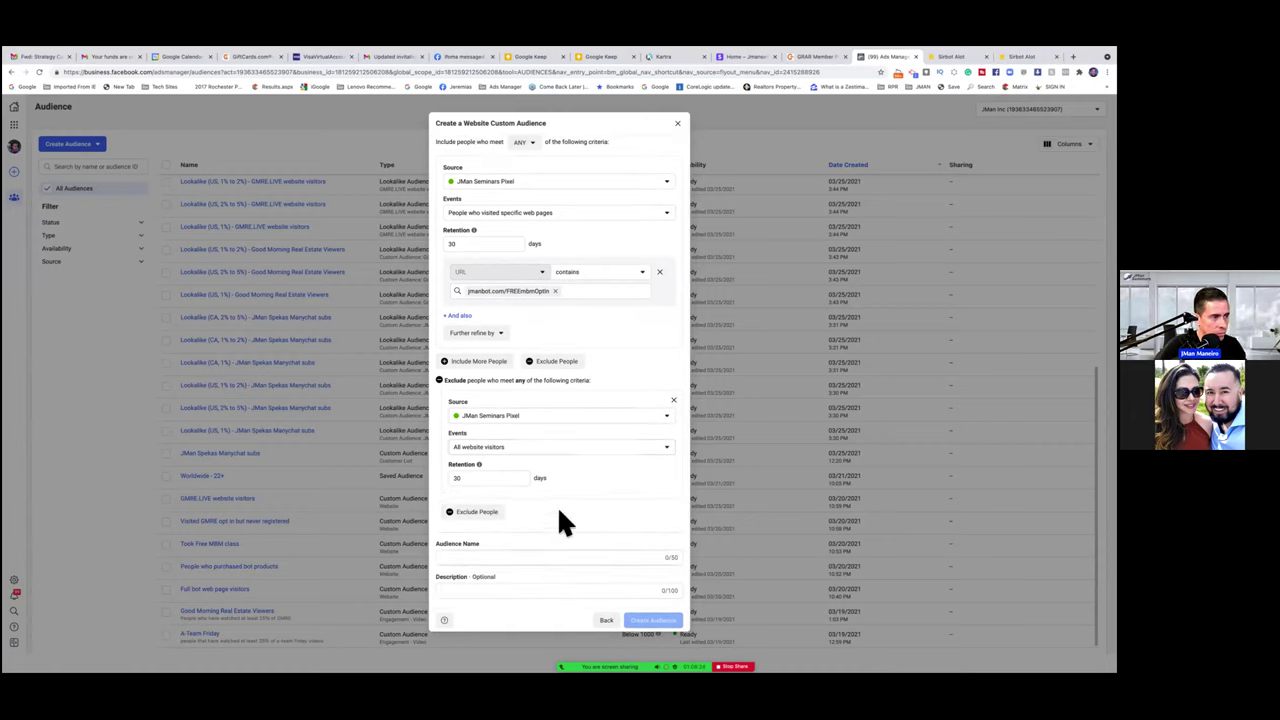
left_click(628, 452)
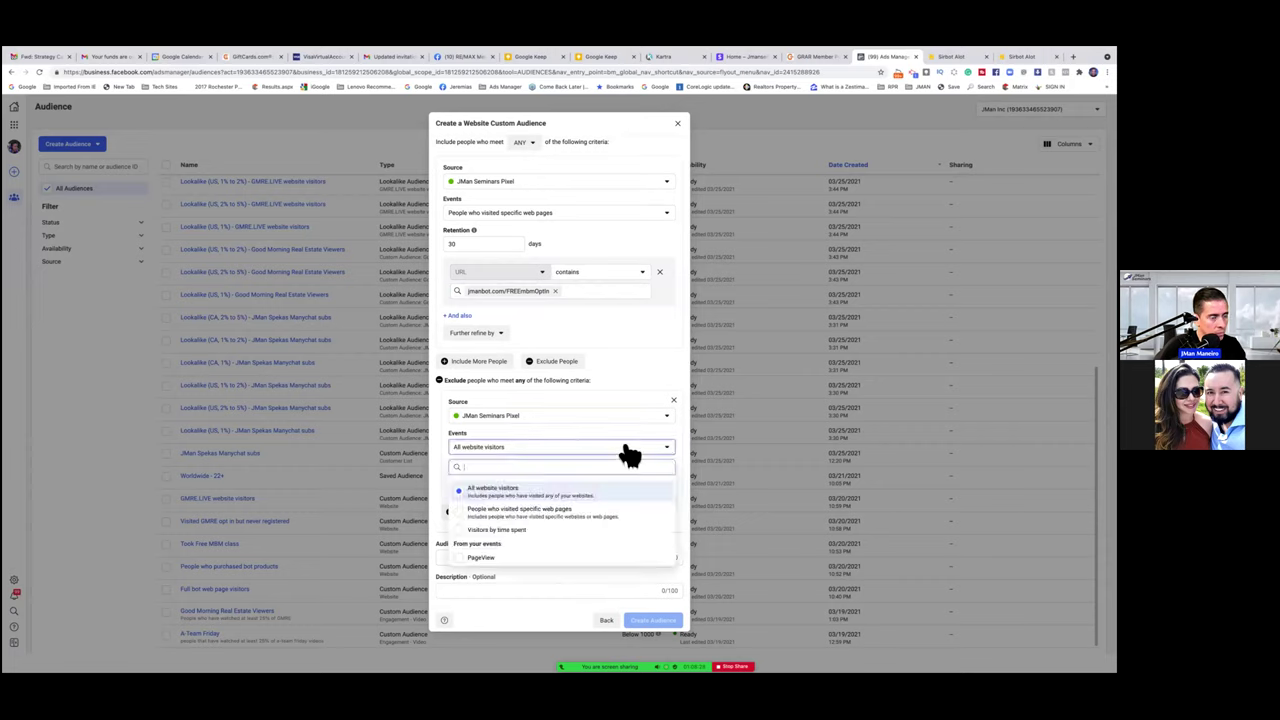
left_click(465, 518)
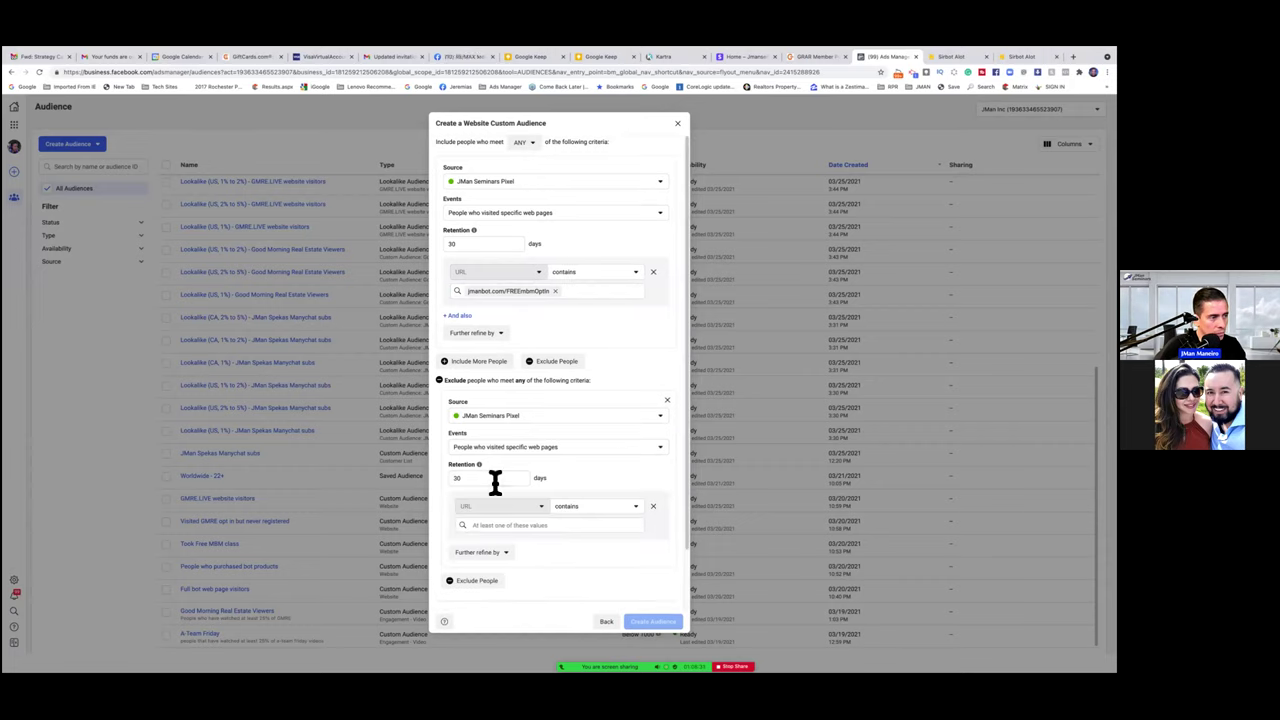
left_click(541, 525)
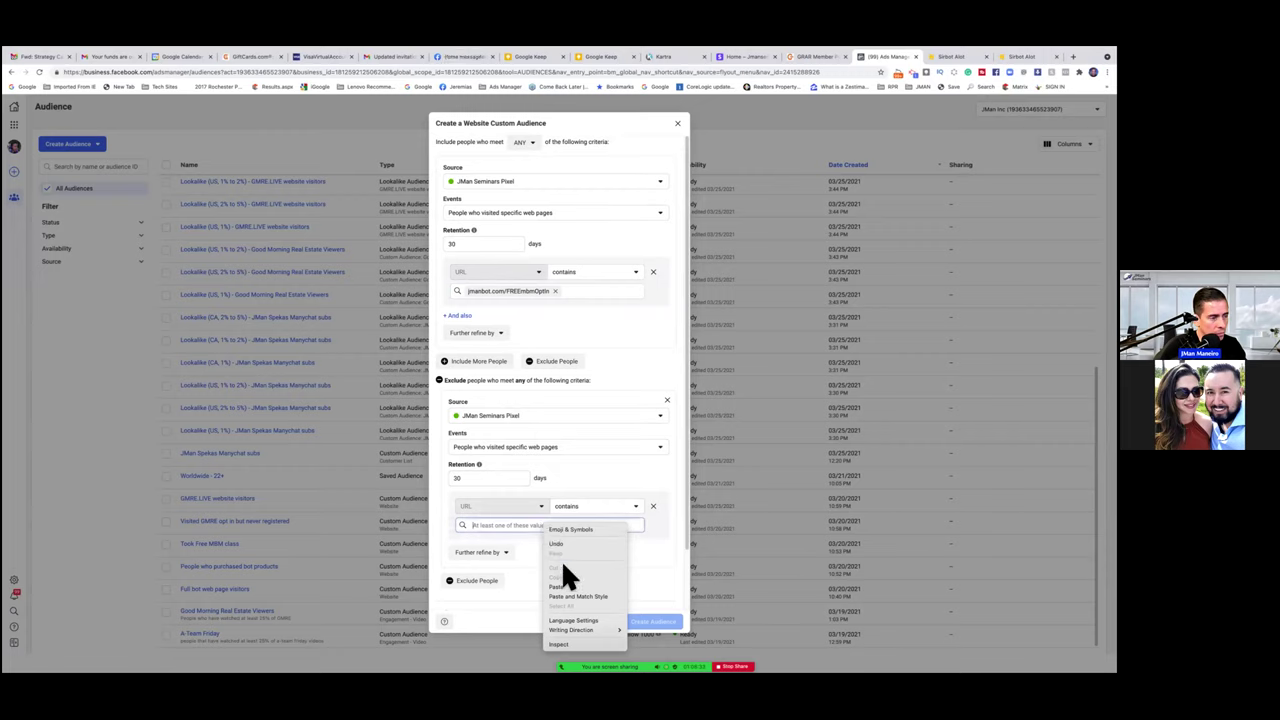
type("jmanbot.com/FREEmbmOptIn")
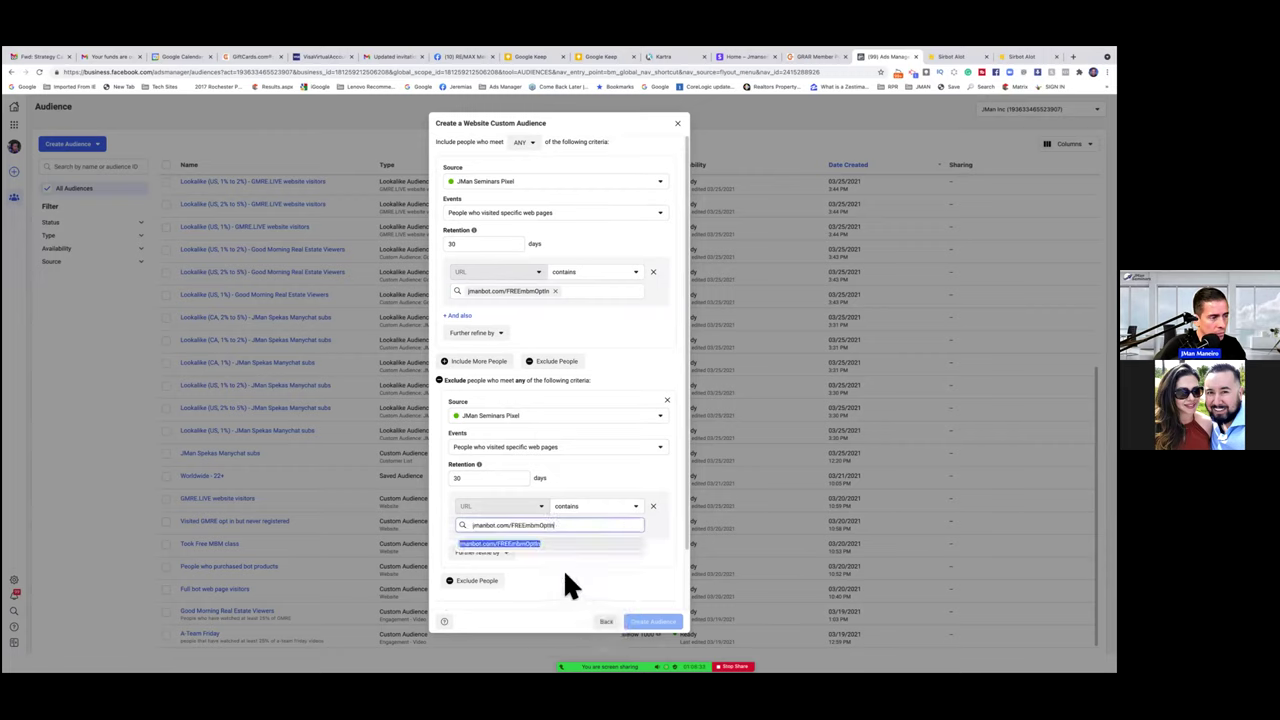
key("BackSpace")
key("BackSpace")
key("BackSpace")
key("BackSpace")
key("BackSpace")
key("BackSpace")
key("BackSpace")
key("BackSpace")
key("BackSpace")
key("BackSpace")
key("BackSpace")
key("BackSpace")
key("BackSpace")
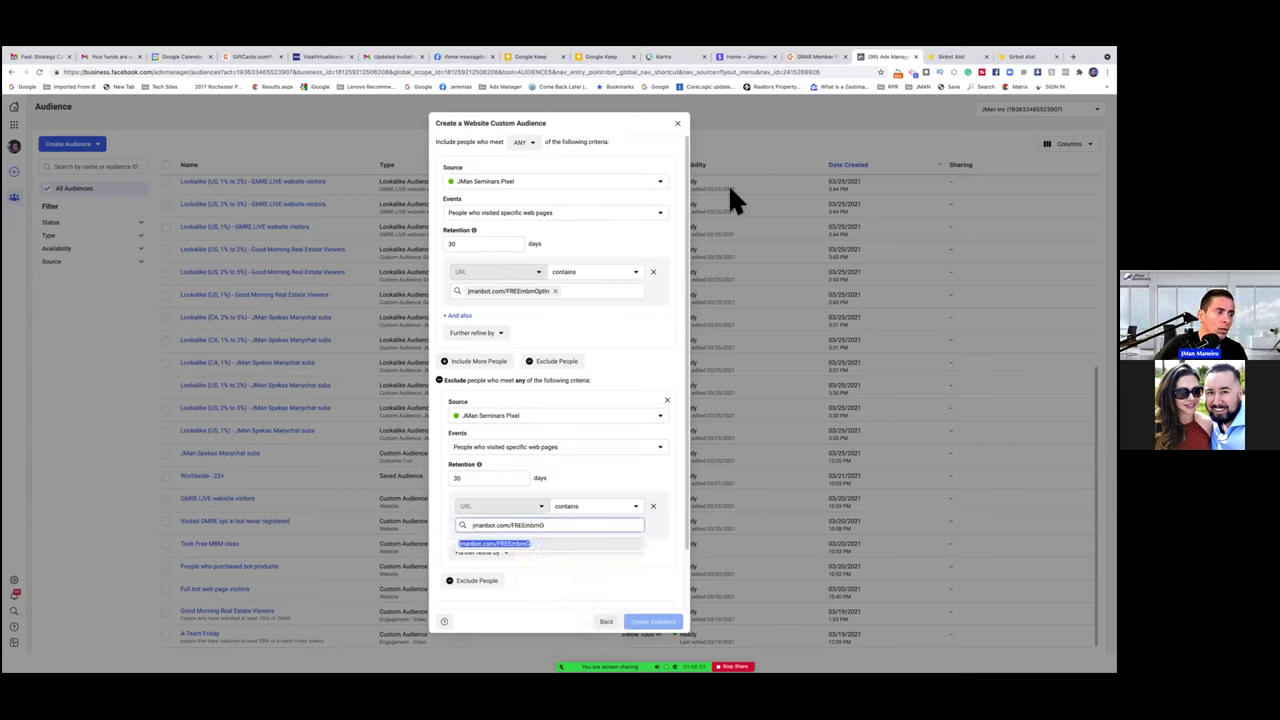
key("BackSpace")
key("BackSpace")
key("BackSpace")
key("BackSpace")
key("BackSpace")
key("BackSpace")
key("BackSpace")
key("BackSpace")
key("BackSpace")
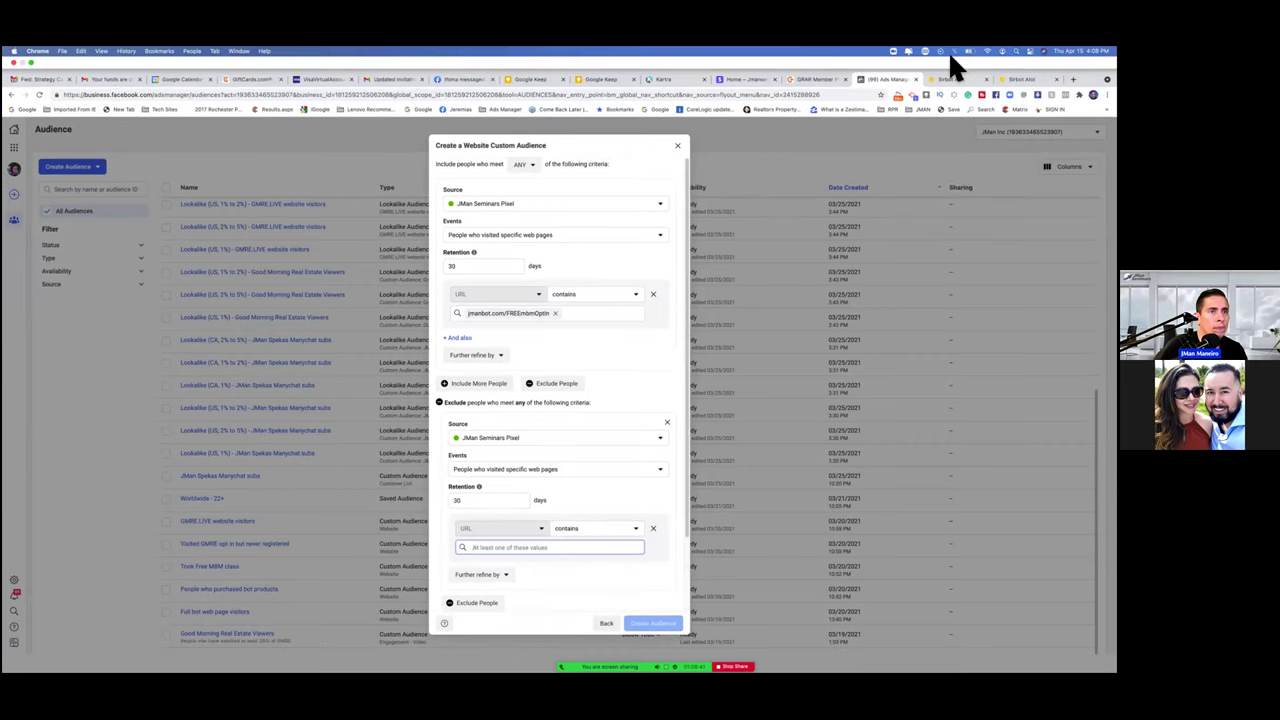
Step: Set the exclusion's URL condition to contain jmanbot.com/MBMfreetraining, copied from the address of the Sirbot Alot free training page
left_click(951, 79)
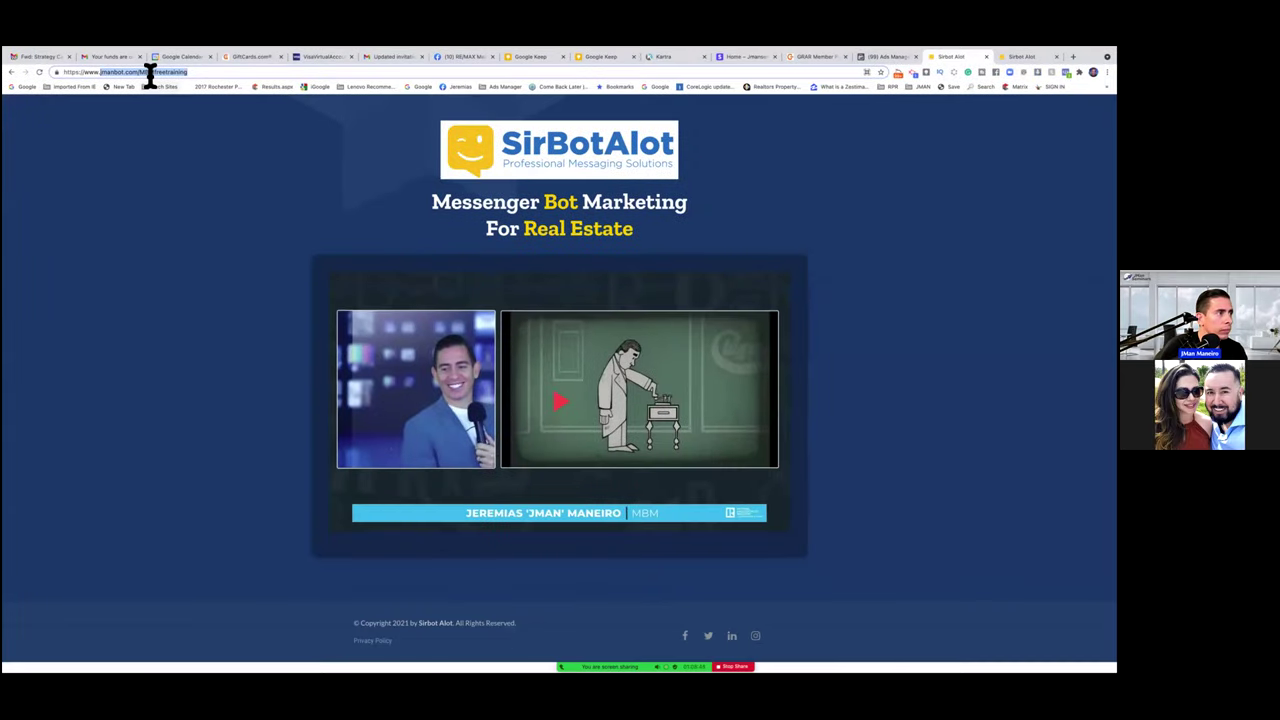
right_click(149, 71)
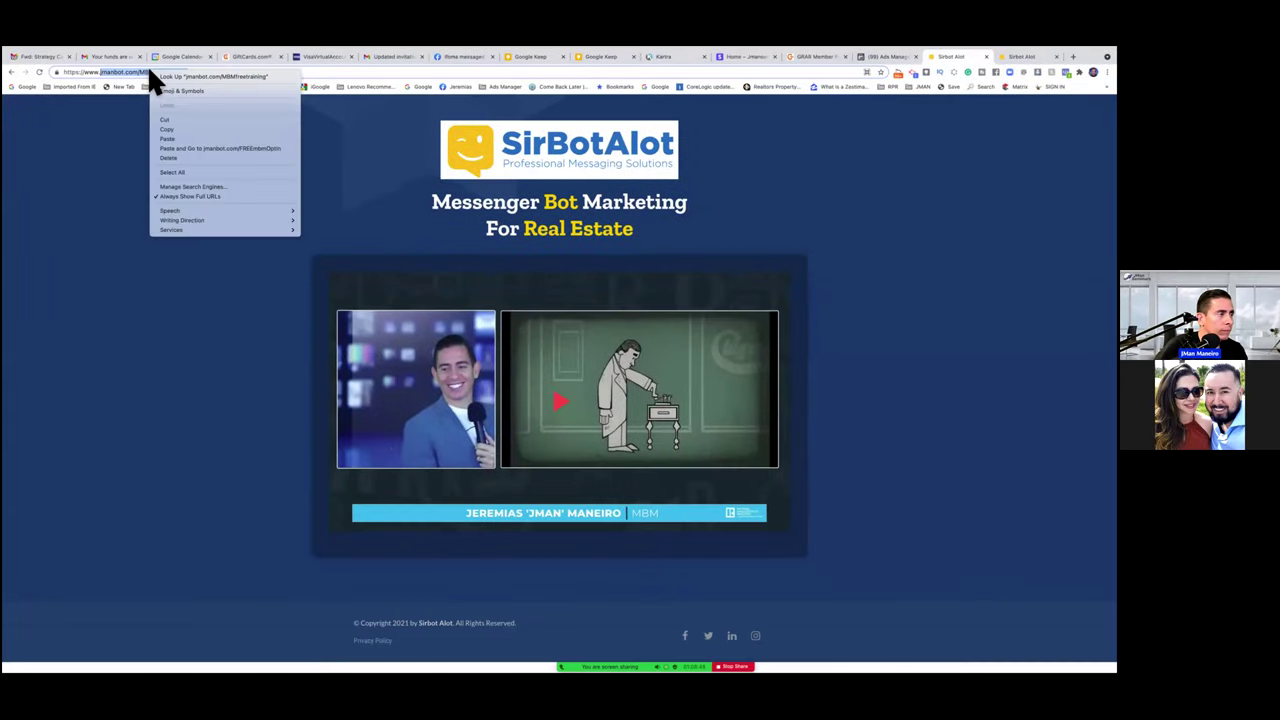
left_click(166, 129)
left_click(893, 55)
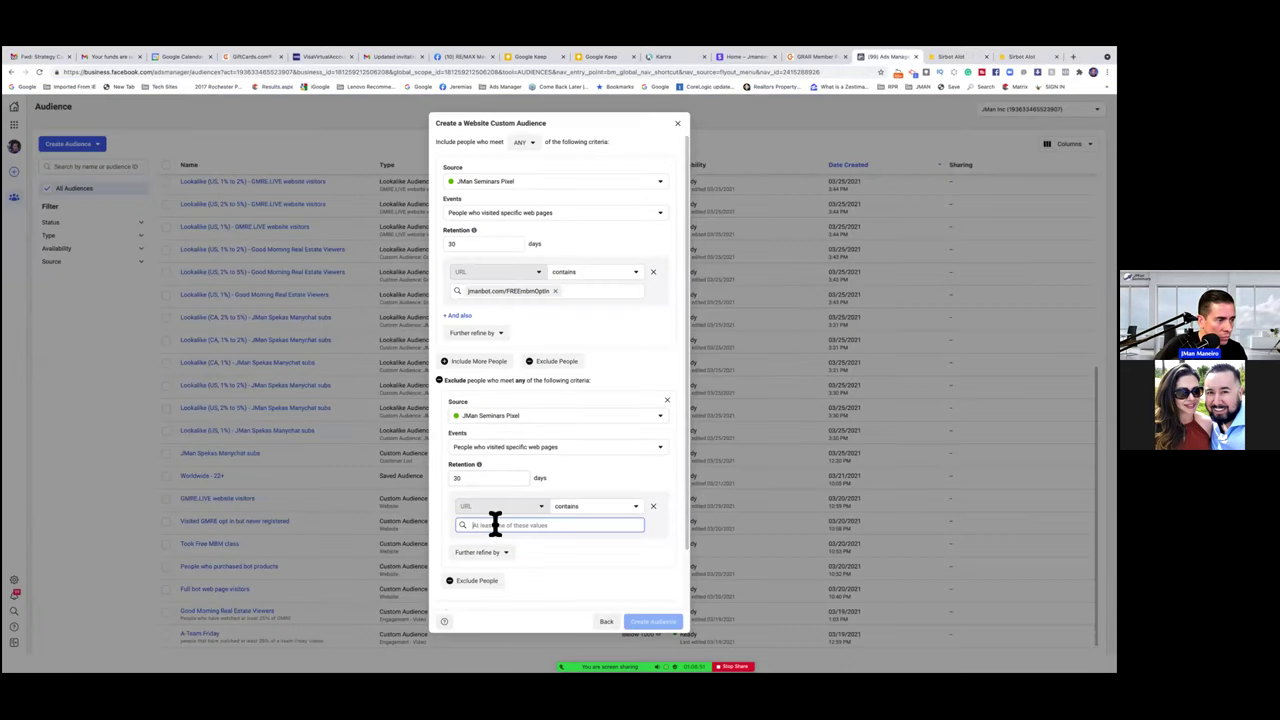
right_click(493, 514)
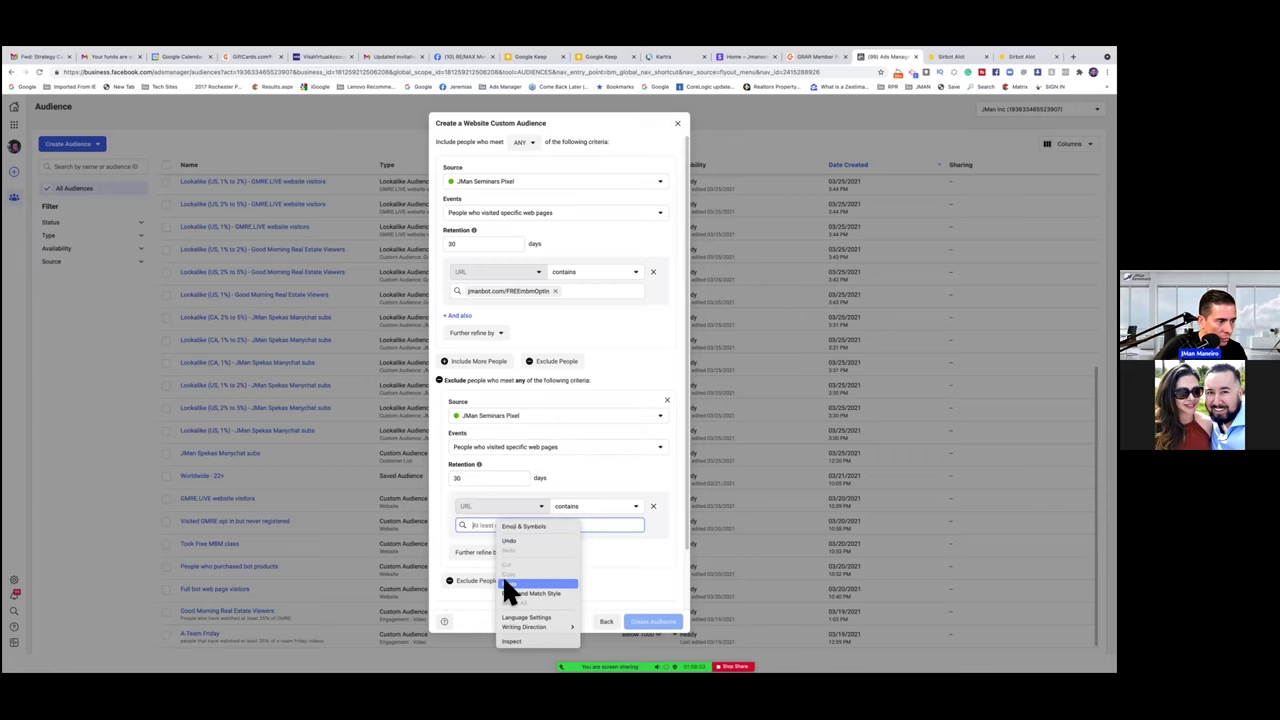
left_click(504, 583)
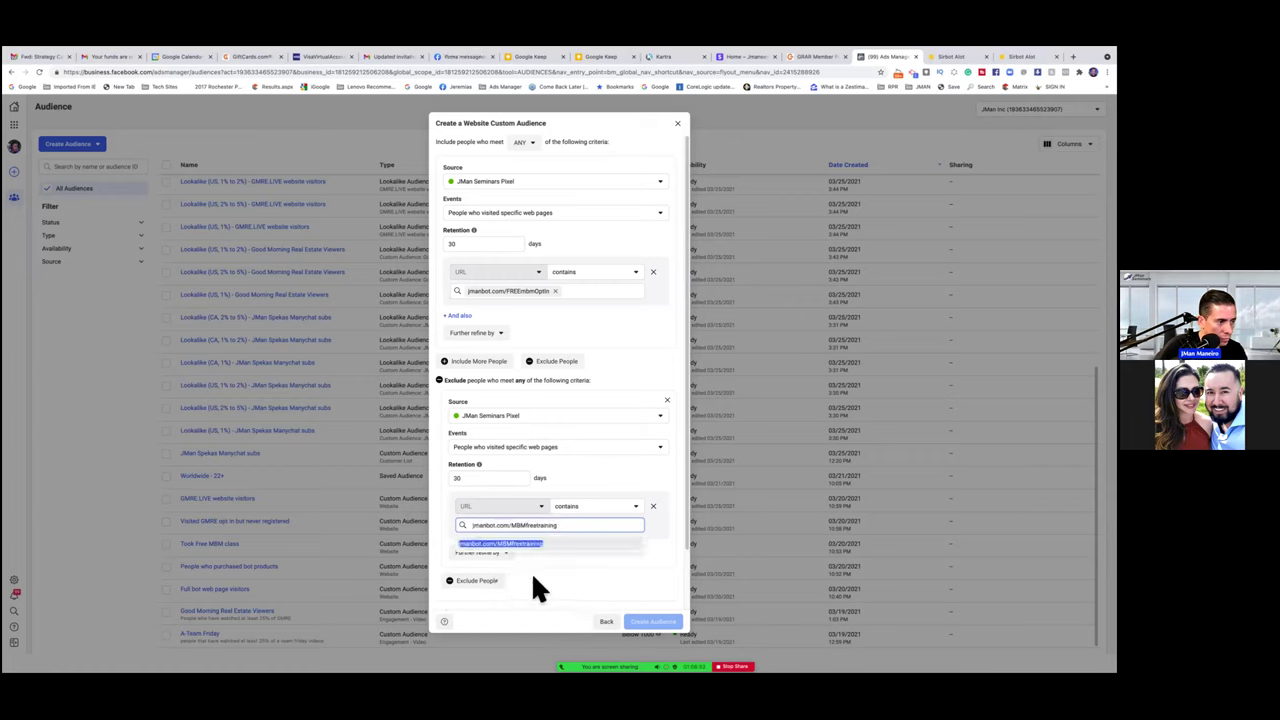
key("Return")
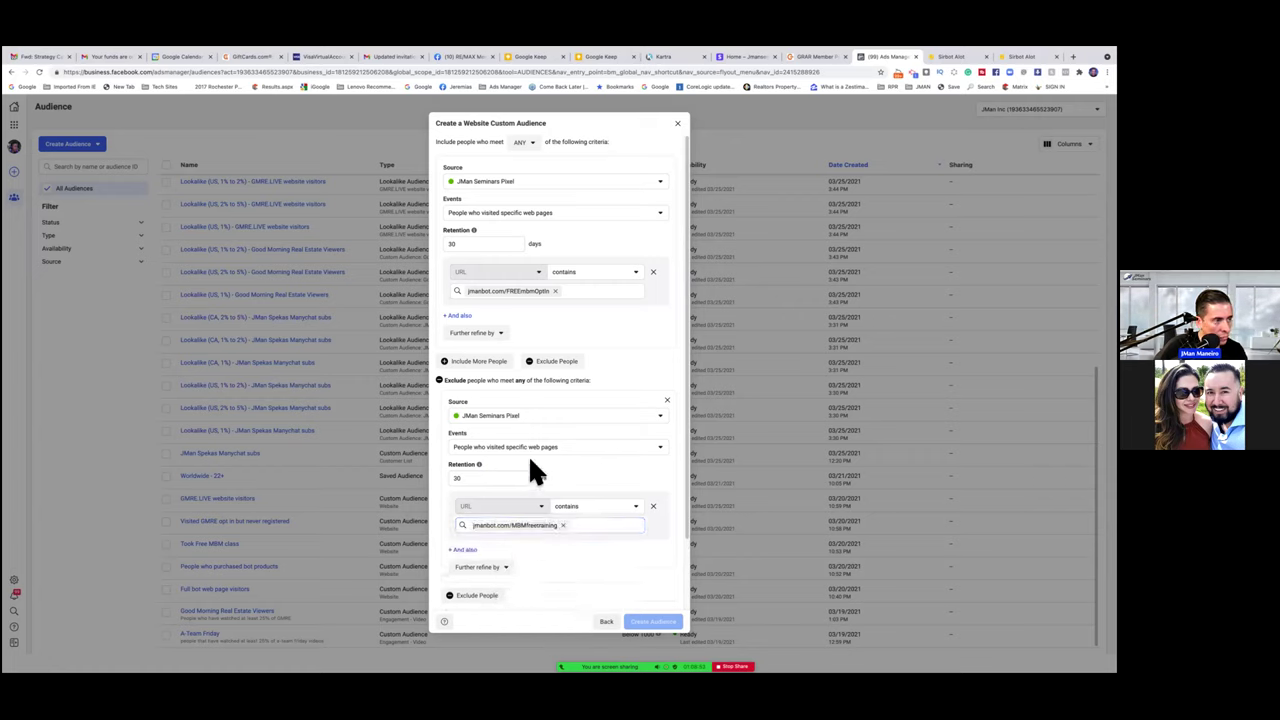
Step: Name the website custom audience MBM Opt-In Page Visitors (only)
scroll(590, 465, "down", 1)
scroll(592, 512, "down", 1)
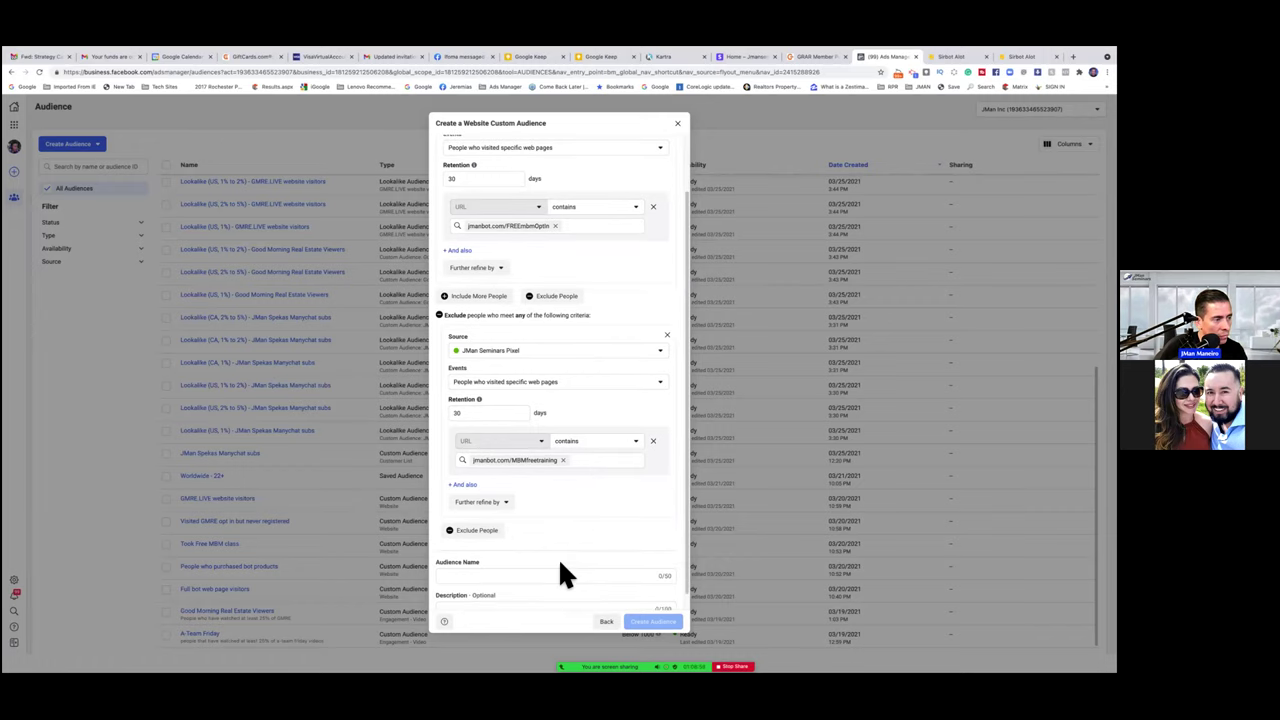
left_click(525, 576)
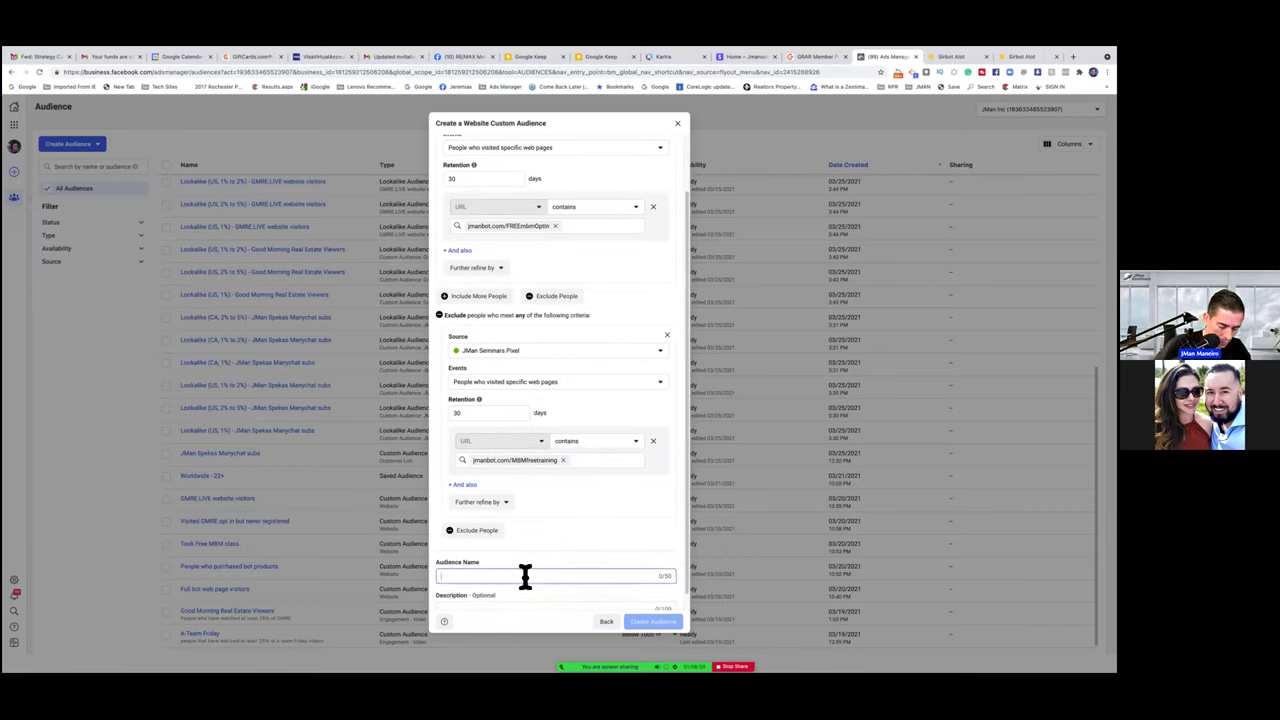
type("MBM ")
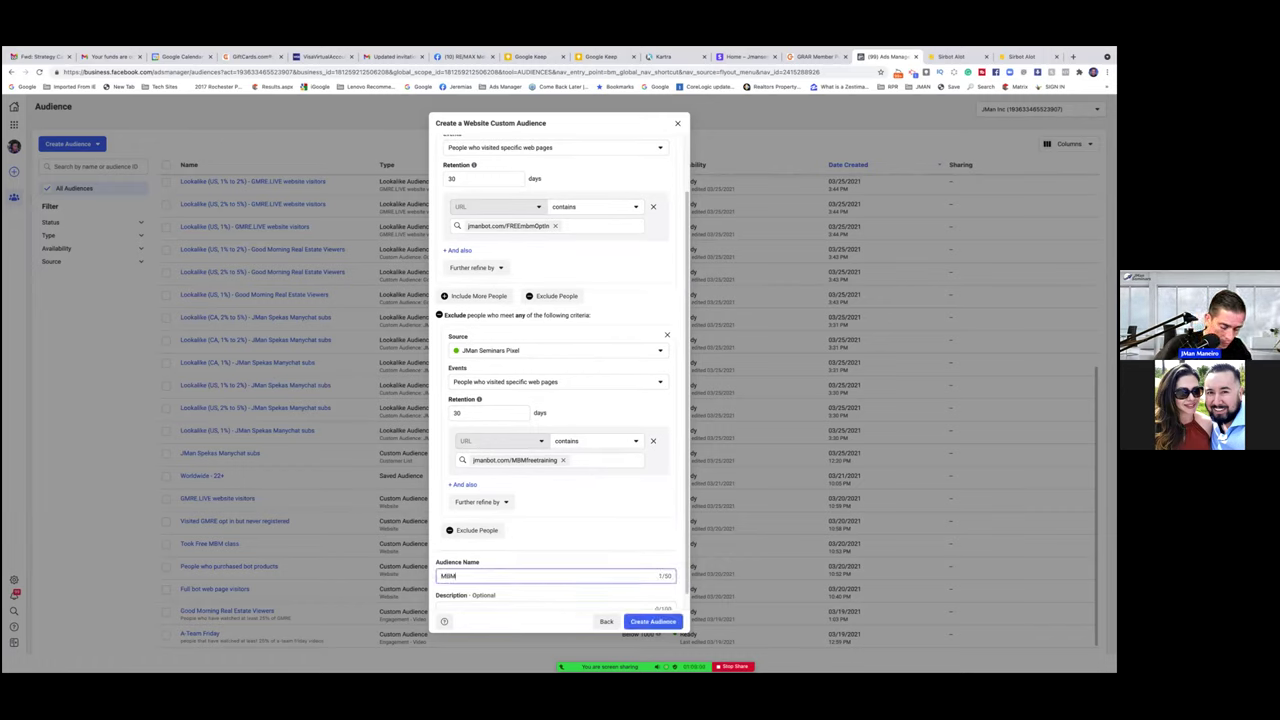
type("OPTI")
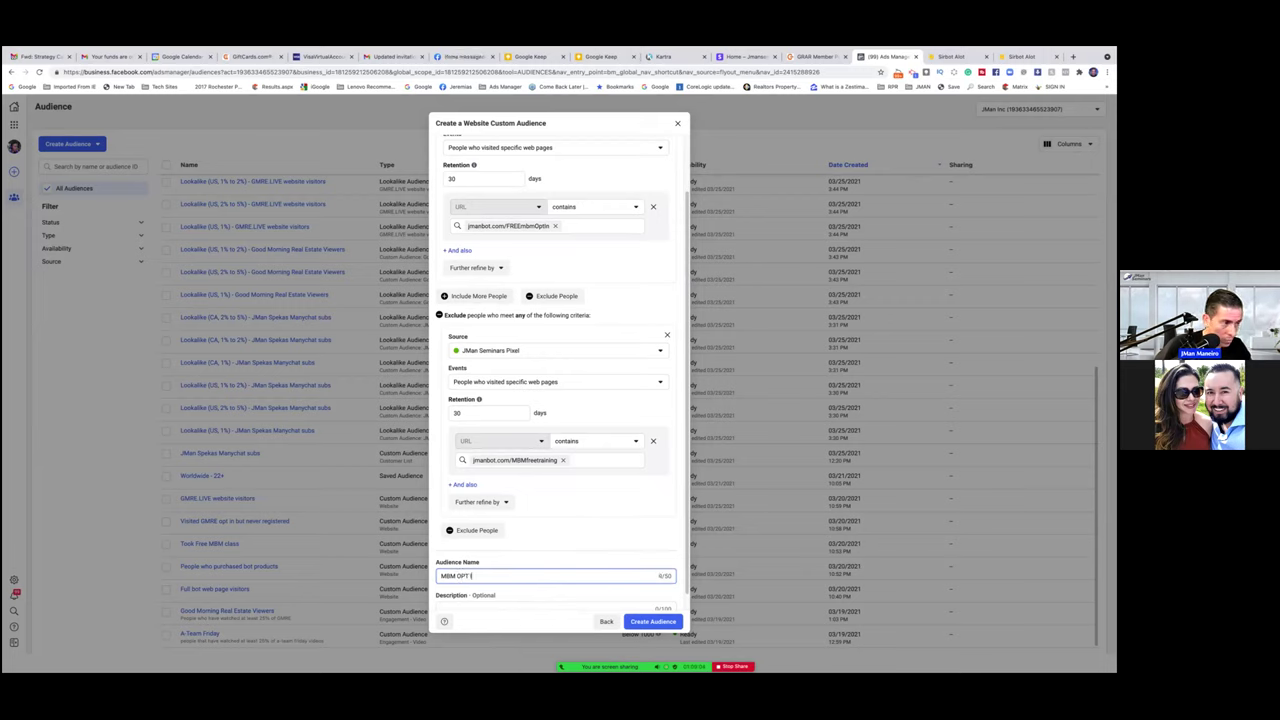
key("BackSpace")
key("BackSpace")
key("BackSpace")
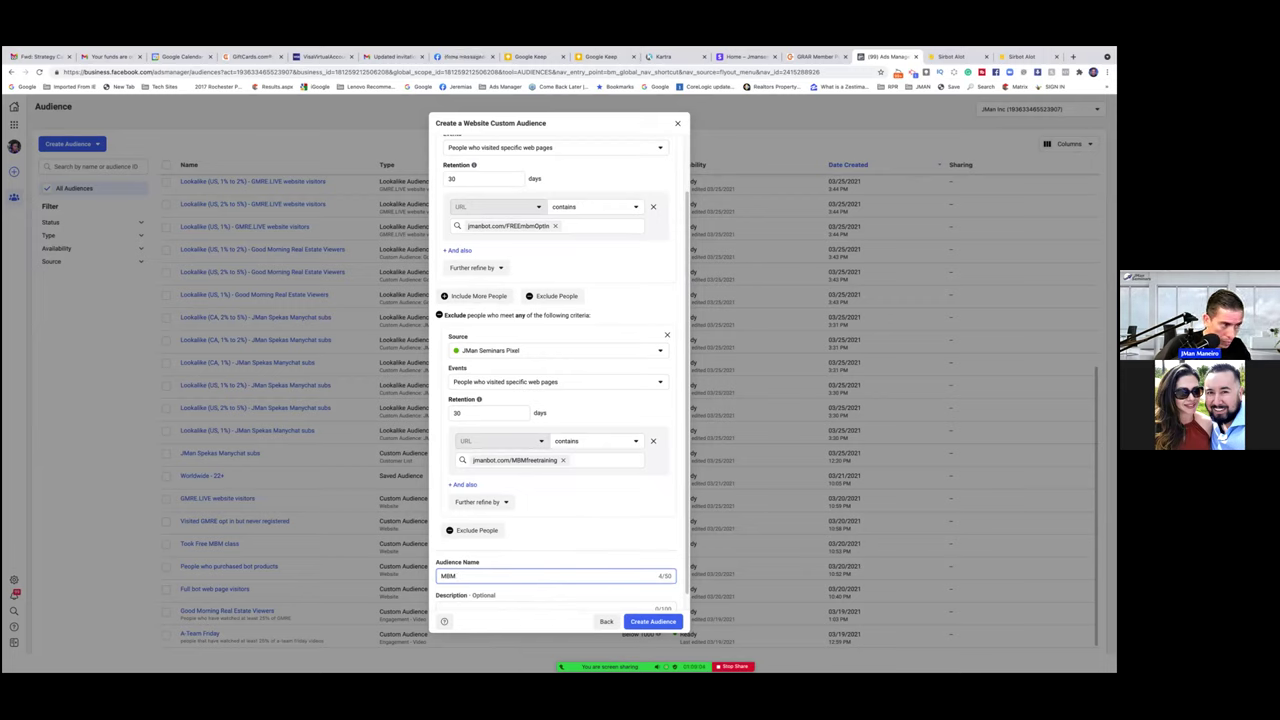
type("pt-In P")
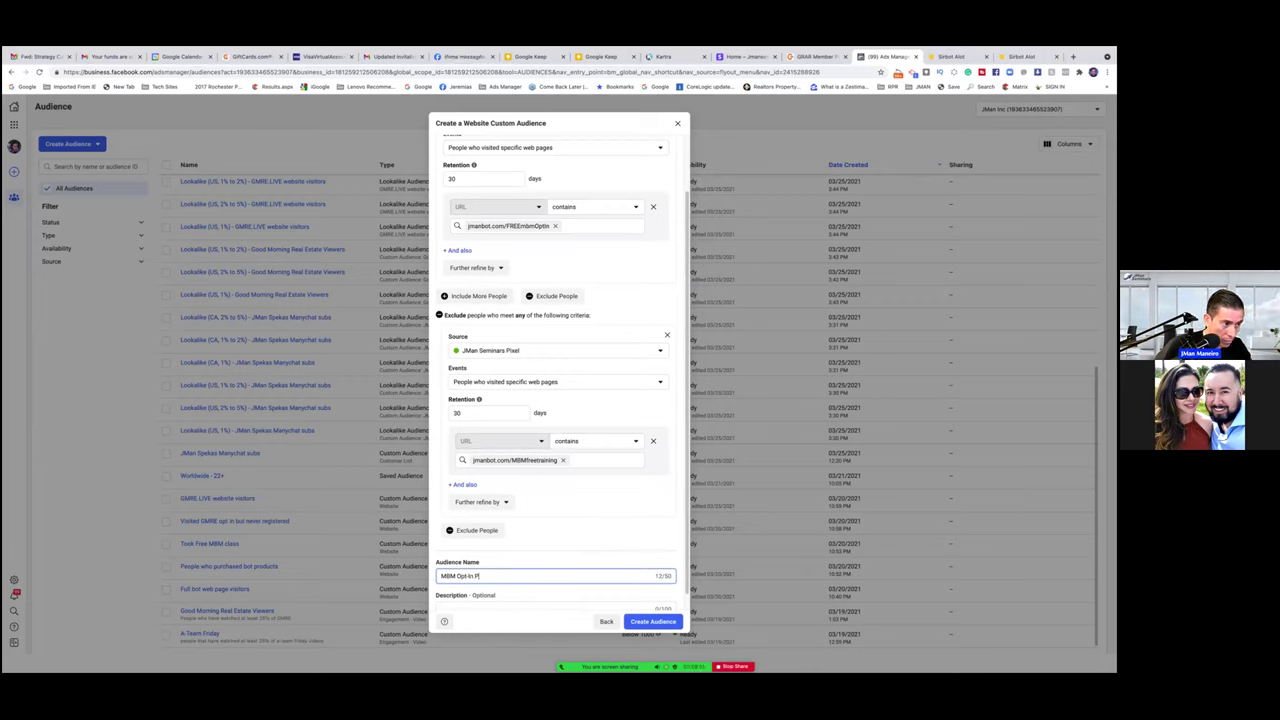
type("age Visitors")
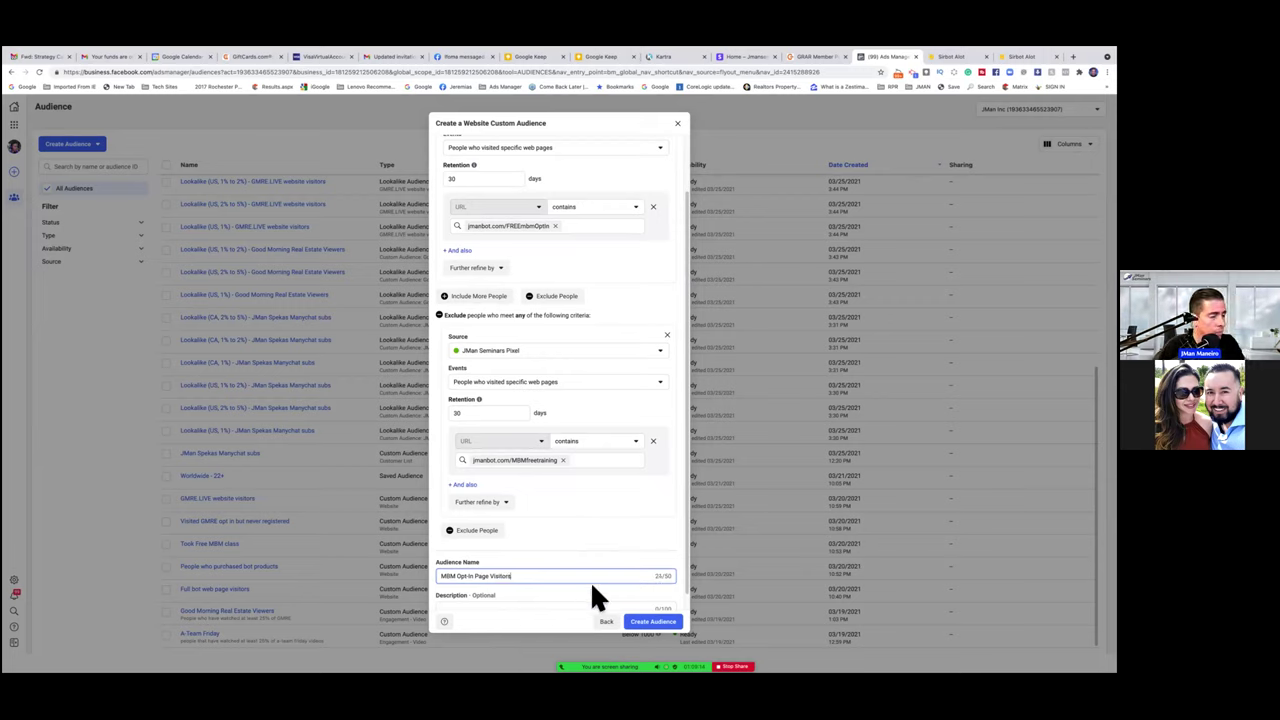
type(" (only")
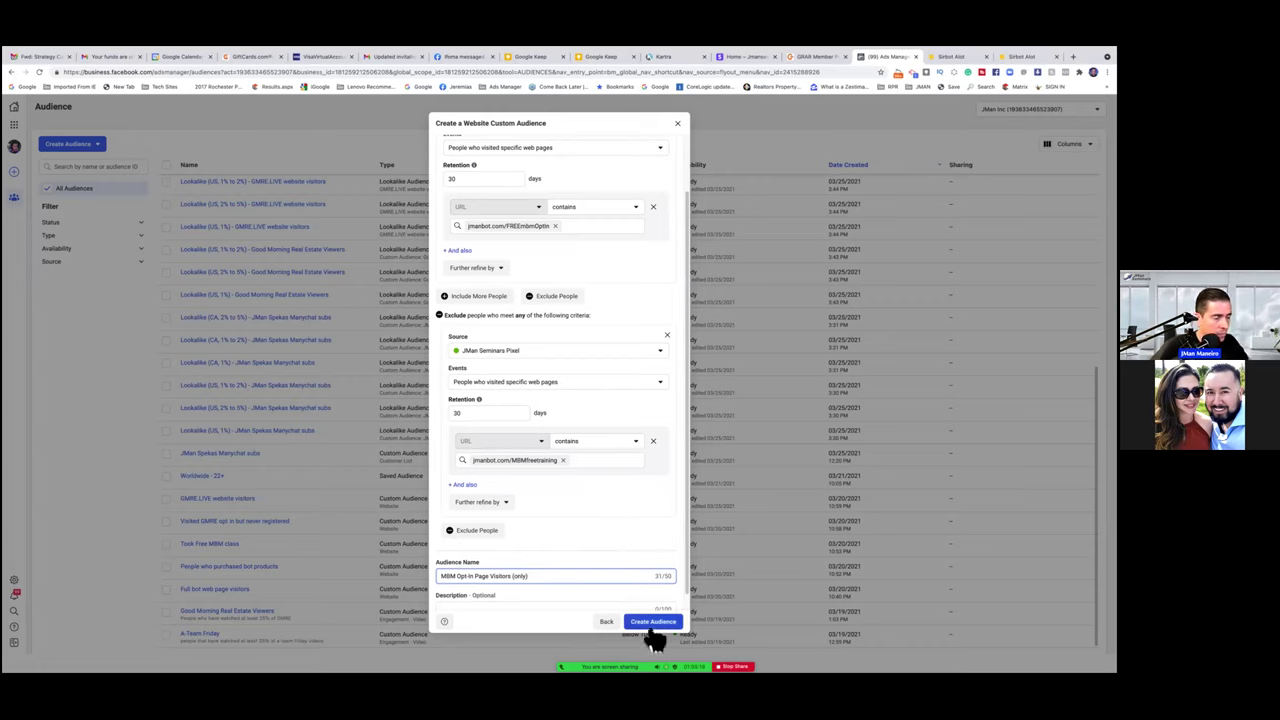
Step: Create the opt-in page visitors audience and return to the audience list
scroll(628, 548, "down", 1)
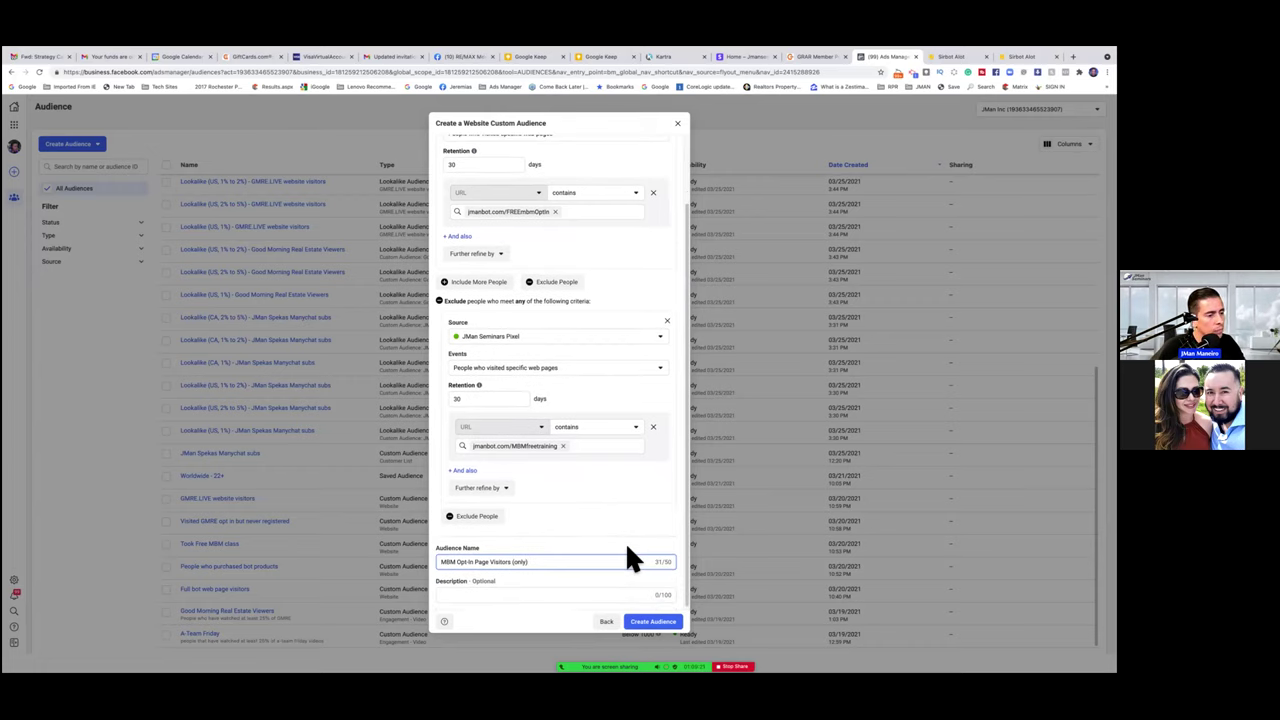
left_click(650, 622)
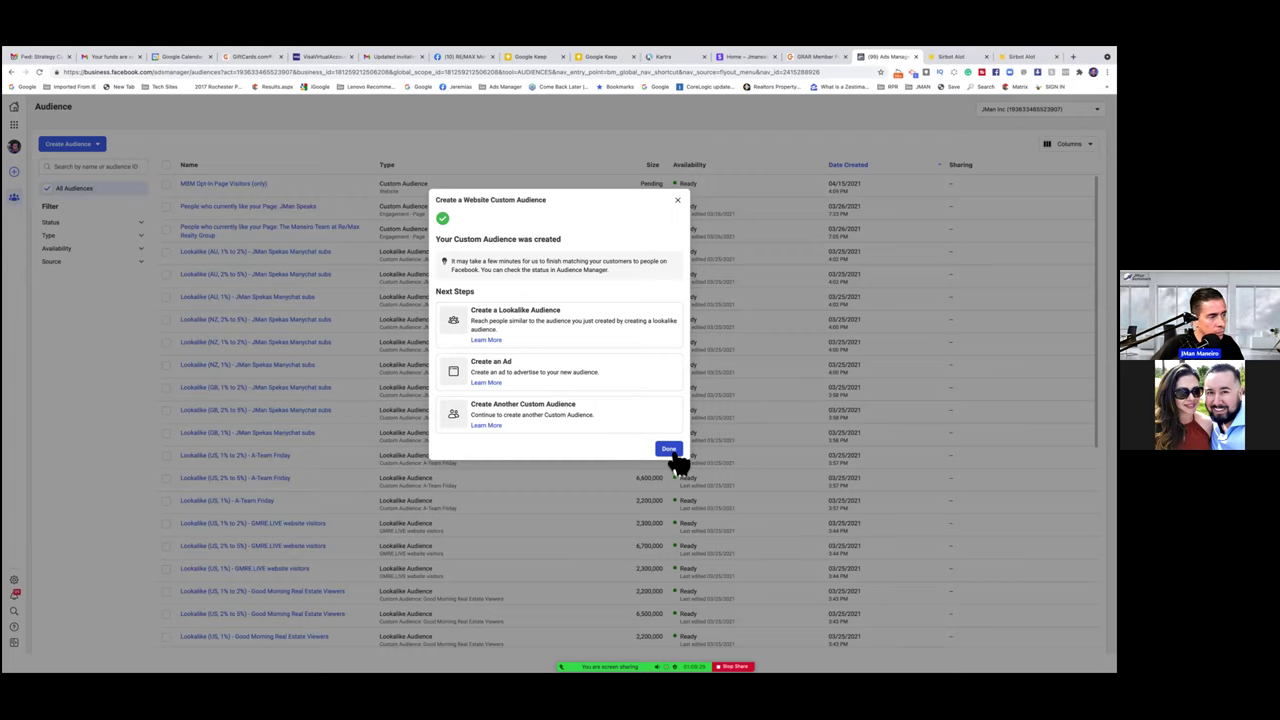
left_click(669, 449)
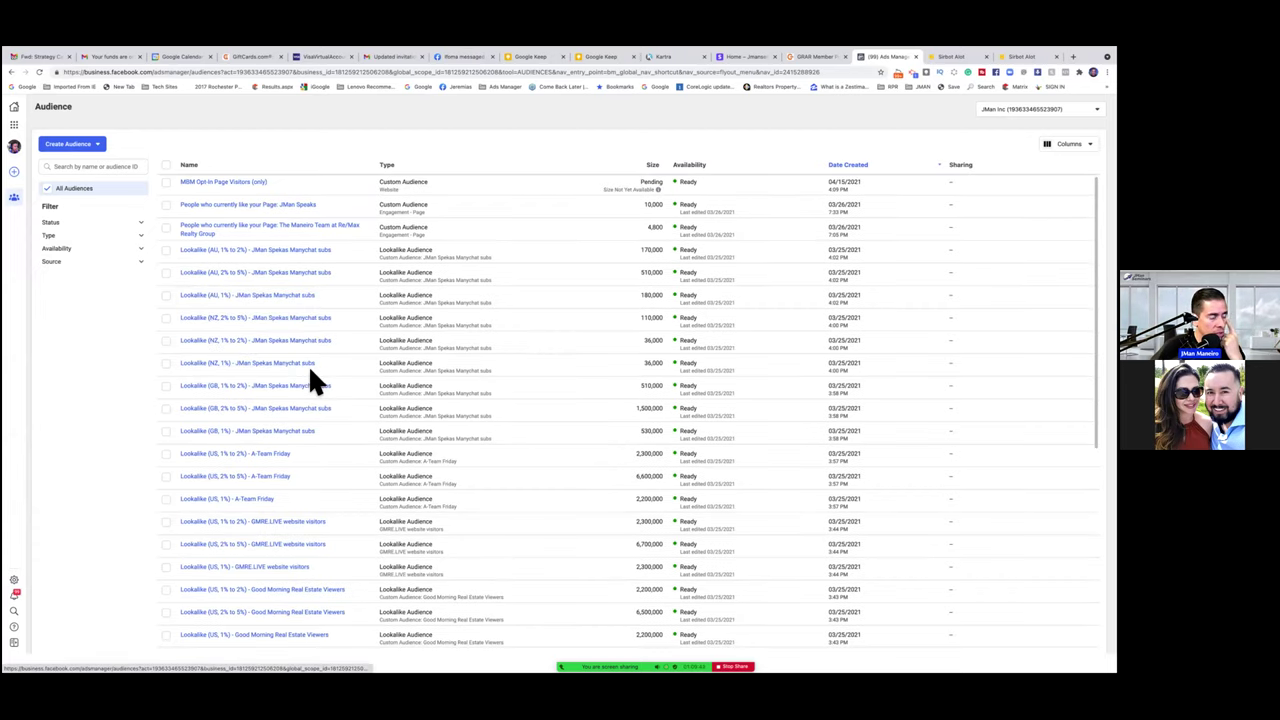
Step: Examine the existing lookalike and custom audiences, and select the Manychat subs customer list audience, dismissing the list-update tip
scroll(313, 380, "down", 1)
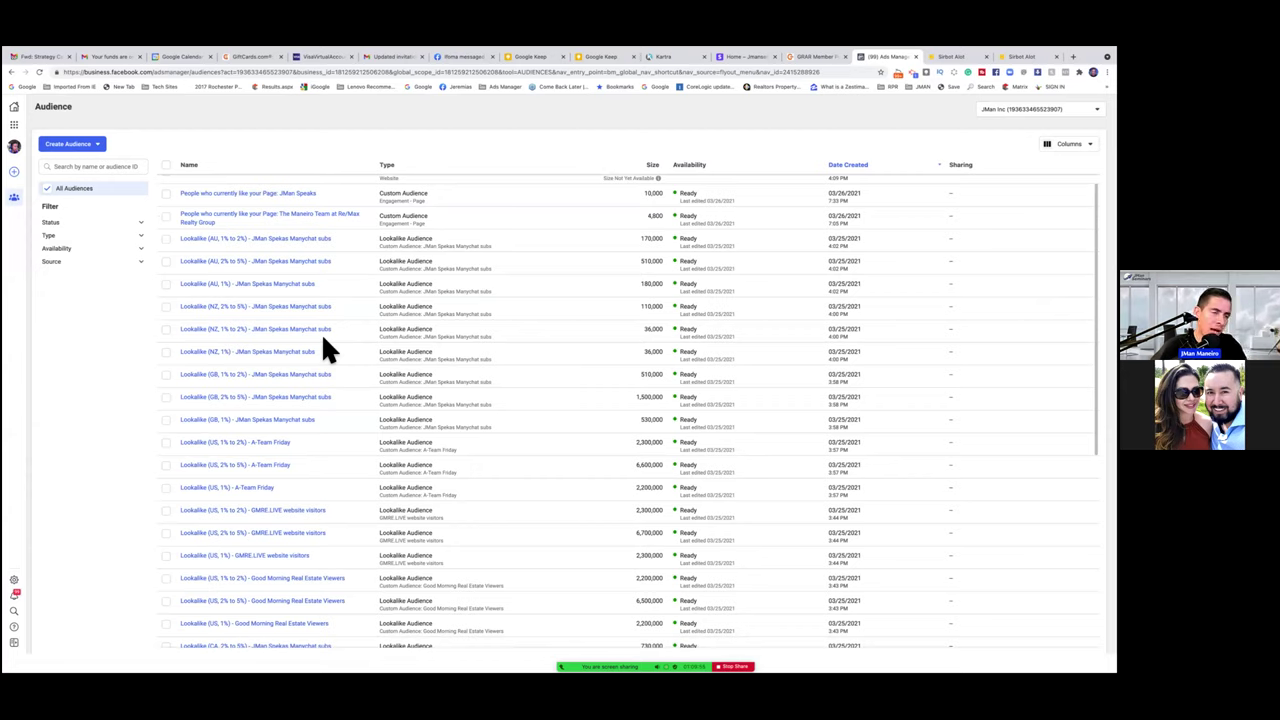
mouse_move(311, 358)
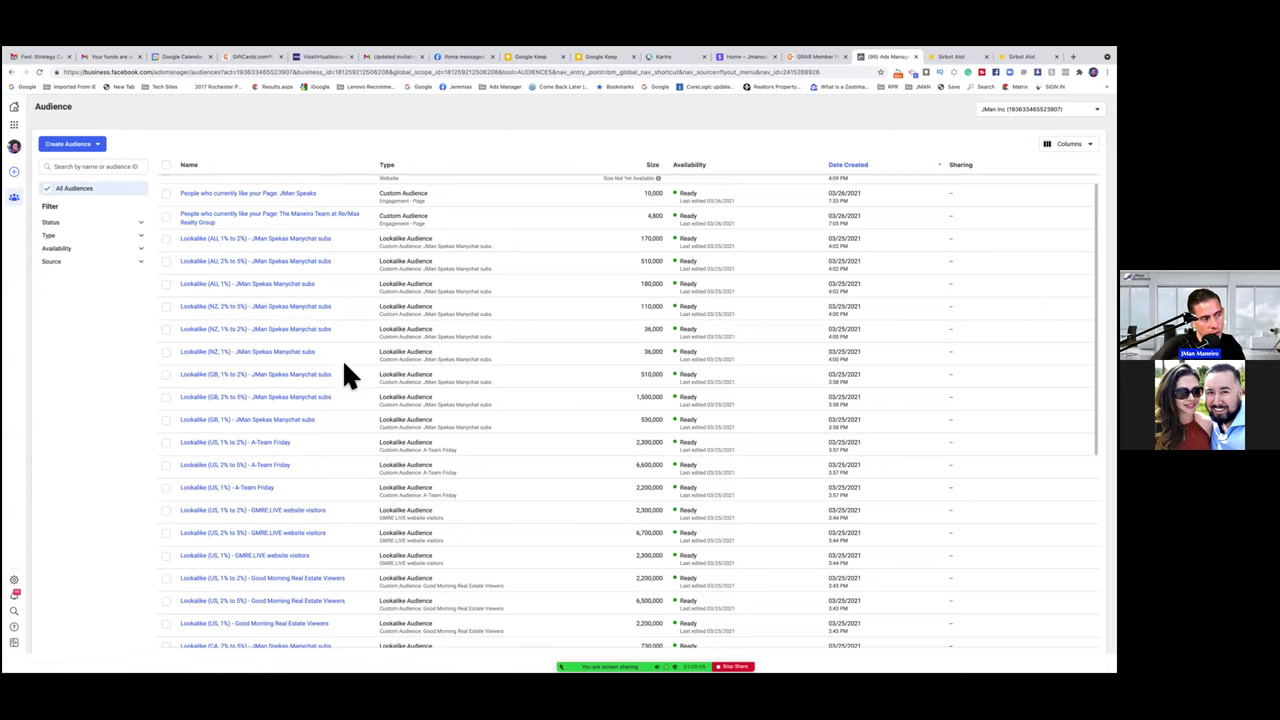
mouse_move(322, 399)
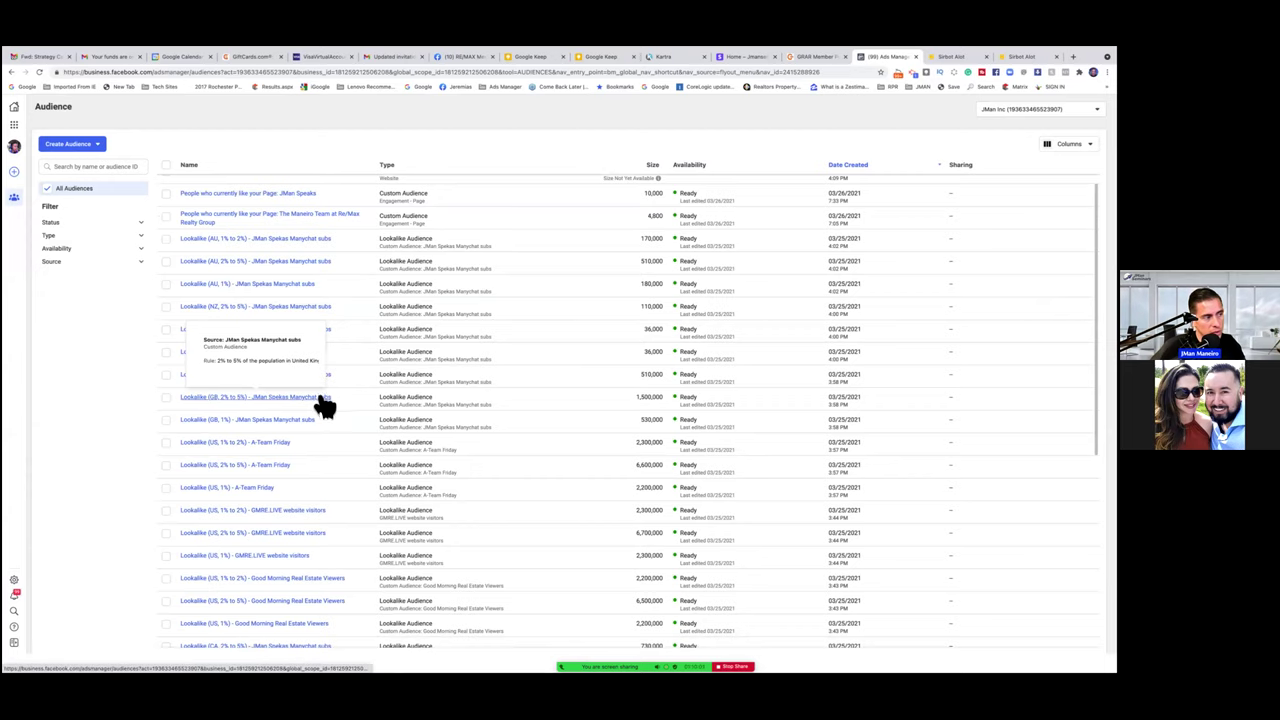
scroll(314, 380, "down", 4)
scroll(315, 381, "down", 4)
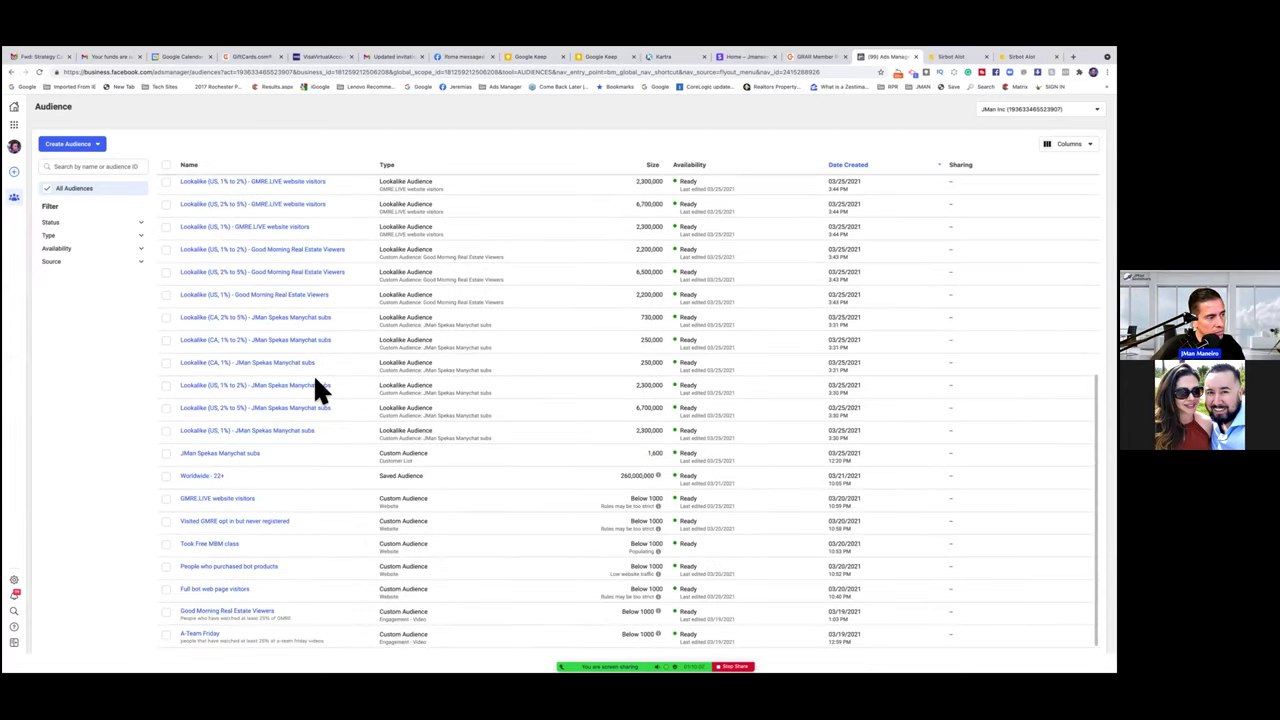
mouse_move(247, 463)
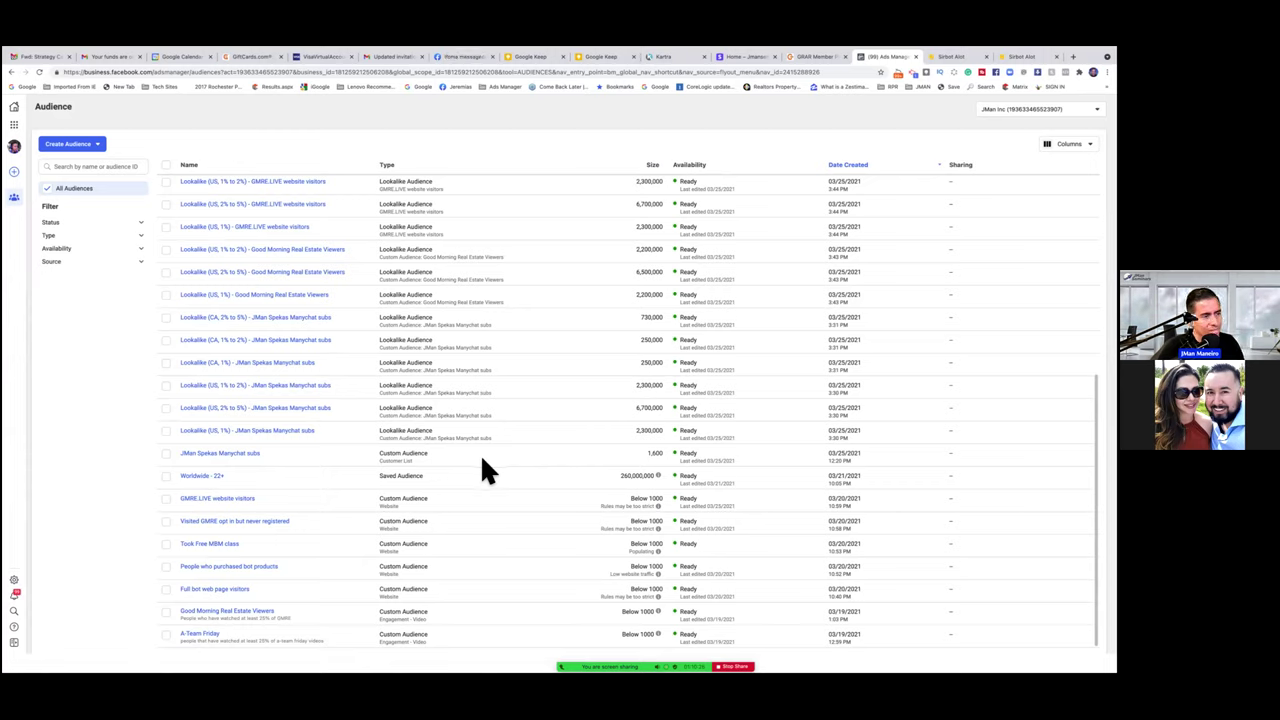
left_click(166, 453)
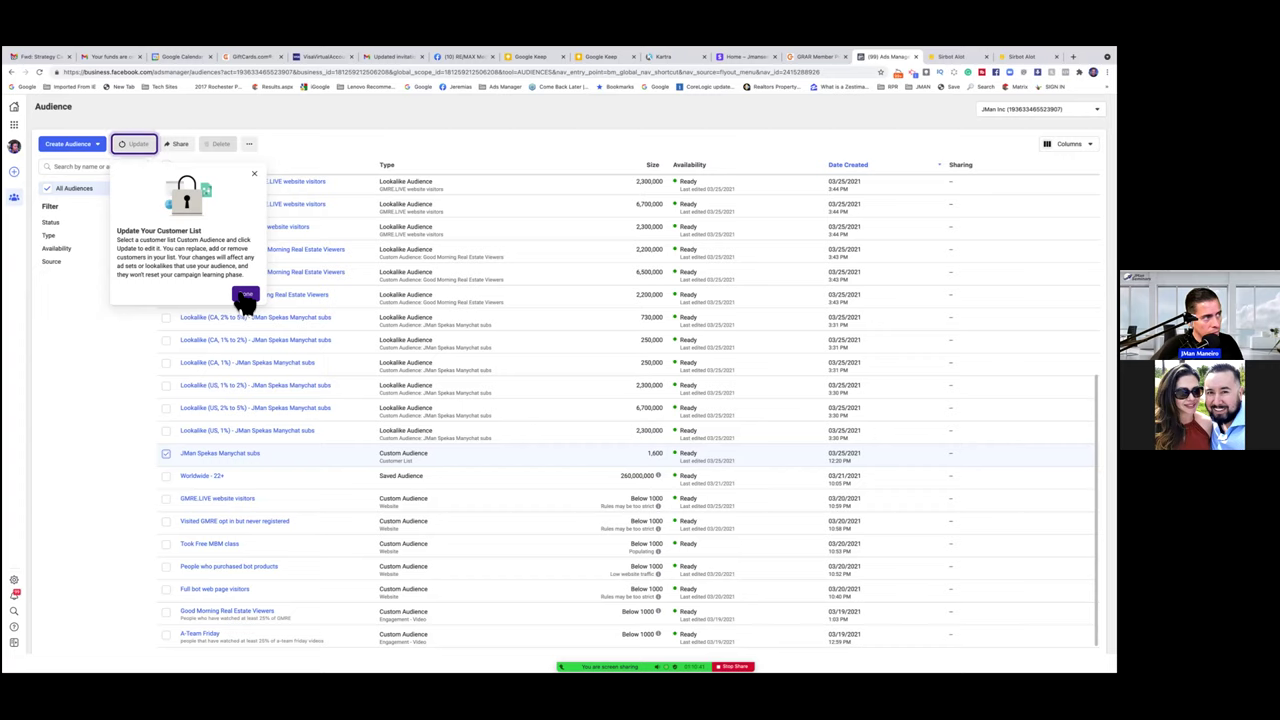
left_click(257, 176)
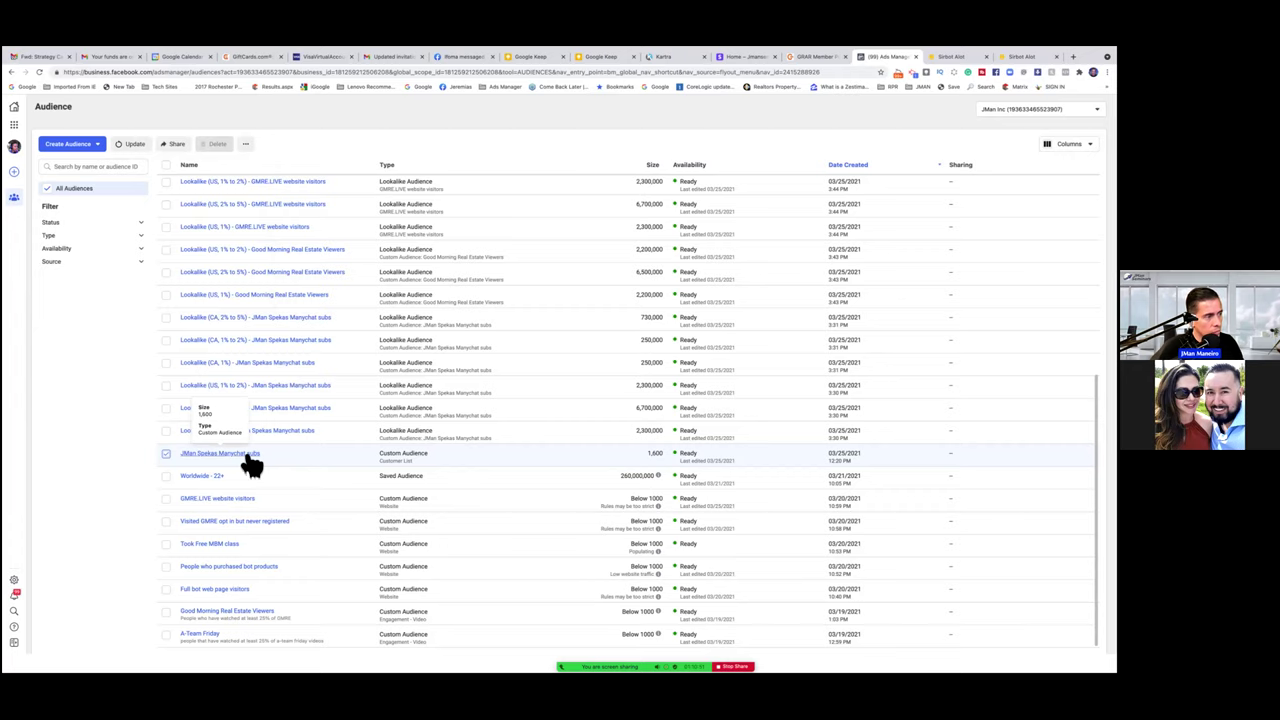
Step: Start a new custom audience with Customer list as its source
left_click(96, 145)
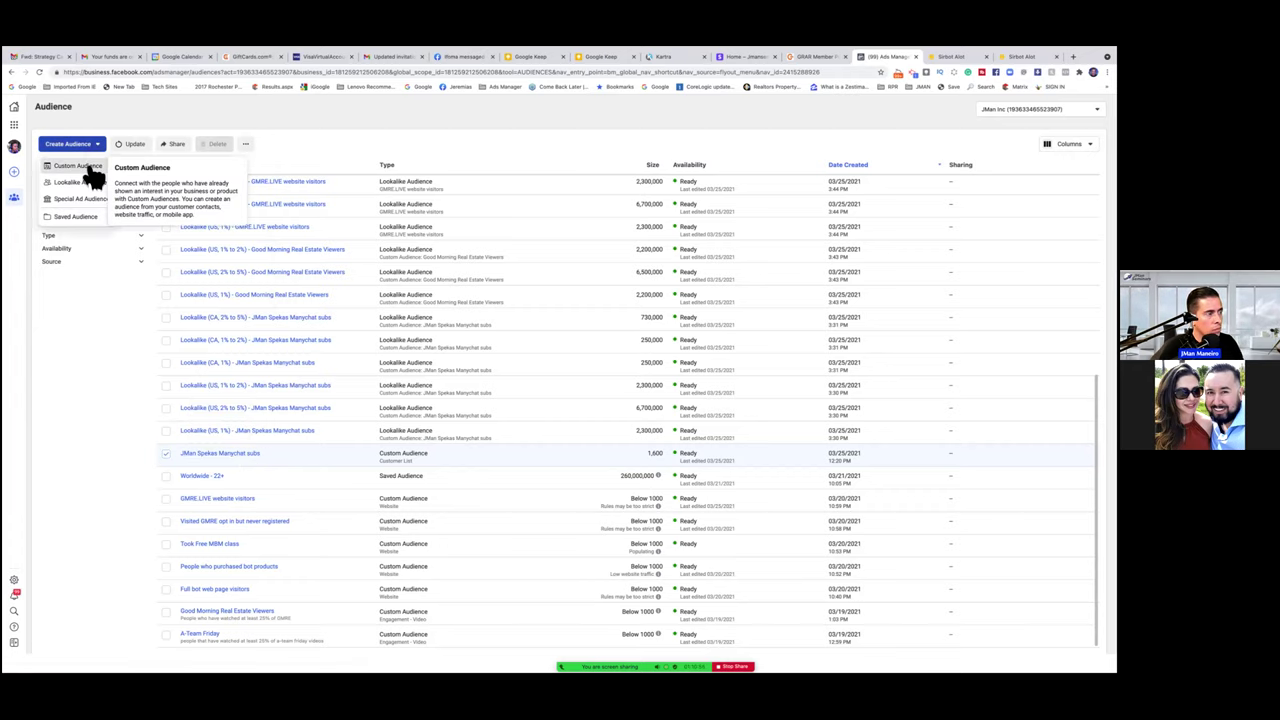
left_click(86, 167)
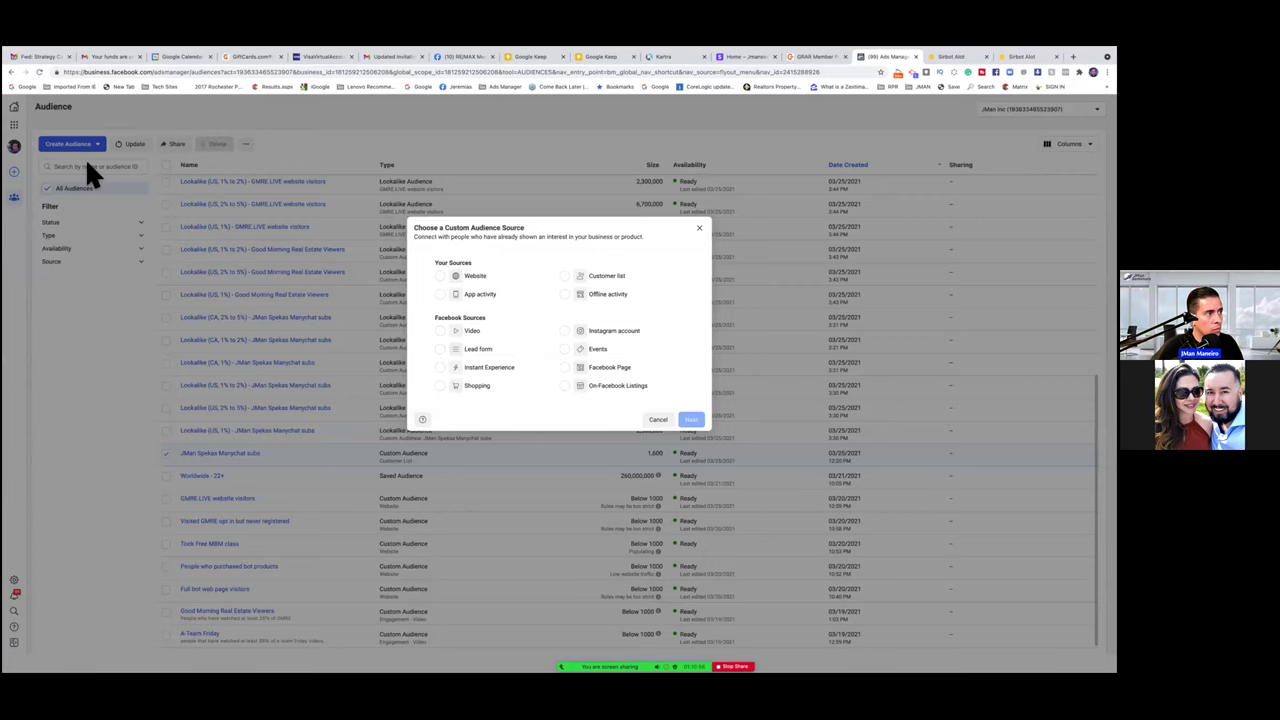
left_click(560, 273)
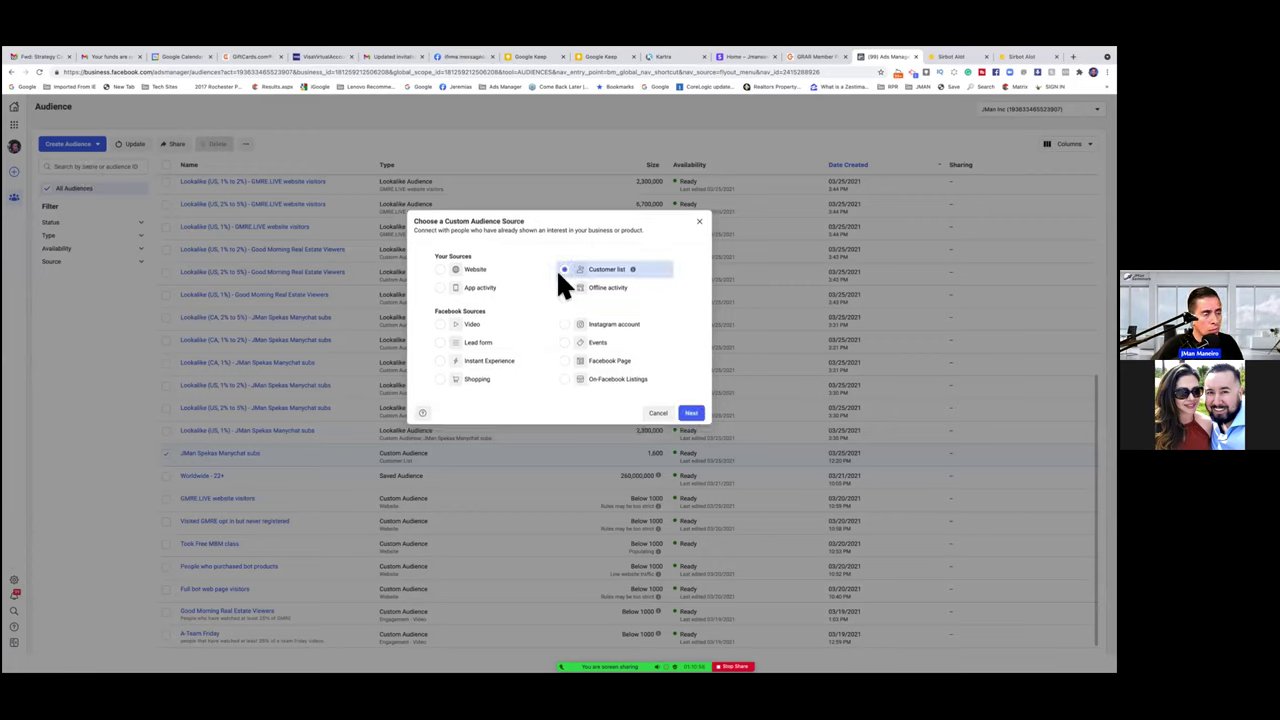
left_click(698, 415)
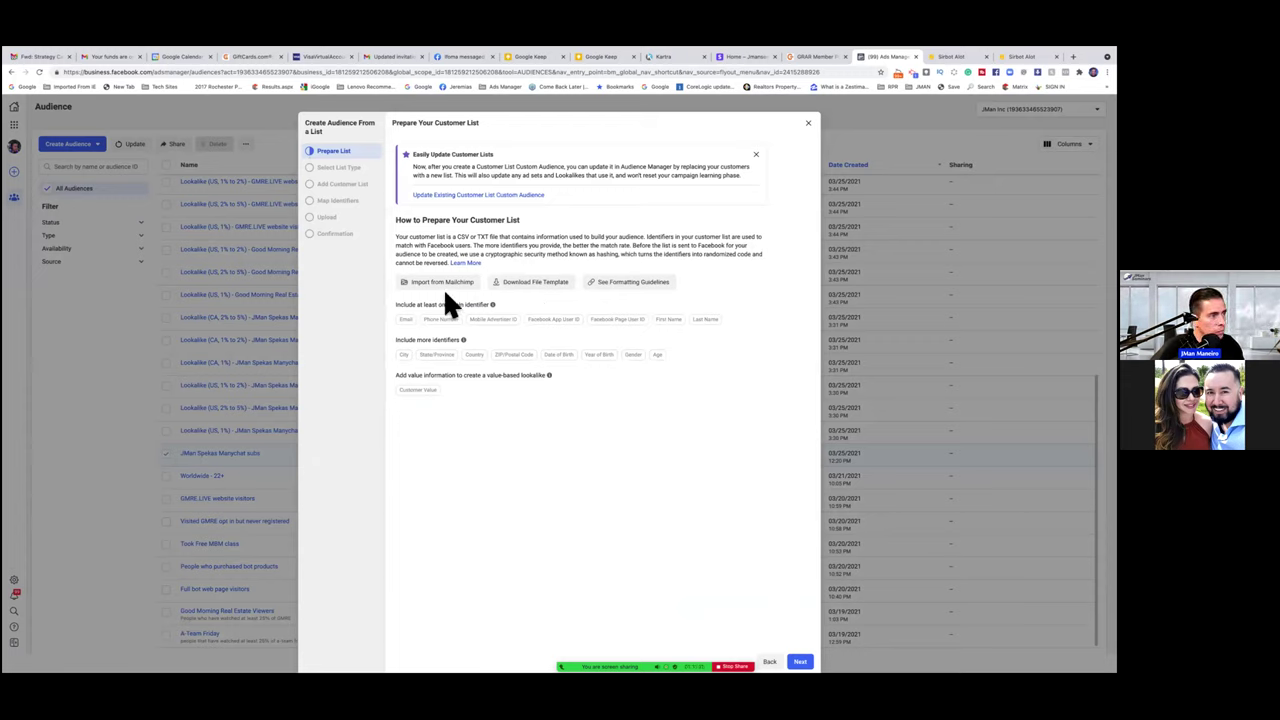
Step: Continue past the list preparation, declare that the list has no customer value column, and proceed to adding the customer list
left_click(460, 193)
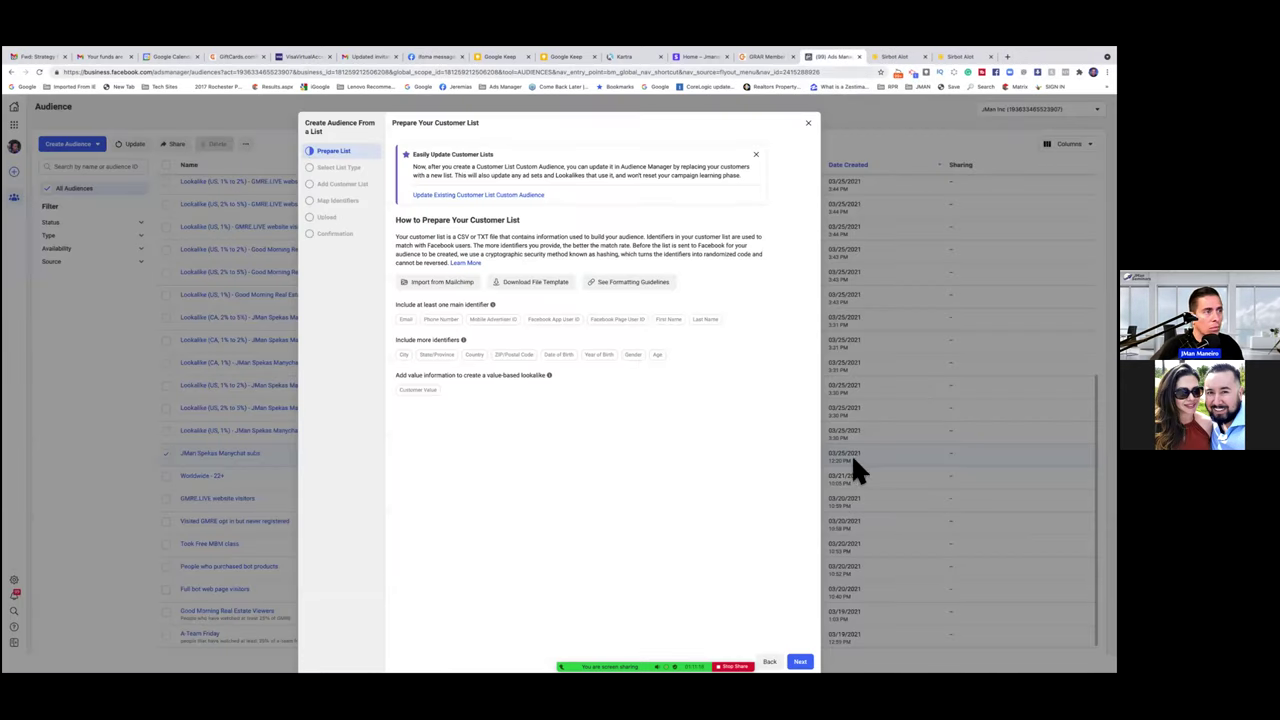
left_click(810, 652)
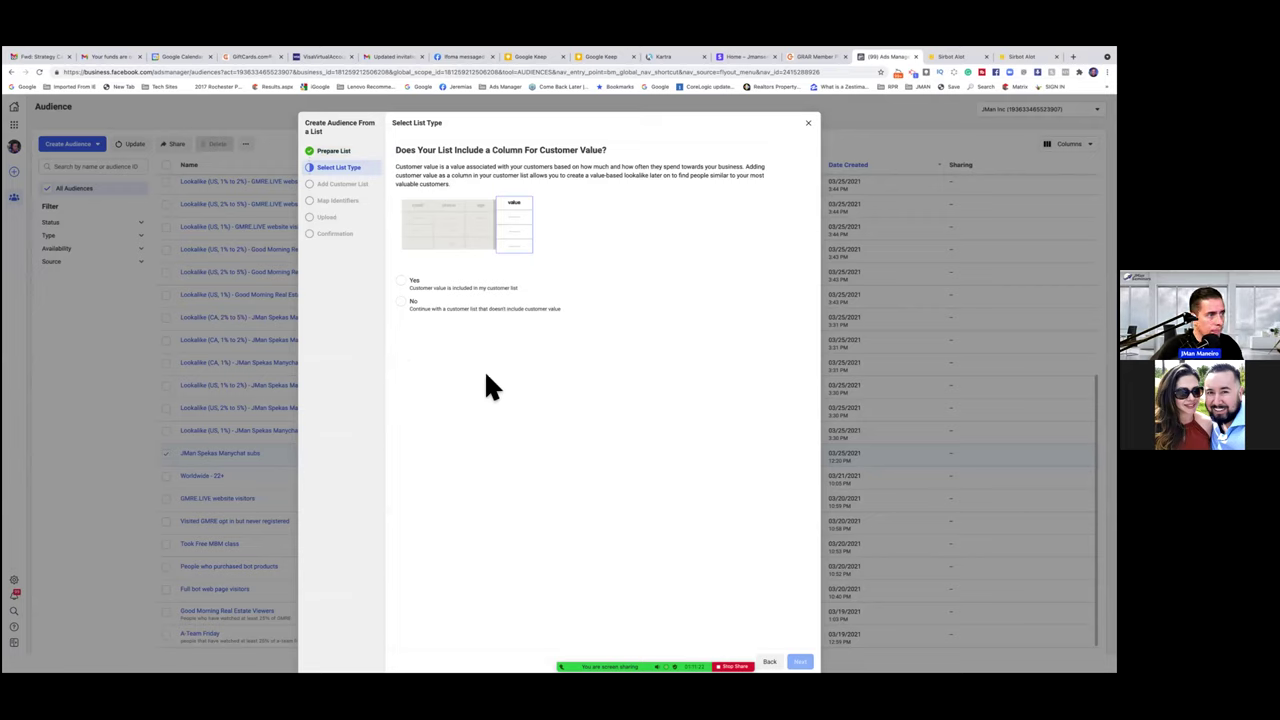
left_click(410, 304)
left_click(799, 658)
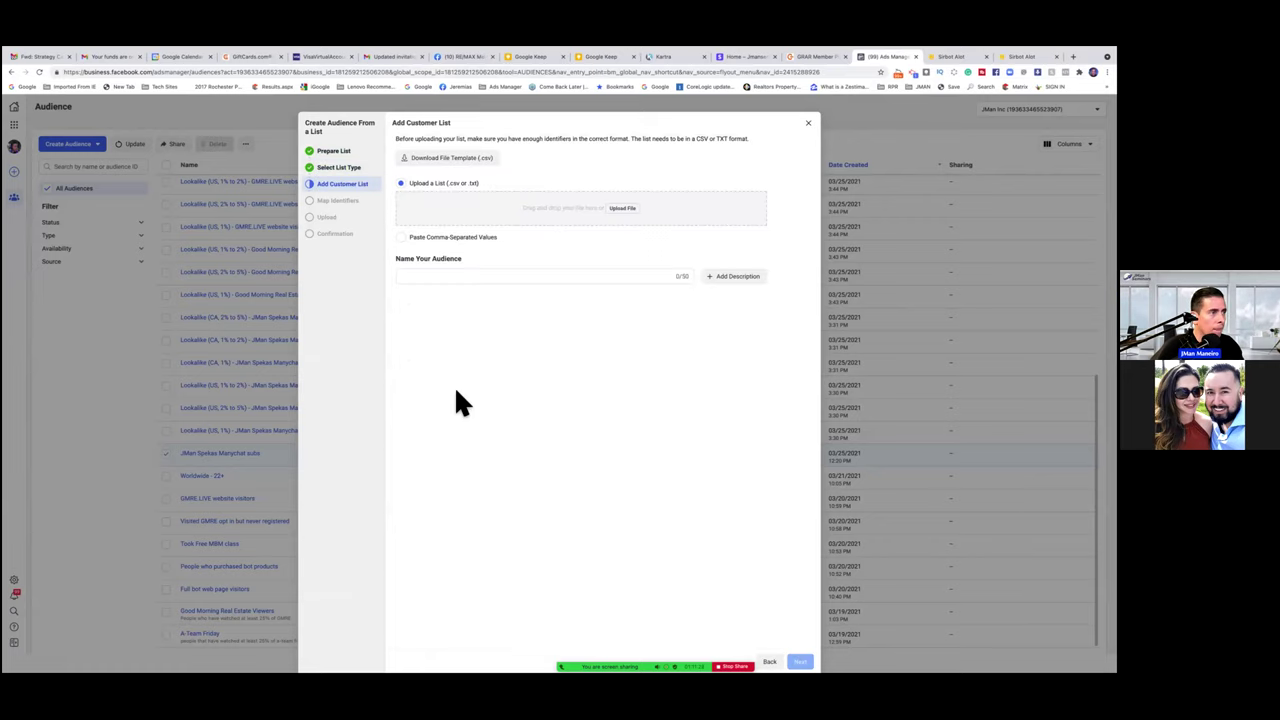
Step: Find the CSV files on the computer, upload event-153672384.csv as the customer list and continue to identifier mapping
left_click(616, 210)
left_click(674, 266)
type("csv")
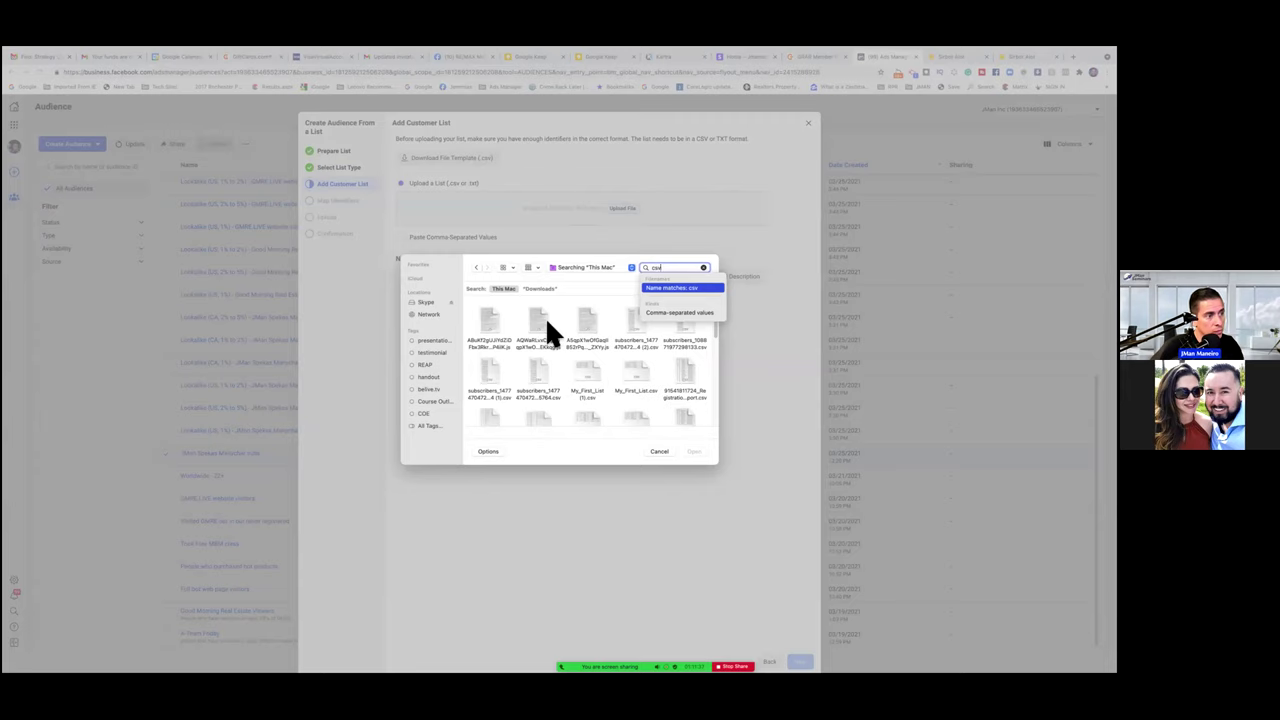
left_click(490, 375)
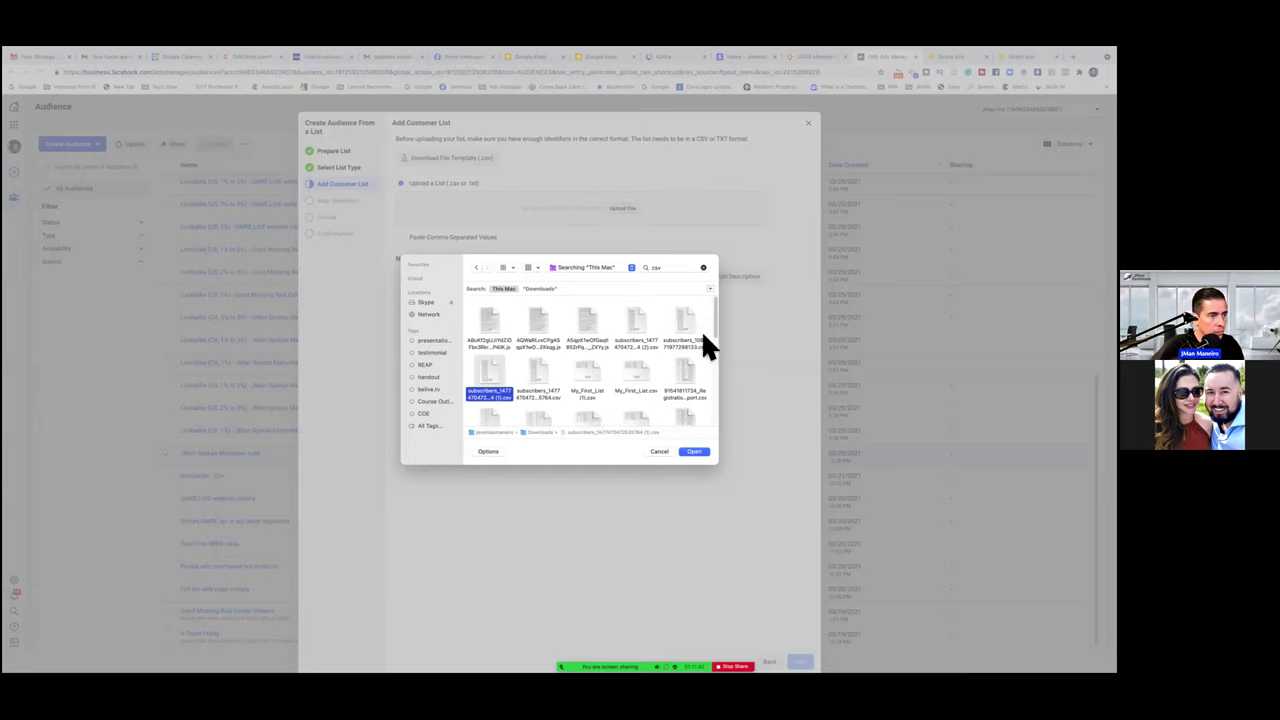
left_click_drag(714, 313, 588, 338)
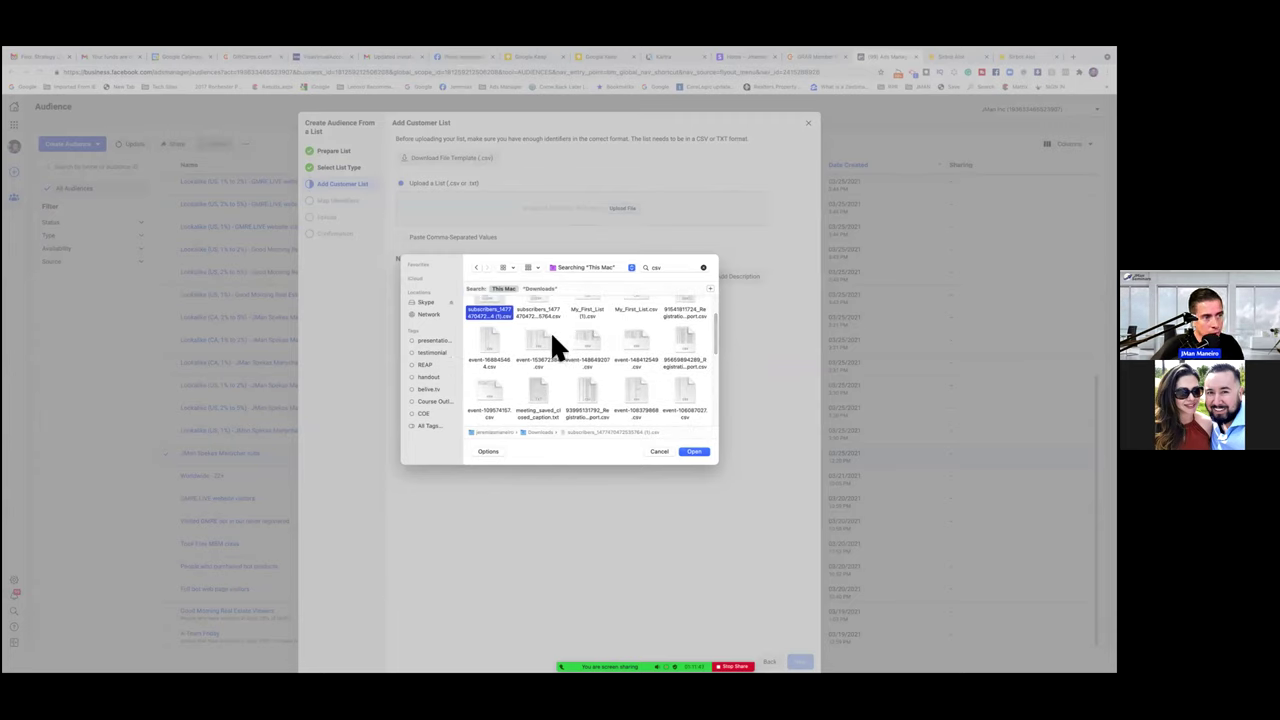
left_click(547, 336)
left_click(706, 450)
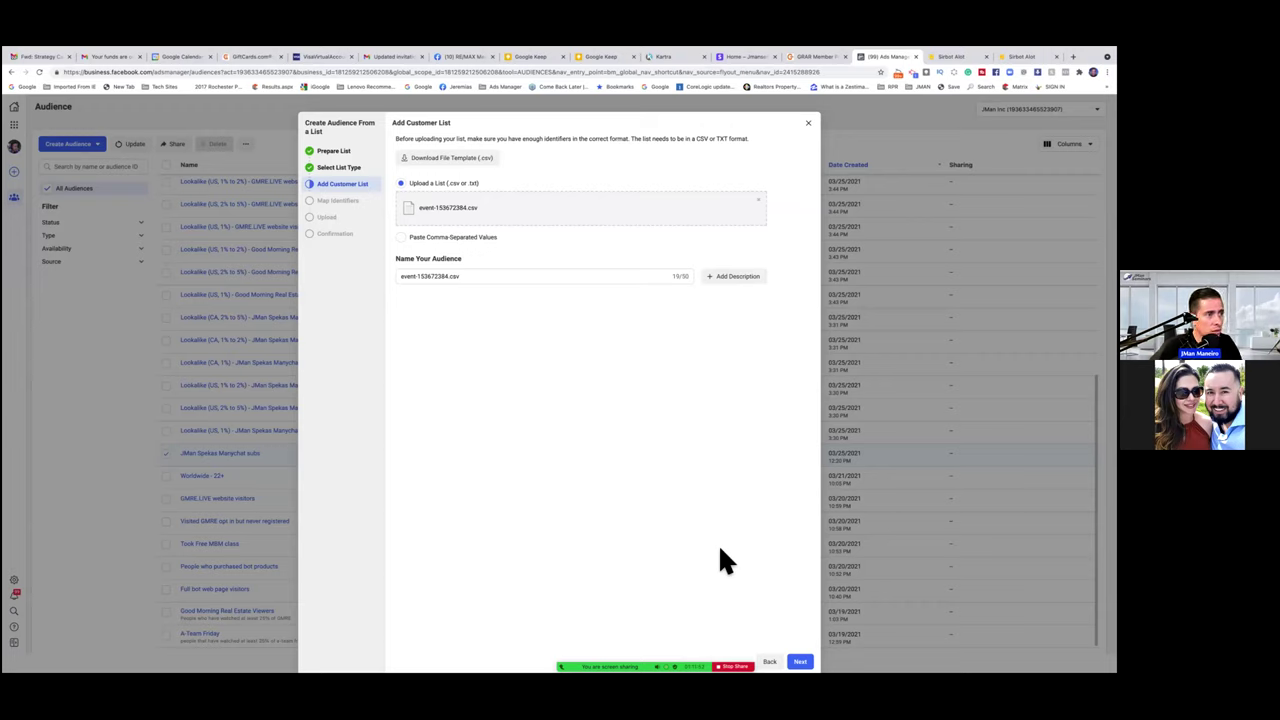
left_click(803, 658)
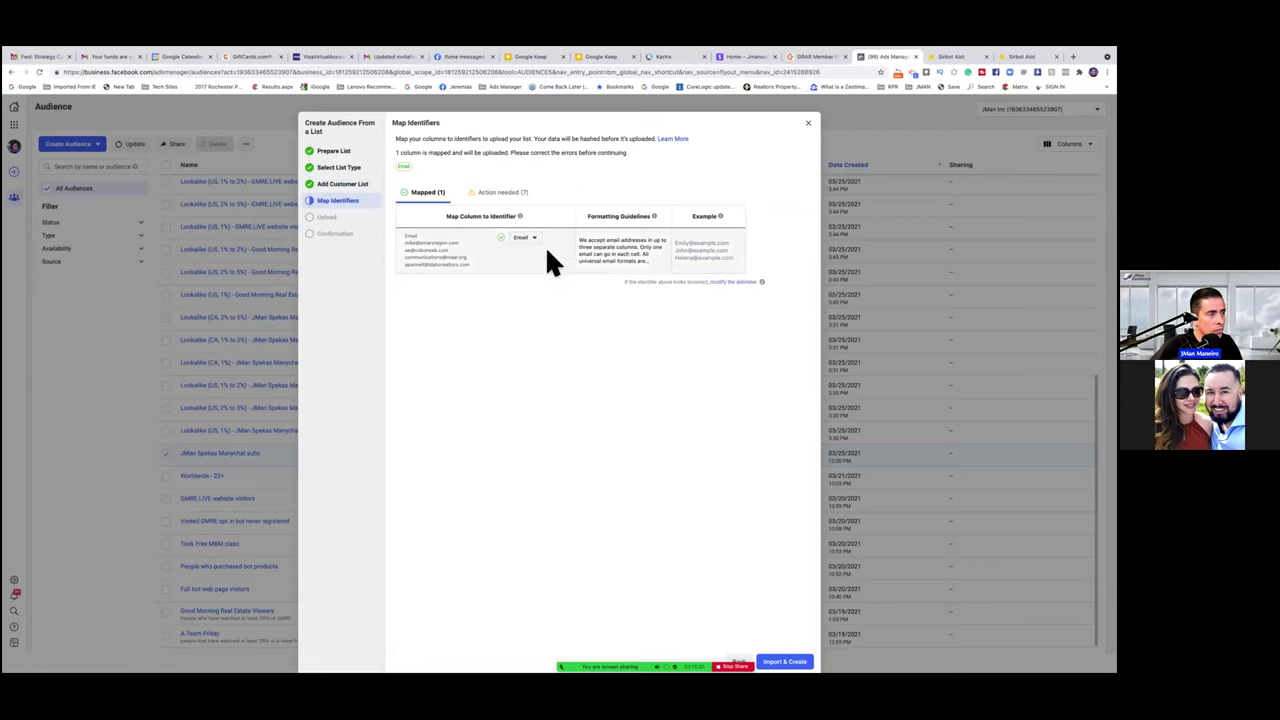
Step: Import the customer list with only the Email column mapped, leaving the other identifiers unmapped, and return to the audience list
left_click(797, 650)
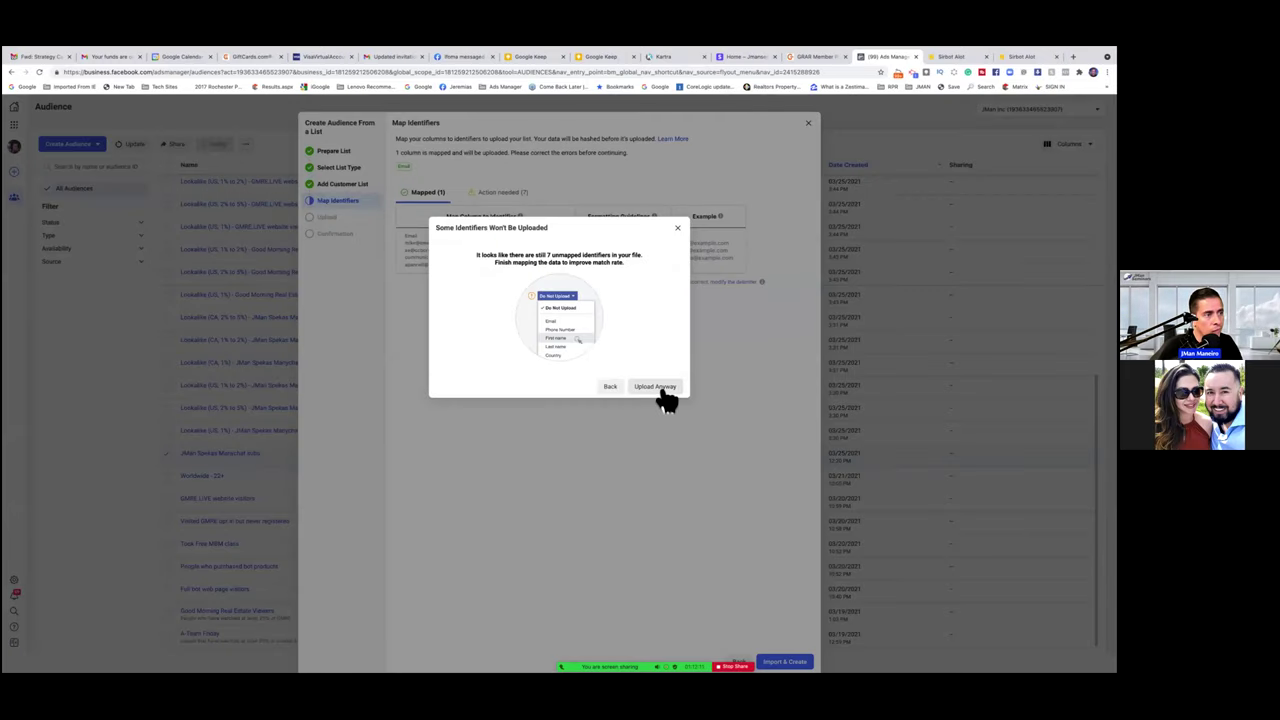
left_click(665, 396)
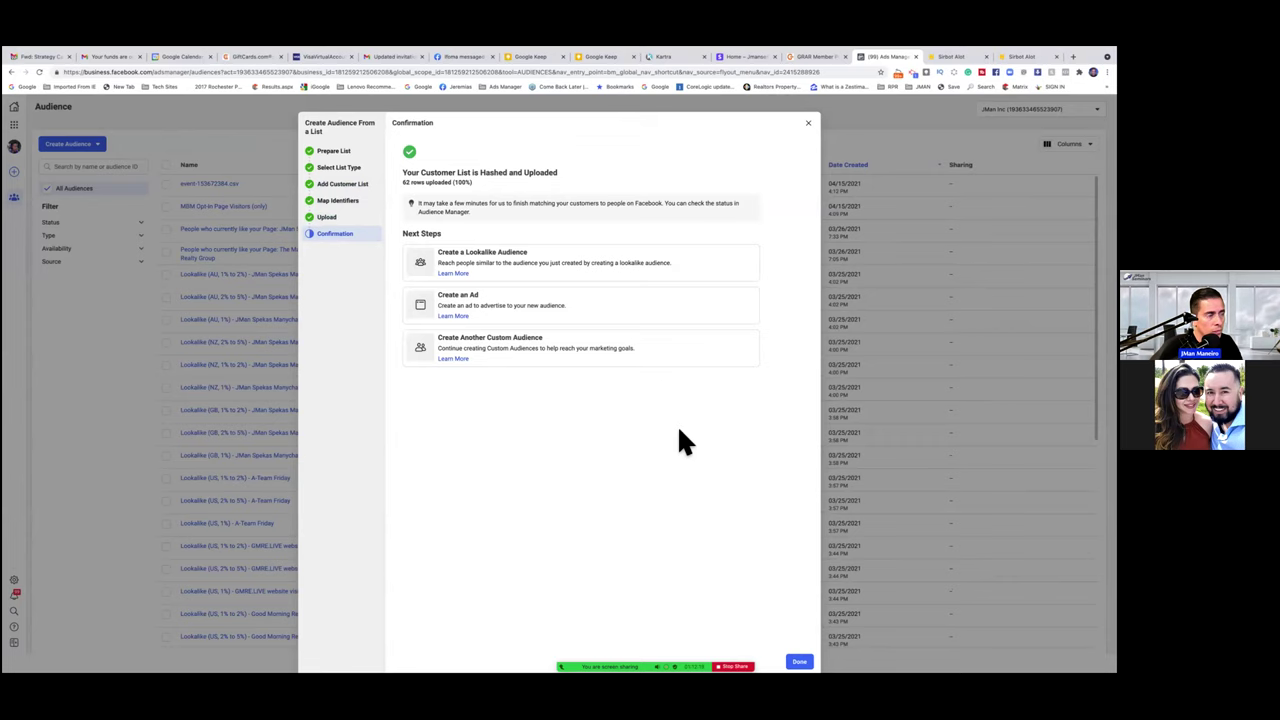
left_click(798, 660)
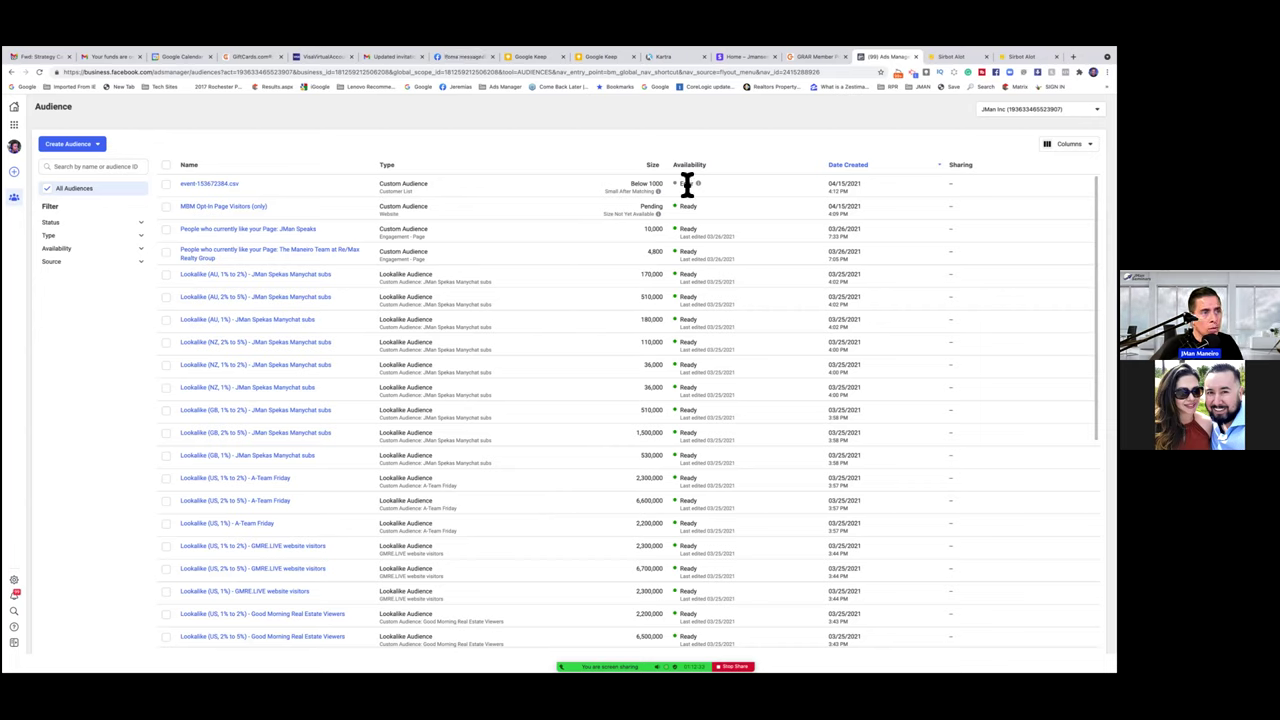
Step: Delete the event-153672384.csv customer list audience from the ad account
mouse_move(216, 194)
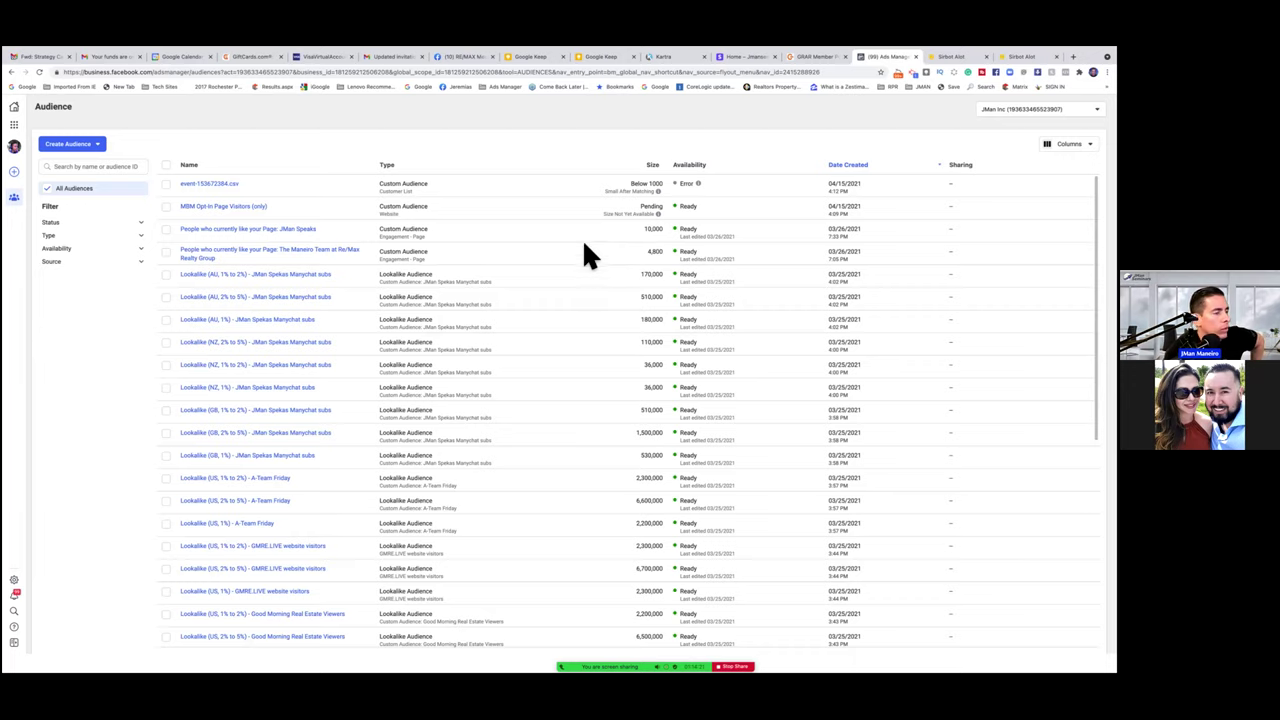
left_click(167, 186)
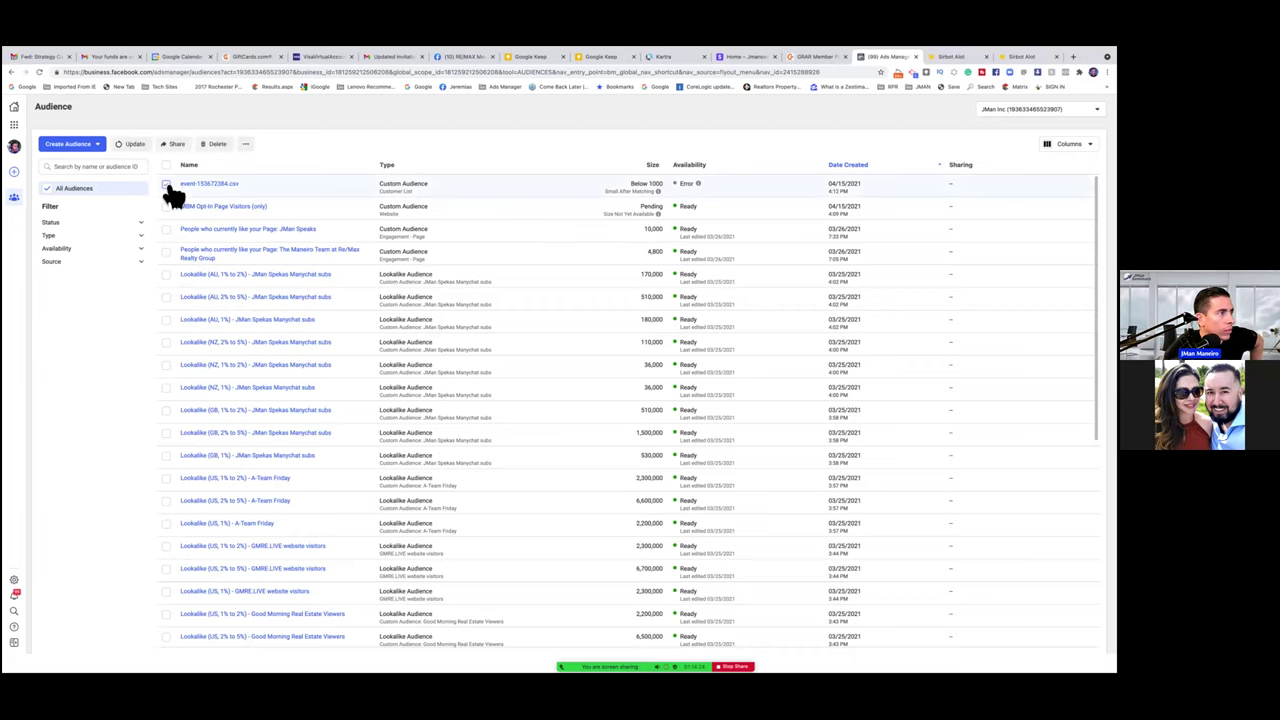
left_click(215, 143)
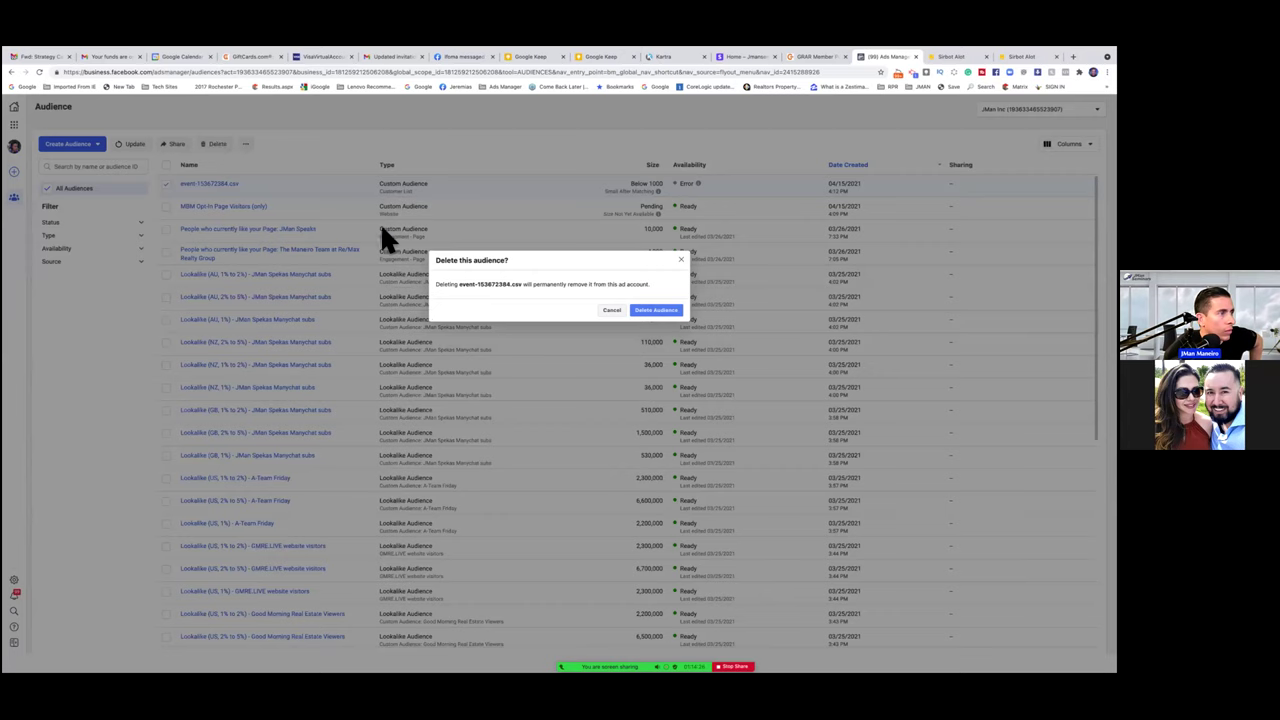
left_click(648, 312)
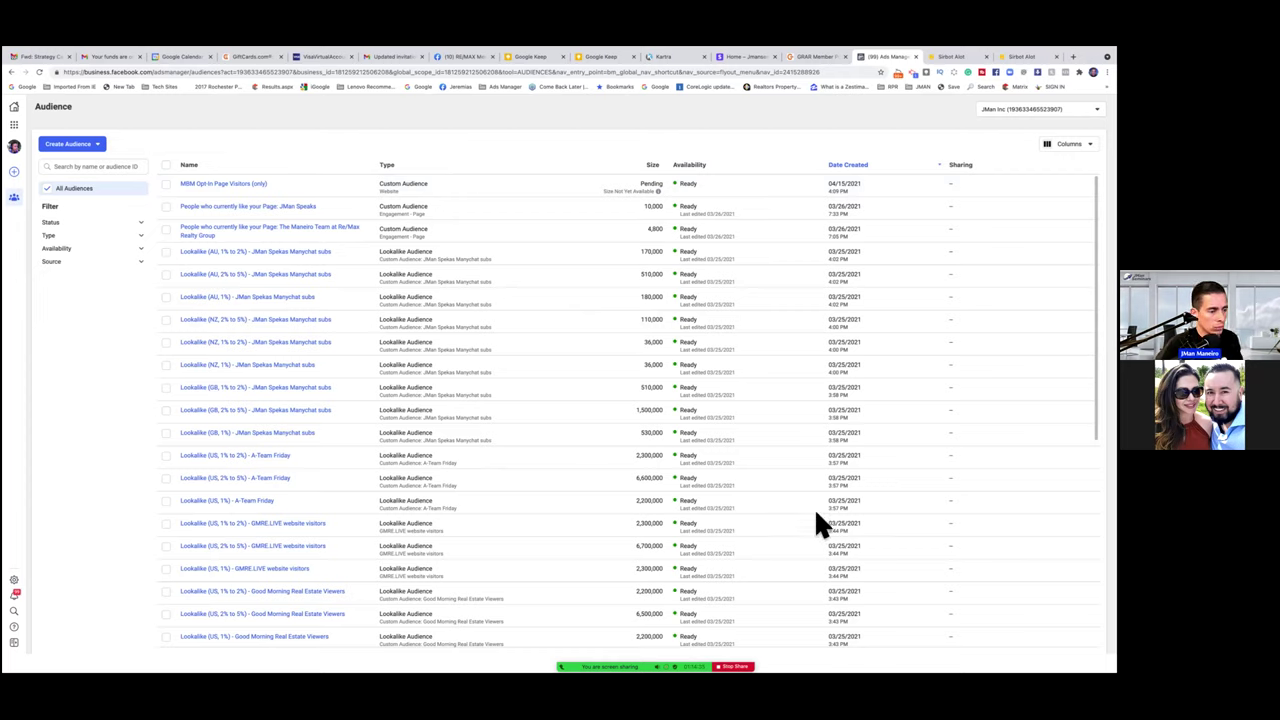
left_click(740, 664)
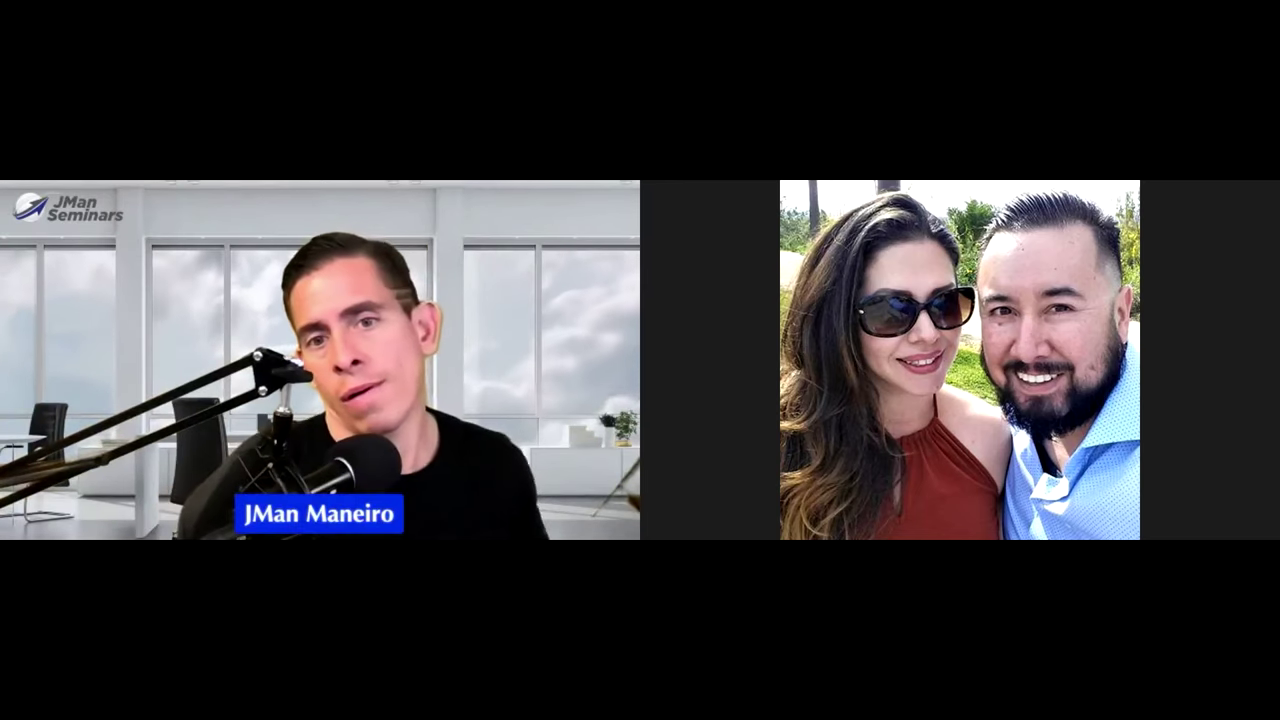